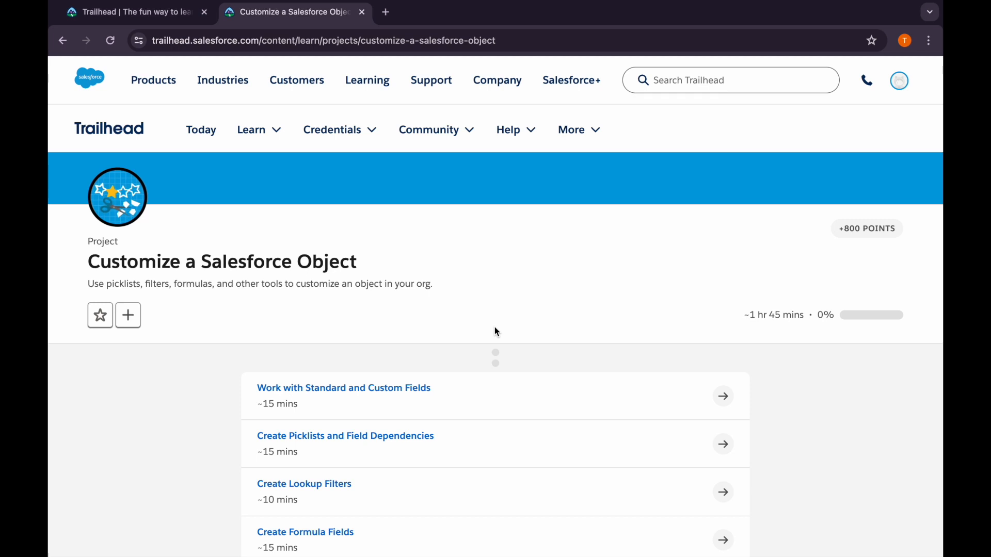
Open the Work with Standard and Custom Fields unit of the Customize a Salesforce Object project in a separate tab
scroll(496, 331, down, 2)
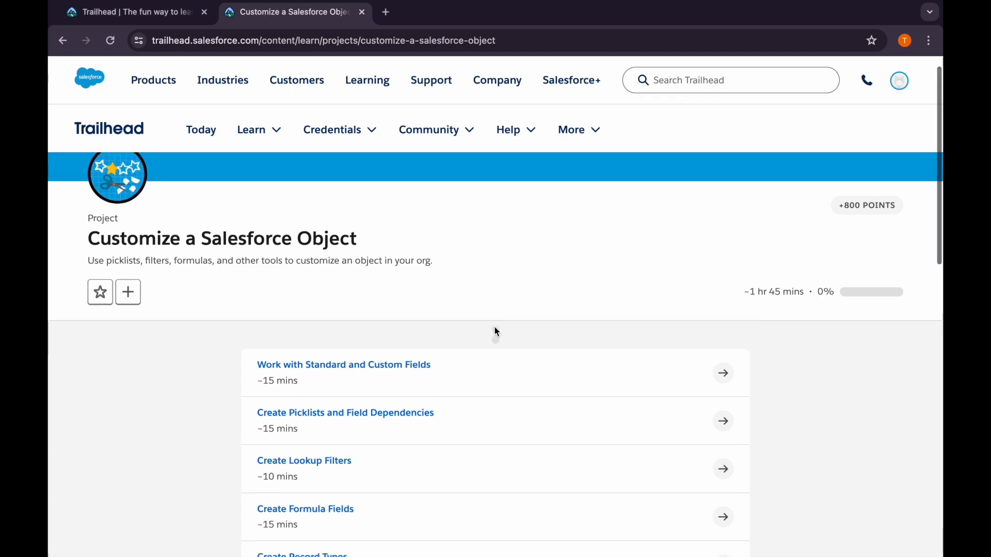
scroll(496, 331, up, 2)
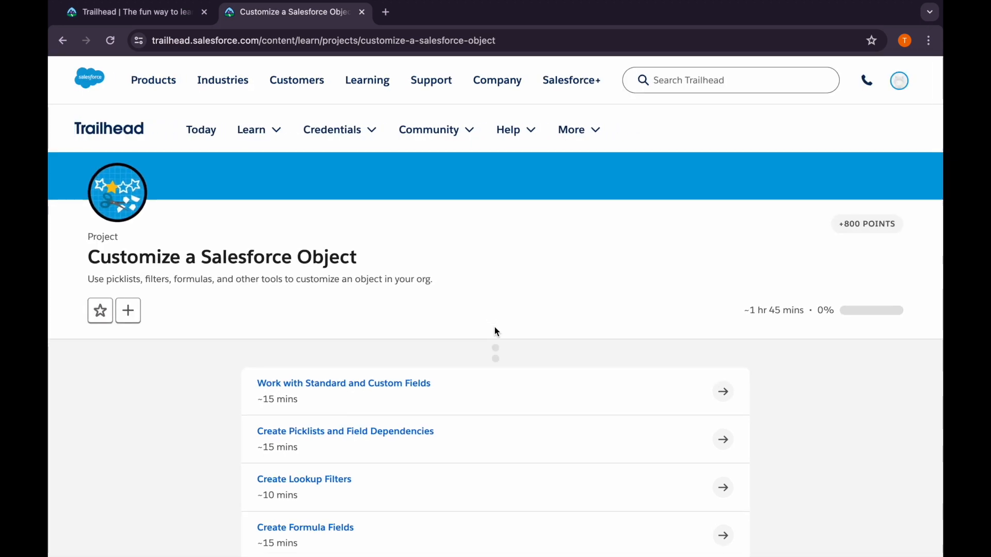
scroll(495, 328, down, 2)
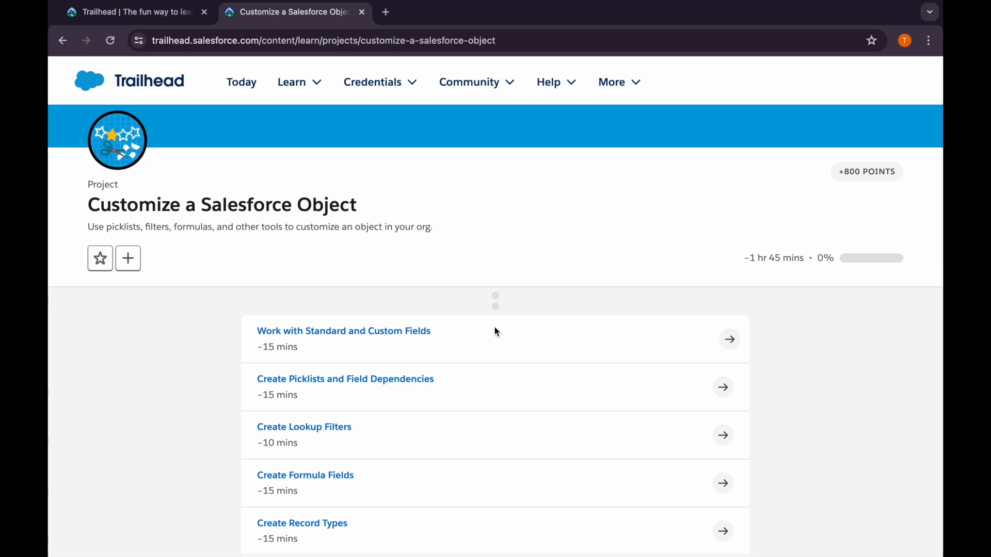
scroll(496, 331, down, 3)
scroll(494, 327, up, 4)
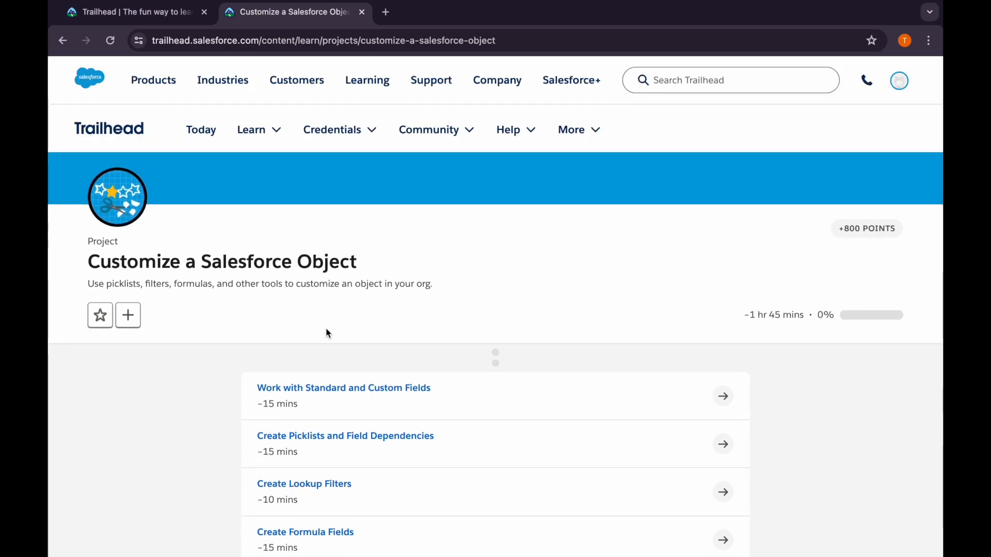
right_click(314, 397)
click(372, 317)
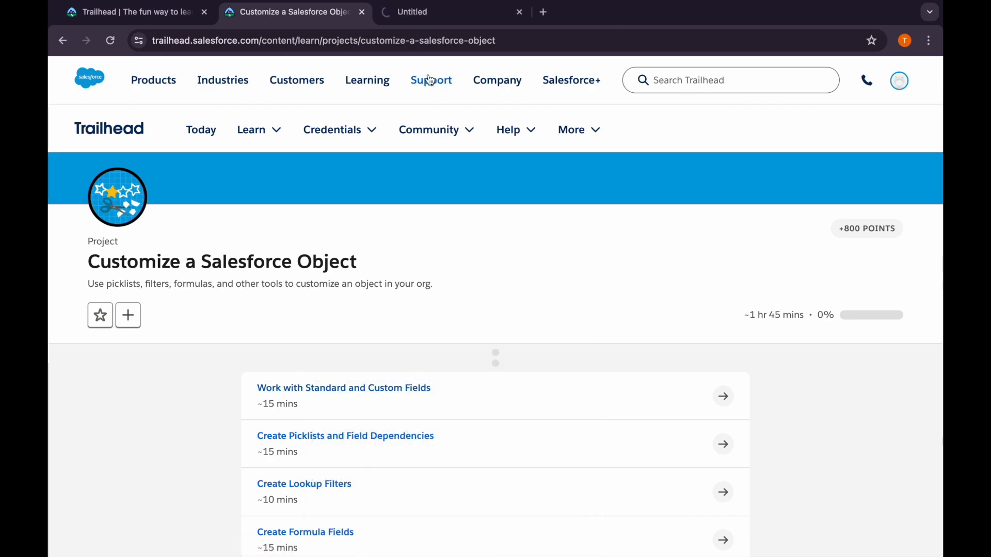
click(399, 18)
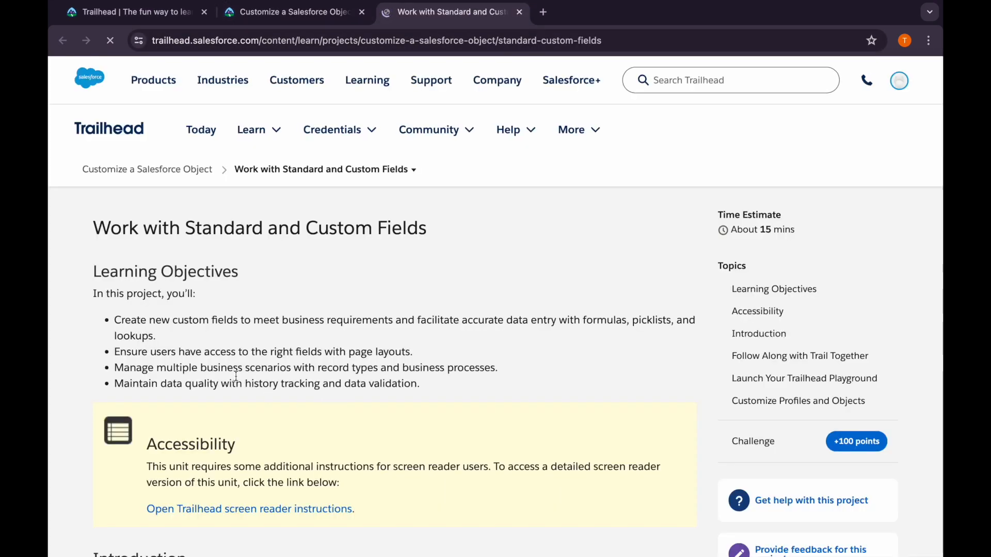
Launch Mi Trailhead Playground 1 from the unit's Verify Step section
scroll(306, 444, down, 10)
scroll(306, 444, down, 3)
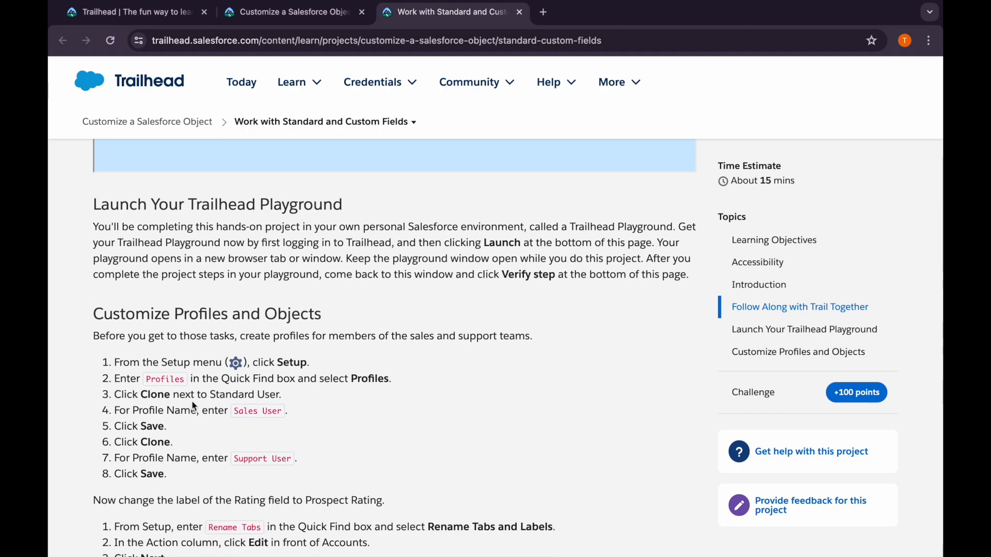
scroll(262, 471, down, 15)
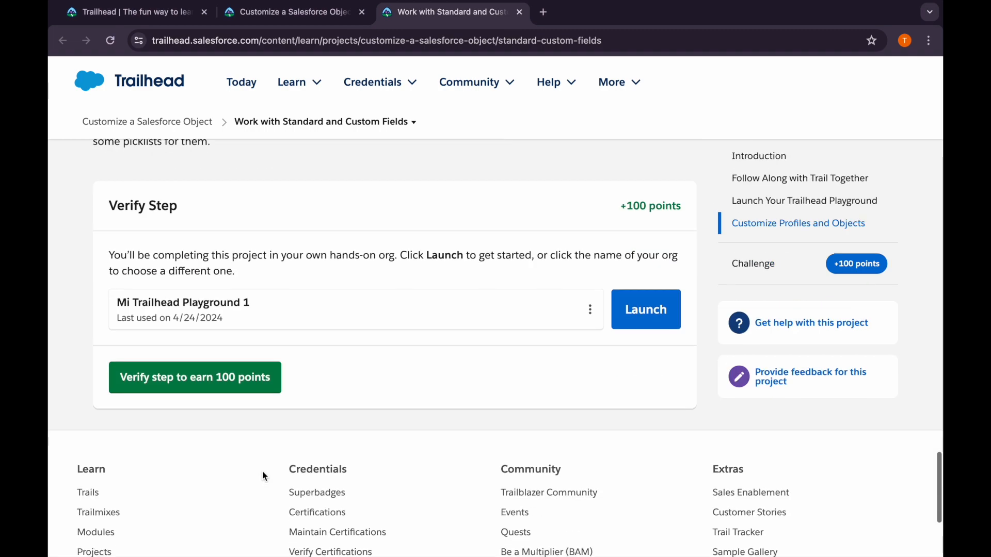
scroll(262, 471, up, 1)
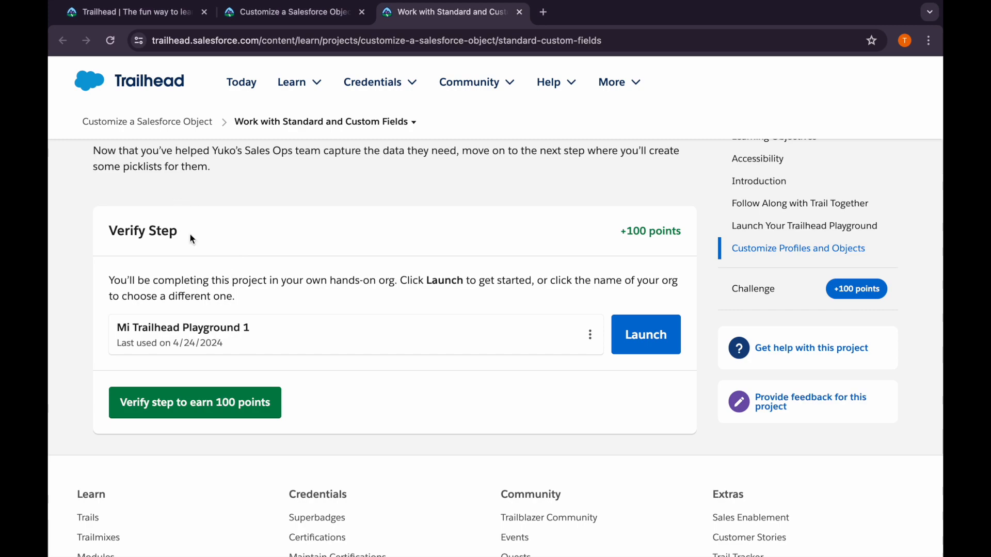
click(654, 342)
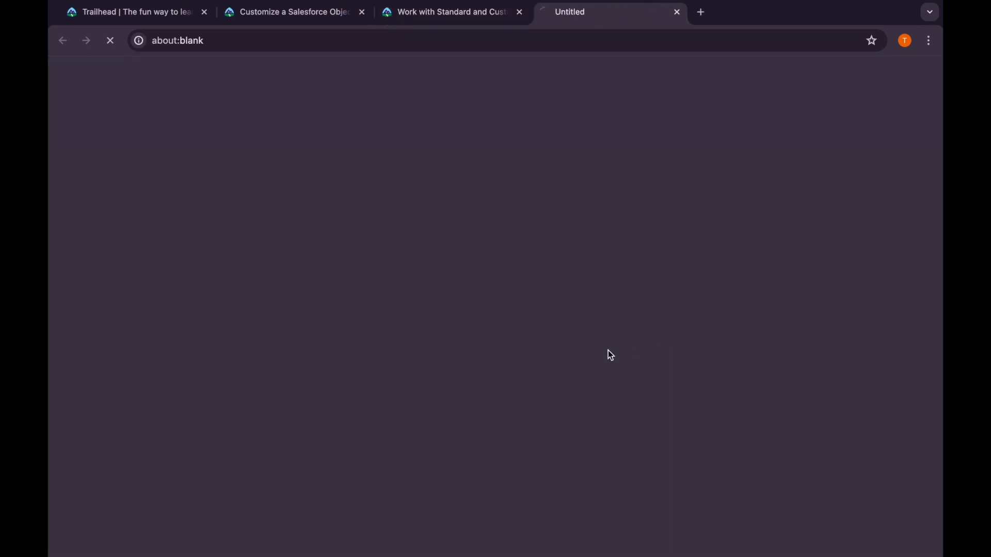
Return to the unit's Customize Profiles and Objects instructions and copy the profile name Sales User
click(427, 11)
scroll(281, 264, up, 10)
scroll(280, 265, up, 15)
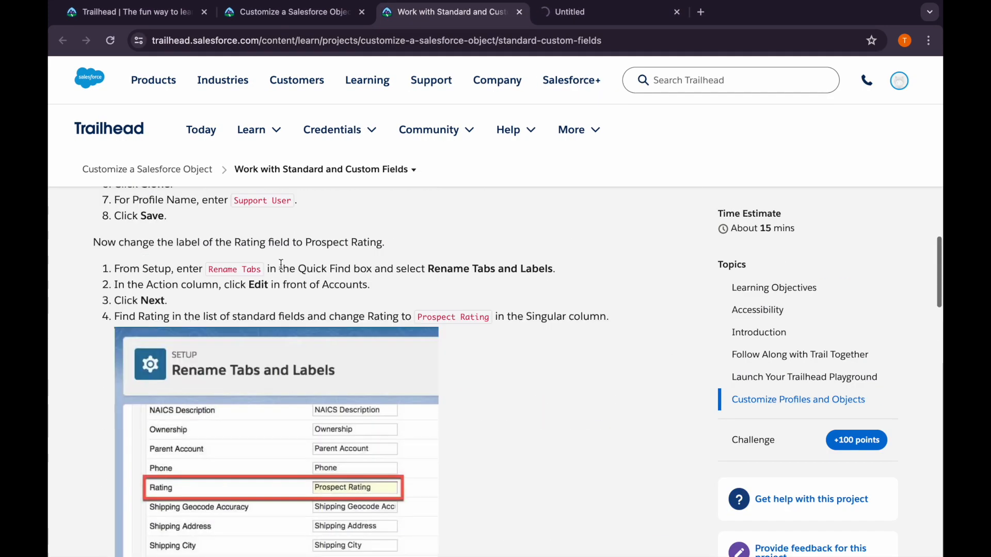
scroll(280, 264, down, 2)
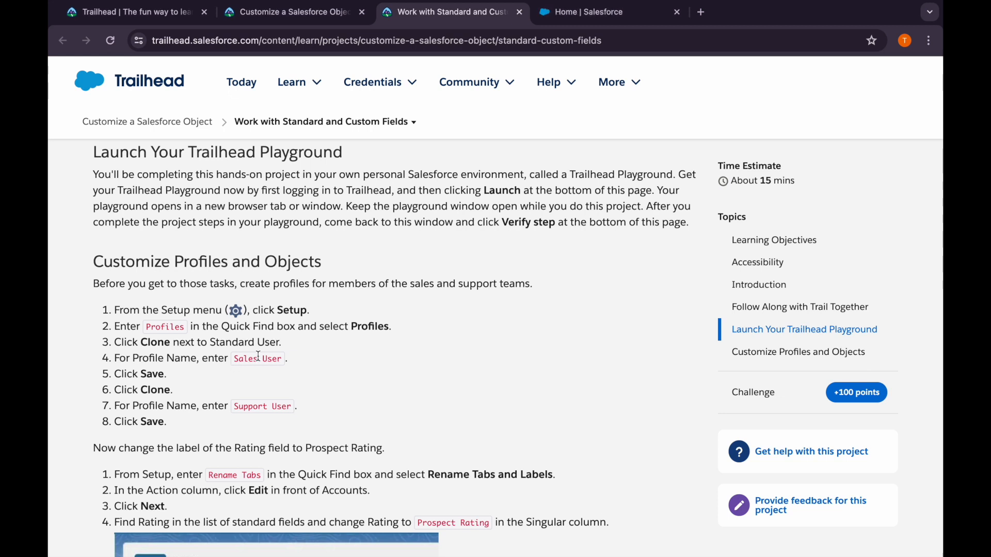
drag(234, 359, 285, 365)
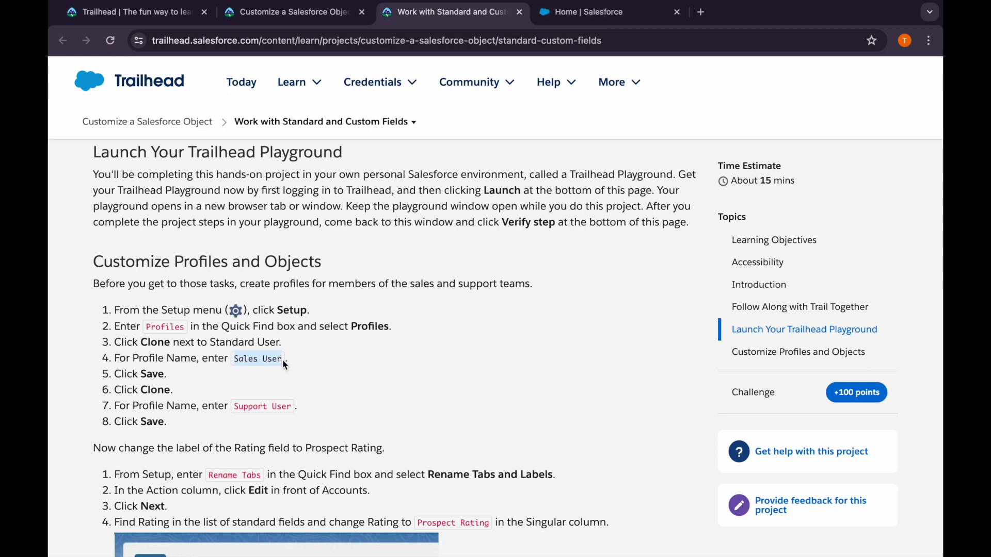
In the Salesforce playground, dismiss the notification prompts and open the Profiles page in Setup
click(583, 11)
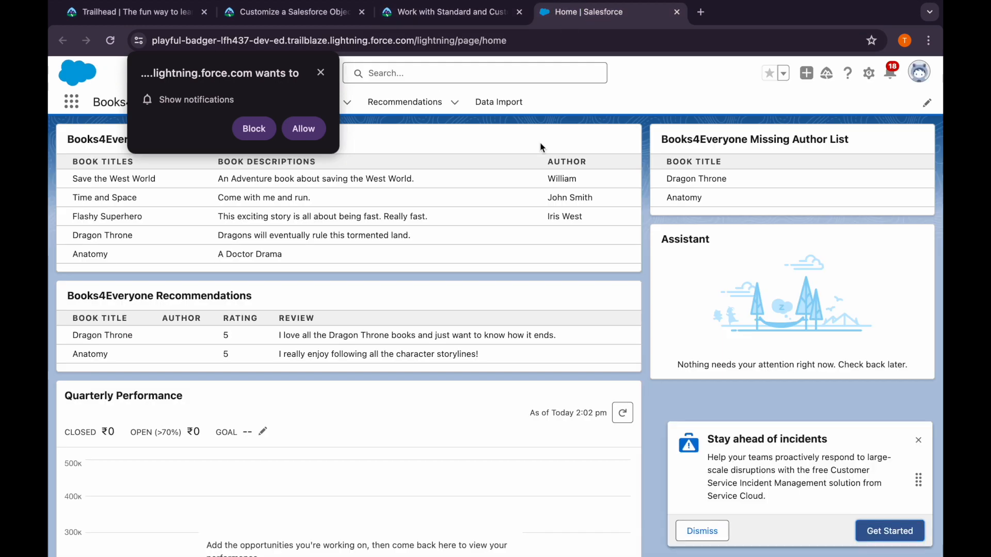
click(330, 76)
click(869, 73)
click(838, 104)
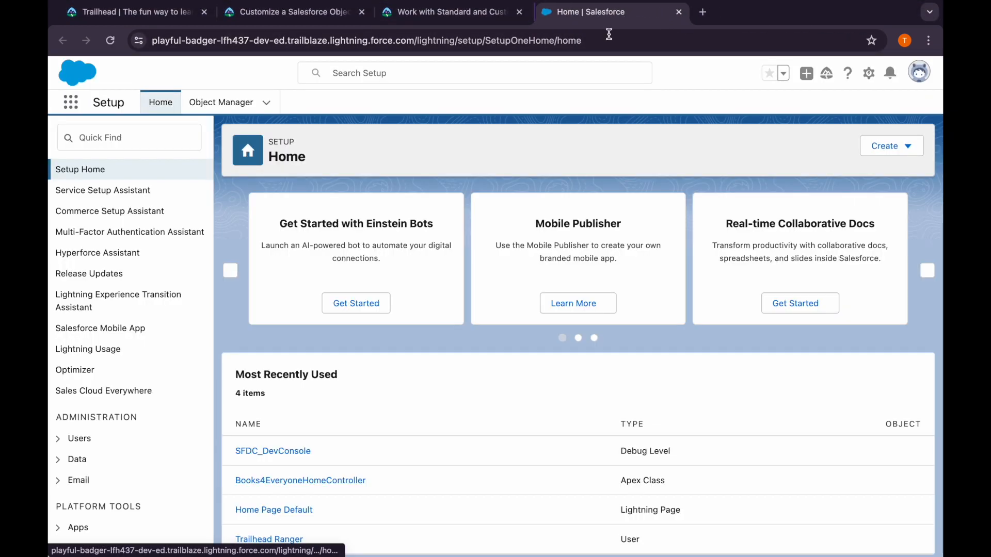
text(profil)
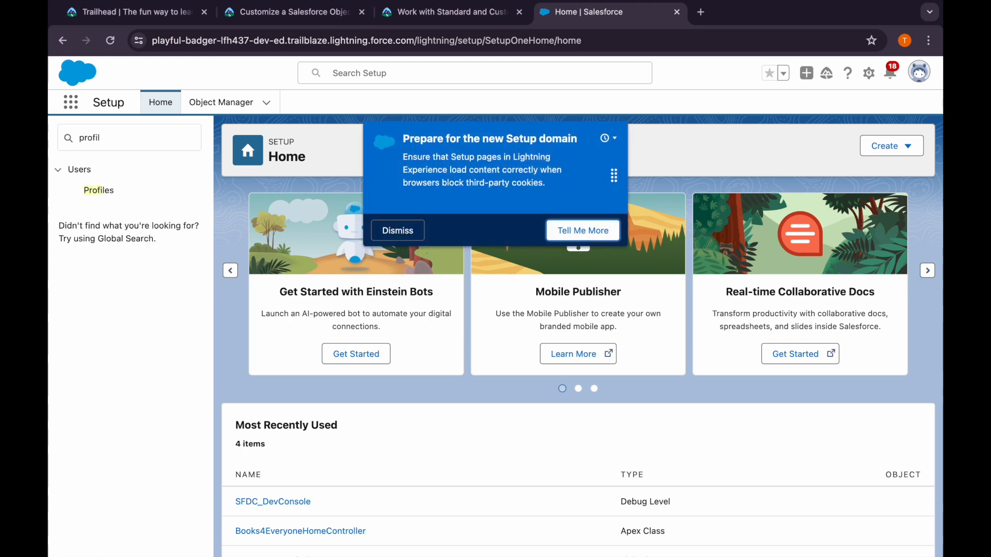
click(94, 189)
click(397, 230)
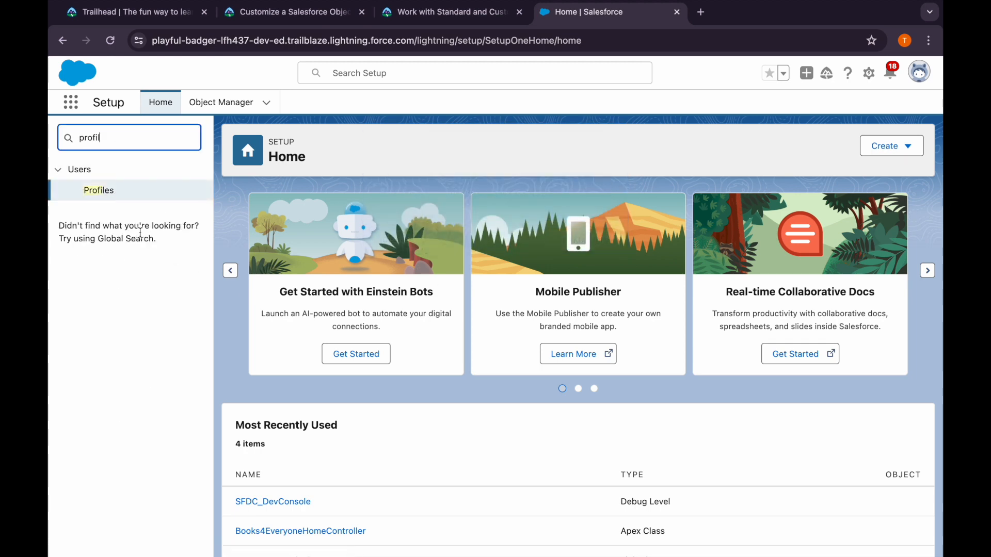
click(110, 200)
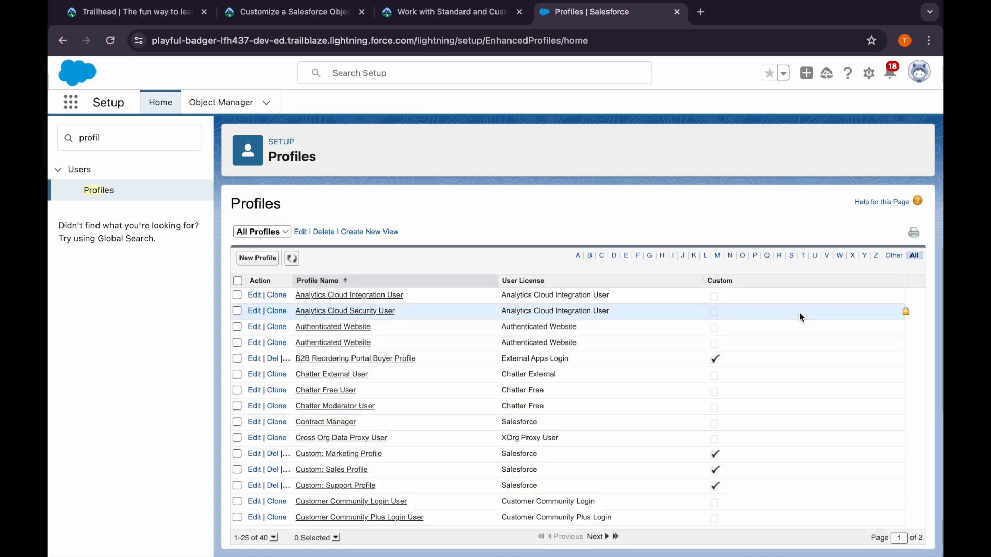
Clone the Standard User profile under the name Sales User and save it
click(794, 259)
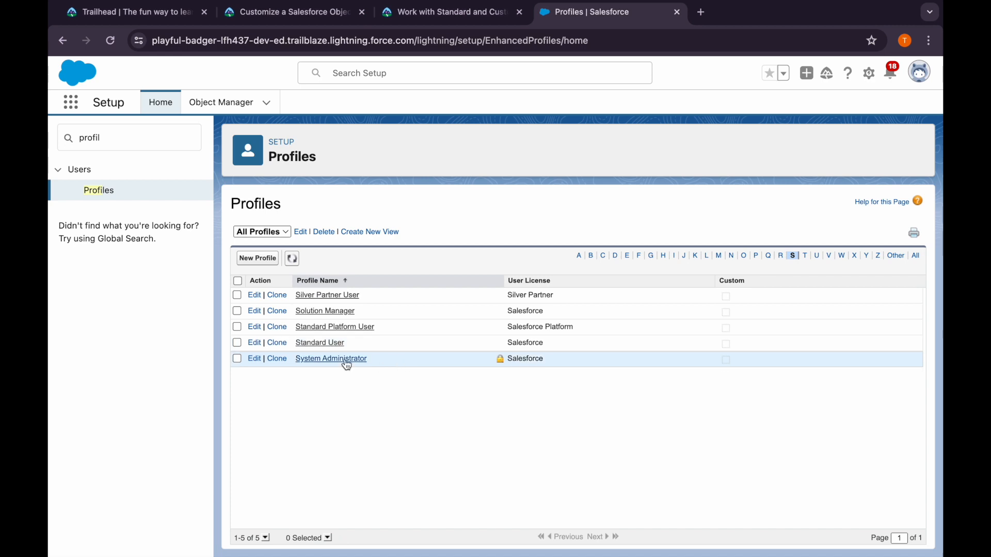
click(279, 345)
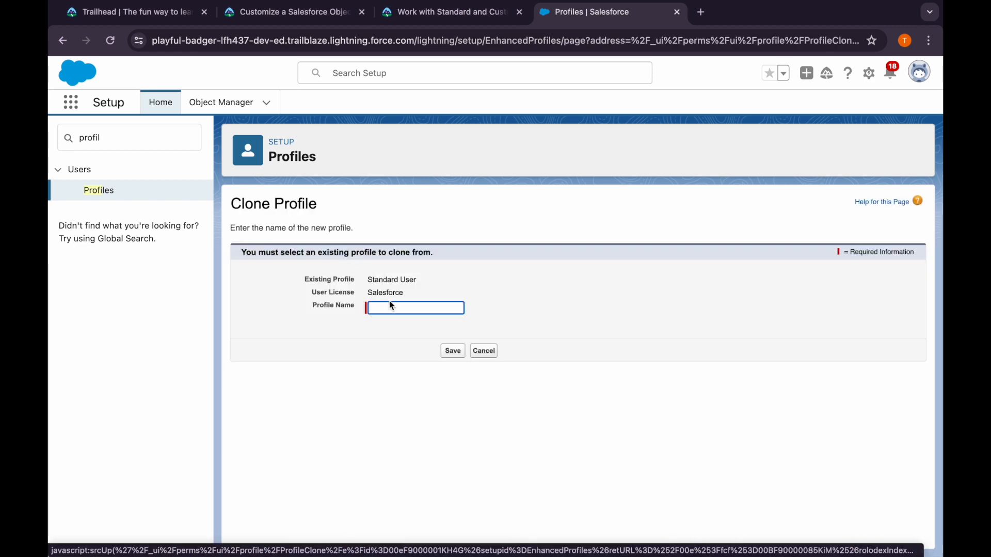
text(Sales User)
click(452, 351)
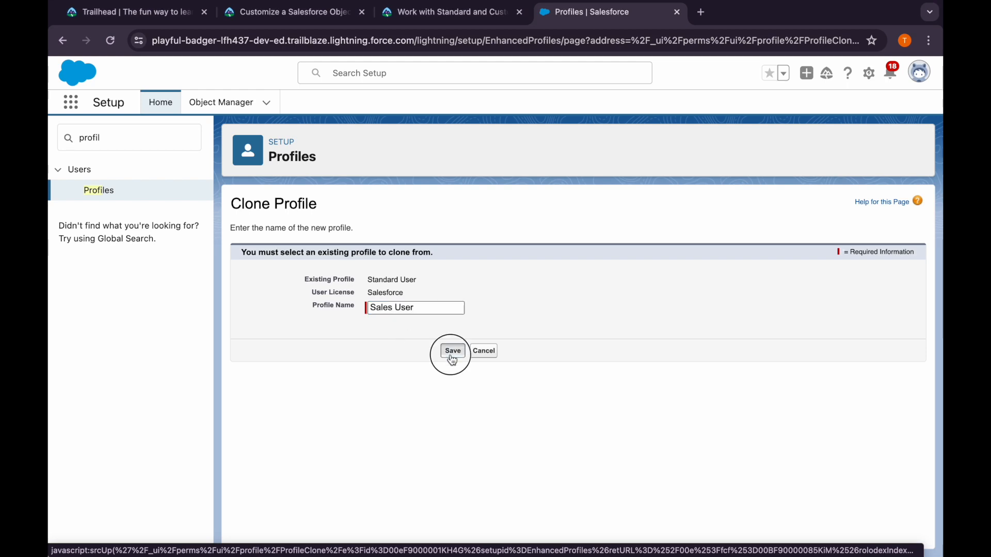
Copy the name Support User from the Trailhead instructions and clone the Sales User profile under that name
click(401, 21)
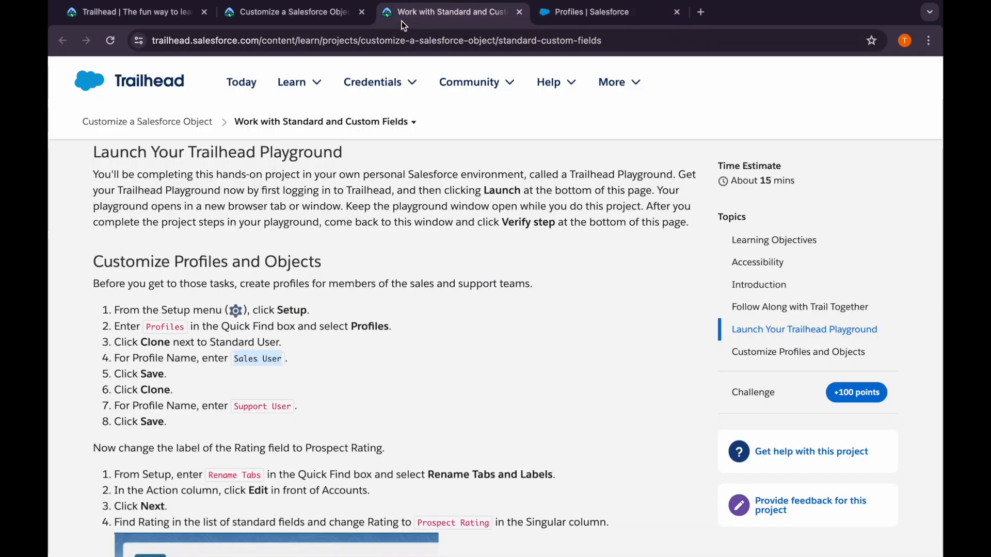
scroll(276, 312, down, 3)
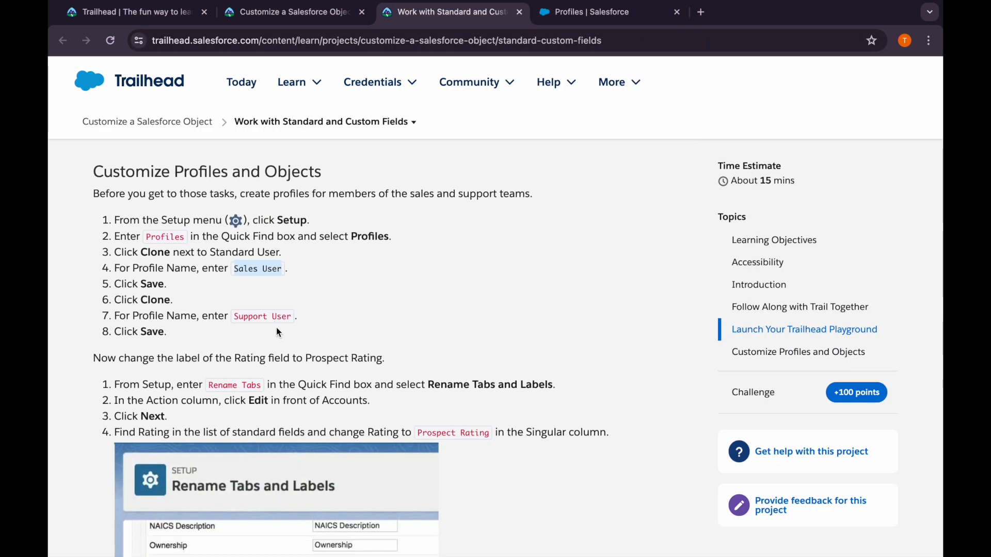
drag(235, 317, 291, 316)
key(ctrl+c)
click(566, 19)
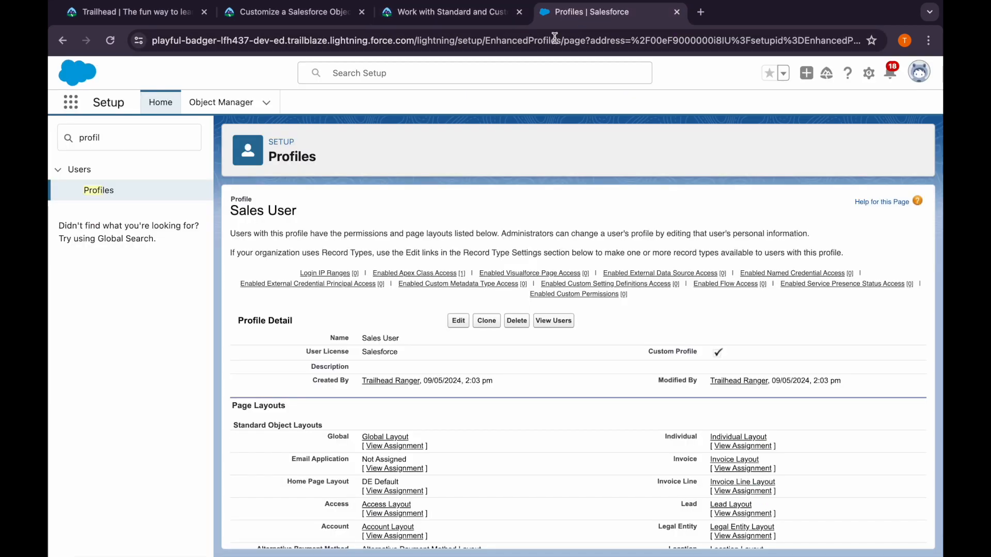
click(486, 321)
click(392, 308)
key(ctrl+v)
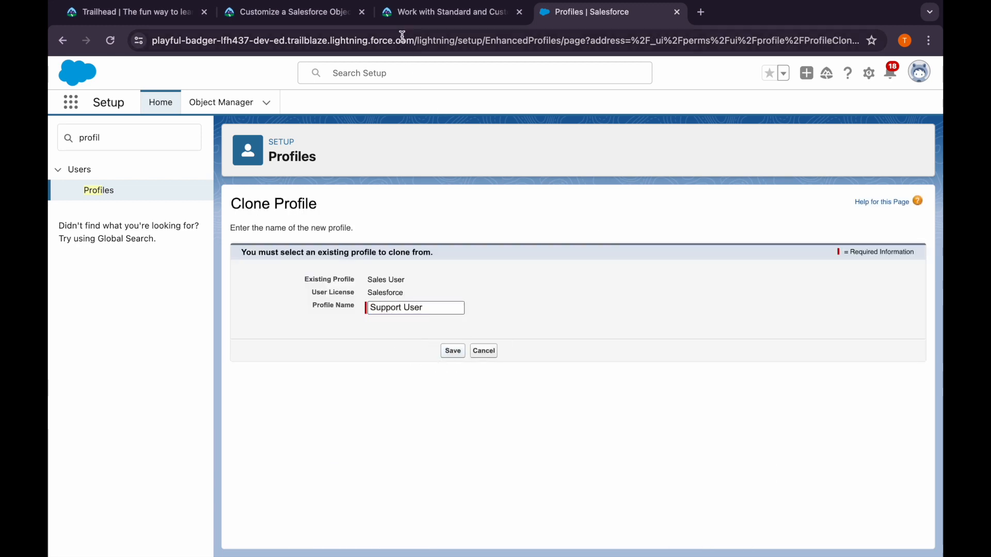
Check the Trailhead instructions for relabelling the Rating field, then open Rename Tabs and Labels in the playground's Setup
click(396, 14)
scroll(217, 363, down, 2)
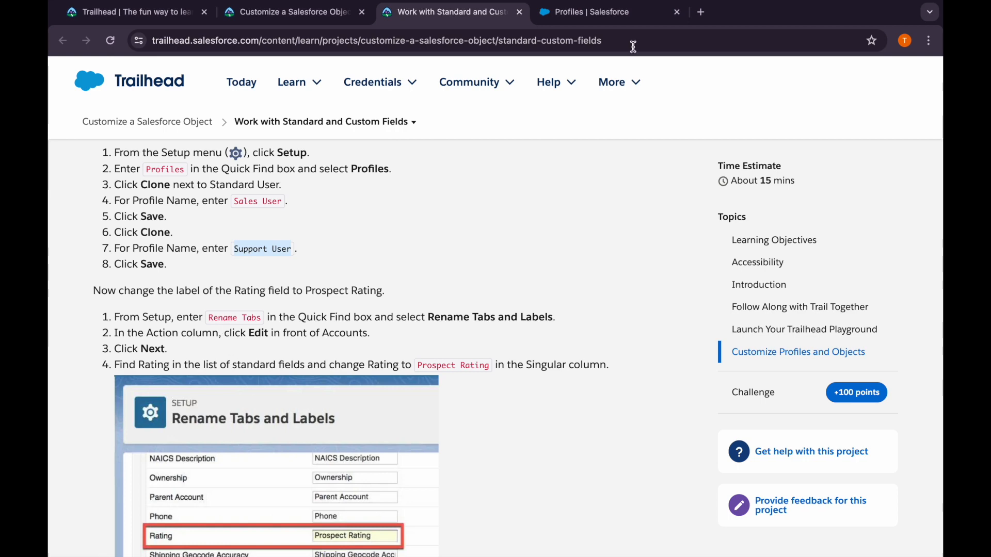
click(618, 15)
double_click(99, 138)
text(rename)
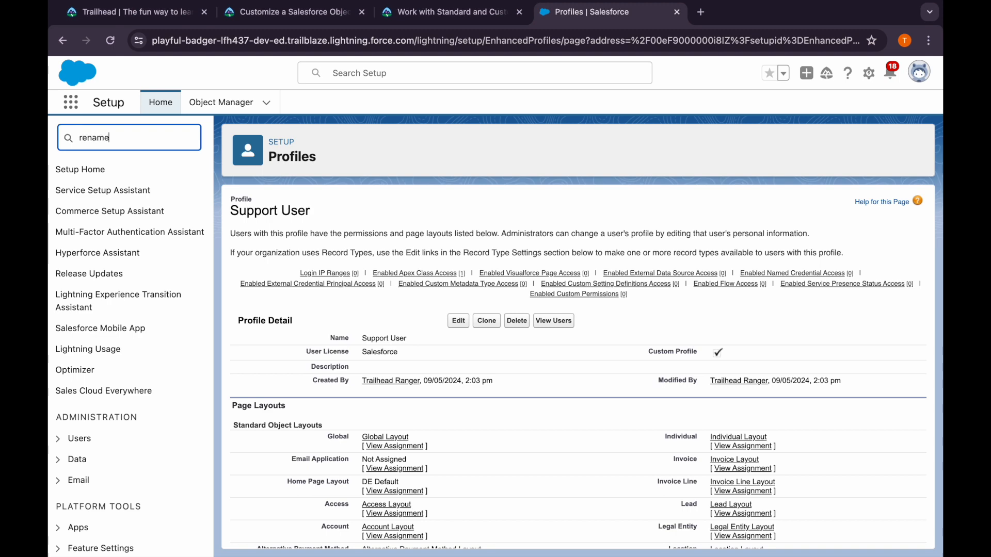
click(117, 191)
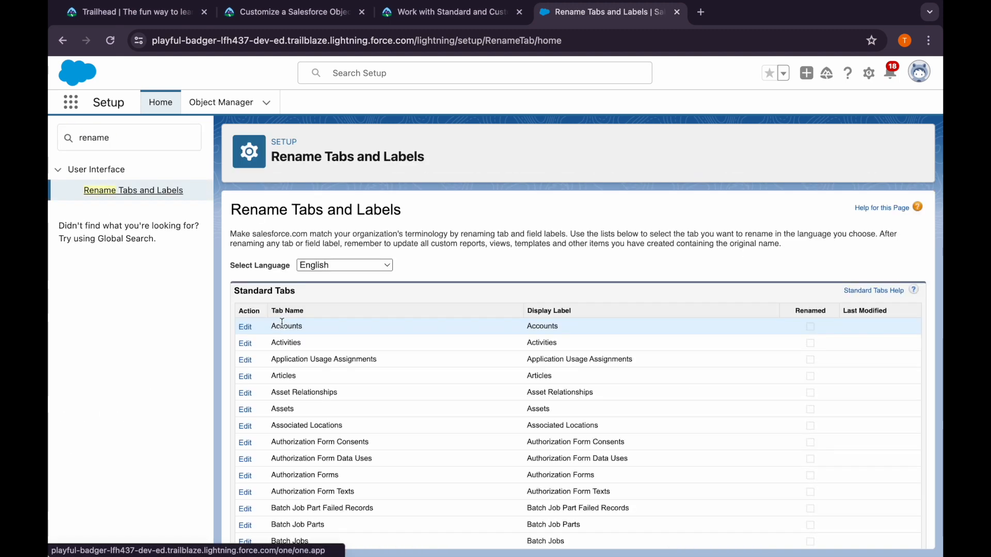
Edit the Accounts tab's labels, keep its tab names and proceed to the Rating entry among the standard field labels
click(247, 329)
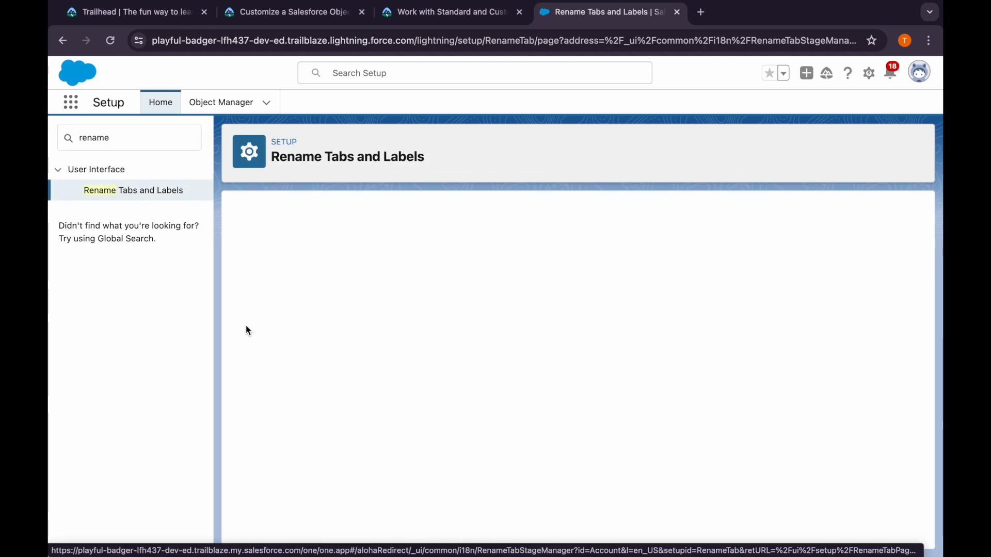
click(407, 366)
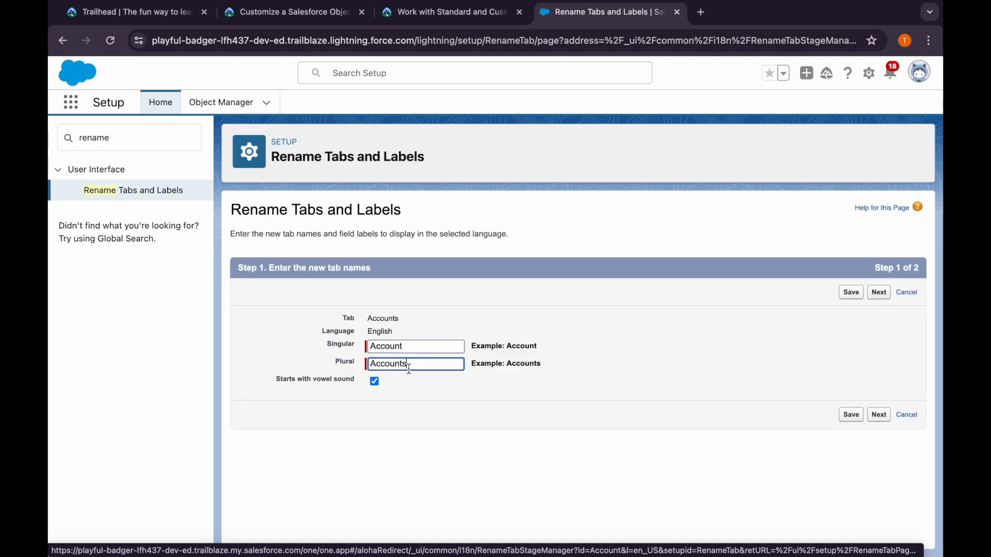
click(879, 292)
scroll(481, 415, down, 15)
scroll(481, 415, down, 3)
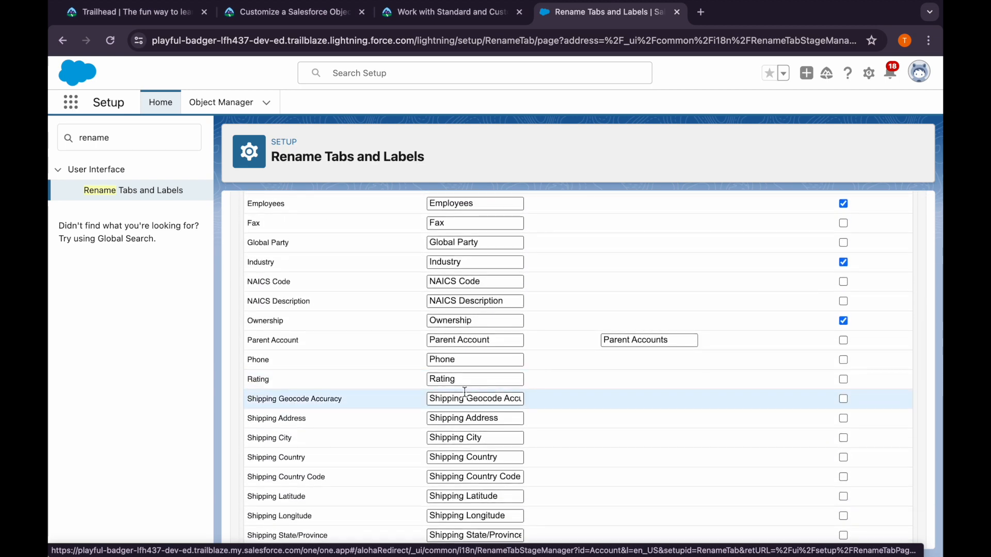
Copy Prospect Rating from the Trailhead instructions and set it as the singular label of the Rating field
click(448, 12)
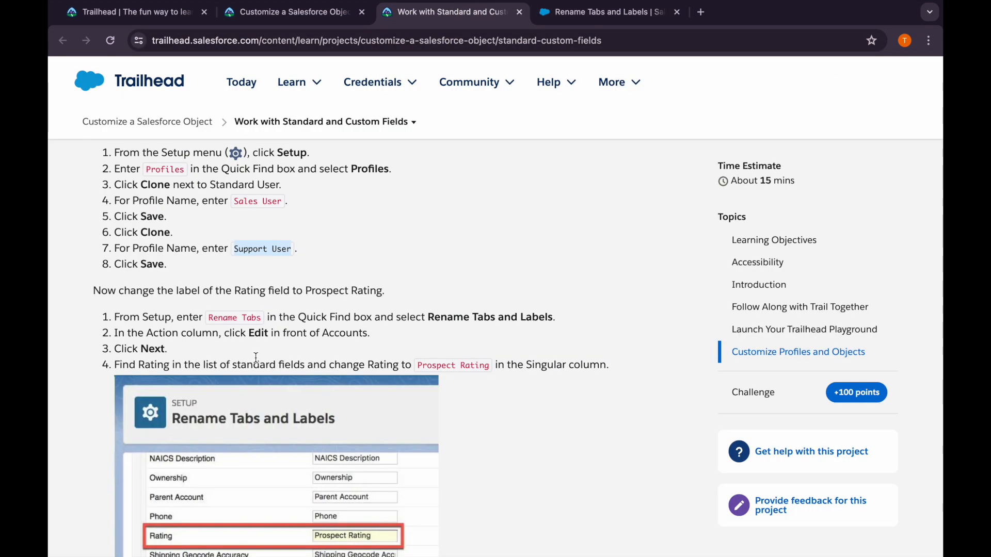
drag(412, 363, 488, 364)
key(ctrl+c)
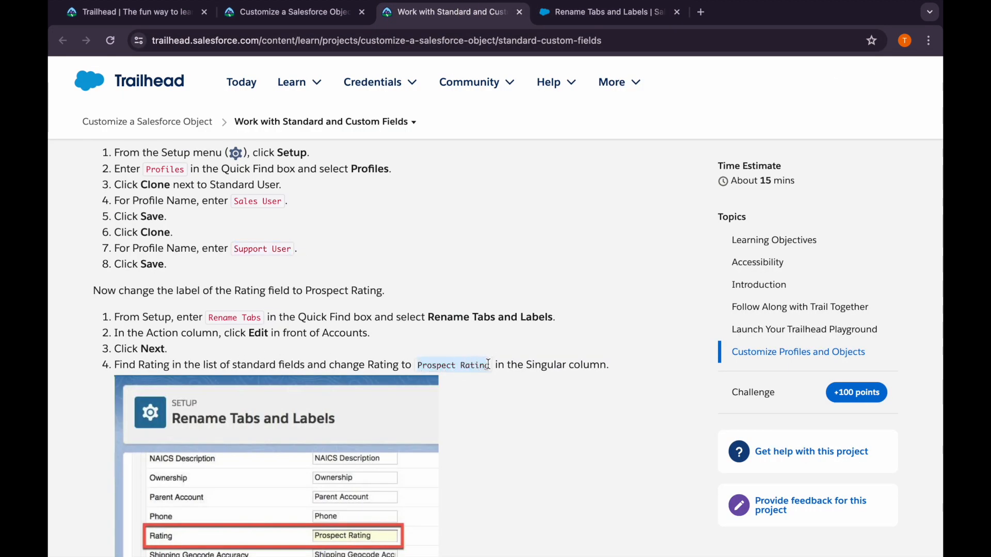
click(599, 12)
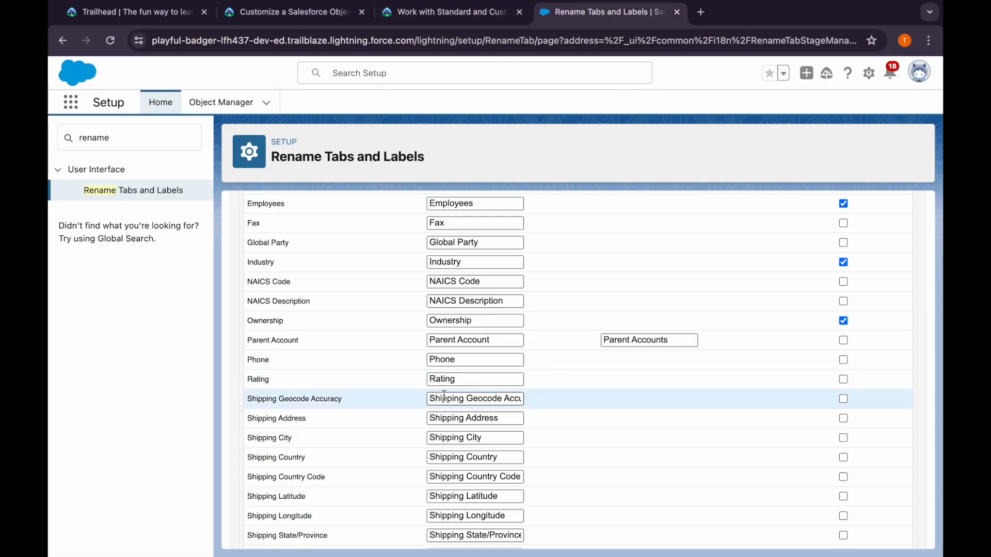
click(455, 379)
double_click(456, 379)
key(ctrl+v)
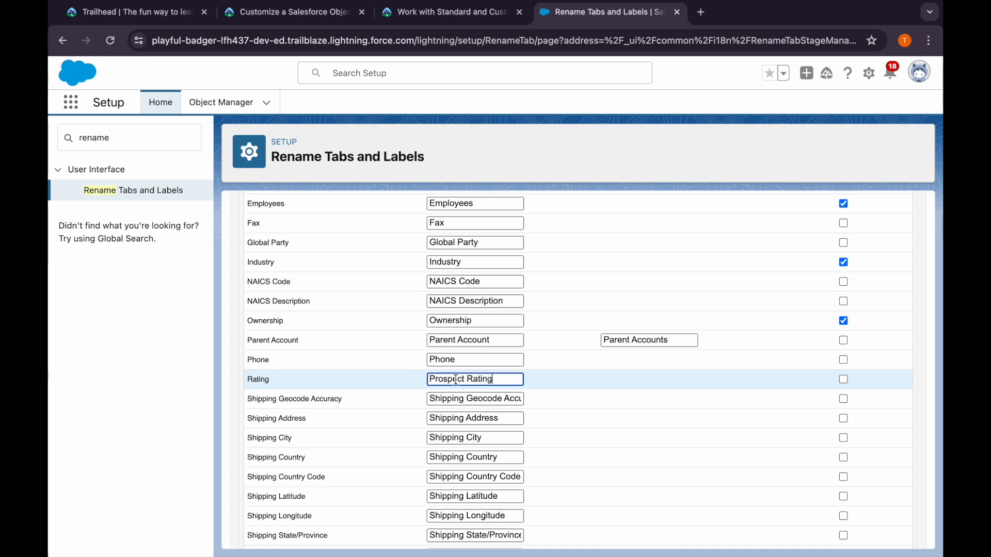
Review the remaining label entries of the Accounts tab and save the renamed labels
click(588, 370)
scroll(588, 371, up, 5)
scroll(589, 371, down, 20)
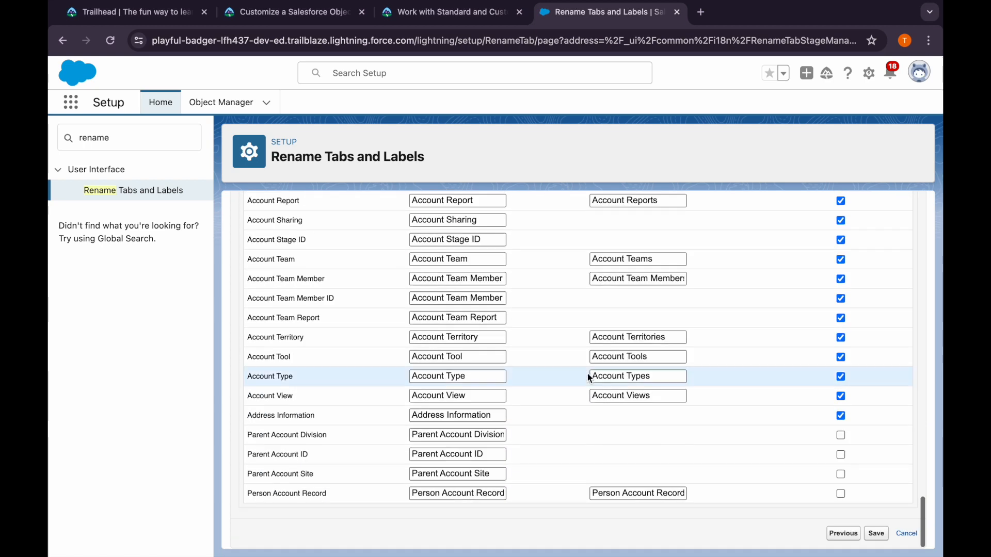
click(876, 533)
Check the Trailhead instructions for the help text, then open the Account object's Prospect Rating field in Object Manager
click(410, 22)
scroll(306, 305, down, 10)
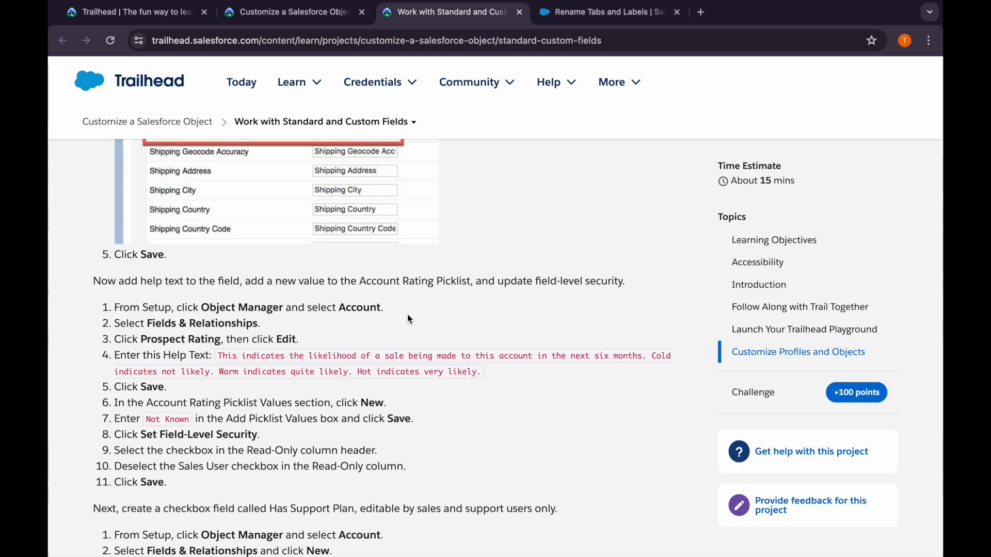
click(551, 20)
click(249, 103)
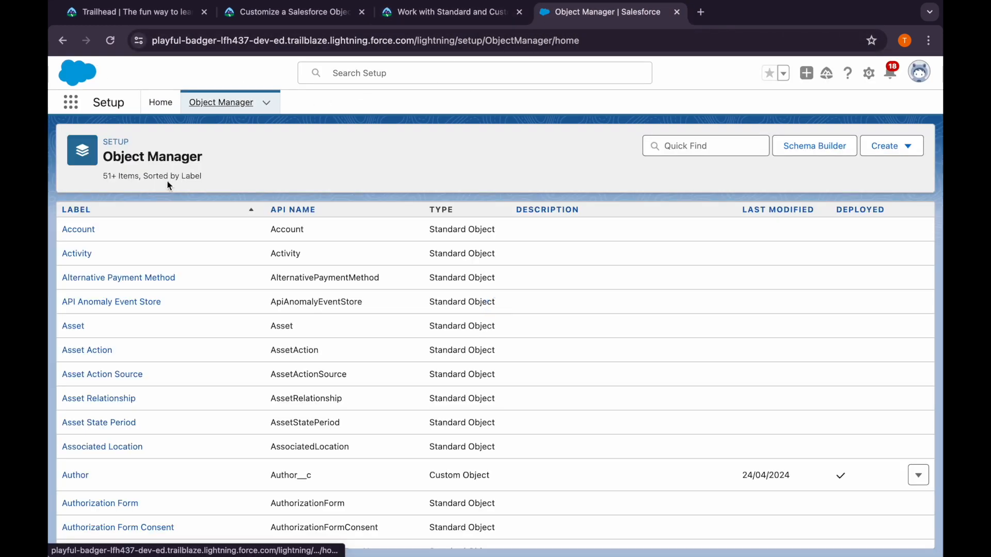
click(85, 231)
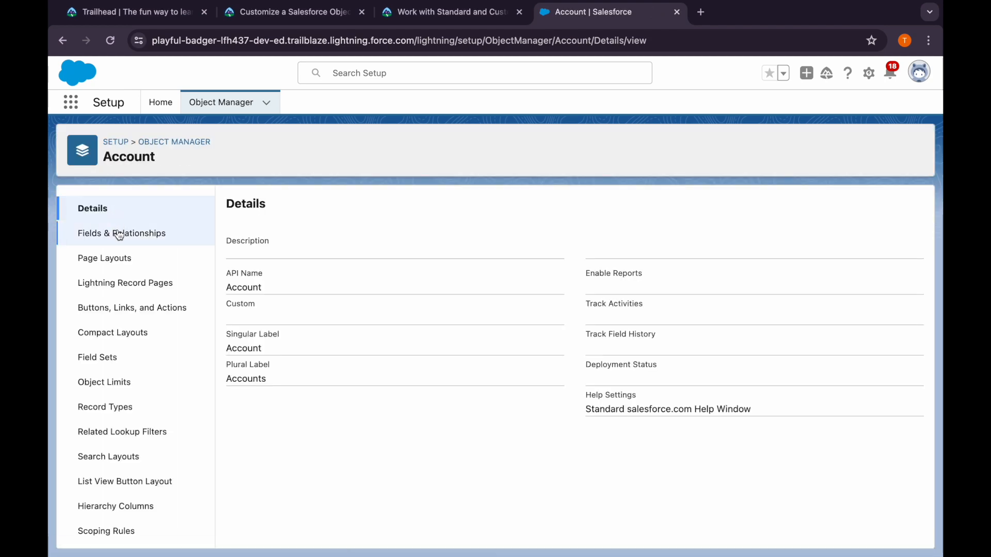
click(117, 234)
scroll(282, 455, down, 10)
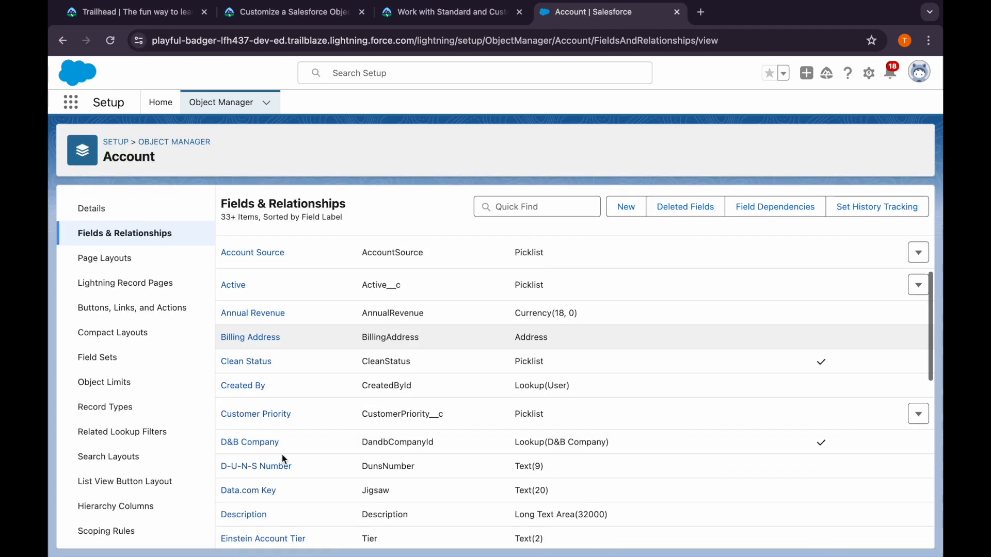
scroll(282, 454, down, 3)
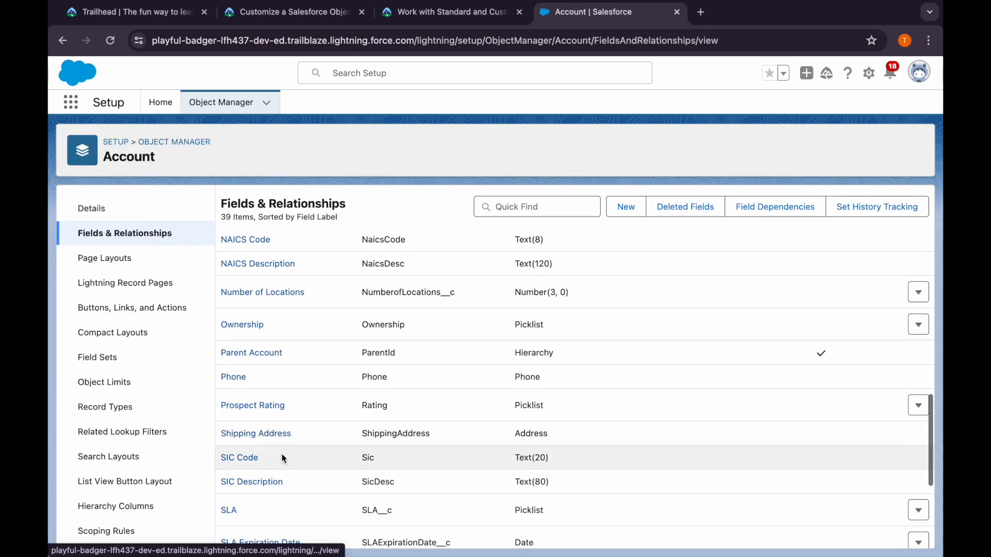
drag(218, 400, 302, 413)
click(302, 413)
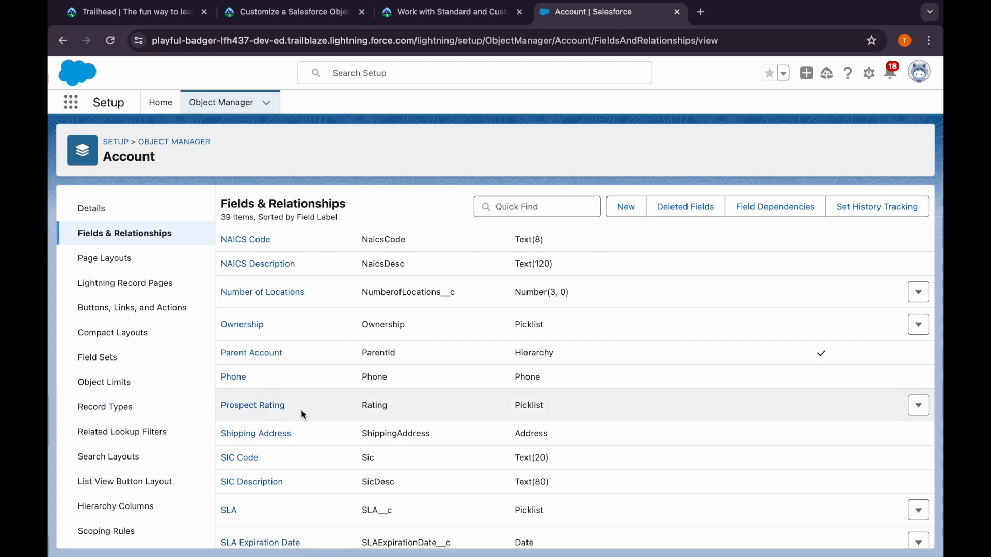
click(277, 412)
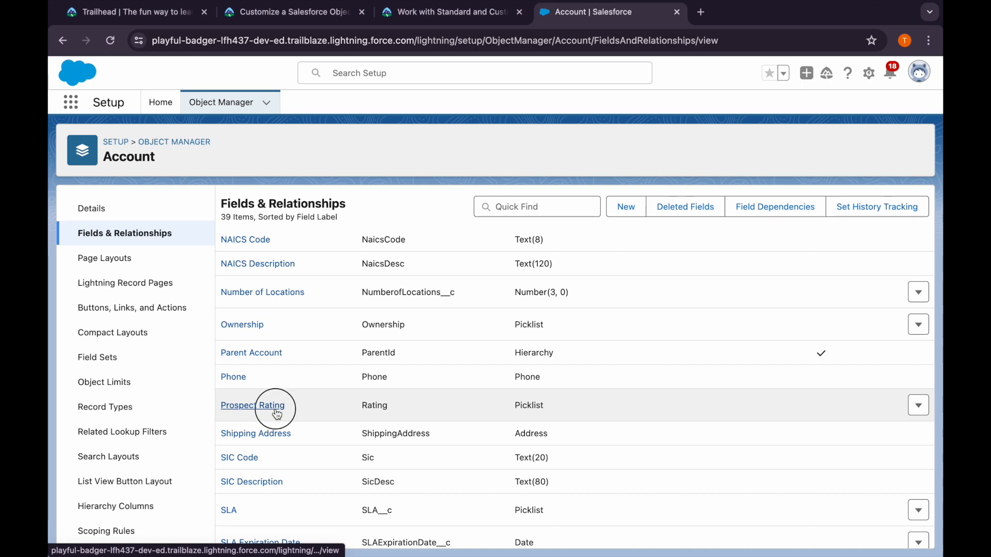
Copy the help text on six-month sale likelihood from the Trailhead instructions and save it as Prospect Rating's Help Text
click(397, 21)
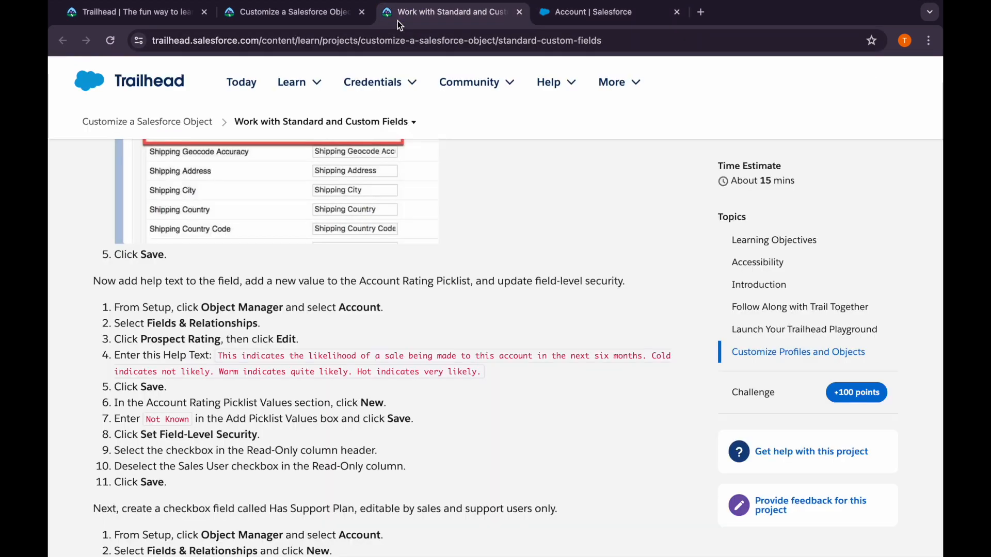
drag(218, 357, 481, 372)
key(ctrl+c)
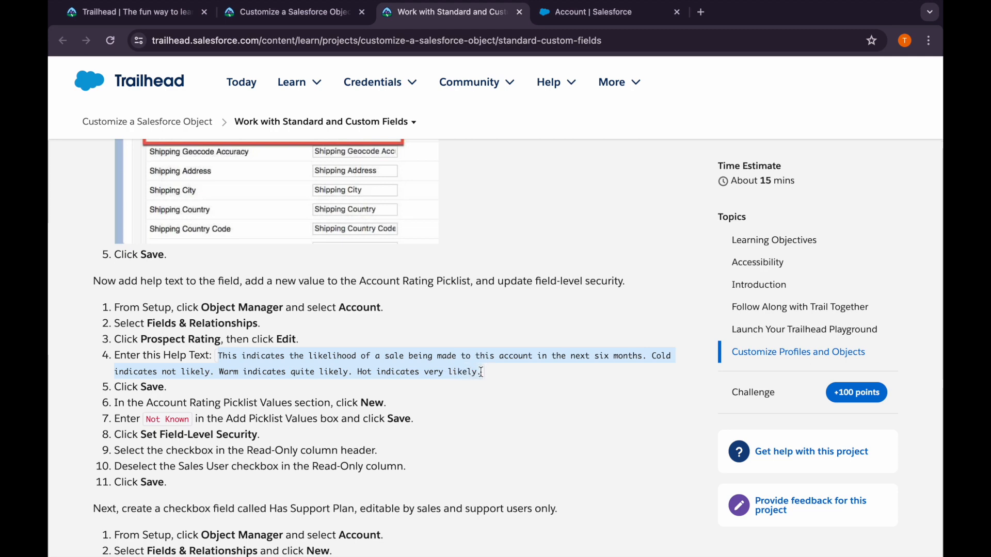
click(574, 17)
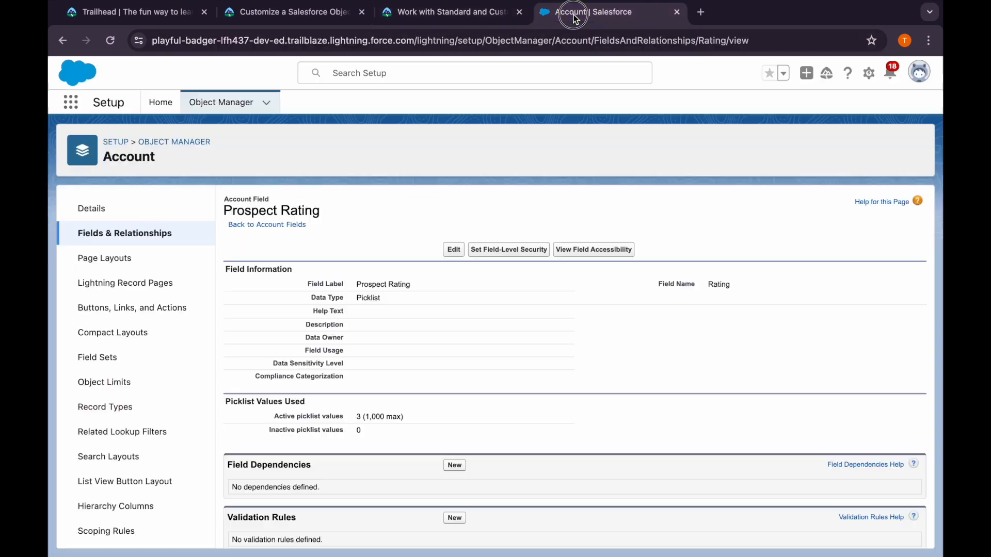
click(454, 249)
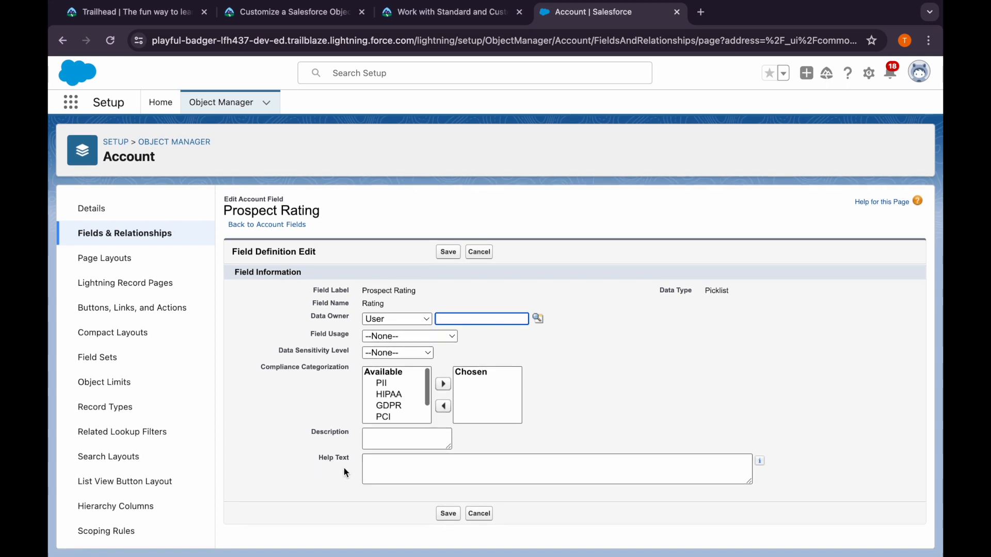
click(371, 464)
key(ctrl+v)
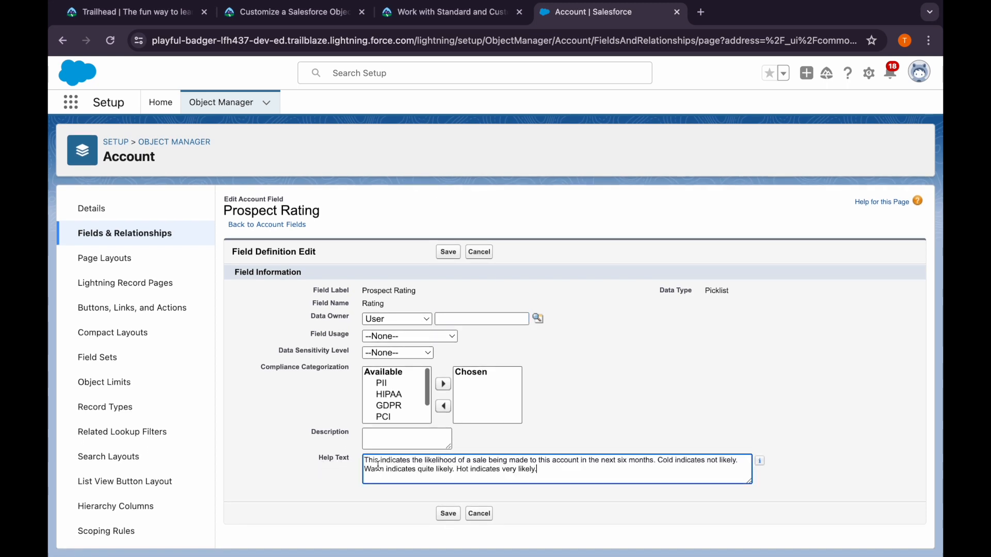
click(447, 514)
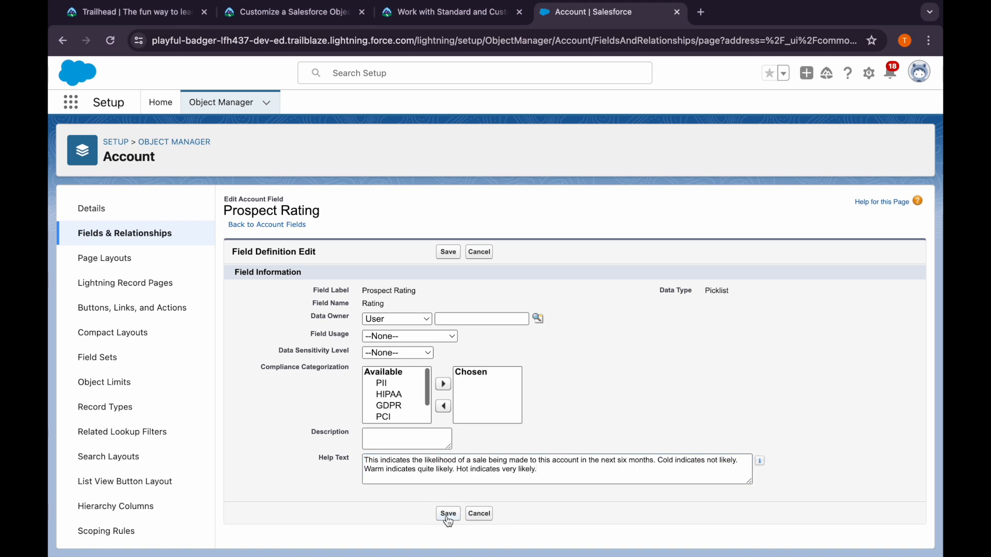
Copy Not Known from the Trailhead instructions and add it as a new value to the Account Rating picklist
click(416, 18)
scroll(305, 358, down, 2)
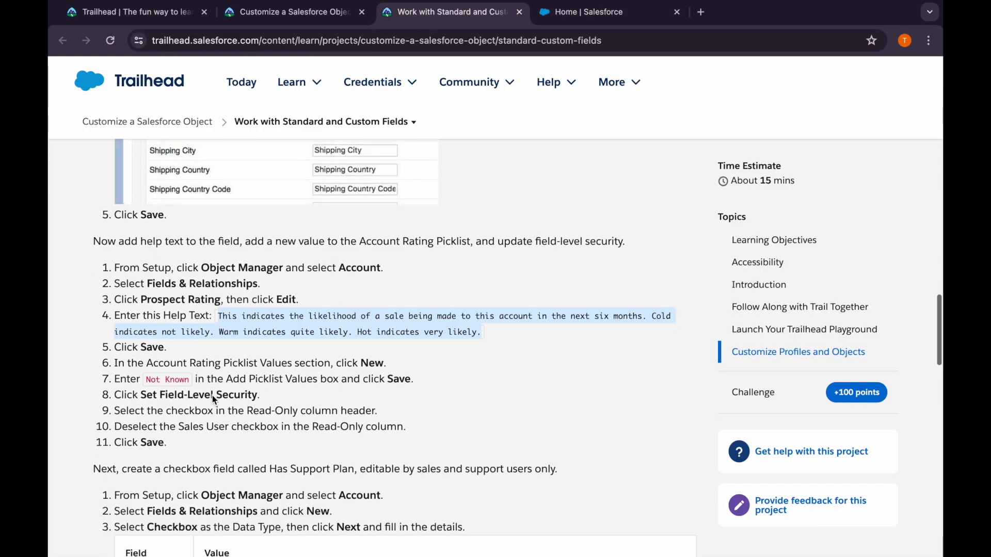
drag(147, 372, 187, 373)
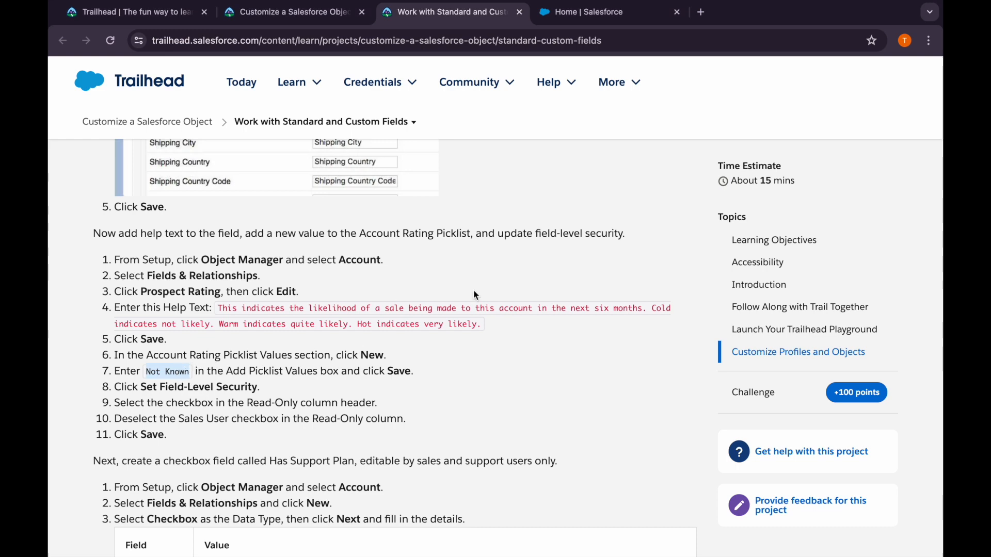
click(579, 14)
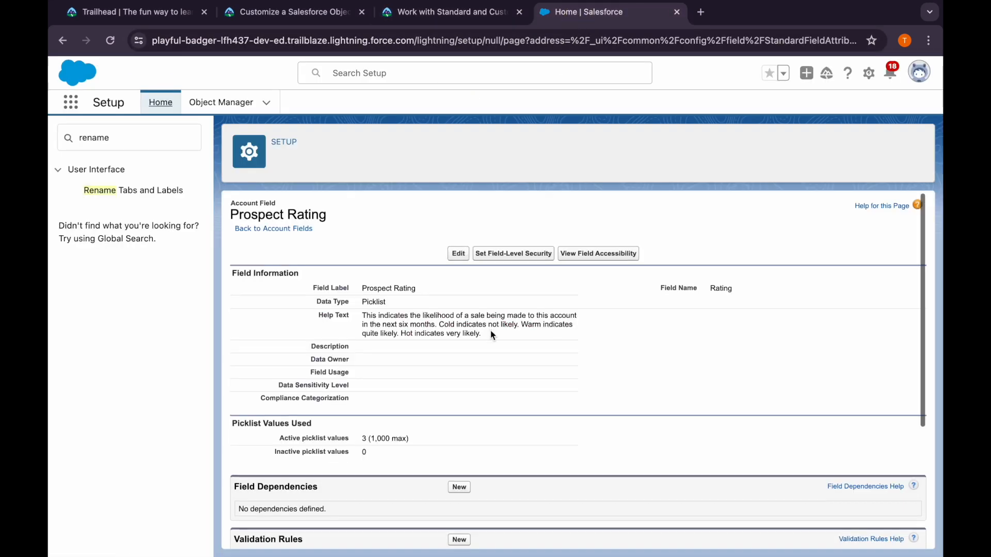
scroll(491, 336, down, 4)
drag(296, 412, 379, 414)
click(380, 414)
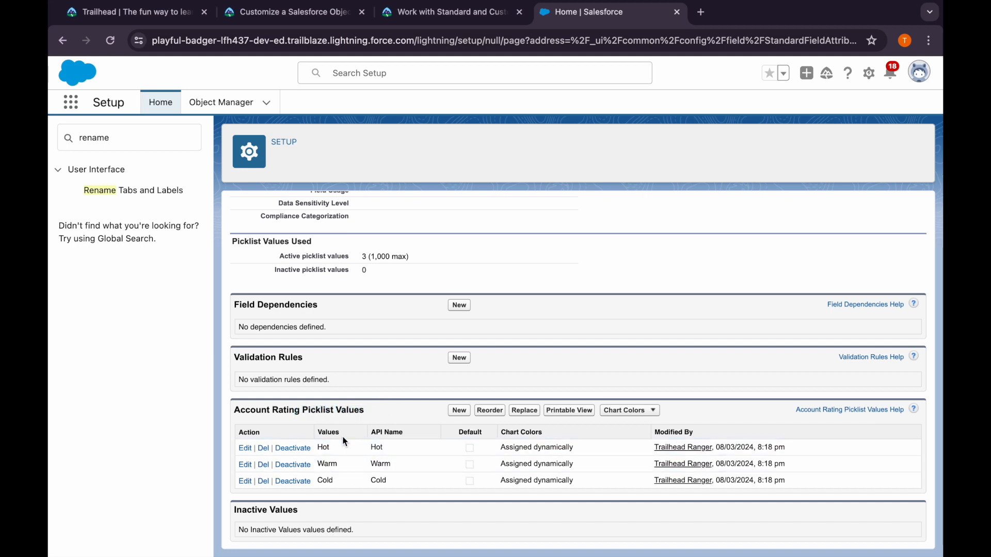
click(459, 412)
click(361, 327)
text(Not Known)
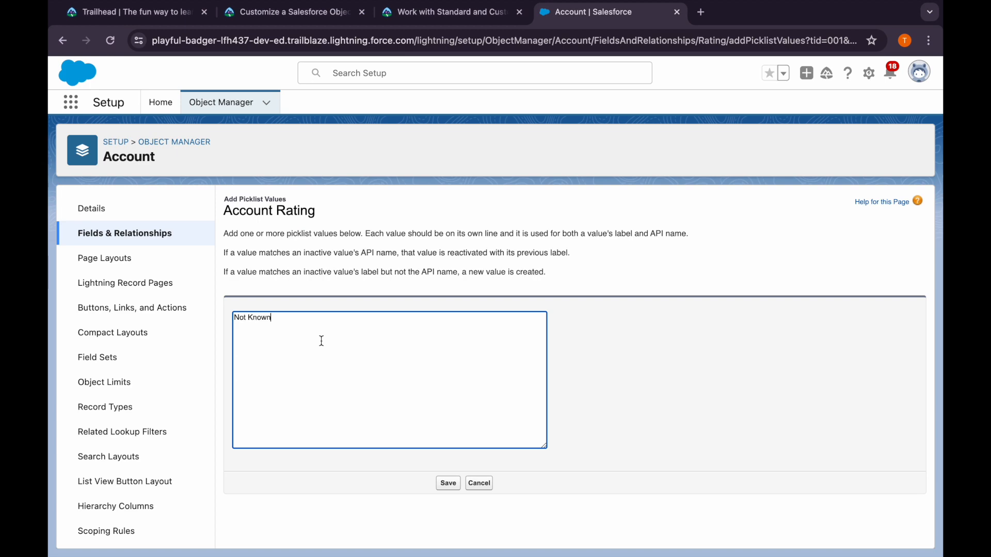
click(442, 482)
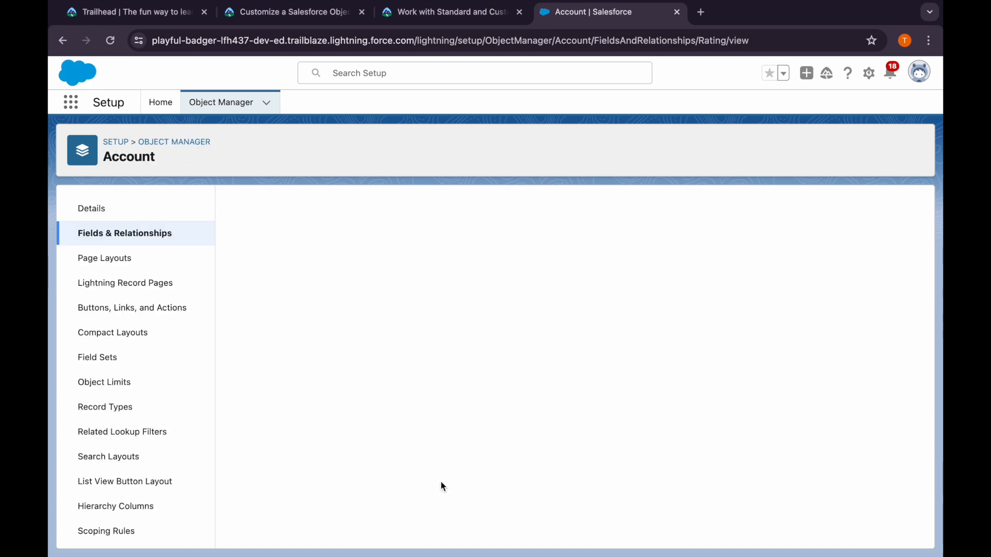
scroll(438, 485, down, 4)
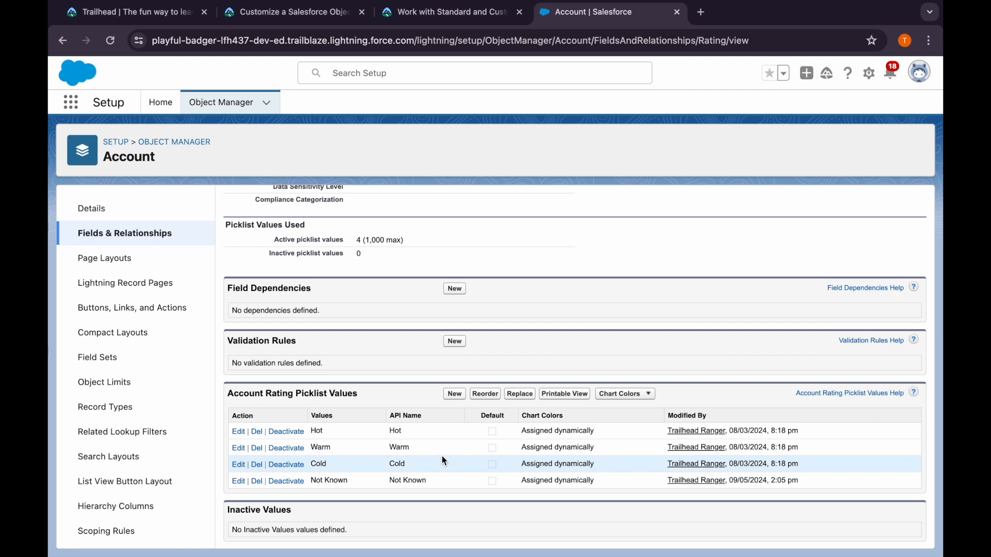
Consult the field-level security instructions, then toggle Read-Only for the Sales User profile in Prospect Rating's field-level security
click(406, 20)
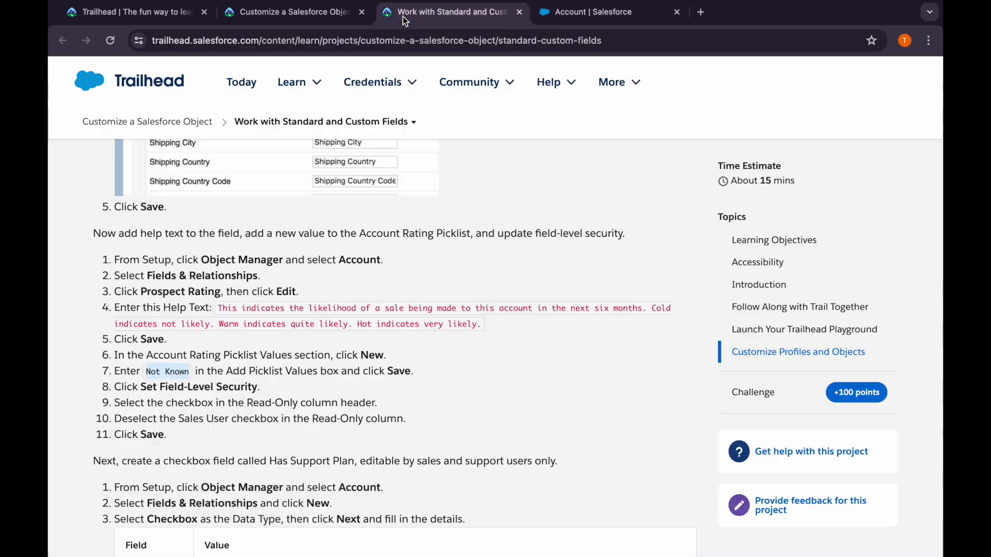
scroll(254, 344, down, 1)
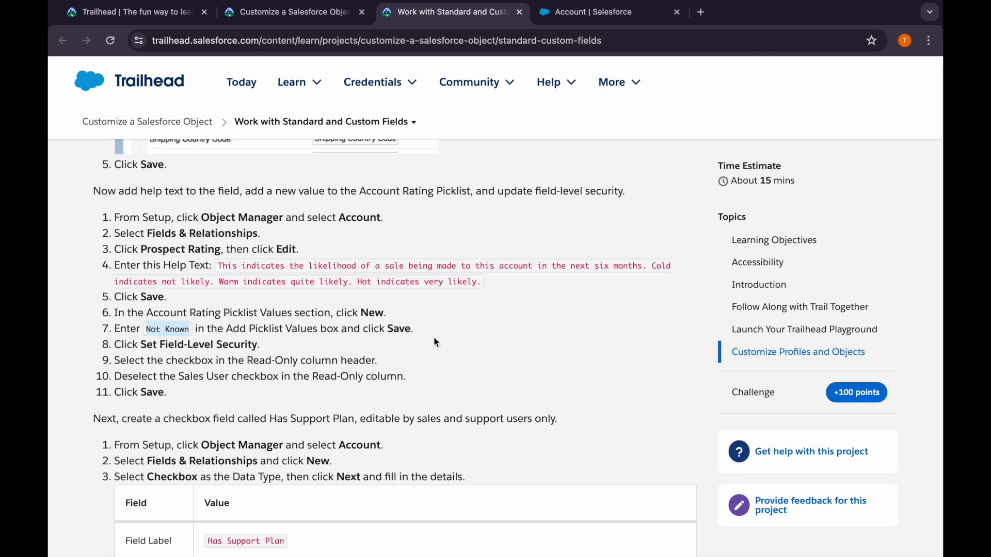
click(588, 11)
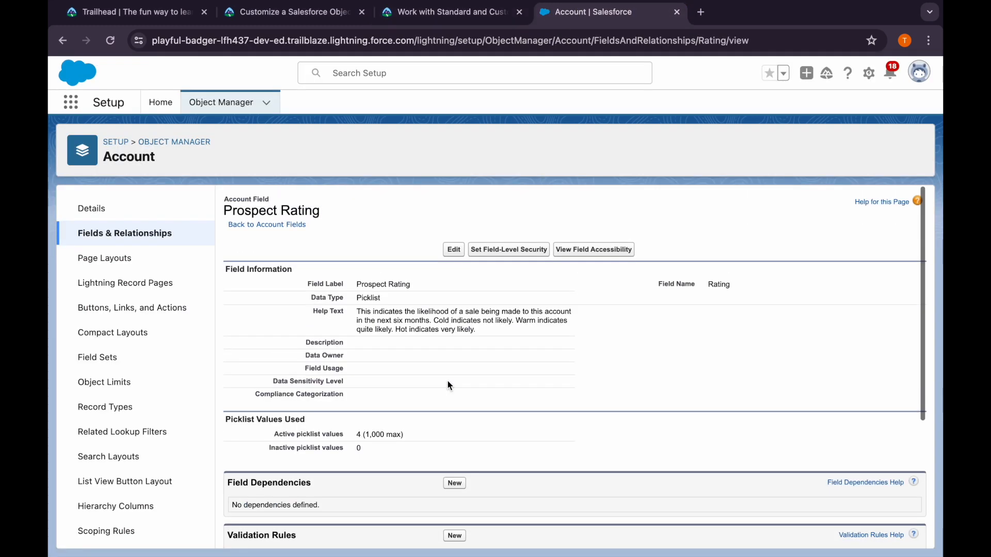
click(507, 249)
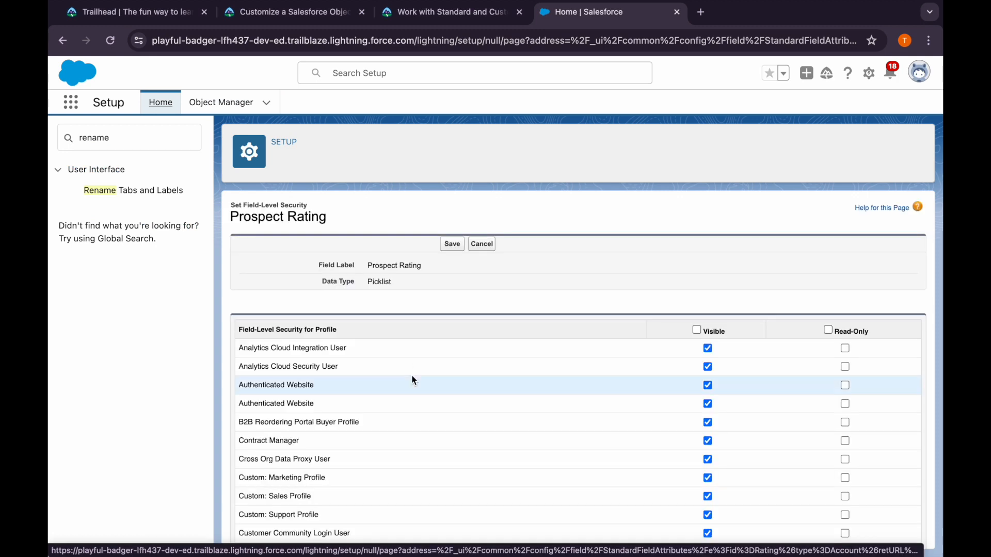
scroll(504, 460, down, 8)
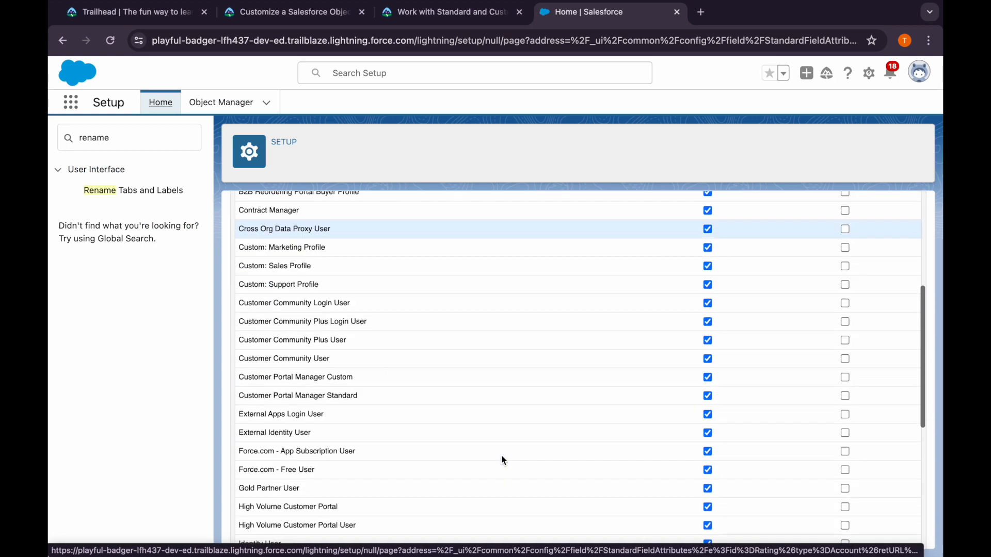
scroll(504, 461, down, 2)
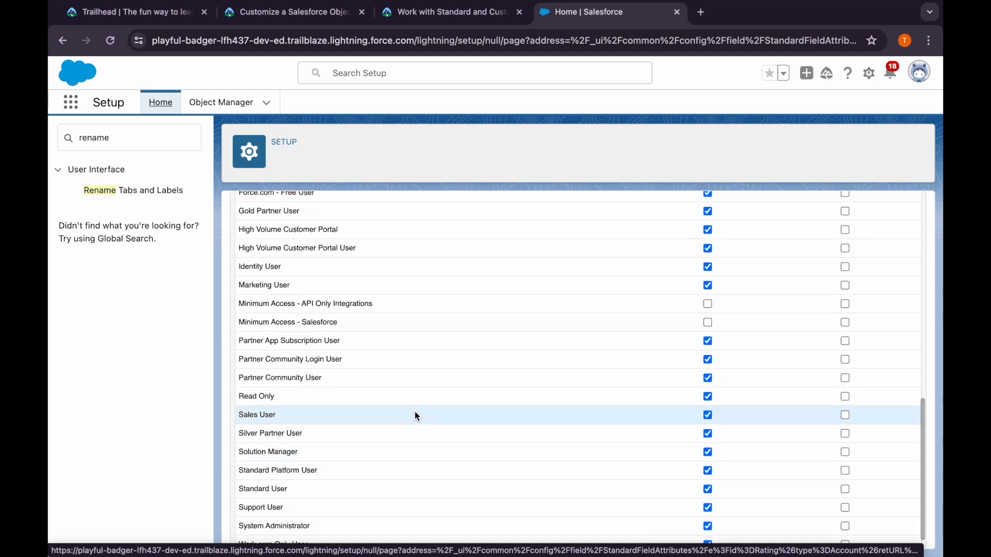
click(845, 415)
scroll(786, 330, up, 10)
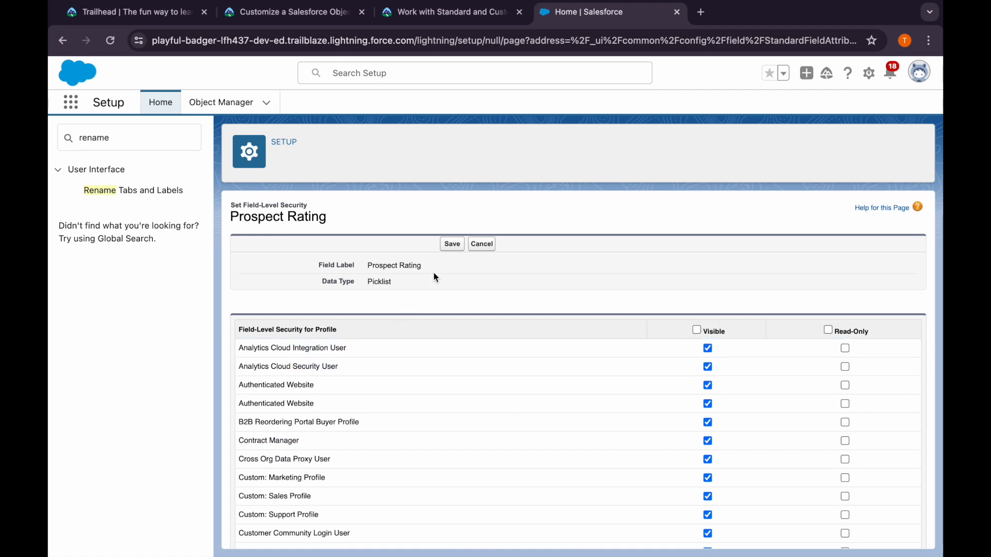
Read the Trailhead instructions on creating the Has Support Plan checkbox field and which users may edit it
click(455, 18)
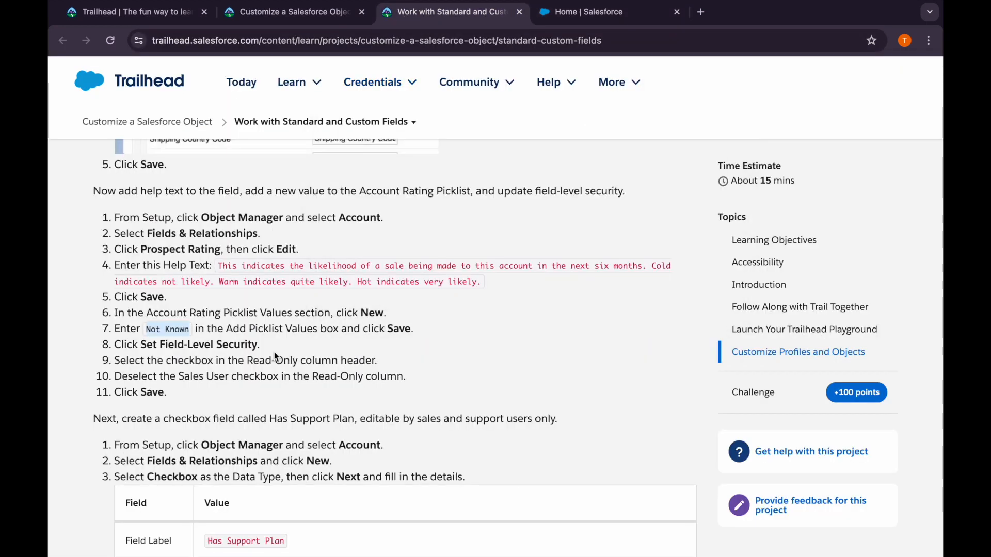
scroll(275, 356, down, 3)
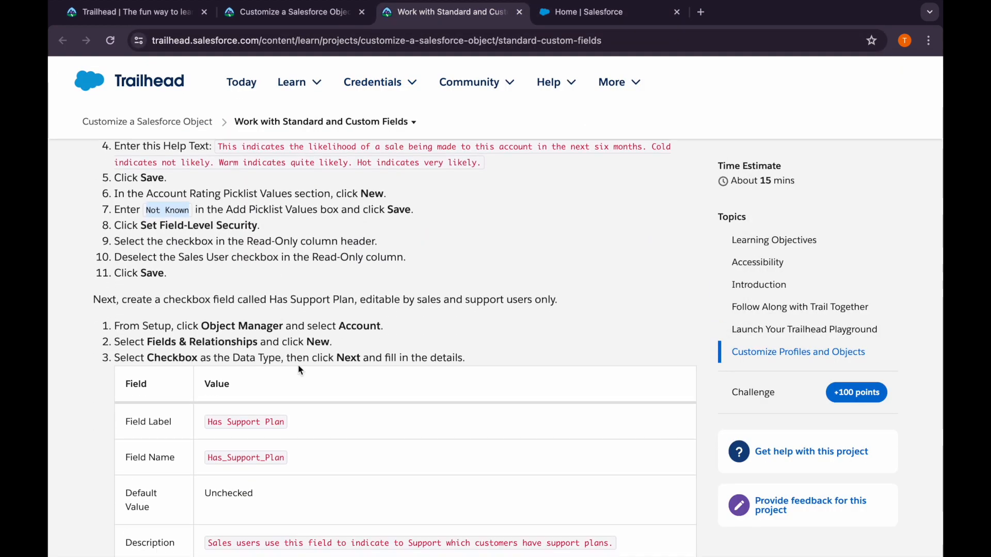
scroll(298, 365, down, 1)
drag(163, 278, 234, 277)
click(234, 277)
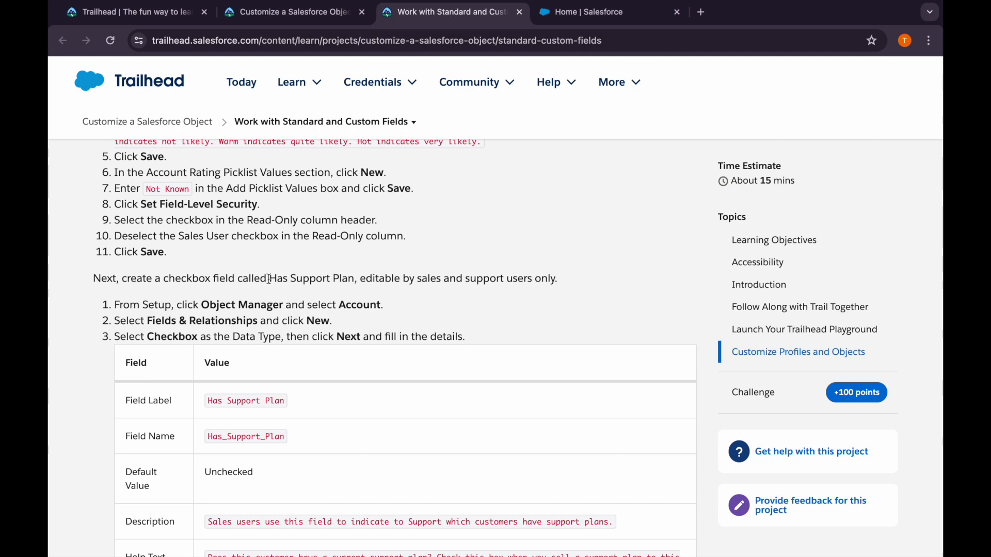
drag(270, 279, 427, 278)
click(402, 294)
click(447, 284)
Open the Account object's Fields & Relationships in Object Manager, then consult the Has Support Plan field details in the Trailhead instructions
click(561, 15)
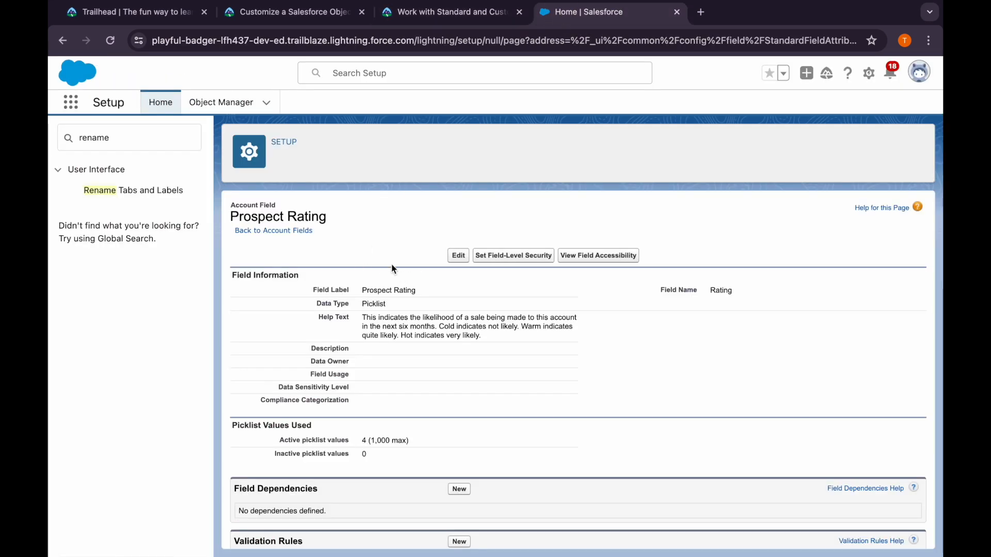
click(216, 103)
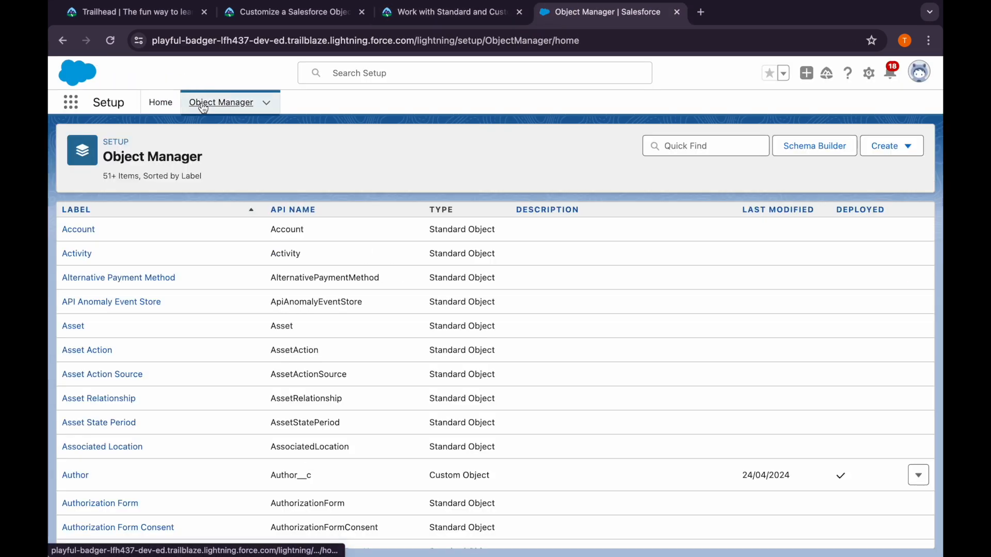
click(91, 234)
click(121, 237)
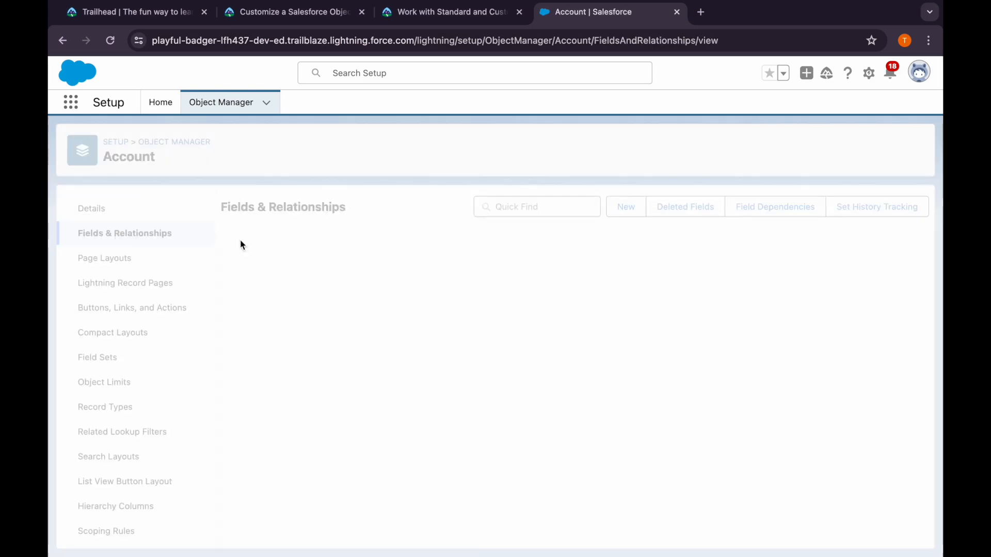
click(448, 12)
scroll(292, 338, down, 2)
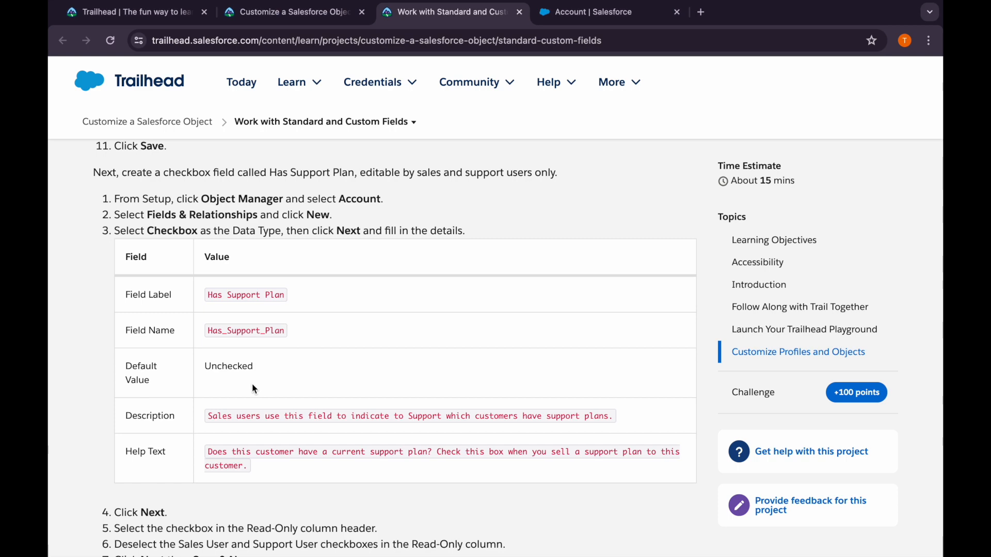
Start a new Checkbox custom field on the Account object with label Has Support Plan and field name Has_Support_Plan
click(589, 12)
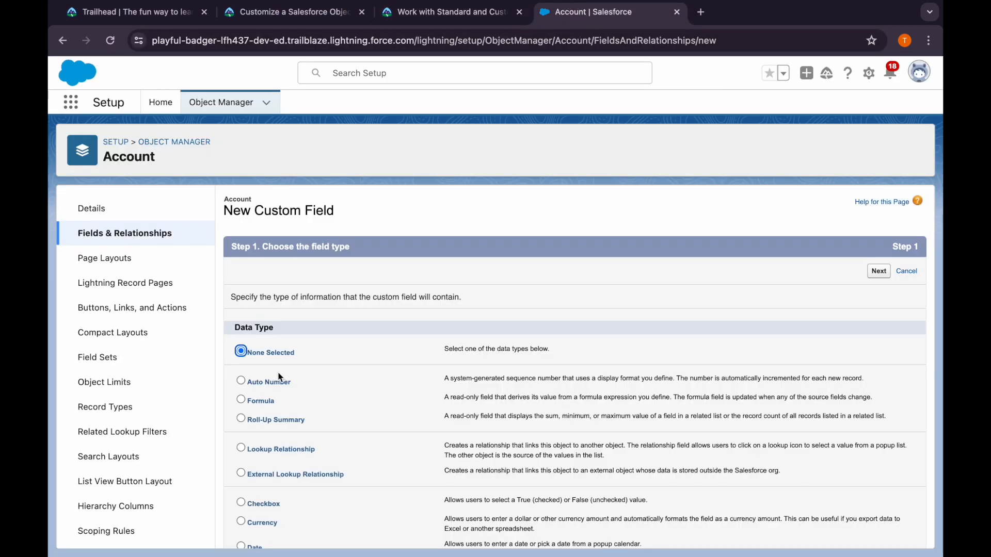
scroll(268, 403, down, 2)
click(241, 504)
click(879, 191)
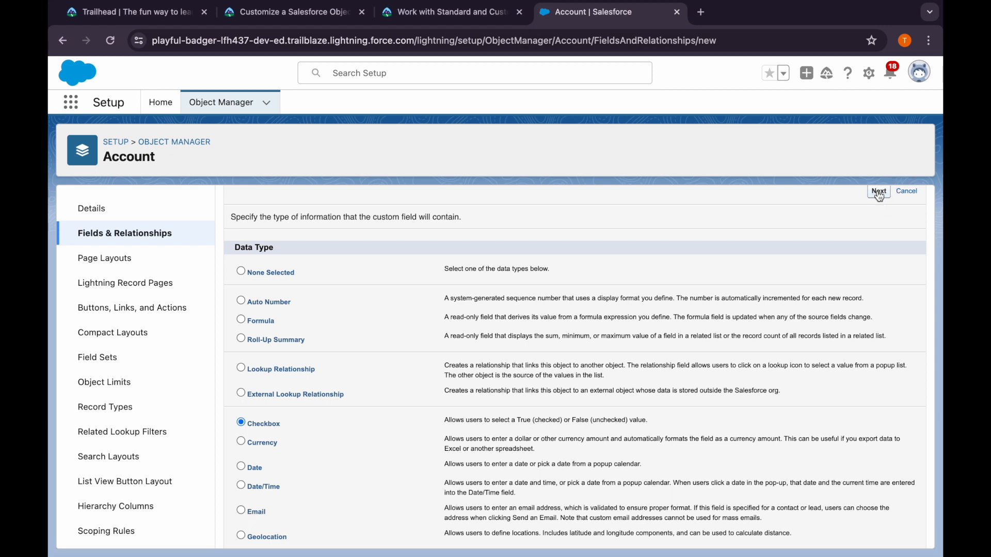
click(382, 301)
text(Has Support Plan)
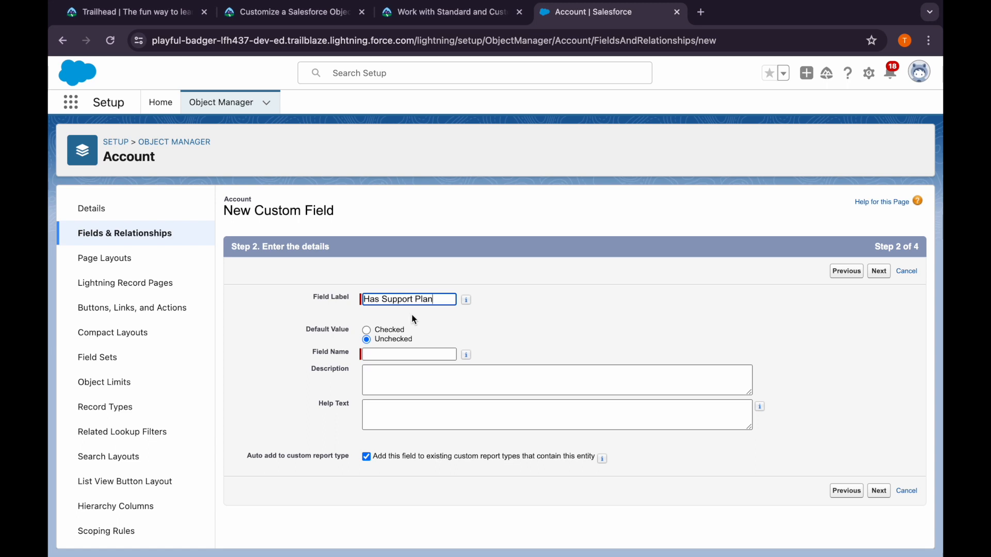
click(366, 353)
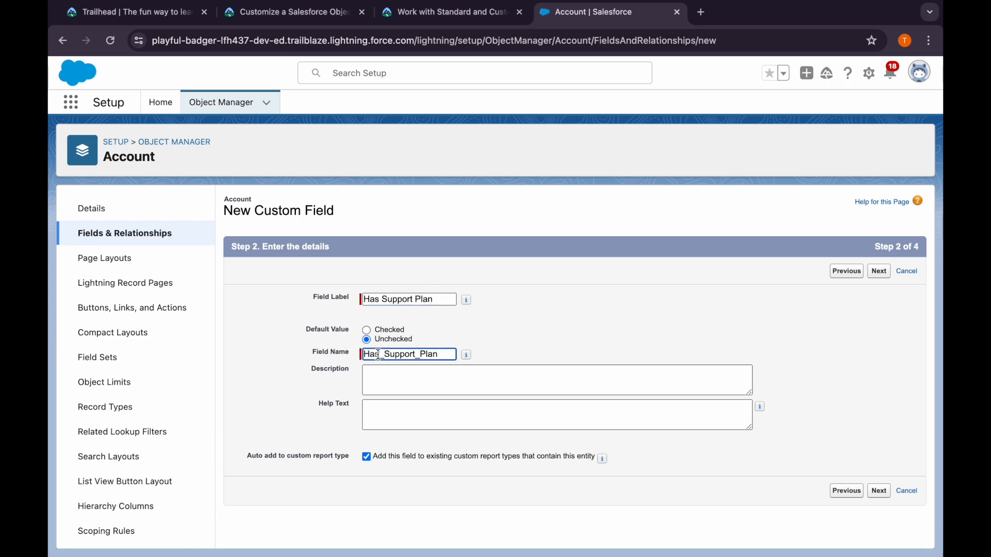
Copy the description "Sales users use this field to indicate to Support which customers have support plans." from Trailhead into the new field's Description
click(410, 13)
drag(208, 417, 612, 418)
key(ctrl+c)
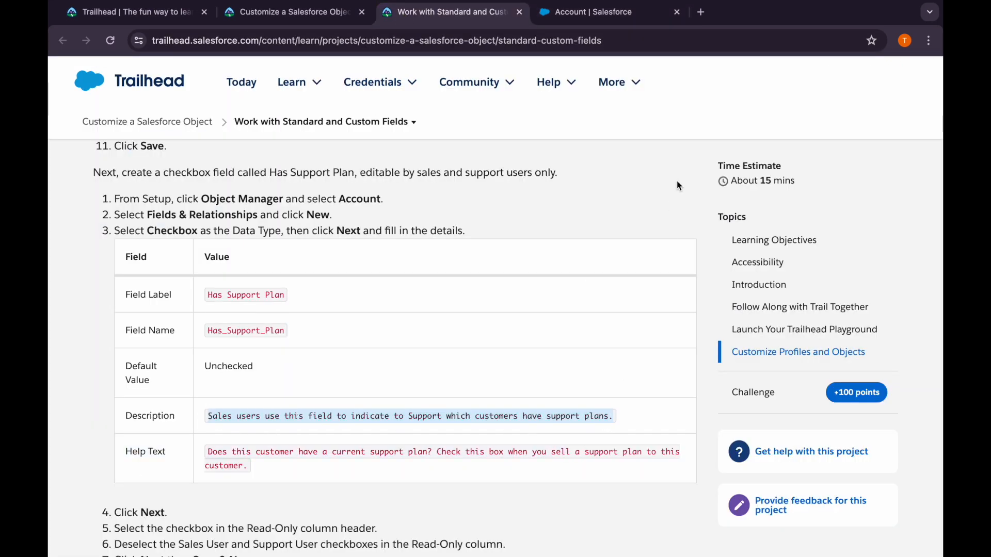
click(587, 13)
click(374, 383)
key(ctrl+v)
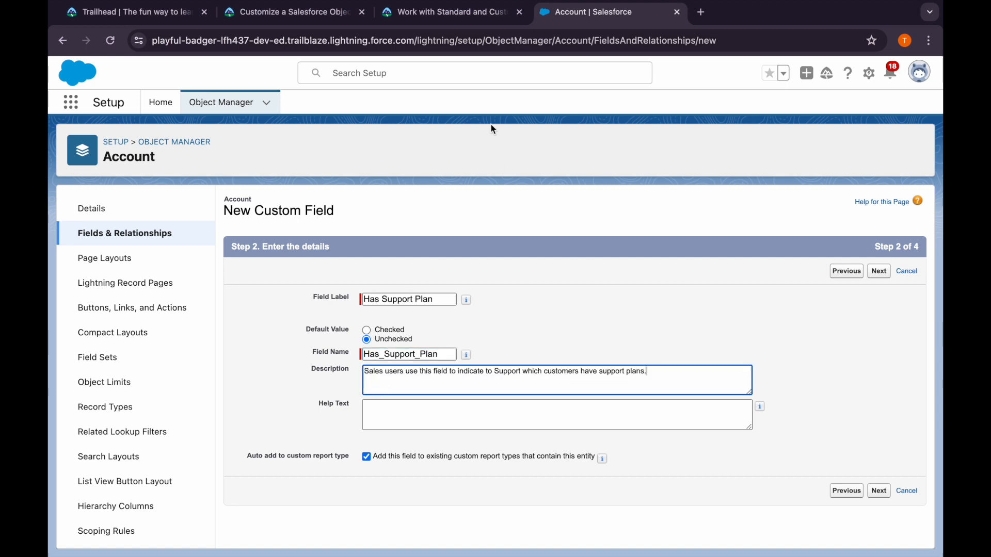
Copy the Has Support Plan help text from the Trailhead instructions into the new field's Help Text and continue to field-level security
click(444, 12)
drag(246, 468, 209, 457)
key(ctrl+c)
click(587, 15)
click(392, 420)
key(ctrl+v)
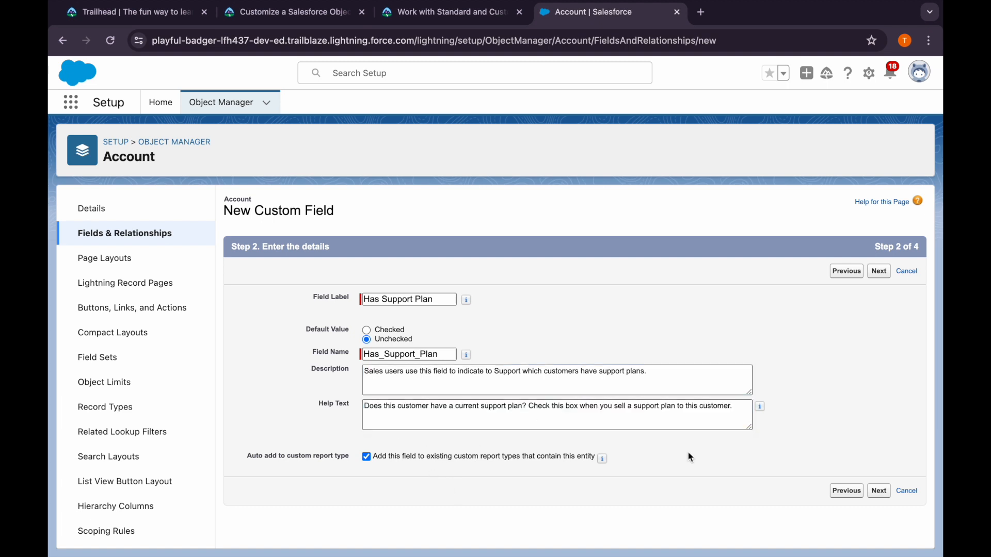
click(878, 491)
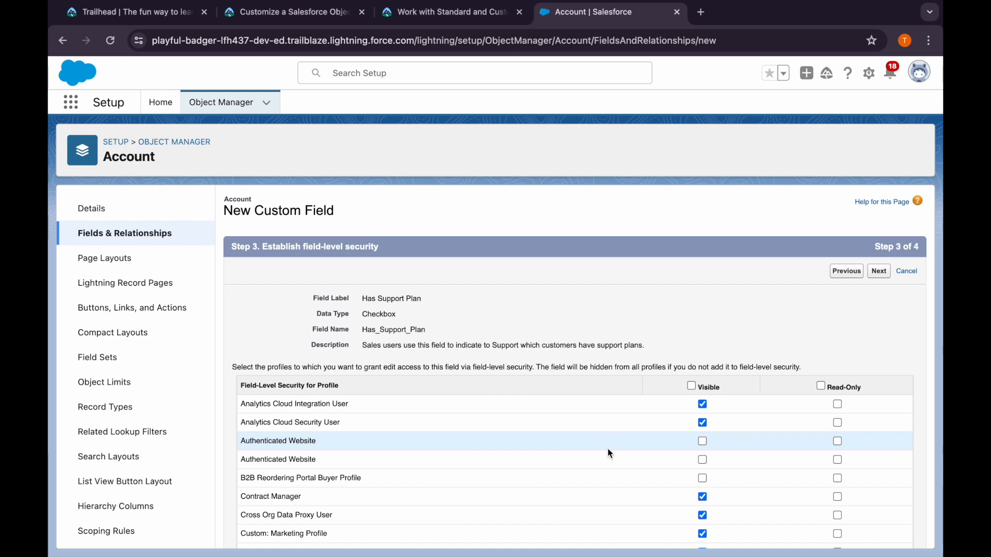
Clear Visible for all profiles, and make the Has Support Plan field visible only to Sales User and Support User
scroll(610, 454, down, 1)
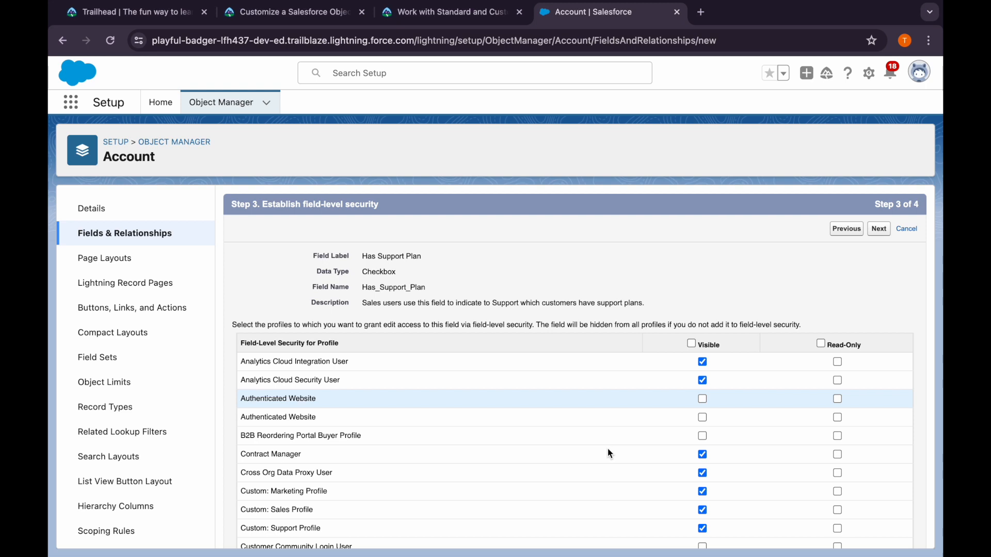
click(692, 345)
click(692, 344)
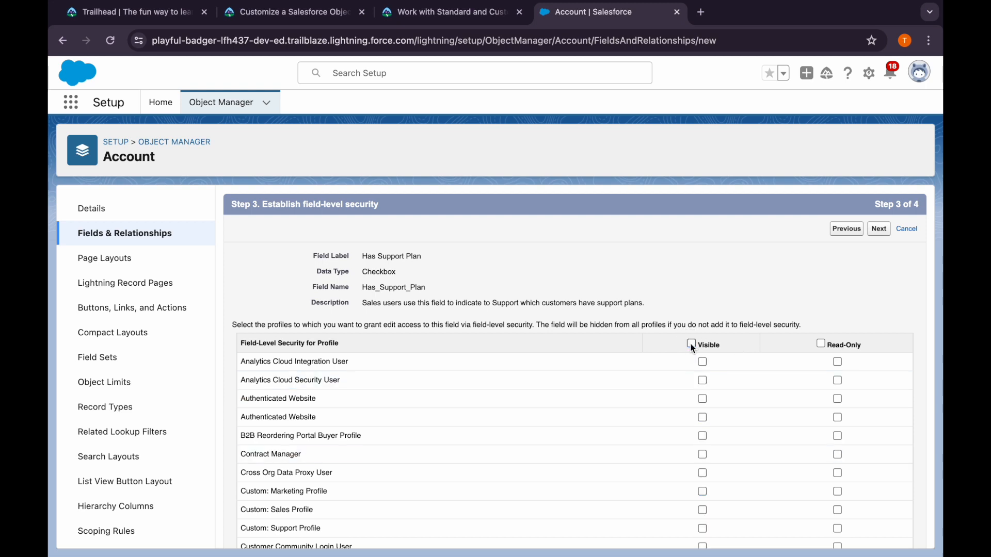
scroll(659, 486, down, 10)
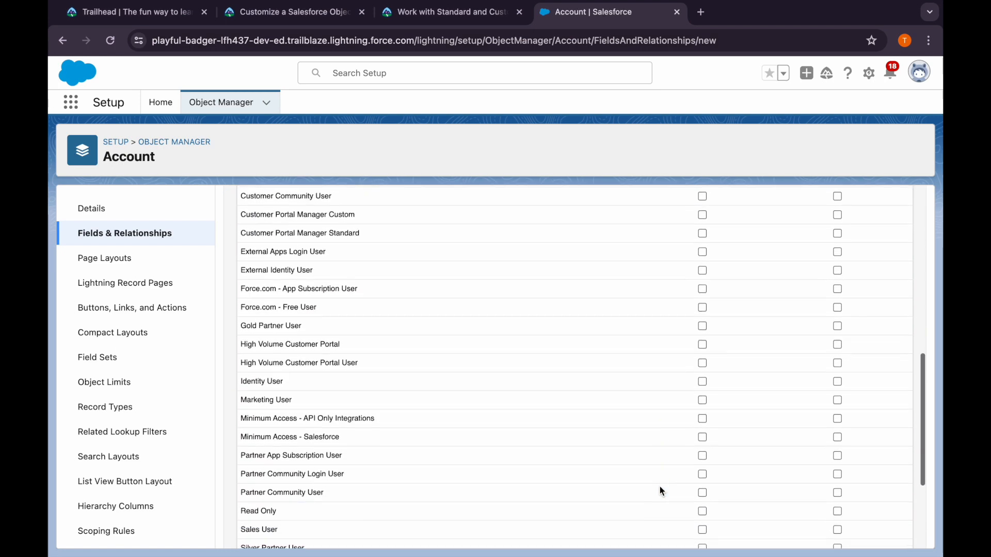
click(703, 367)
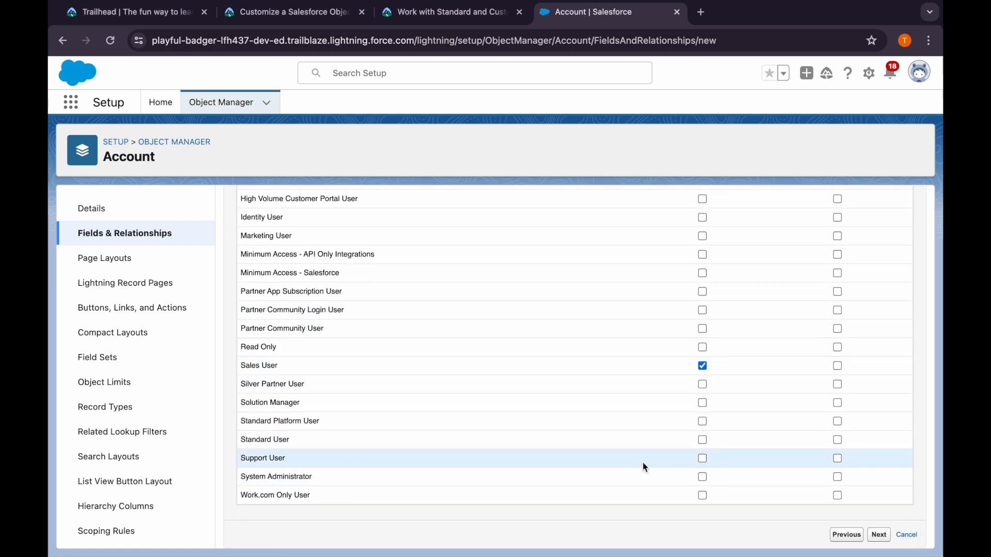
click(703, 459)
scroll(795, 420, up, 10)
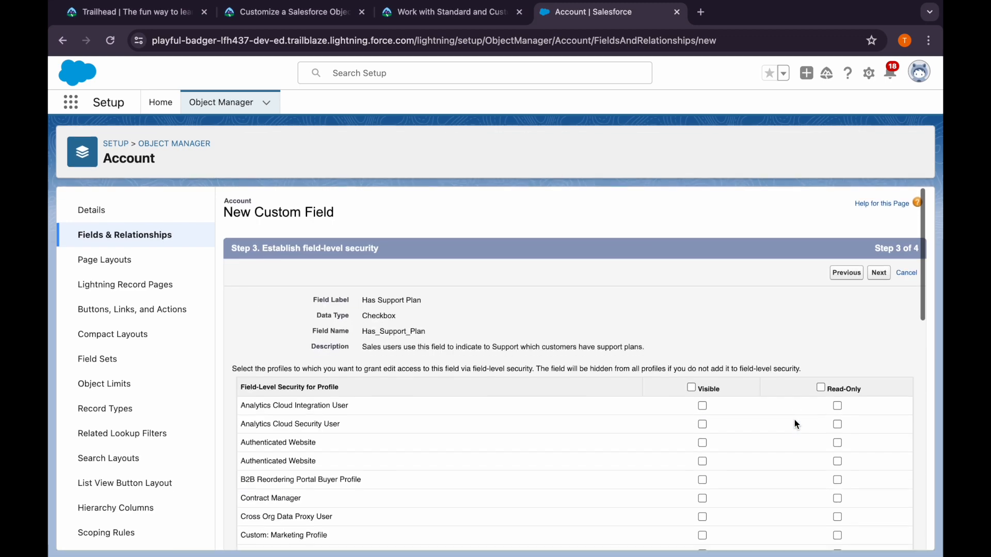
Set Read-Only for all profiles, and deselect it for Support User and Sales User
click(821, 387)
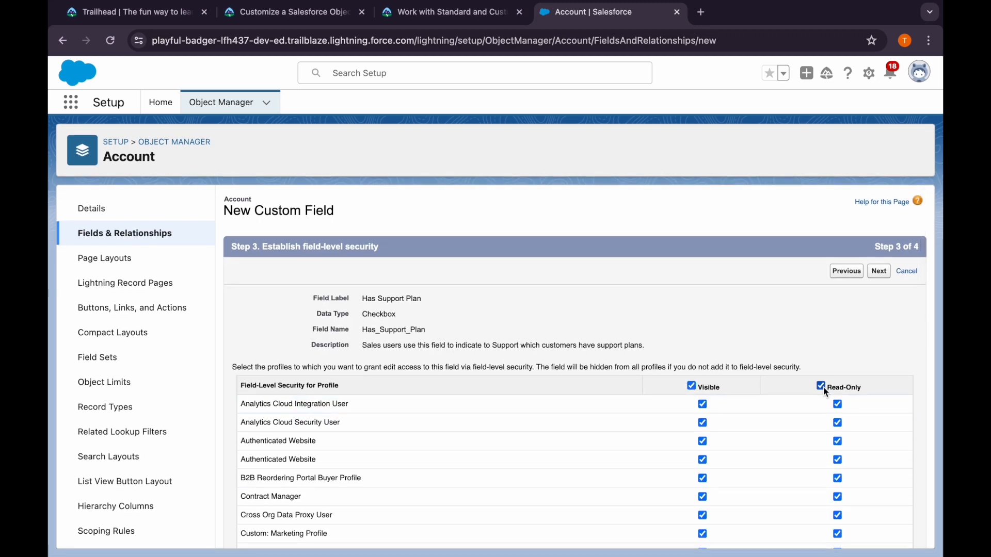
scroll(774, 428, down, 10)
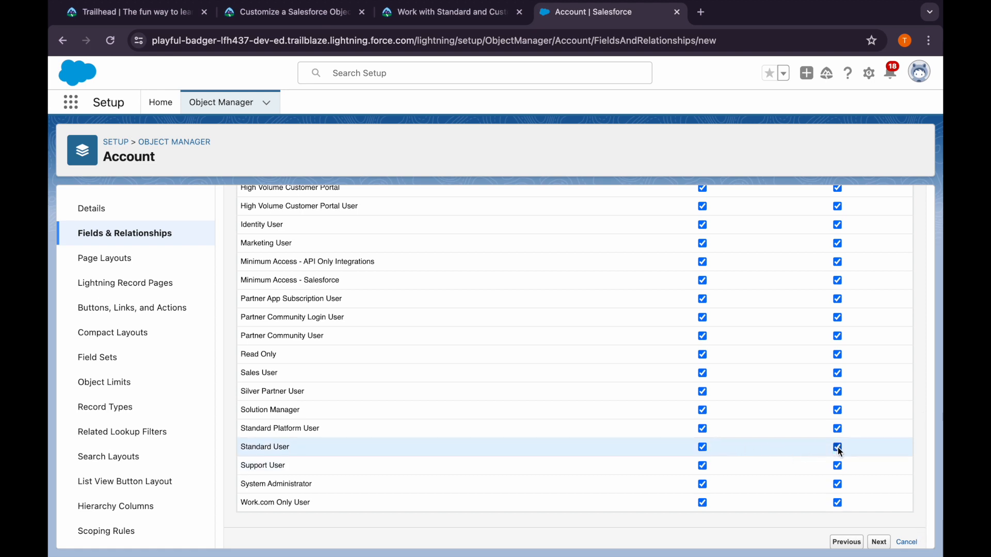
click(838, 465)
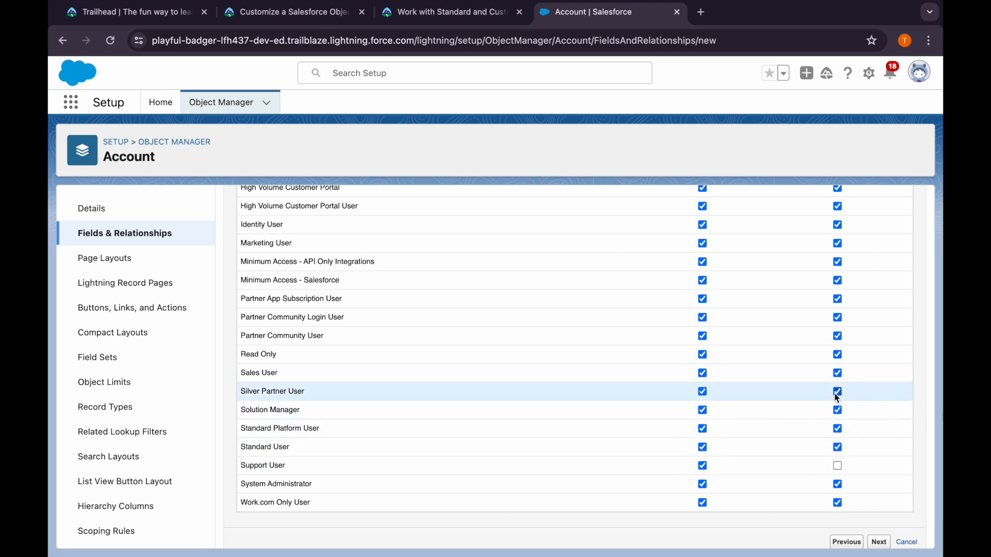
click(837, 373)
scroll(815, 361, up, 10)
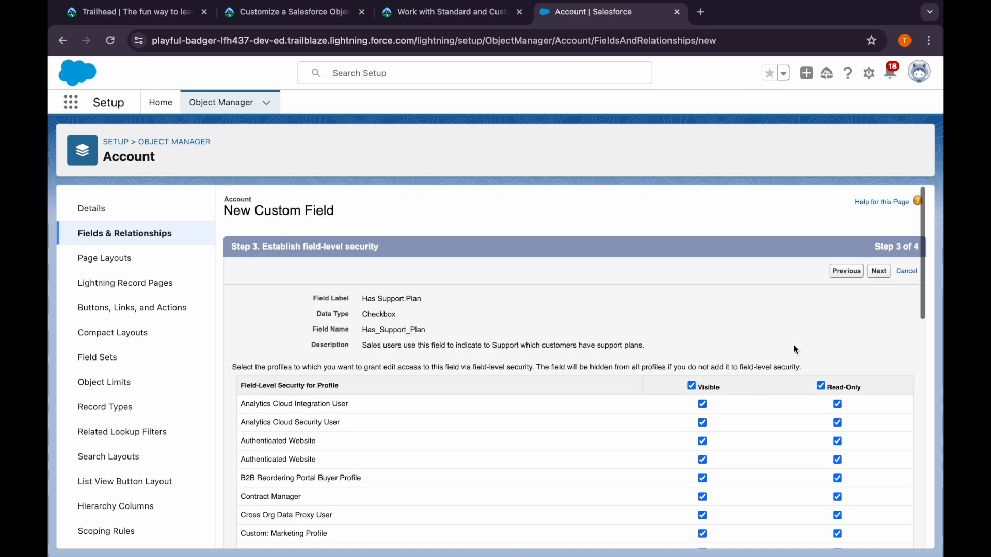
Remove Visible access from every profile and grant it again to Support User and Sales User only
click(691, 386)
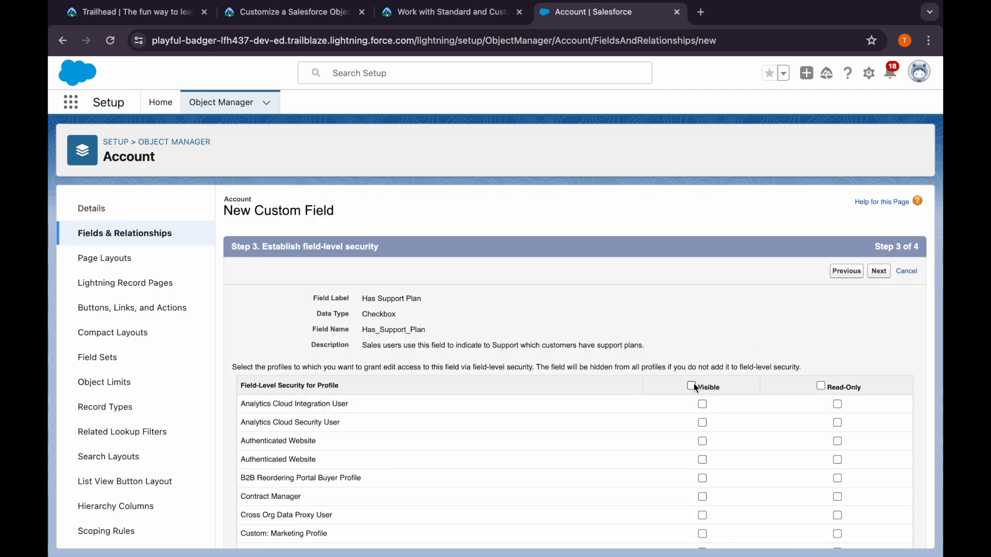
scroll(701, 453, down, 10)
click(703, 458)
click(703, 364)
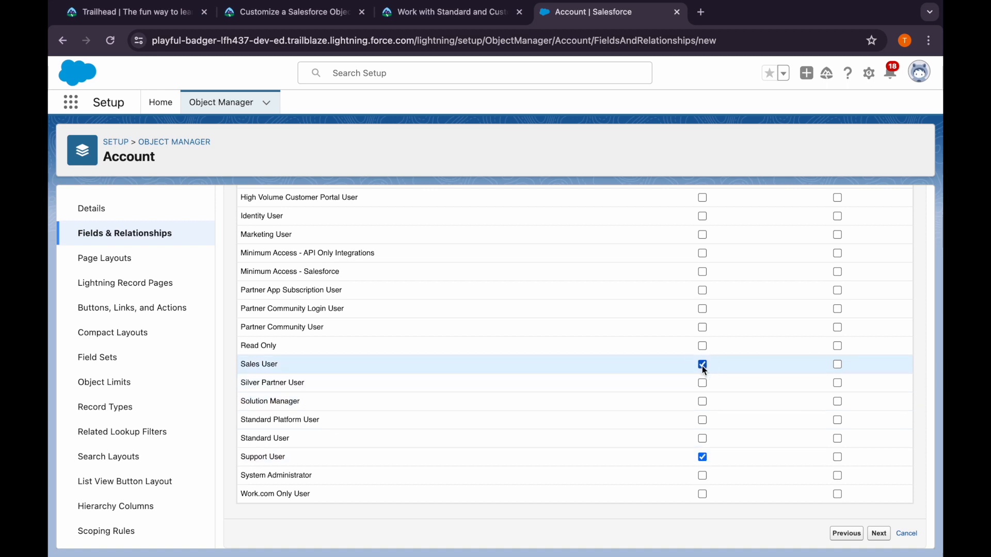
Try setting Read-Only individually for Work.com Only User, Standard User, Standard Platform User, Solution Manager and Silver Partner User
click(838, 493)
click(838, 439)
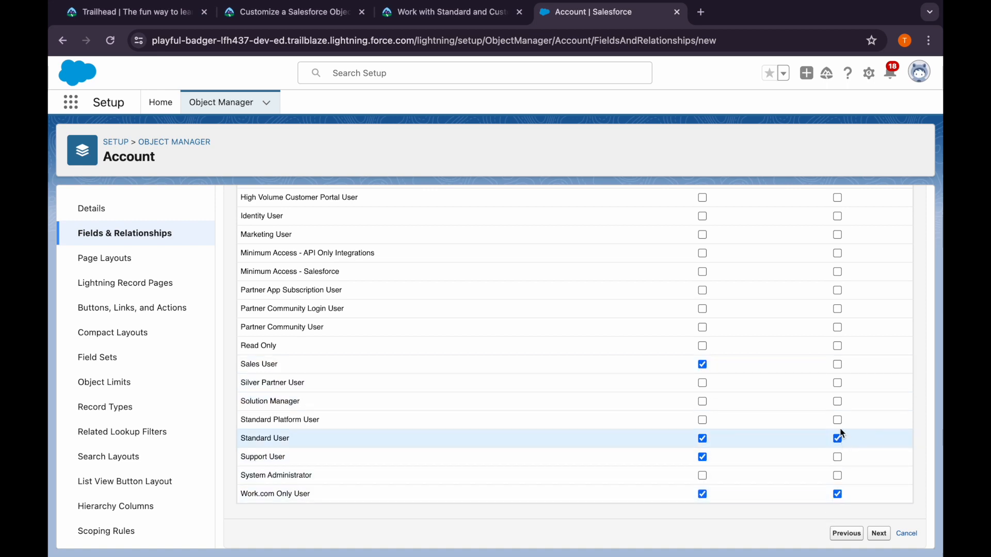
click(837, 420)
click(838, 402)
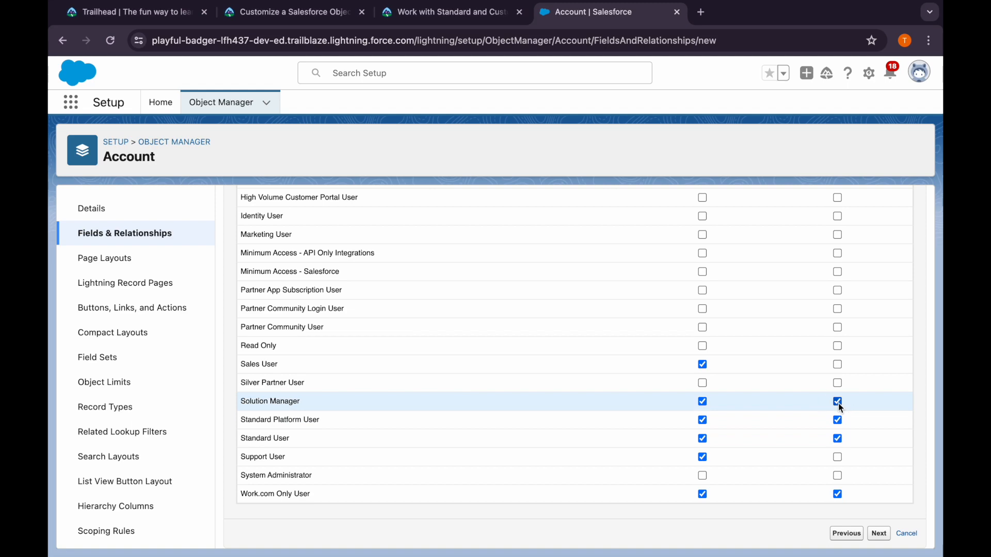
click(837, 383)
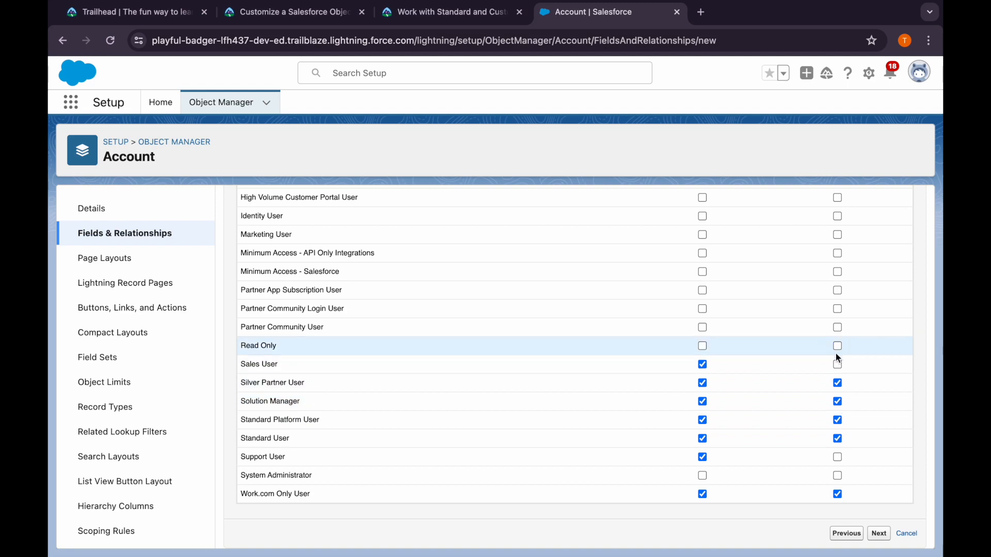
scroll(808, 353, up, 1)
scroll(808, 351, up, 10)
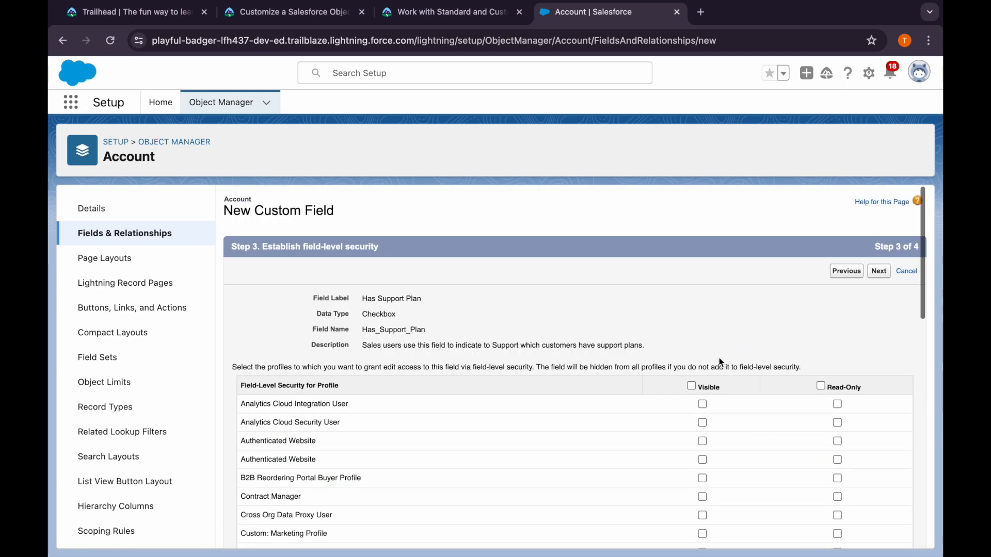
click(820, 386)
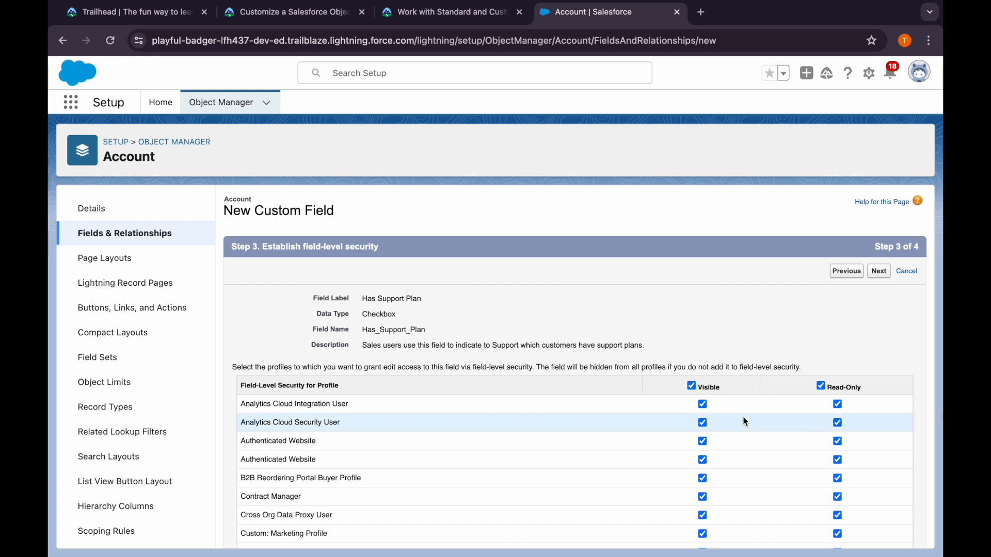
click(691, 386)
click(692, 386)
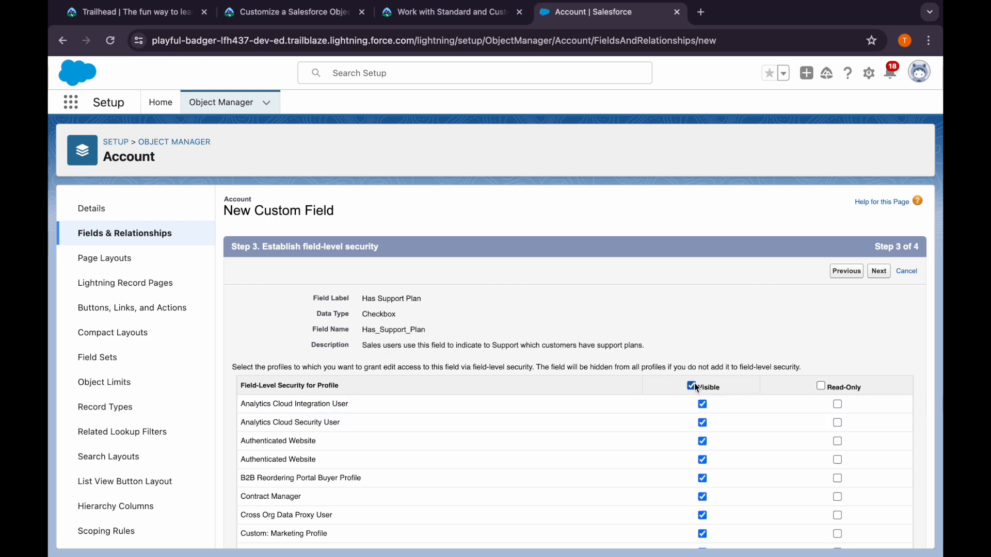
click(820, 387)
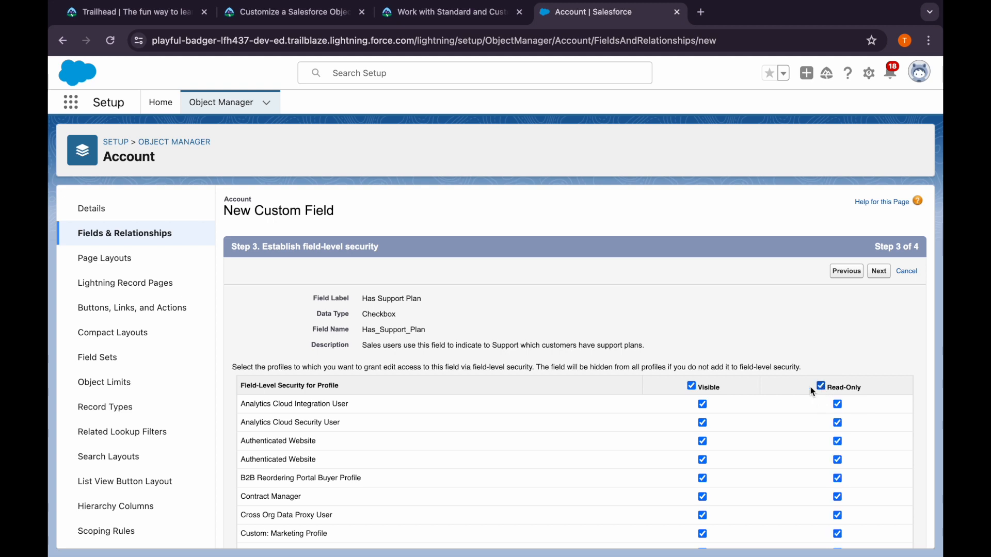
Clear access for all profiles, make Has Support Plan visible to Sales User and Support User only, and continue to the page layouts
click(691, 386)
scroll(704, 450, down, 10)
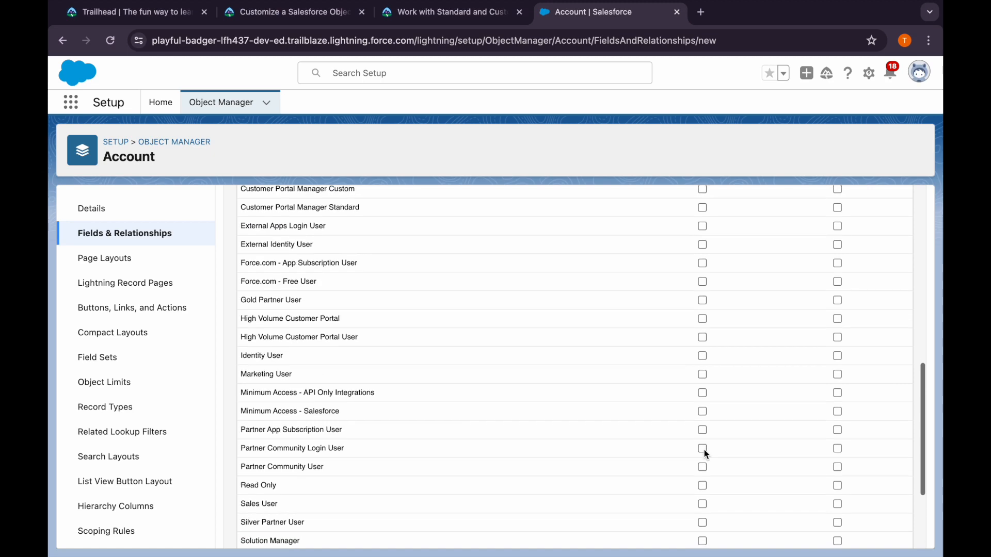
click(702, 395)
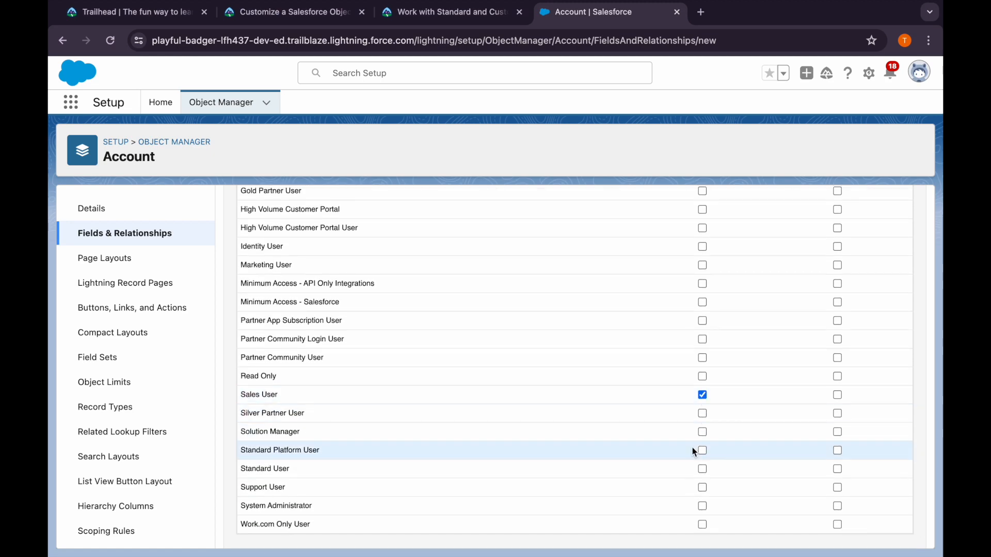
click(702, 488)
scroll(813, 432, up, 10)
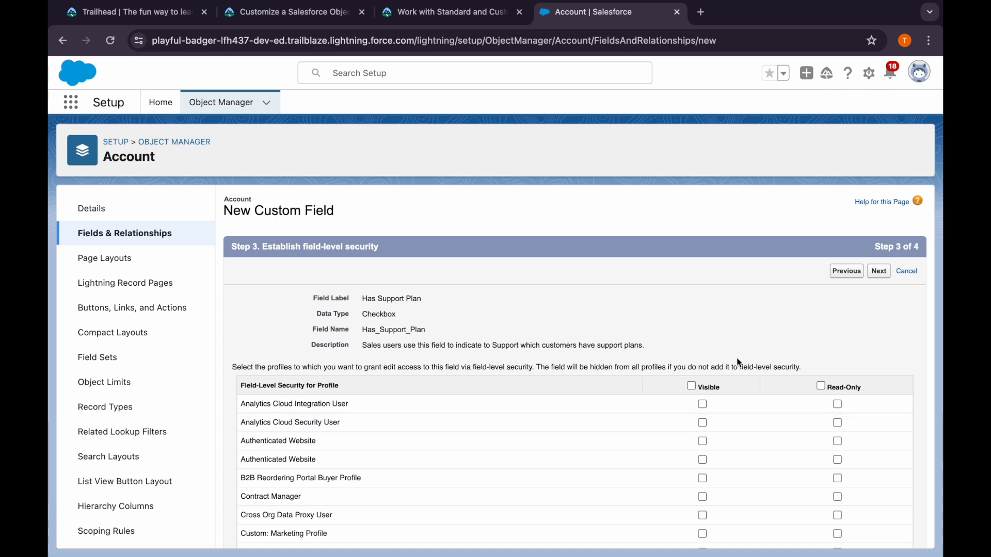
click(877, 275)
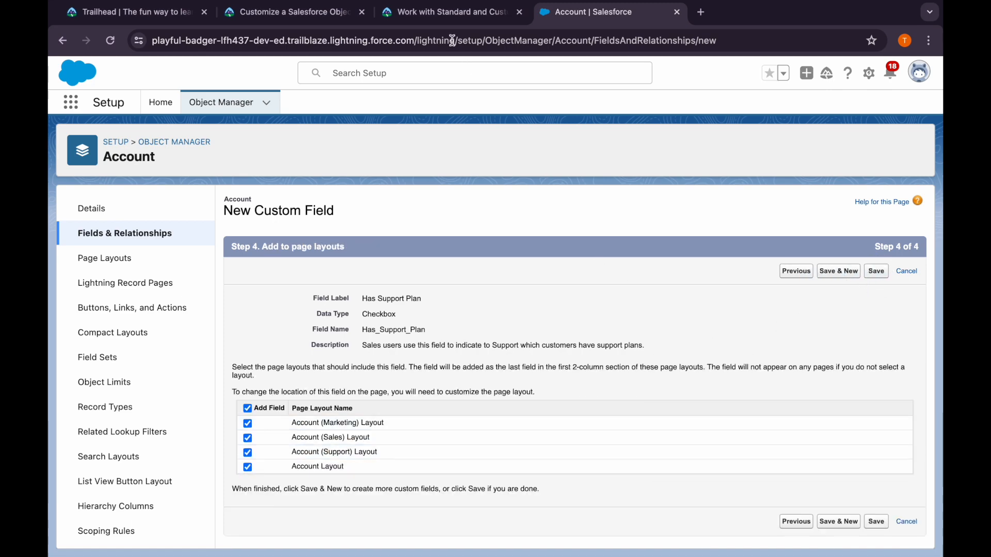
Recheck the Trailhead steps for Has Support Plan, then save the field with all four Account page layouts included
click(433, 15)
scroll(287, 417, down, 3)
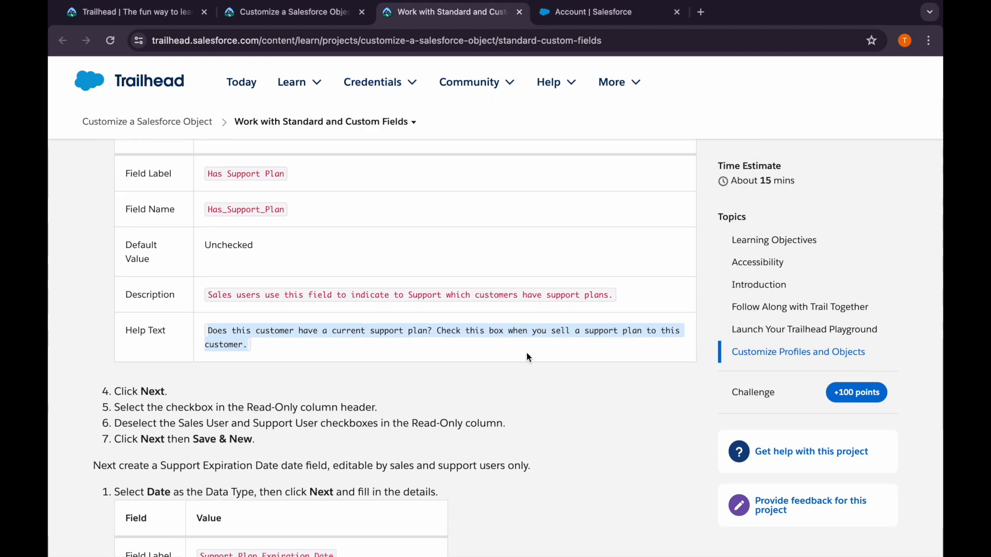
scroll(437, 329, up, 1)
scroll(438, 329, up, 5)
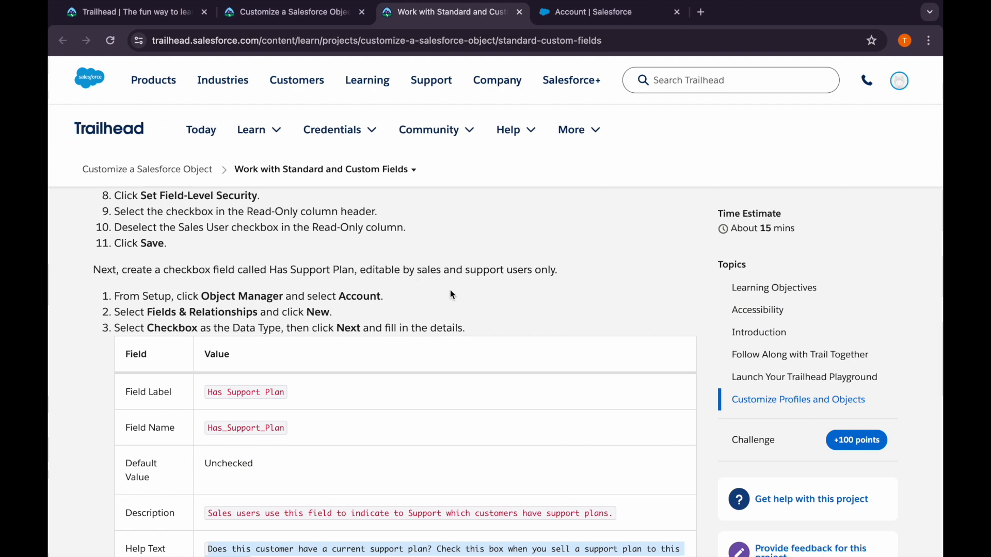
scroll(450, 294, down, 8)
scroll(450, 295, up, 1)
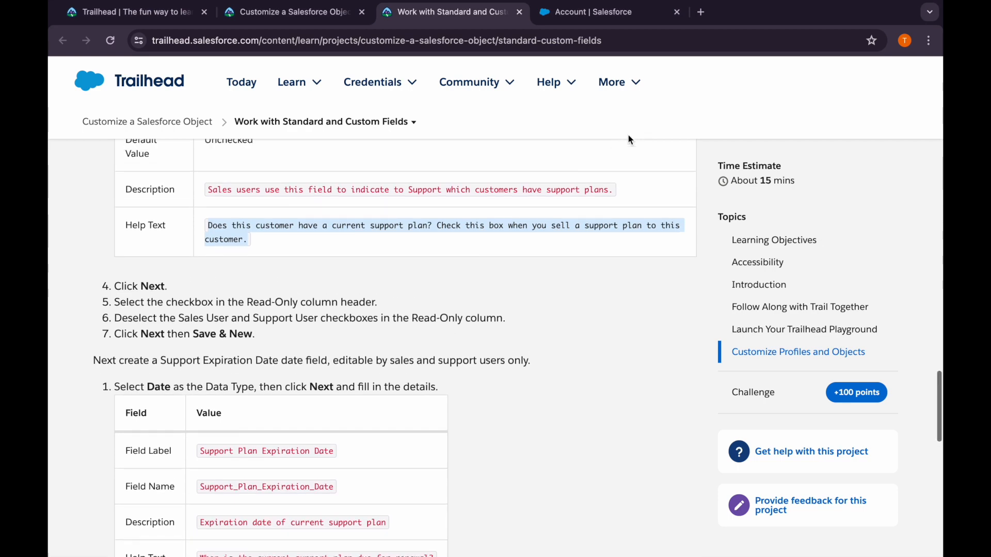
click(645, 13)
click(881, 272)
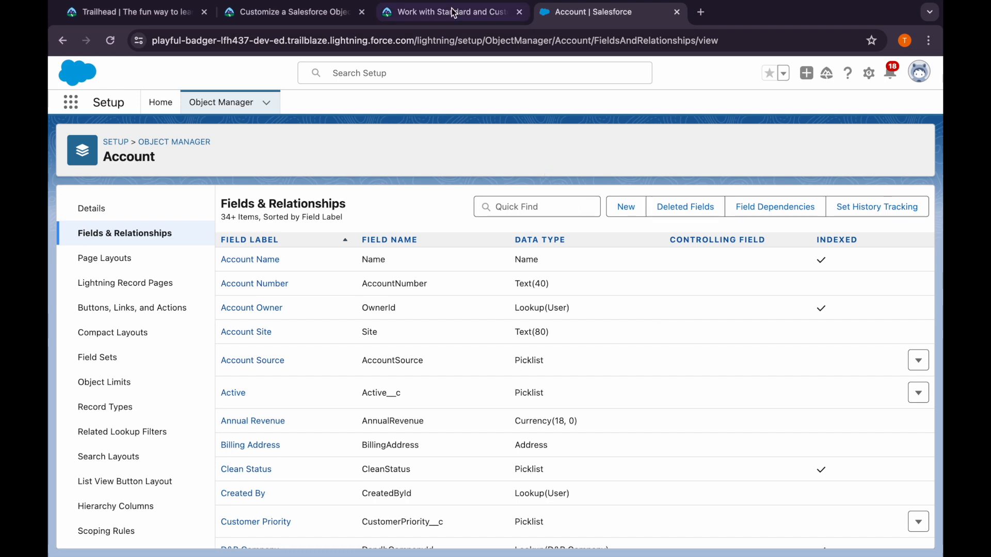
Read the Trailhead instructions on creating the Support Plan Expiration Date field
click(413, 12)
scroll(212, 404, down, 2)
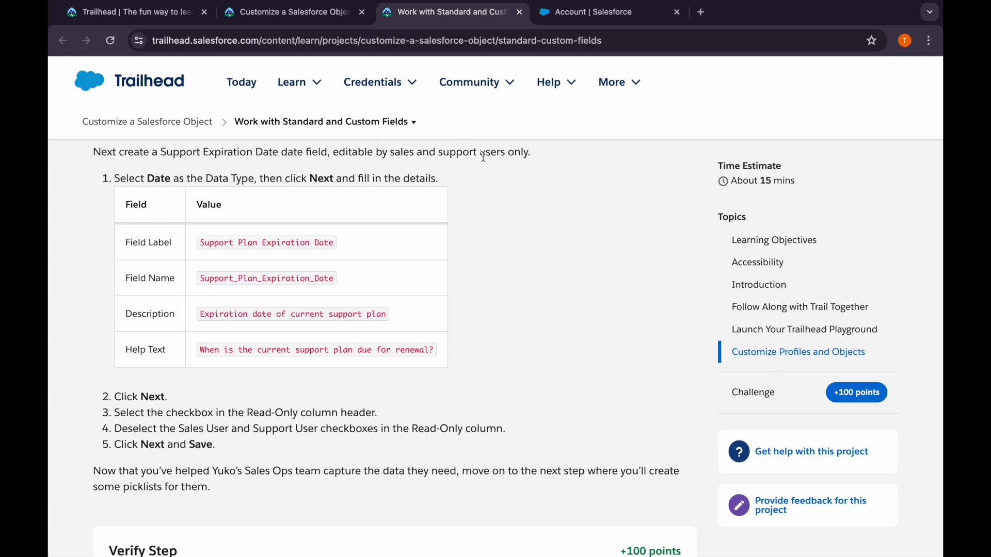
Start a new custom field on the Salesforce Account object with Date as its data type and continue to the details
drag(200, 242, 338, 248)
key(super+c)
click(569, 15)
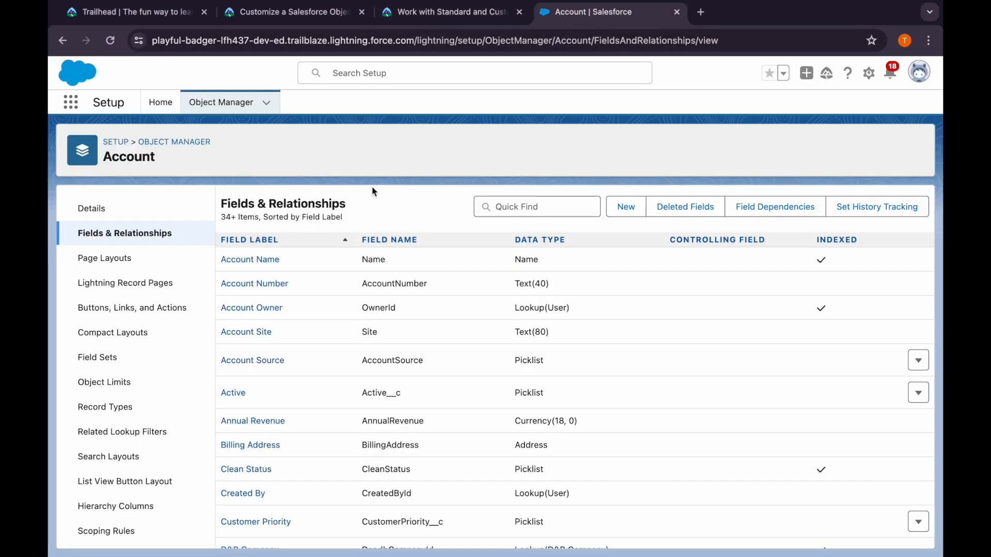
click(626, 206)
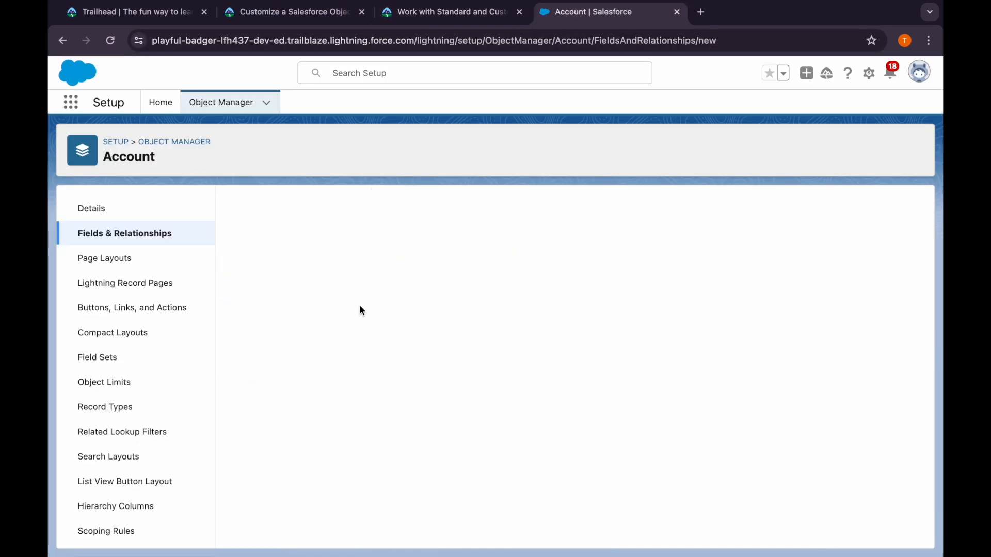
scroll(282, 480, down, 3)
click(260, 413)
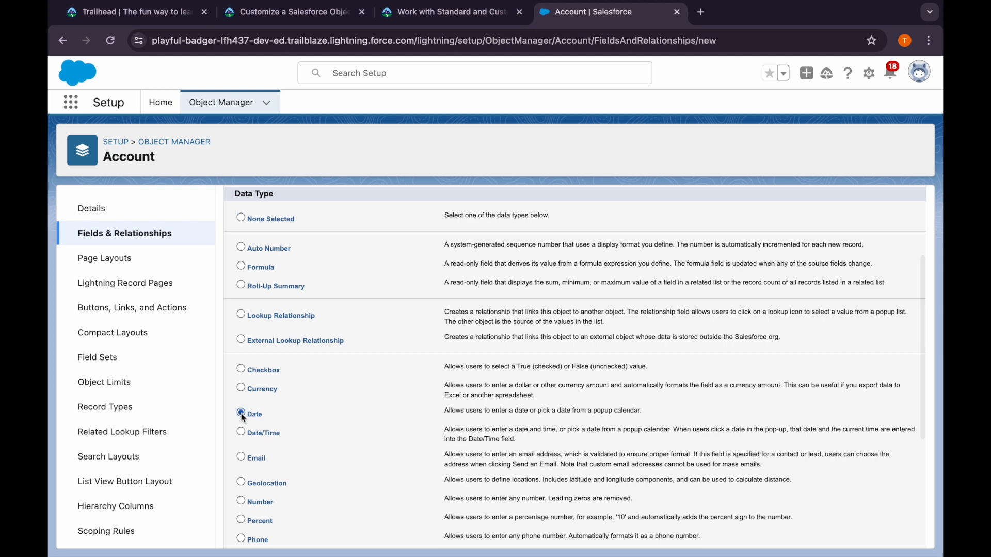
scroll(270, 398, up, 3)
click(878, 271)
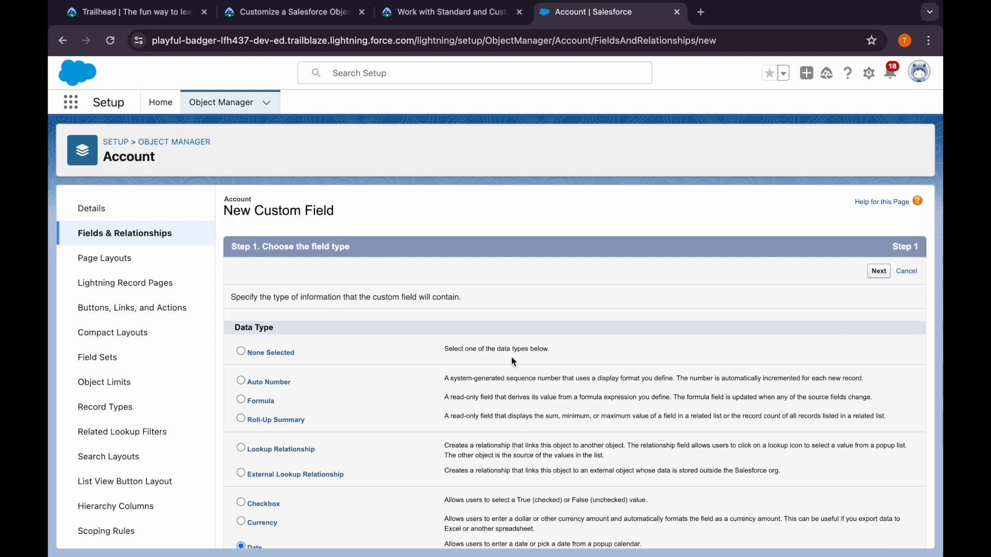
Label the field Support Plan Expiration Date, name it Support_Plan_Expiration_Date, and describe it as "Expiration date of current support plan"
click(380, 295)
key(super+v)
click(382, 332)
click(524, 337)
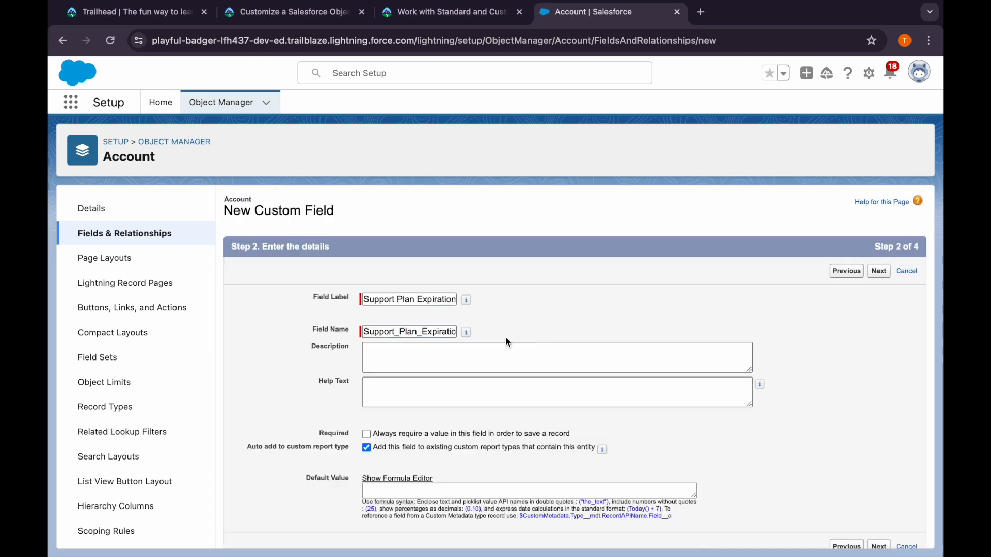
click(443, 16)
drag(199, 314, 397, 320)
key(super+c)
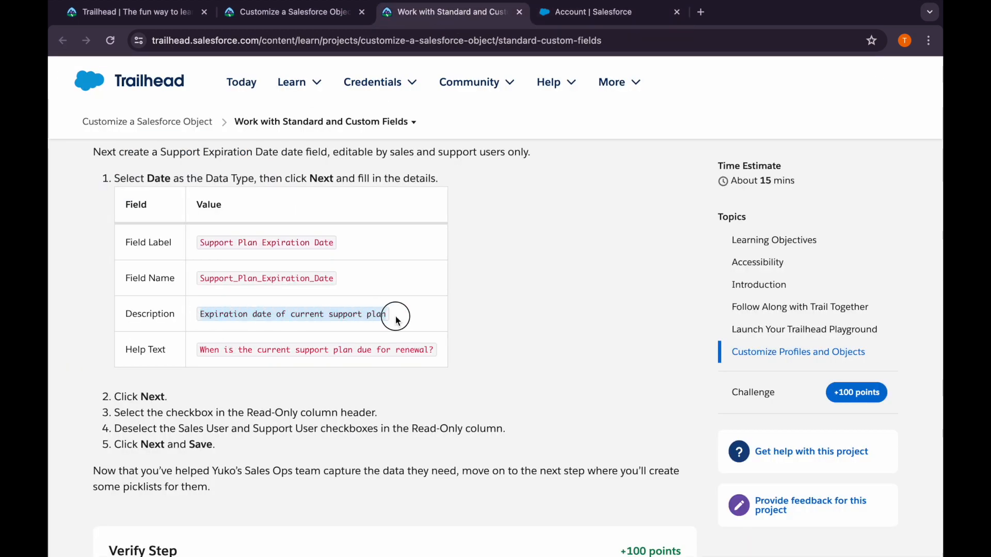
click(566, 11)
click(399, 364)
key(super+v)
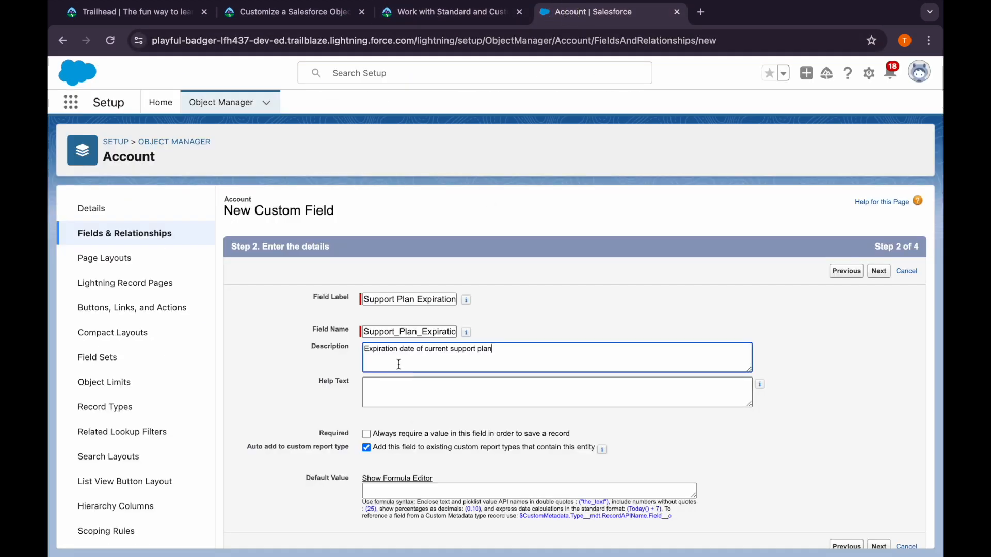
Set the field's help text to "When is the current support plan due for renewal?" from the Trailhead table
click(443, 11)
drag(199, 350, 436, 348)
key(super+c)
click(569, 78)
click(562, 16)
click(439, 390)
key(super+v)
Following the Trailhead steps, make the field read-only for all profiles, clear Support User and Sales User access, and save it
click(420, 15)
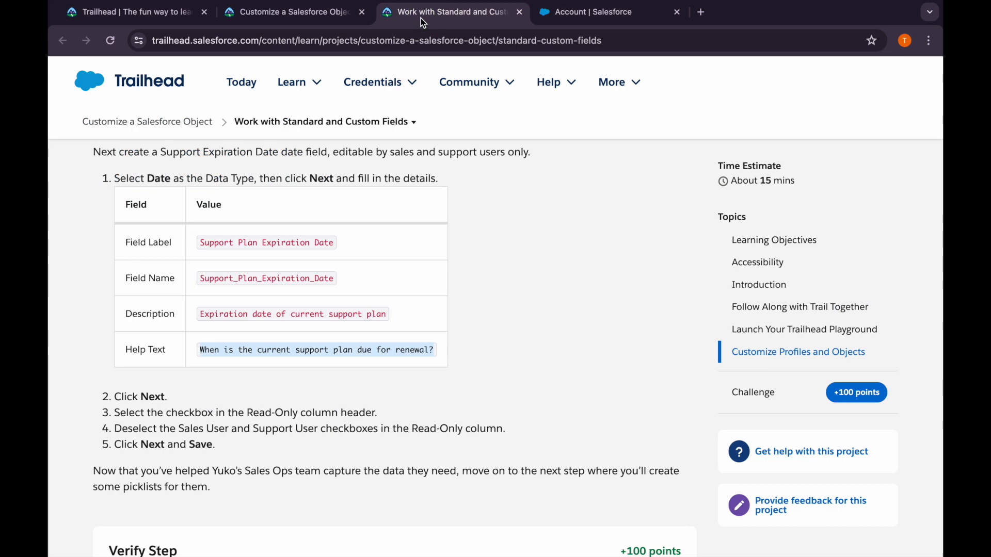
scroll(194, 348, down, 2)
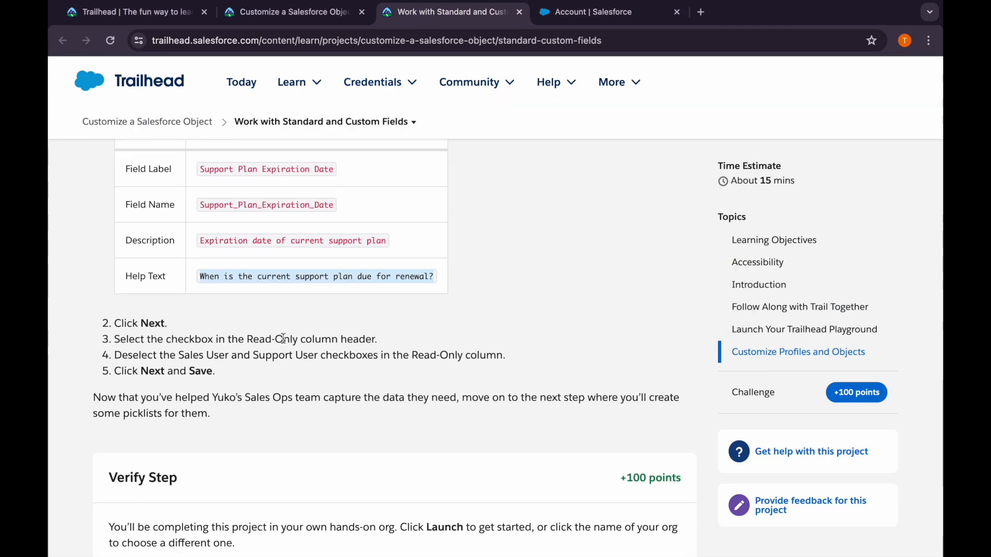
click(552, 11)
click(879, 271)
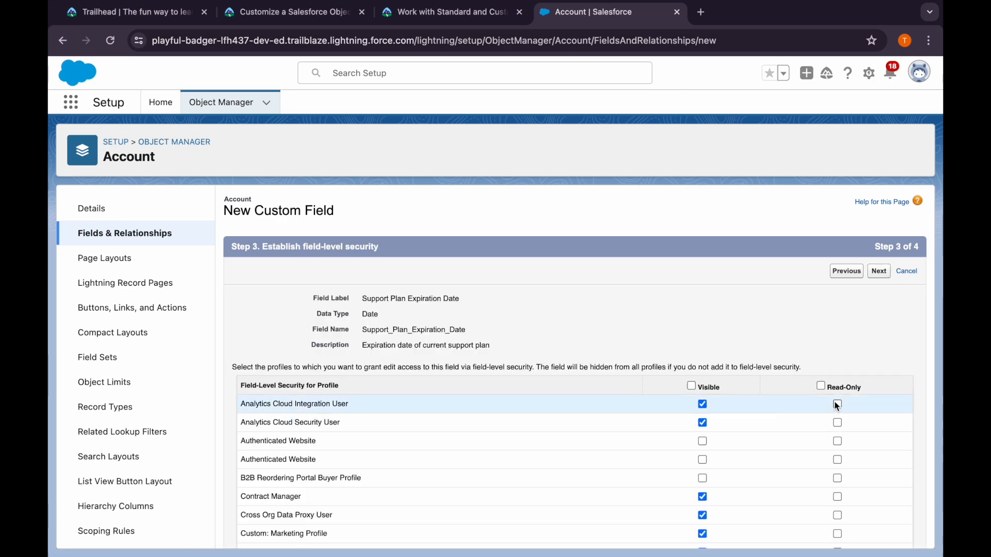
click(821, 386)
scroll(722, 488, down, 10)
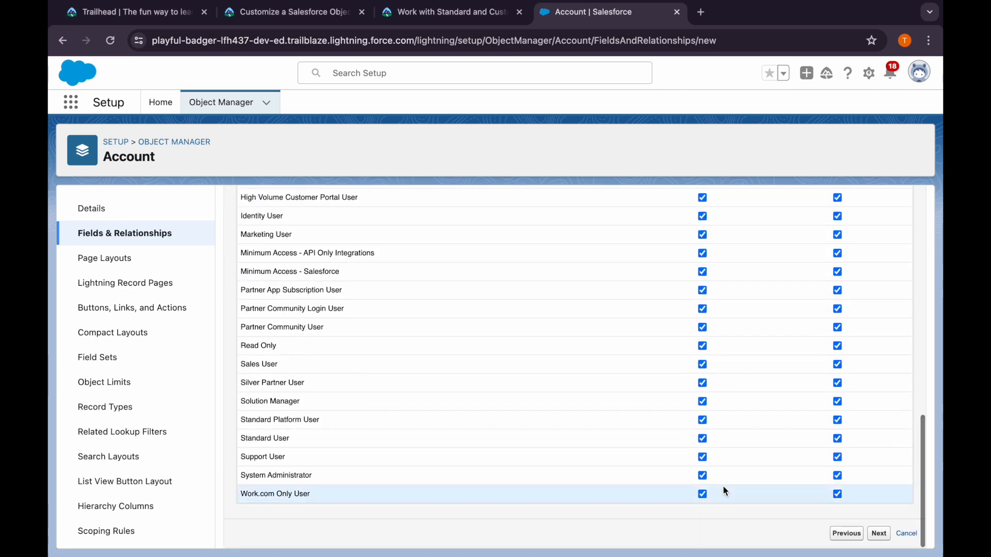
click(703, 457)
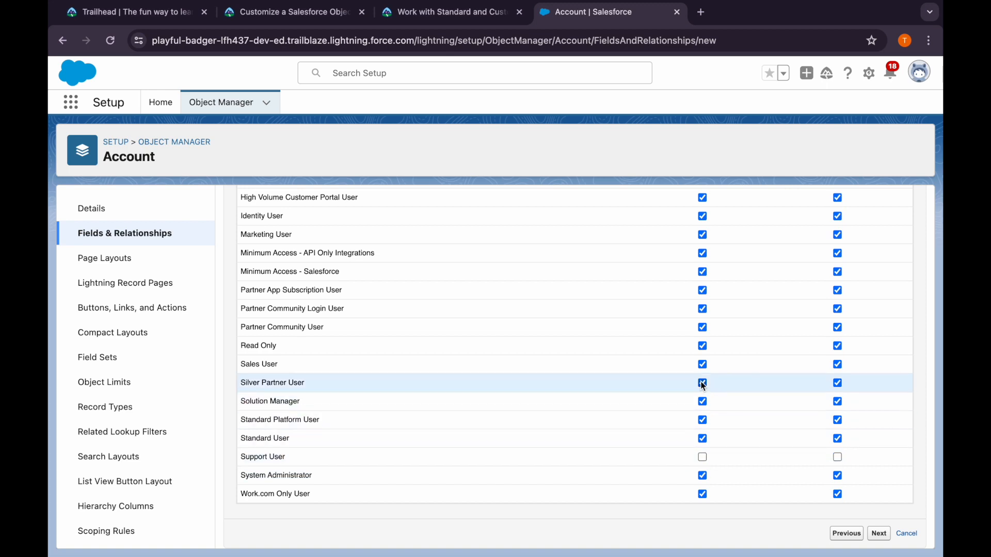
click(702, 365)
click(879, 533)
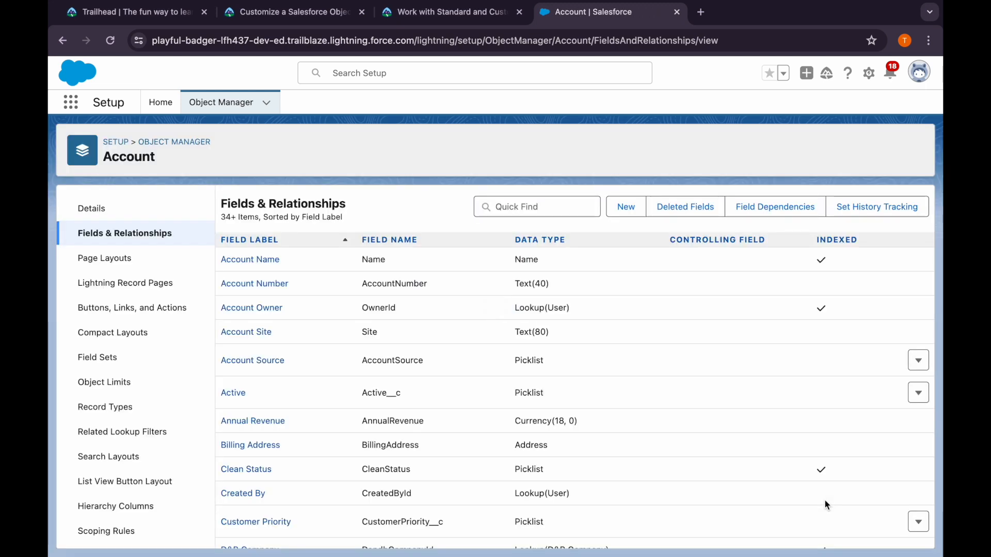
Find the Has Support Plan field among the Account fields and open its field-level security settings
click(545, 211)
text(has)
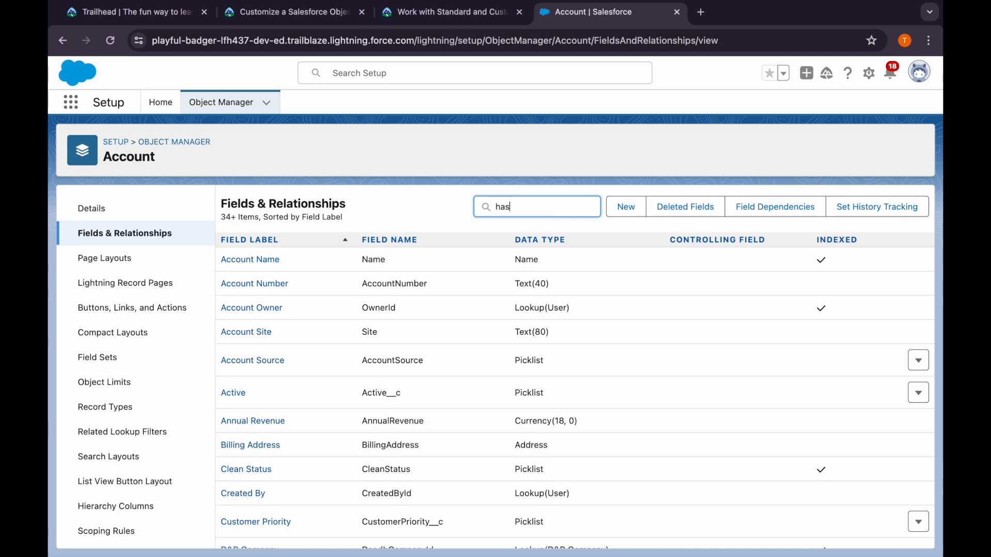
click(269, 264)
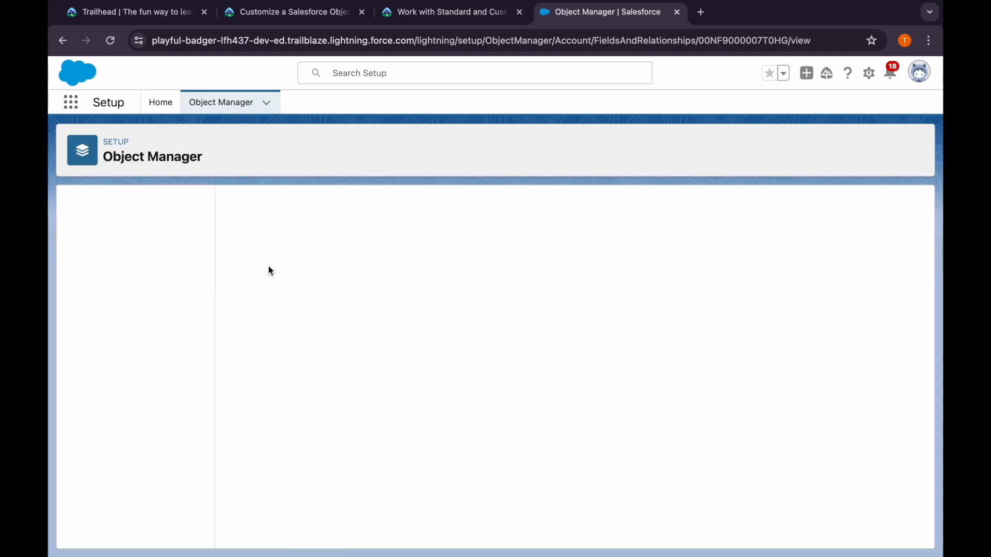
click(509, 263)
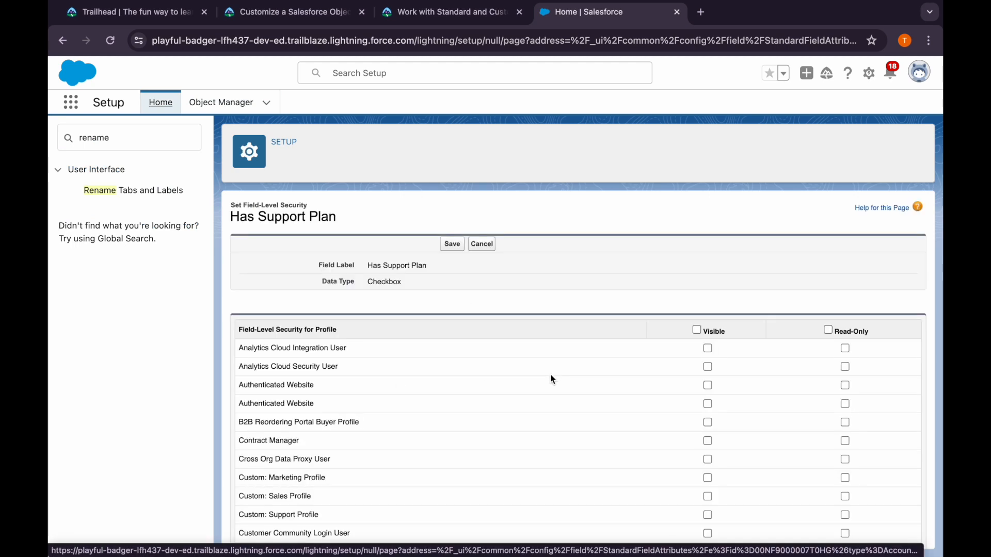
Make Has Support Plan read-only for all profiles, clear access for Support User and Sales User, and save the security settings
click(827, 330)
scroll(714, 429, down, 10)
click(707, 491)
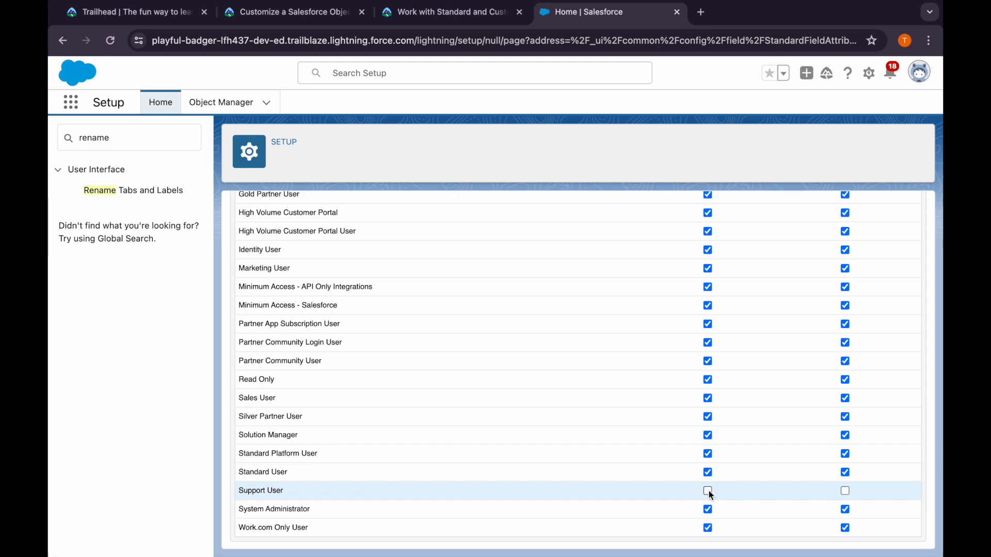
click(708, 397)
scroll(550, 301, up, 10)
click(452, 244)
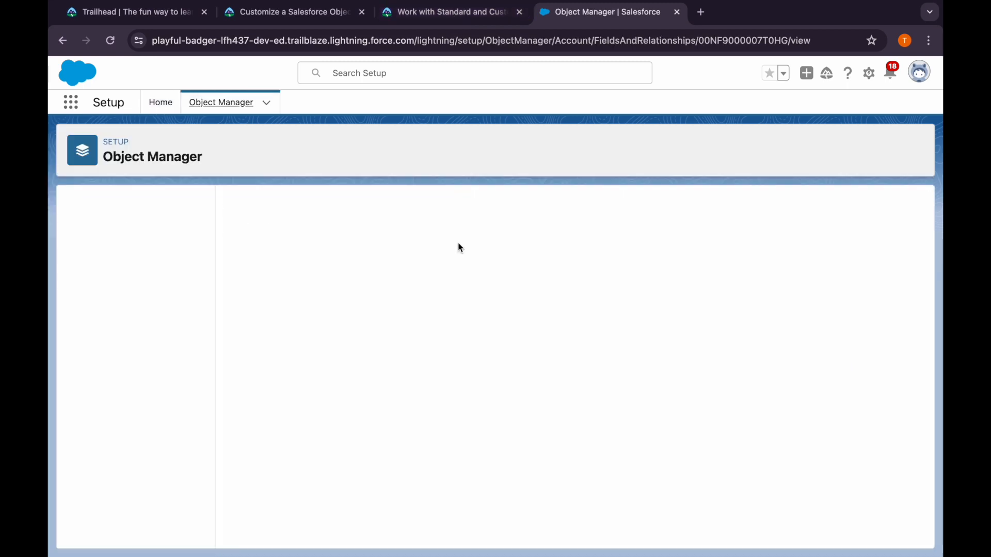
Verify the Work with Standard and Custom Fields step in Trailhead and continue to the next project step
click(393, 17)
scroll(343, 410, down, 5)
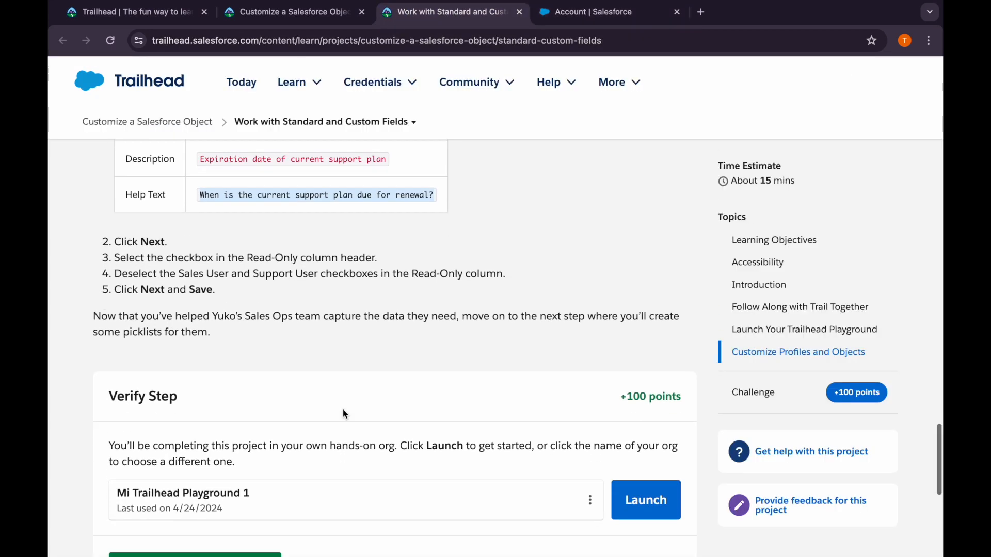
scroll(343, 409, down, 1)
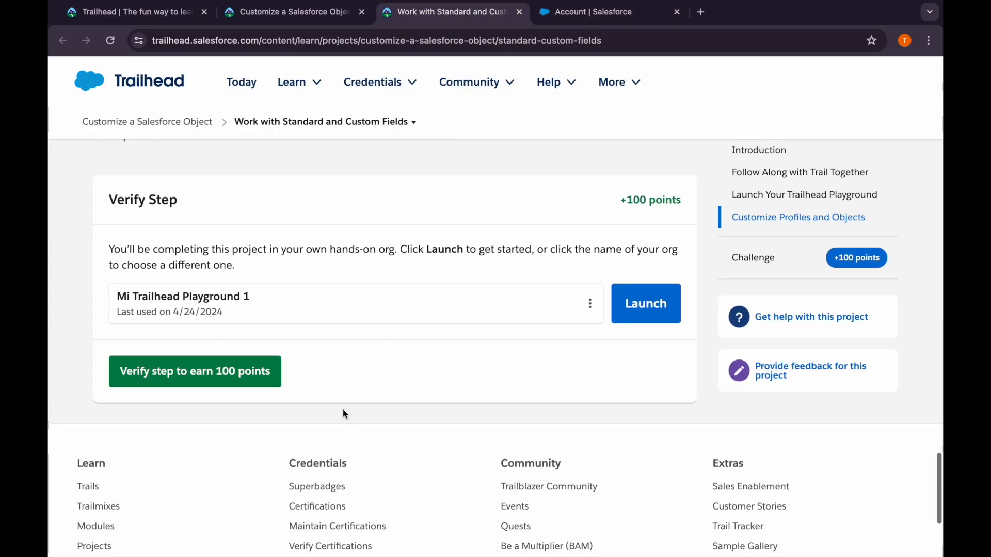
click(233, 379)
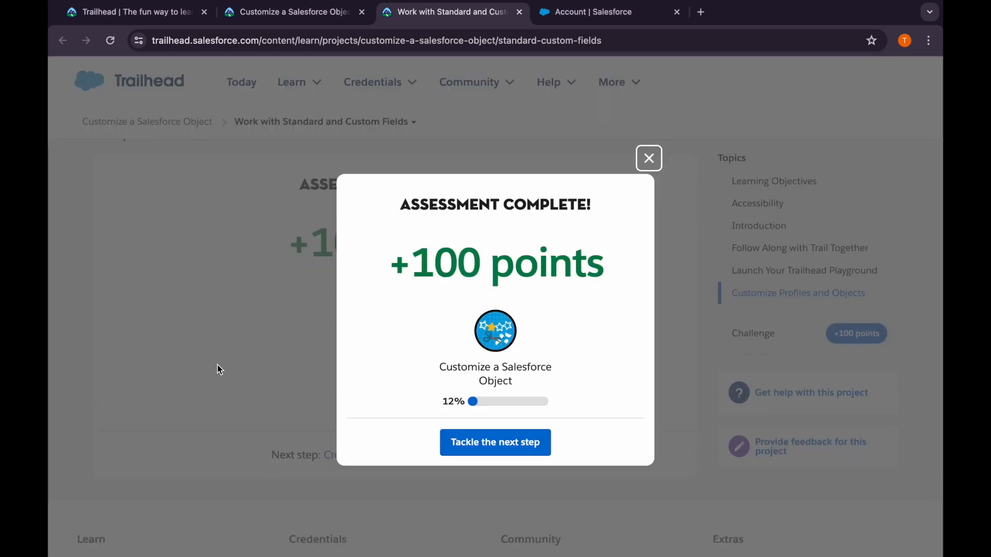
click(477, 454)
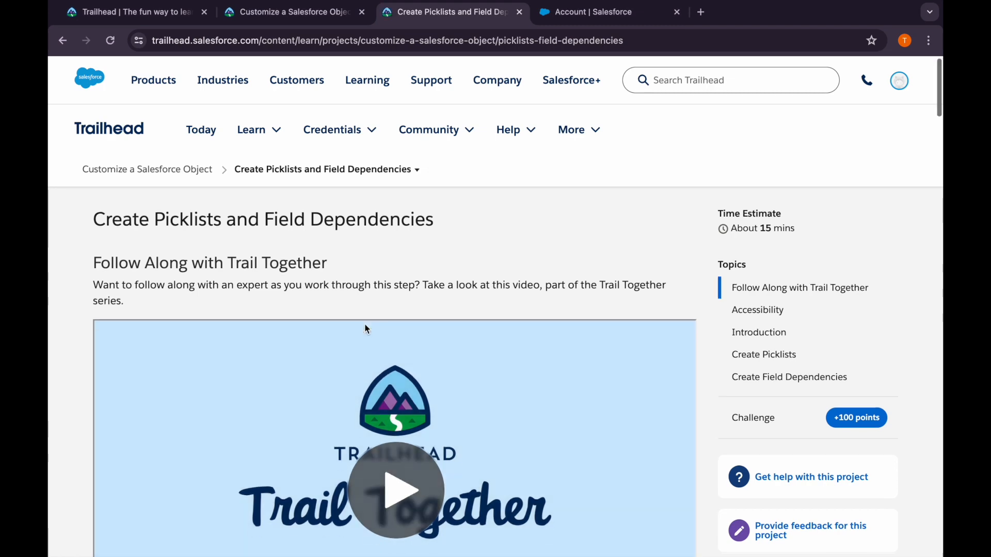
Read the Create Picklists instructions for the global picklist value set called Region
scroll(365, 329, down, 10)
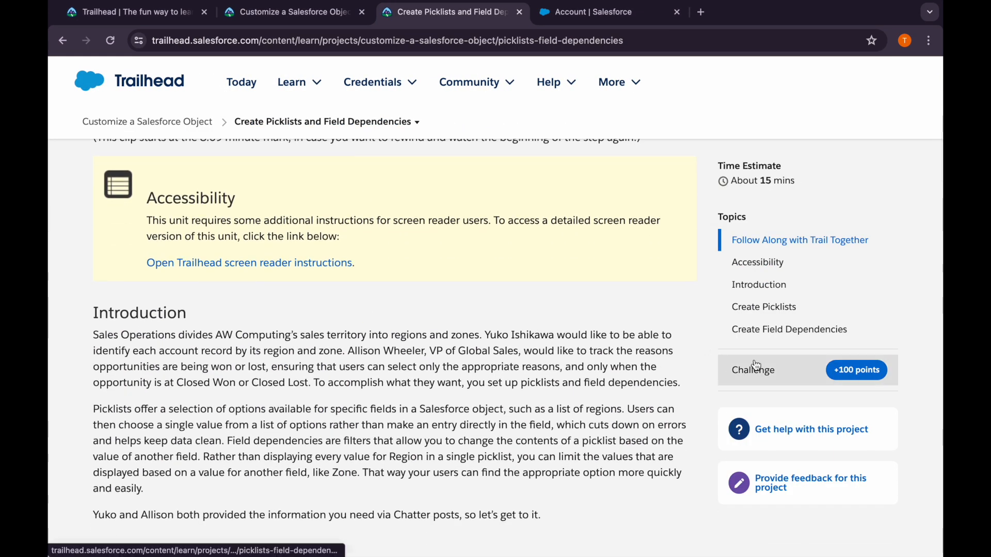
click(754, 367)
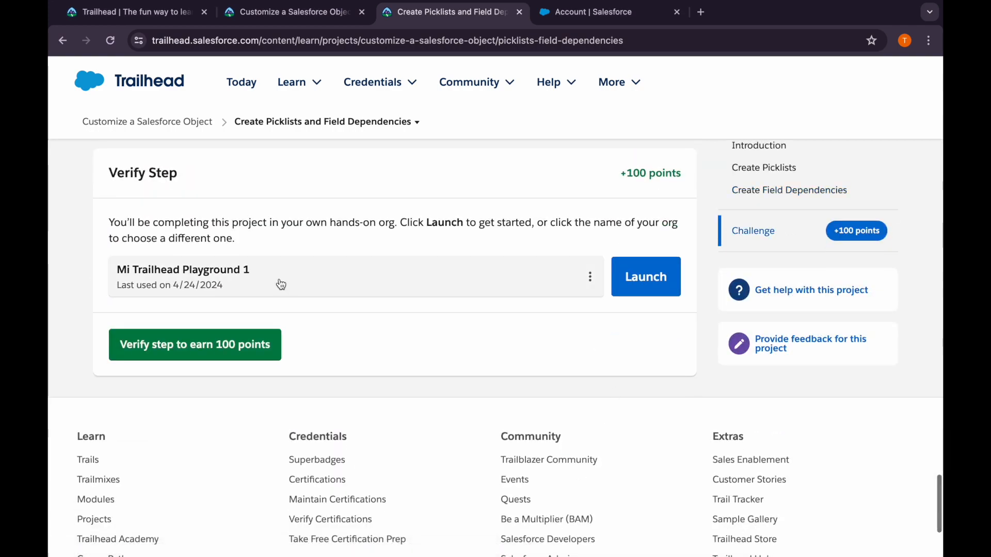
scroll(280, 278, up, 15)
scroll(280, 279, up, 20)
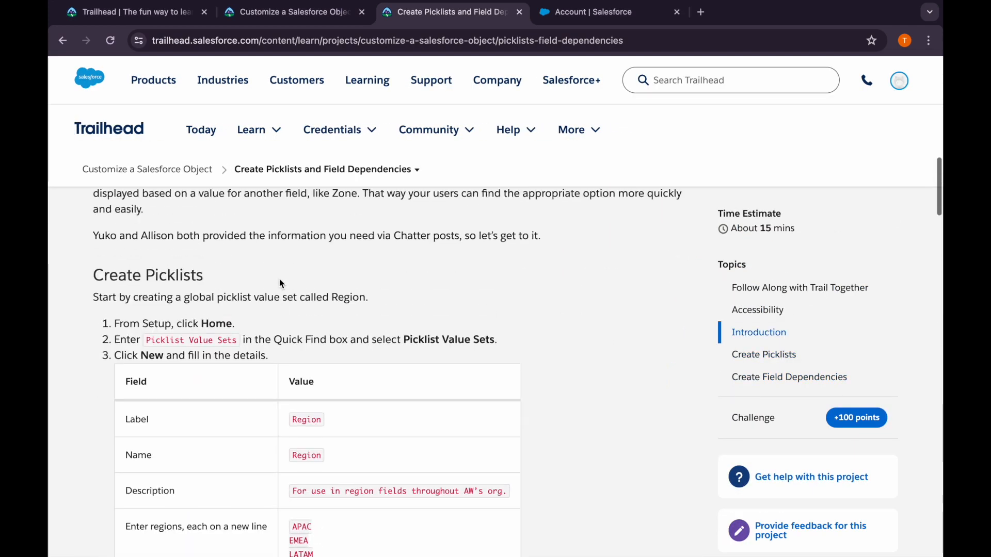
scroll(280, 279, down, 2)
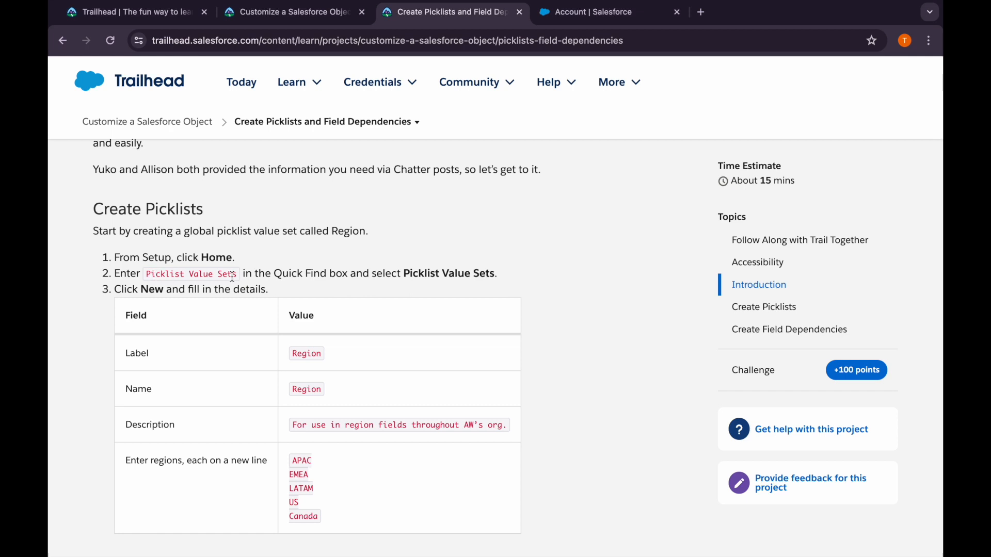
scroll(238, 281, down, 2)
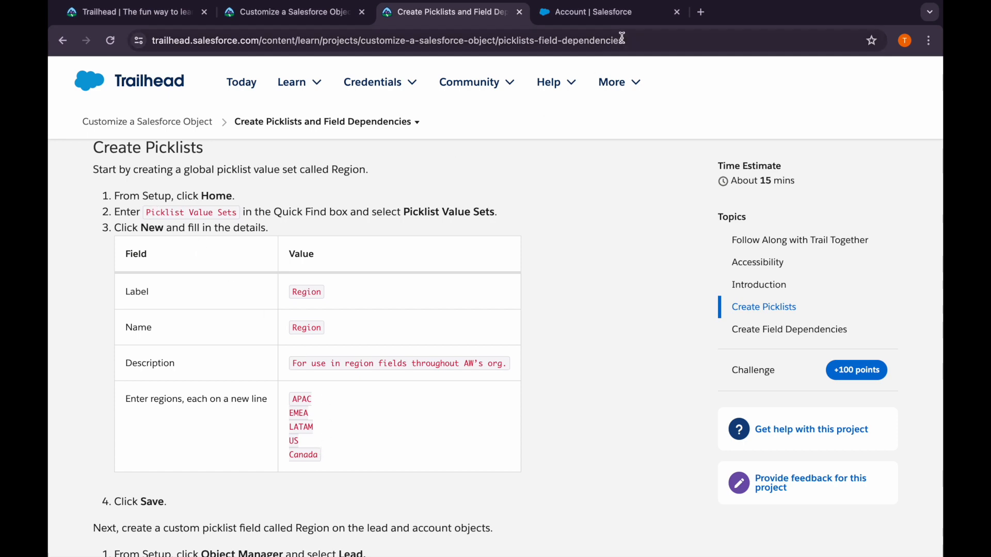
Find Picklist Value Sets in Salesforce Setup and start a new global value set
click(590, 14)
click(118, 141)
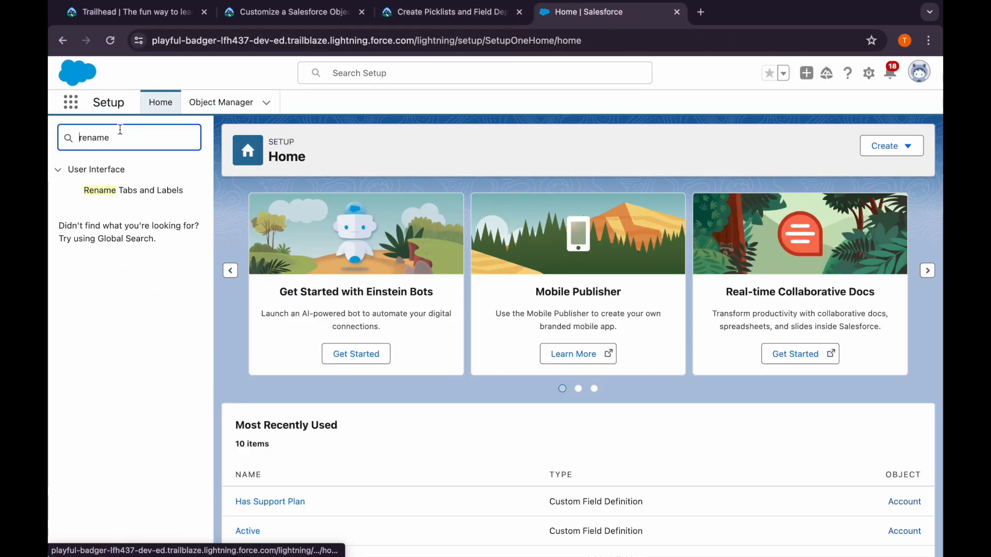
double_click(120, 129)
text(picklis)
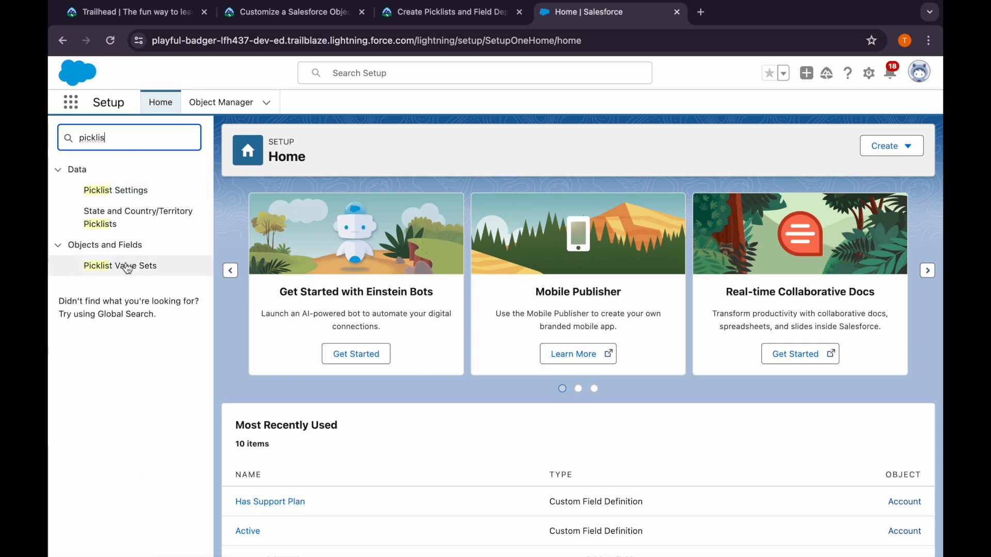
click(123, 265)
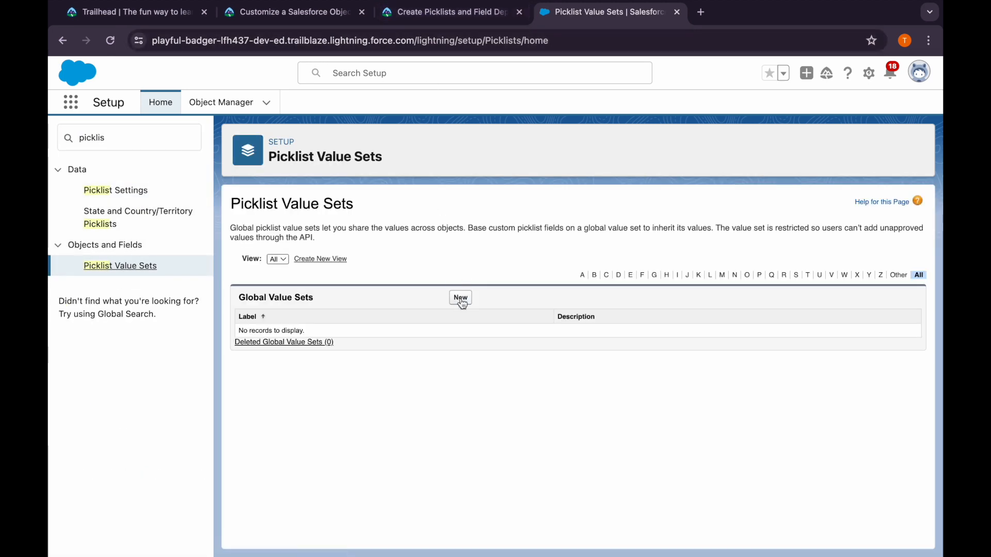
click(459, 297)
Give the new global value set the label and name Region, copied from the Trailhead table
click(395, 11)
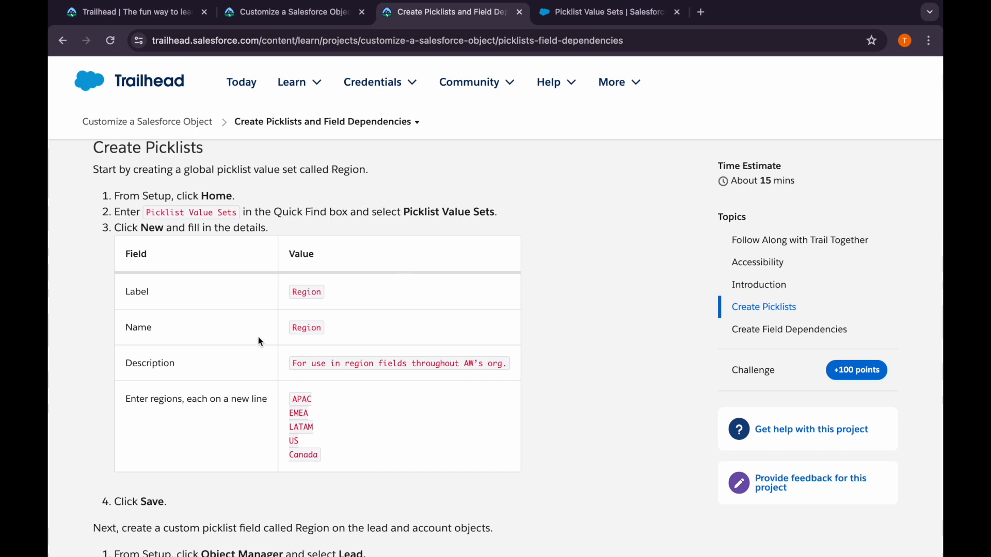
double_click(305, 293)
key(ctrl+c)
click(547, 12)
click(394, 277)
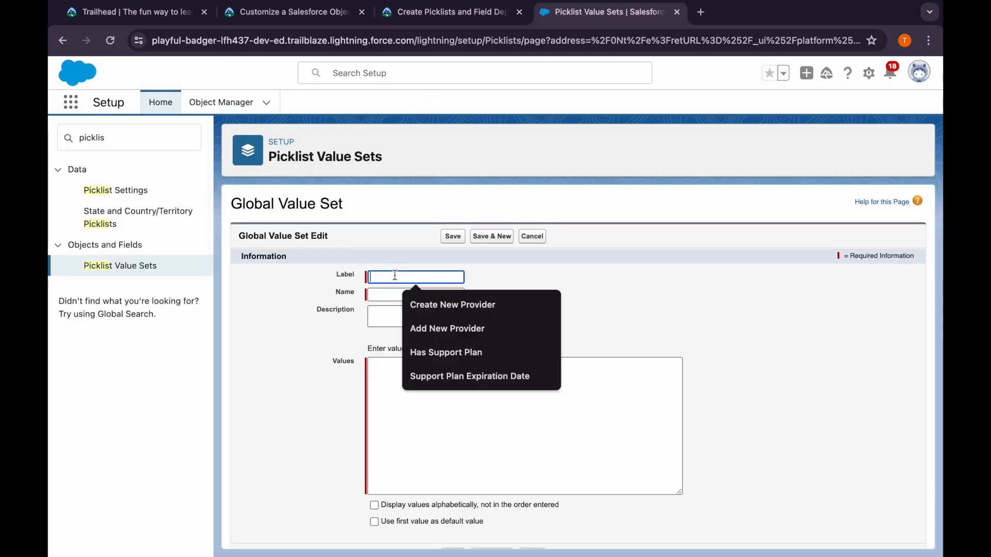
key(ctrl+v)
click(389, 293)
Copy the Trailhead description "For use in region fields throughout AW's org." into the Region value set
click(490, 19)
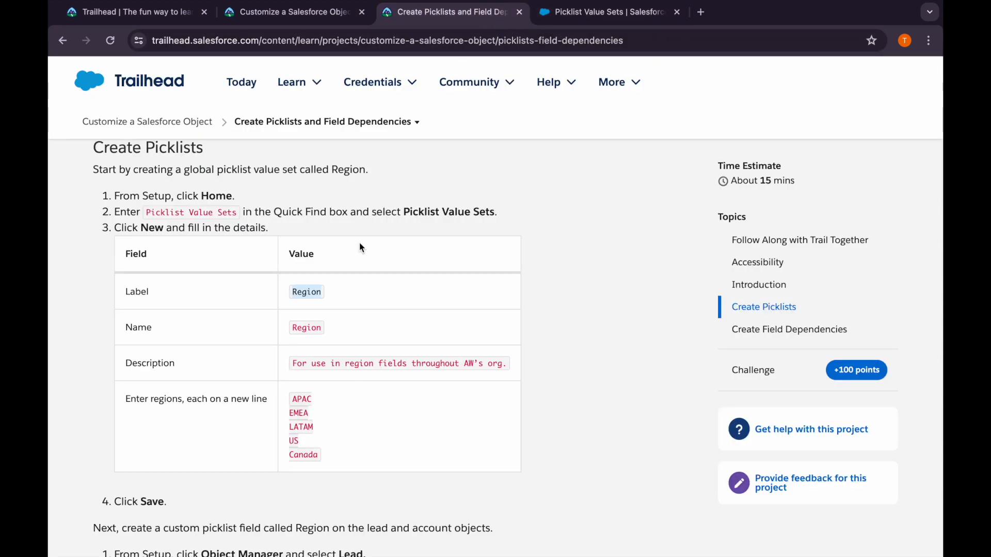
drag(291, 365, 518, 367)
key(ctrl+c)
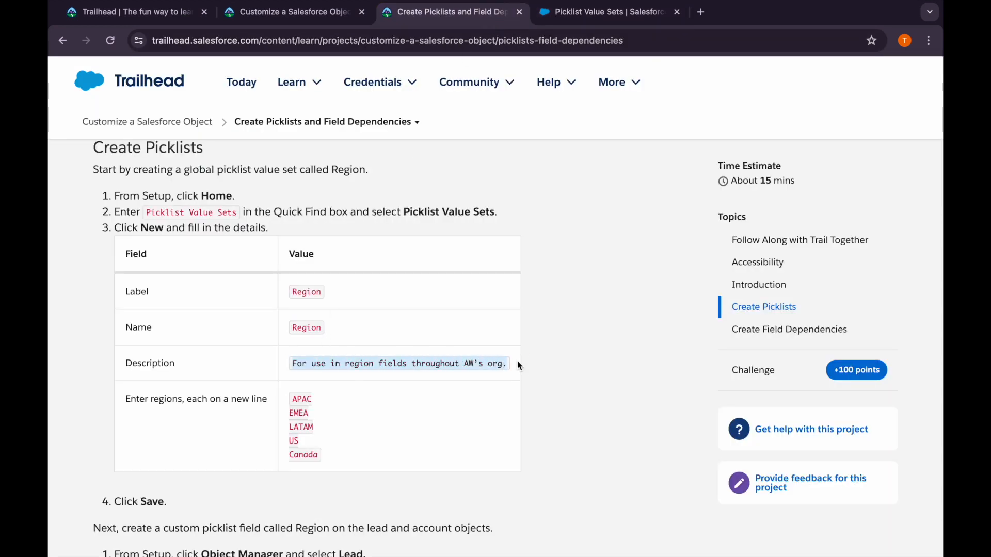
click(581, 11)
click(438, 315)
key(ctrl+v)
key(Tab)
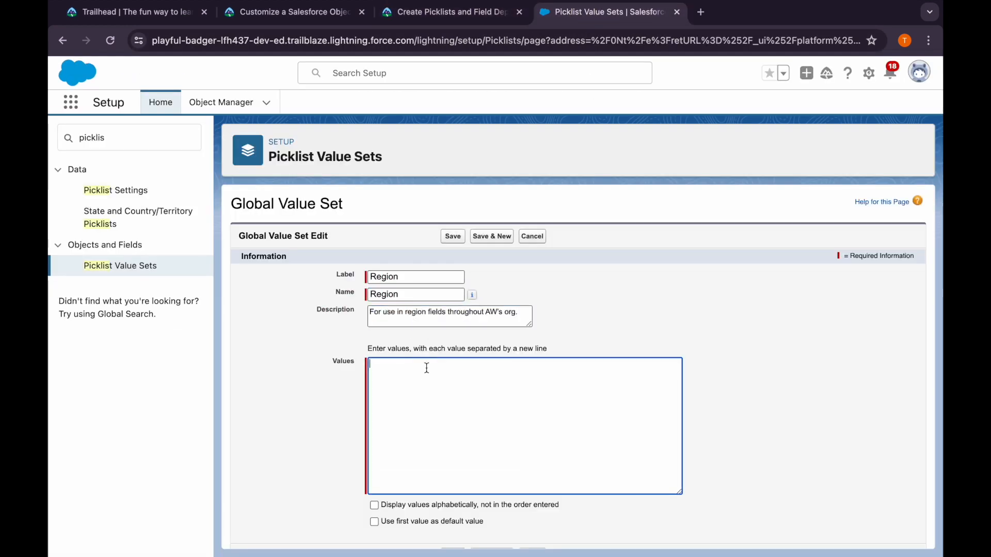
Copy the values APAC, EMEA, LATAM, US and Canada from Trailhead into the Region global value set and save it
click(491, 9)
drag(319, 456, 292, 405)
key(ctrl+c)
click(547, 12)
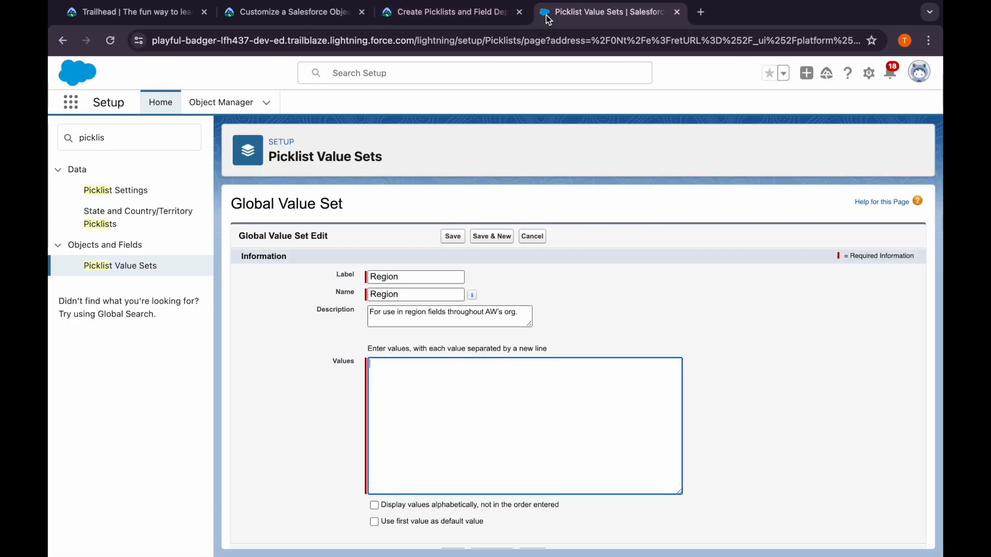
key(ctrl+v)
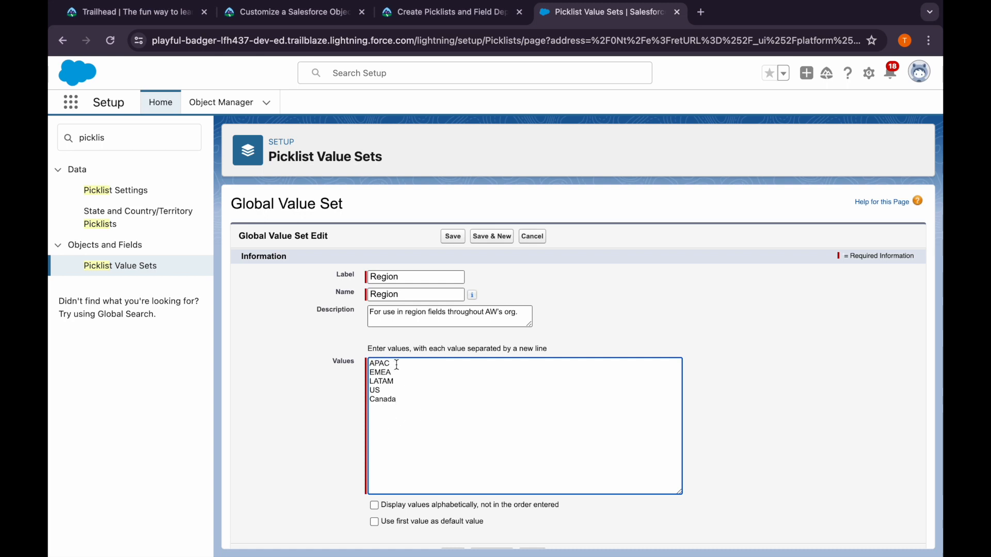
scroll(415, 415, down, 1)
click(449, 12)
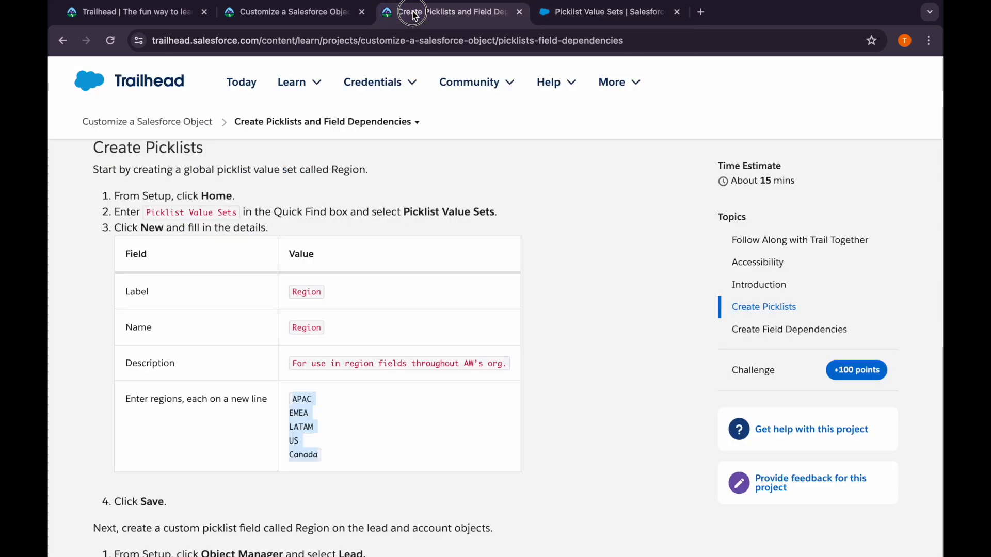
scroll(571, 54, down, 3)
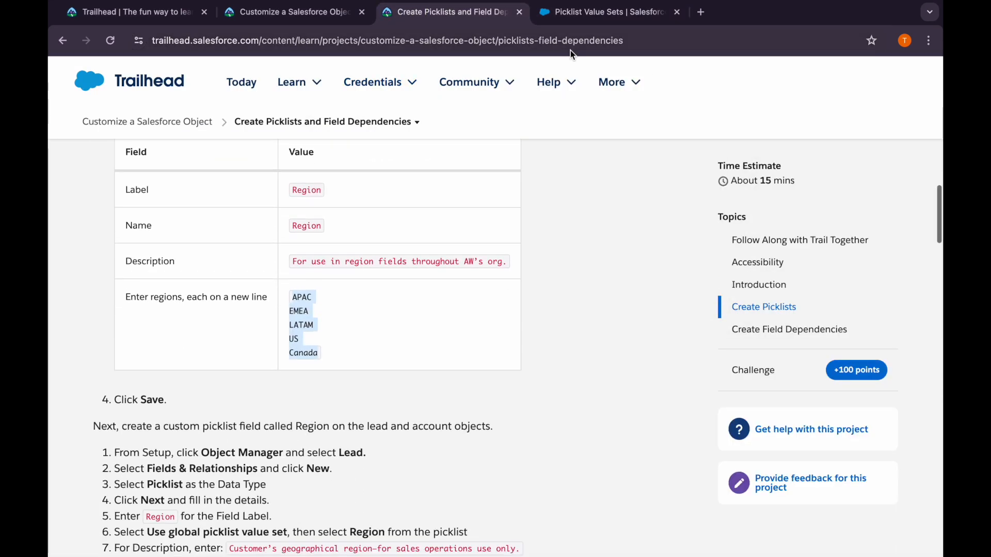
click(571, 13)
click(450, 531)
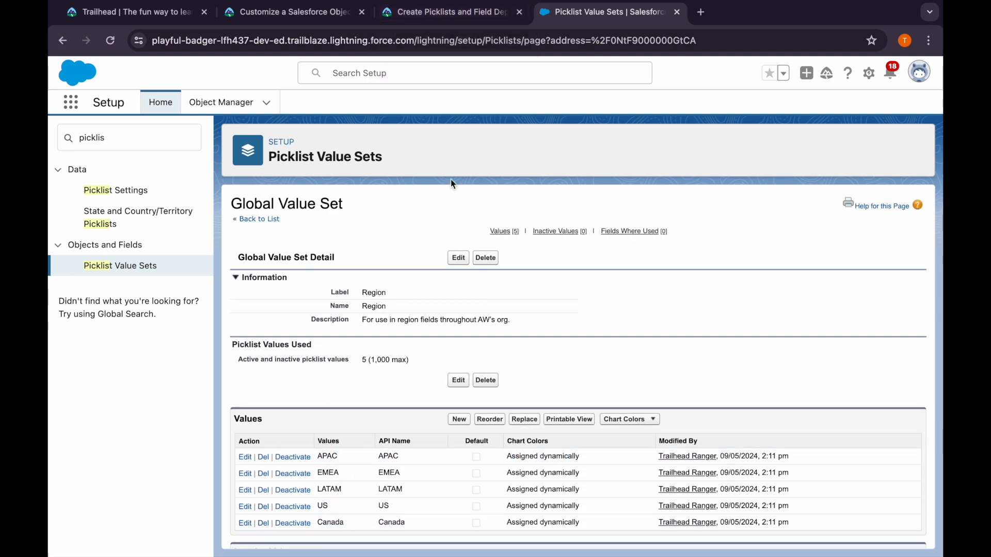
Read the Trailhead steps for the Region picklist field, and open the Lead object's Fields & Relationships in Salesforce Setup
click(468, 20)
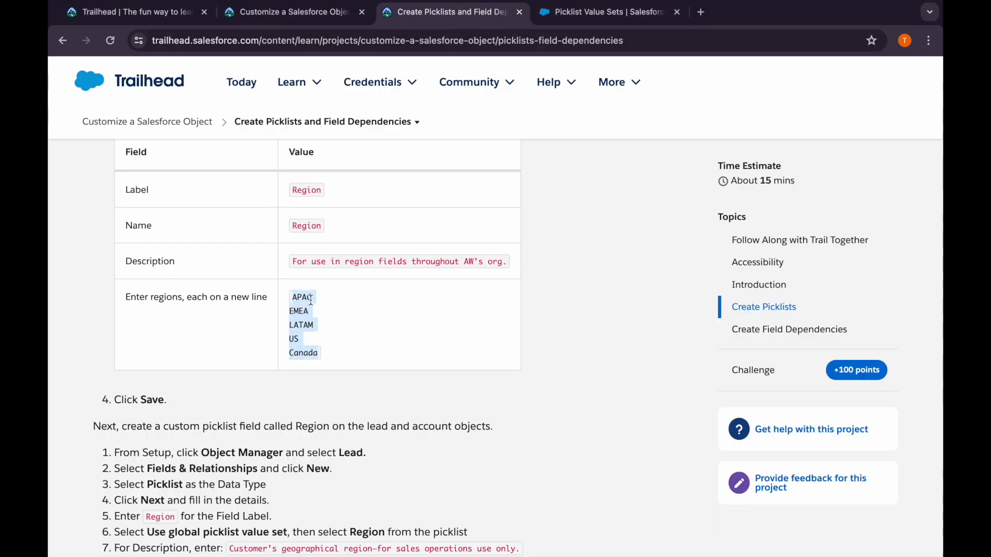
scroll(294, 364, down, 3)
scroll(295, 365, down, 1)
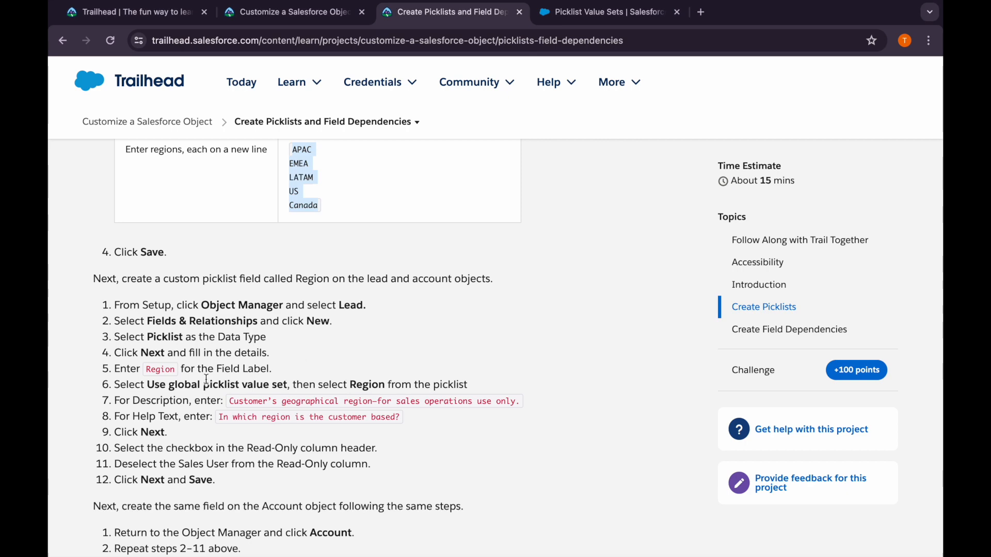
click(599, 11)
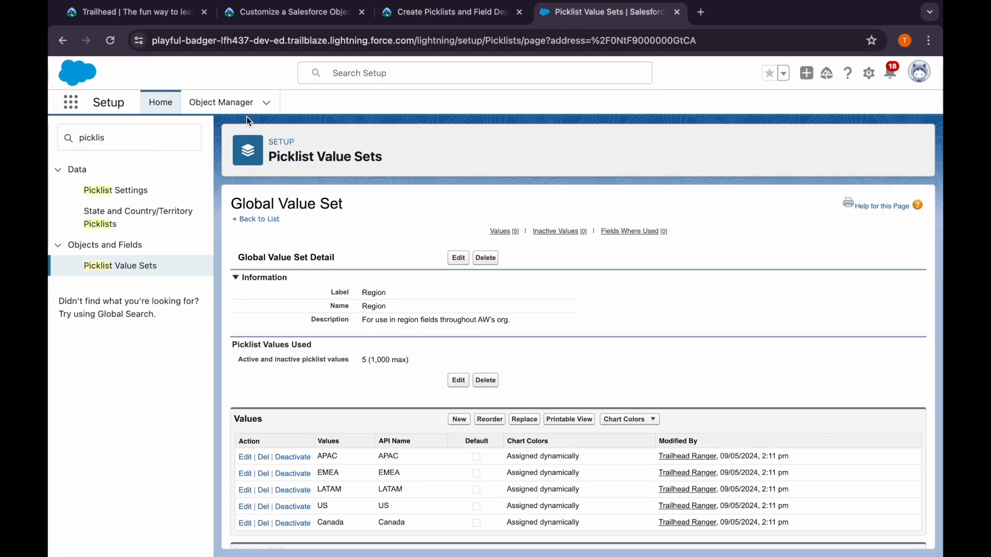
click(227, 102)
click(691, 146)
text(lead)
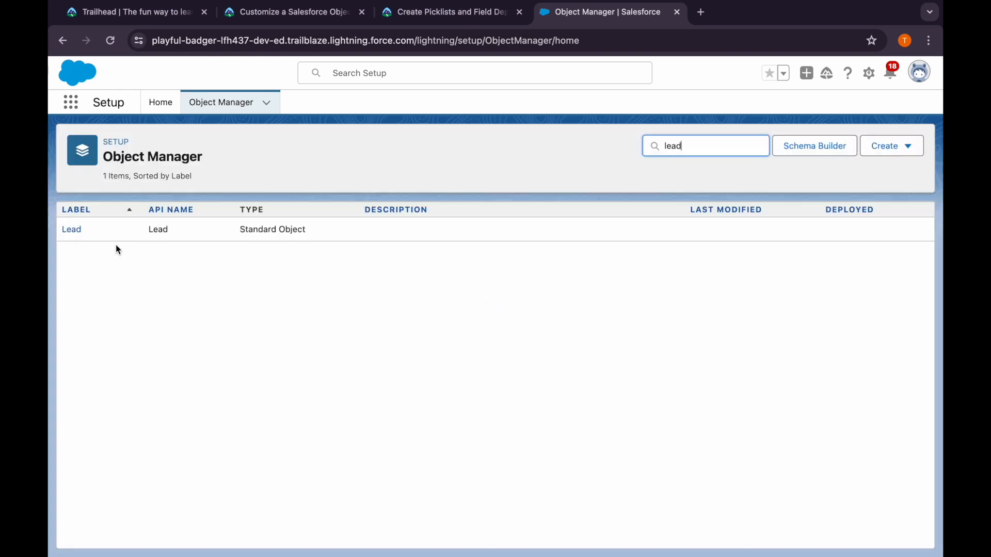
click(73, 230)
click(104, 233)
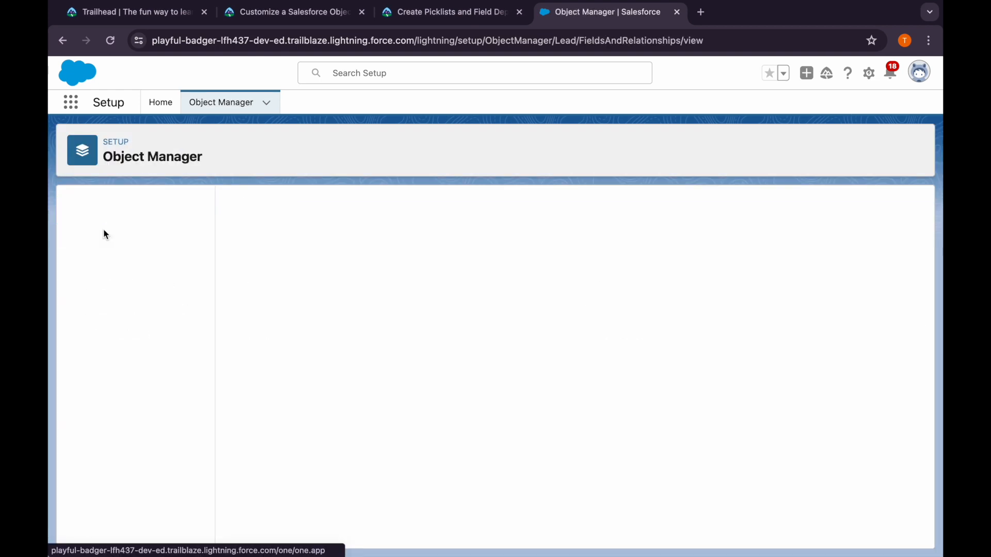
Start a new custom field on the Lead object with the data type Picklist and continue to its details
click(536, 205)
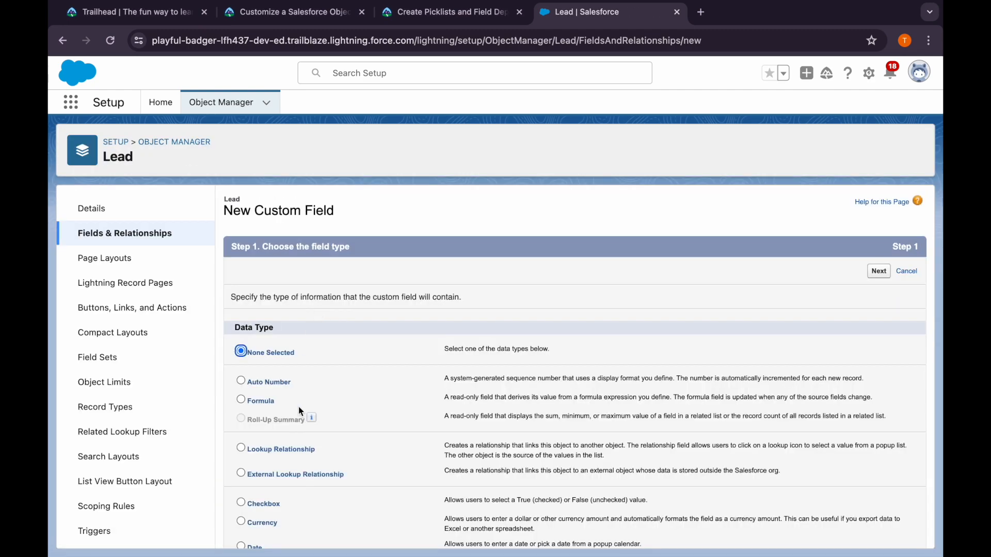
scroll(295, 432, down, 6)
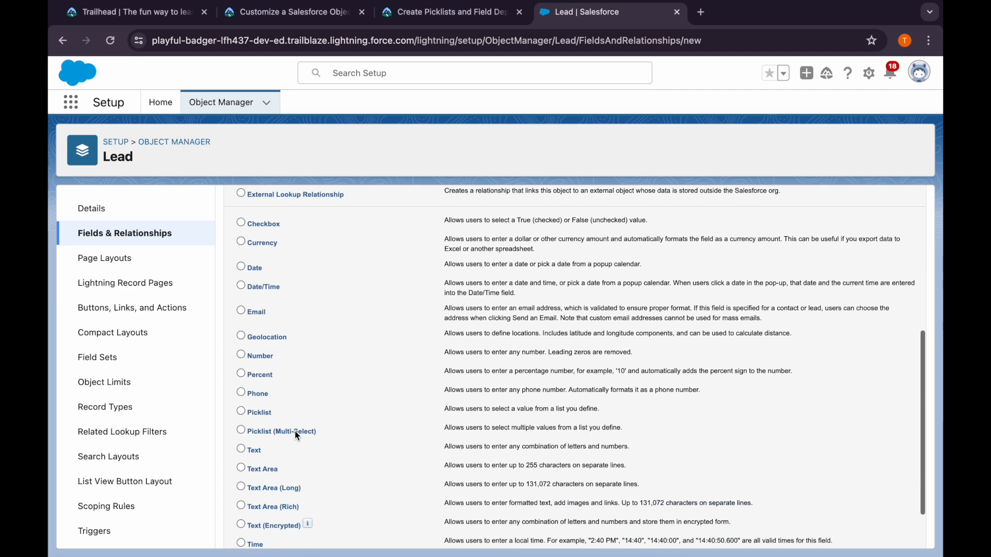
click(256, 413)
scroll(619, 361, up, 10)
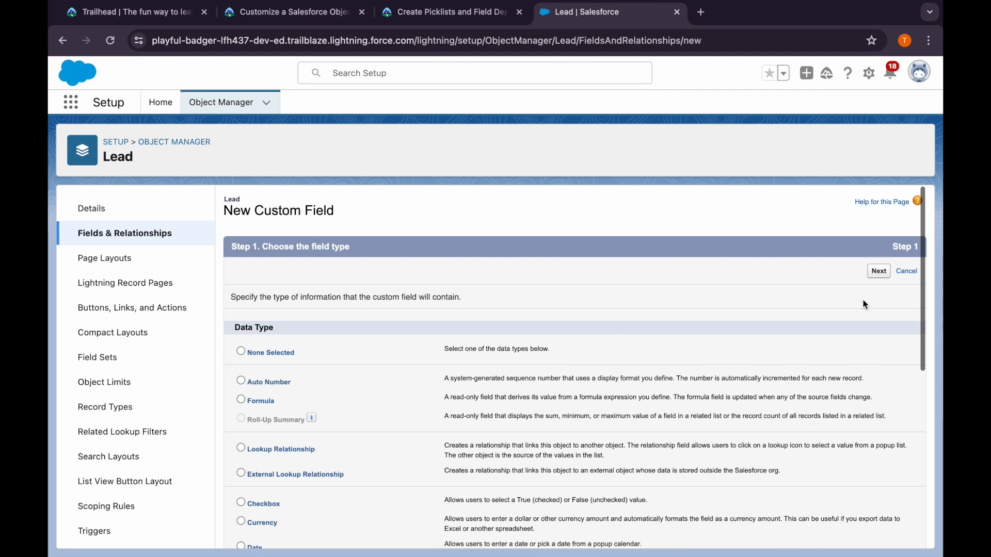
click(879, 272)
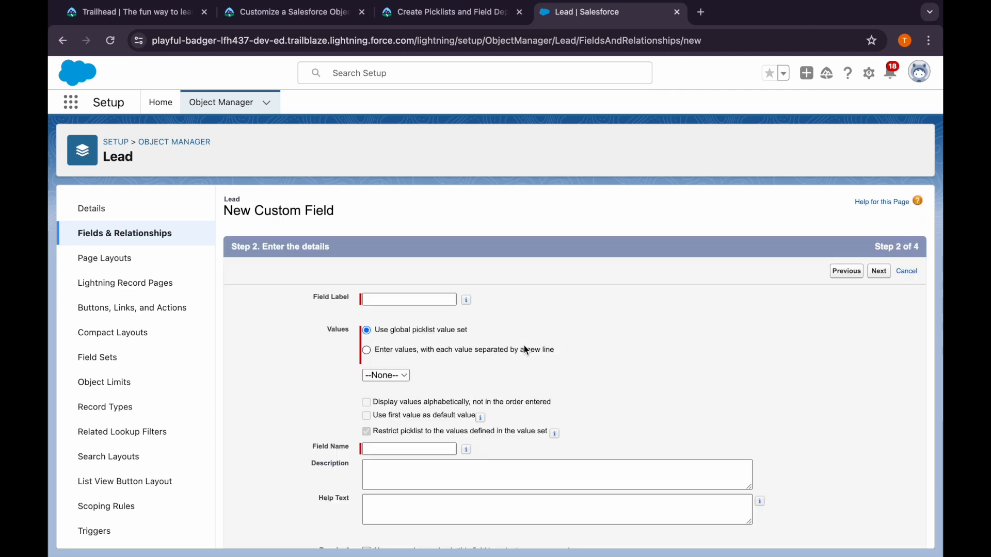
Copy the field label Region from the Trailhead instructions into the new Lead picklist field and let the field name fill in
drag(376, 330, 480, 333)
click(478, 330)
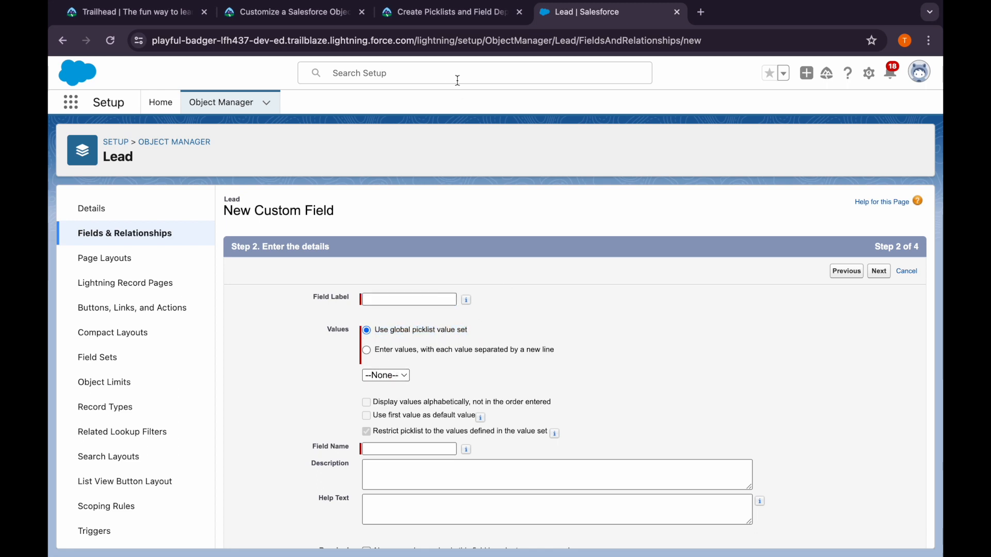
click(419, 17)
double_click(172, 375)
key(super+c)
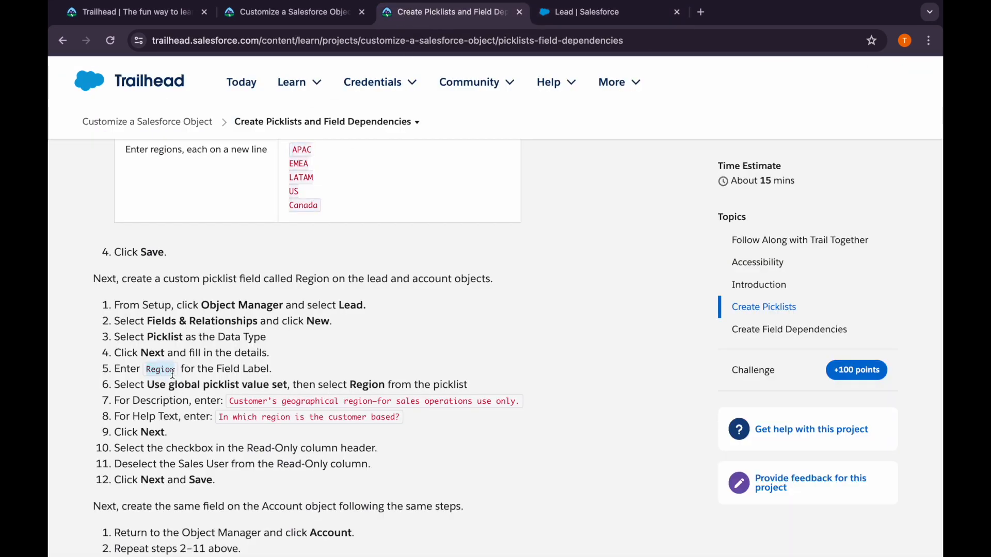
click(566, 16)
click(403, 297)
key(super+v)
click(524, 288)
Select Region as the global picklist value set for the new Lead field
click(407, 376)
click(449, 382)
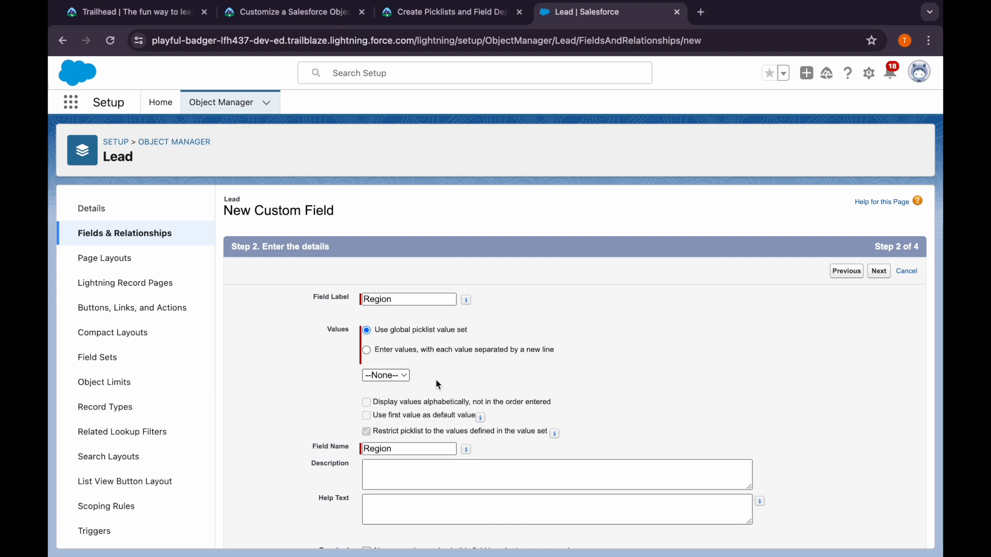
click(397, 375)
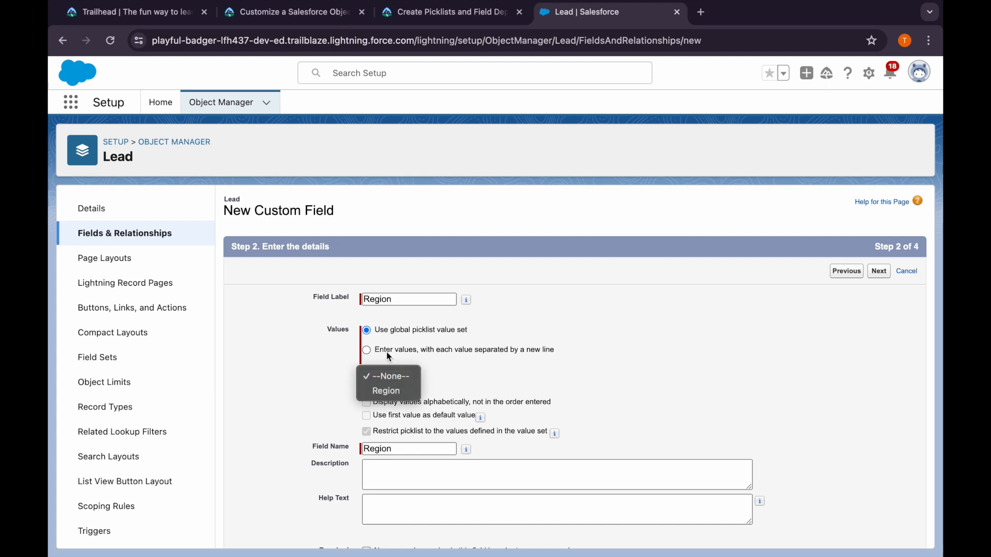
click(388, 393)
Copy the Trailhead description "Customer's geographical region—for sales operations use only." into the Lead Region field
scroll(455, 381, down, 1)
scroll(455, 380, down, 2)
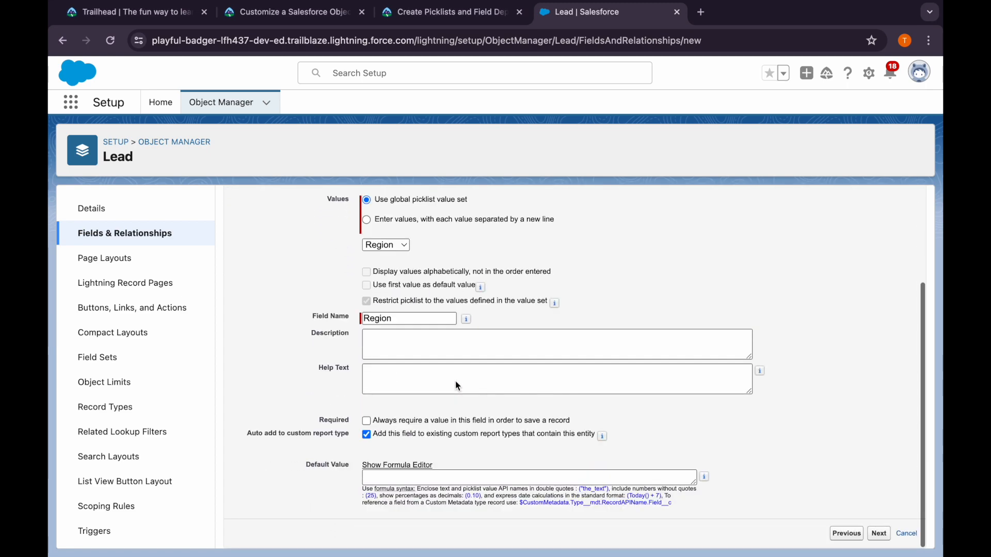
click(429, 19)
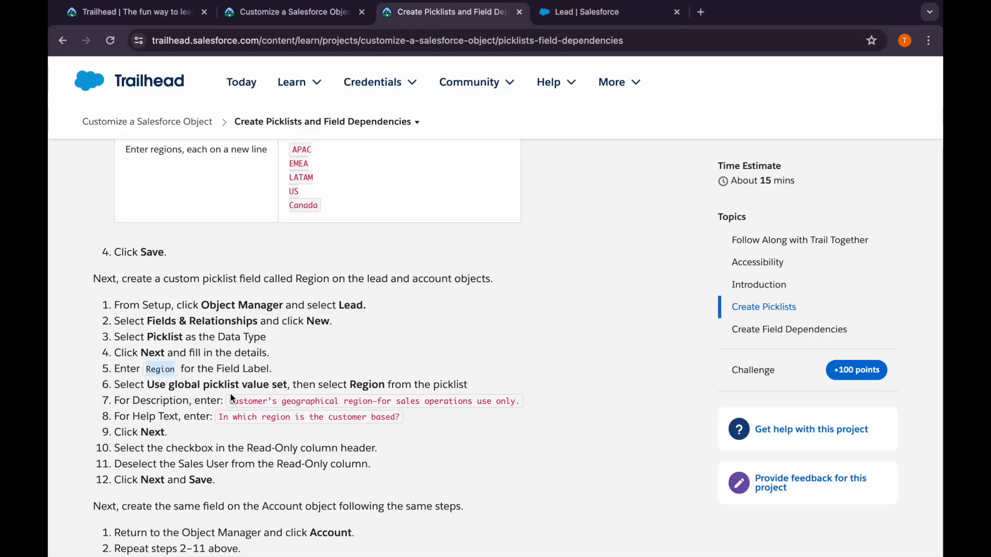
drag(230, 403, 519, 395)
key(super+c)
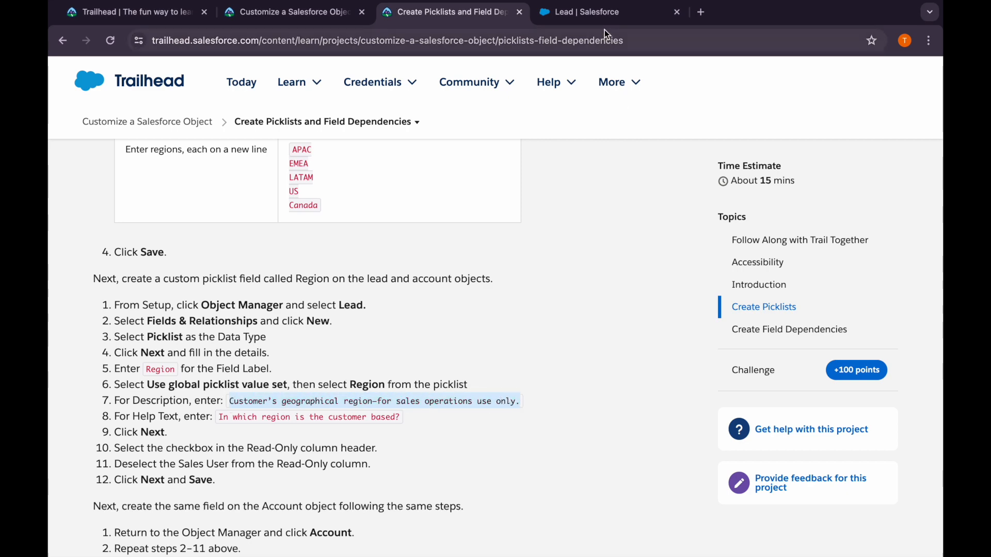
click(601, 13)
click(420, 340)
key(super+v)
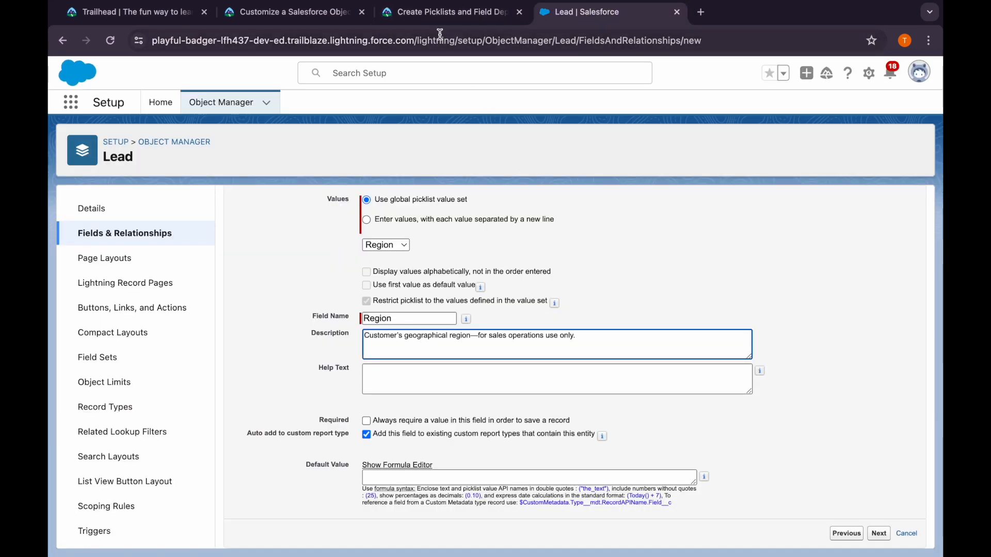
Copy the Trailhead help text "In which region is the customer based?" into the Lead Region field
click(447, 12)
drag(220, 420, 404, 417)
key(super+c)
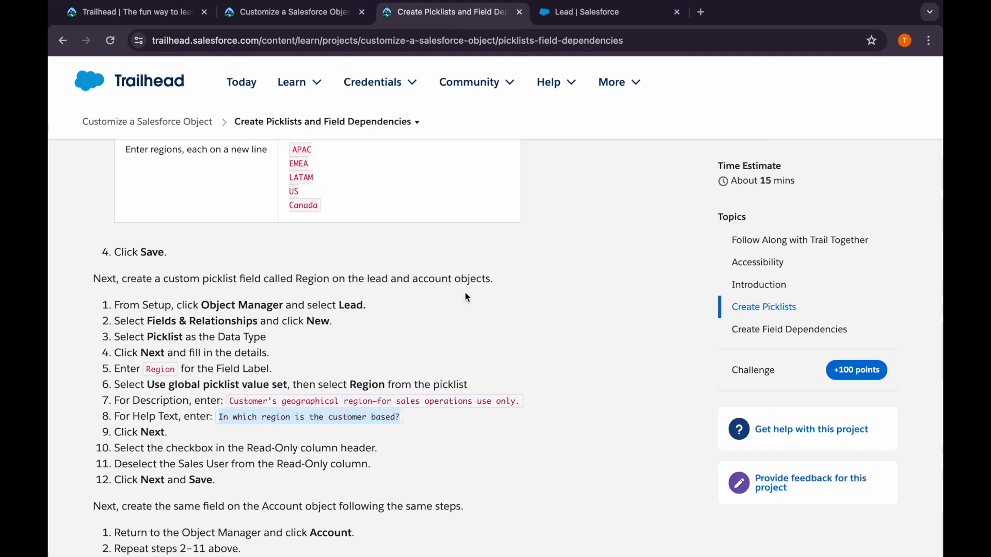
click(567, 16)
click(412, 381)
key(super+v)
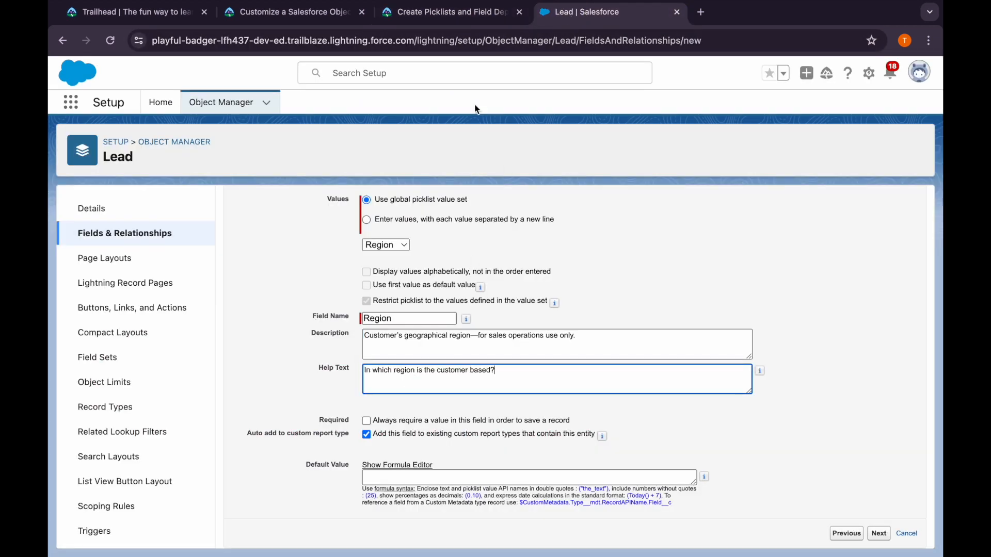
Make the Lead Region field read-only for every profile except Sales User, as Trailhead instructs, and save the new field
click(444, 16)
scroll(267, 486, down, 2)
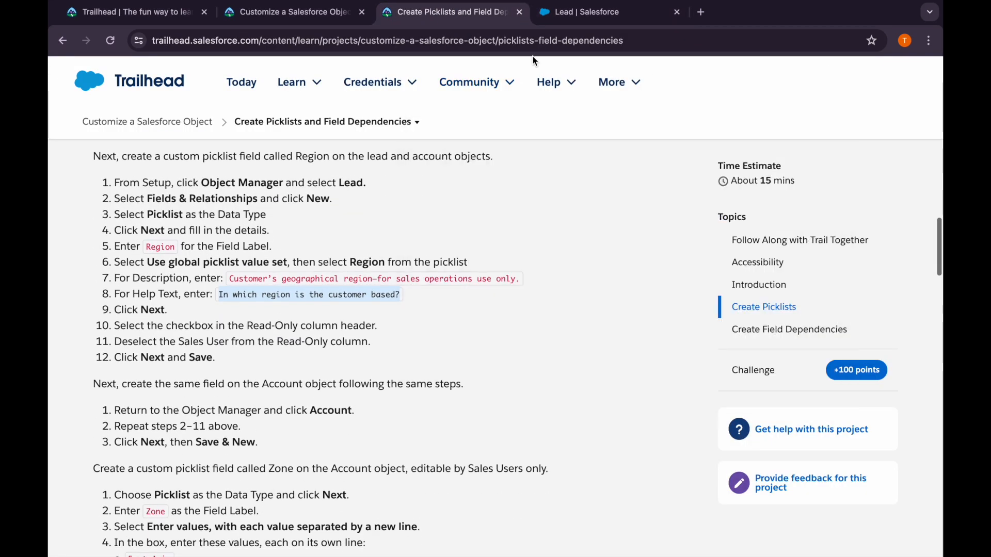
click(554, 16)
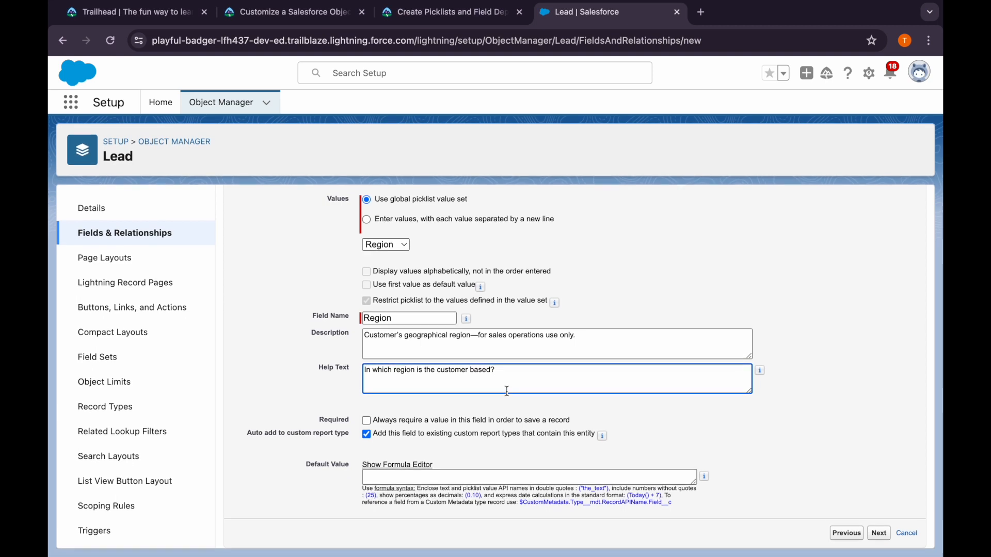
click(879, 533)
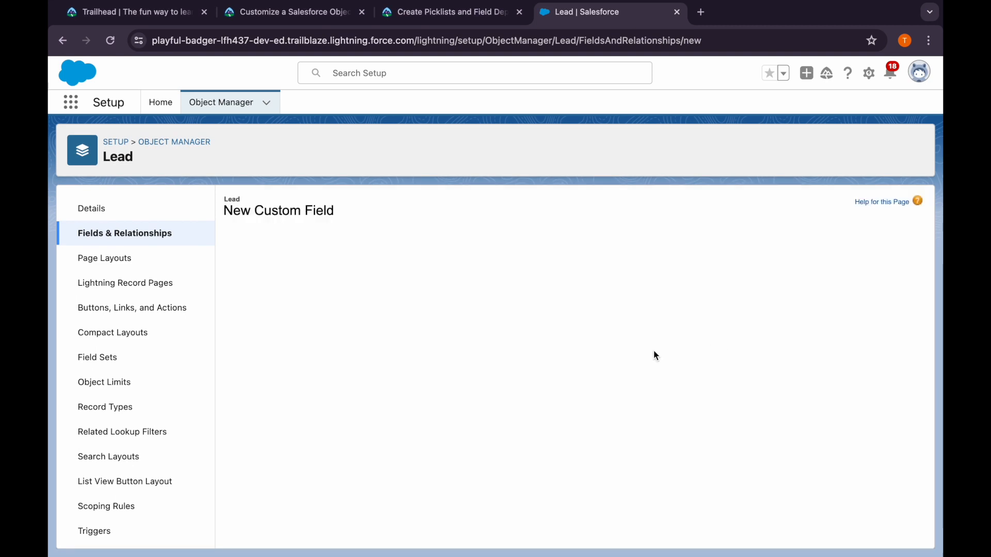
click(820, 387)
scroll(723, 465, down, 5)
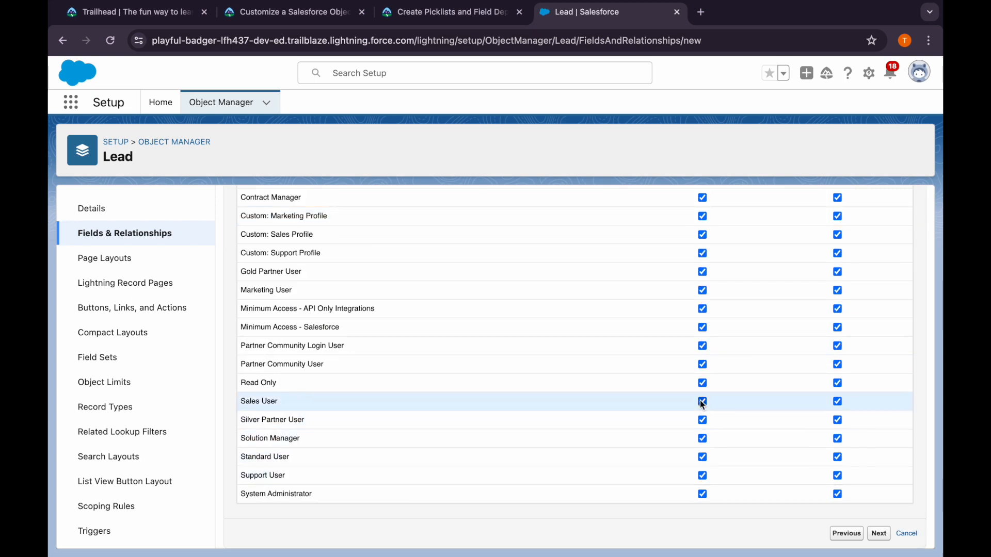
click(879, 534)
click(877, 525)
Read the next Trailhead instructions, and open the Lead Region field's field-level security to review the Sales User profile's access
click(405, 13)
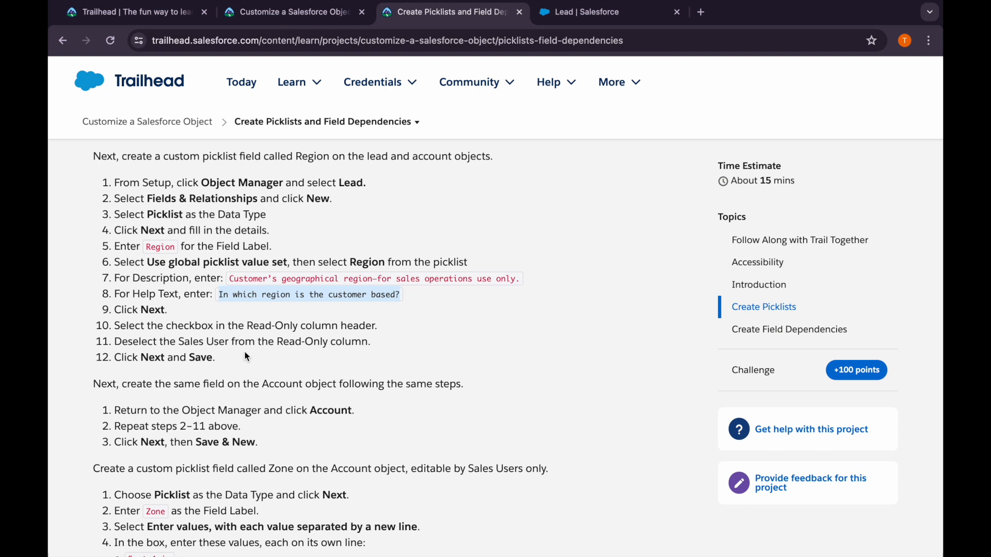
scroll(262, 400, down, 3)
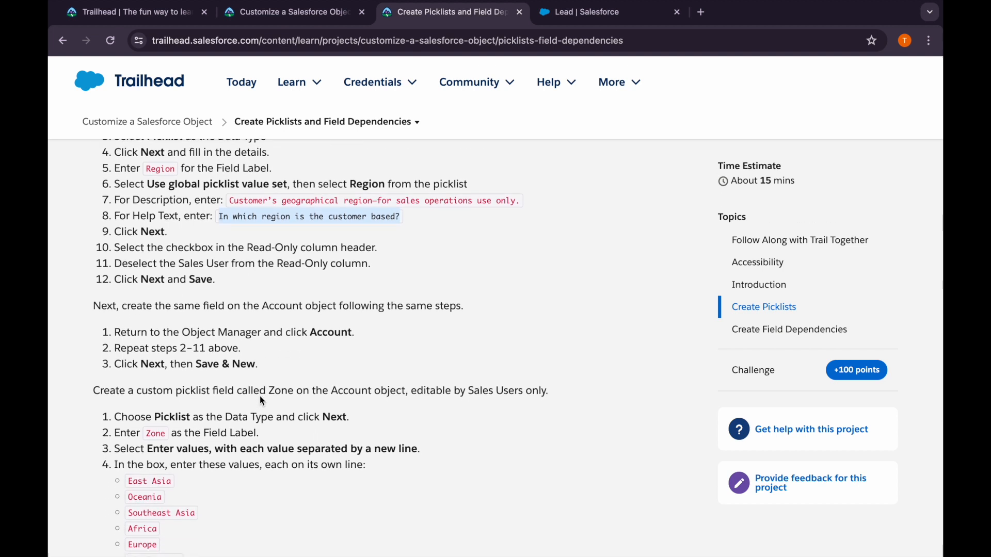
click(585, 11)
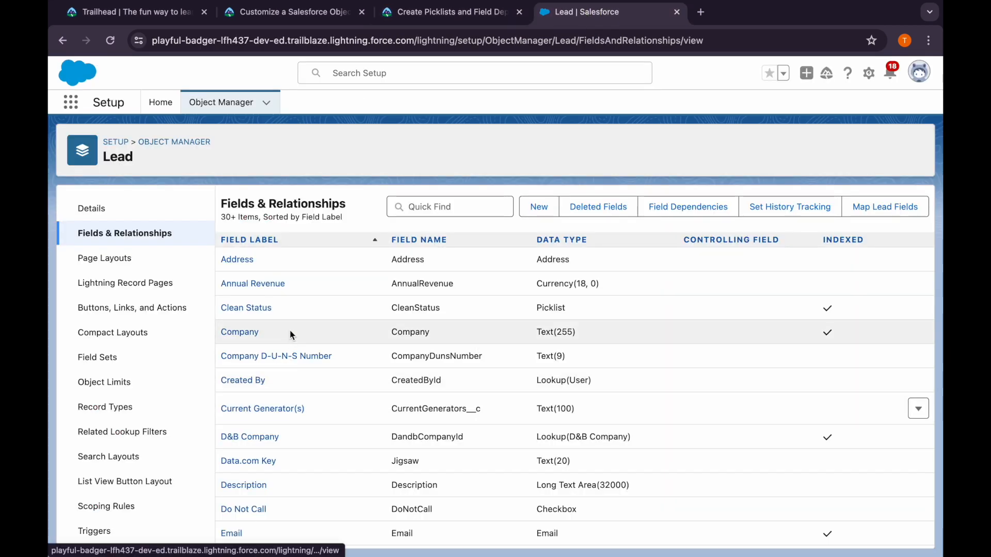
scroll(284, 343, down, 7)
scroll(281, 444, down, 5)
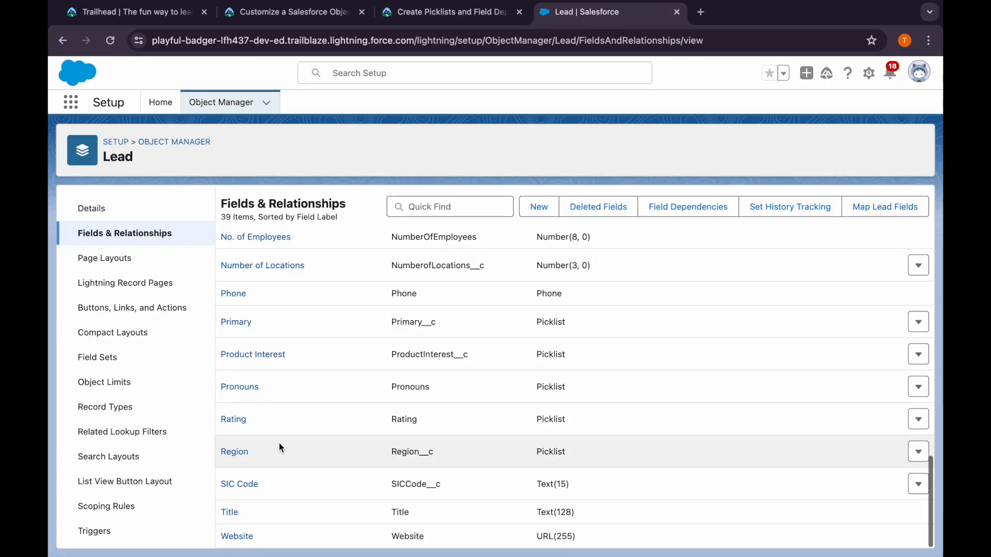
click(240, 456)
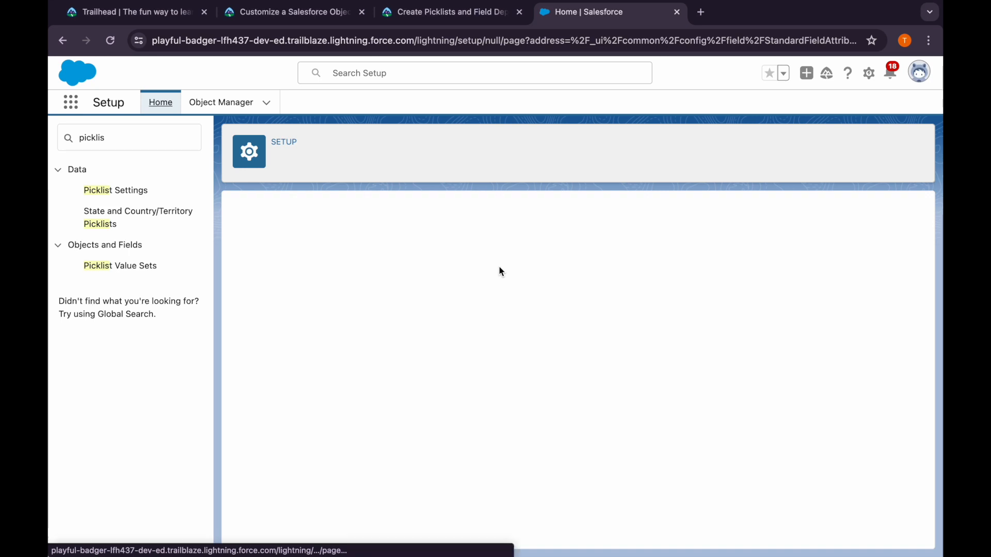
scroll(702, 366, down, 3)
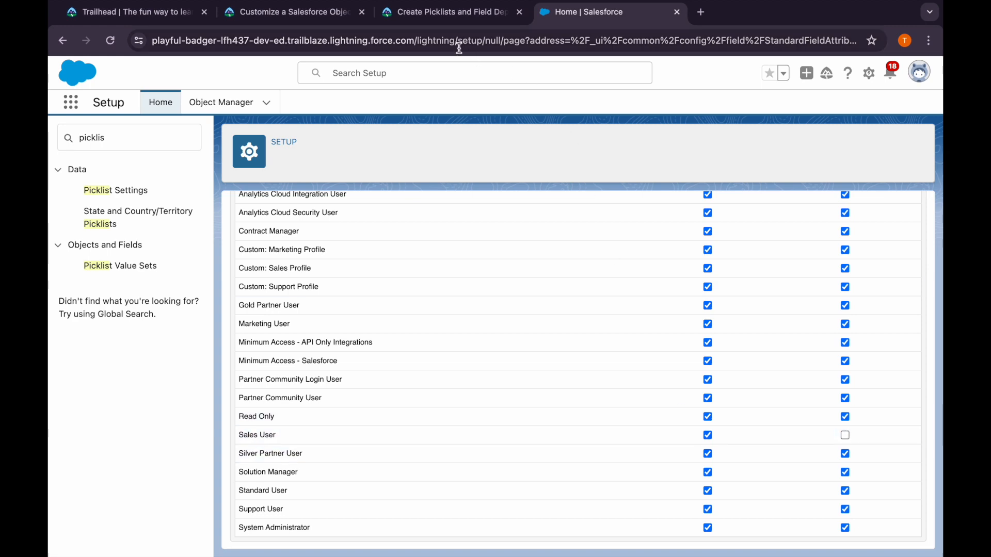
Recheck the Trailhead instructions for the Read-Only column header checkbox and the Sales User exception
click(432, 16)
drag(115, 251, 376, 252)
click(341, 257)
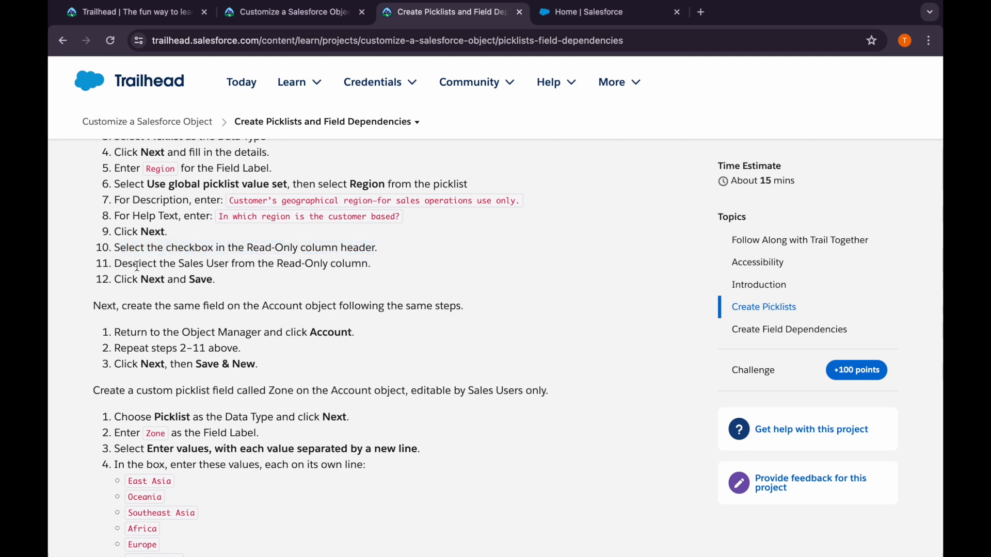
Recheck the Trailhead instruction about deselecting Sales User, and save the Lead Region field's field-level security
drag(115, 268, 385, 268)
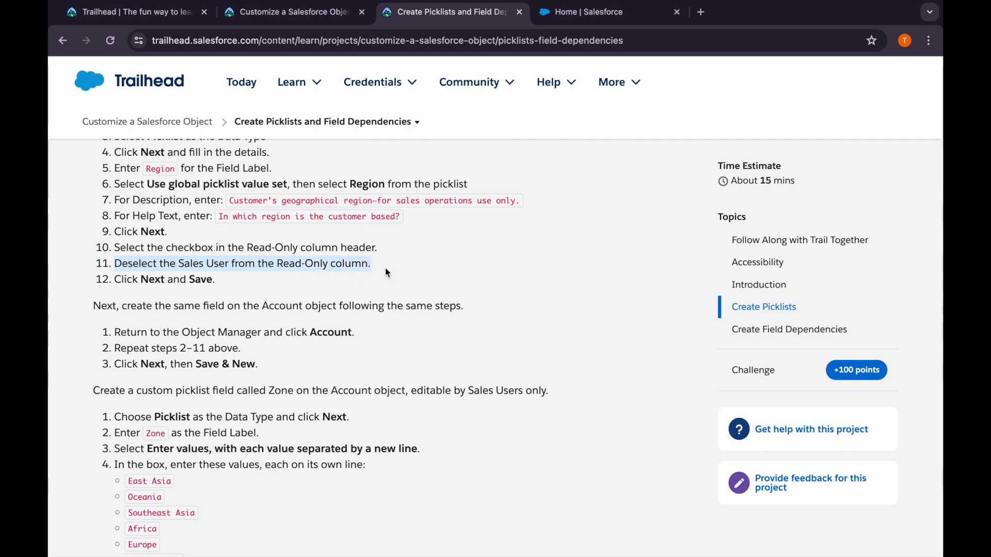
click(626, 16)
scroll(638, 374, up, 3)
scroll(637, 379, down, 3)
scroll(583, 362, up, 3)
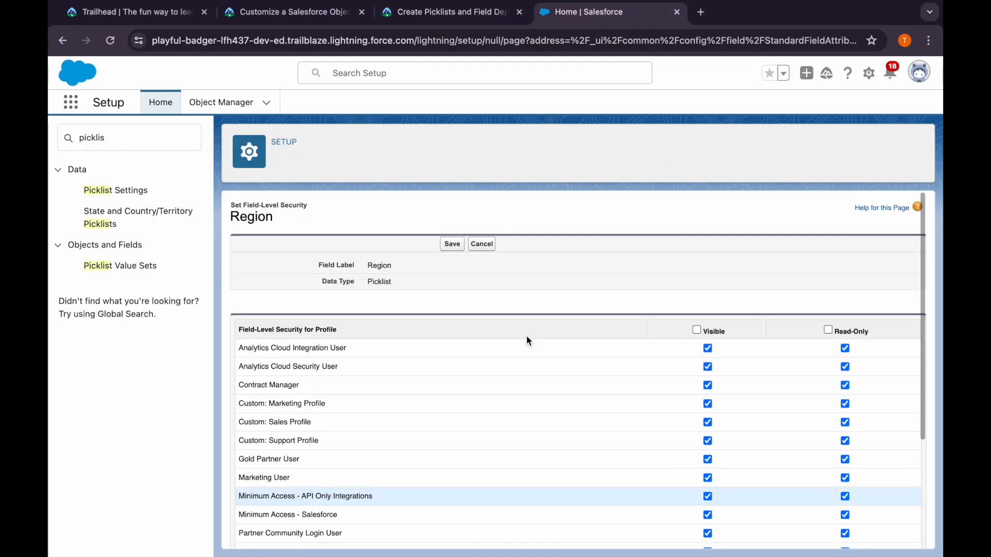
click(452, 245)
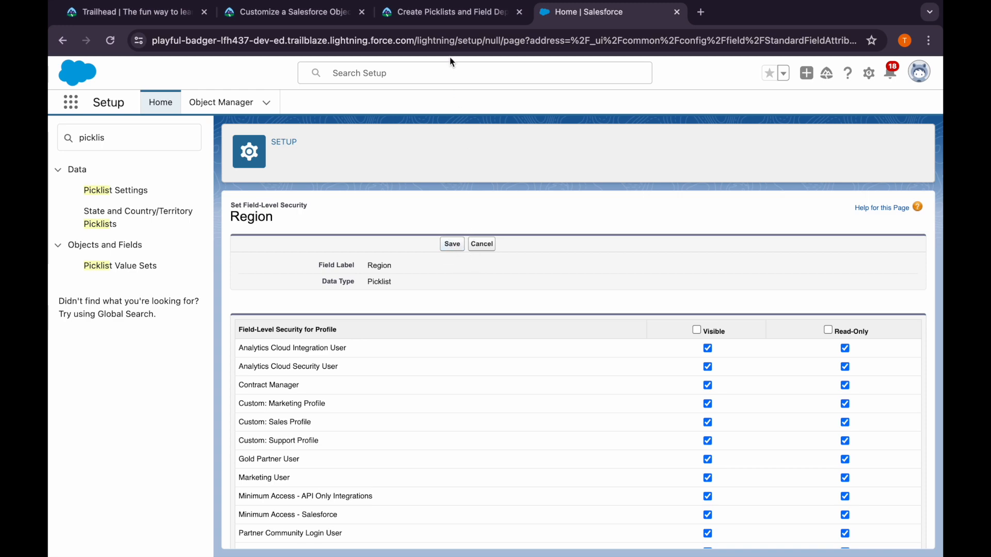
Check the Trailhead instructions for the Account object, and start a new custom field of type Picklist on Account
click(419, 15)
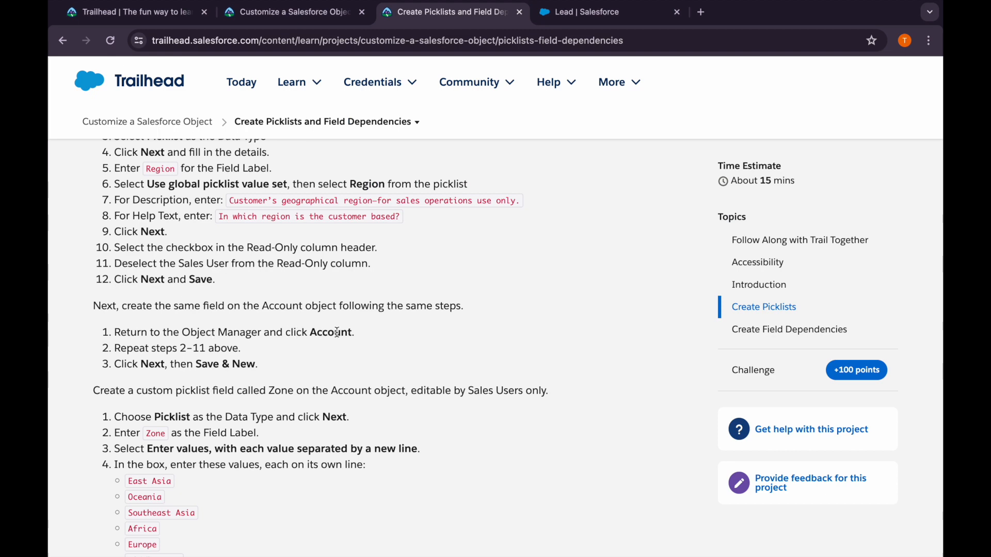
click(555, 22)
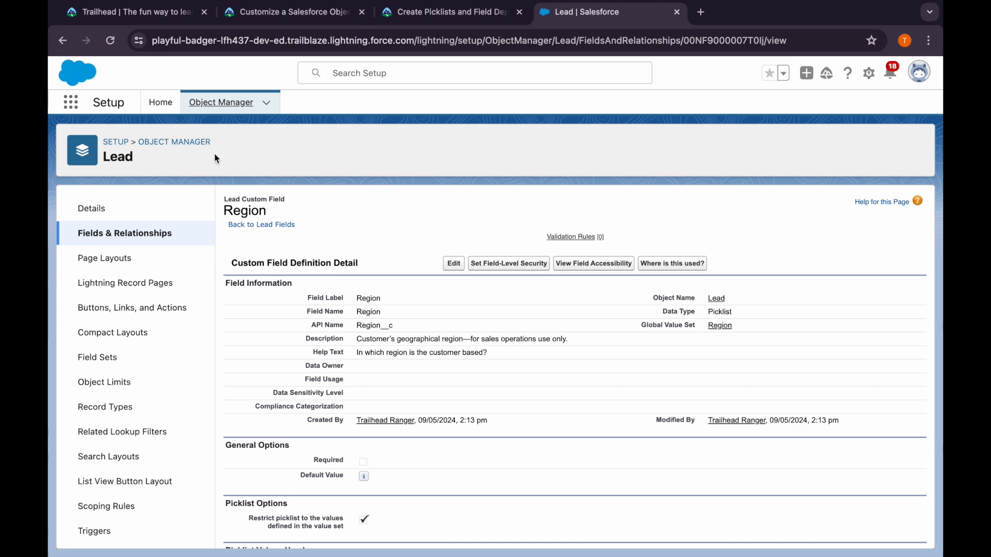
click(187, 138)
click(72, 230)
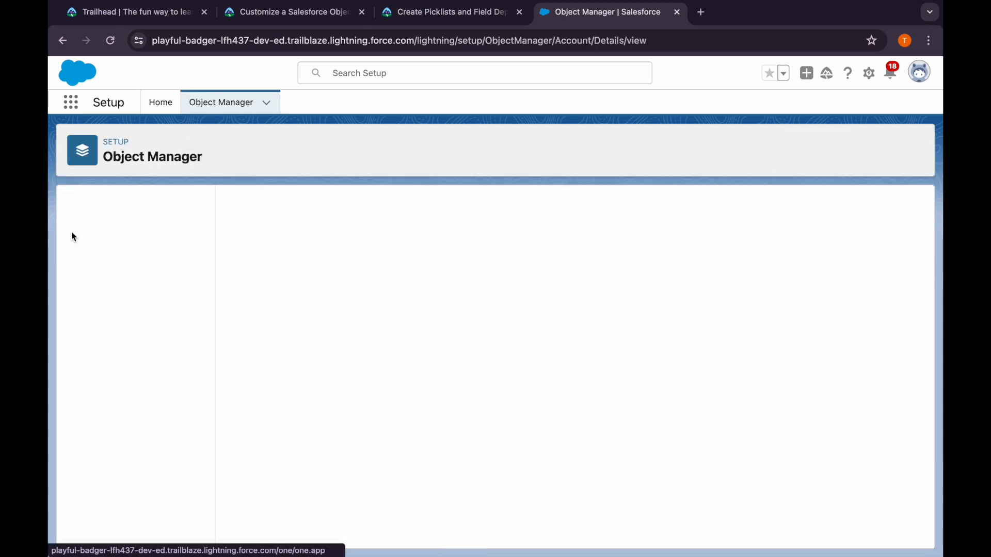
click(106, 232)
click(625, 208)
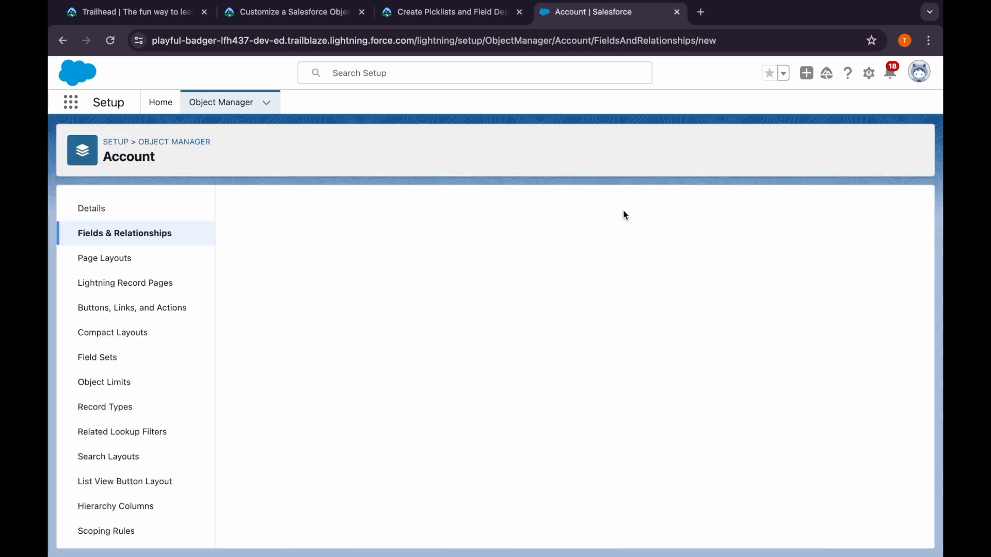
scroll(300, 328, down, 3)
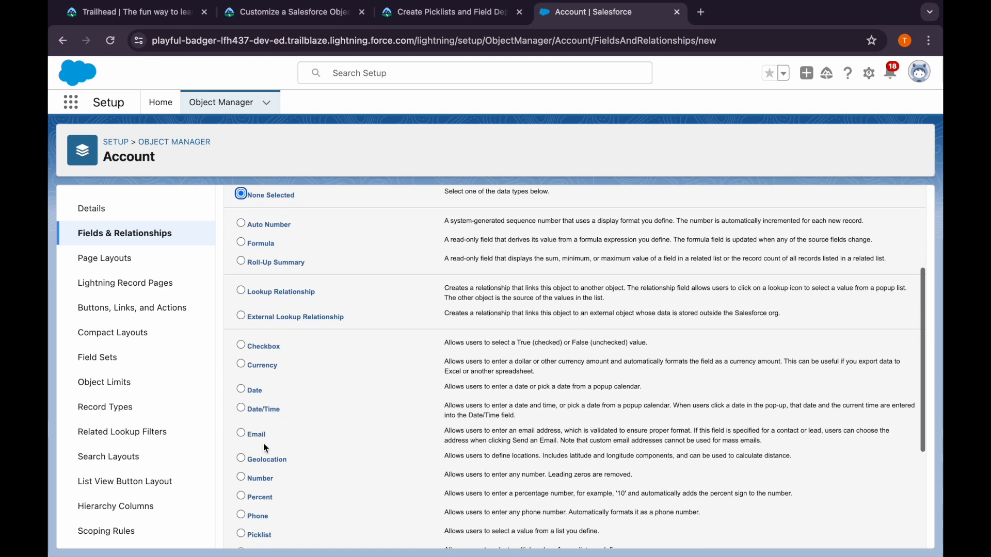
scroll(568, 279, up, 3)
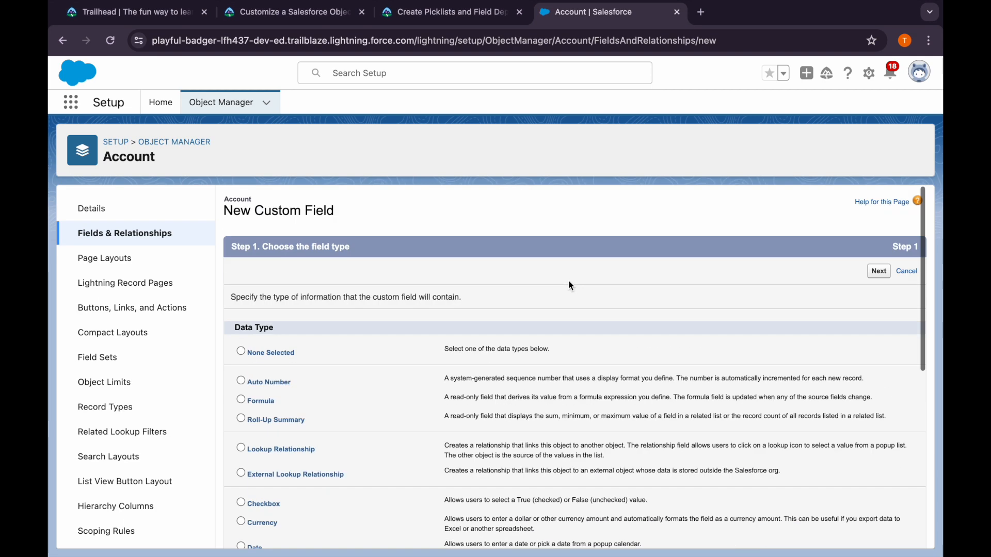
click(887, 266)
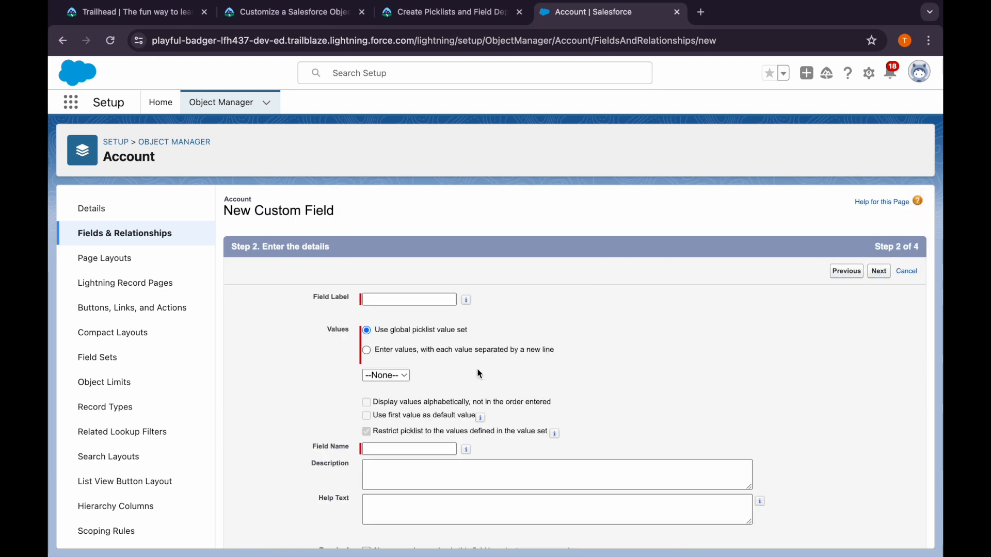
Label the new Account field Region, base it on the global picklist value set Region, and continue to field-level security
click(396, 300)
click(419, 374)
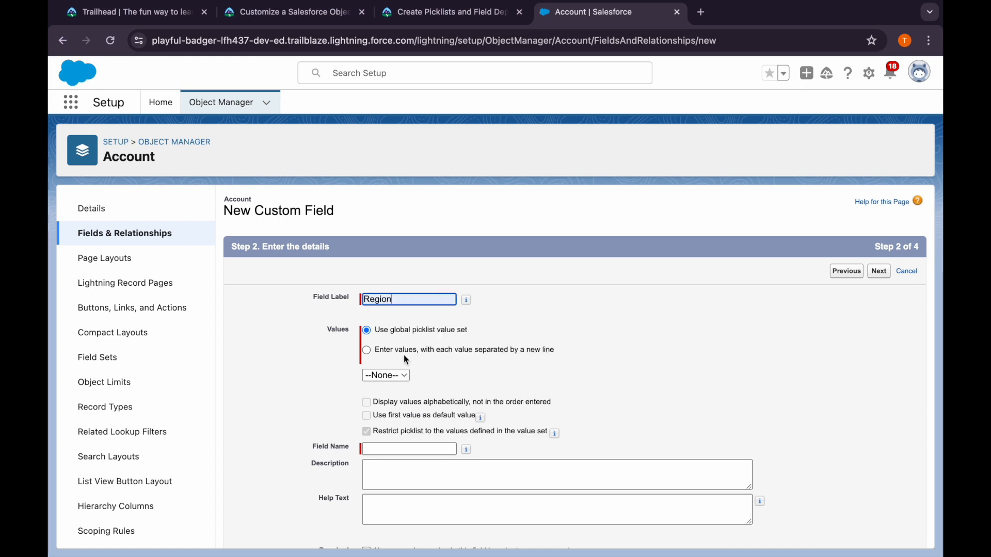
click(380, 377)
click(385, 391)
scroll(500, 441, down, 3)
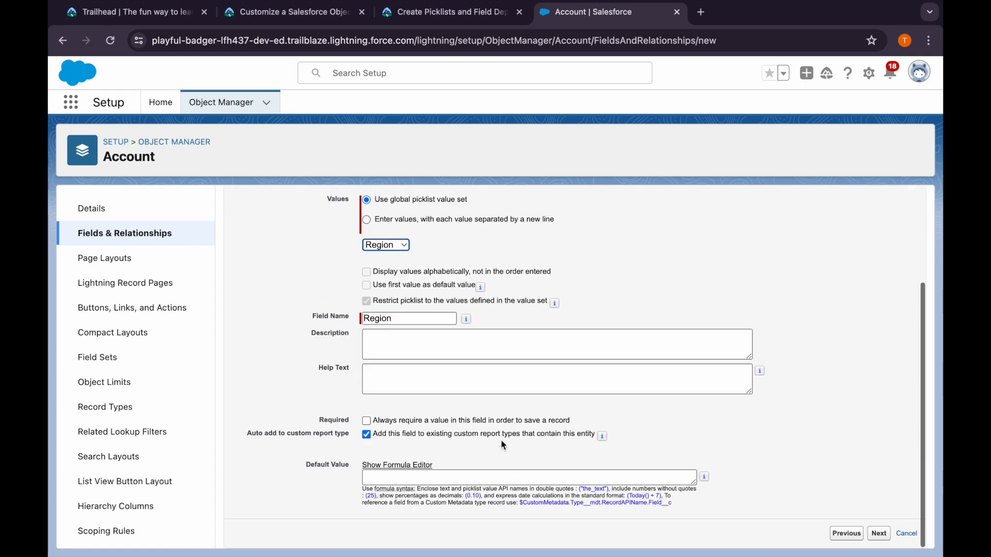
click(879, 533)
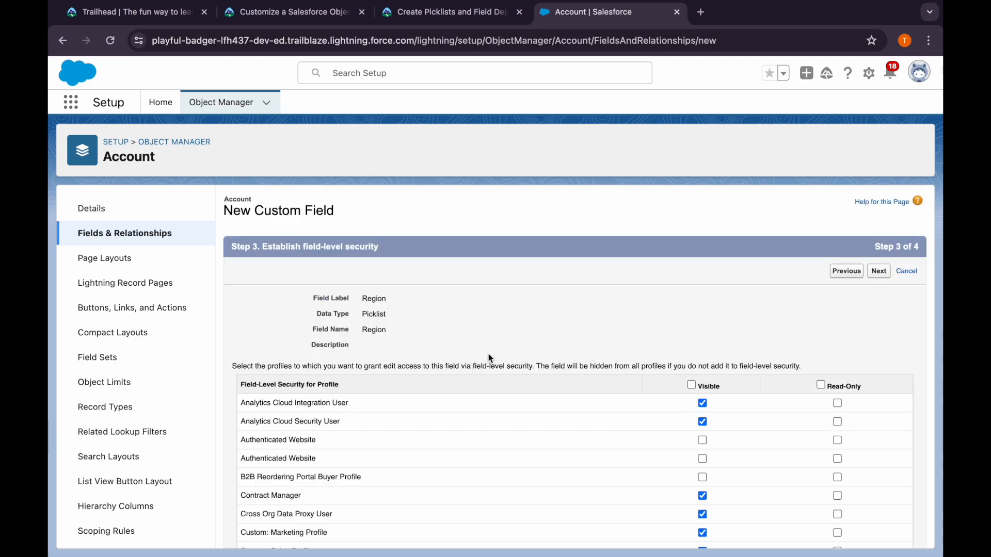
Make the Account Region field visible to all profiles and read-only for all except Sales User, and save it to start another field
click(826, 385)
scroll(714, 449, down, 10)
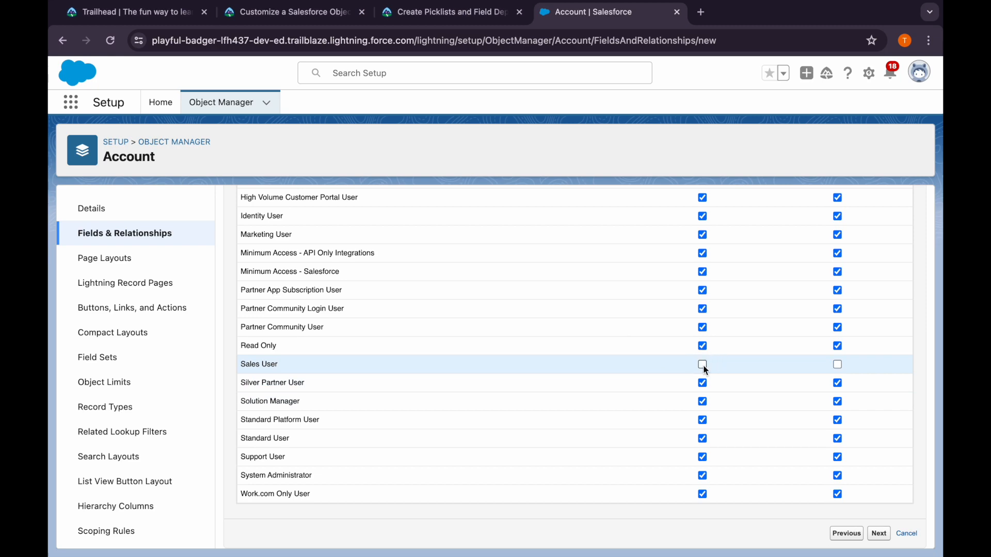
scroll(717, 356, up, 10)
scroll(805, 331, down, 10)
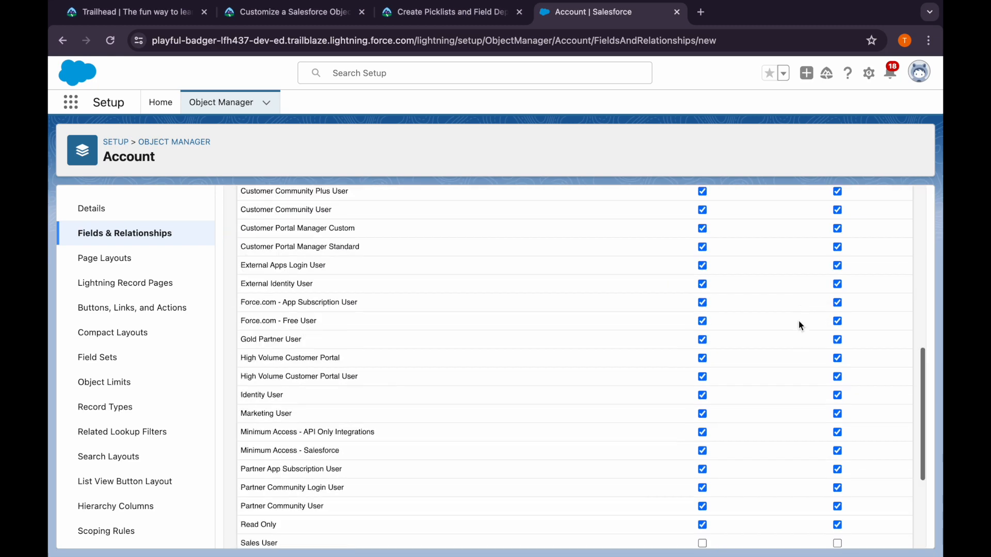
click(704, 363)
scroll(825, 258, up, 1)
scroll(863, 210, up, 10)
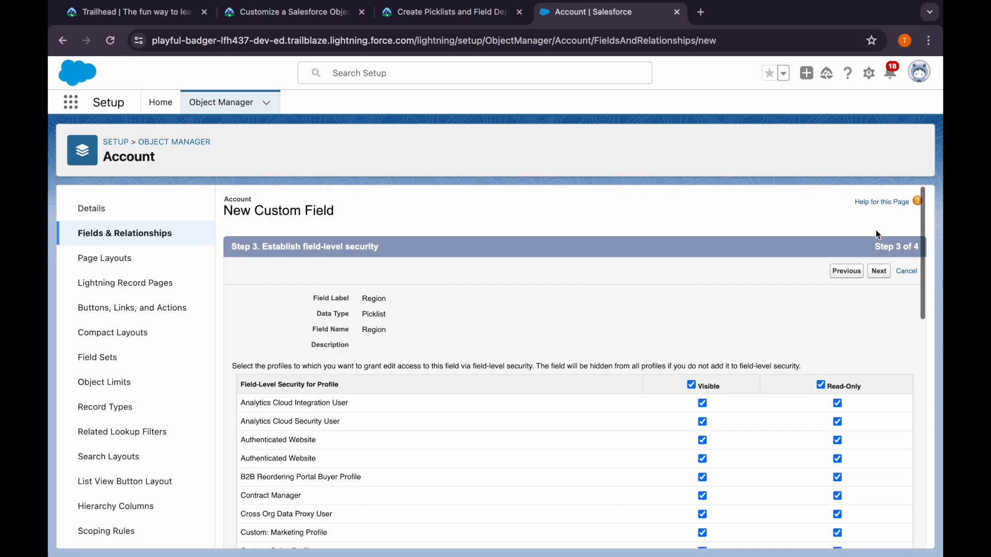
click(877, 271)
click(852, 516)
Following the Trailhead instructions, set up a new Account picklist field labelled Zone whose values are entered on separate lines
click(407, 16)
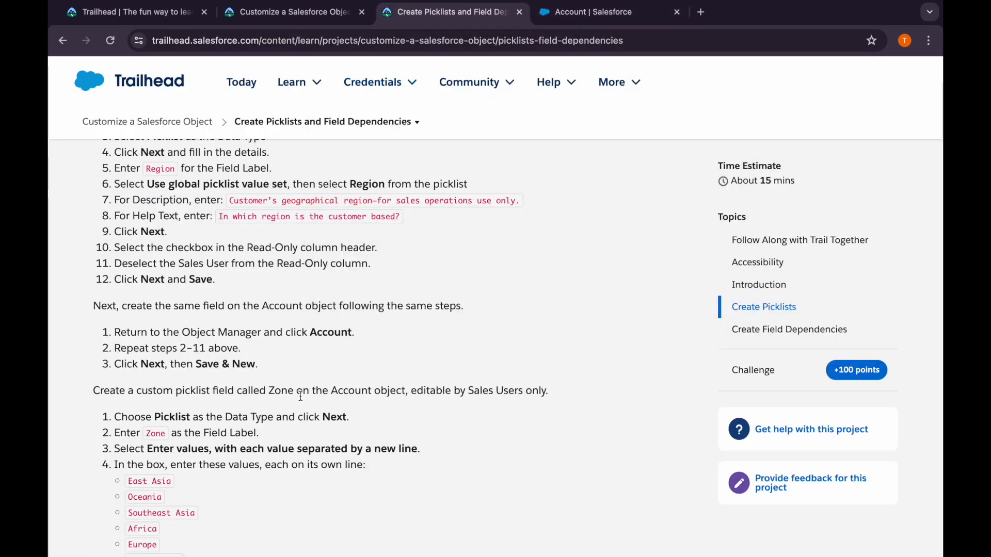
scroll(300, 396, down, 2)
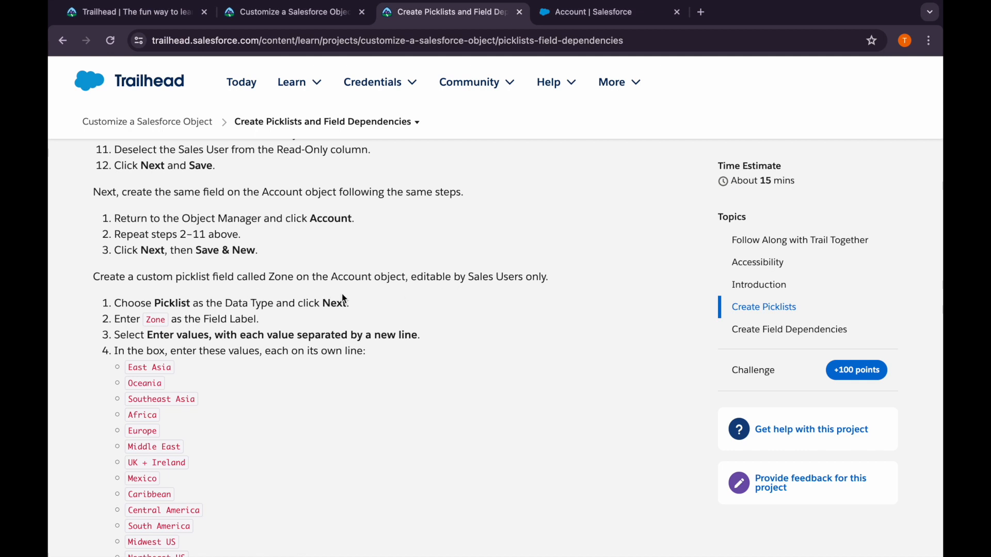
double_click(155, 321)
click(609, 11)
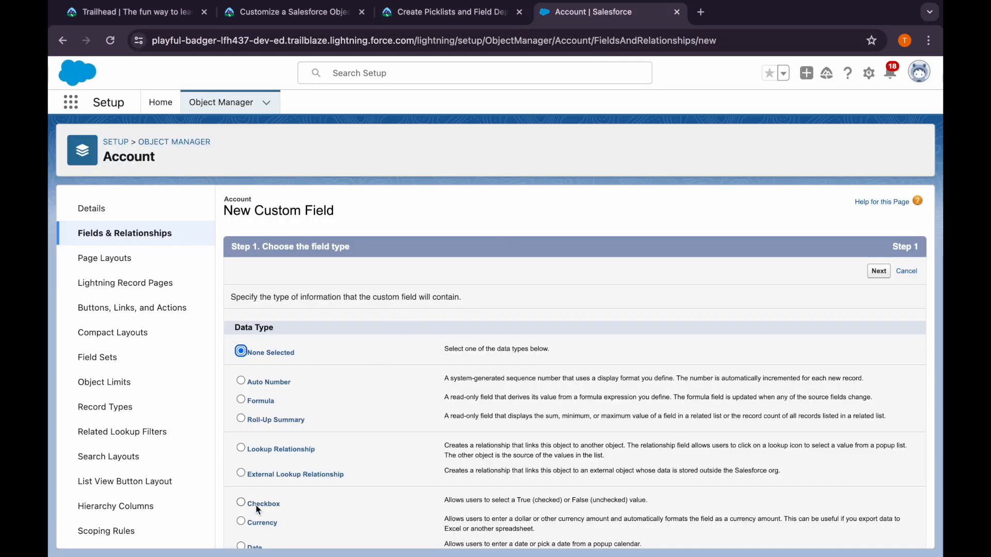
scroll(252, 513, down, 5)
click(241, 457)
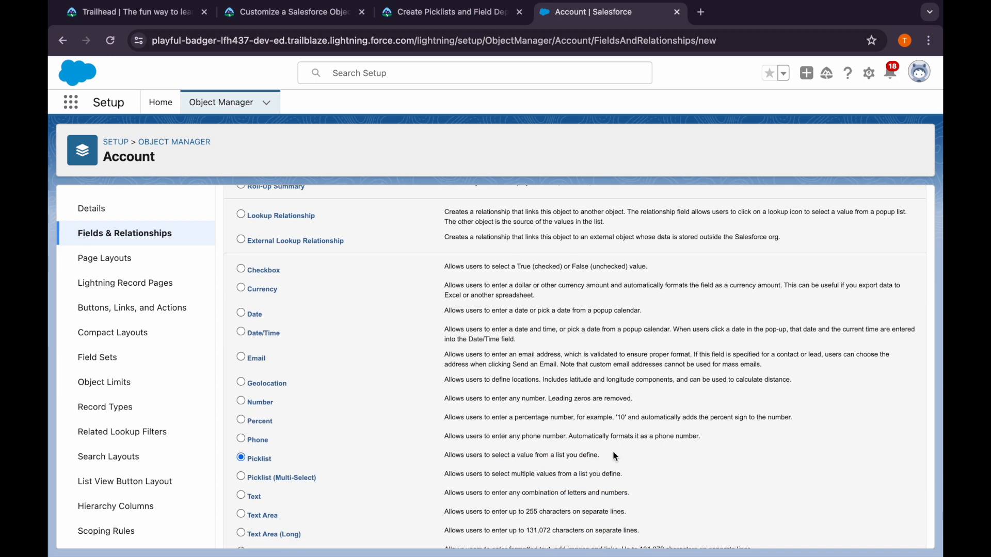
scroll(434, 444, up, 5)
click(878, 271)
text(Zone)
click(366, 350)
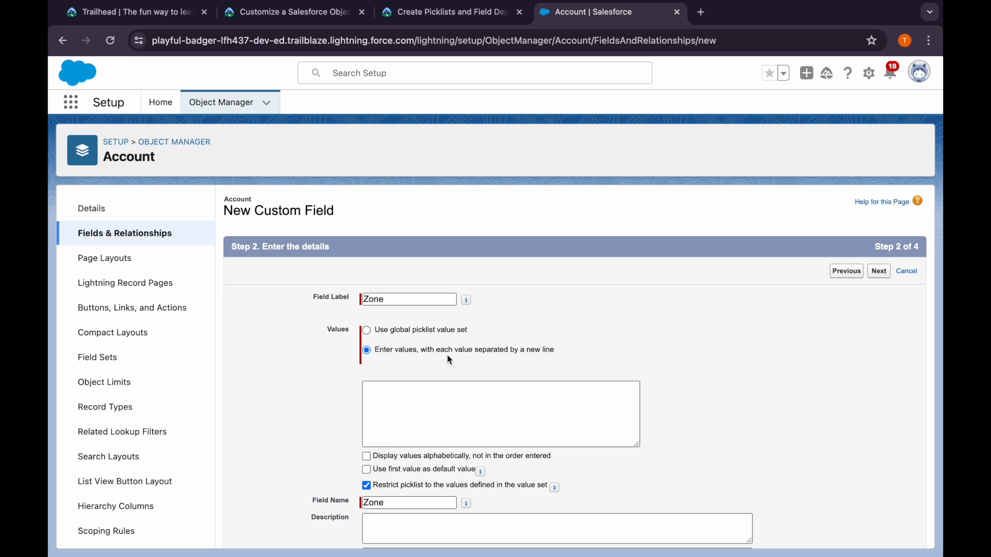
Copy the Trailhead list of zones, from East Asia to East Coast, into the Zone field's values
click(408, 16)
scroll(269, 375, down, 2)
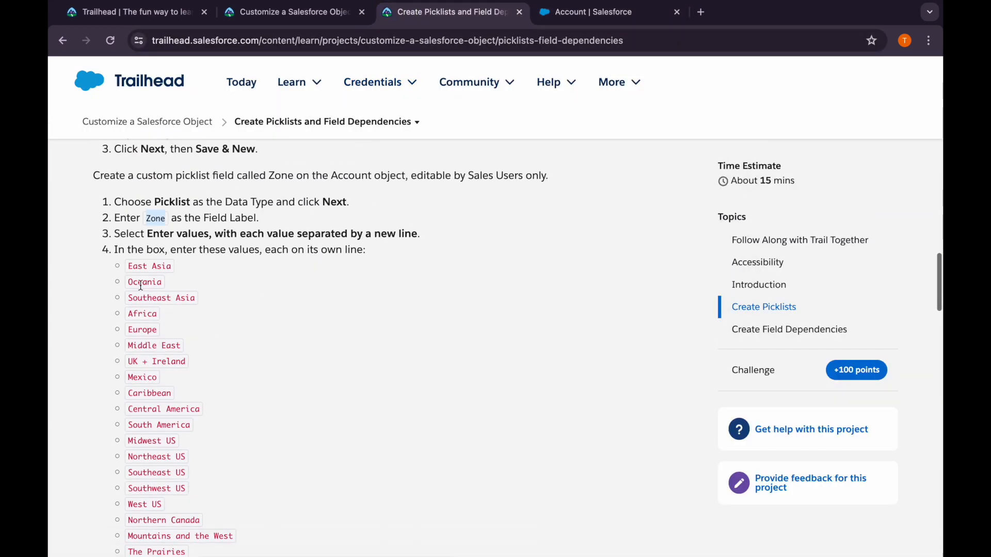
drag(126, 265, 184, 398)
key(ctrl+c)
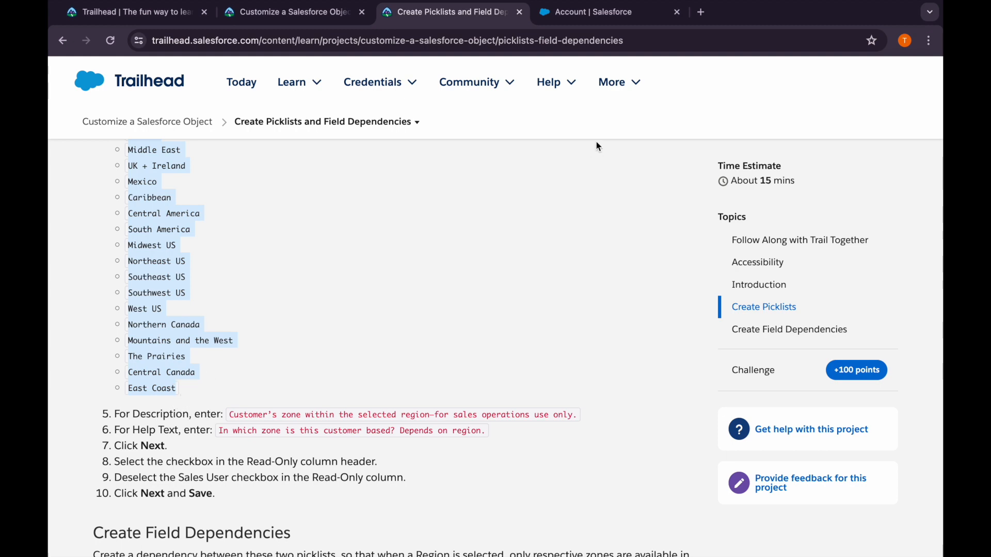
click(568, 14)
click(434, 404)
key(ctrl+v)
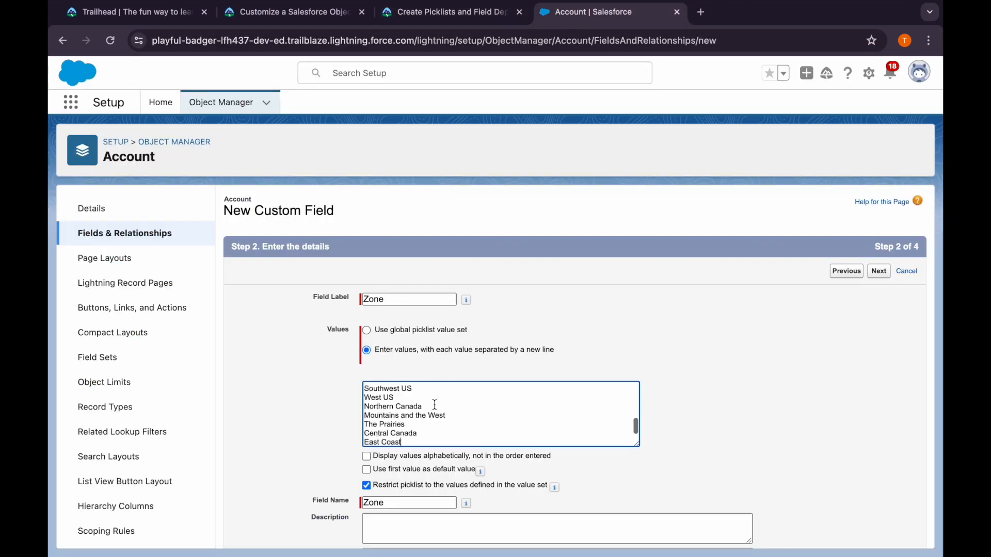
Copy the Trailhead description "Customer's zone within the selected region—for sales operations use only." into the Zone field
click(442, 12)
scroll(293, 398, down, 2)
drag(231, 335, 577, 344)
key(ctrl+c)
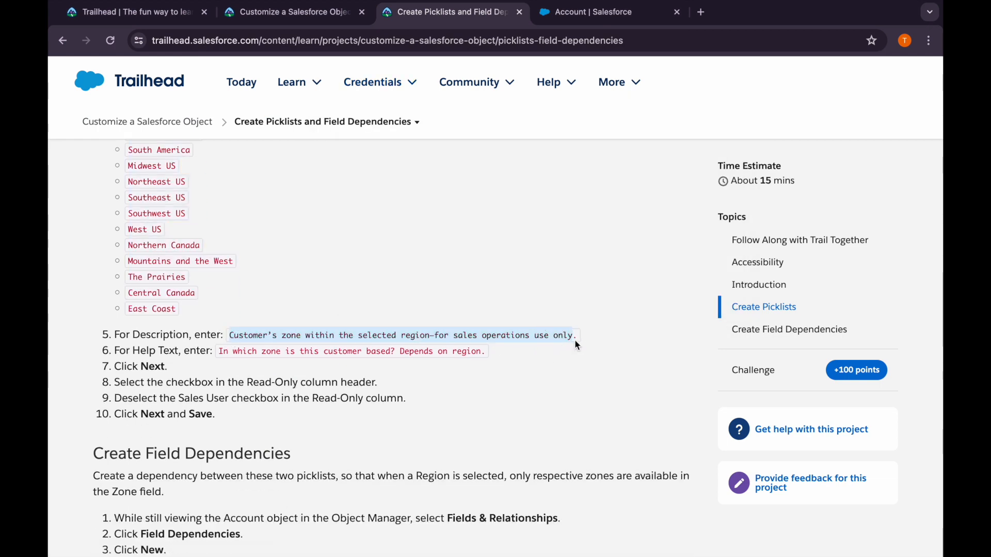
click(571, 14)
scroll(457, 349, down, 4)
click(460, 363)
key(ctrl+v)
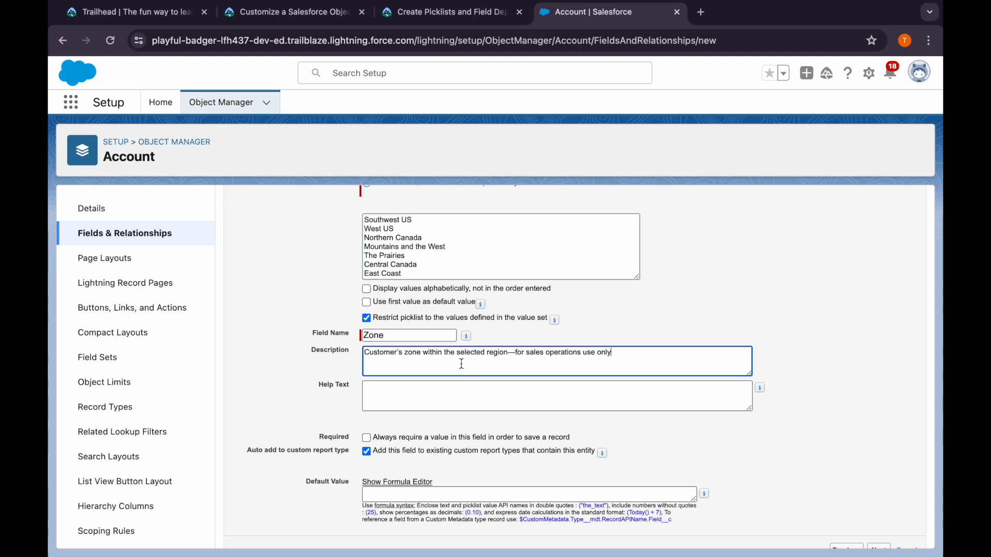
Copy the Trailhead help text "In which zone is this customer based? Depends on region." into the Zone field
click(435, 8)
drag(218, 354, 488, 357)
key(ctrl+c)
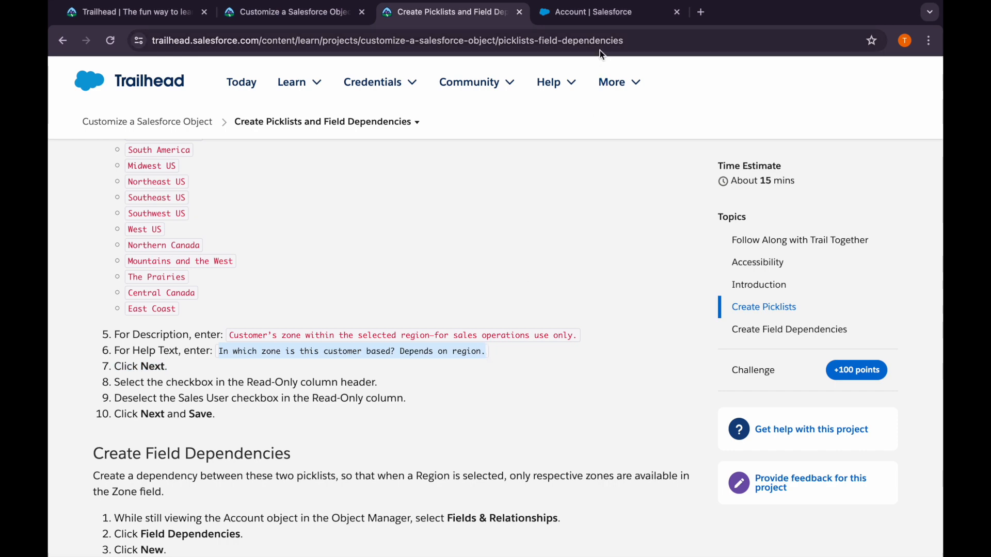
click(593, 12)
click(433, 384)
key(ctrl+v)
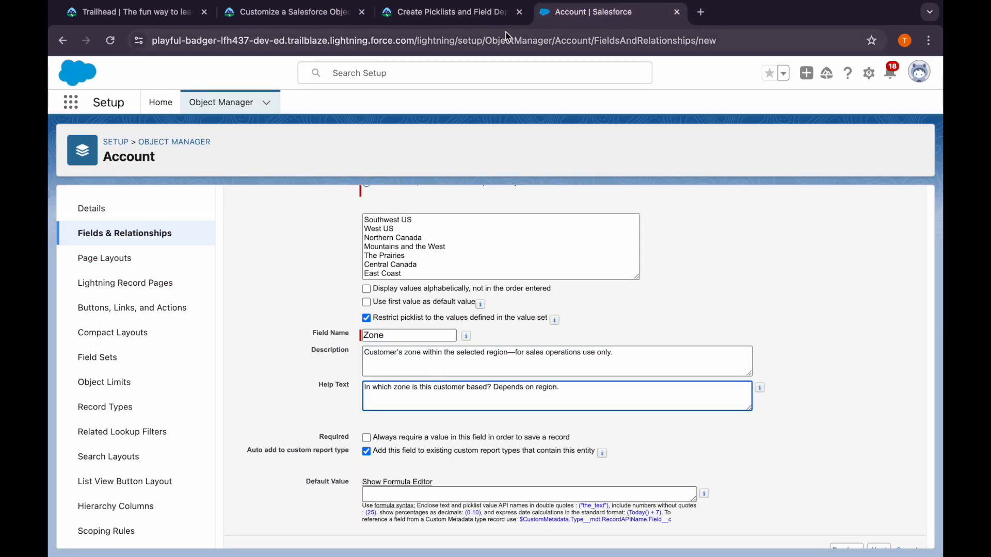
Make the Zone field read-only for every profile except Sales User, as Trailhead instructs, and save the new field
click(472, 14)
scroll(305, 419, down, 2)
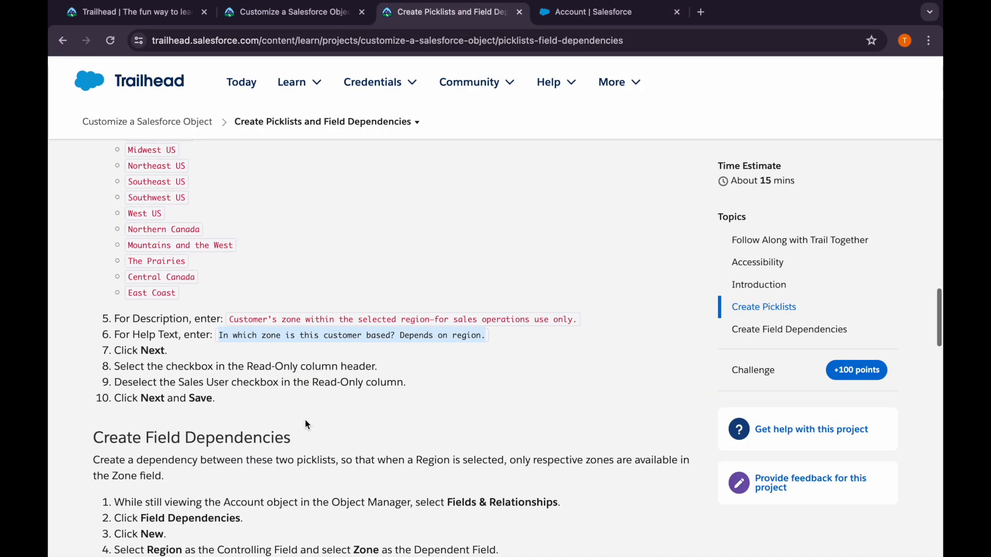
click(575, 16)
scroll(567, 362, down, 1)
click(879, 535)
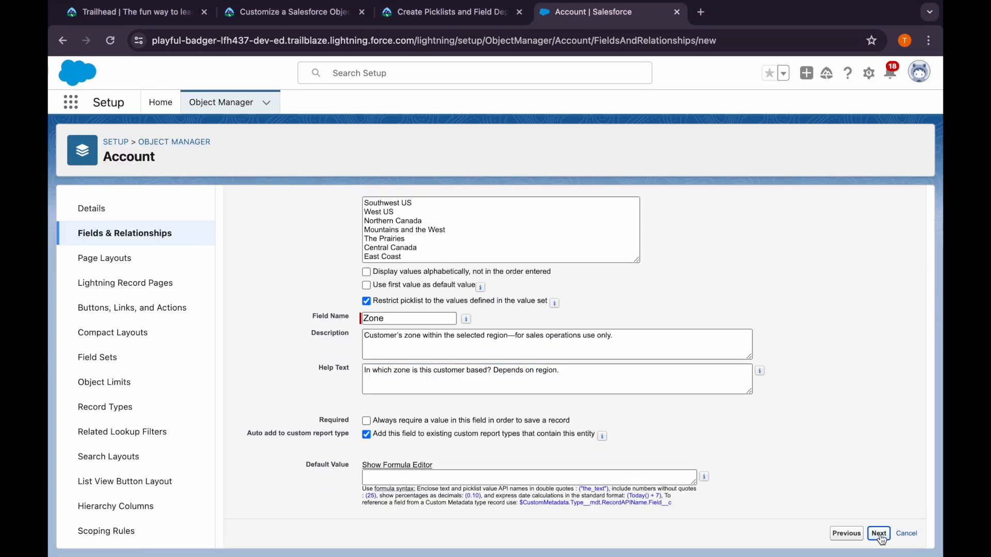
click(820, 386)
scroll(819, 385, down, 10)
click(703, 364)
click(837, 365)
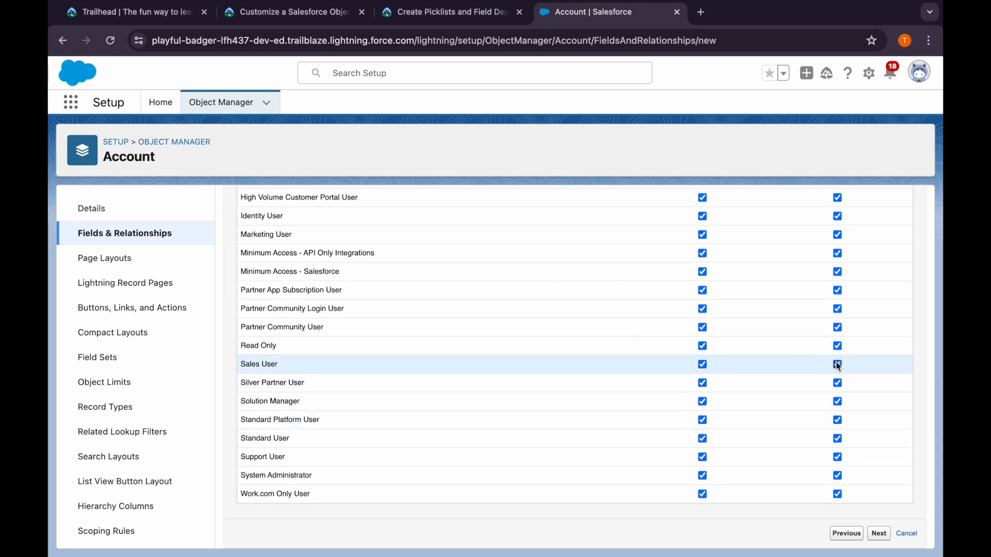
click(837, 365)
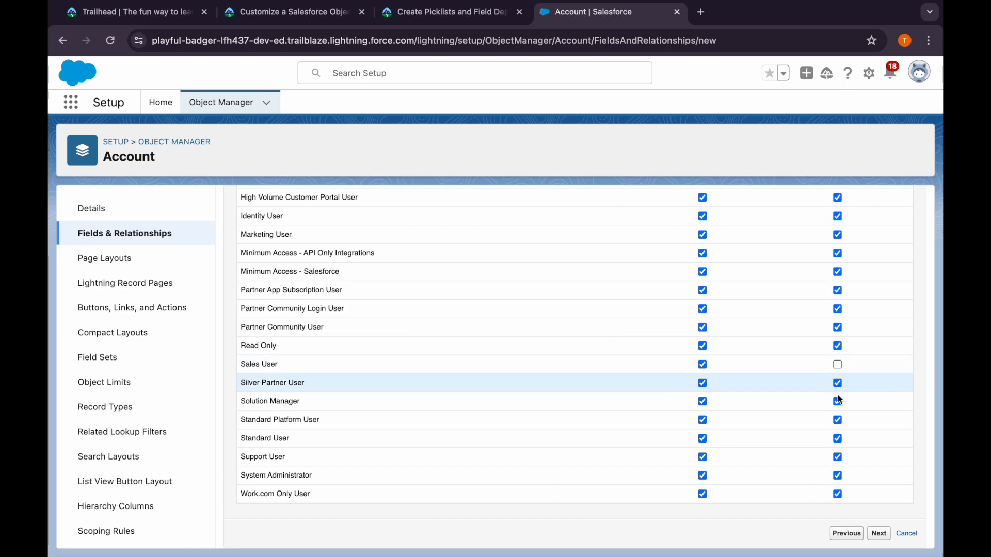
click(879, 534)
click(877, 272)
Read the Trailhead instructions for creating field dependencies, and open the Account object's field dependencies
click(467, 13)
scroll(287, 420, down, 1)
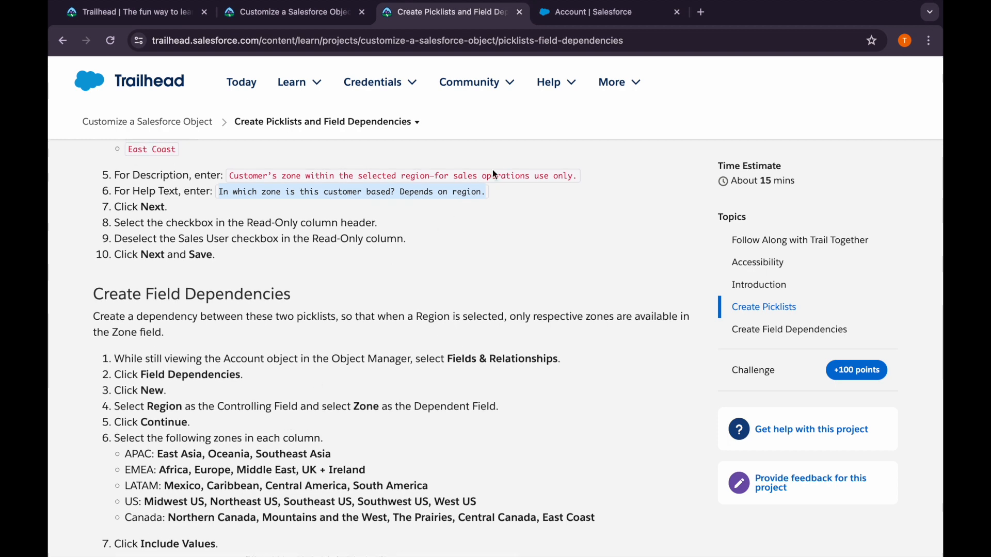
click(582, 15)
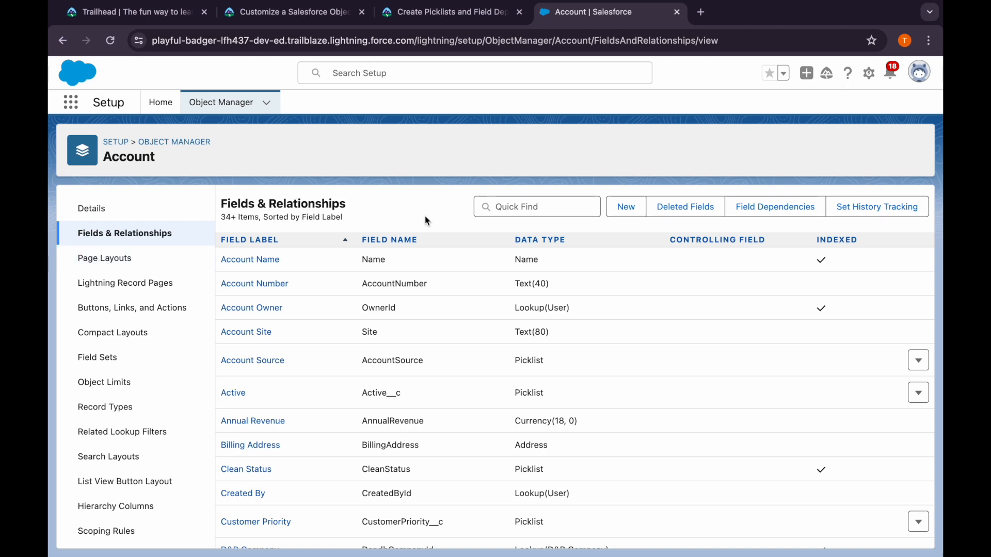
click(766, 206)
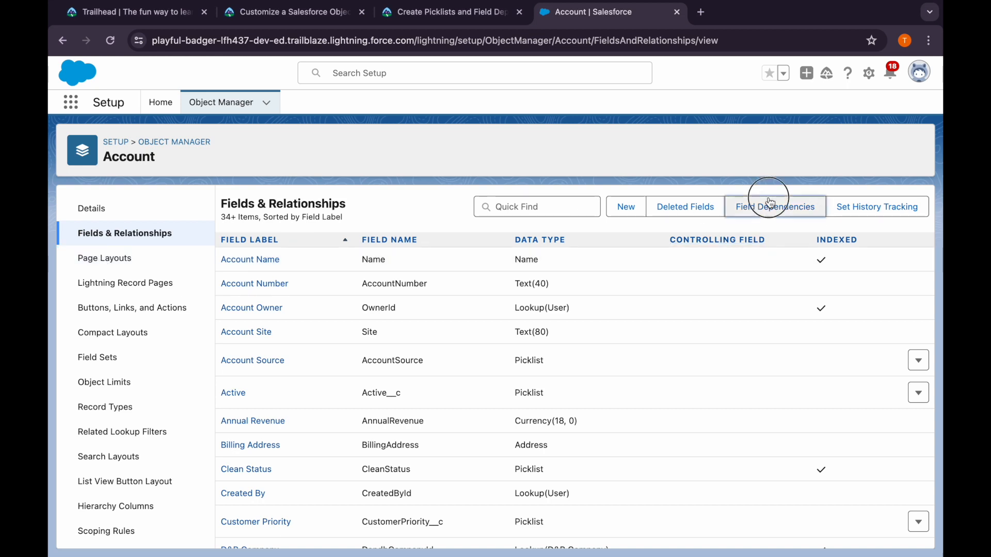
Check Trailhead's Create Field Dependencies instructions and start a new field dependency on the Account object
click(467, 12)
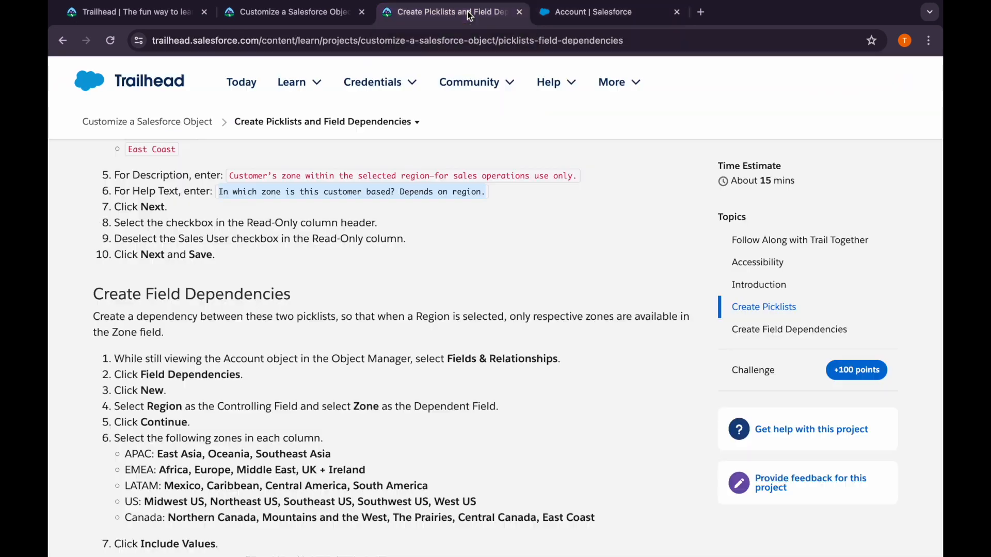
scroll(226, 431, down, 1)
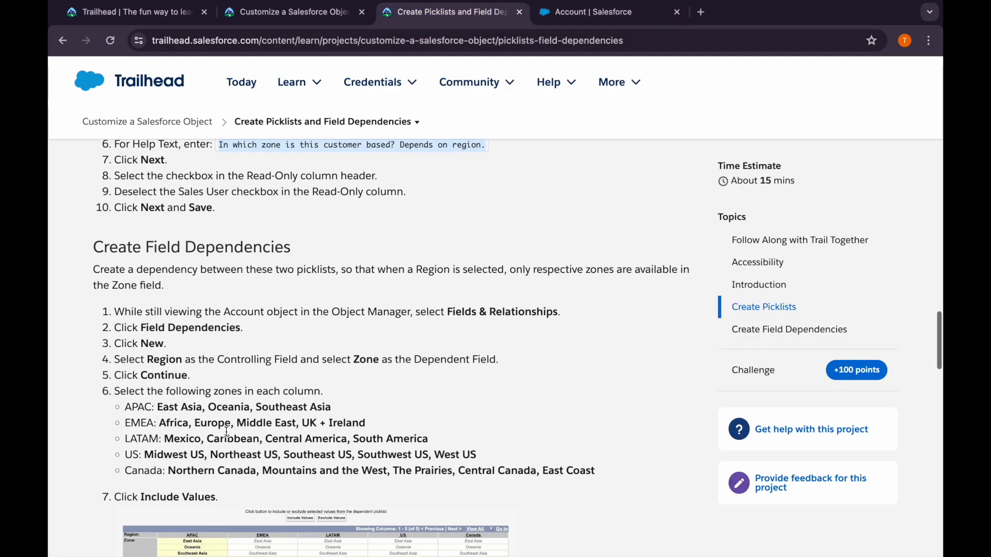
scroll(226, 432, down, 1)
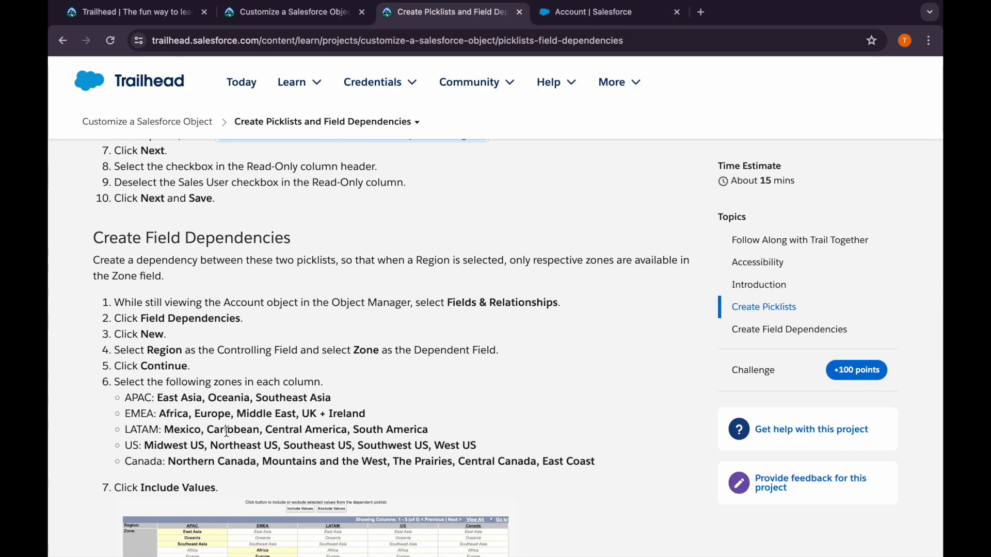
scroll(226, 432, up, 1)
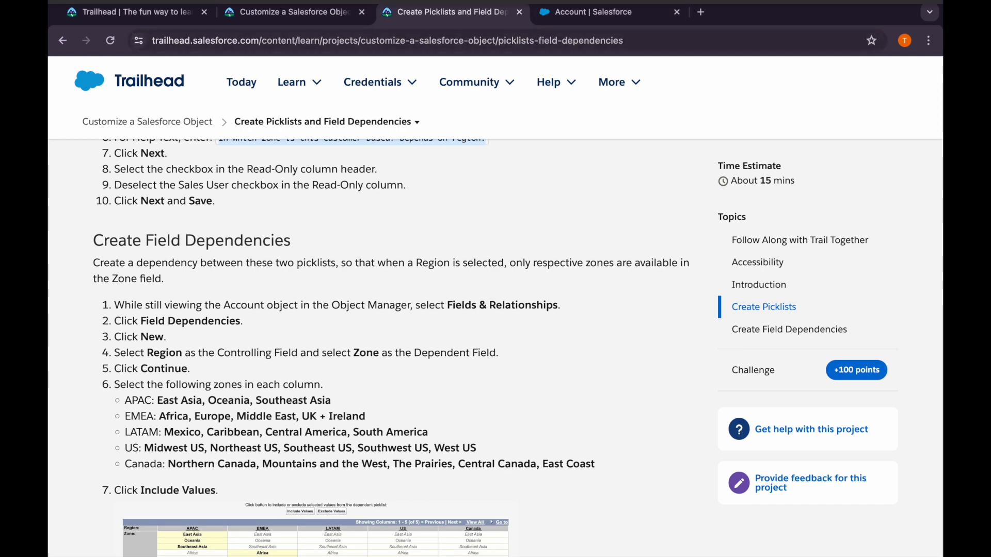
click(592, 16)
click(451, 255)
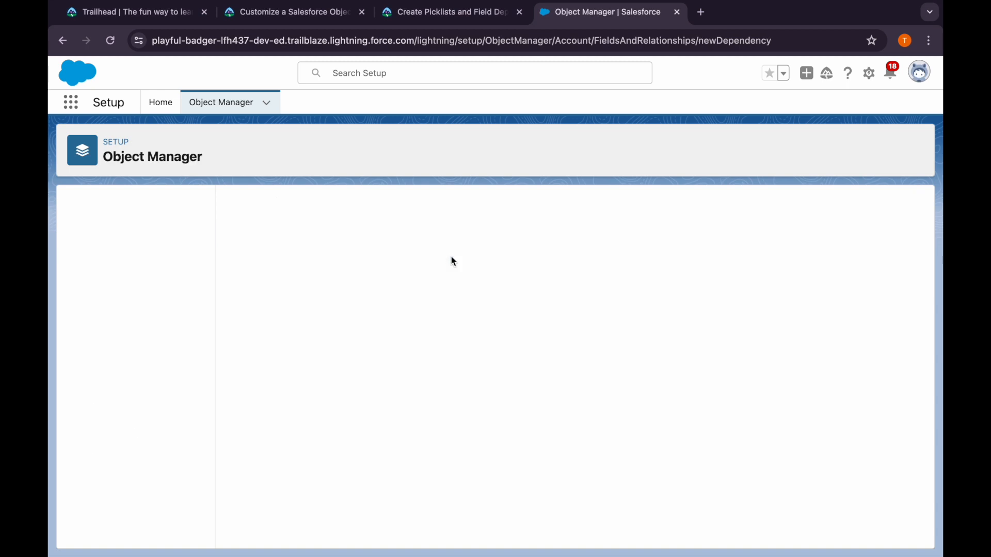
Set Region as the controlling field and Zone as the dependent field, and continue to the dependency matrix
click(400, 339)
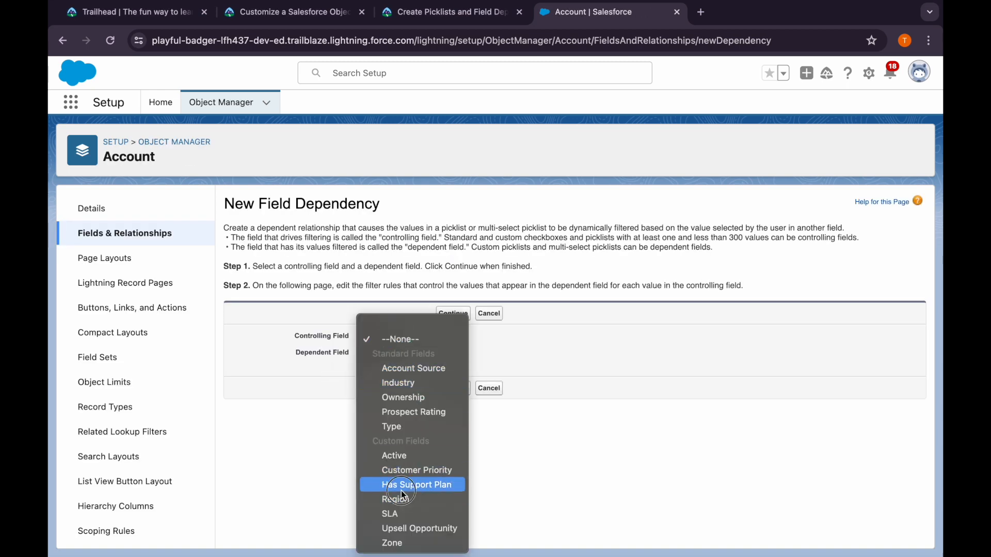
click(413, 485)
key(space)
click(400, 354)
click(402, 353)
click(398, 444)
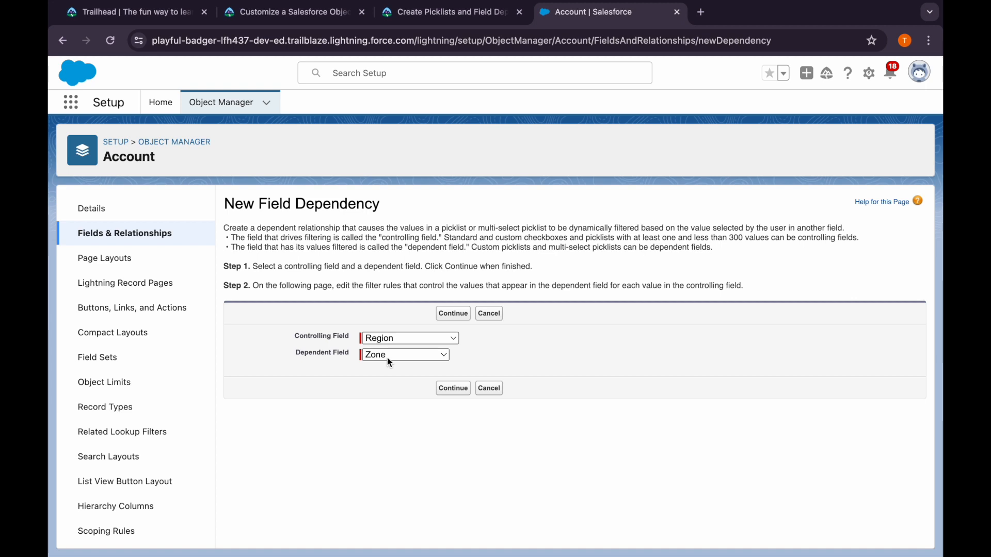
click(447, 390)
Review the Region–Zone matrix and compare it with Trailhead's list of zones for each region
scroll(336, 408, down, 3)
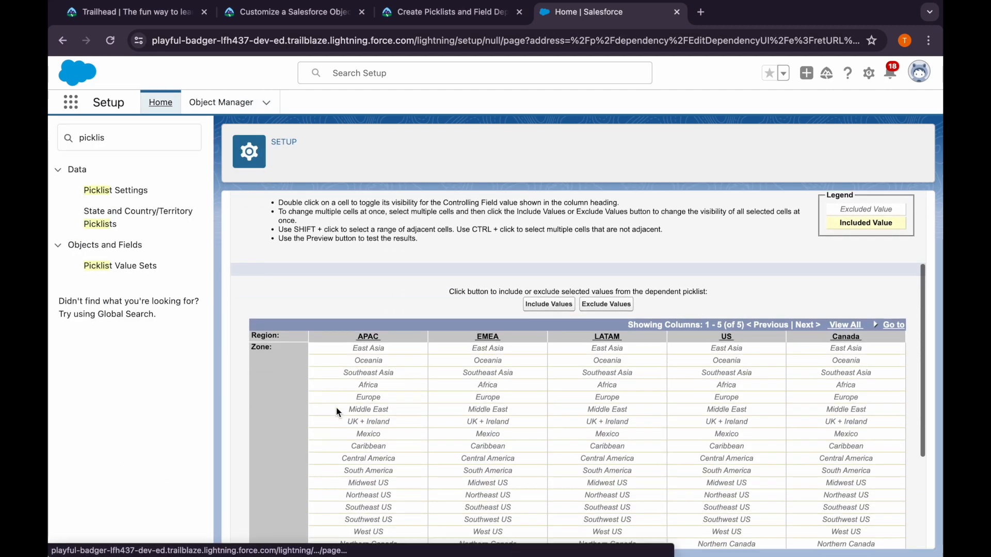
scroll(442, 456, down, 2)
scroll(442, 456, up, 1)
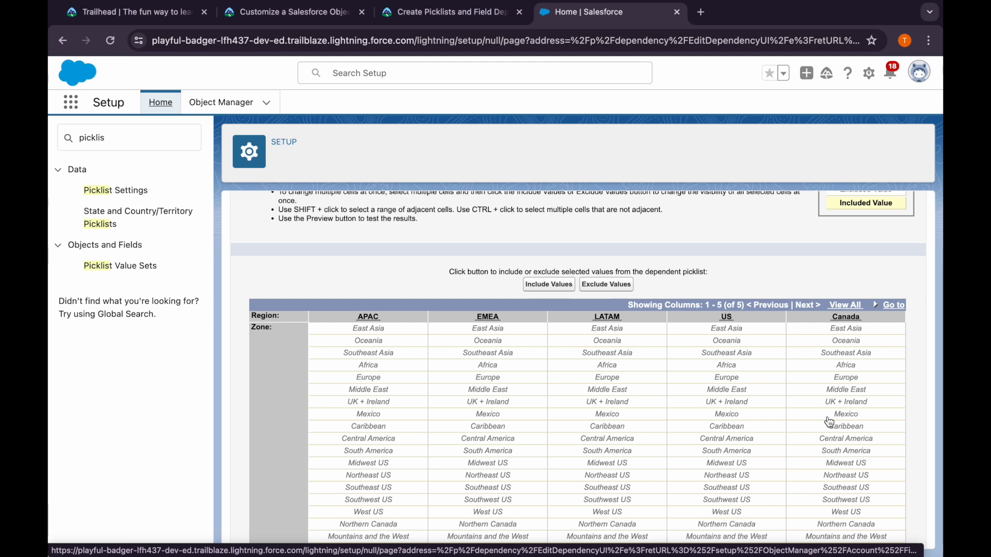
click(435, 15)
scroll(299, 395, down, 1)
scroll(300, 395, down, 1)
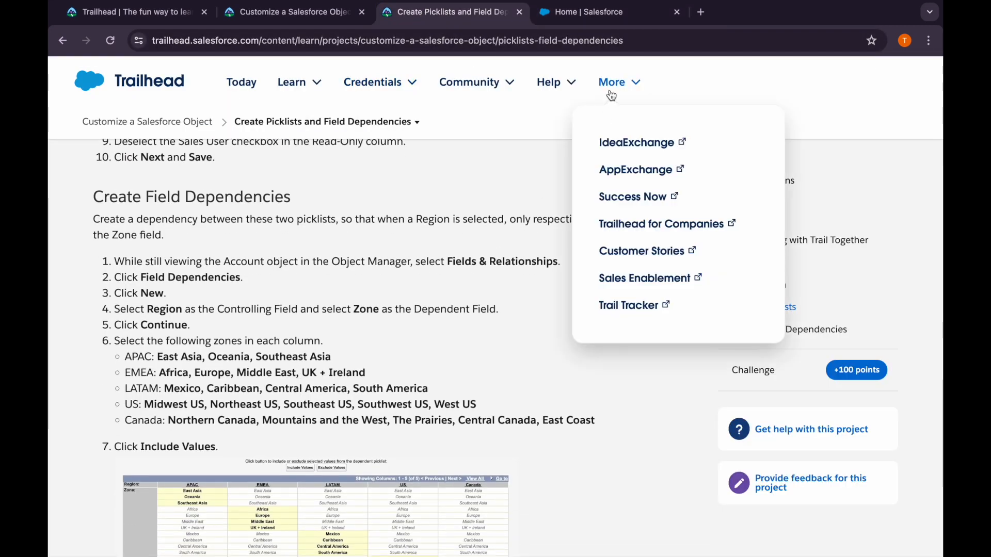
click(588, 12)
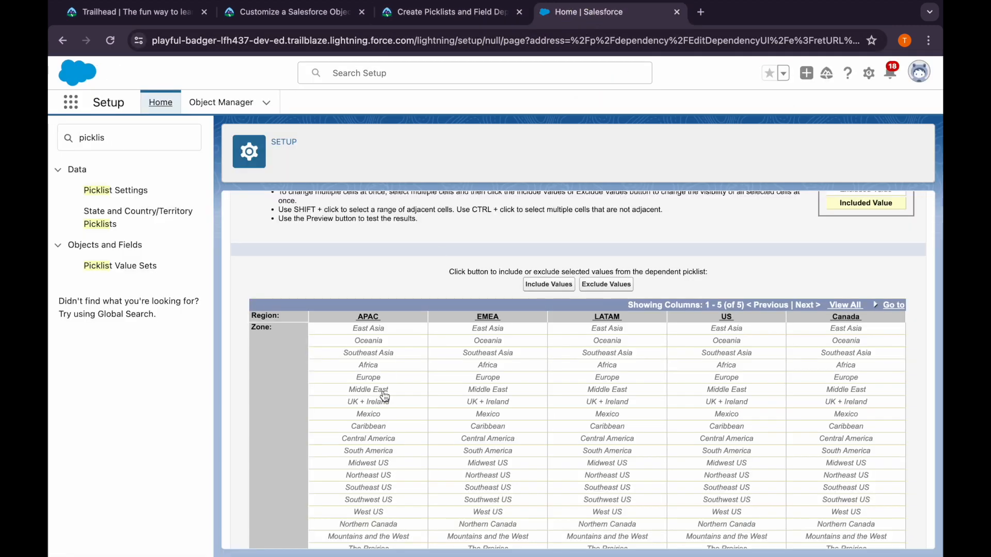
Include East Asia, Oceania and Southeast Asia as the zones for the APAC region
click(373, 340)
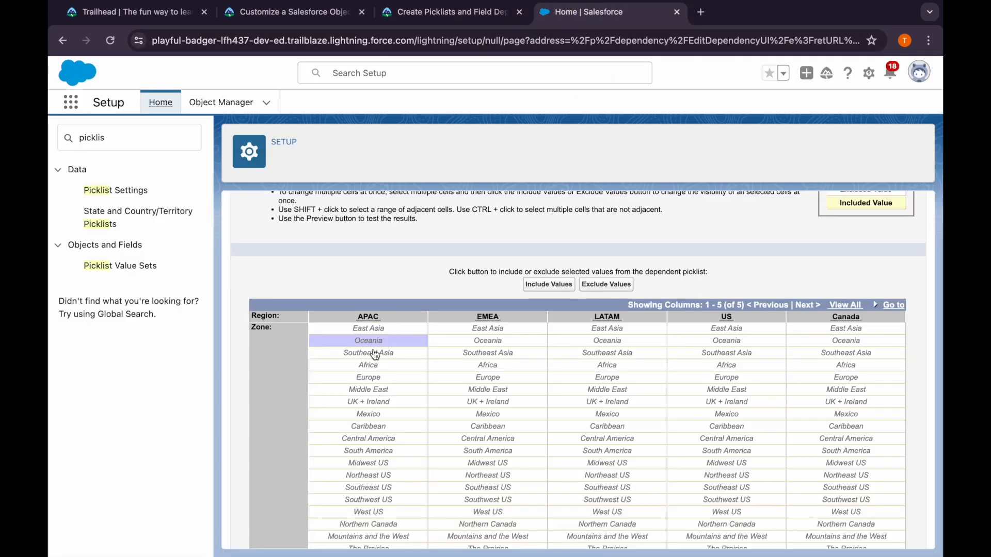
click(376, 354)
shift+click(384, 329)
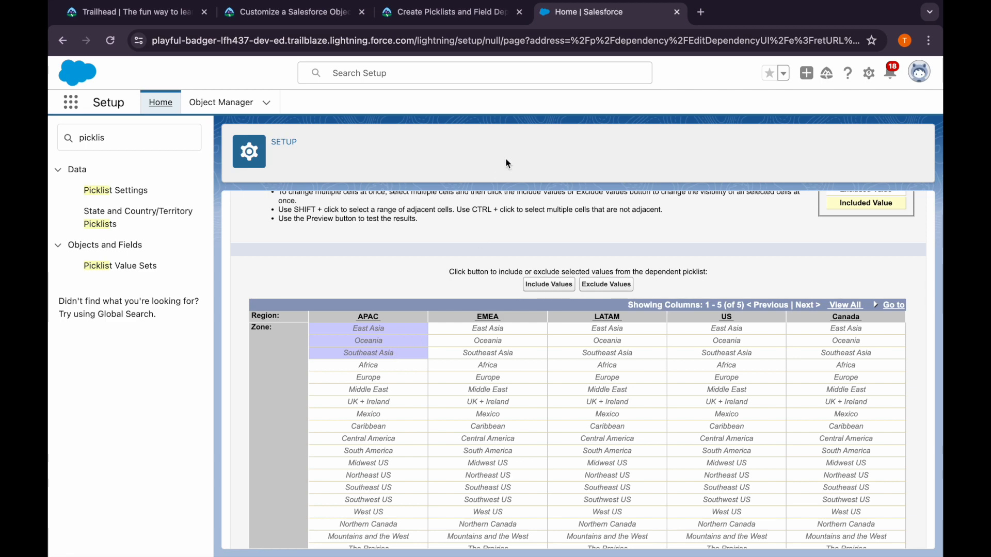
click(453, 22)
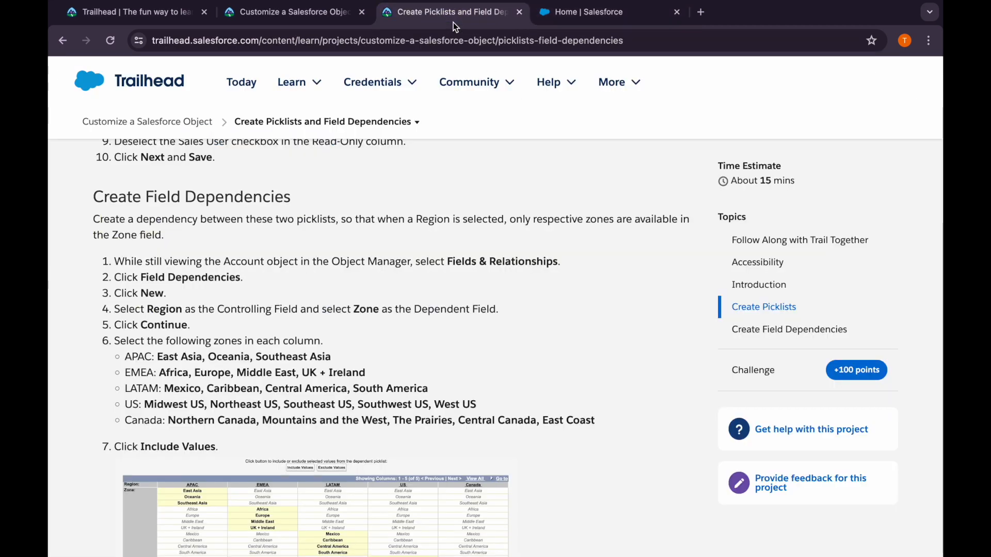
click(545, 19)
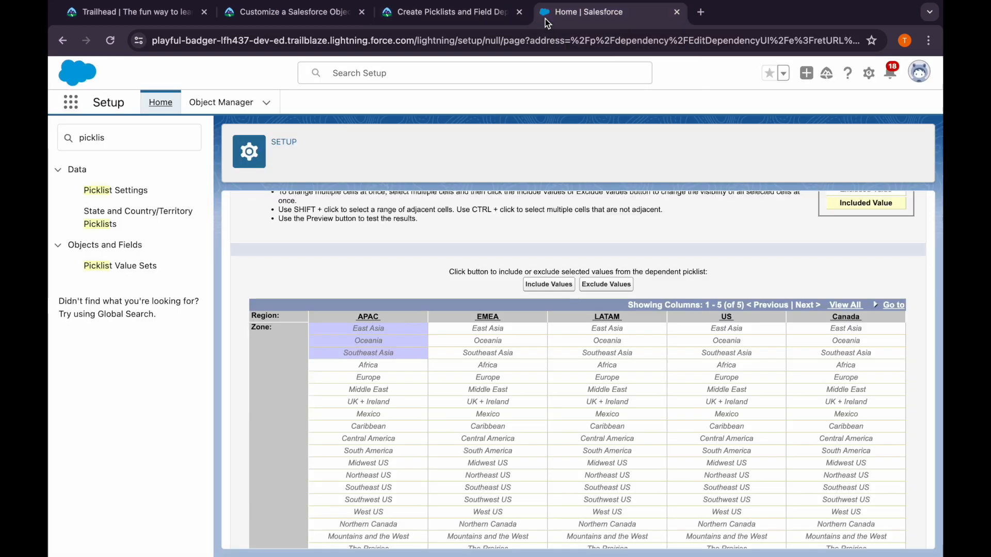
click(483, 367)
drag(381, 331, 387, 354)
scroll(387, 354, down, 3)
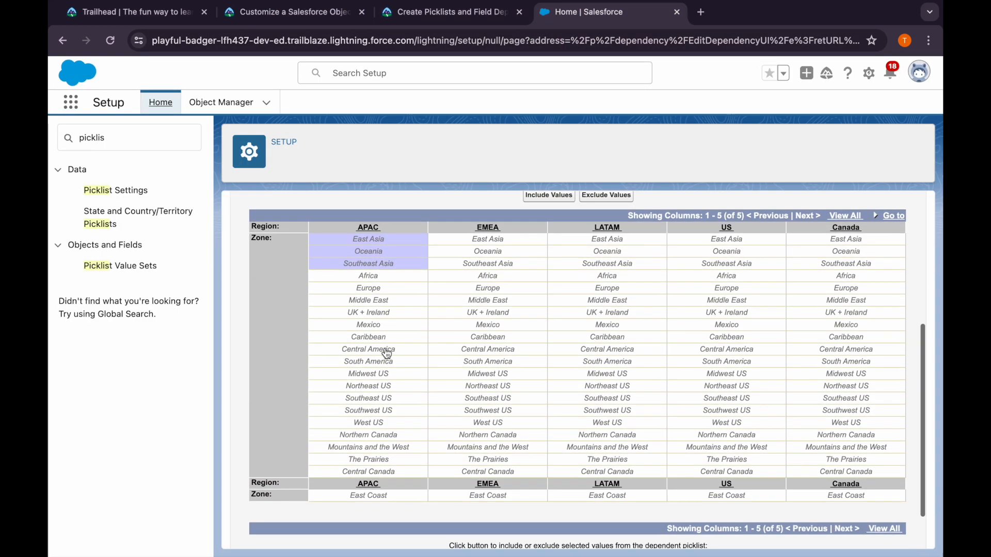
scroll(387, 354, down, 2)
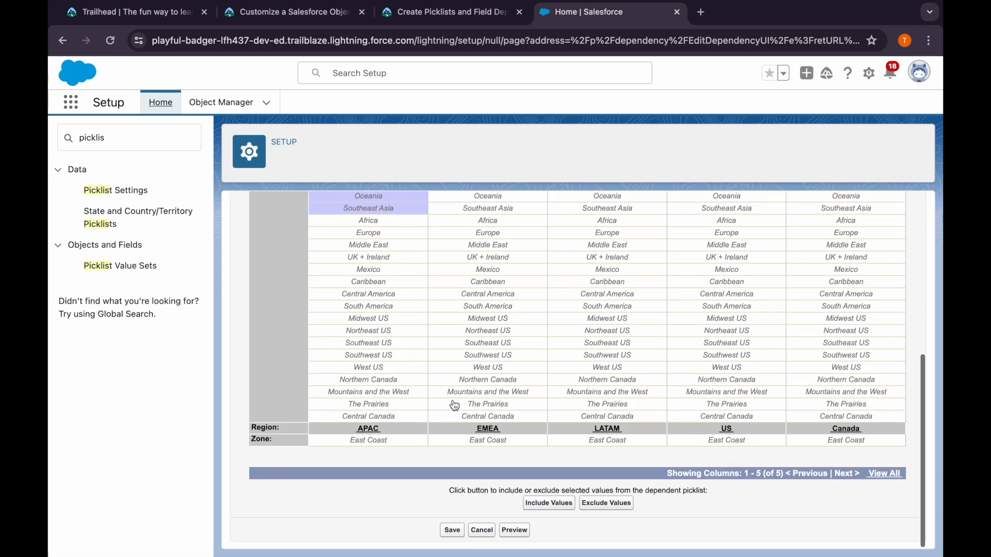
click(551, 504)
Include Africa, Europe, Middle East and UK + Ireland as the zones for the EMEA region
scroll(480, 346, up, 5)
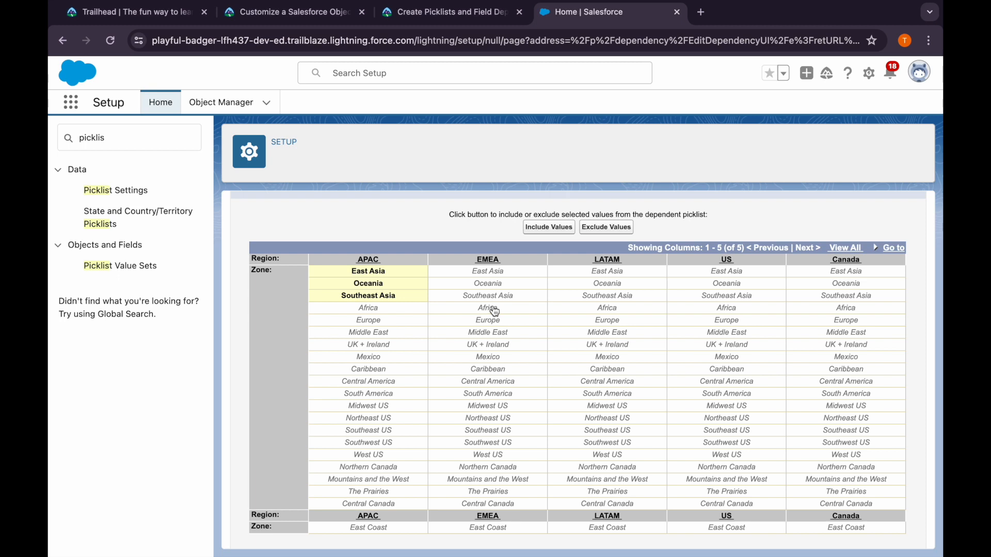
click(489, 309)
drag(491, 330, 492, 346)
click(561, 236)
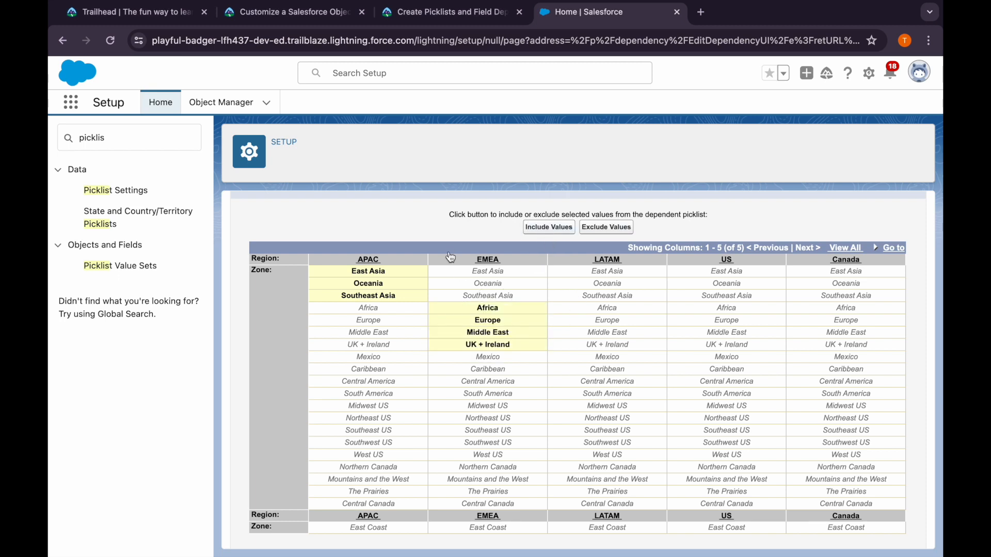
Include Mexico, Caribbean, Central America and South America for the LATAM region, following Trailhead's zone list
click(416, 13)
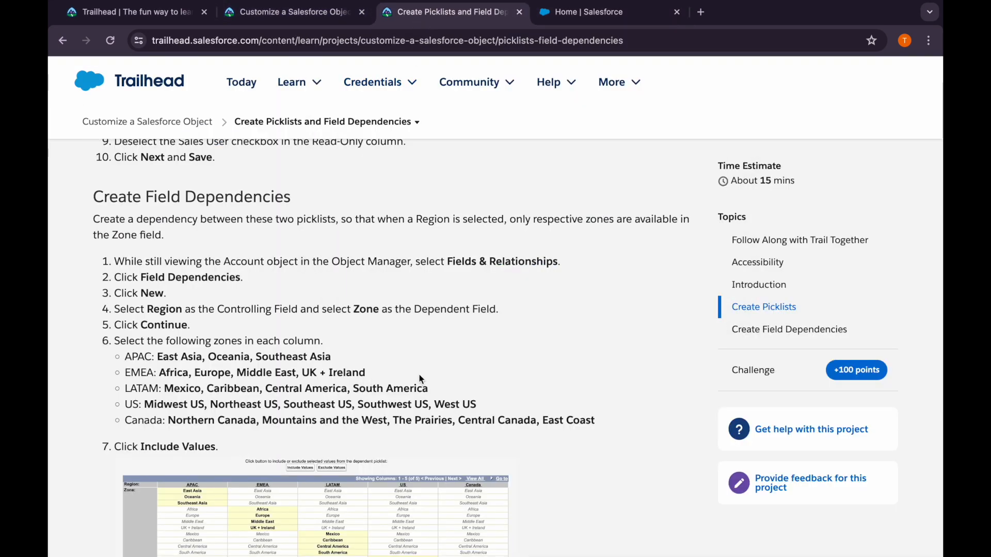
click(575, 13)
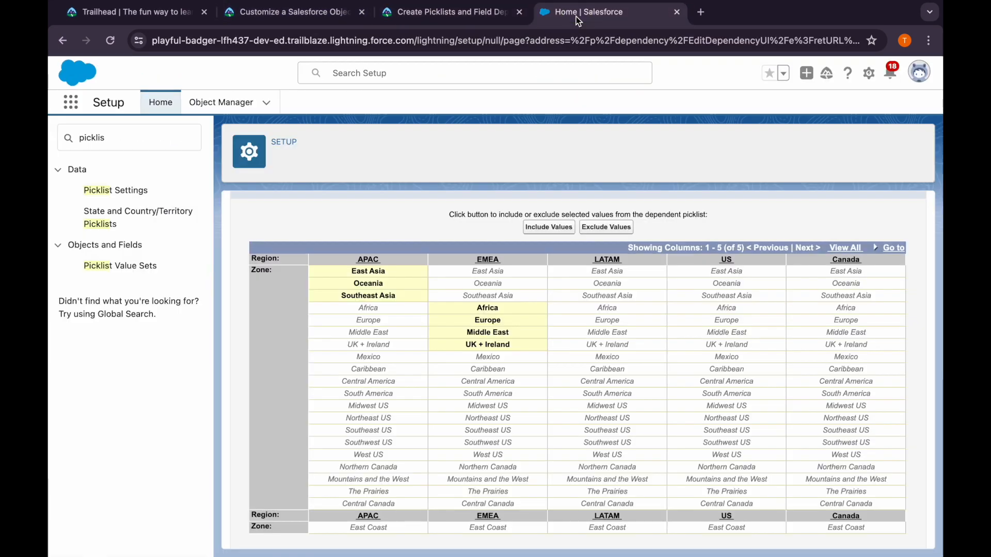
click(615, 358)
shift+click(607, 382)
shift+click(608, 393)
click(549, 228)
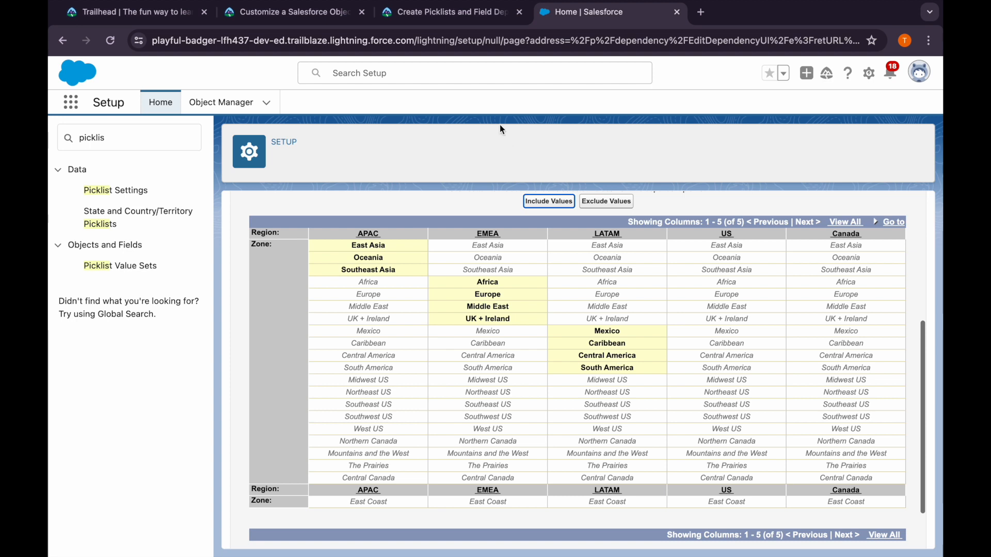
Include Midwest US, Northeast US, Southeast US, Southwest US and West US for the US region, checking against Trailhead
shift+click(732, 387)
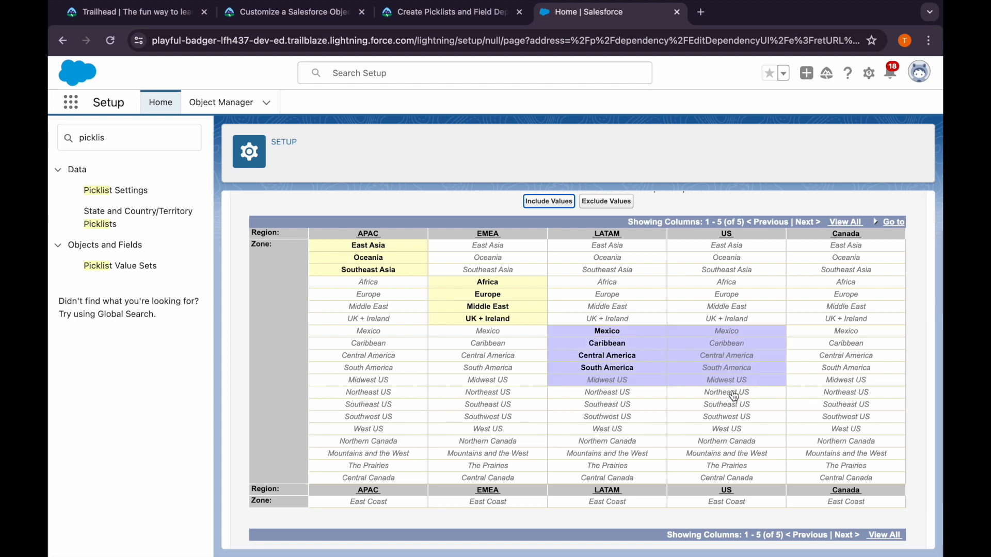
click(733, 384)
drag(731, 396, 731, 432)
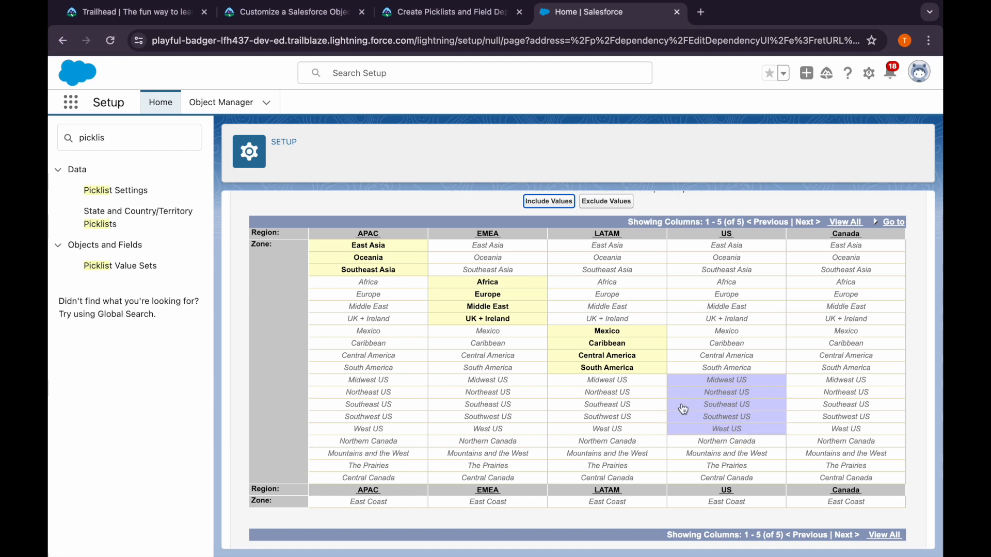
click(453, 13)
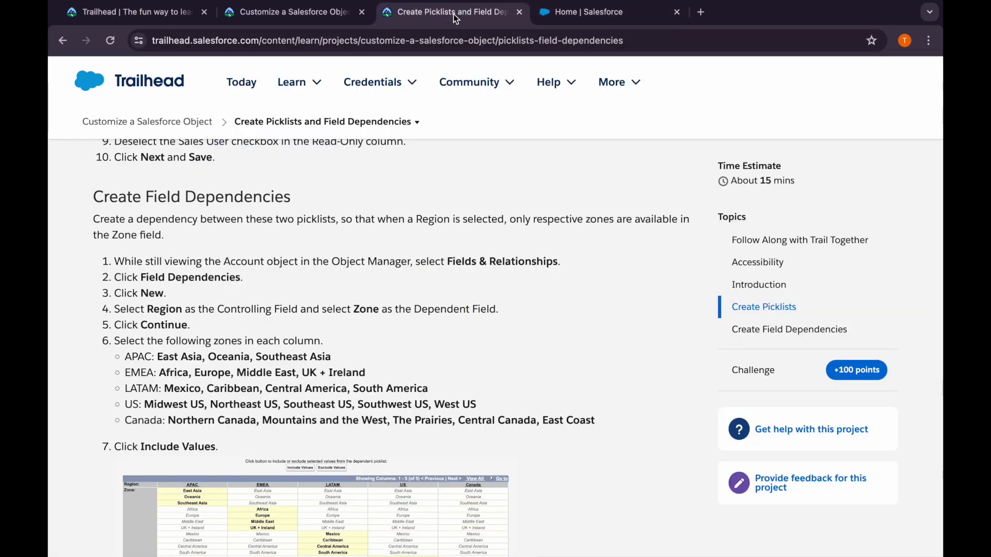
click(549, 15)
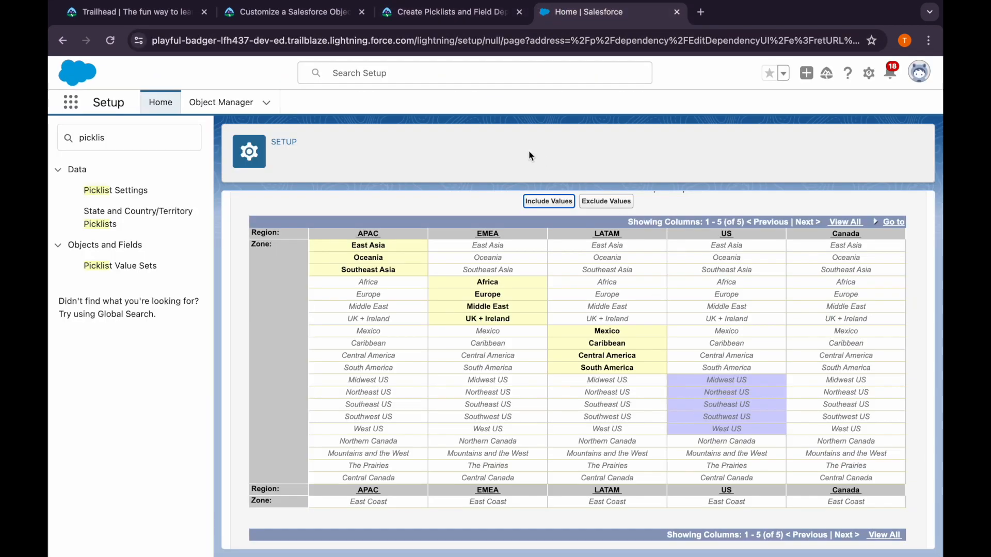
click(536, 206)
Include Northern Canada, Mountains and the West, The Prairies and Central Canada for the Canada region, and save the field dependency
scroll(927, 550, down, 2)
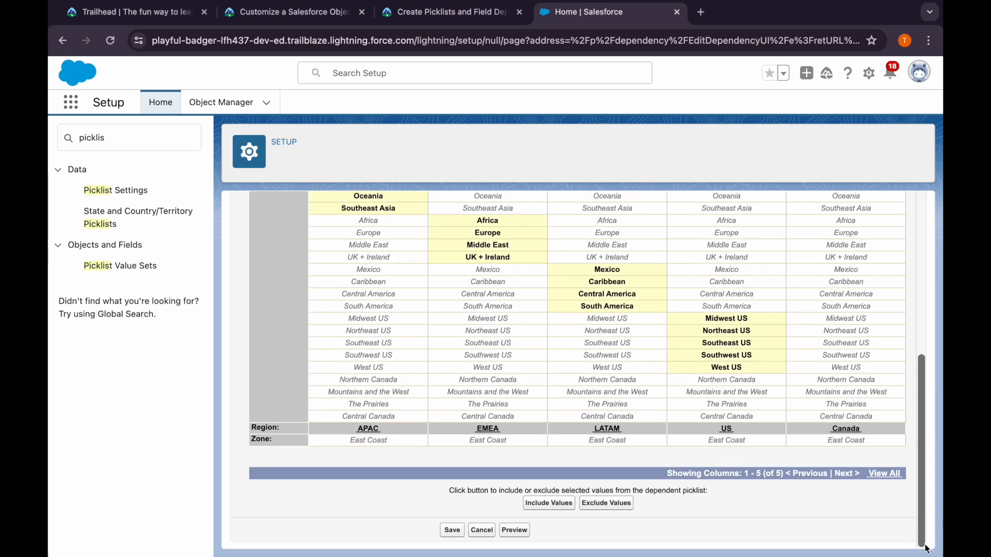
shift+click(843, 382)
drag(843, 383, 846, 419)
scroll(847, 419, up, 5)
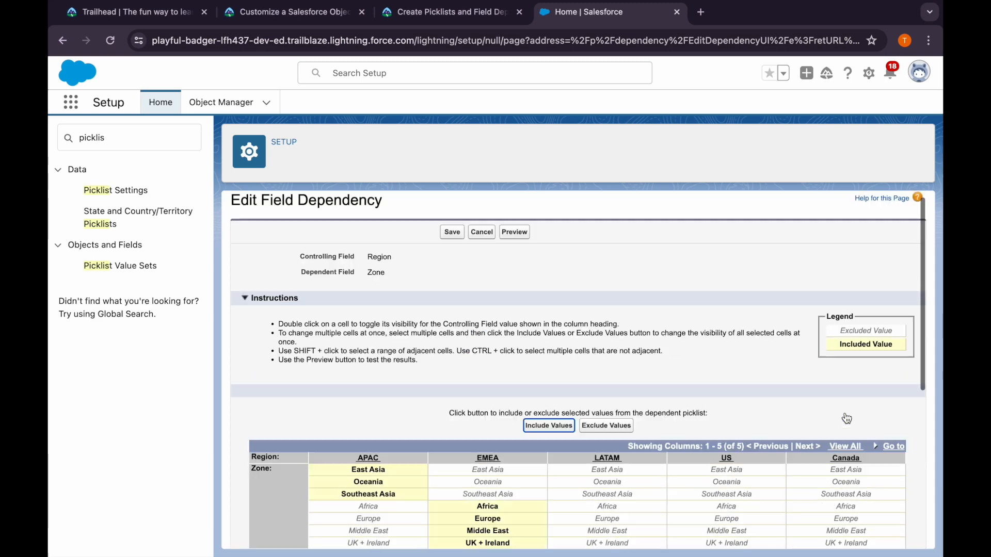
click(537, 437)
scroll(537, 437, down, 6)
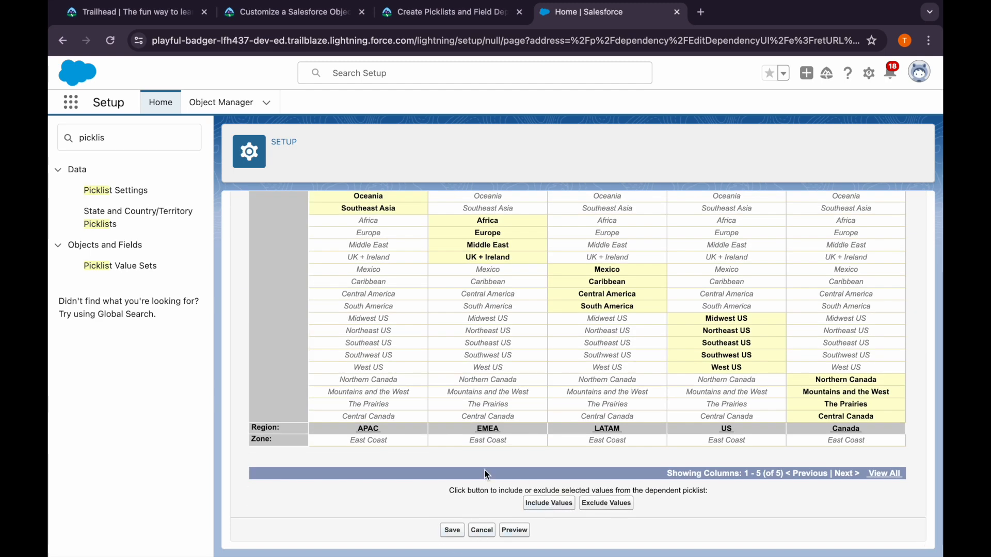
click(452, 530)
Read Trailhead's instructions for creating the Close Reason multi-select picklist on the Opportunity object
click(414, 15)
scroll(302, 380, down, 6)
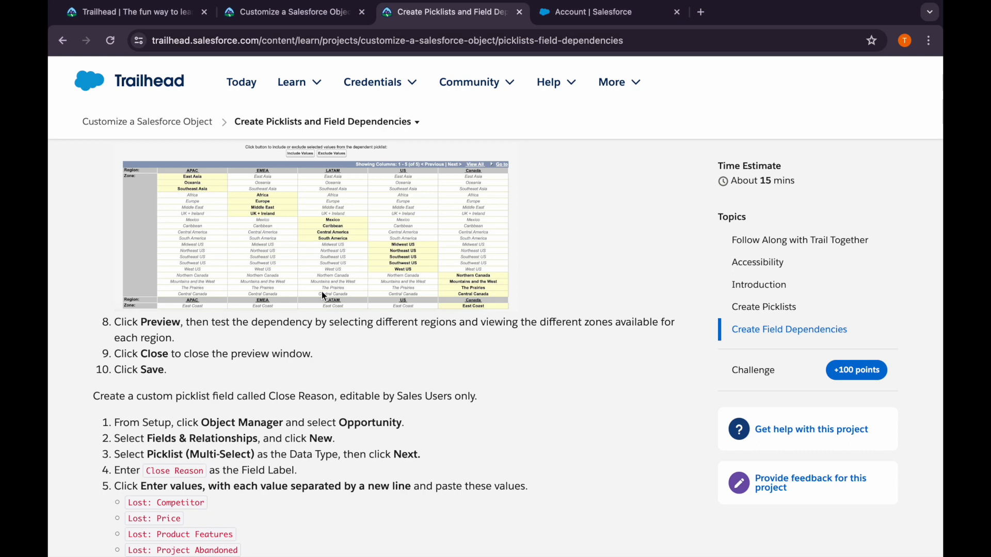
scroll(176, 350, down, 2)
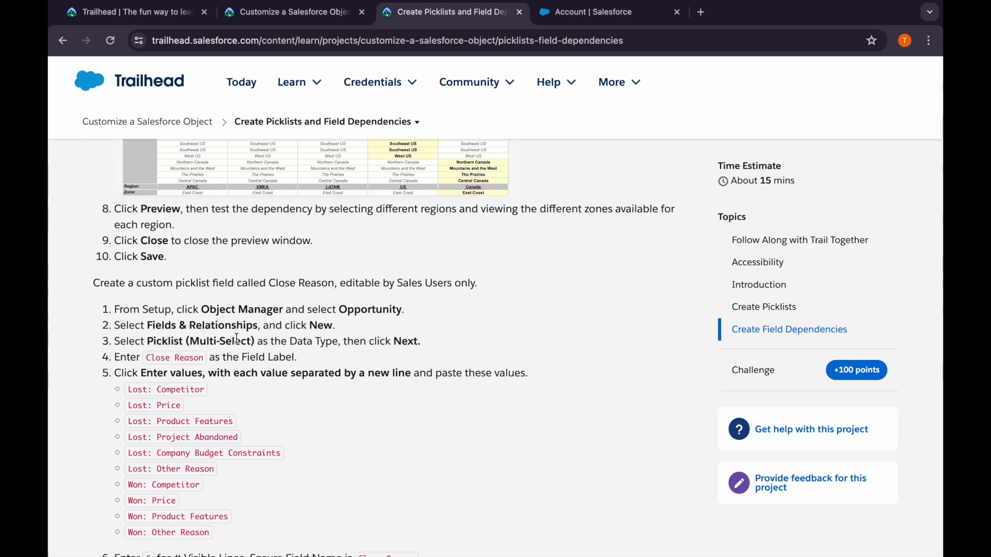
Copy the Close Reason label from Trailhead, and start a new custom field on the Opportunity object in Salesforce Setup
drag(203, 358, 146, 358)
key(super+c)
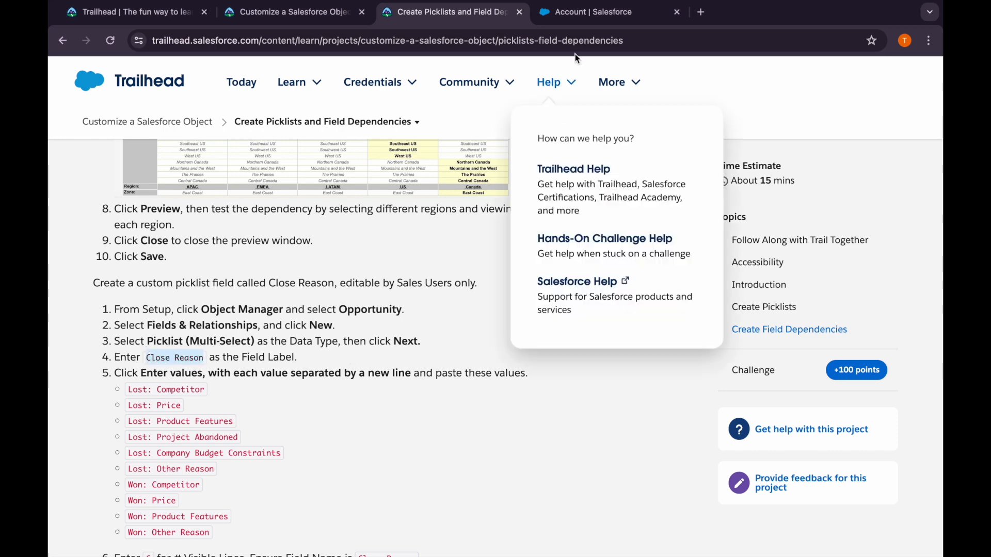
click(591, 13)
click(162, 143)
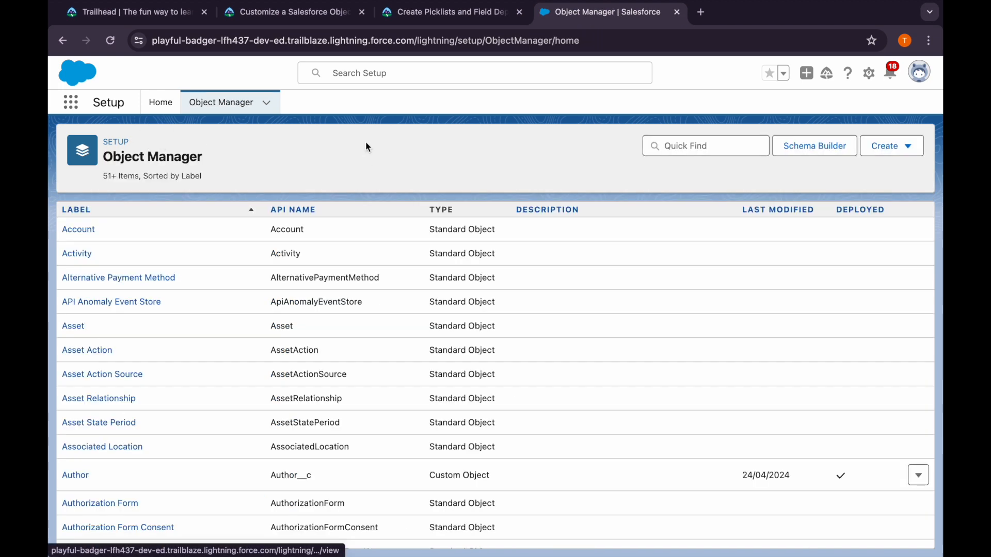
click(676, 145)
text(oppo)
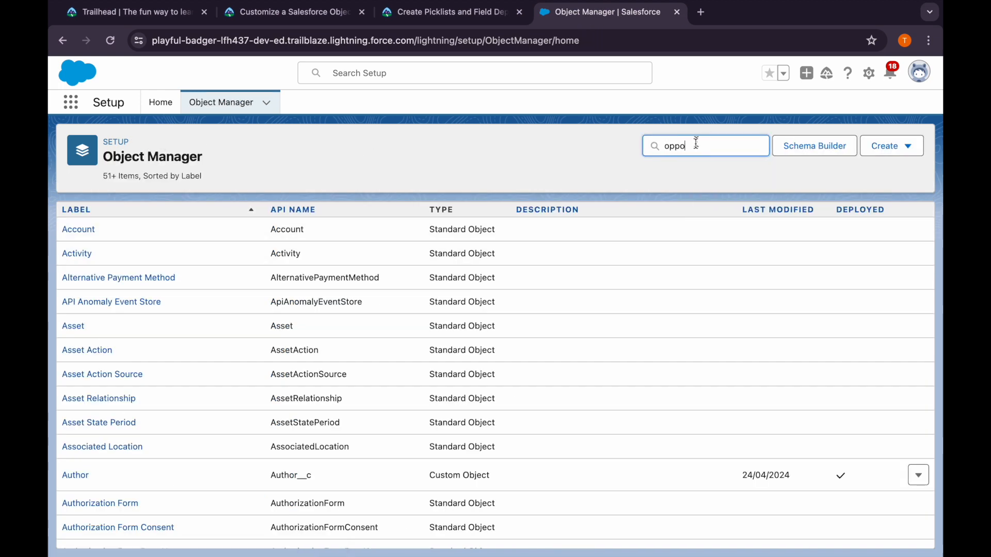
click(90, 230)
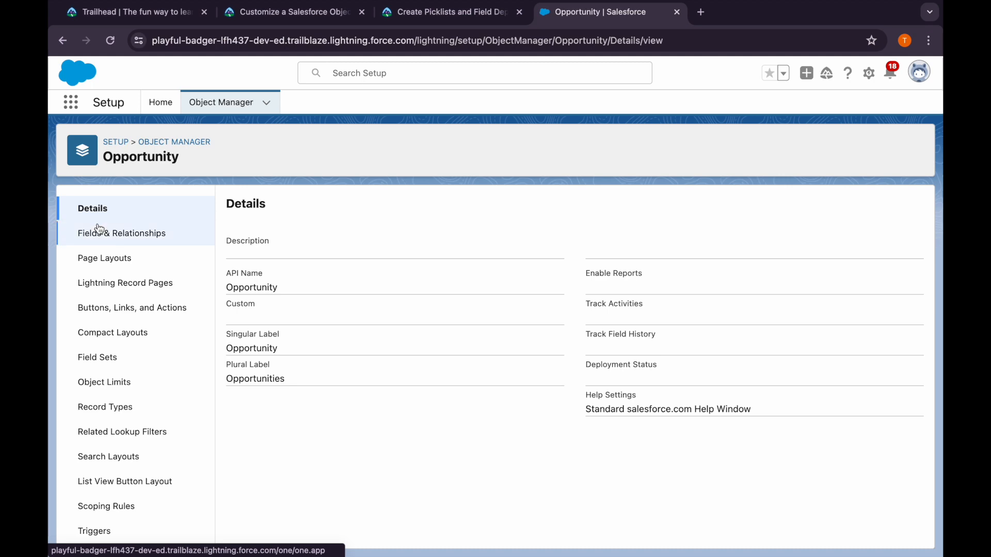
click(150, 232)
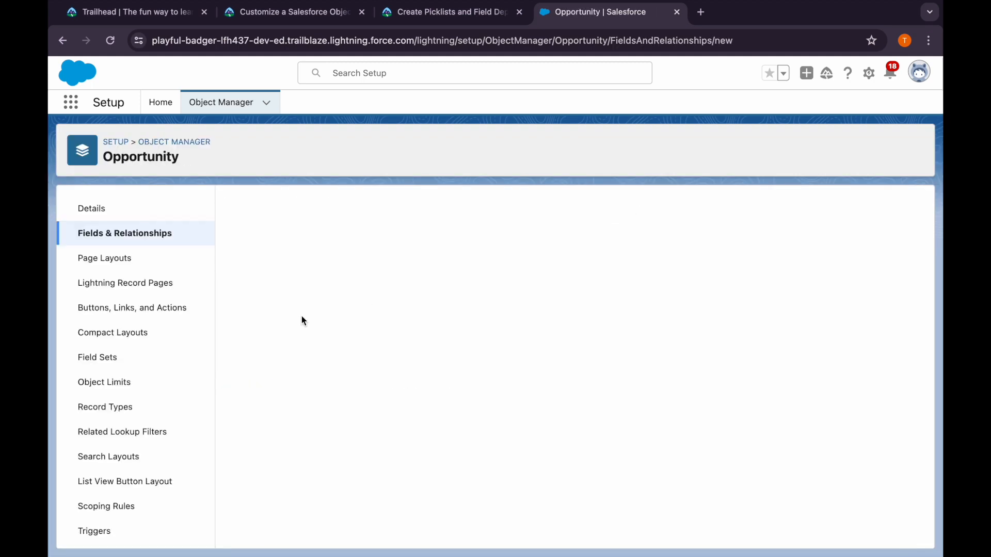
Choose Picklist (Multi-Select) as the new field's data type, acknowledge the multi-select limitations notice and continue to the field details
scroll(305, 429, down, 10)
scroll(305, 429, up, 3)
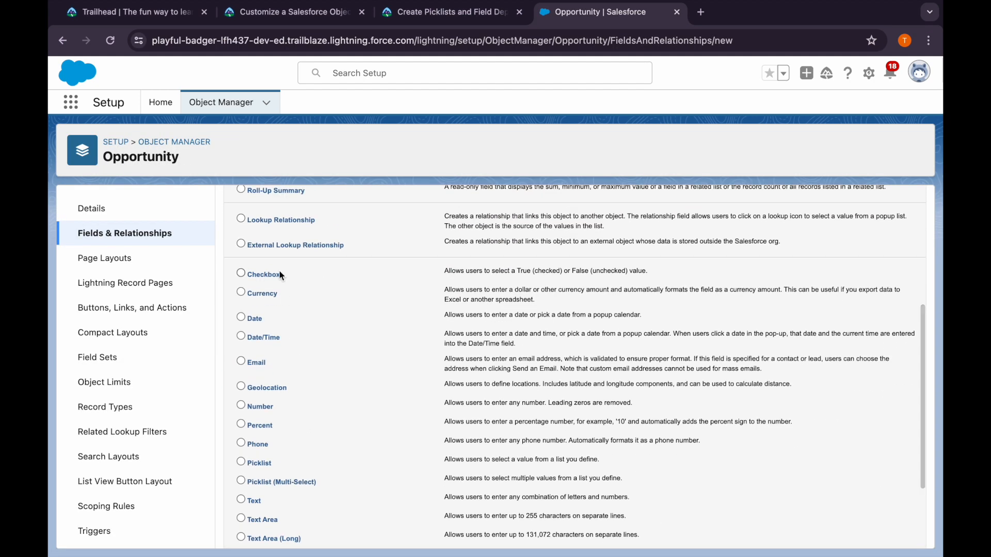
click(241, 482)
scroll(778, 231, up, 10)
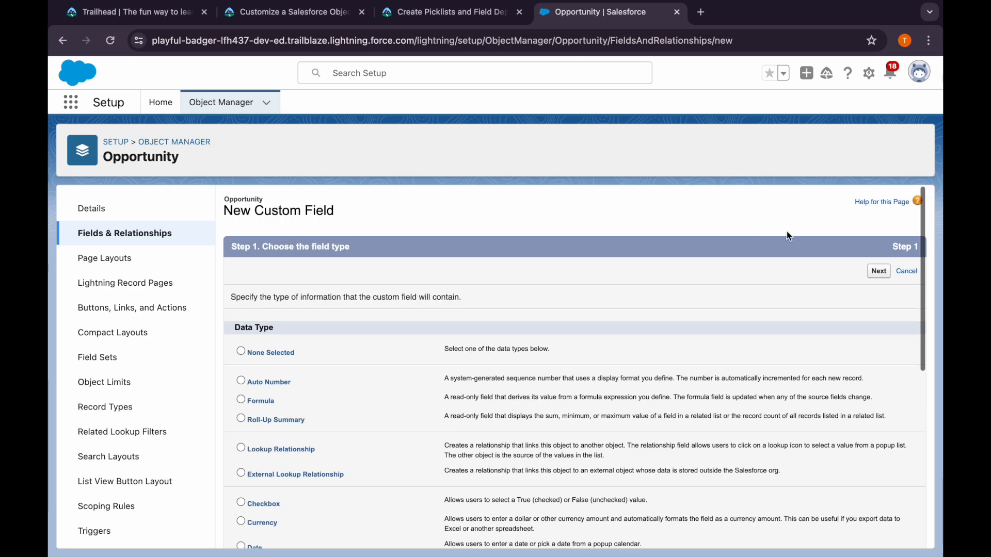
click(876, 265)
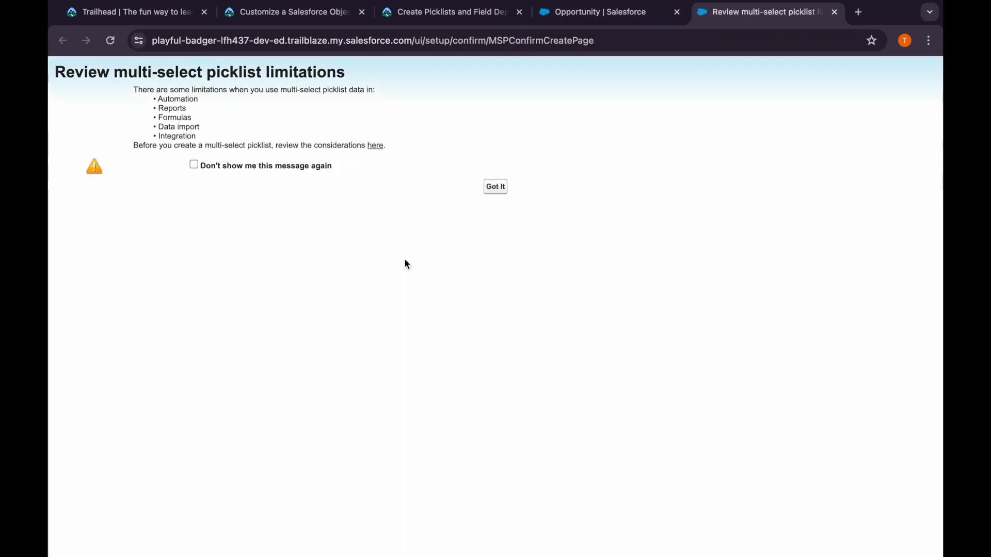
click(496, 187)
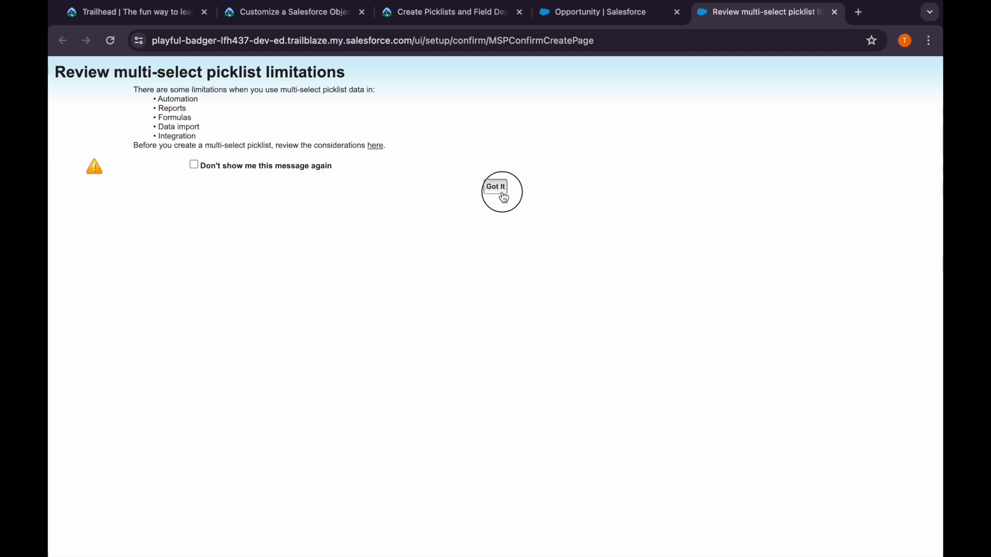
scroll(425, 436, down, 10)
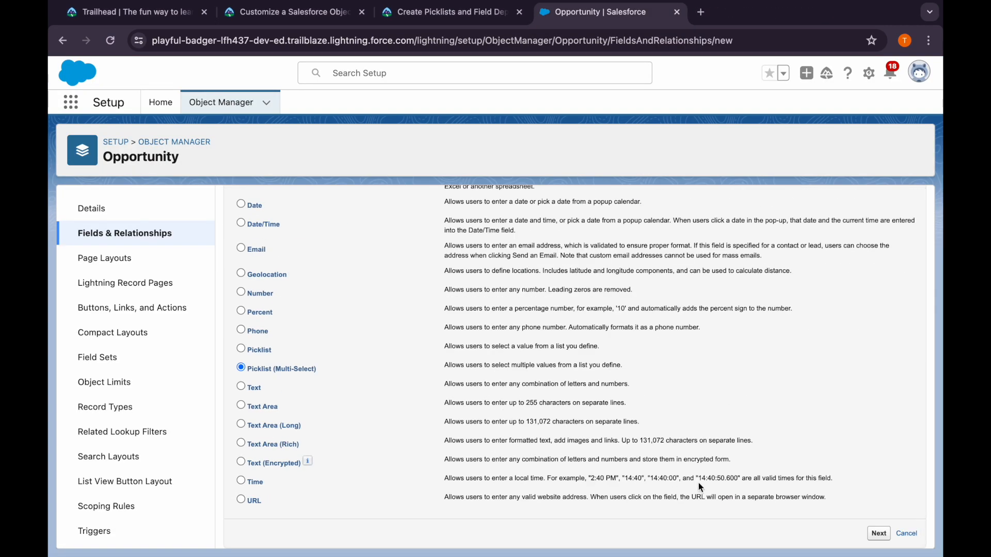
click(878, 533)
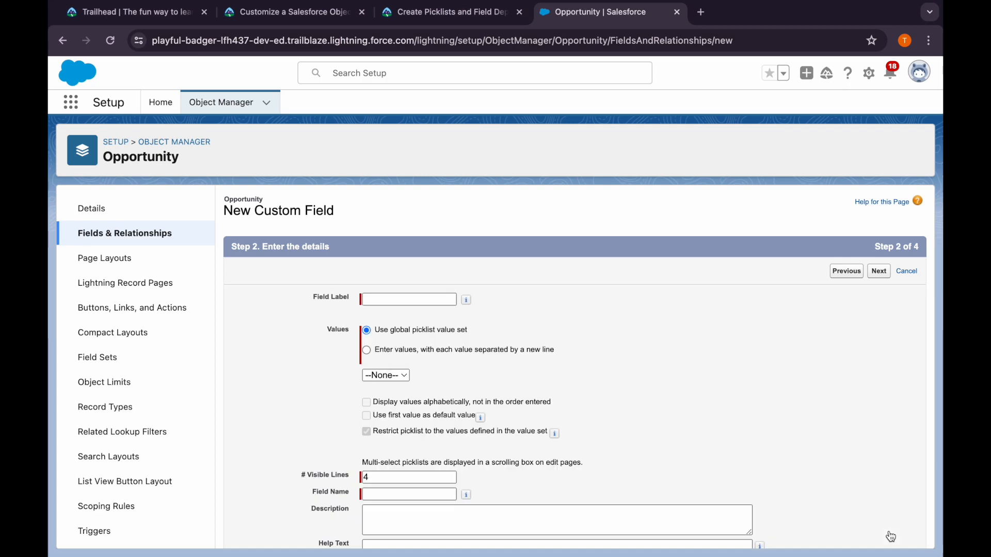
Set the new field's label to Close Reason, letting the field name fill in from it
click(418, 301)
key(super+v)
click(463, 284)
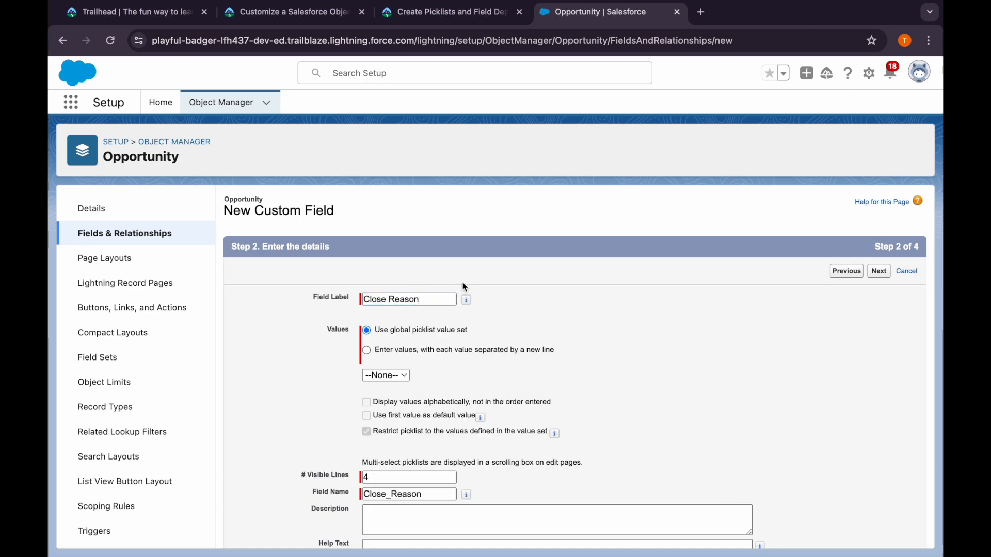
Enter the picklist values copied from Trailhead, from Lost: Competitor through Won: Other Reason, each on its own line
click(488, 12)
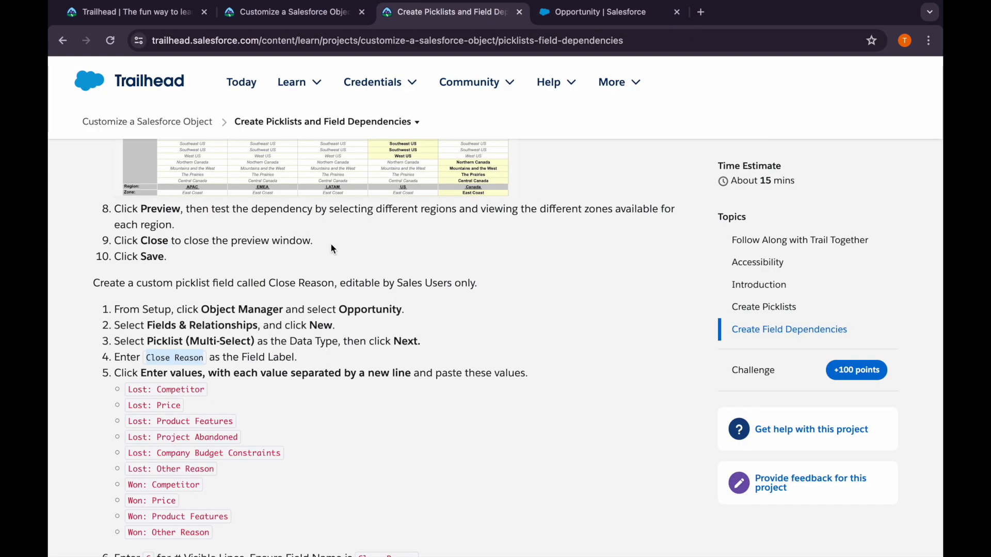
scroll(330, 243, down, 3)
scroll(330, 243, down, 1)
drag(127, 238, 208, 380)
key(ctrl+c)
click(590, 14)
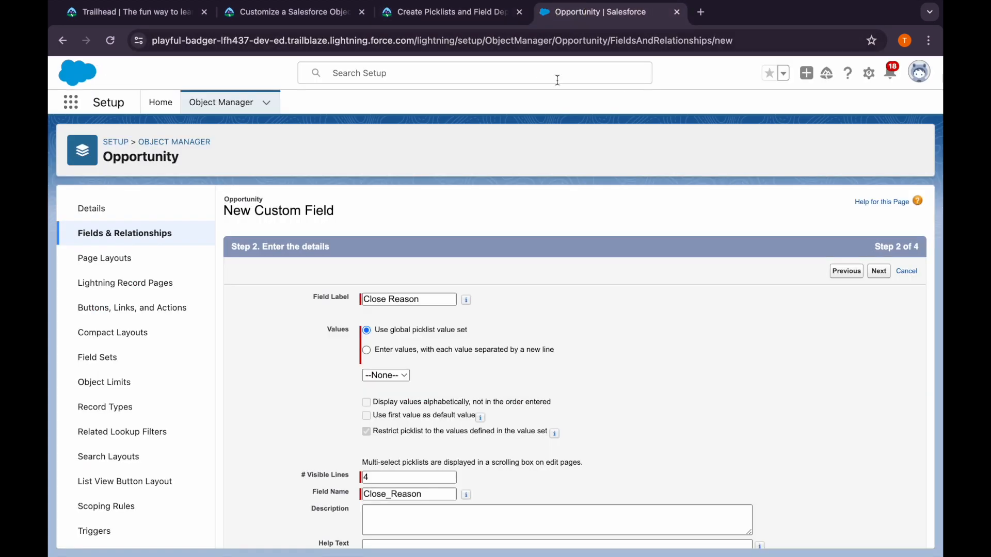
click(366, 350)
click(387, 384)
key(ctrl+v)
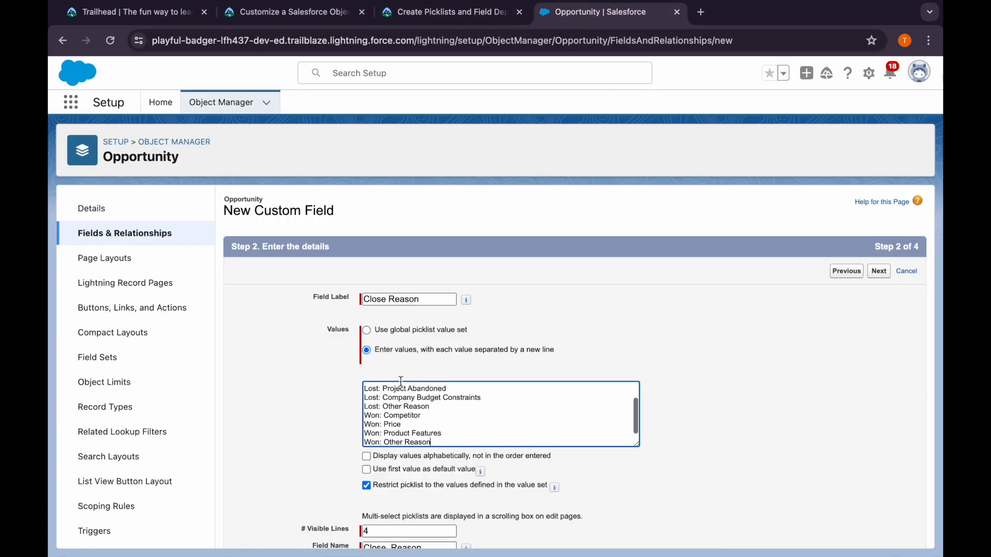
Set the number of visible lines to 6 for the Close Reason field, as Trailhead instructs
scroll(560, 333, down, 2)
click(454, 11)
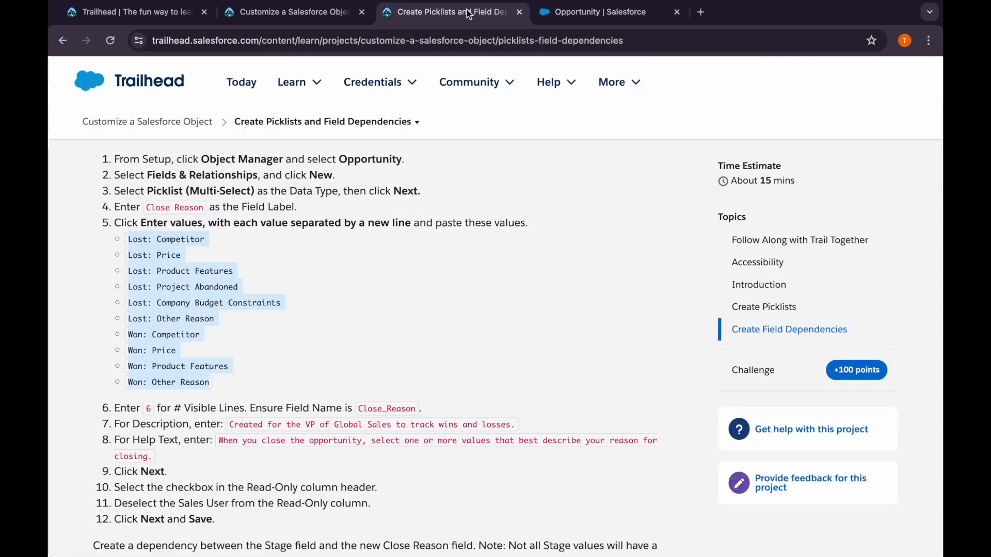
click(240, 356)
scroll(239, 358, down, 2)
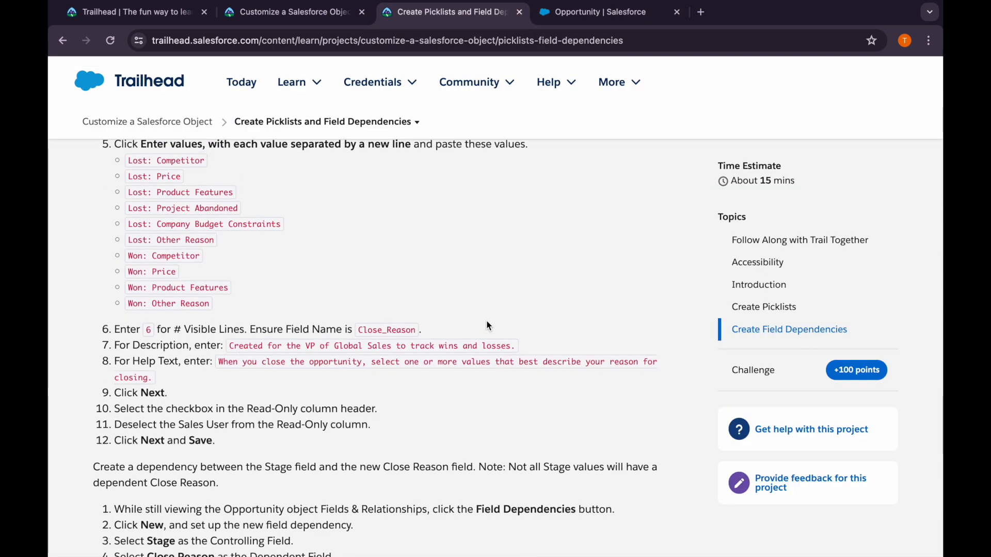
click(593, 11)
scroll(452, 428, down, 1)
click(391, 371)
key(BackSpace)
text(6)
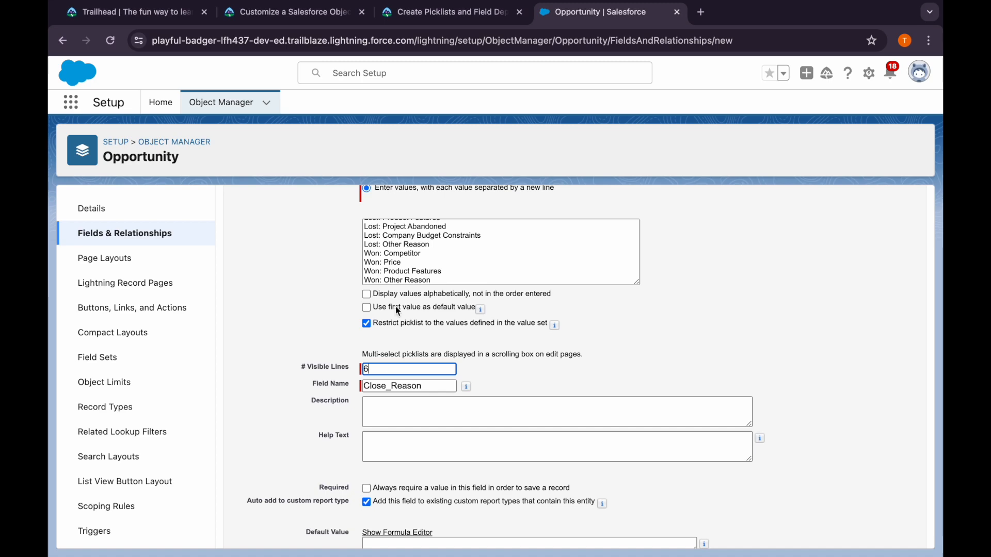
Copy the description "Created for the VP of Global Sales to track wins and losses." from Trailhead into the field's Description
click(390, 16)
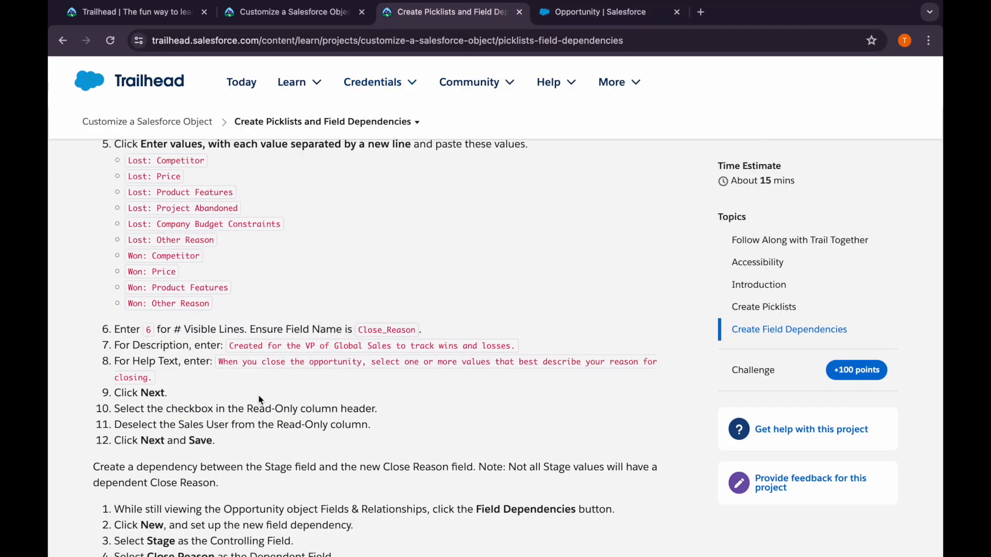
drag(231, 347, 523, 351)
key(ctrl+c)
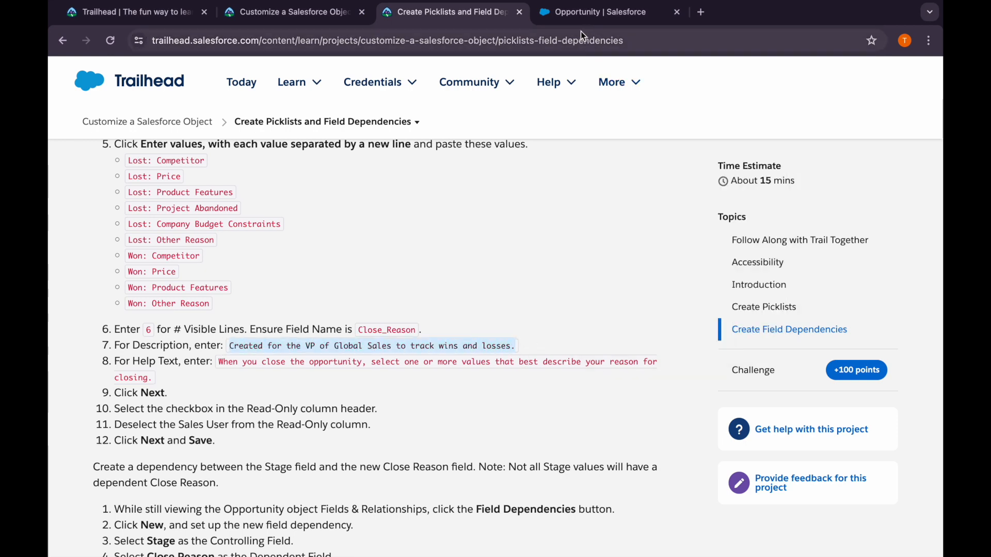
click(568, 16)
click(415, 407)
key(ctrl+v)
Copy "When you close the opportunity, select one or more values that best describe your reason for closing." from Trailhead into the Help Text
click(451, 12)
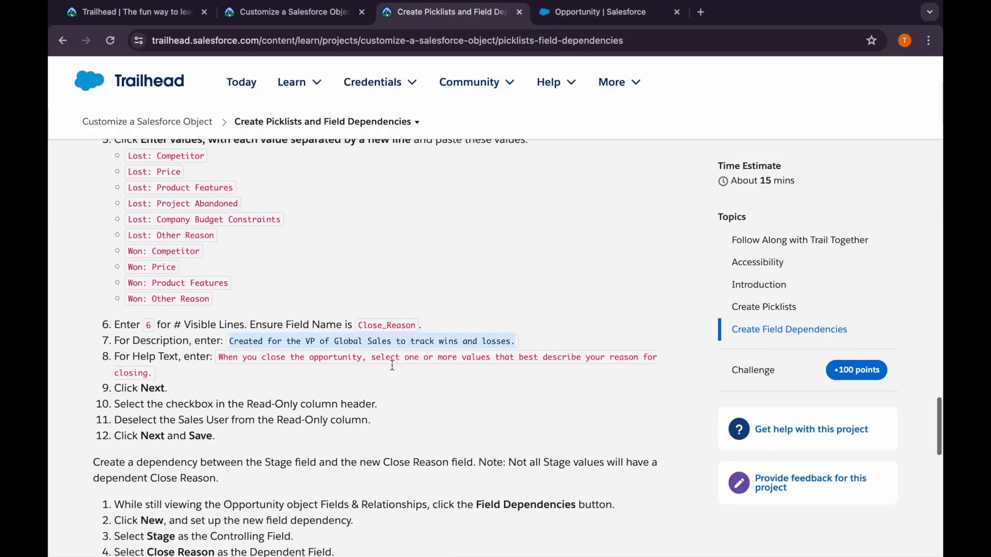
click(217, 356)
drag(218, 356, 151, 377)
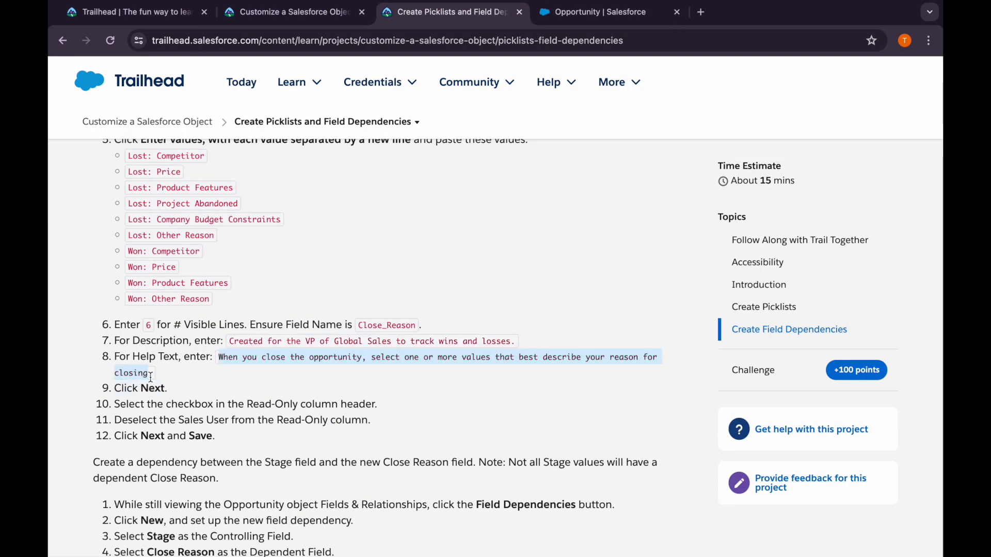
click(588, 13)
click(425, 442)
text(When you close the opportunity, select one or more values that best describe your reason for closing.)
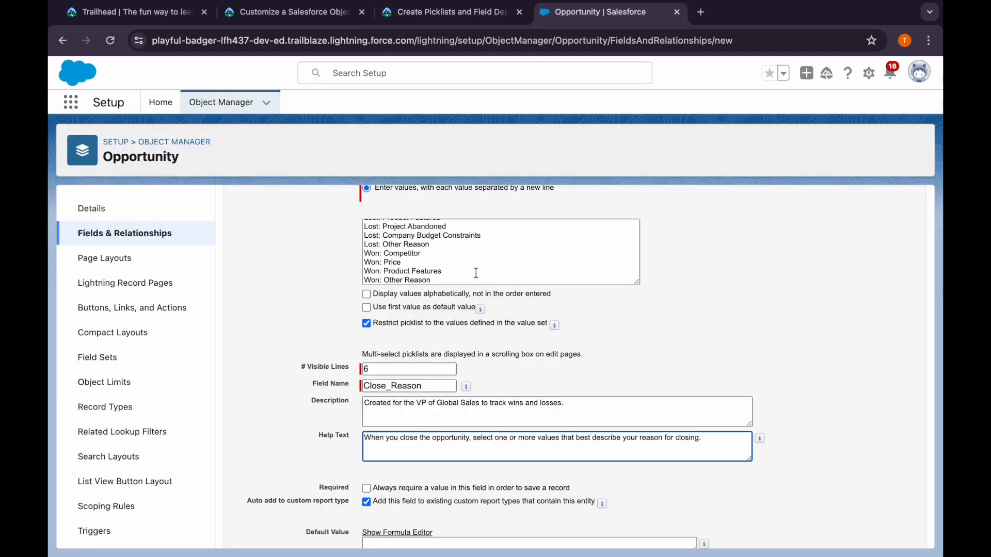
Following Trailhead, make Close Reason read-only for every profile except Sales User, and save the field
click(409, 14)
scroll(345, 367, down, 1)
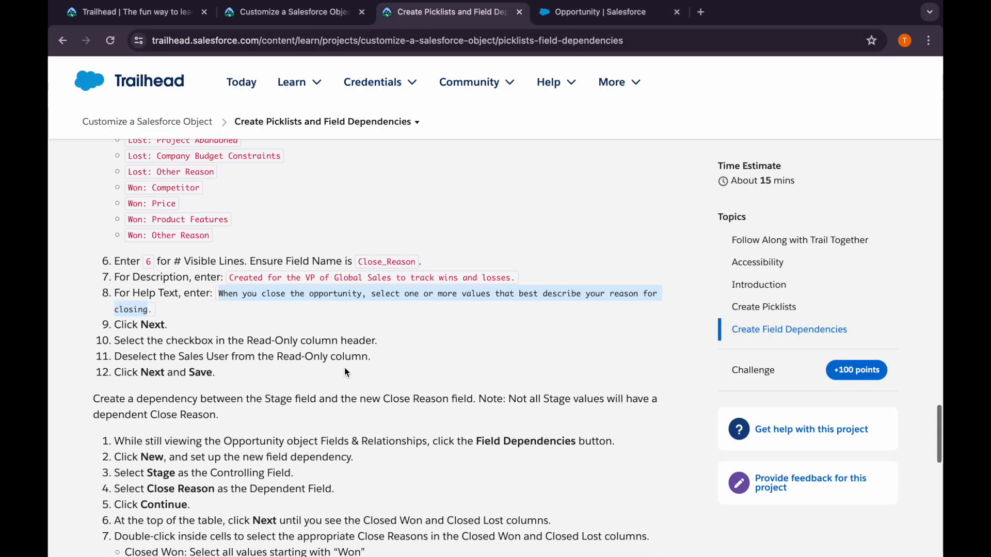
click(603, 19)
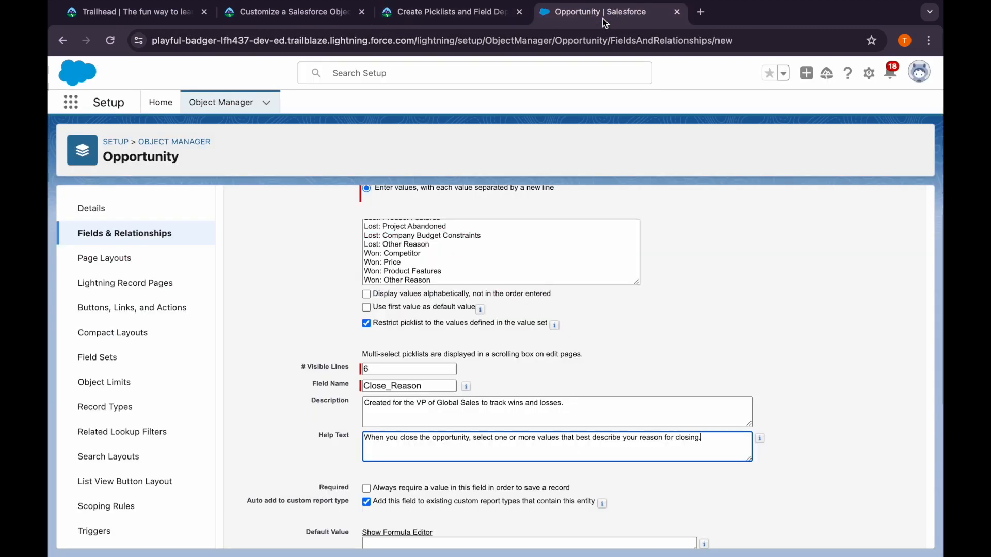
scroll(806, 494, down, 2)
click(880, 534)
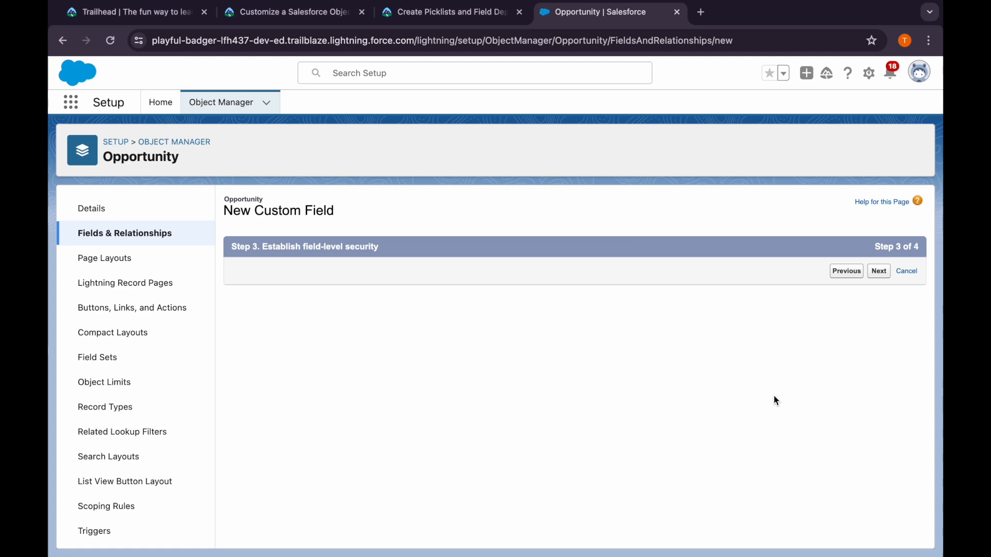
click(820, 386)
scroll(721, 495, down, 5)
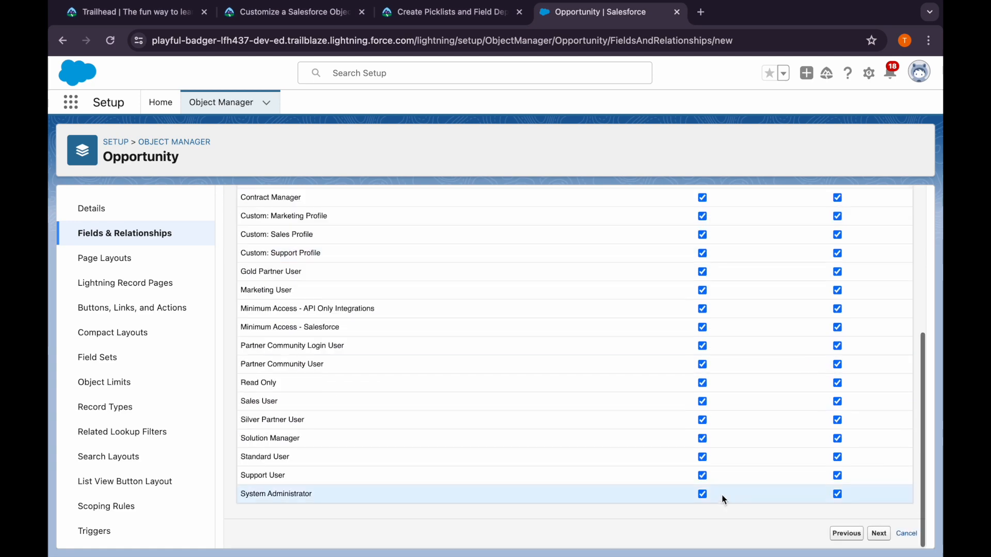
click(837, 401)
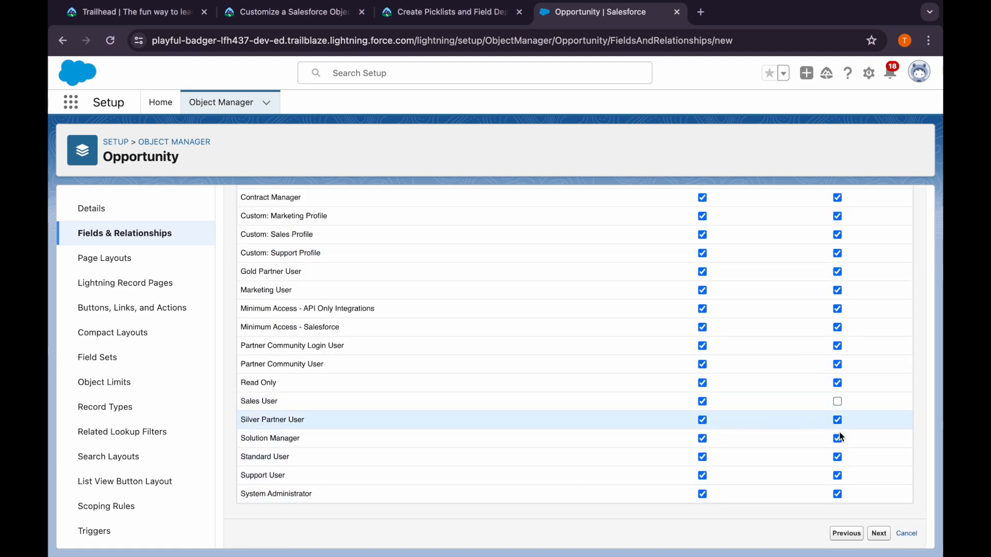
click(878, 537)
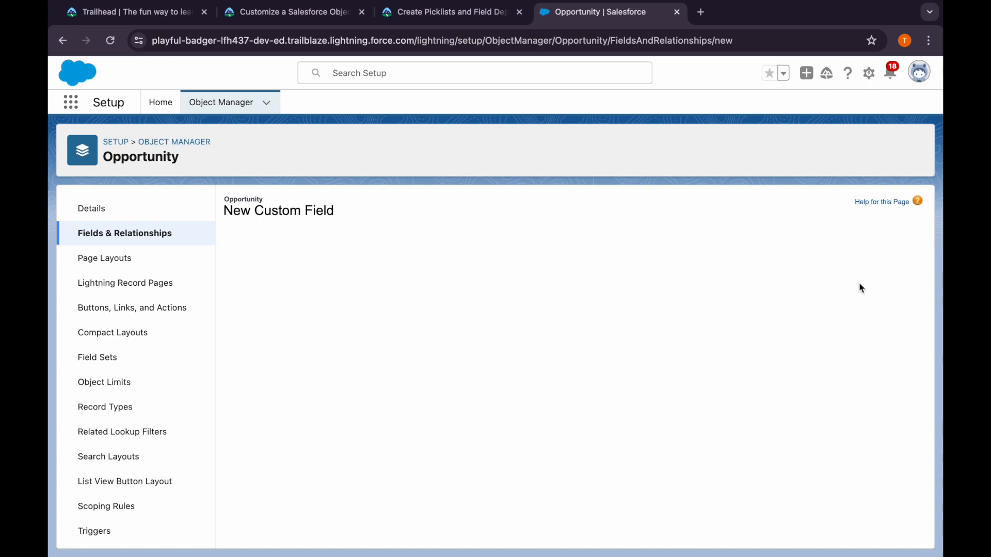
click(874, 272)
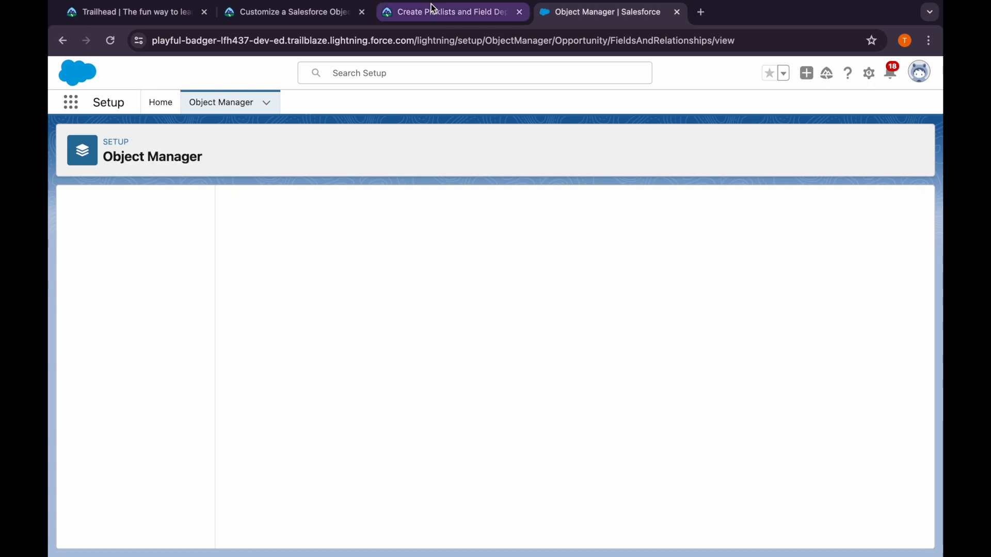
Read Trailhead's instructions for the dependency between Stage and Close Reason, and return to the Opportunity fields in Salesforce
click(436, 12)
scroll(261, 447, down, 1)
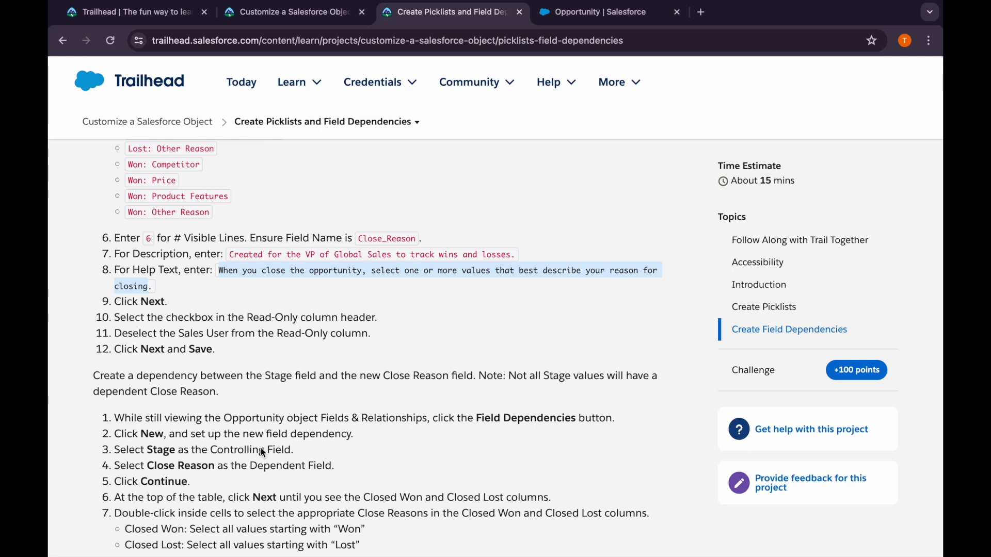
scroll(261, 449, down, 1)
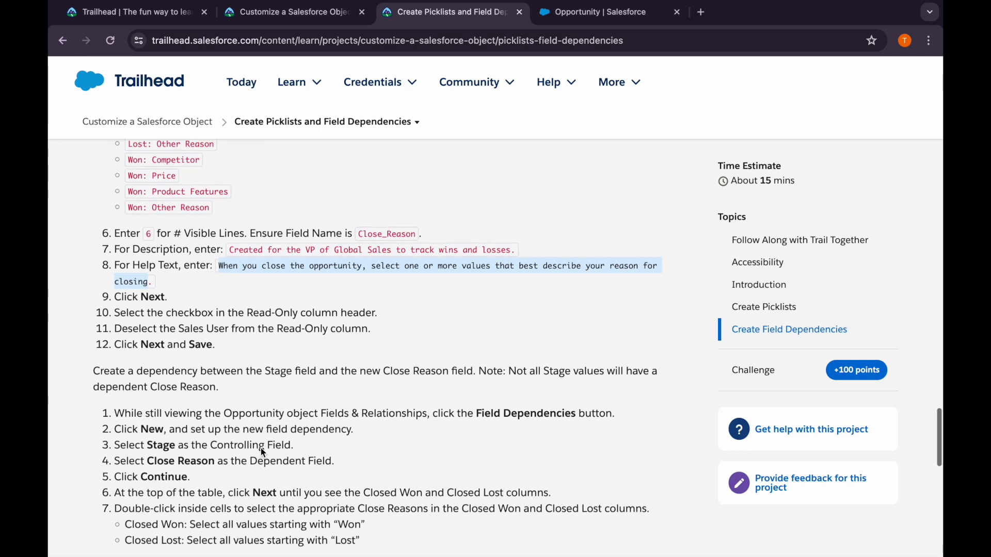
scroll(261, 448, down, 1)
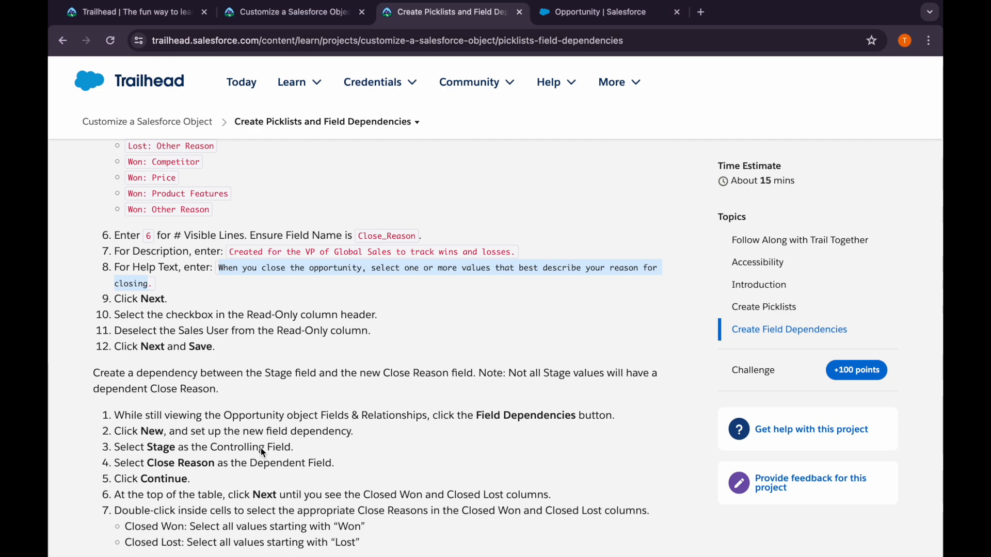
scroll(262, 448, down, 3)
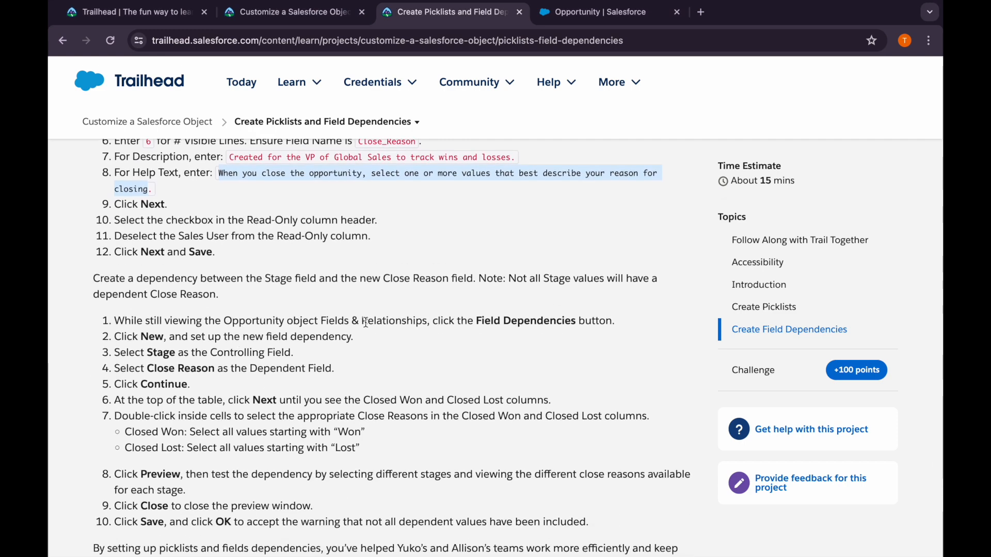
click(593, 12)
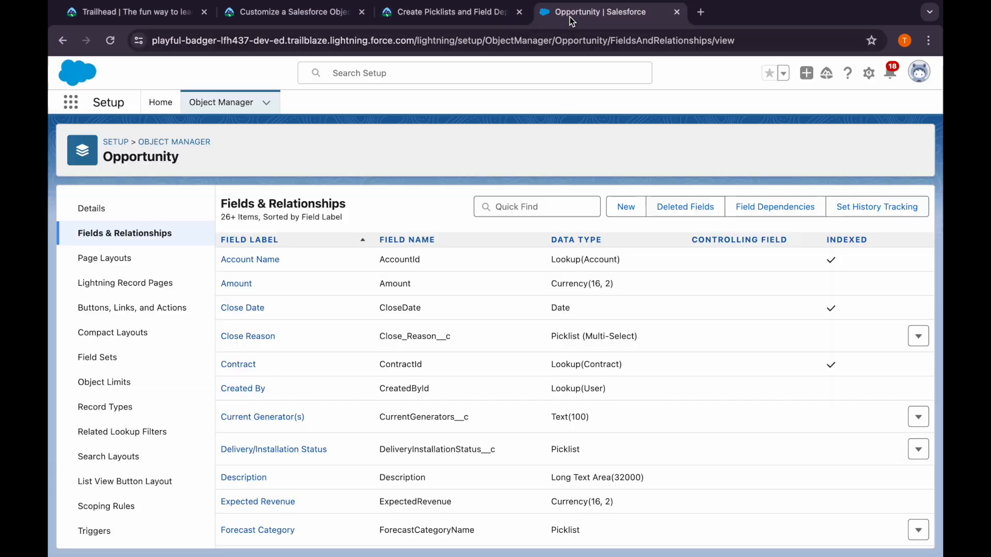
Following Trailhead, start a new Opportunity field dependency with Stage as the controlling field and Close Reason as the dependent field
click(753, 206)
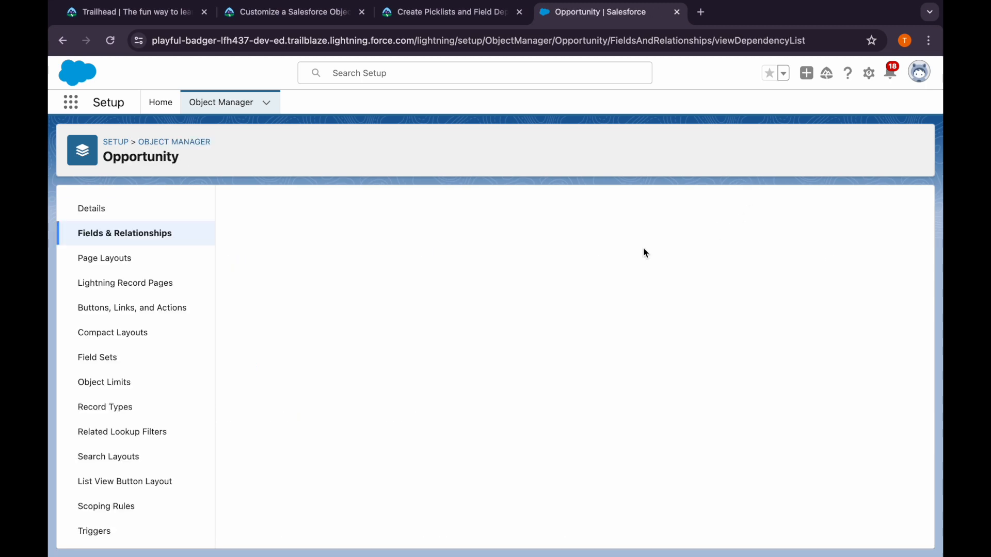
click(454, 255)
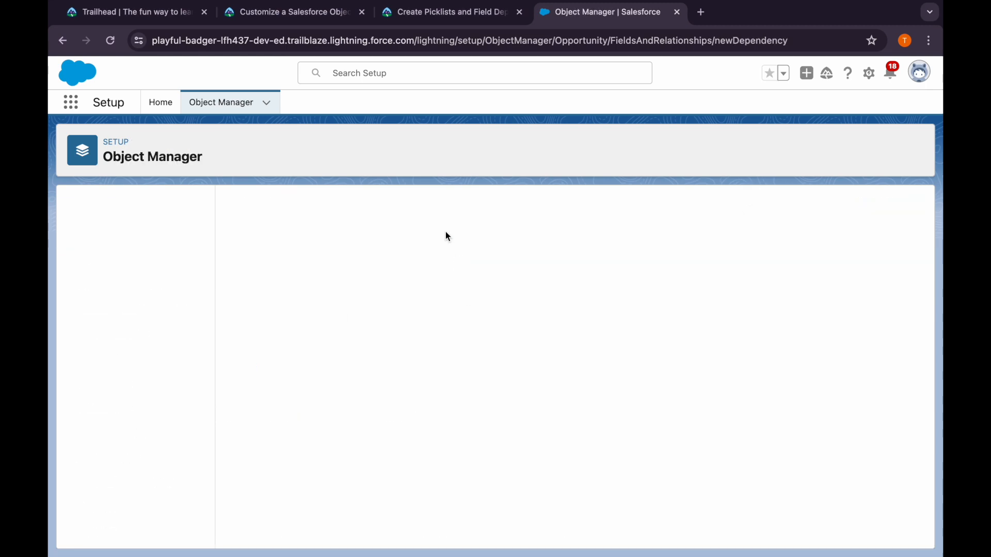
click(440, 15)
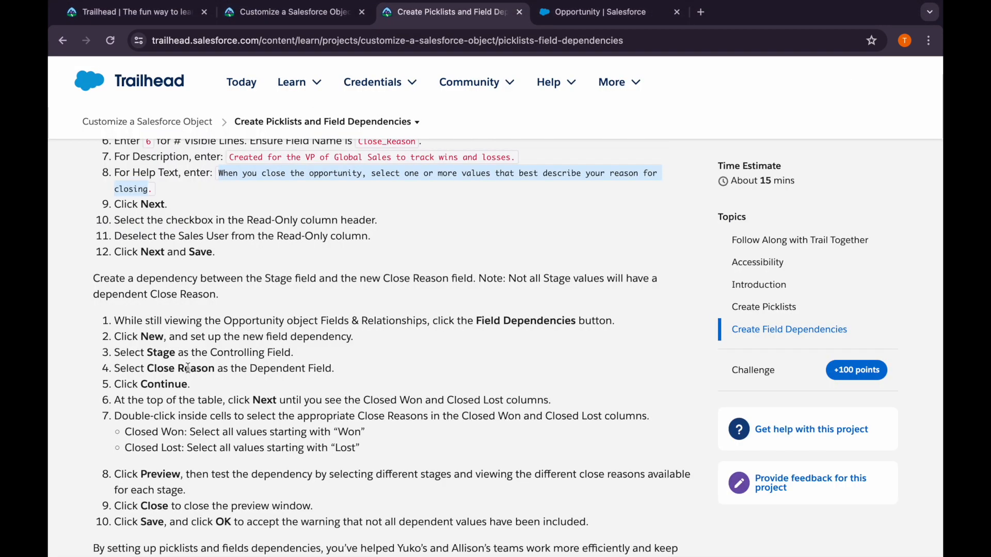
click(543, 15)
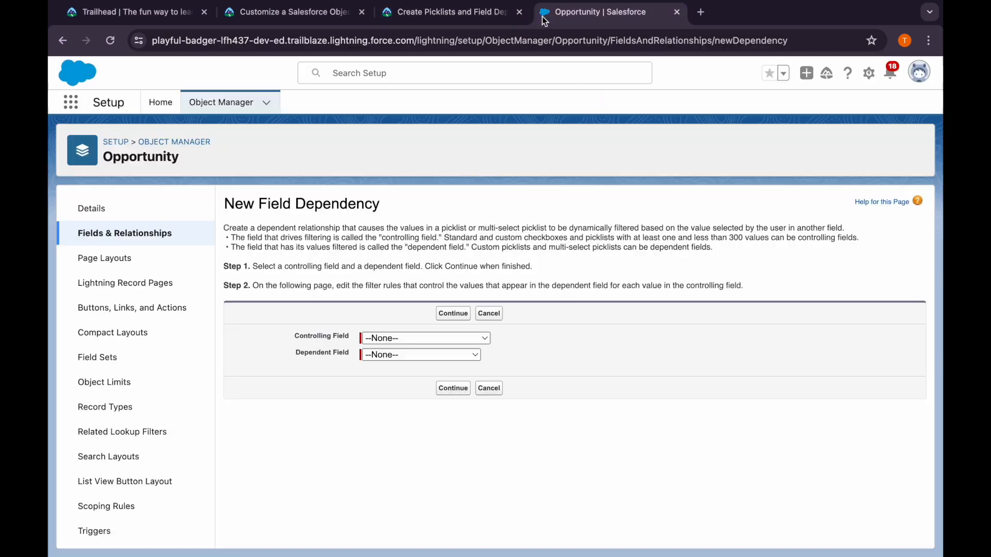
click(391, 341)
click(398, 396)
click(388, 356)
click(398, 371)
click(453, 388)
Read Trailhead's instructions for the dependency table, and bring up the Closed Won and Closed Lost columns in Salesforce
click(401, 21)
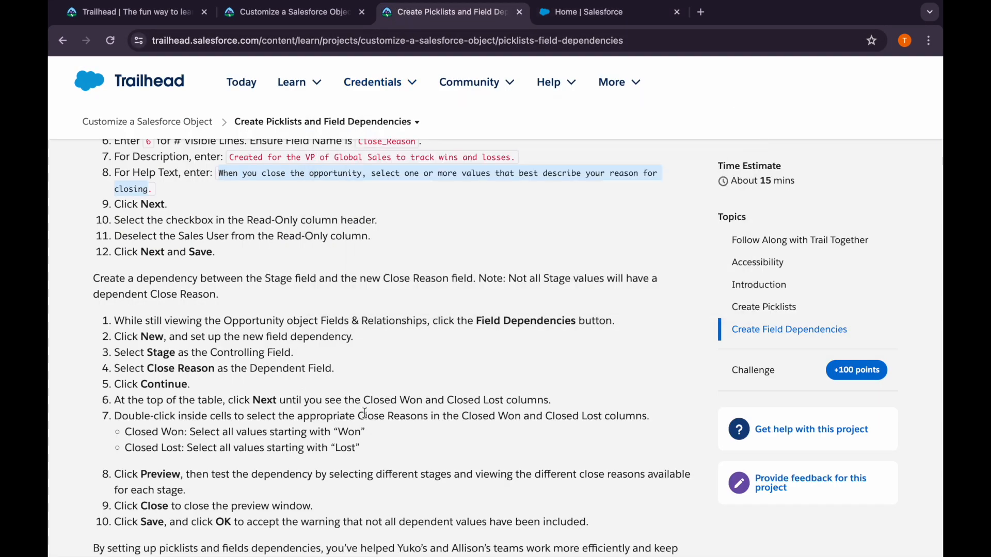
scroll(365, 413, down, 1)
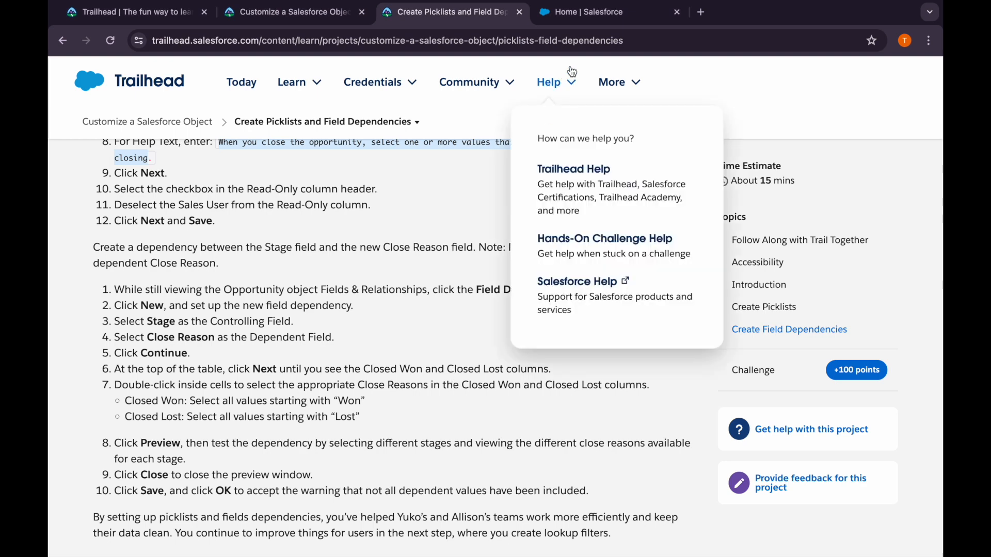
click(588, 12)
scroll(429, 369, down, 3)
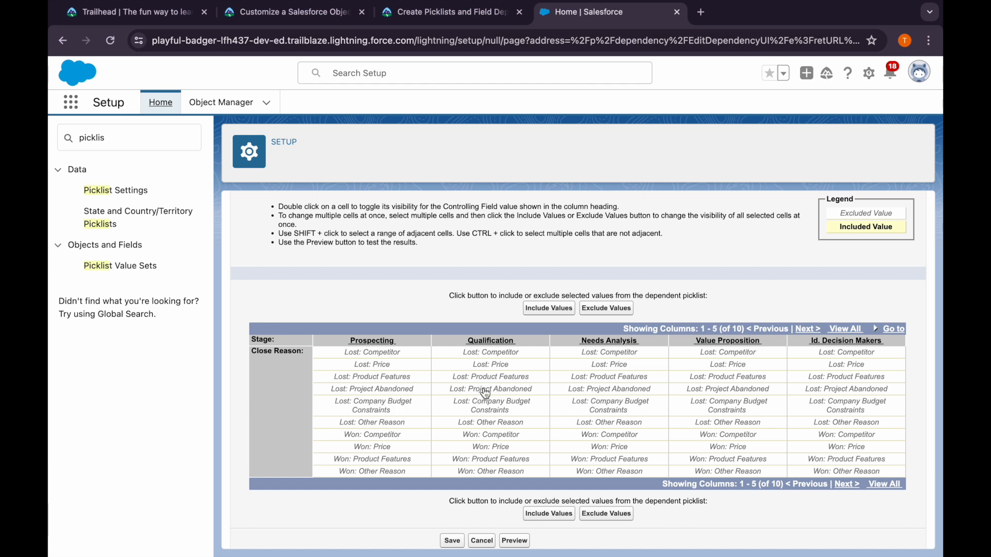
scroll(487, 395, down, 1)
scroll(487, 394, up, 1)
scroll(486, 394, left, 1)
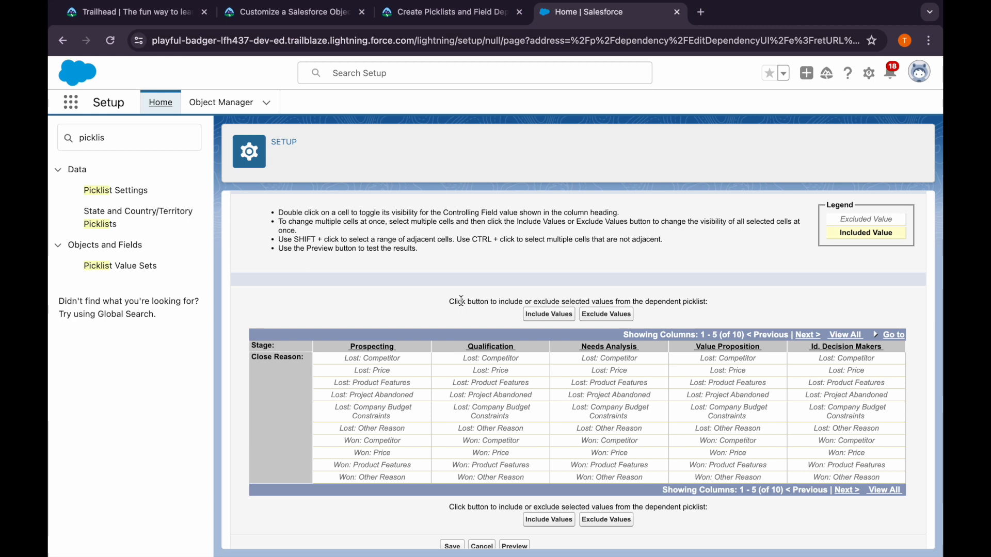
click(816, 336)
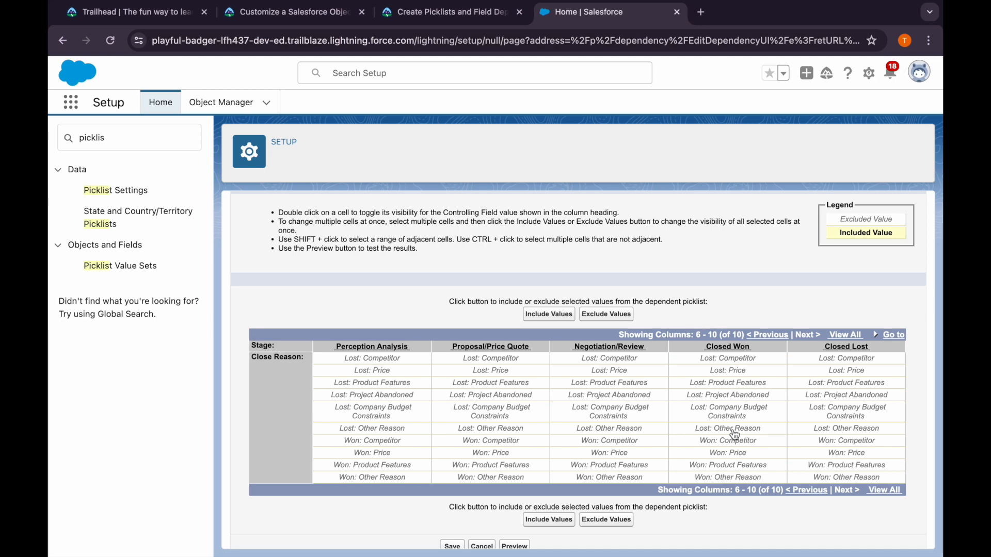
Following Trailhead, include all Close Reason values starting with "Won" for the Closed Won stage
click(422, 17)
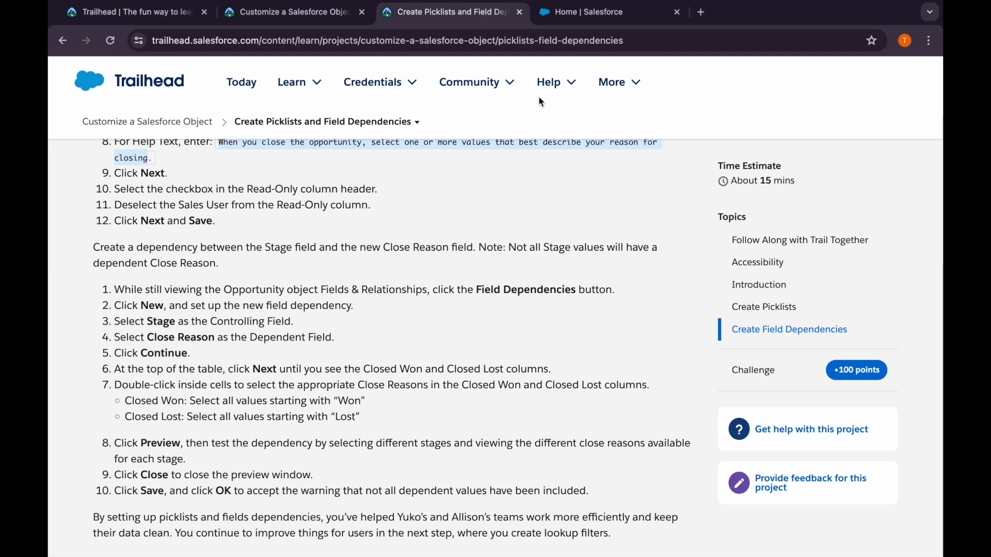
click(570, 12)
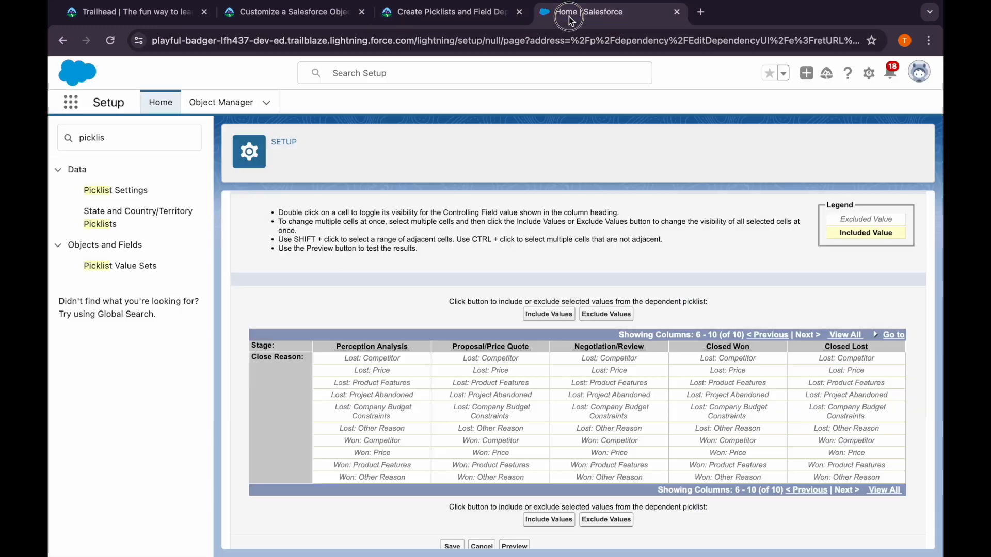
click(726, 445)
shift+click(726, 454)
shift+click(728, 466)
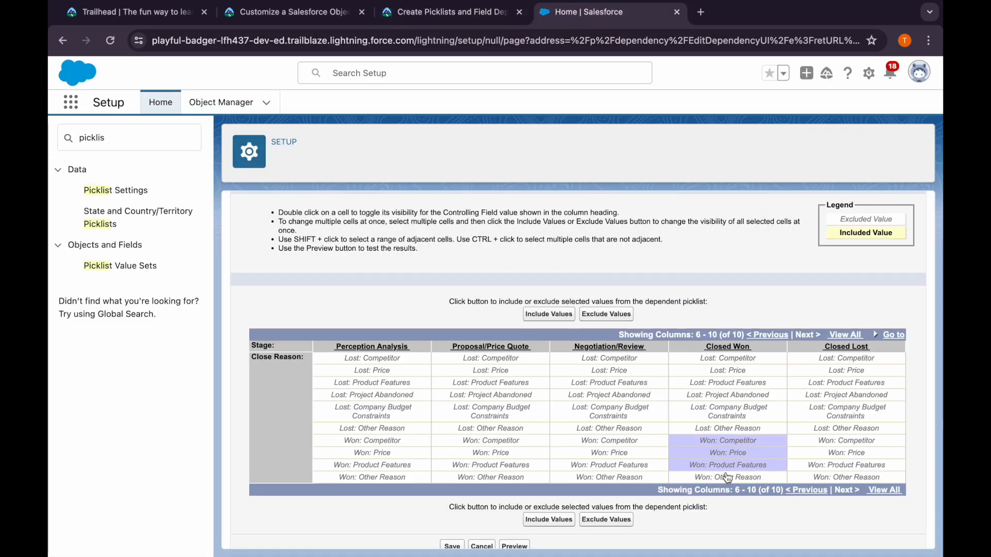
shift+click(727, 477)
click(550, 315)
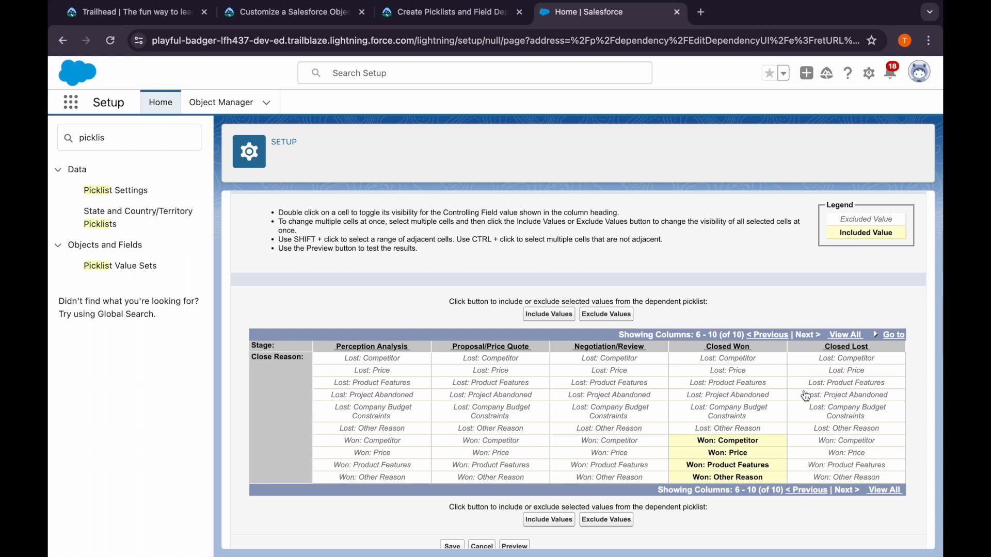
Include all Close Reason values starting with "Lost" for the Closed Lost stage
click(829, 358)
shift+click(832, 371)
shift+click(834, 386)
shift+click(835, 395)
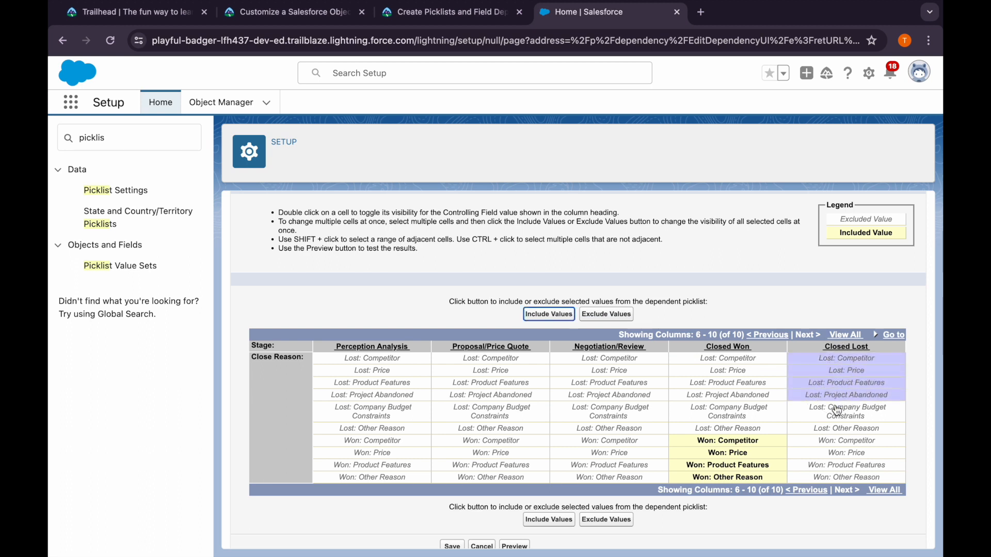
shift+click(835, 411)
shift+click(836, 429)
click(548, 520)
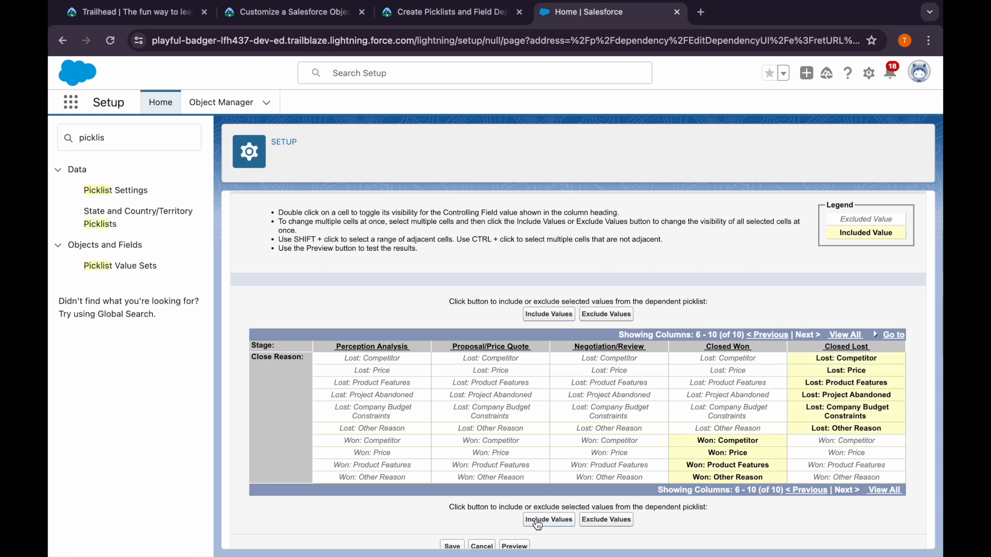
Save the field dependency, accepting that some stages have no dependent values
scroll(548, 519, down, 1)
click(452, 530)
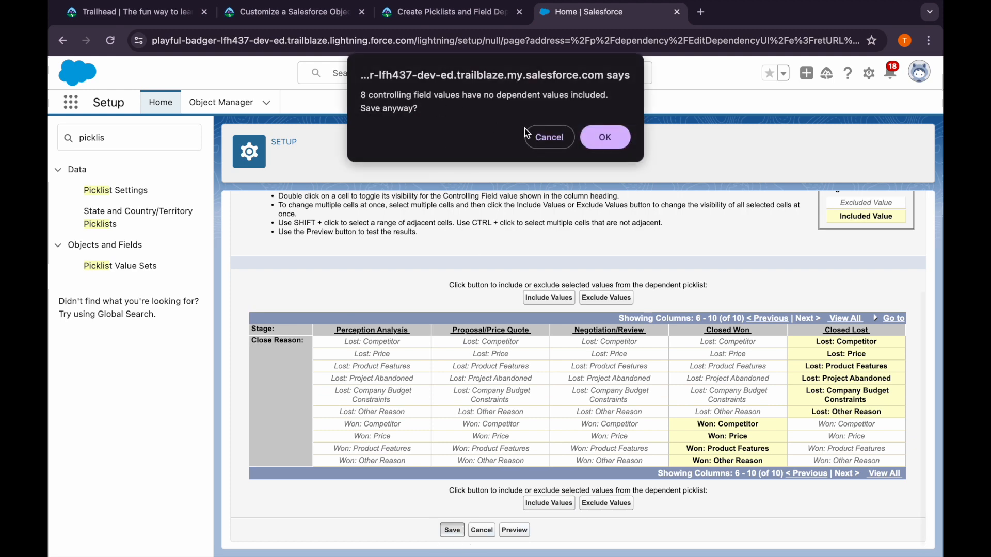
click(605, 138)
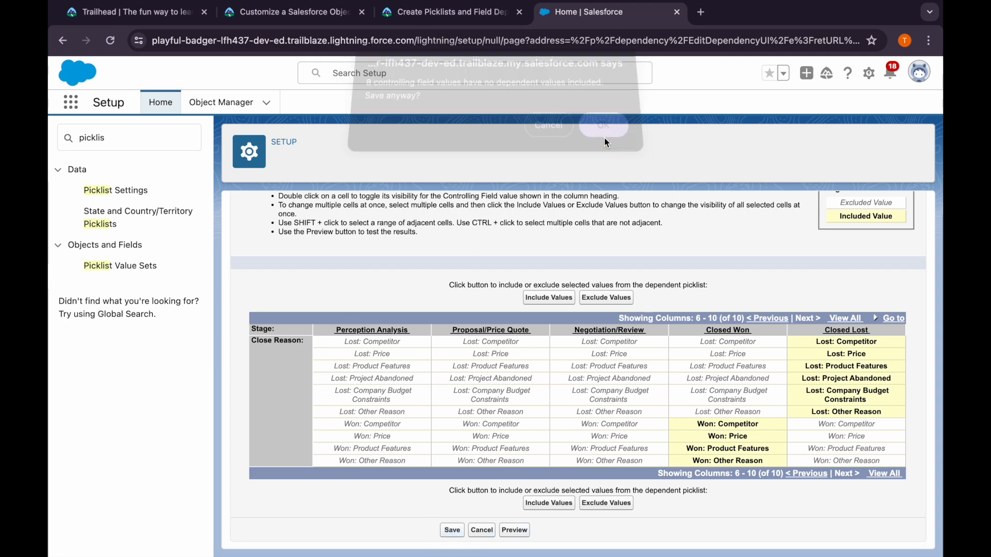
Verify the Create Picklists and Field Dependencies step on Trailhead, and continue to the project's next step
click(431, 14)
scroll(286, 316, down, 2)
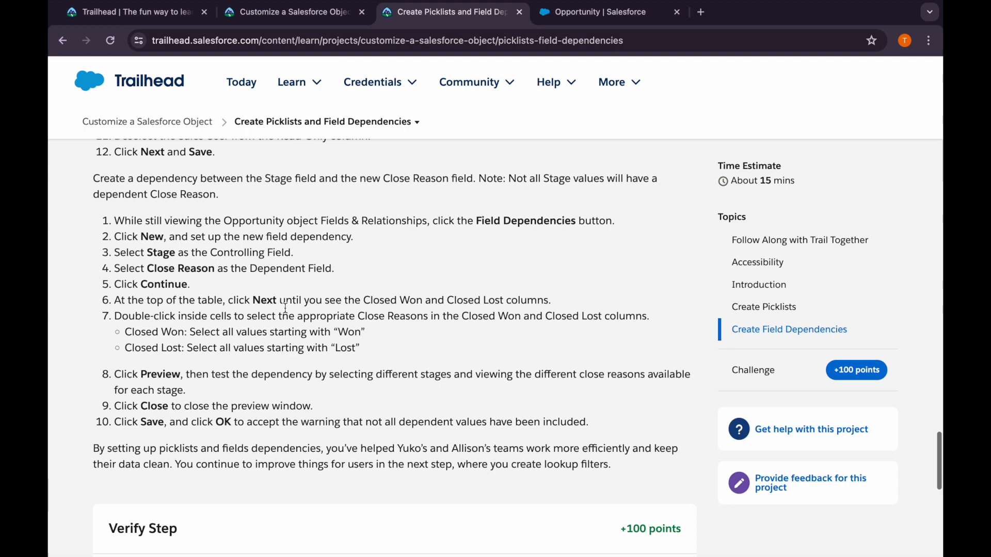
scroll(285, 312, down, 3)
scroll(285, 308, down, 2)
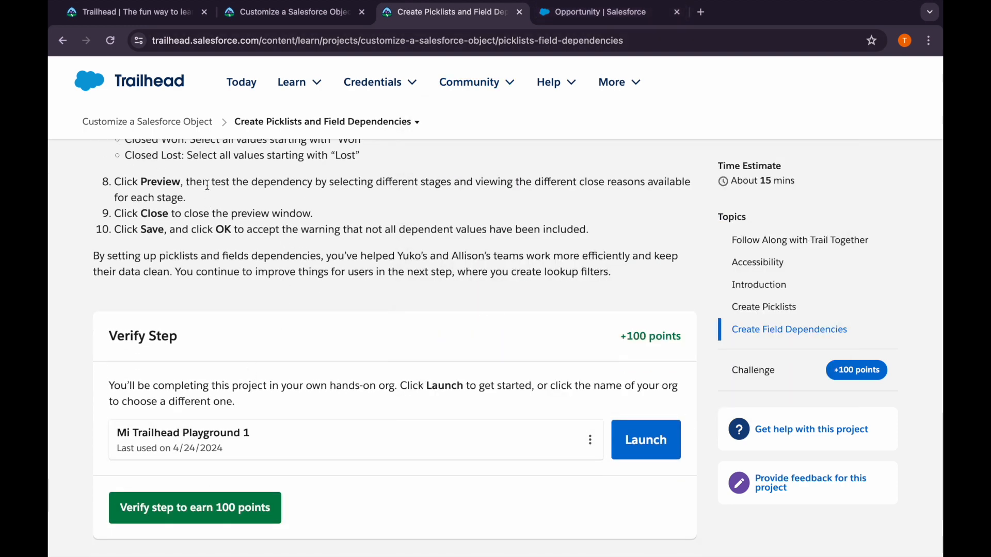
click(202, 517)
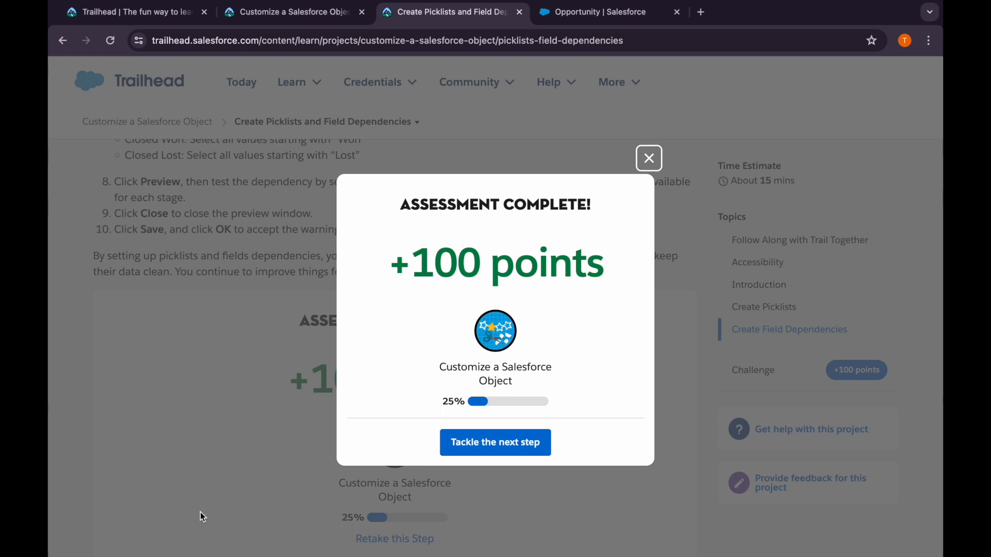
click(462, 443)
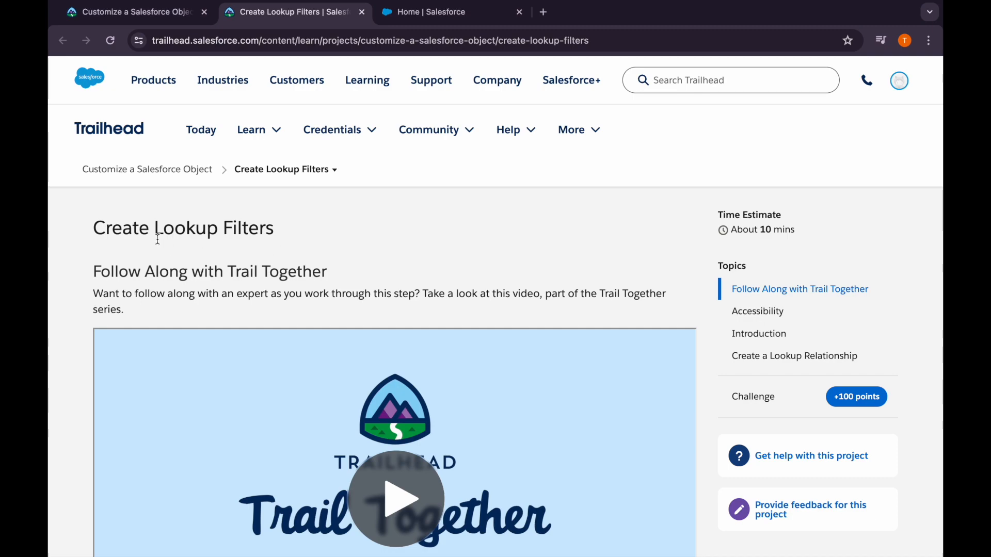
Read Trailhead's instructions for creating a lookup relationship, and open the Object Manager in Salesforce Setup
scroll(276, 246, down, 15)
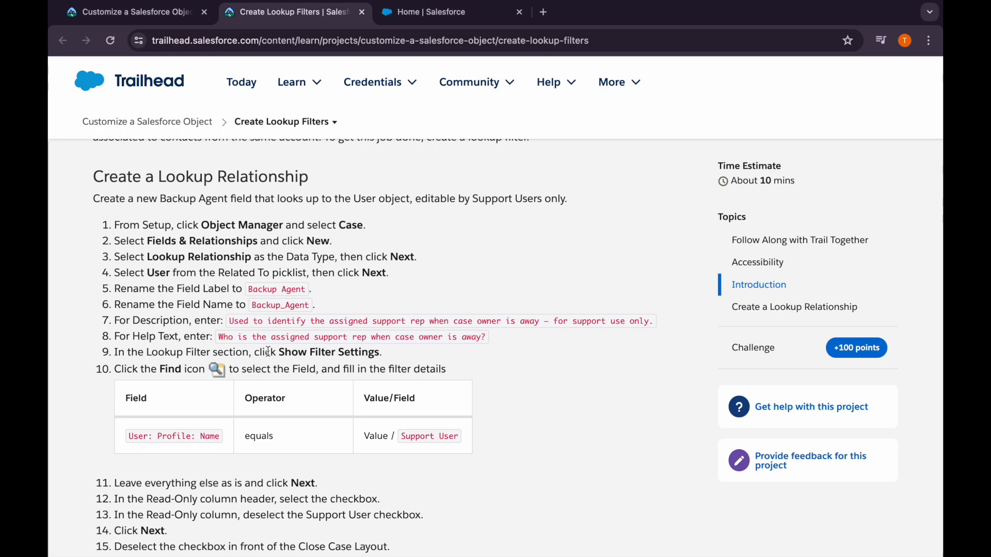
click(433, 12)
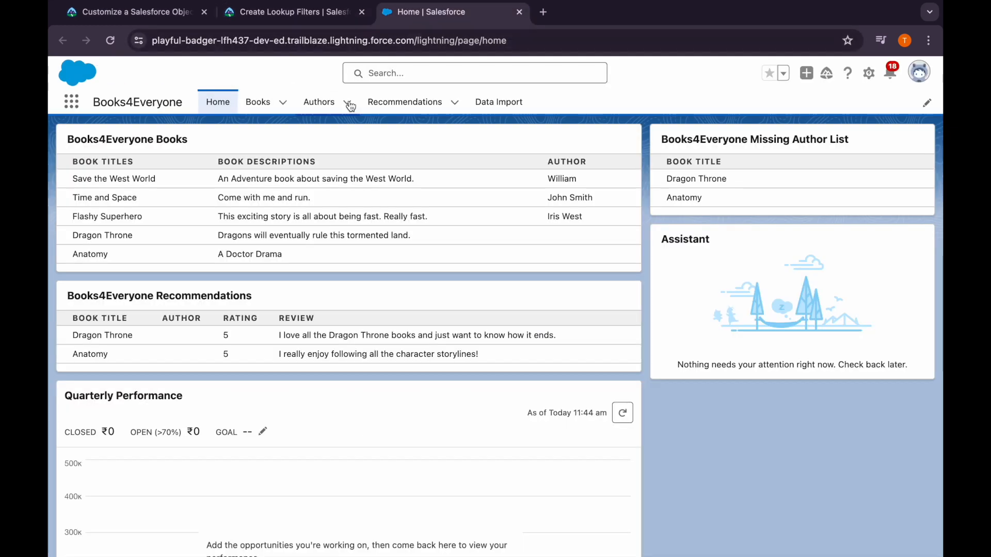
click(870, 74)
click(823, 107)
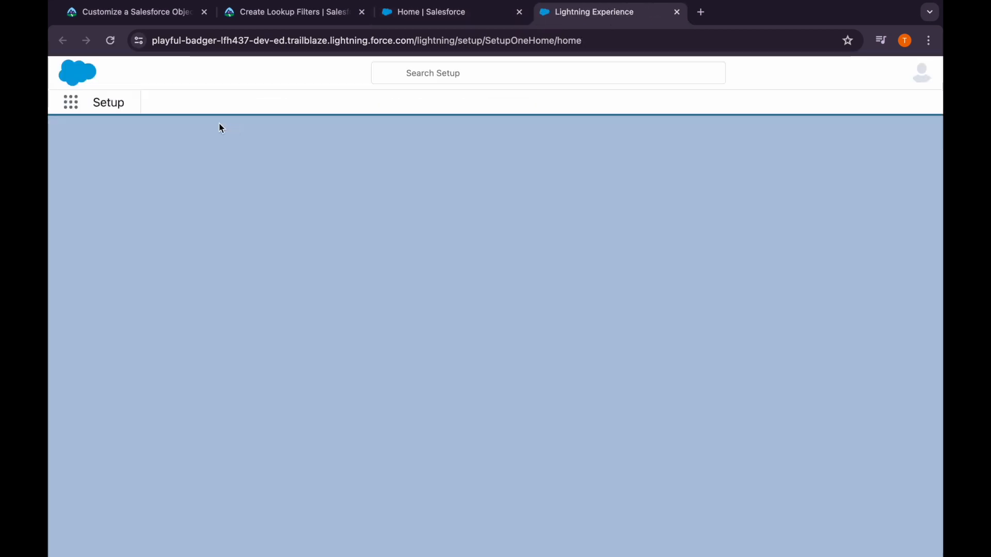
click(206, 106)
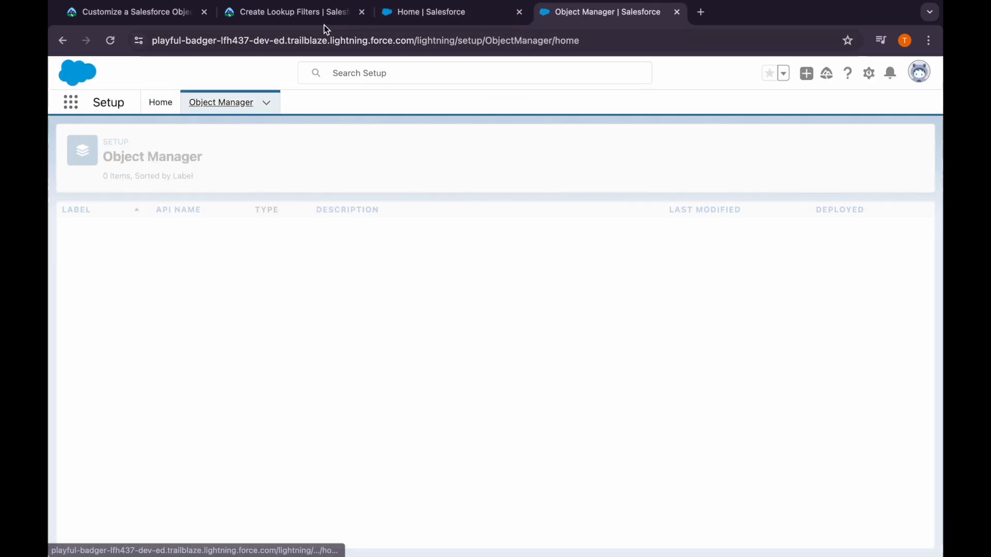
Select the field label "Backup Agent" in Trailhead's lookup relationship instructions, and return to the Object Manager
click(340, 23)
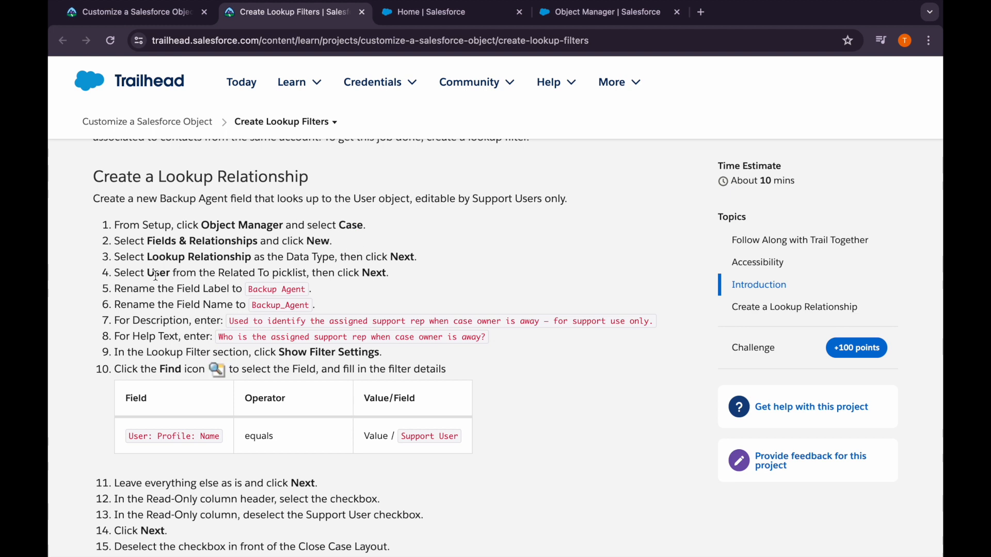
drag(250, 292, 308, 292)
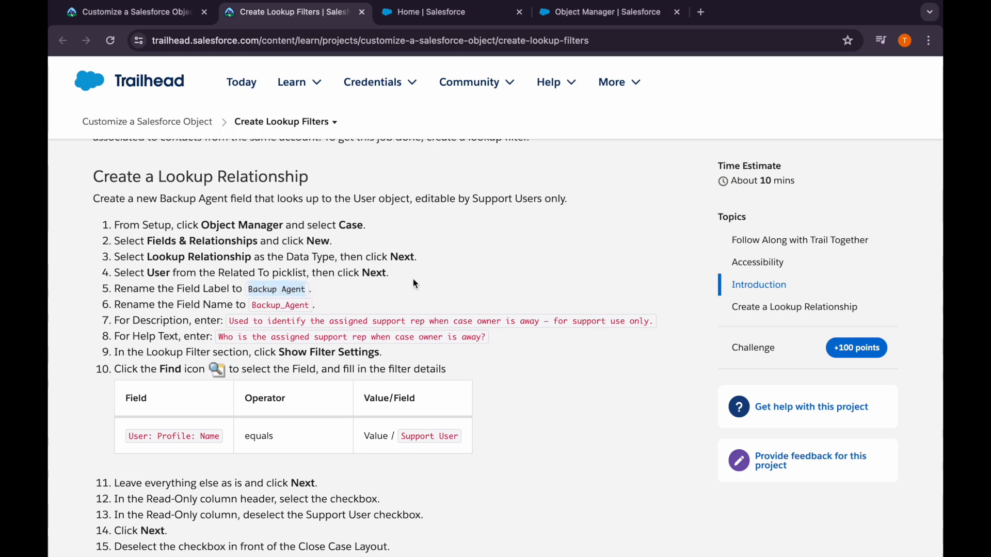
click(562, 16)
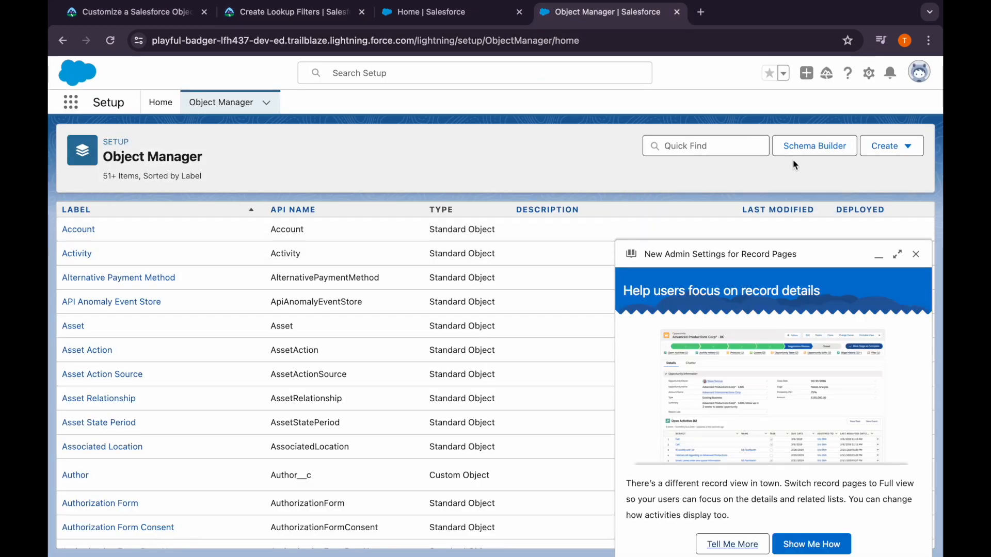
Find the Case object by searching for "case", and start a new custom field in its Fields & Relationships
click(916, 254)
click(699, 144)
text(case)
click(80, 237)
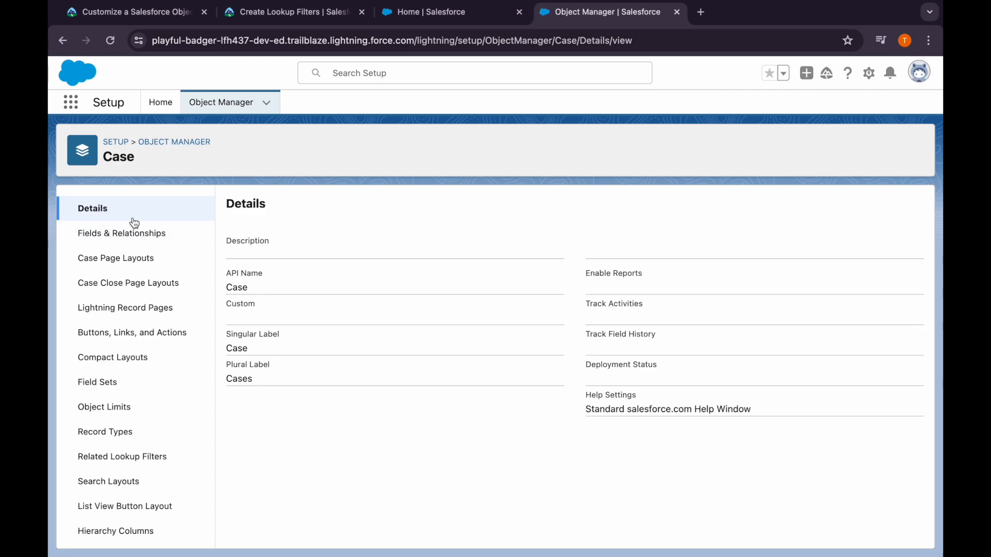
click(132, 231)
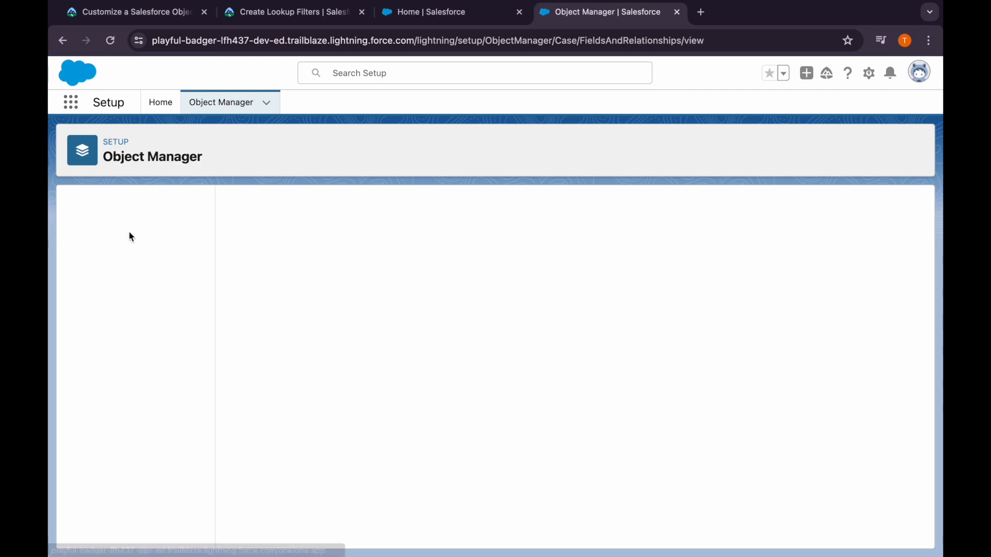
click(636, 210)
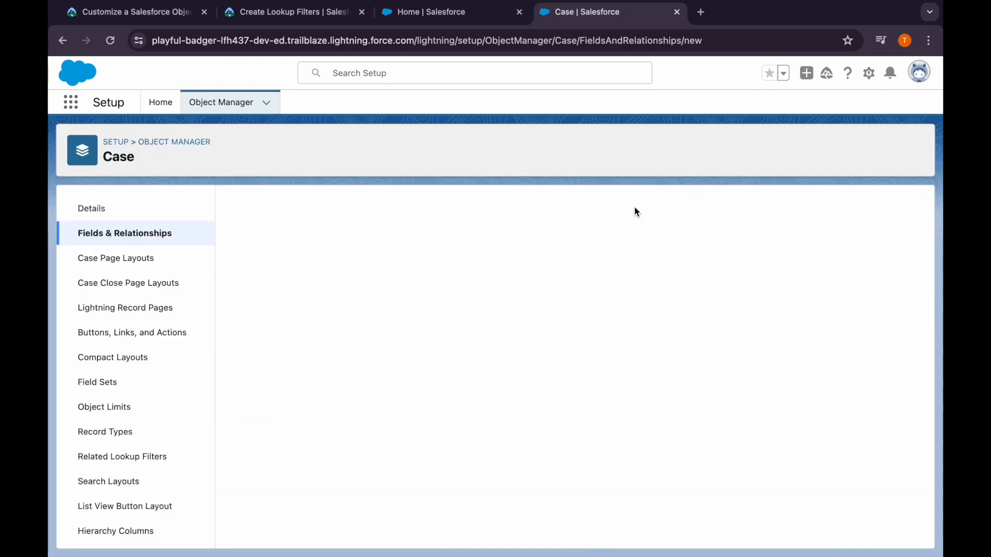
Choose Lookup Relationship as the new Case field's data type and relate it to the User object
scroll(370, 311, down, 5)
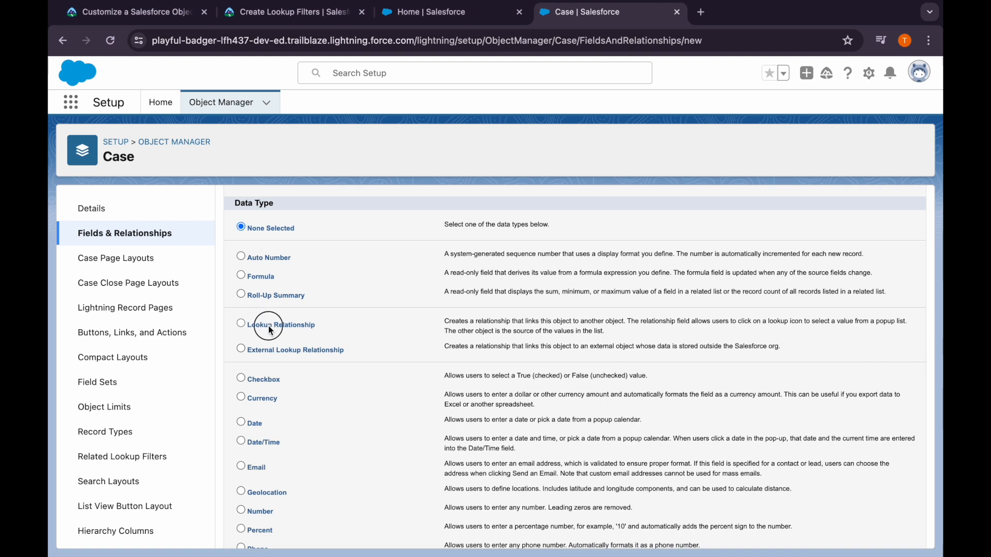
scroll(511, 346, up, 5)
click(879, 271)
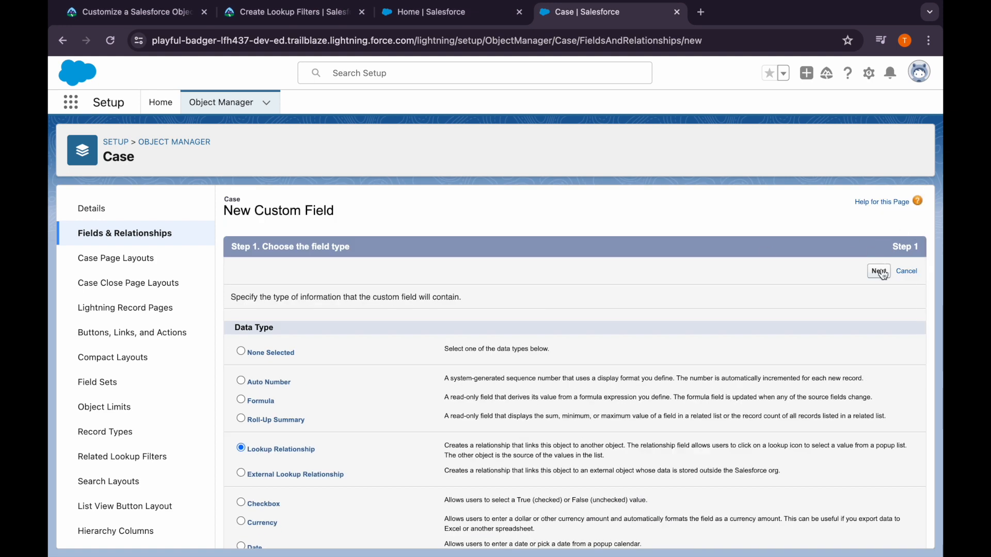
click(390, 323)
scroll(399, 400, down, 15)
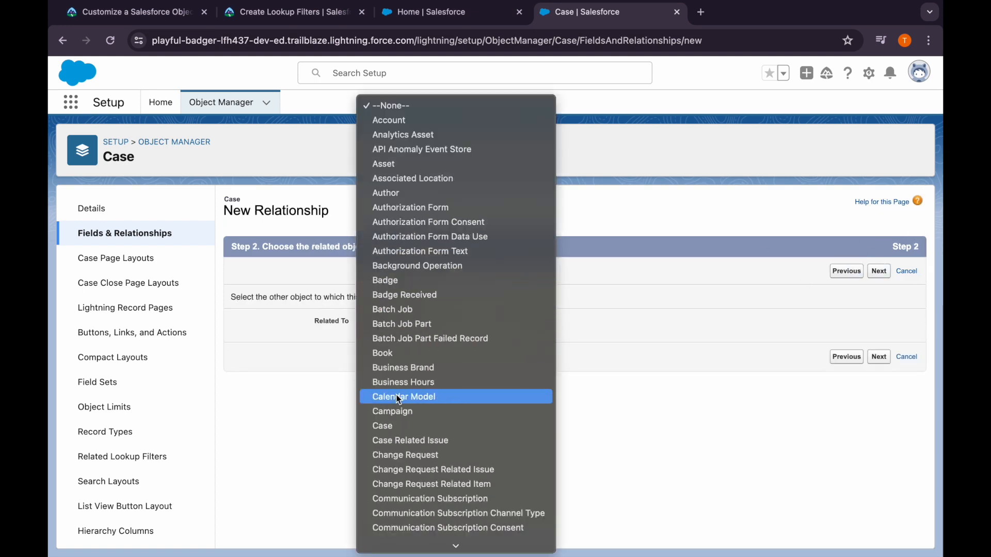
scroll(398, 400, down, 2)
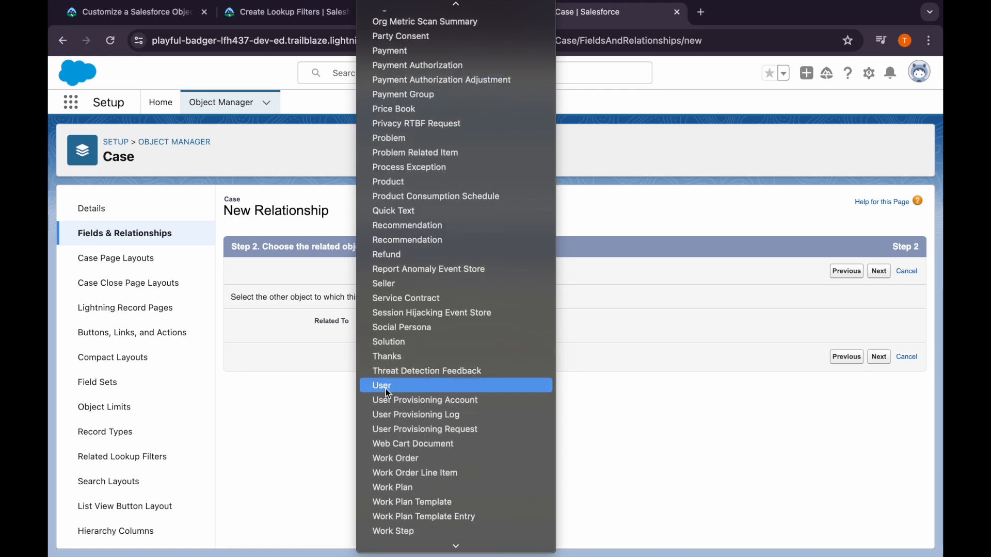
click(382, 386)
click(879, 270)
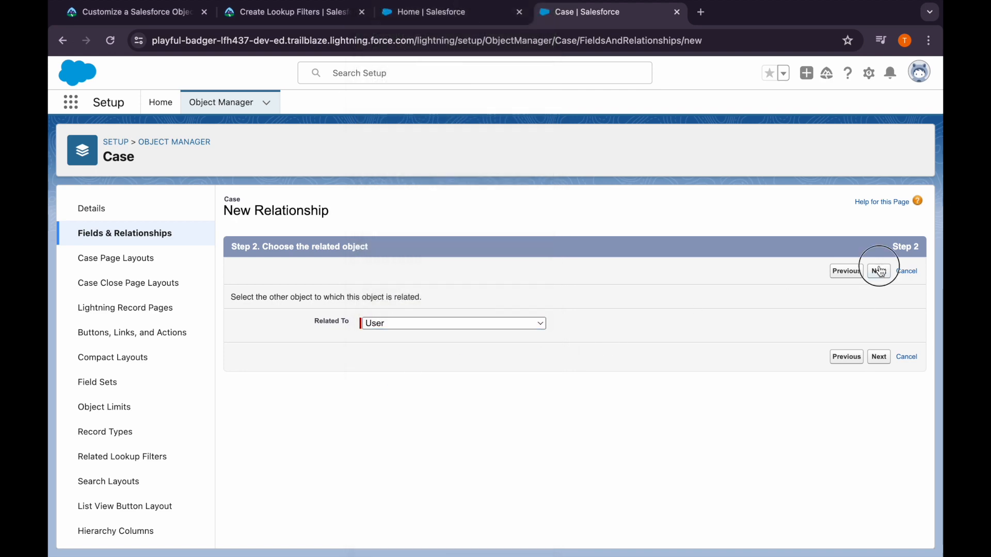
Label the field "Backup Agent" and copy Trailhead's description "Used to identify the assigned support rep when case owner is away — for support use only."
text(Backup Agent)
click(388, 331)
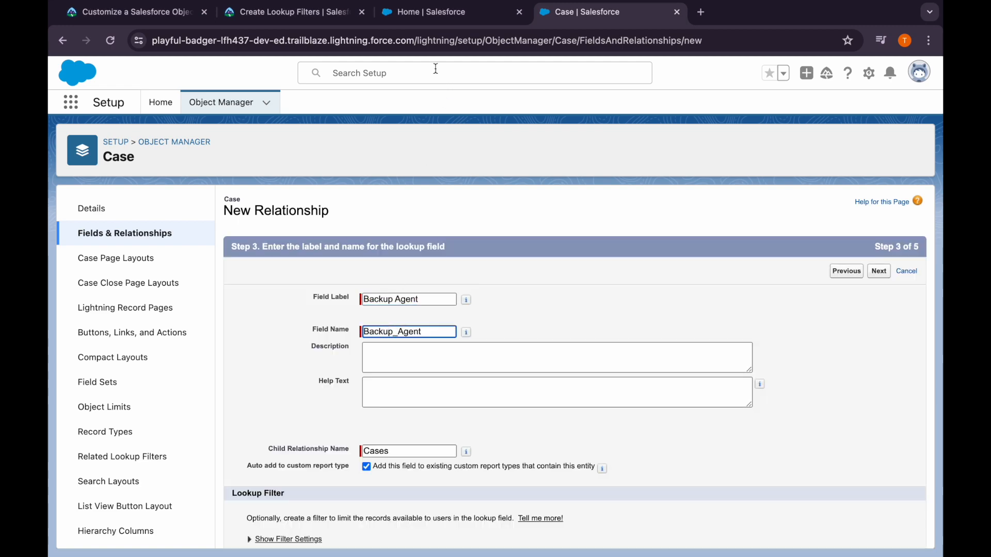
click(317, 13)
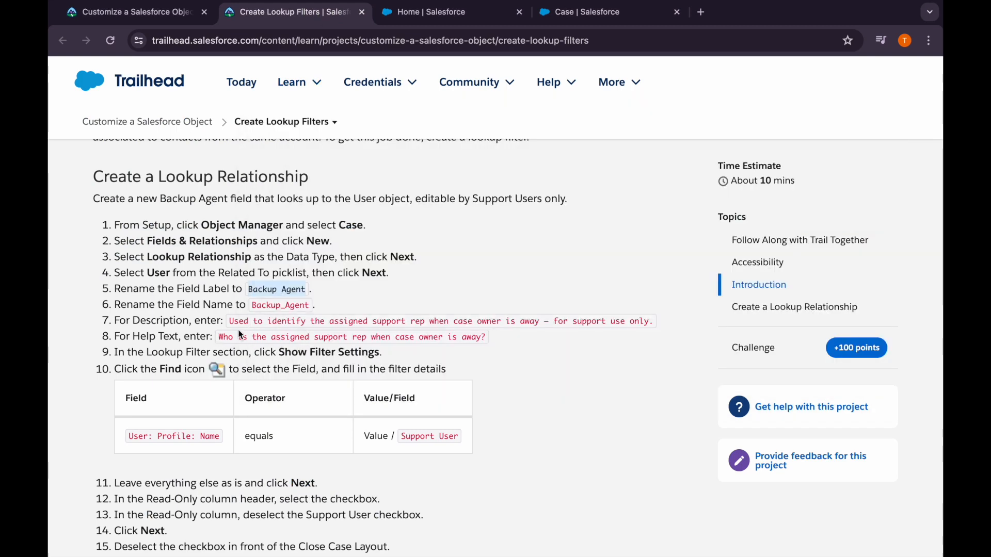
drag(230, 322, 656, 330)
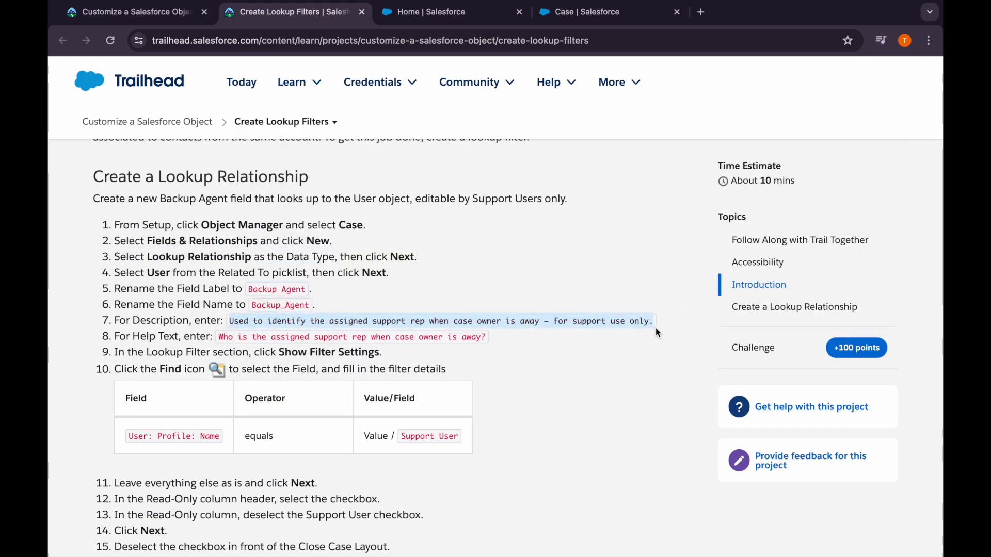
click(606, 12)
click(387, 358)
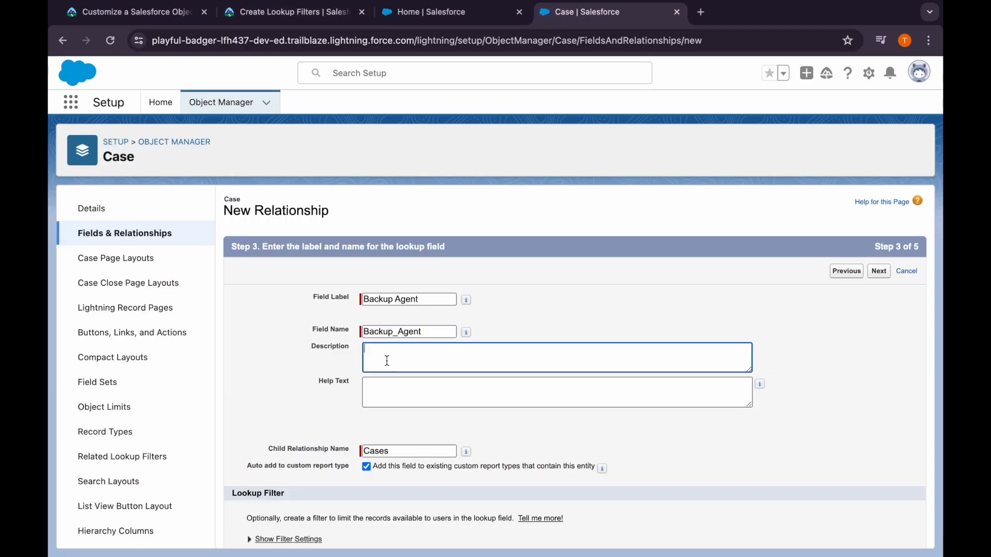
text(Used to identify the assigned support rep when case owner is away — for support use only.)
Copy "Who is the assigned support rep when case owner is away?" from Trailhead into the field's help text
click(290, 13)
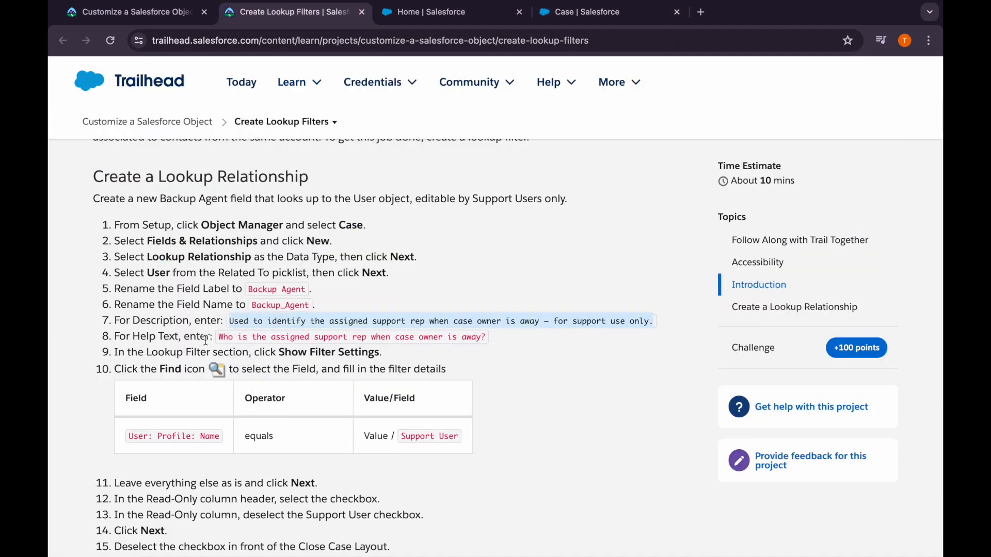
drag(219, 336, 490, 344)
key(ctrl+c)
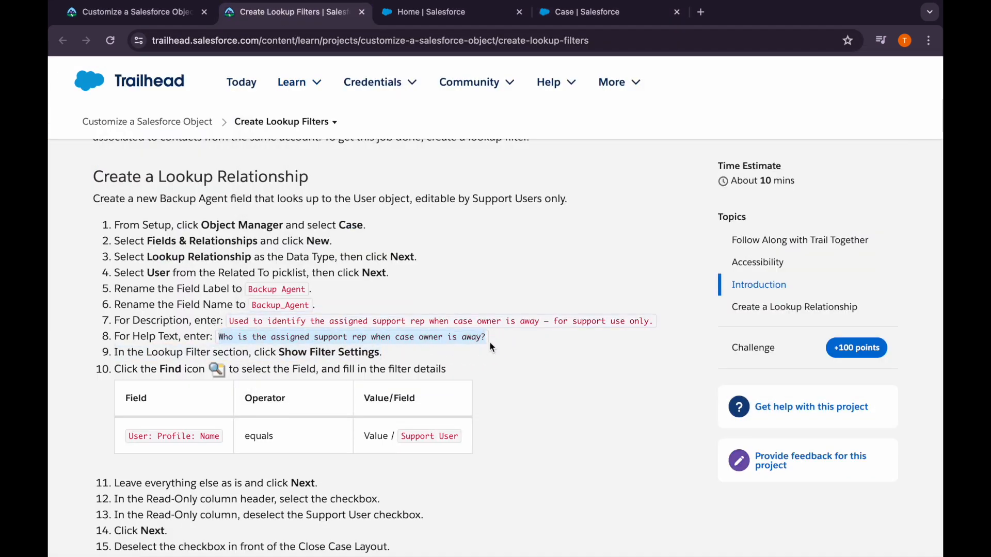
click(572, 9)
click(392, 385)
key(ctrl+v)
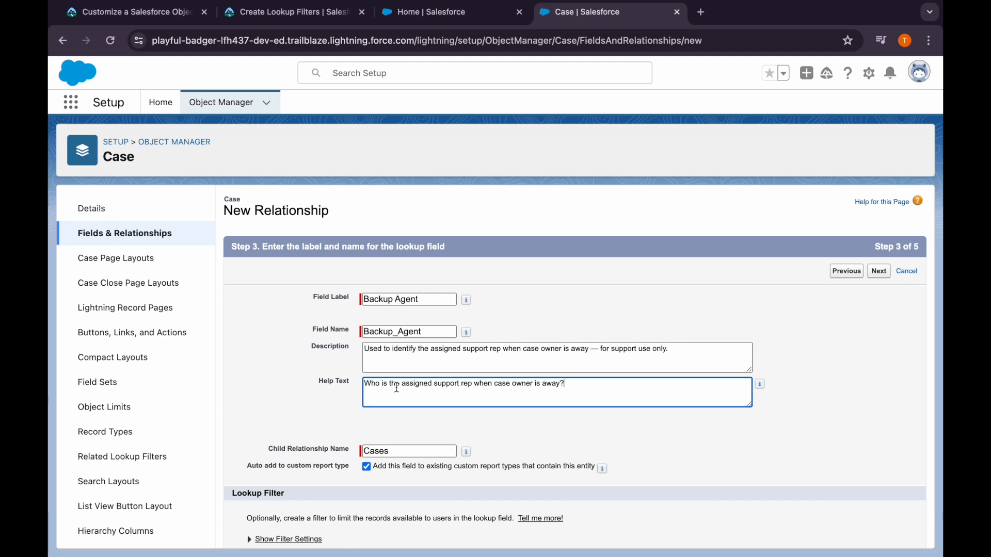
Review Trailhead's lookup filter details and expand the filter settings for the Backup Agent field
click(296, 11)
scroll(306, 412, down, 2)
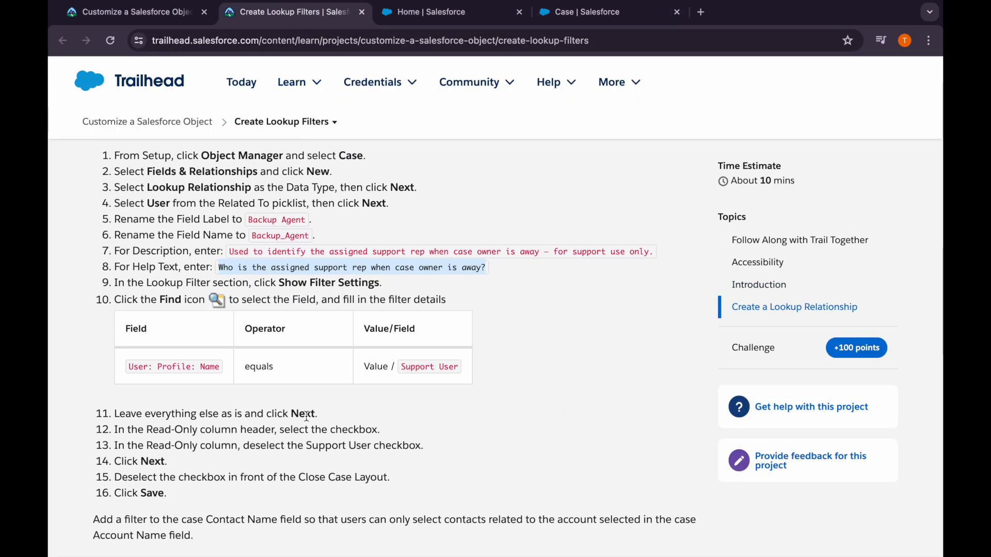
scroll(306, 416, down, 1)
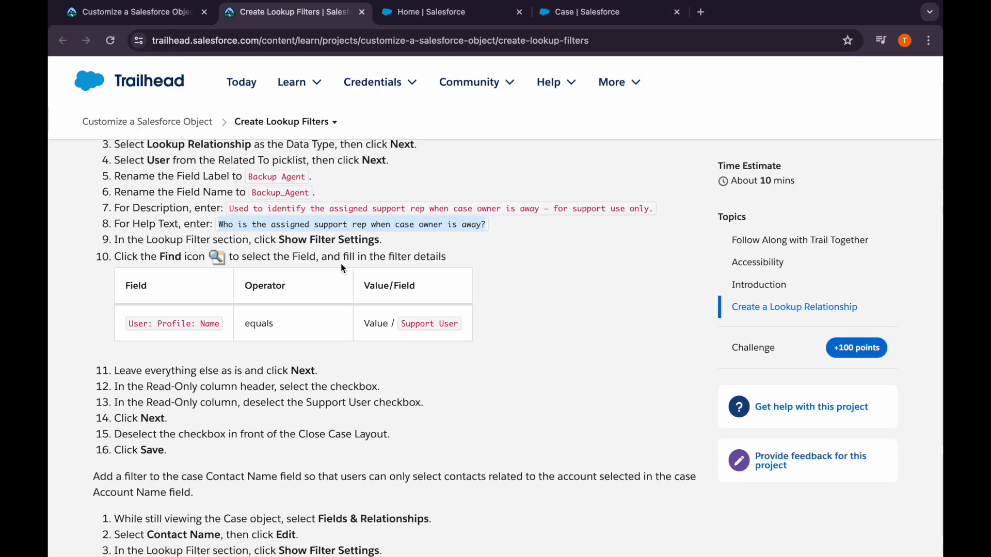
scroll(407, 258, down, 1)
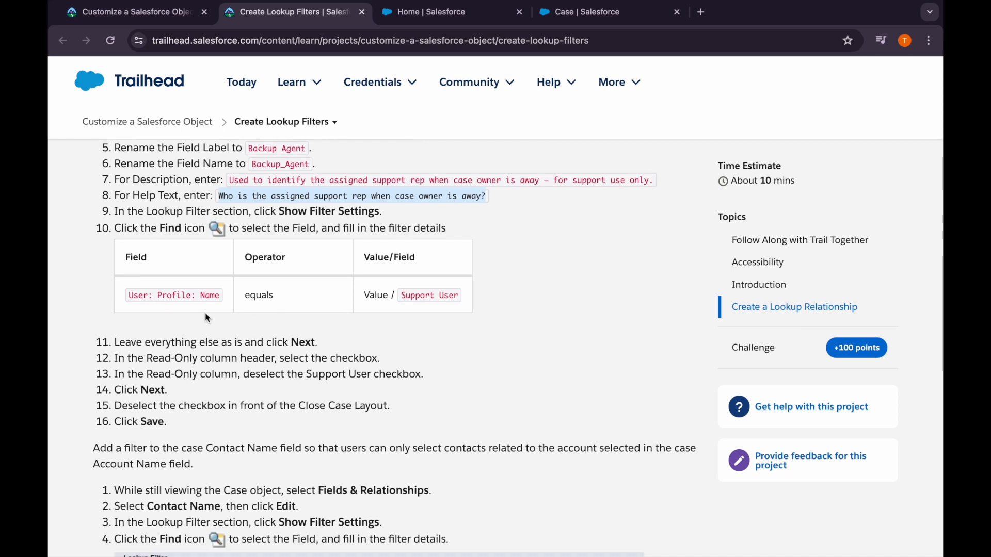
click(551, 17)
scroll(583, 371, down, 1)
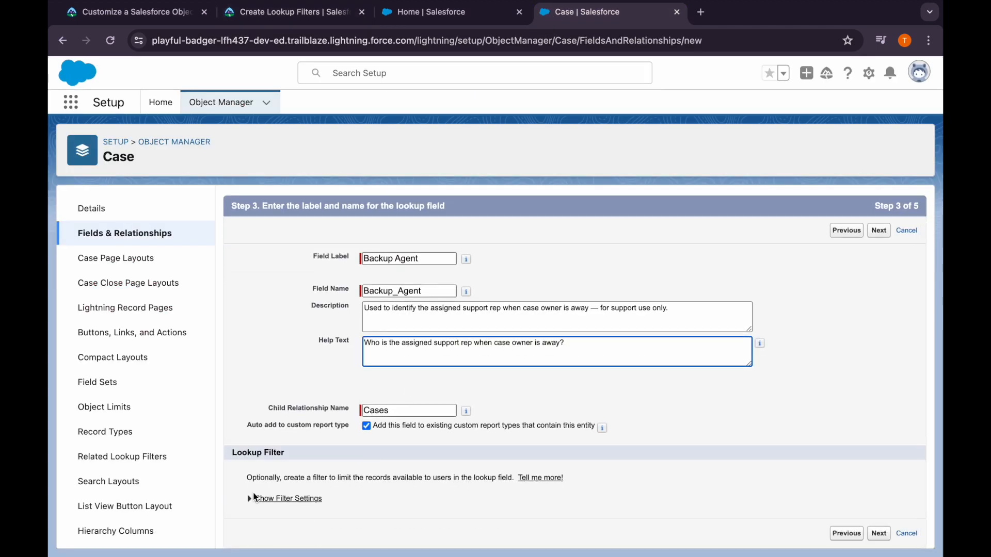
click(253, 498)
scroll(310, 491, down, 3)
Set the first lookup filter criterion's field to User: Profile: Name, checking it against Trailhead's instructions
click(416, 389)
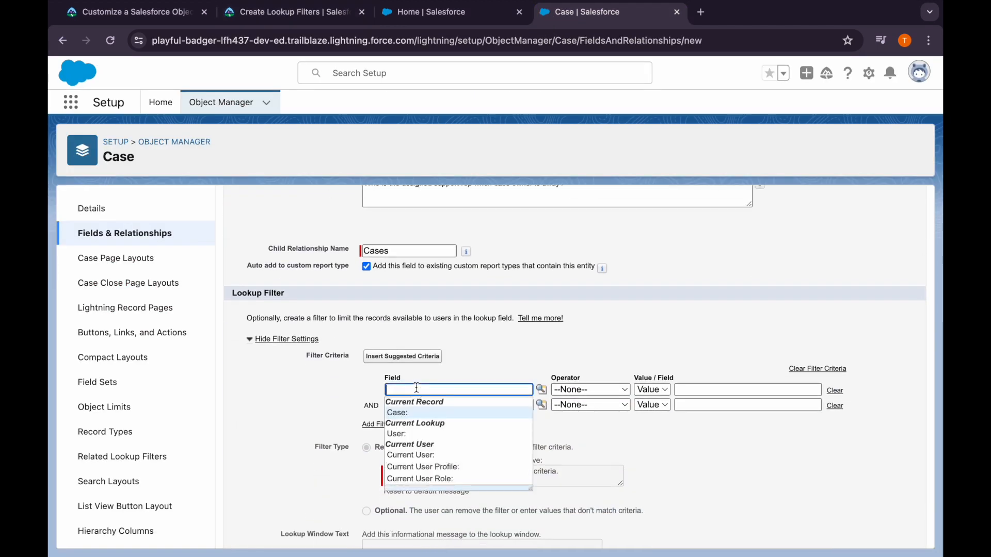
scroll(442, 439, down, 2)
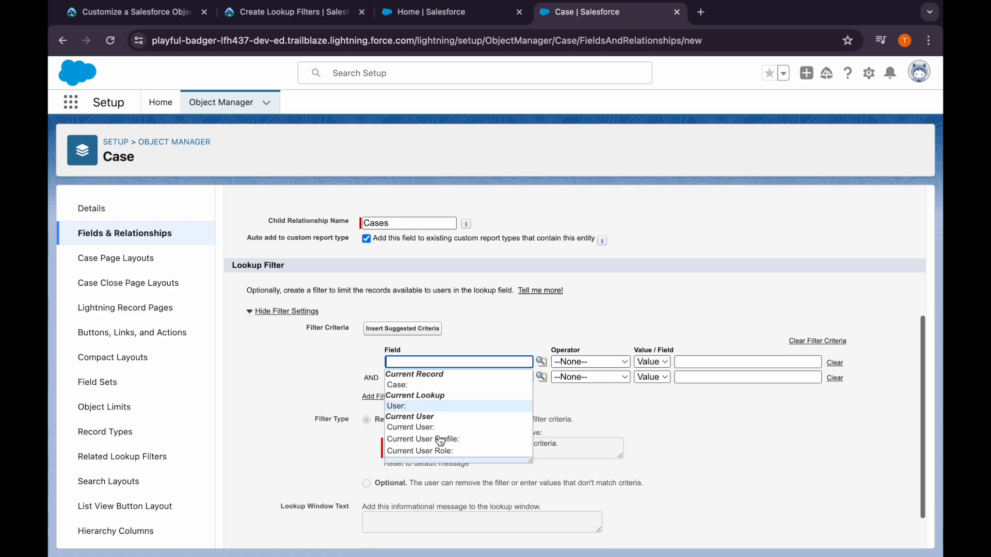
scroll(456, 381, down, 1)
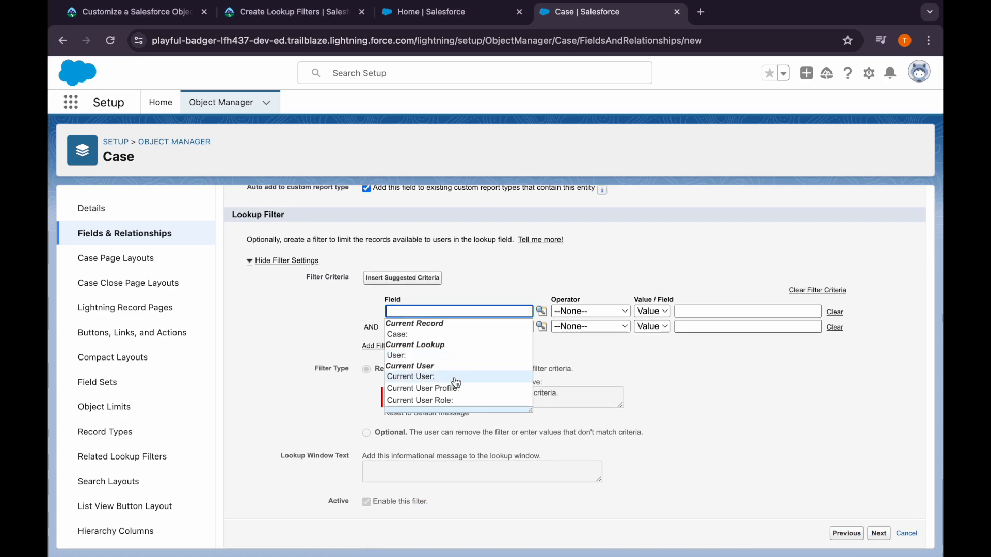
click(289, 13)
click(586, 12)
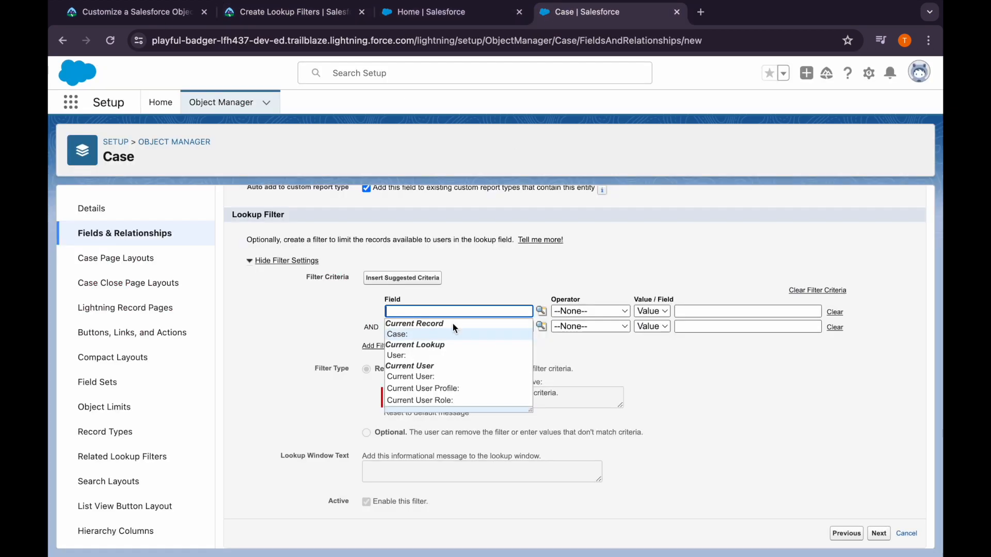
click(445, 356)
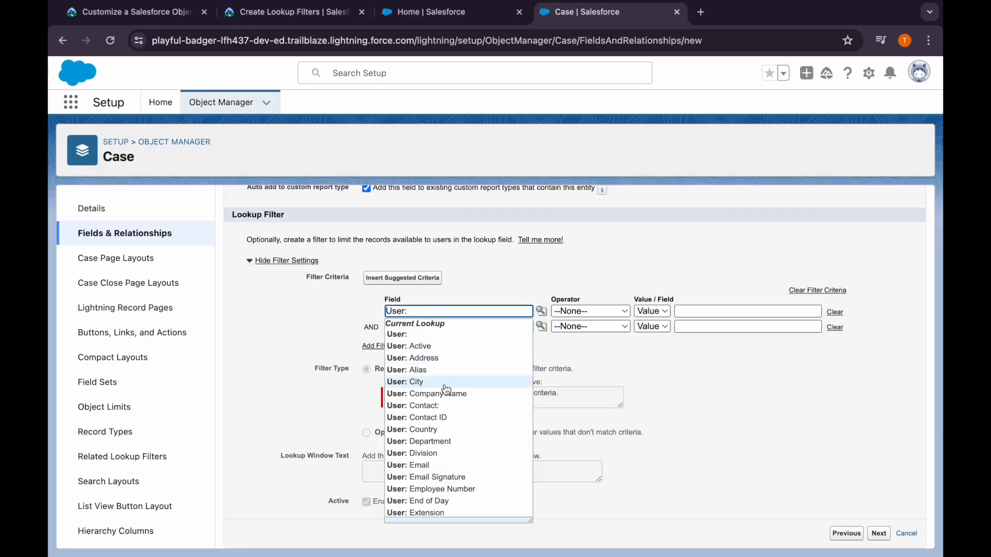
scroll(439, 470, down, 5)
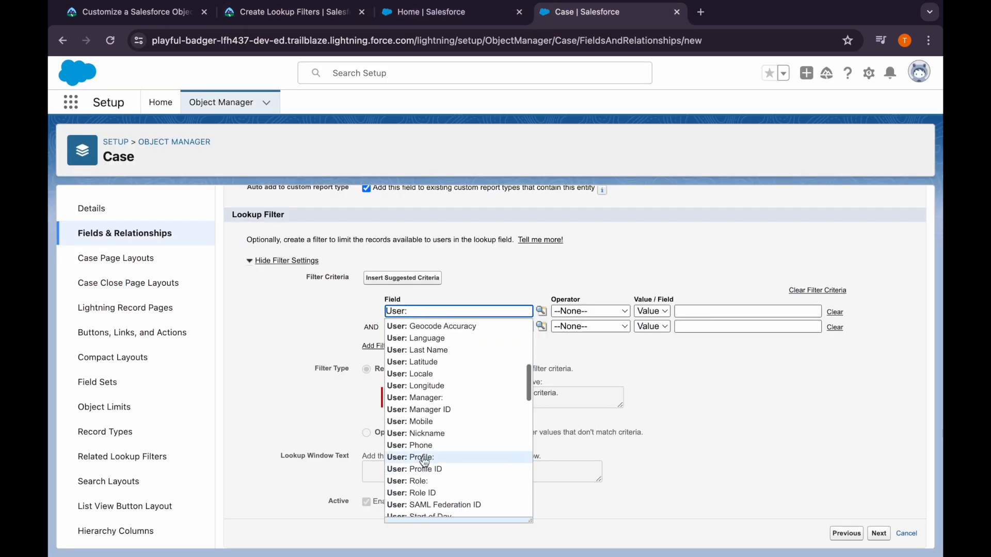
click(440, 467)
click(432, 406)
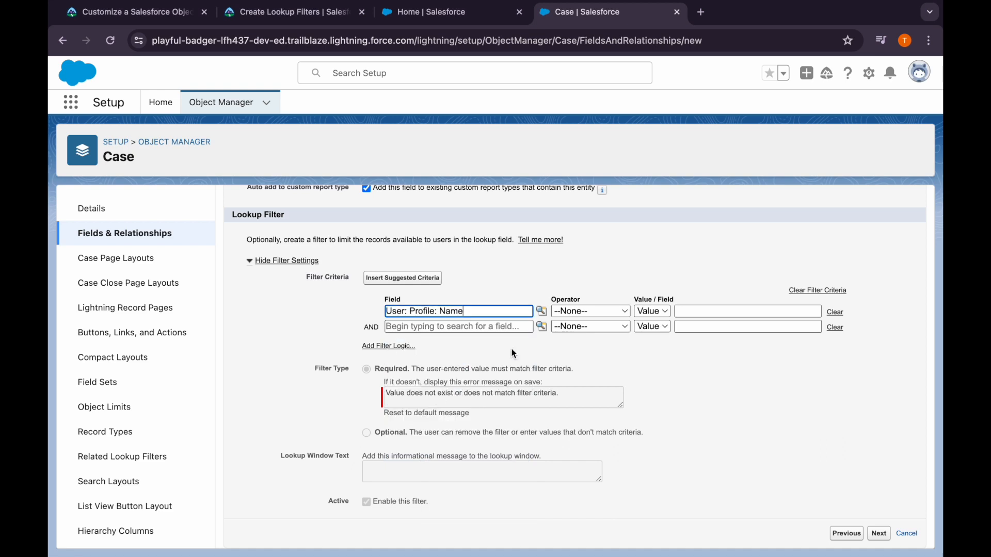
Set the filter criterion's operator to equals and its value to "Support User"
click(564, 320)
click(574, 327)
click(713, 311)
text(S)
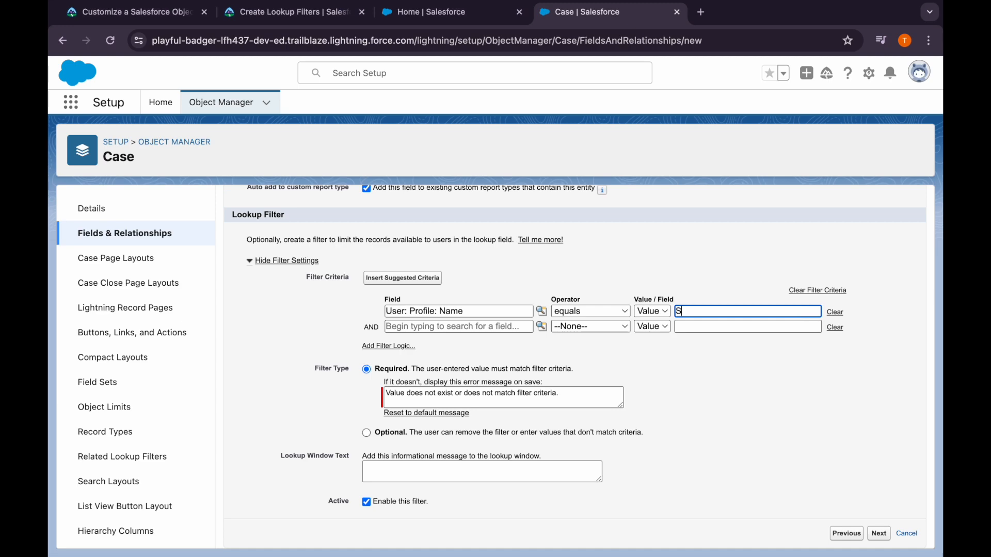
text(upport User)
Check Trailhead's next instructions, and make the Backup Agent field read-only for every profile except Support User
click(292, 16)
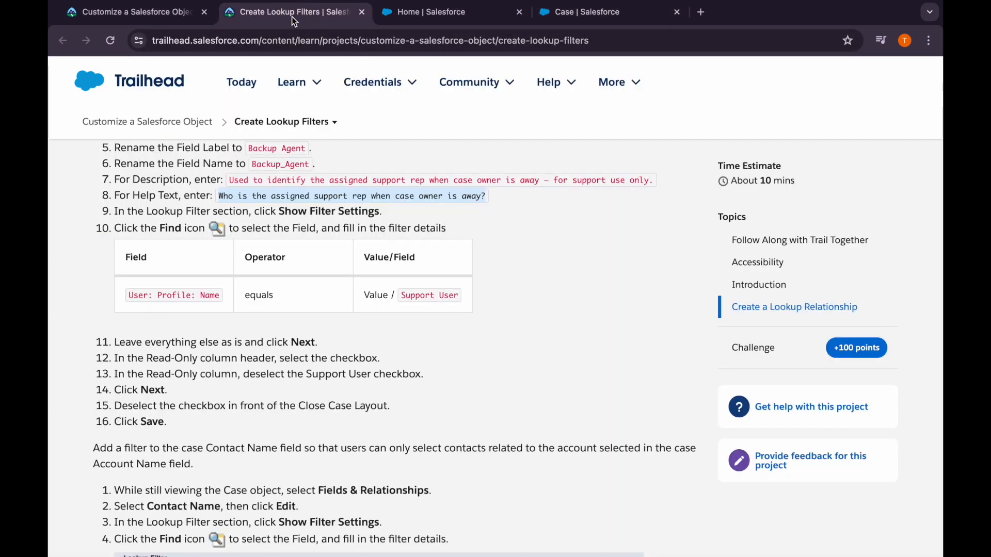
click(567, 17)
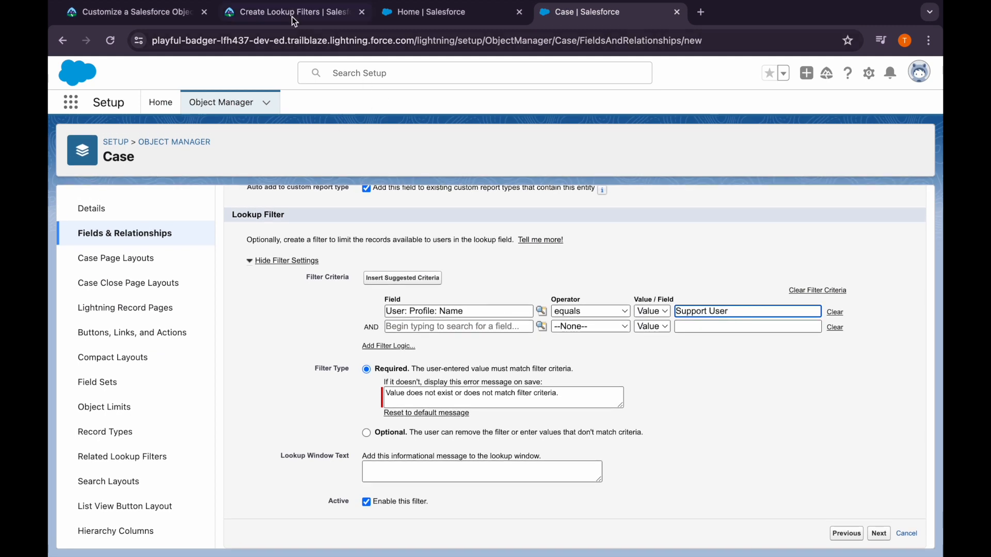
click(299, 20)
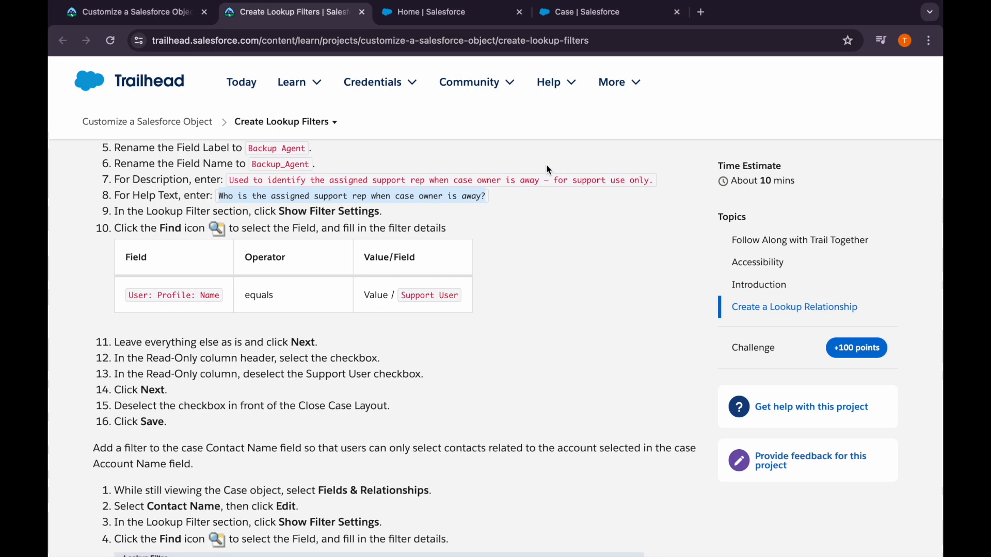
click(557, 20)
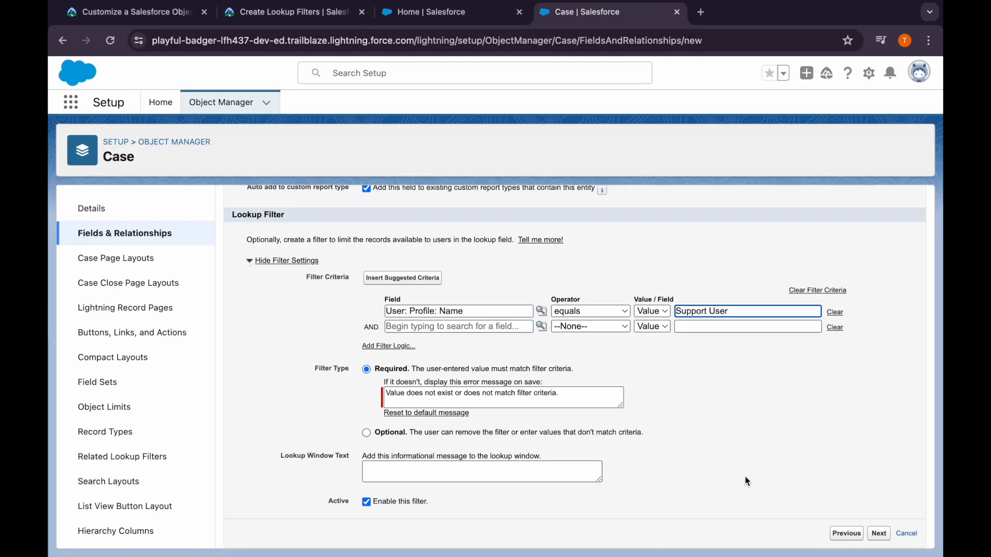
click(878, 533)
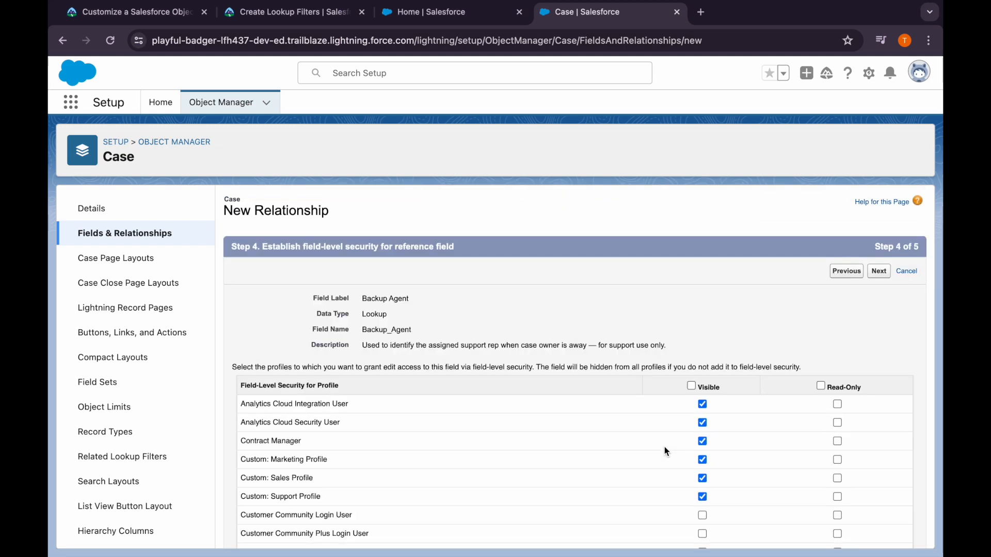
click(821, 386)
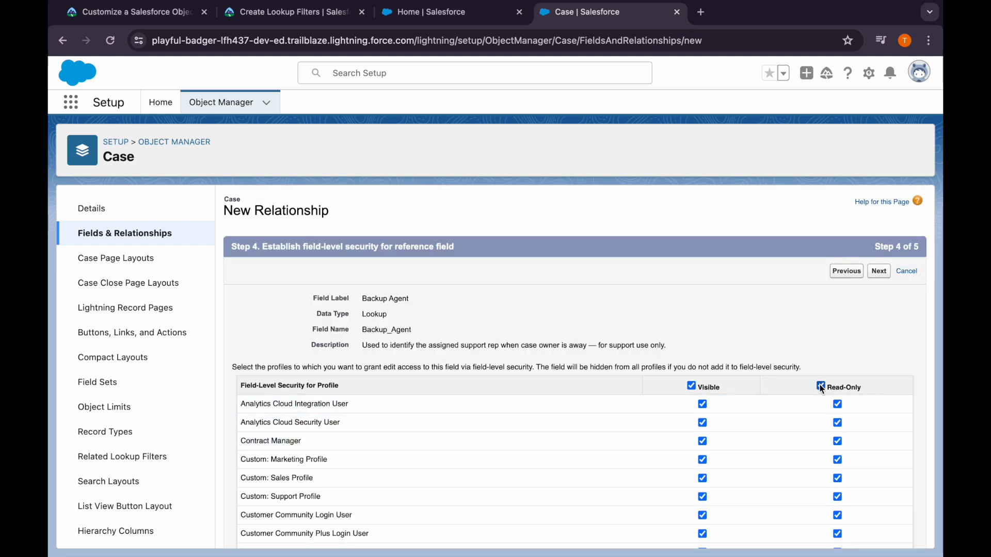
scroll(819, 387, down, 7)
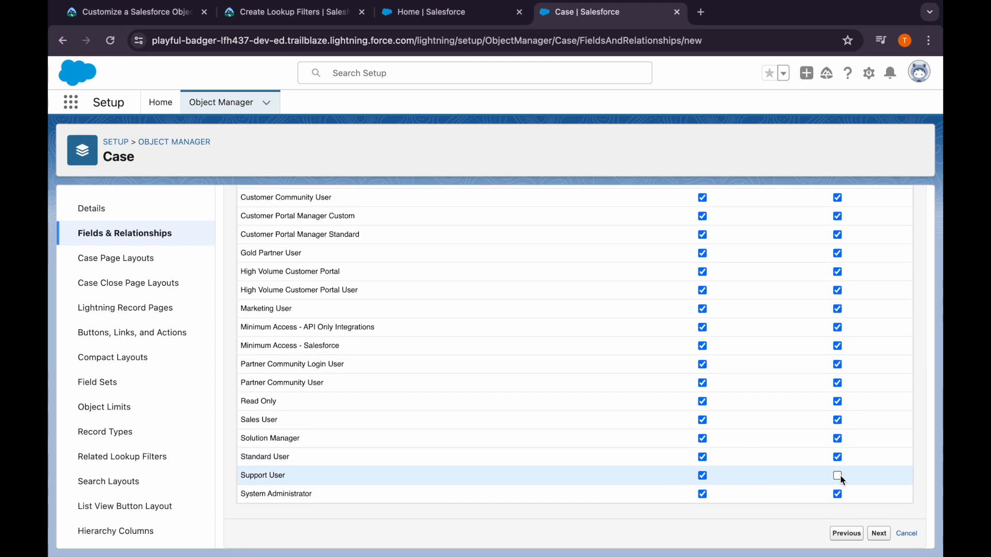
click(877, 534)
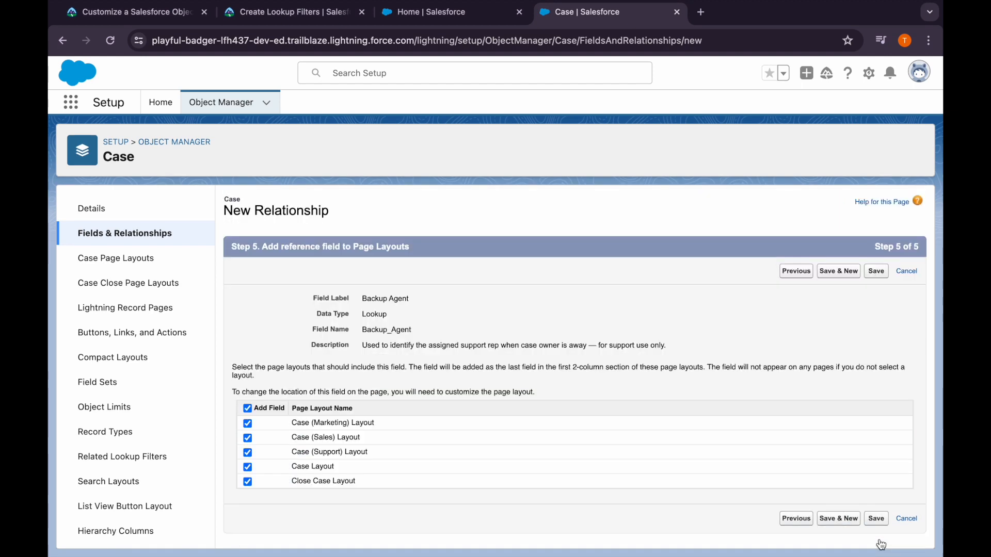
Read Trailhead's instructions for the Contact Name lookup filter, and return to the Case object's Fields & Relationships
click(289, 12)
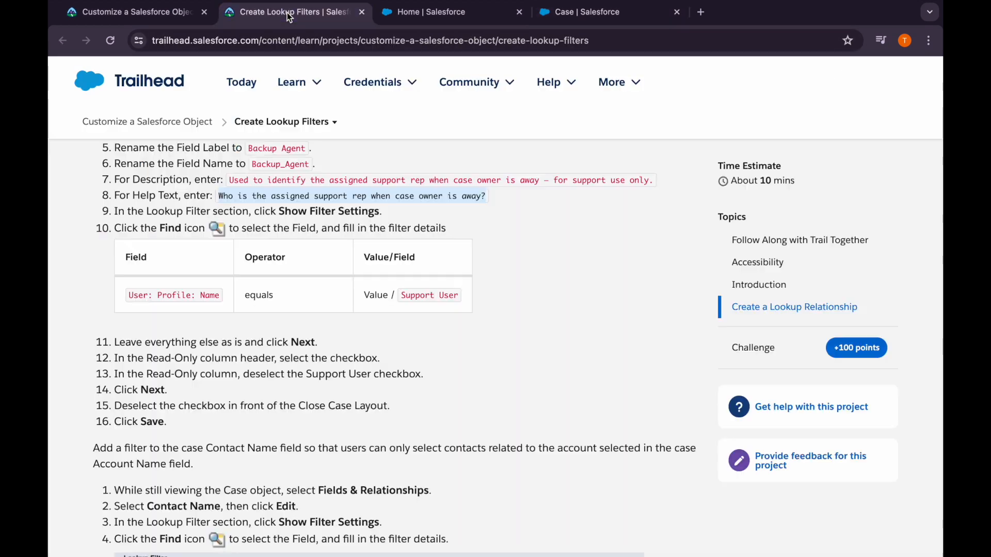
scroll(289, 426, down, 3)
scroll(290, 427, down, 1)
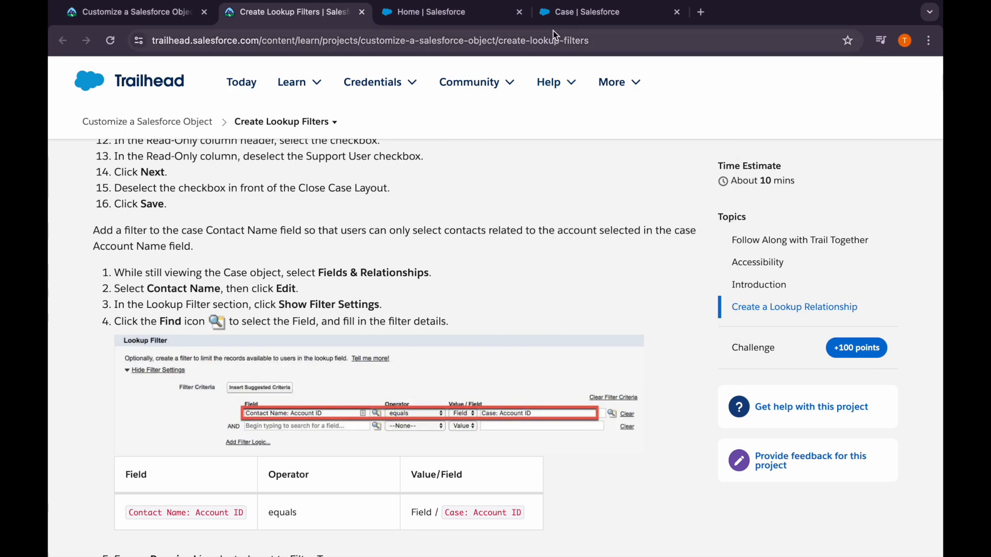
click(551, 16)
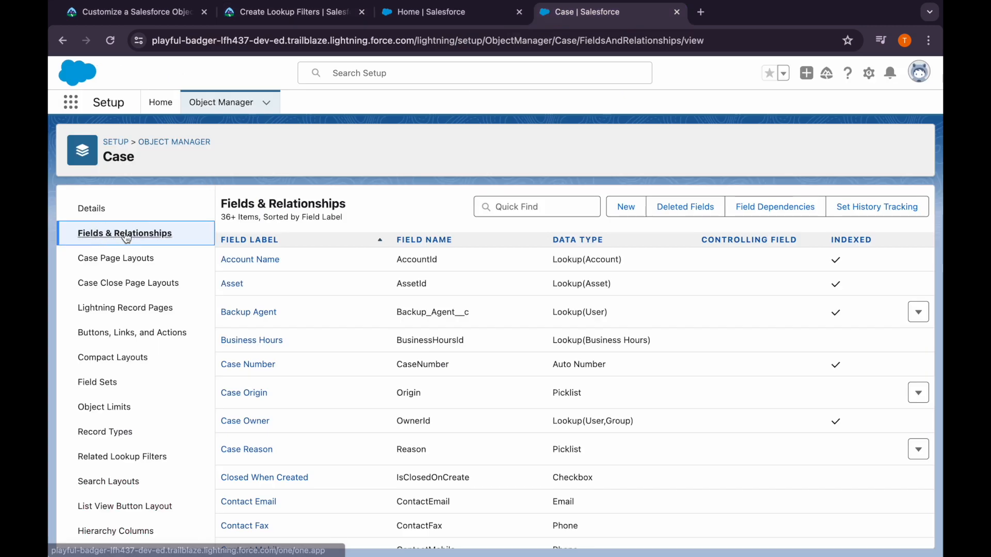
Find and open the Case object's Contact Name field, and read Trailhead's lookup filter instructions for it
click(504, 207)
text(contact)
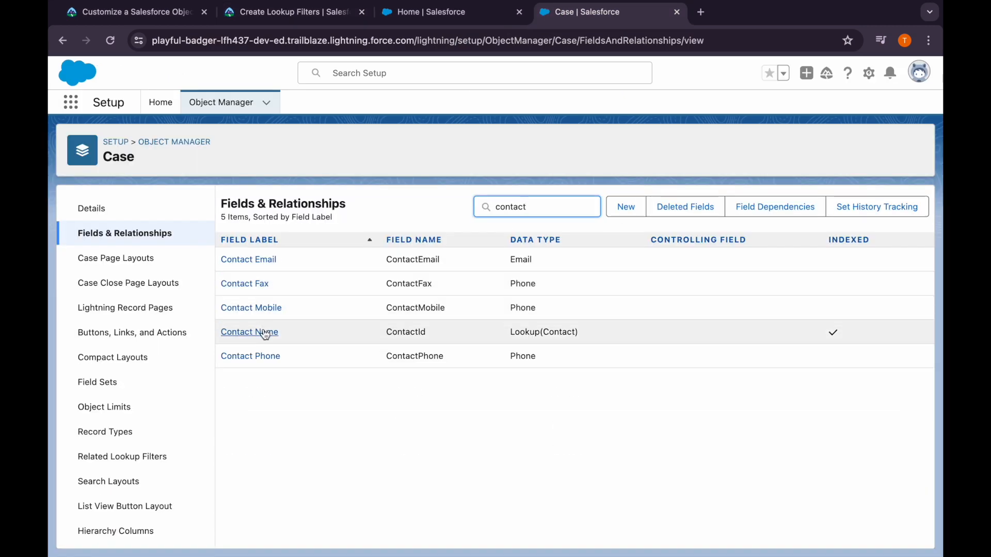
click(266, 334)
click(317, 14)
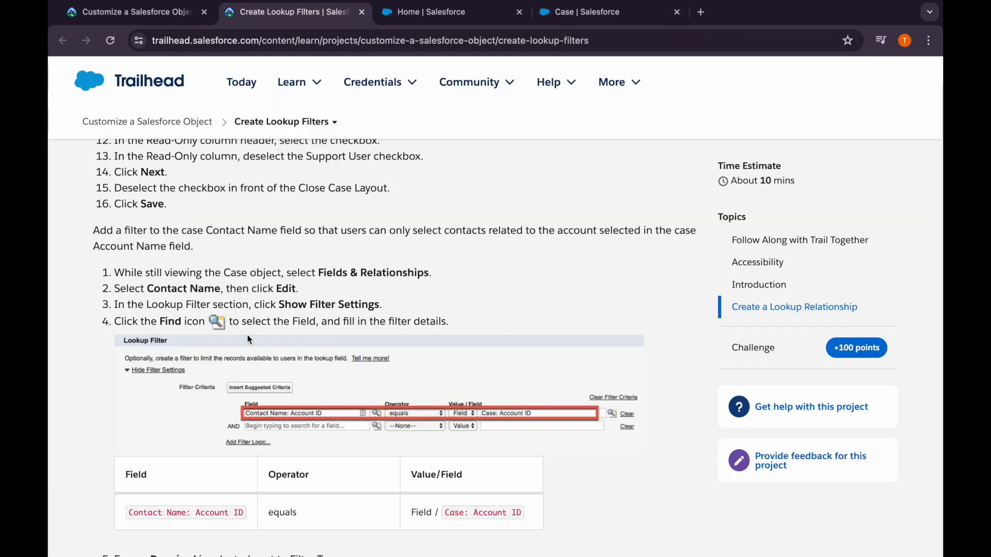
drag(280, 305, 405, 308)
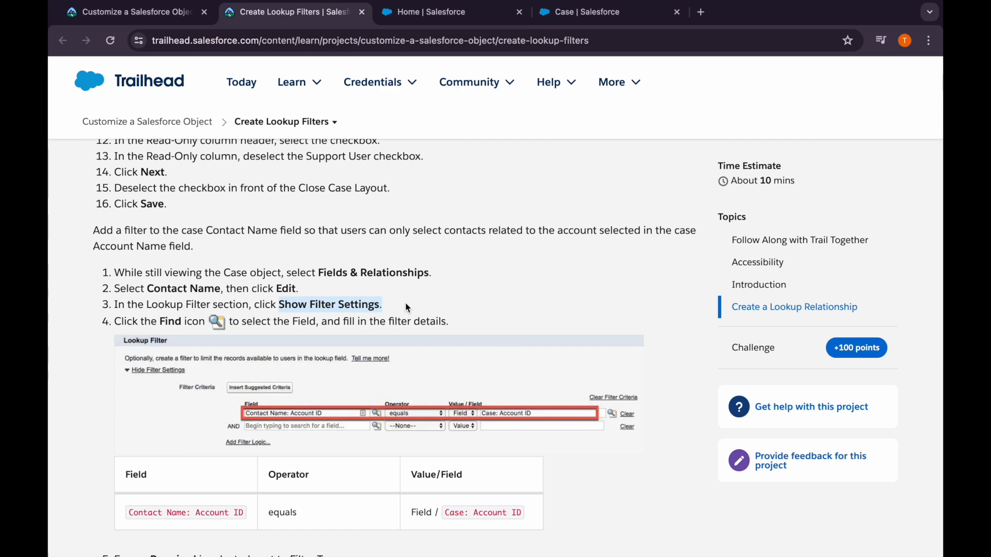
scroll(407, 308, down, 3)
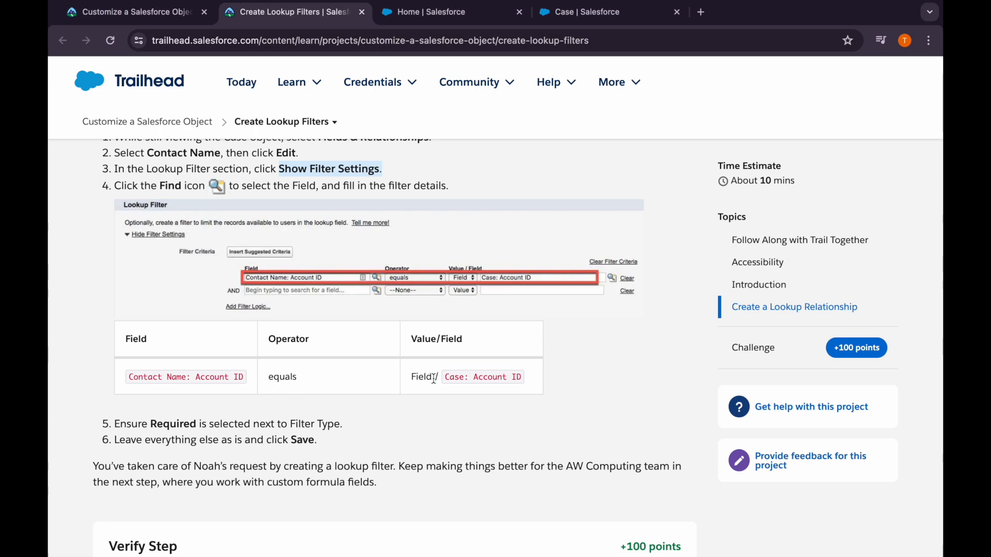
Open the Contact Name field for editing and expand its lookup filter settings
click(580, 22)
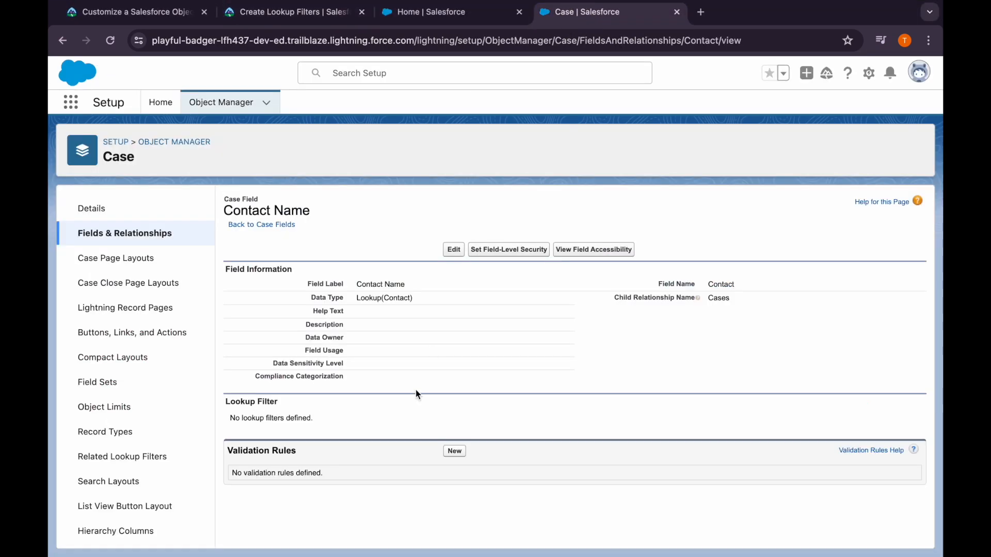
click(454, 250)
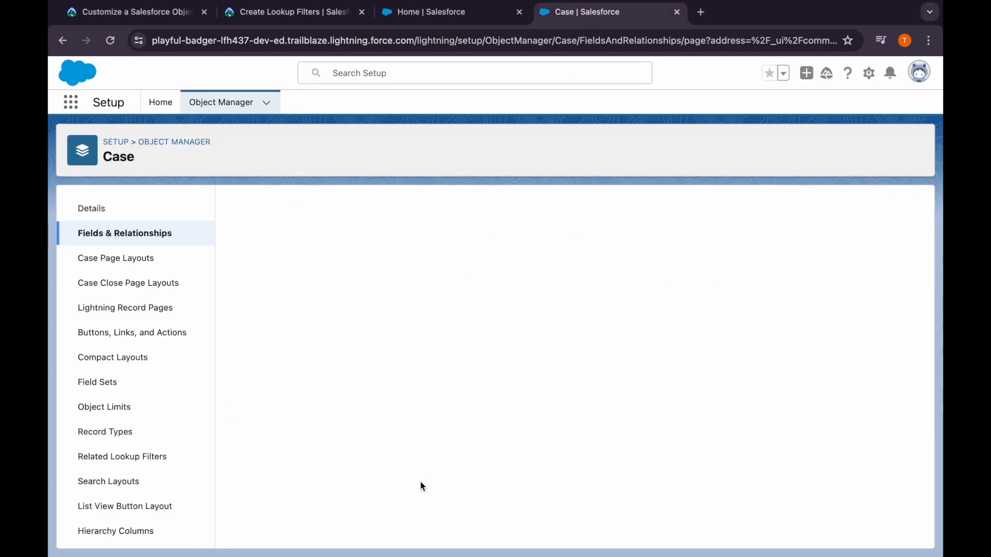
scroll(420, 481, down, 2)
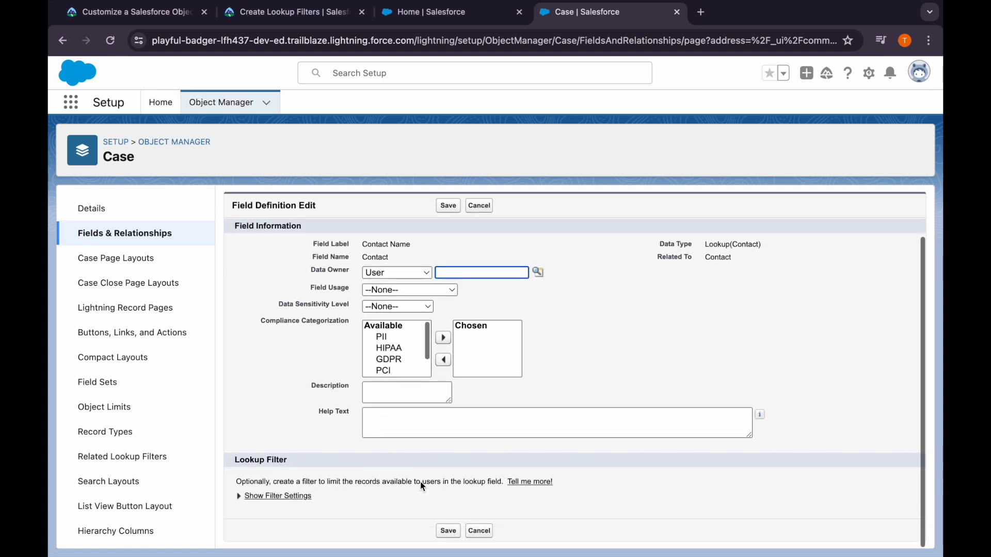
click(246, 497)
scroll(330, 464, down, 3)
Set the first filter criterion's field to Contact Name: Account ID and its operator to equals
click(413, 425)
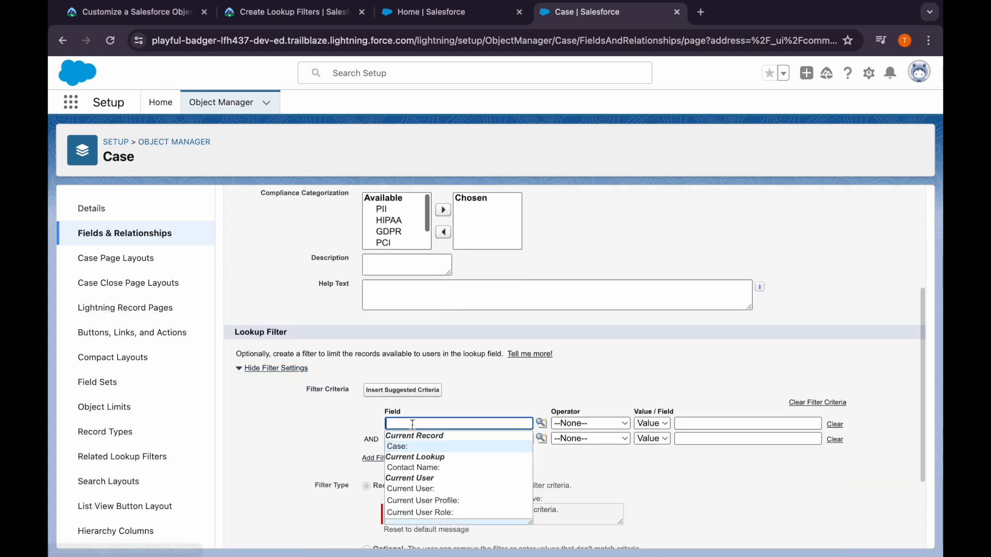
click(434, 469)
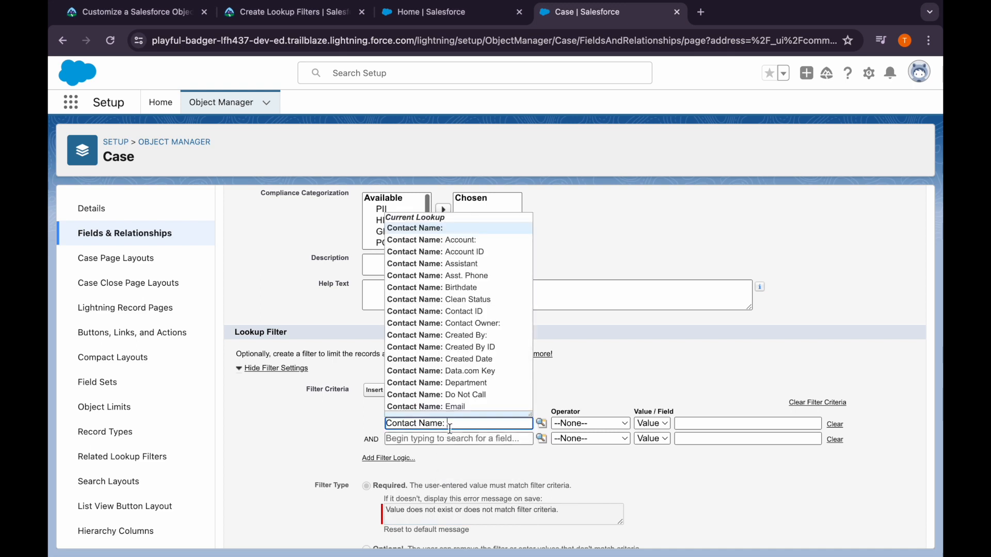
click(438, 252)
click(575, 433)
click(576, 435)
click(694, 422)
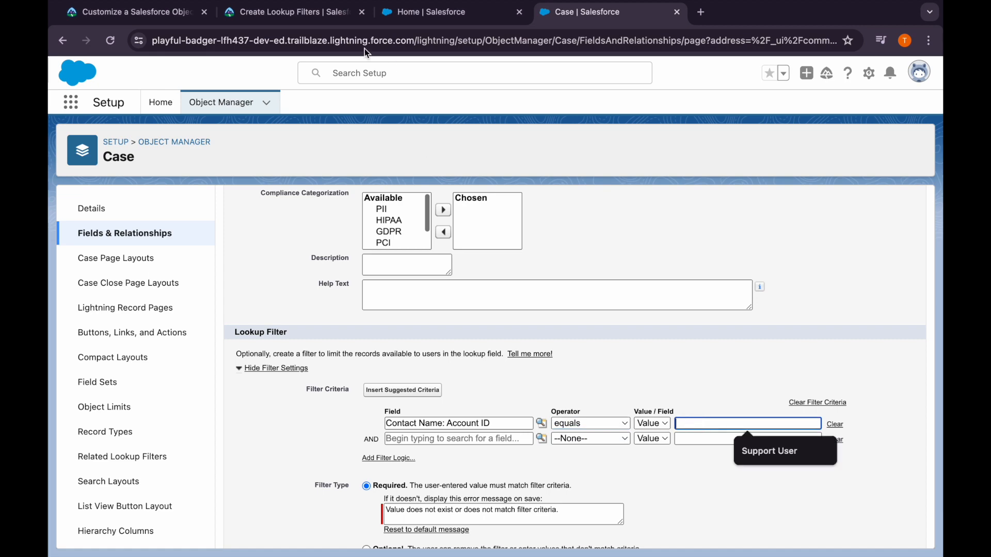
Following Trailhead's instructions, compare the criterion against the field Case: Account ID, and save the Contact Name lookup filter
click(309, 14)
drag(447, 379, 531, 375)
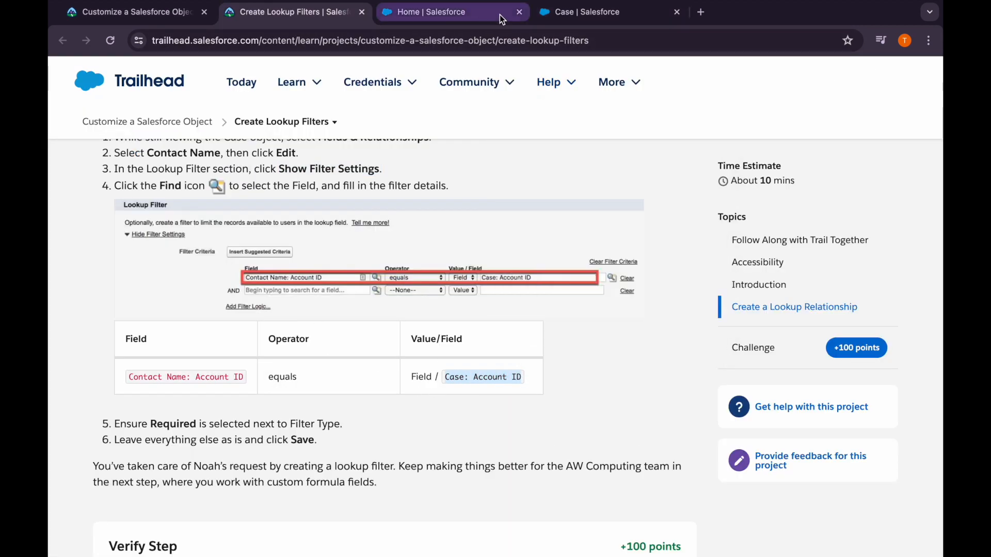
click(555, 12)
click(650, 425)
click(652, 438)
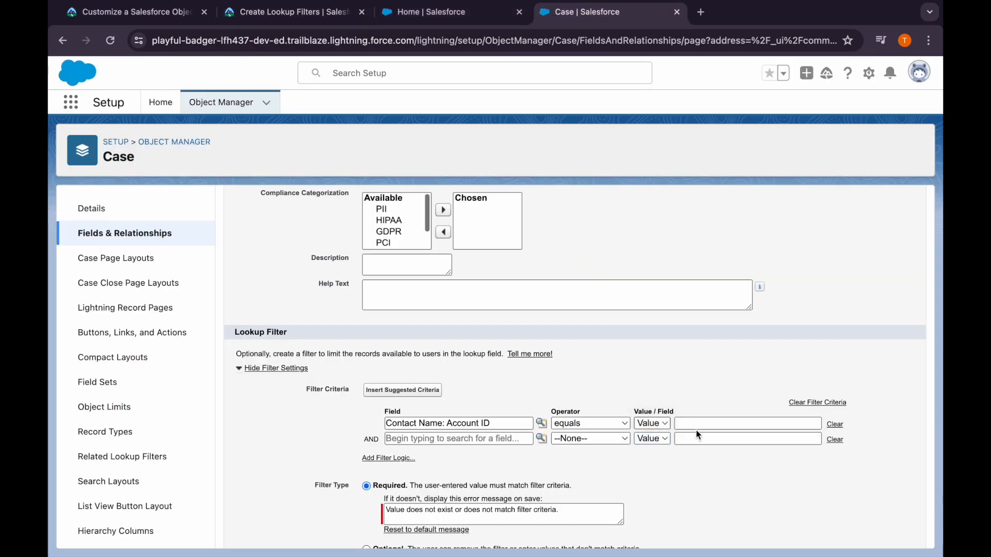
click(700, 423)
click(710, 448)
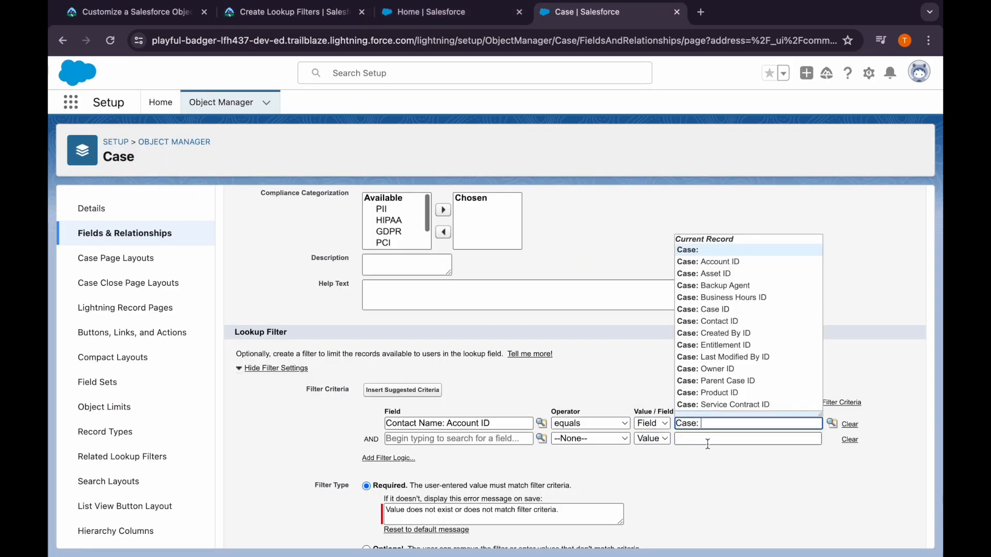
click(702, 261)
scroll(623, 381, down, 3)
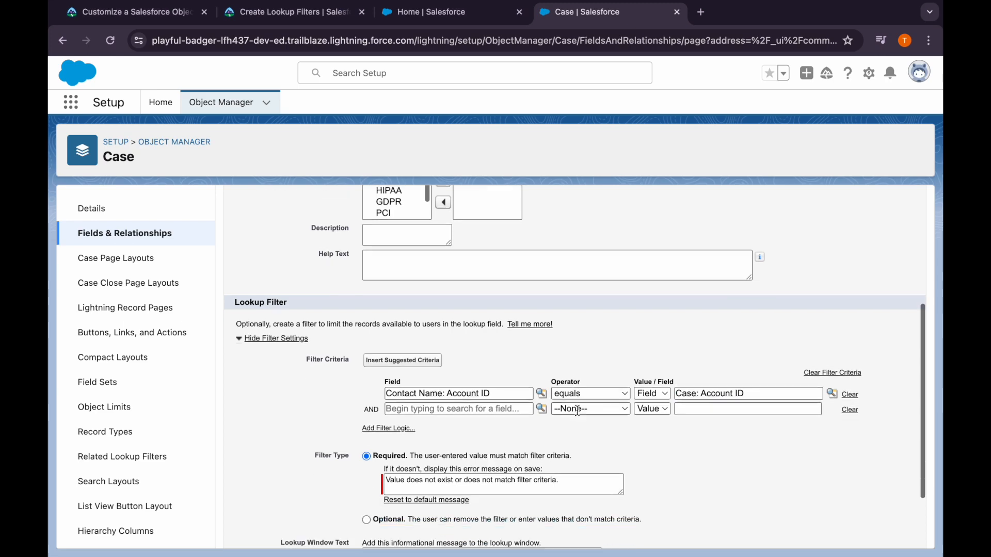
click(447, 533)
Review the saved Contact Name filter settings against Trailhead's instructions, leaving the field's edit form without changes
click(291, 11)
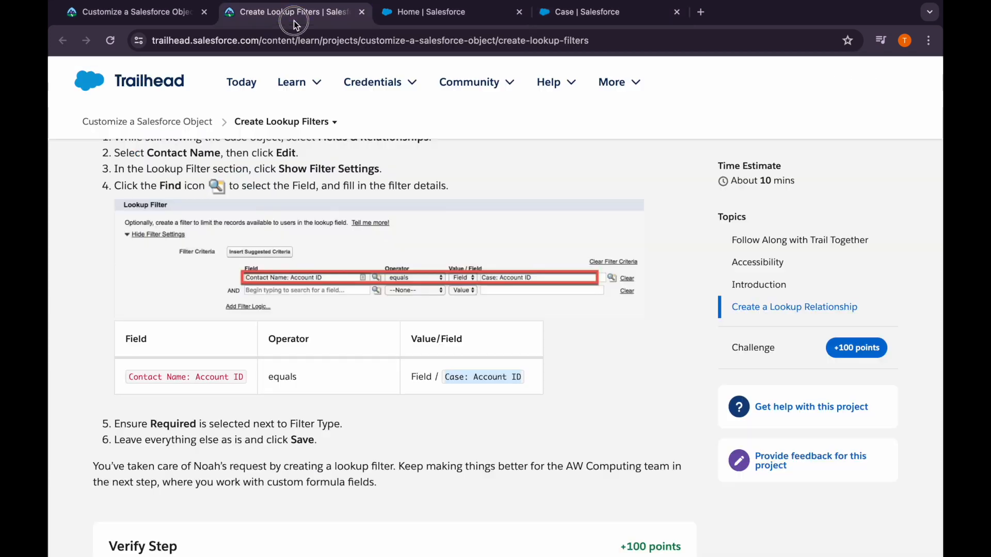
scroll(259, 370, down, 4)
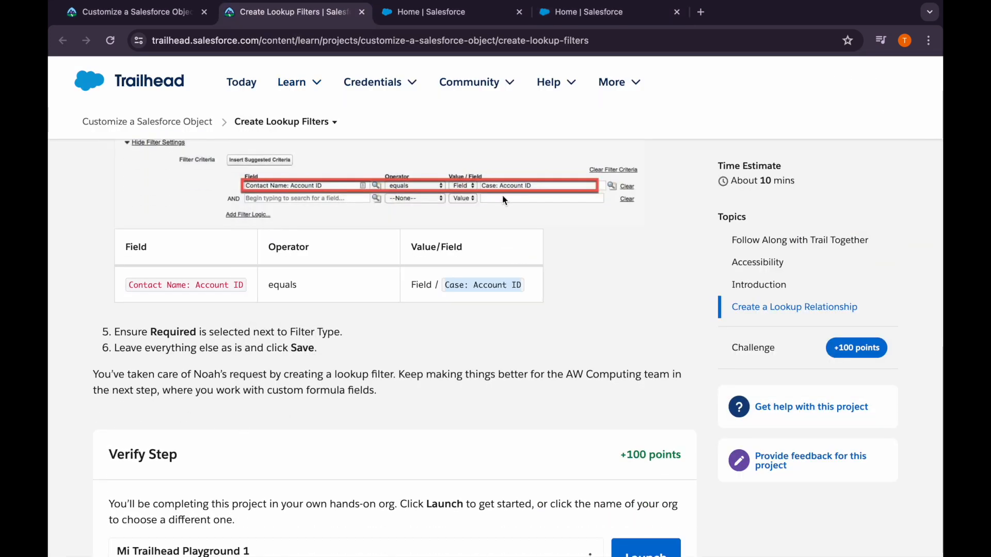
click(541, 20)
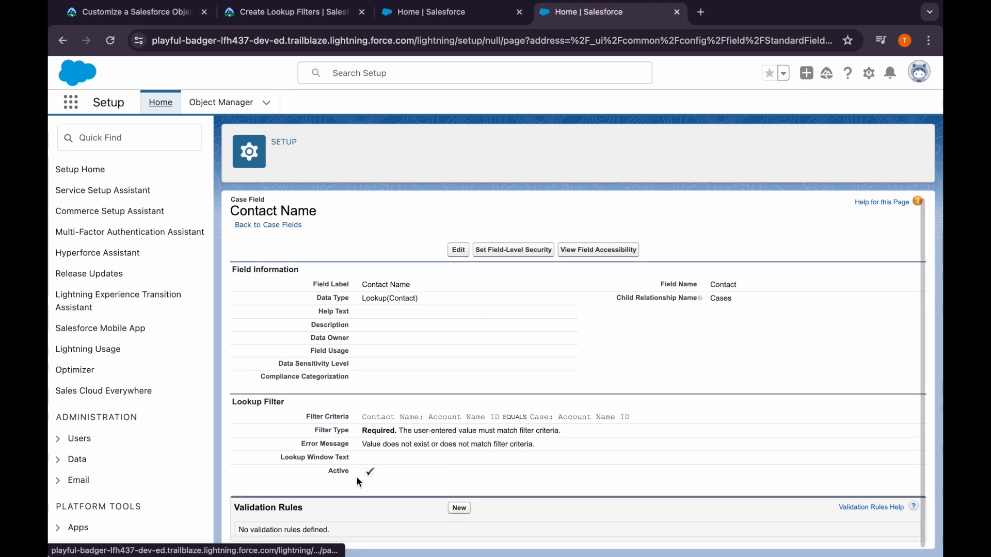
click(457, 251)
scroll(435, 429, down, 6)
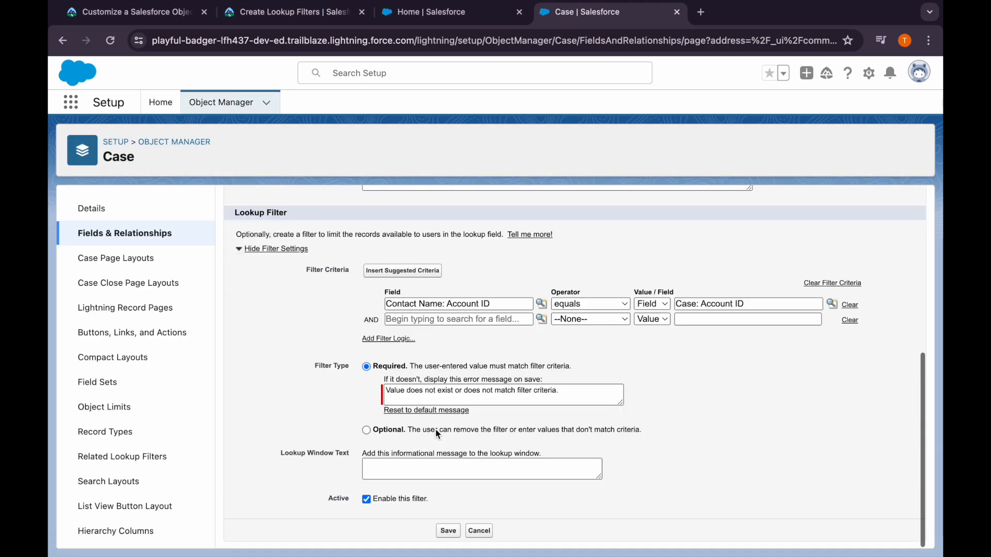
click(473, 535)
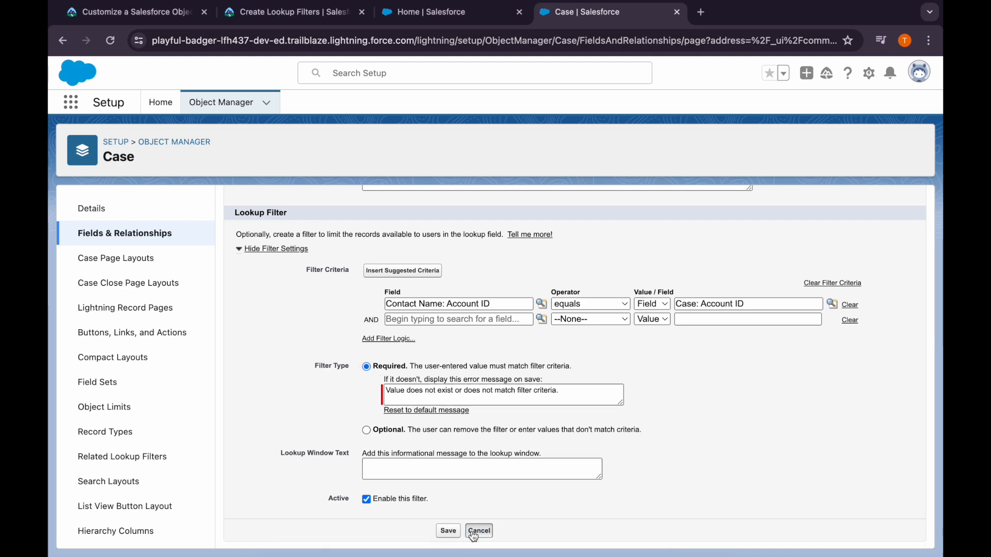
Return to Trailhead and verify the Create Lookup Filters step
click(289, 18)
scroll(320, 380, down, 4)
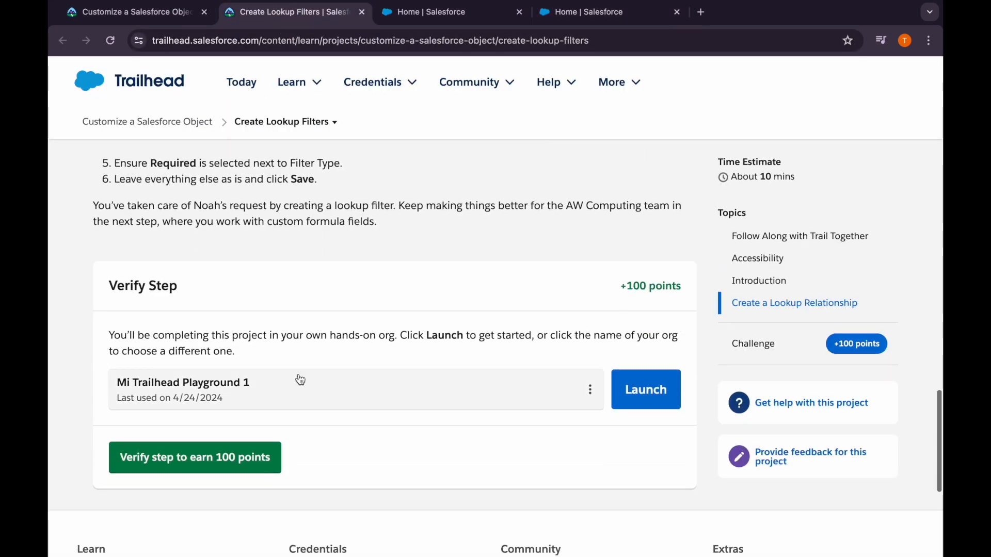
click(276, 457)
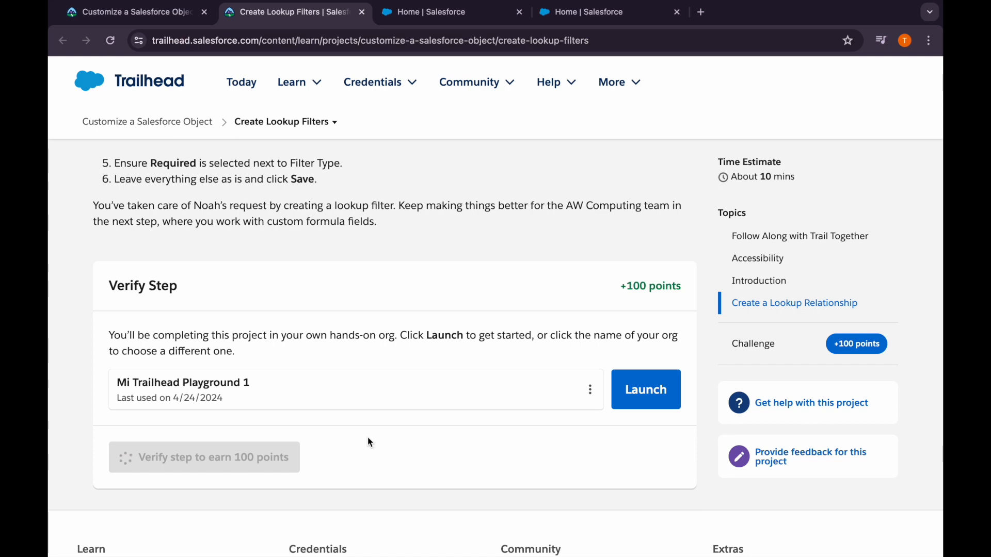
scroll(368, 438, up, 1)
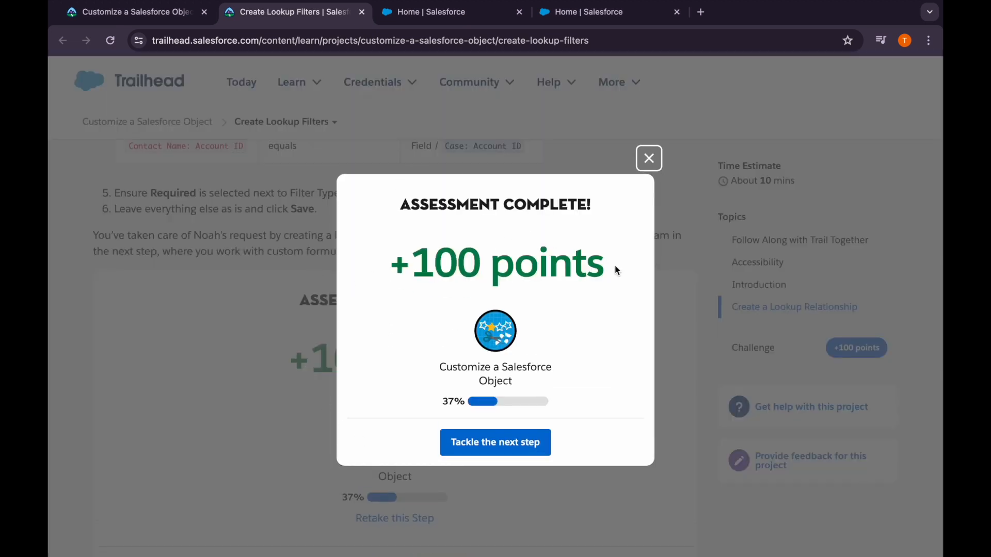
Go to the Create Formula Fields step and read the Calculate the Commission instructions
click(488, 442)
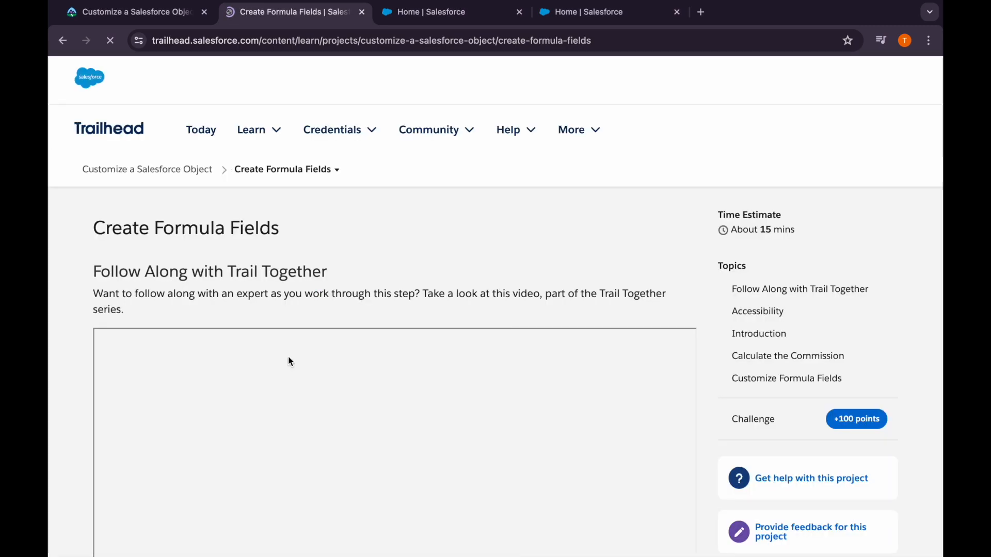
scroll(325, 292, down, 10)
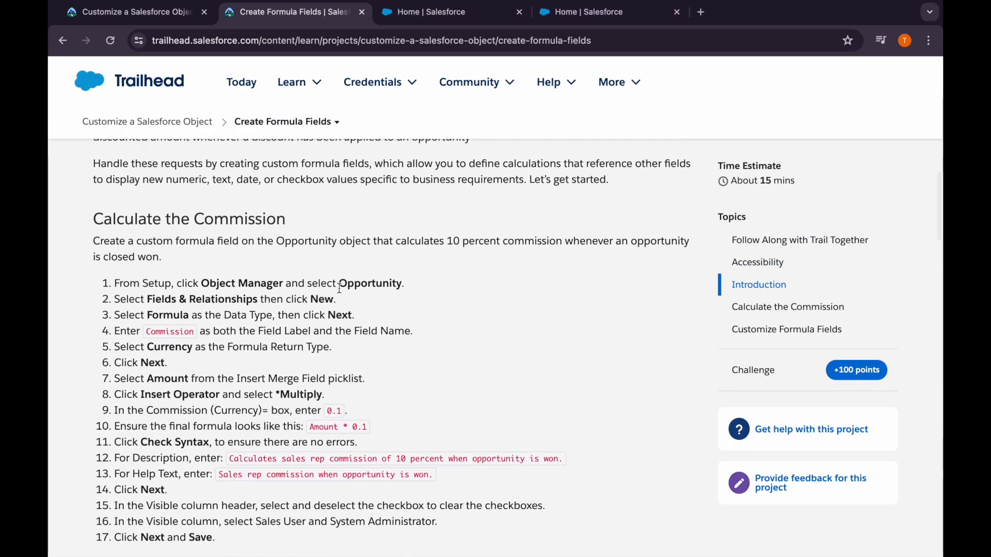
drag(339, 283, 376, 284)
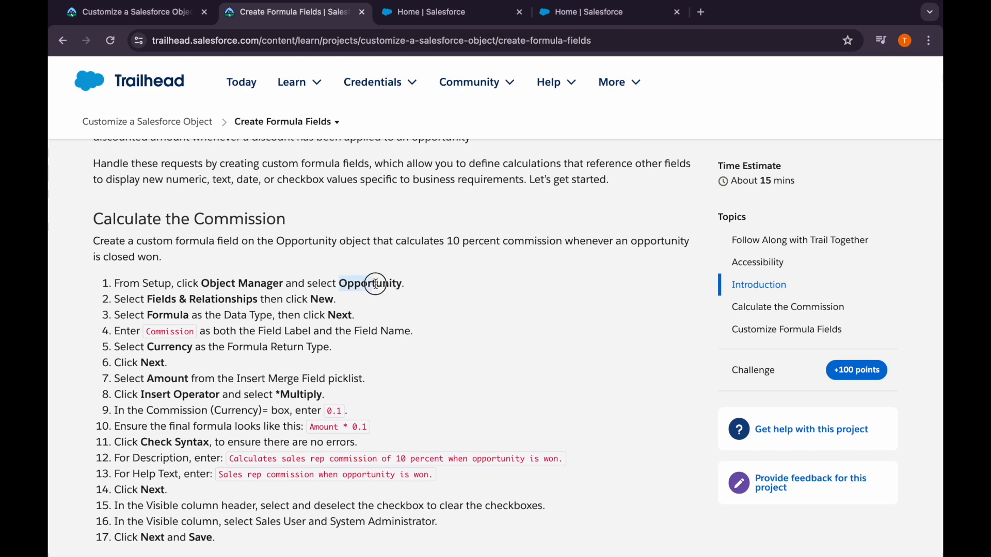
double_click(160, 334)
scroll(262, 351, down, 1)
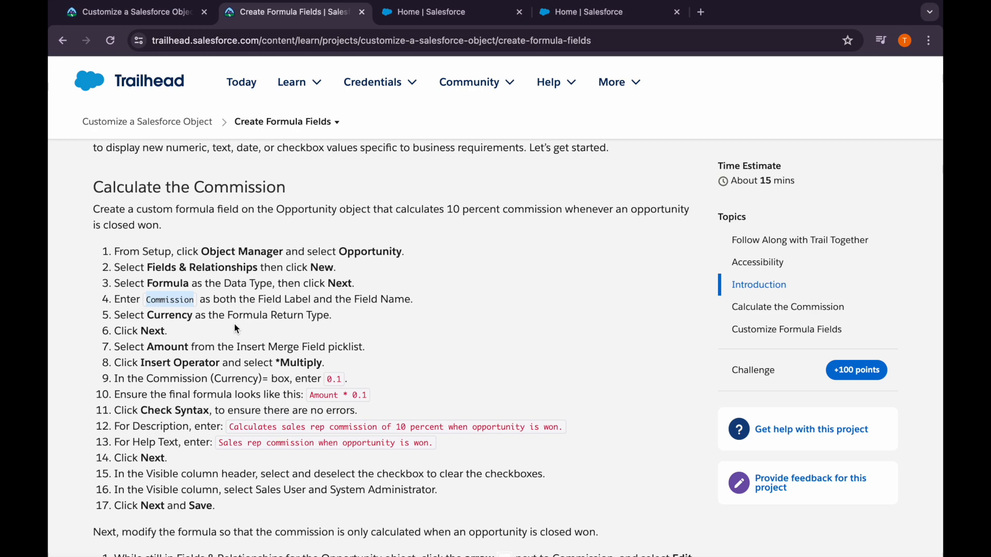
Find the Opportunity object in Salesforce's Object Manager and open its Fields & Relationships
click(563, 14)
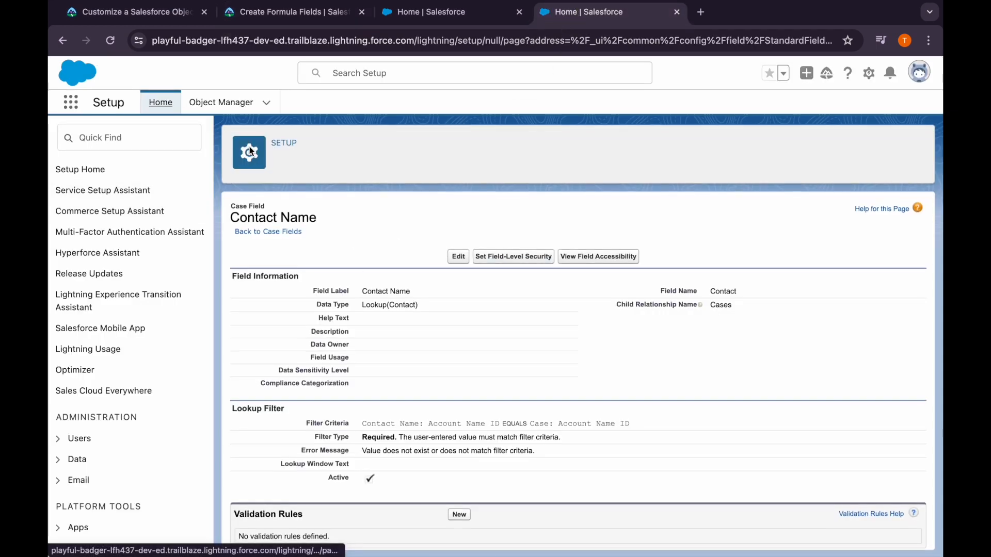
click(206, 103)
click(682, 144)
text(O)
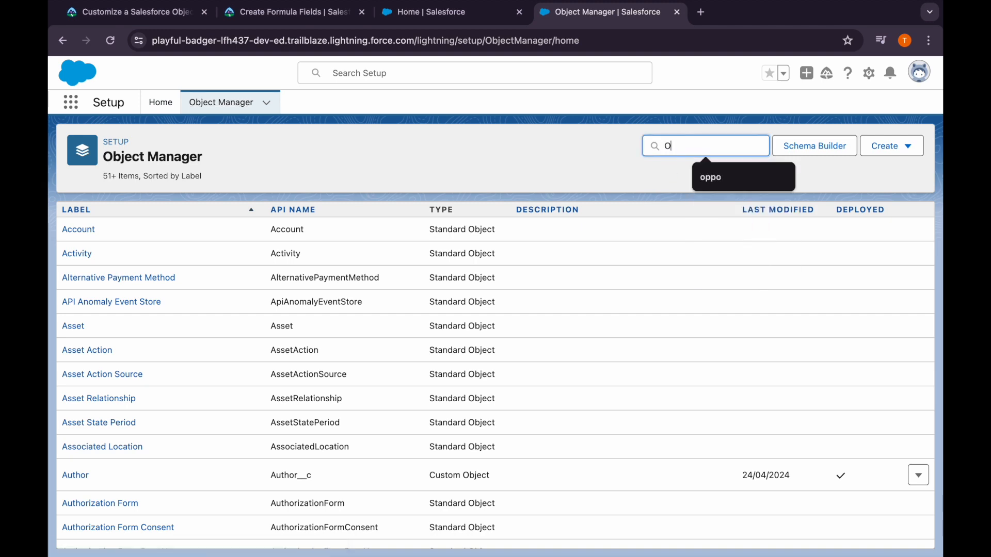
text(ppo)
click(82, 229)
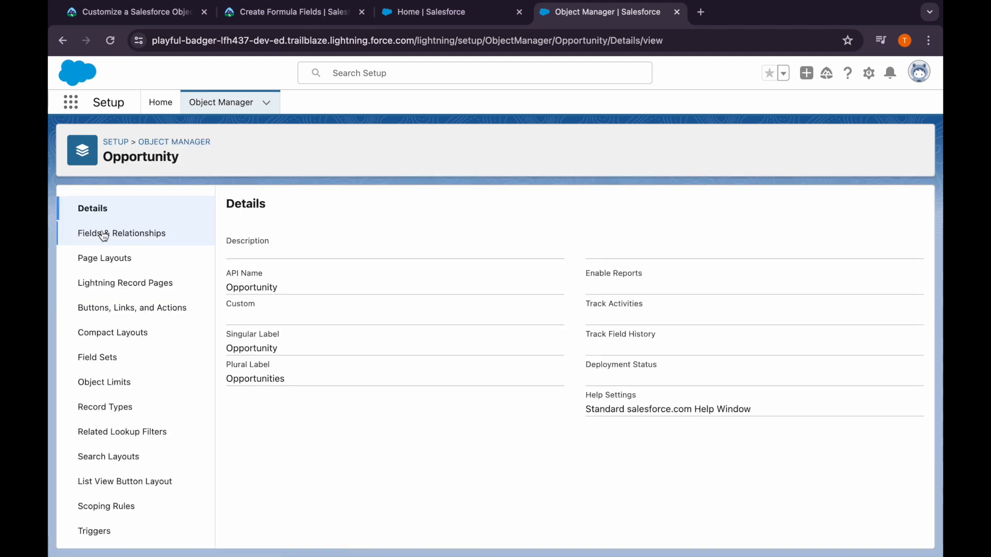
click(100, 231)
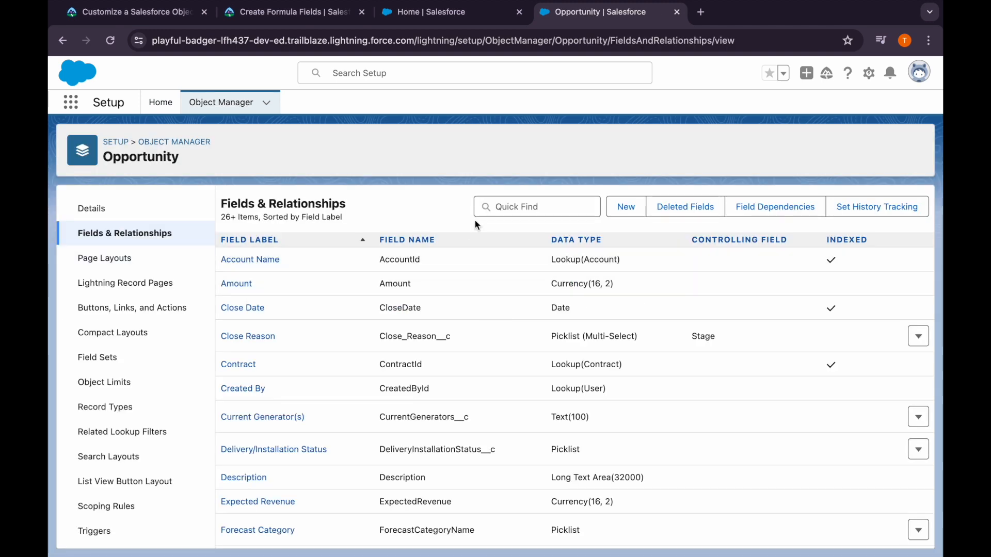
Start a new custom field of type Formula on Opportunity, with Commission as its field label and field name
click(609, 209)
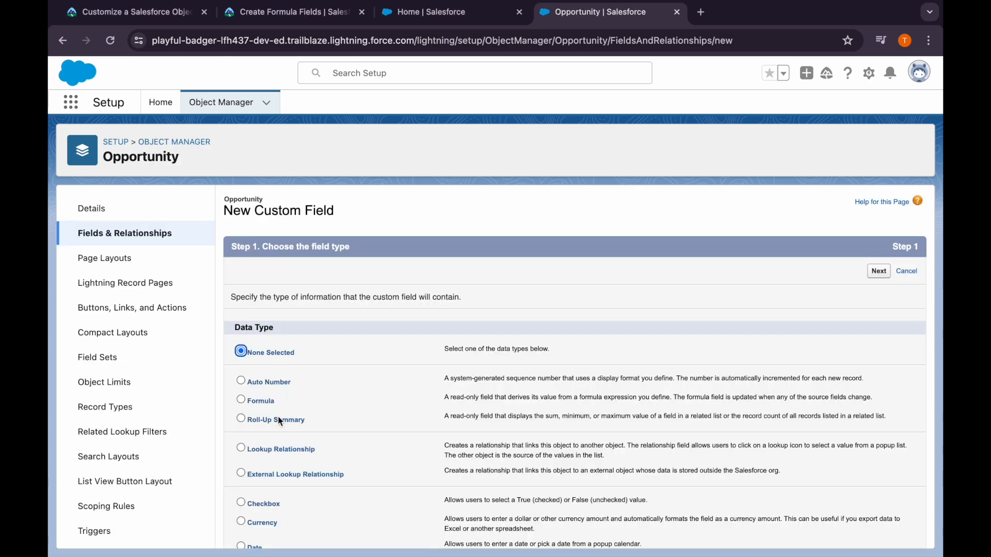
click(257, 401)
click(878, 272)
click(375, 302)
text(Commission)
click(733, 298)
click(596, 308)
Set the formula return type to Currency, check it against Trailhead's instructions, and continue to the formula step
scroll(596, 308, down, 2)
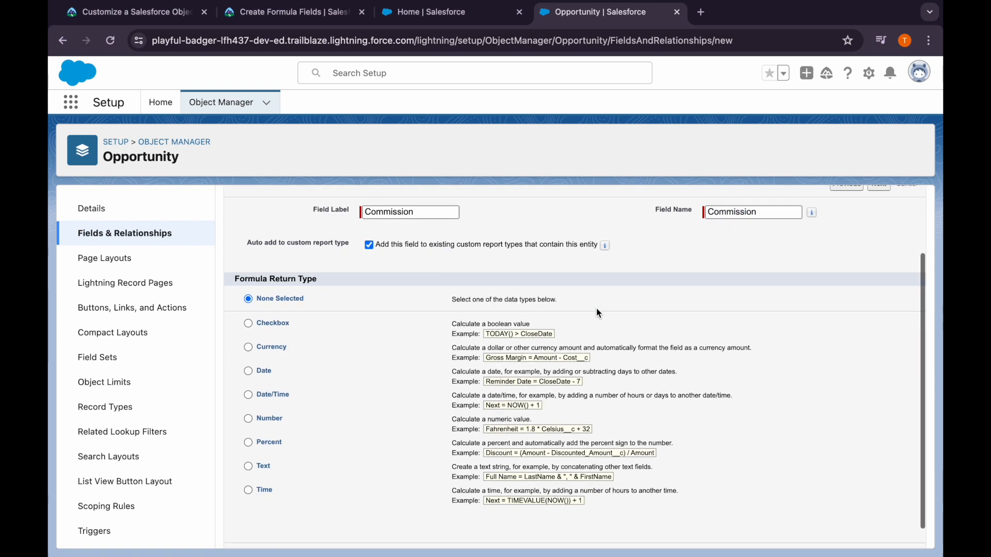
click(254, 347)
scroll(392, 401, down, 1)
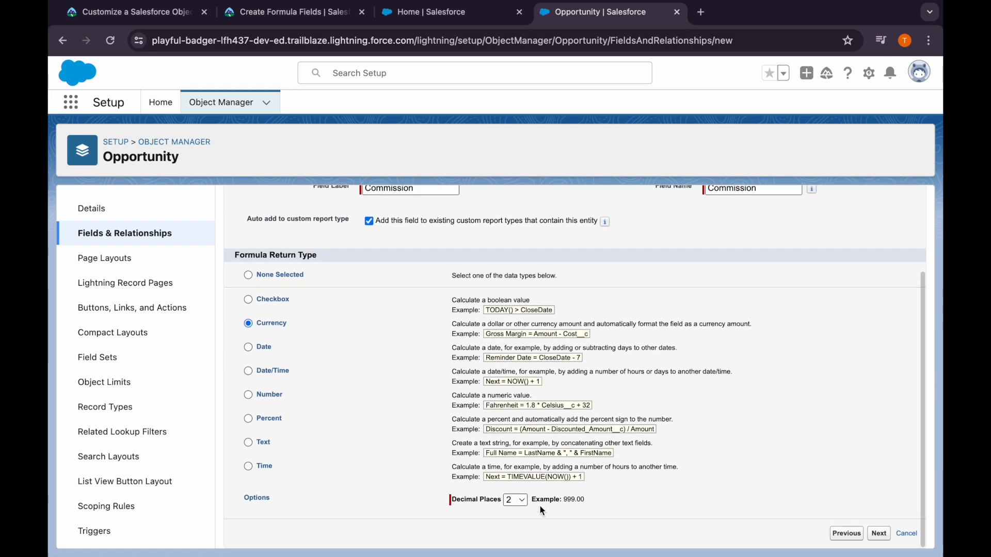
click(333, 14)
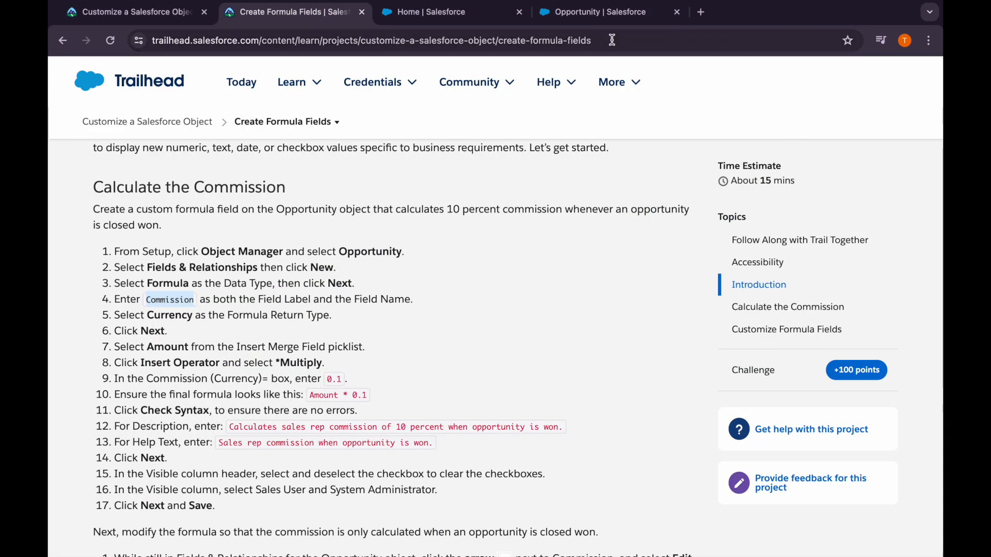
click(593, 12)
click(879, 533)
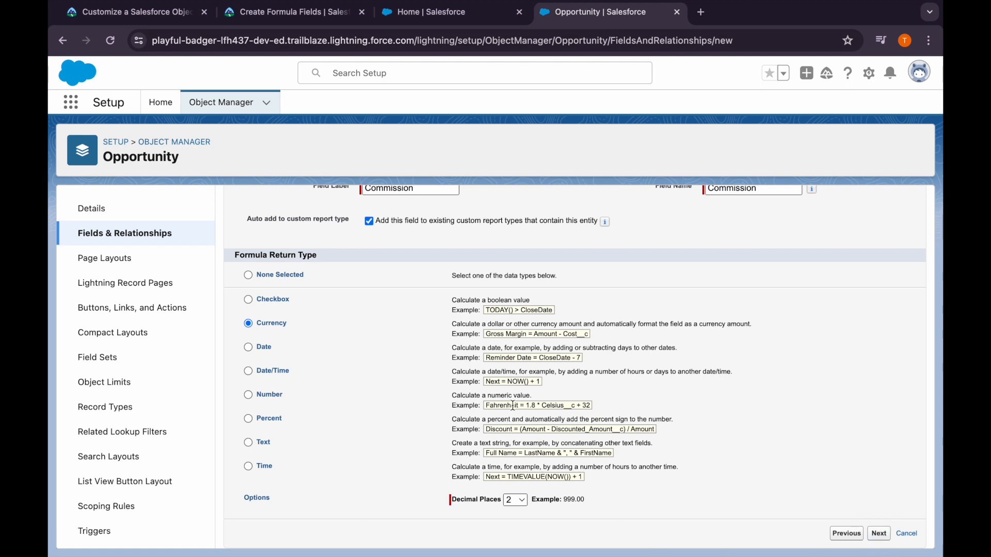
Insert the Amount merge field followed by the Multiply operator into the Commission formula, following Trailhead's Calculate the Commission instructions
click(326, 340)
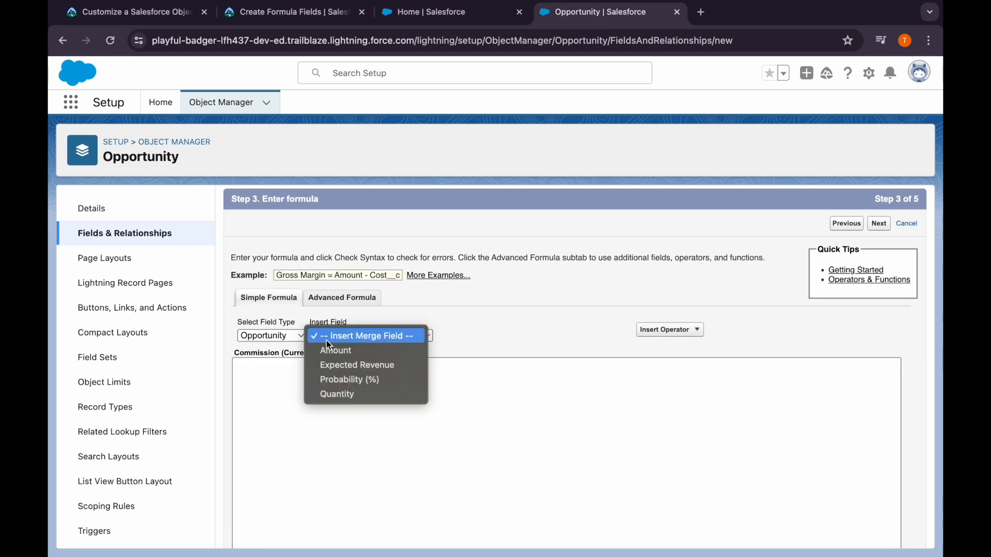
click(353, 351)
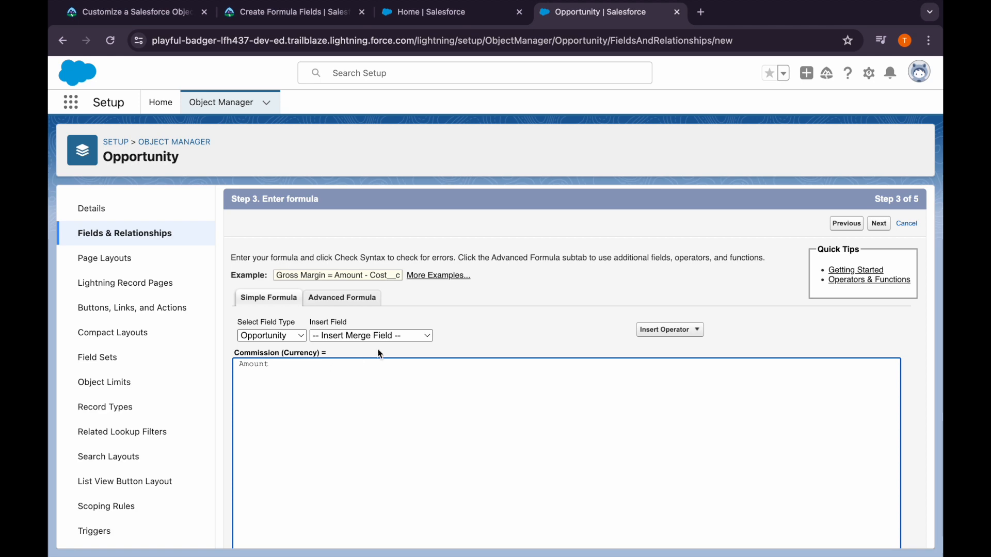
click(267, 23)
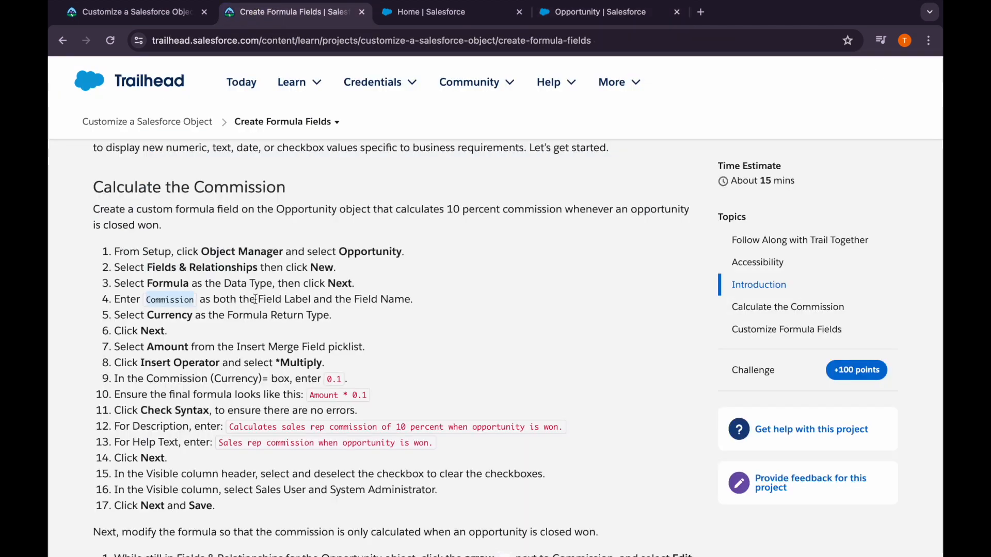
scroll(255, 299, down, 1)
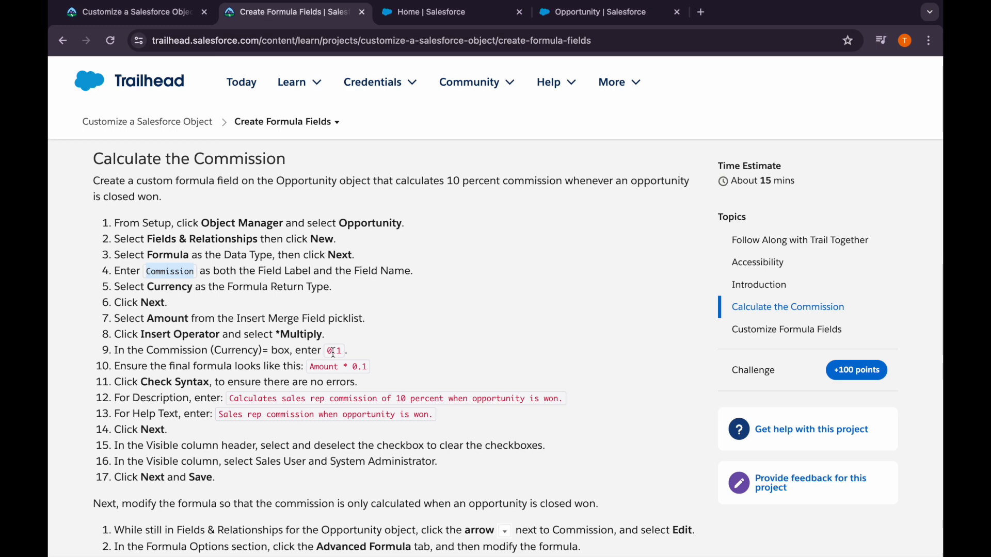
scroll(333, 366, down, 1)
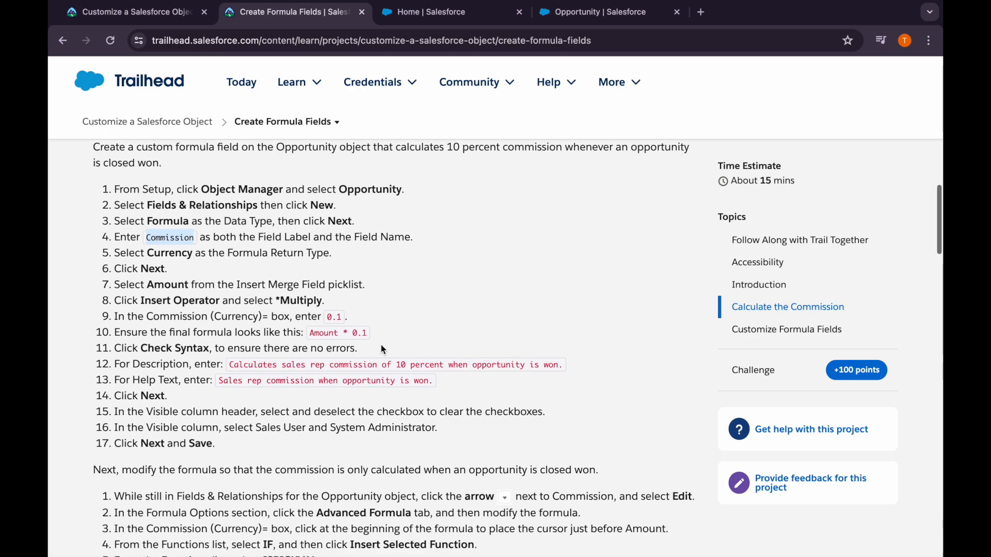
click(573, 24)
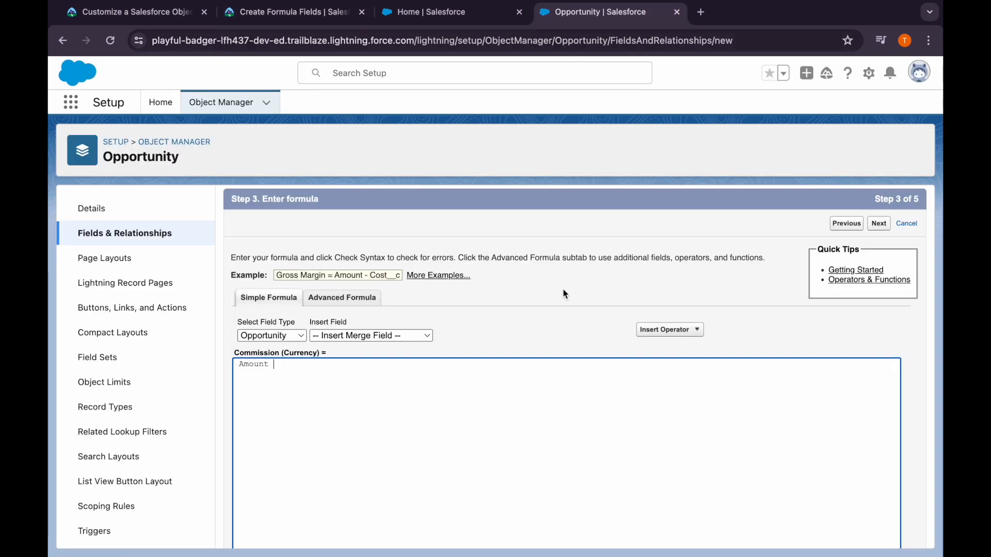
click(661, 328)
click(665, 372)
Complete the Commission formula with the factor 0.1 so that it reads Amount * 0.1
scroll(480, 389, down, 1)
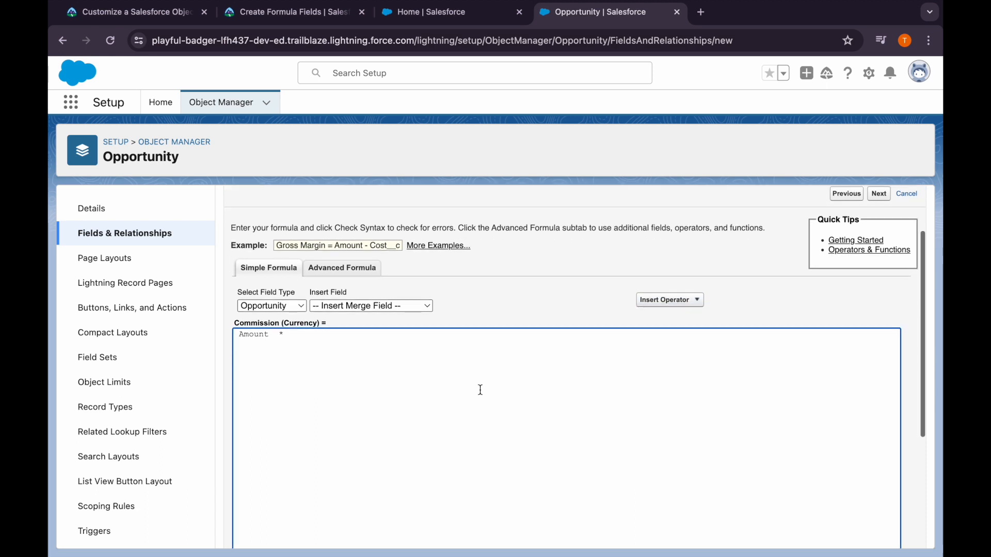
click(341, 309)
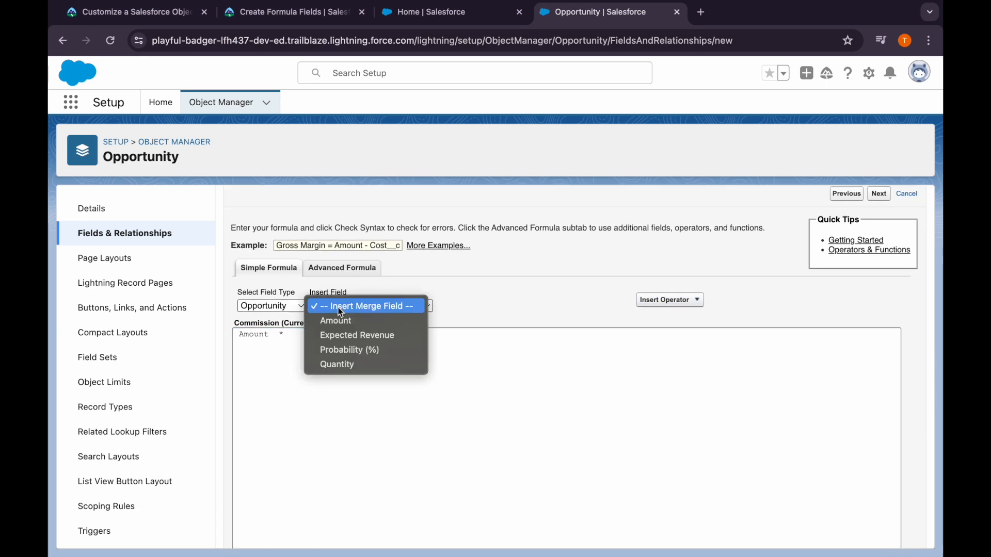
click(294, 347)
click(296, 338)
scroll(297, 338, down, 4)
scroll(297, 338, up, 3)
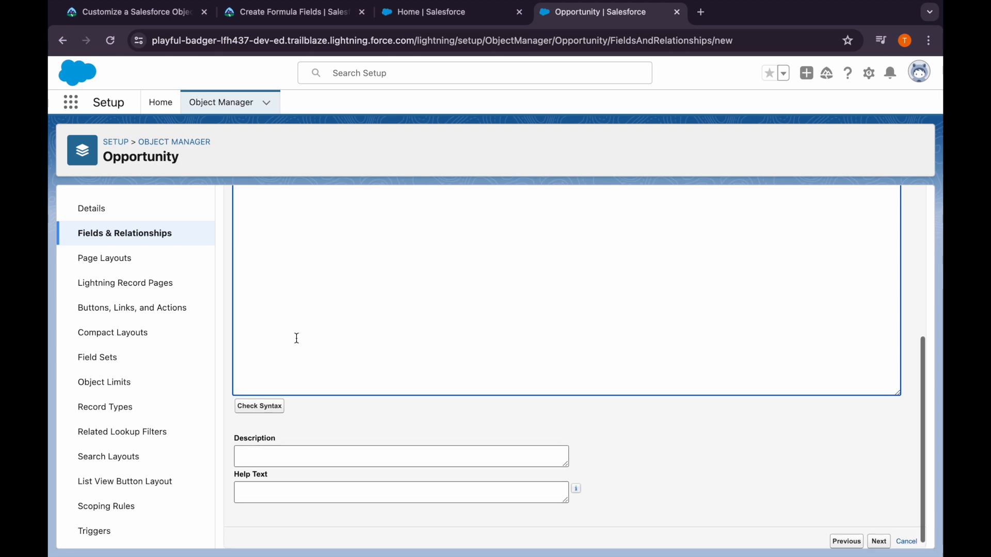
text(0.1)
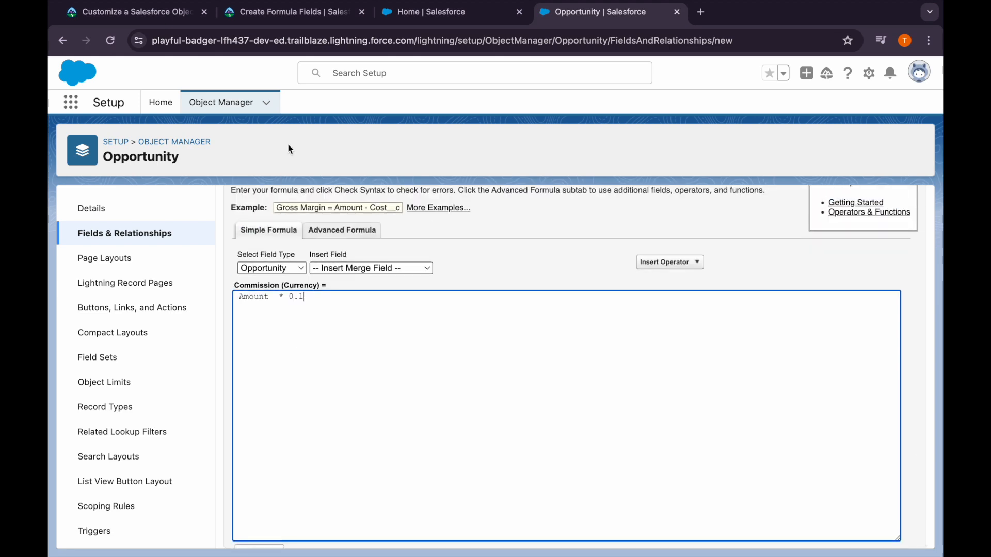
Check the formula's syntax and fill in the description with Trailhead's text "Calculates sales rep commission of 10 percent when opportunity is won."
click(307, 14)
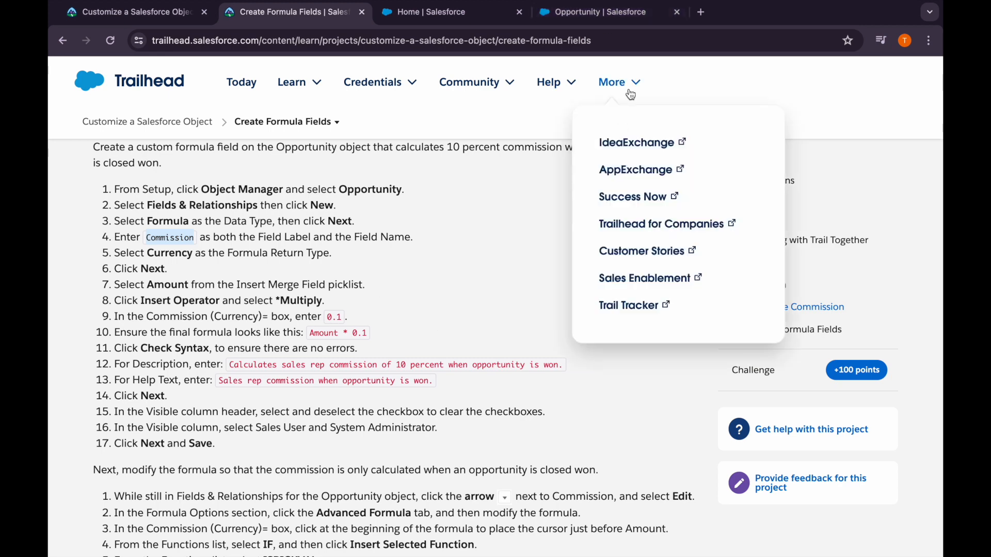
drag(229, 365, 564, 371)
key(ctrl+c)
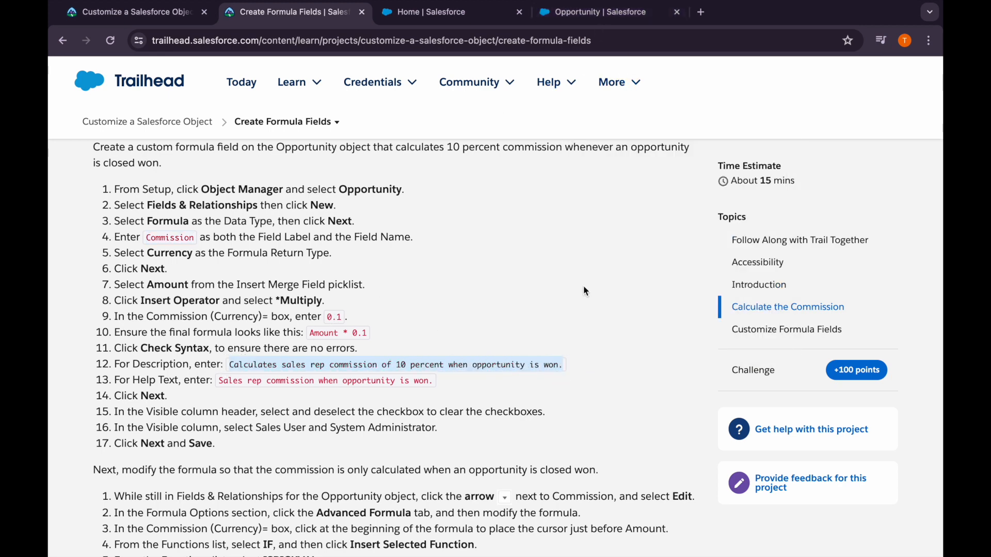
click(593, 12)
scroll(402, 314, down, 5)
click(259, 398)
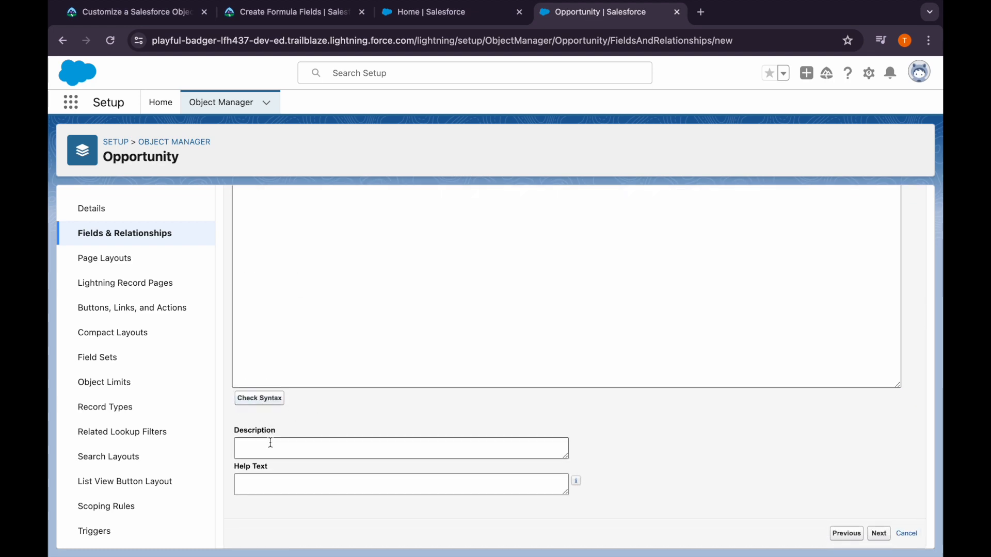
scroll(283, 438, down, 5)
click(277, 485)
scroll(273, 485, down, 2)
key(ctrl+v)
Copy the help text "Sales rep commission when opportunity is won." from Trailhead into the field's Help Text
click(330, 15)
scroll(330, 310, down, 2)
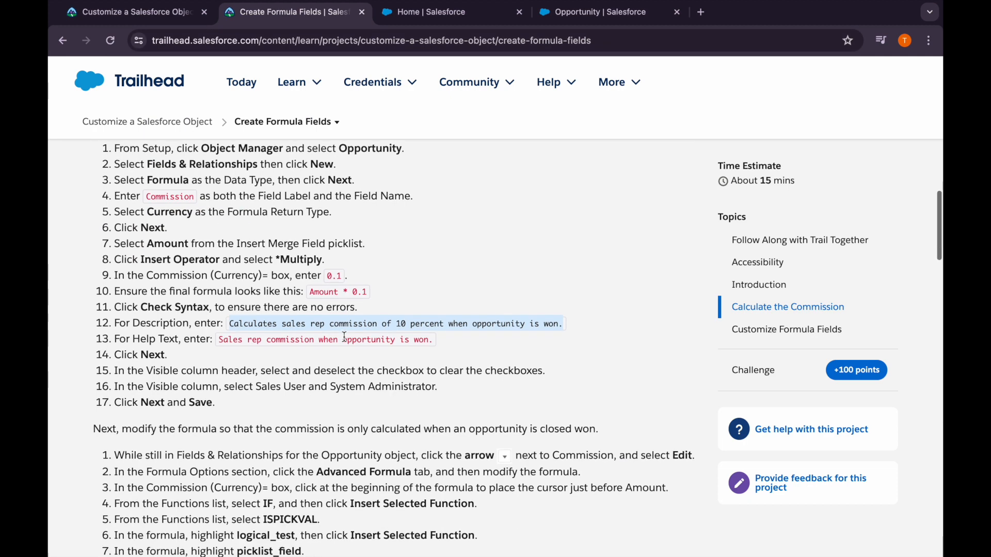
drag(217, 339, 447, 339)
key(ctrl+c)
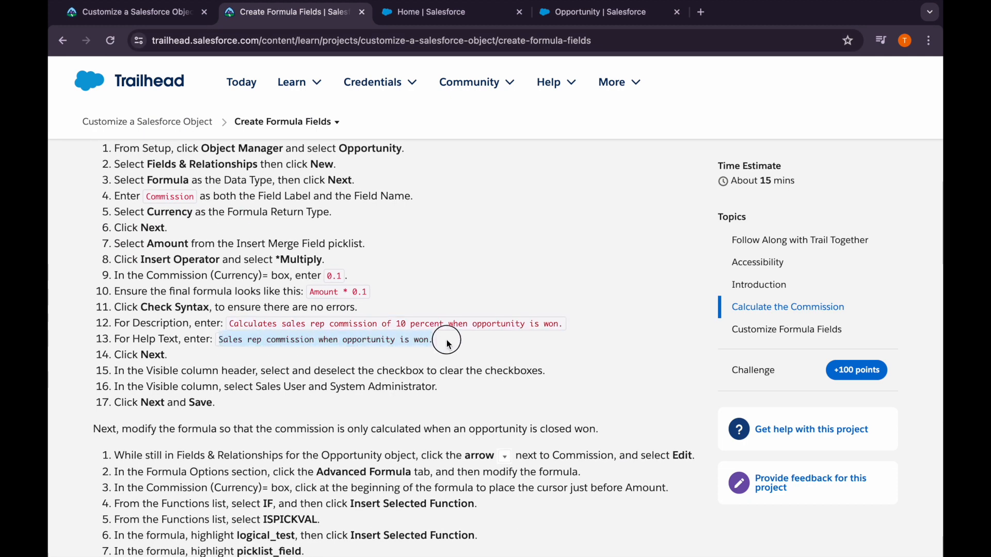
click(593, 13)
click(289, 487)
key(ctrl+v)
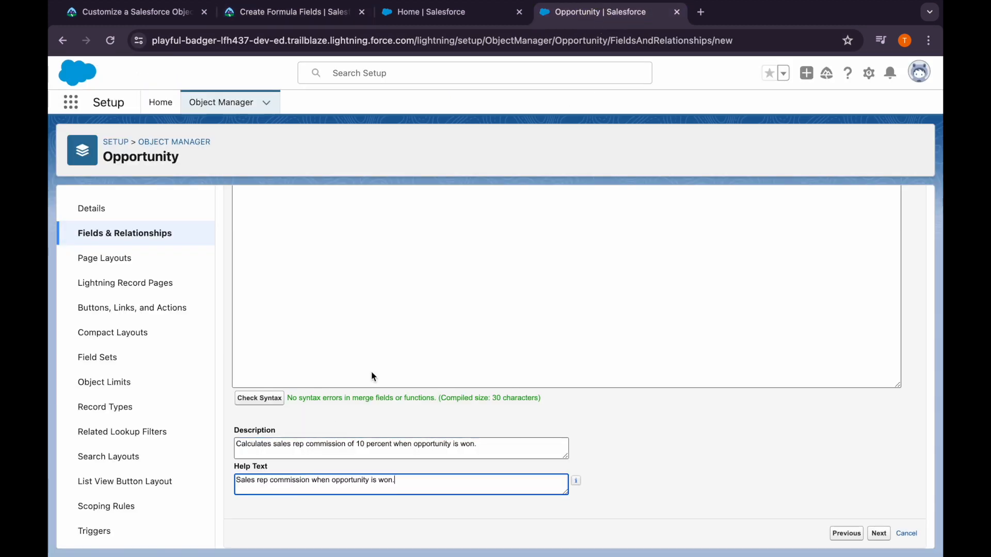
Check Trailhead's visibility instructions, continue to field-level security and clear the Visible setting for all profiles
click(333, 14)
scroll(351, 338, down, 1)
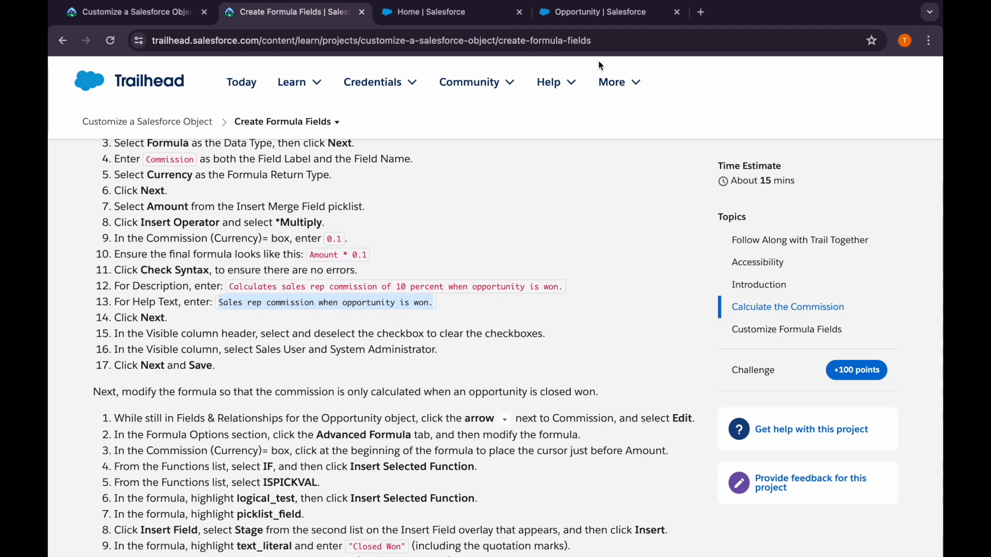
click(580, 13)
click(881, 535)
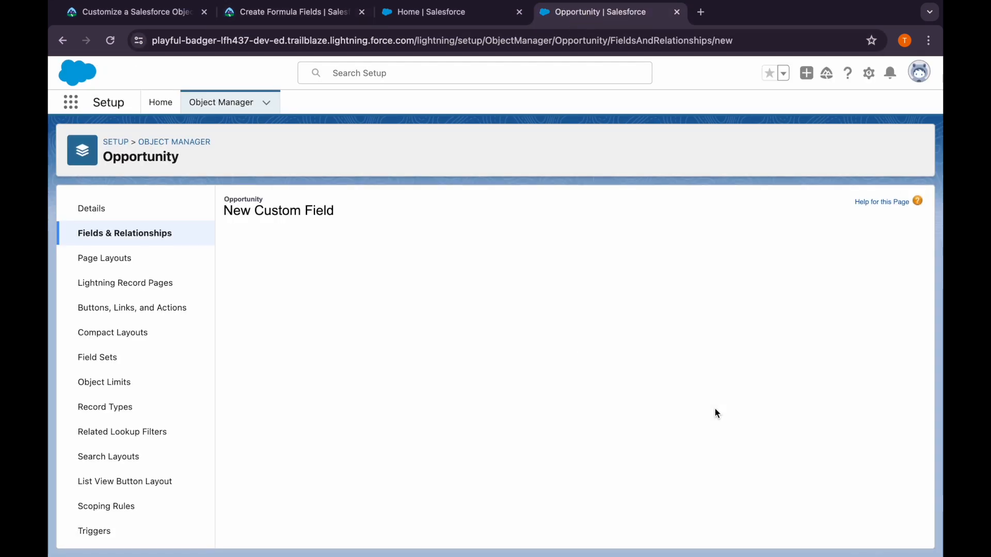
scroll(714, 409, down, 1)
click(719, 366)
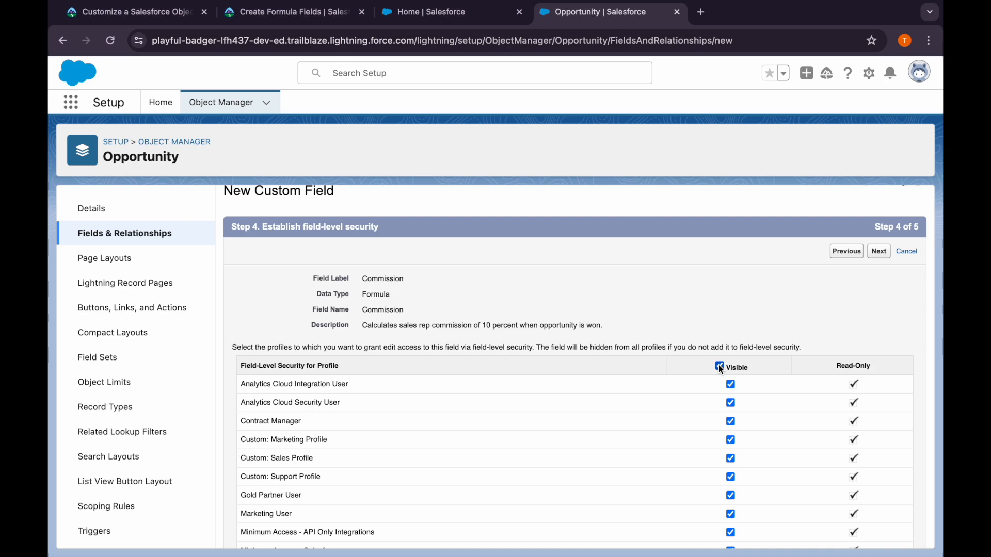
scroll(720, 367, down, 5)
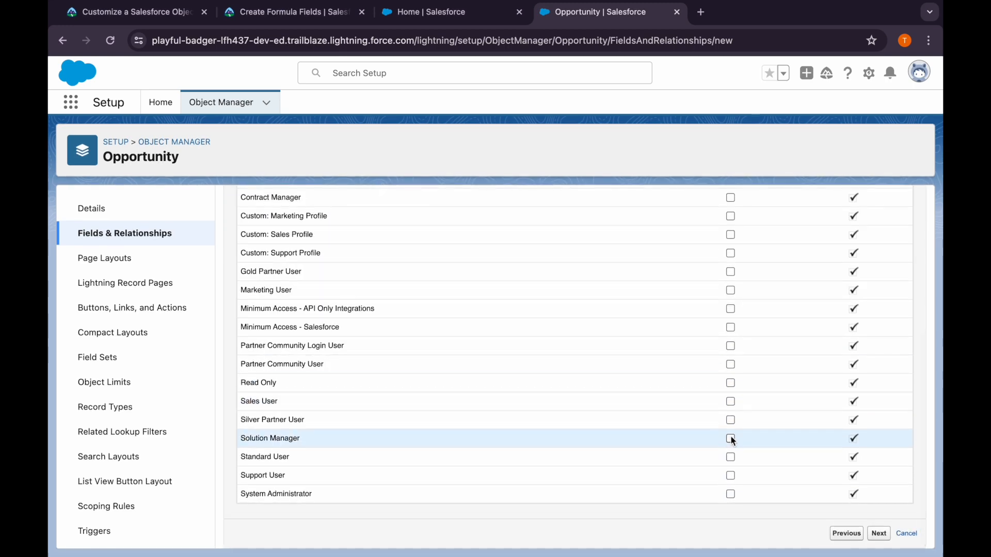
Make the field visible to Support User and System Administrator, and compare the selection with the profiles required by Trailhead
click(730, 476)
click(730, 493)
click(295, 19)
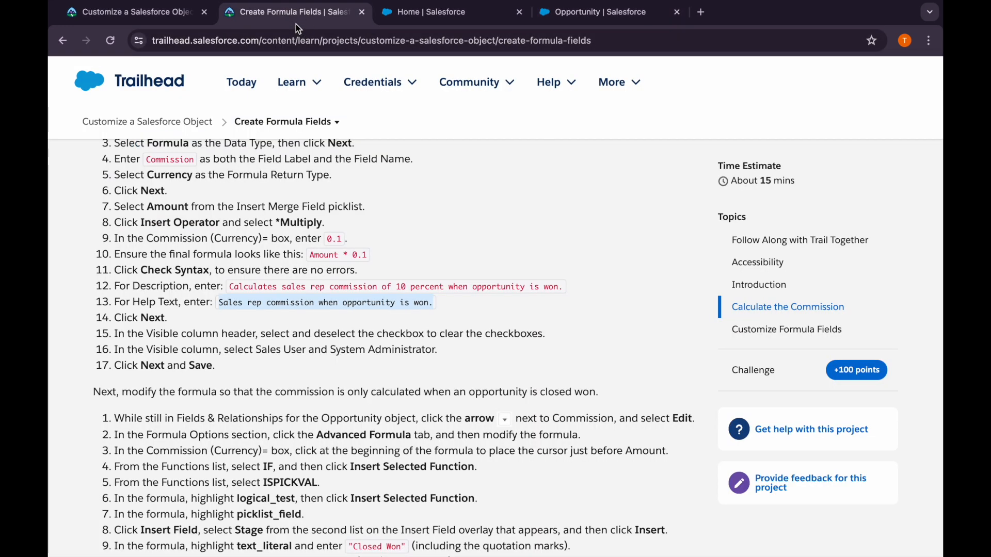
click(432, 318)
drag(253, 352, 452, 352)
click(478, 259)
click(557, 16)
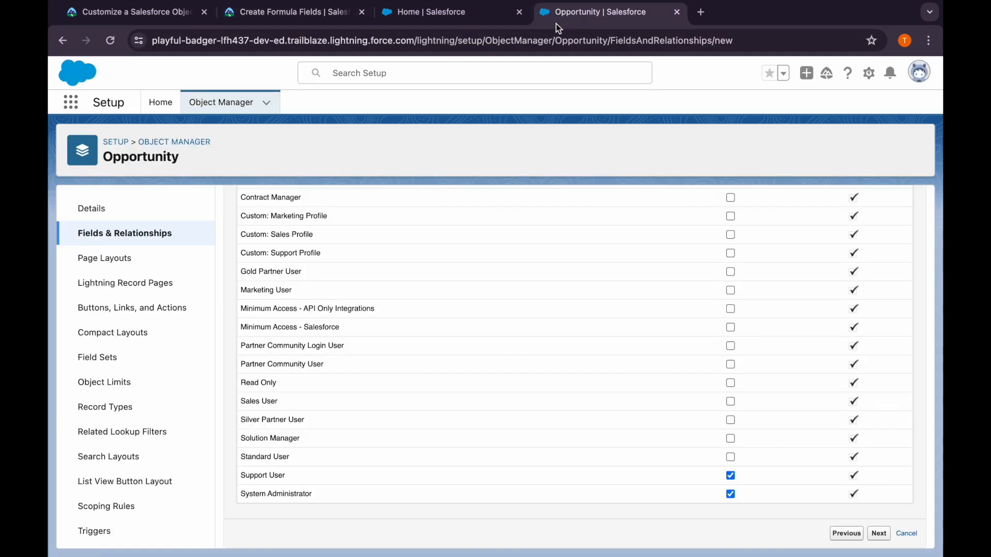
Switch the field's visibility from Support User to Sales User, and save the Commission field with the preselected page layouts
click(730, 475)
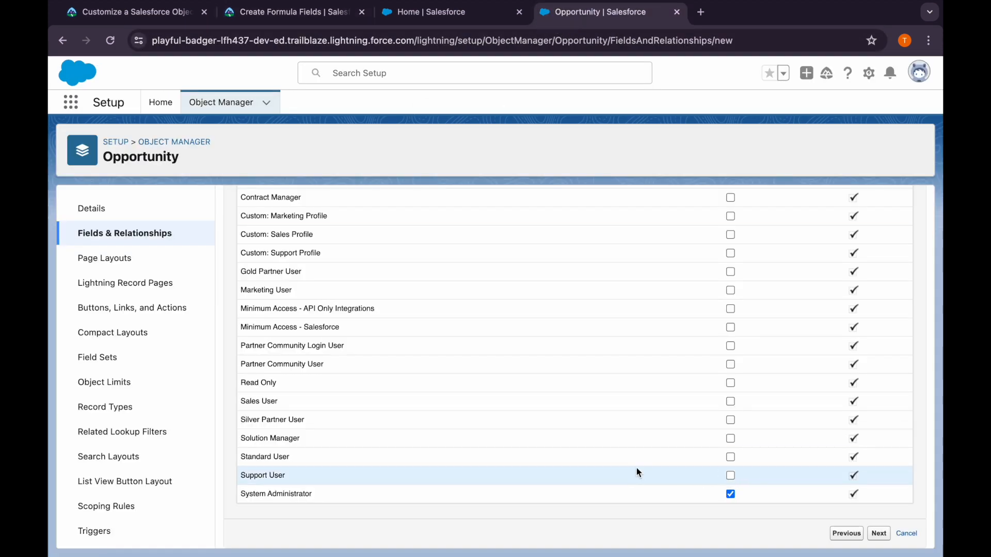
click(730, 400)
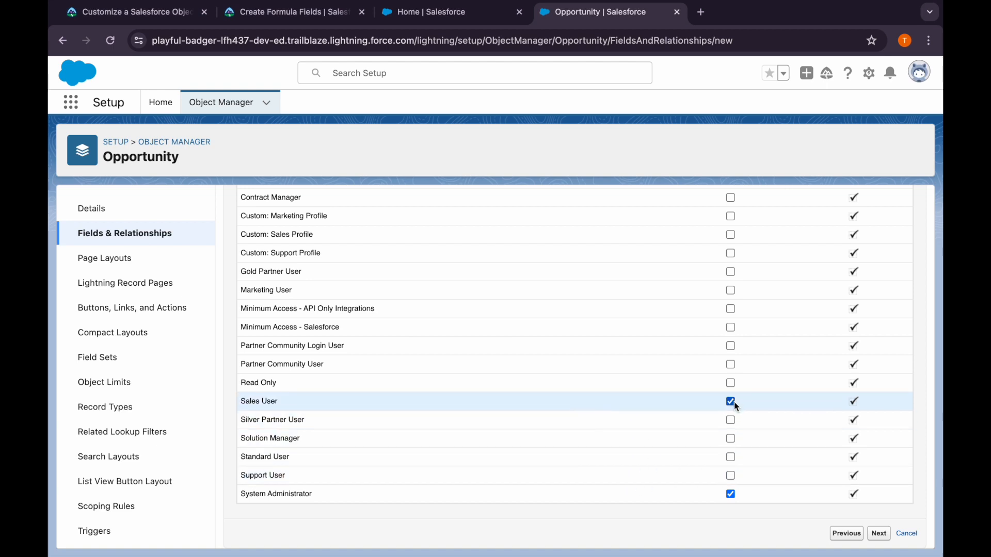
click(879, 534)
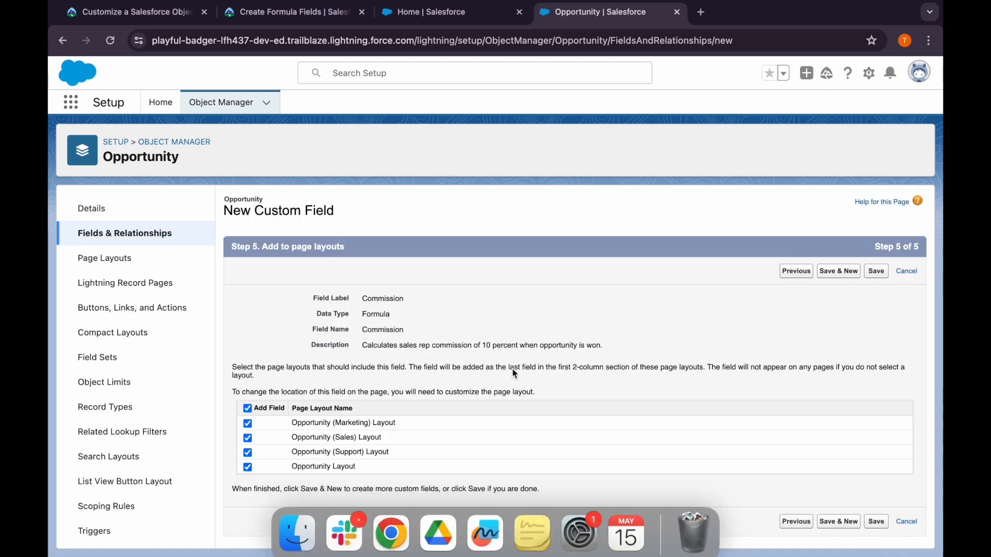
click(876, 522)
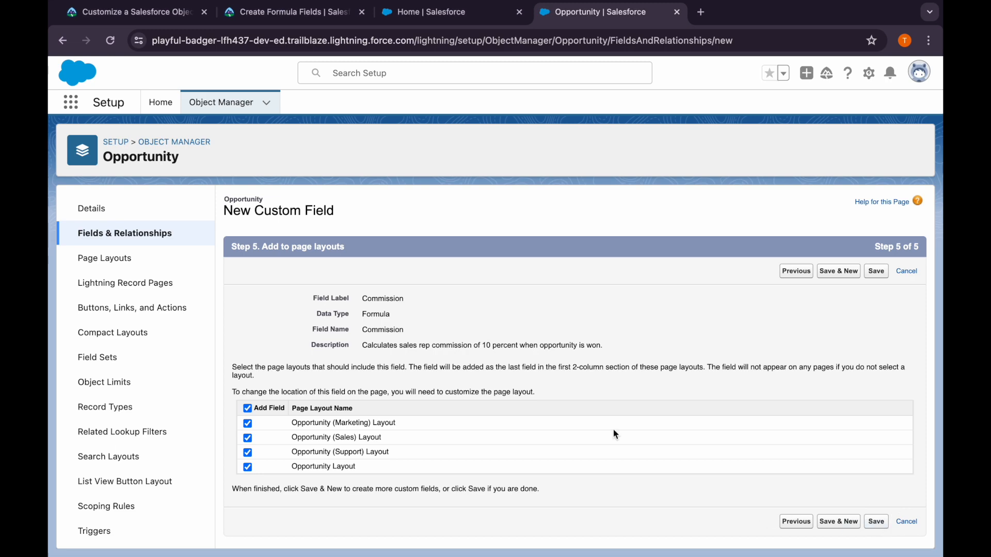
Read Trailhead's instructions for modifying the formula, and open the Opportunity Commission field for editing in the Advanced Formula editor
click(302, 13)
scroll(253, 351, down, 5)
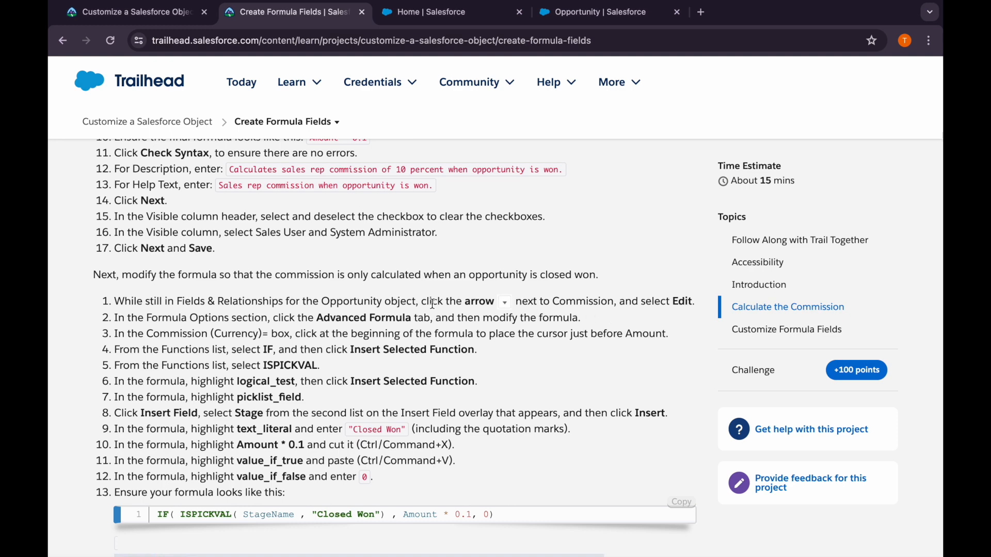
click(563, 12)
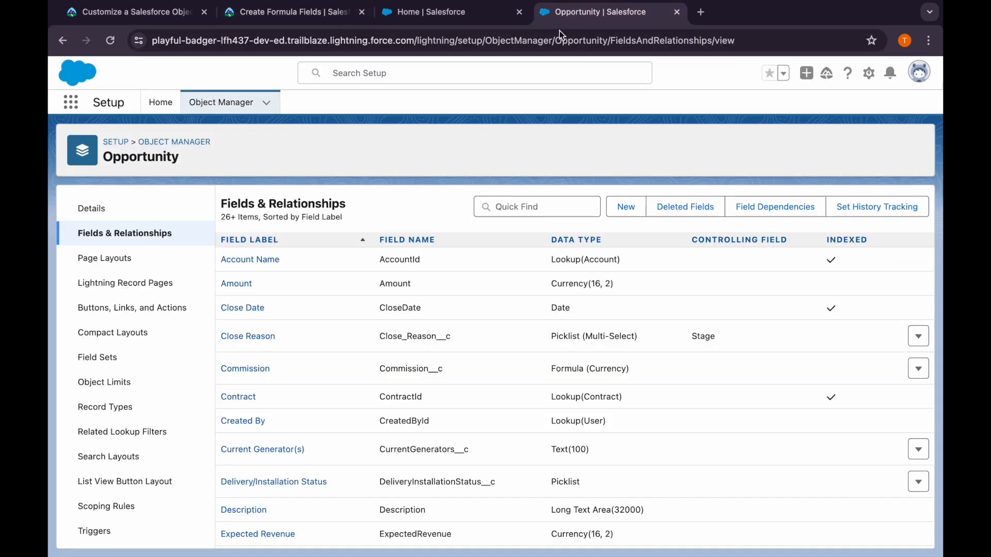
click(918, 368)
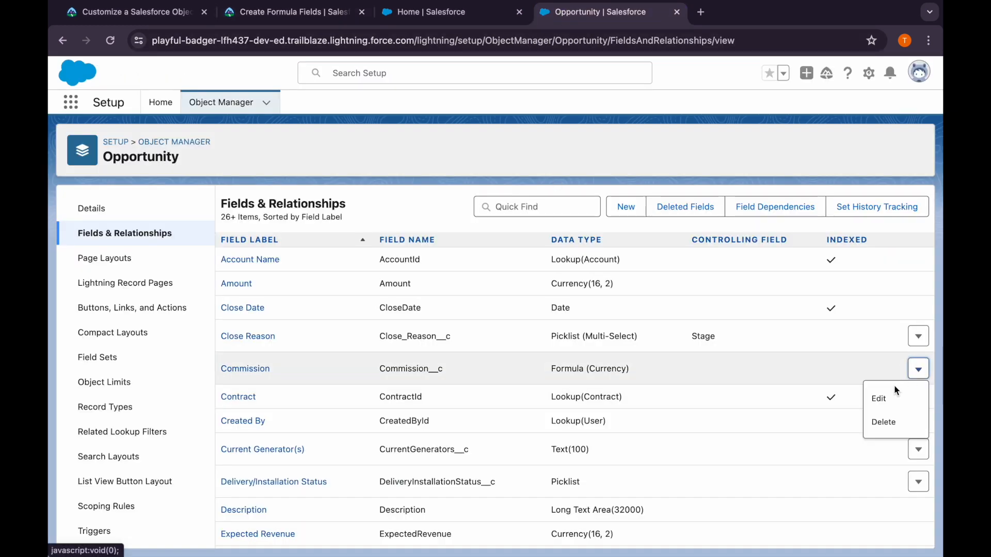
click(892, 393)
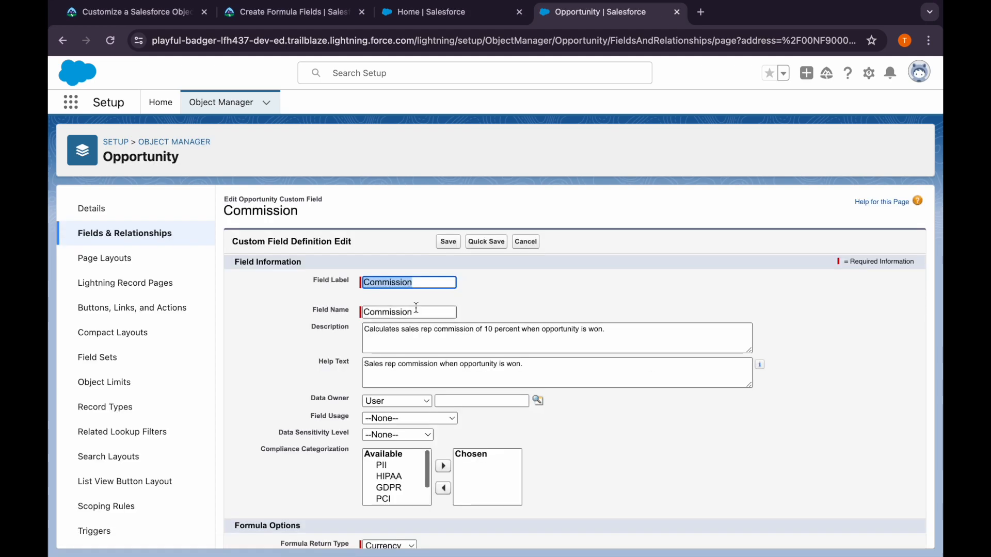
scroll(416, 308, down, 4)
scroll(400, 468, down, 2)
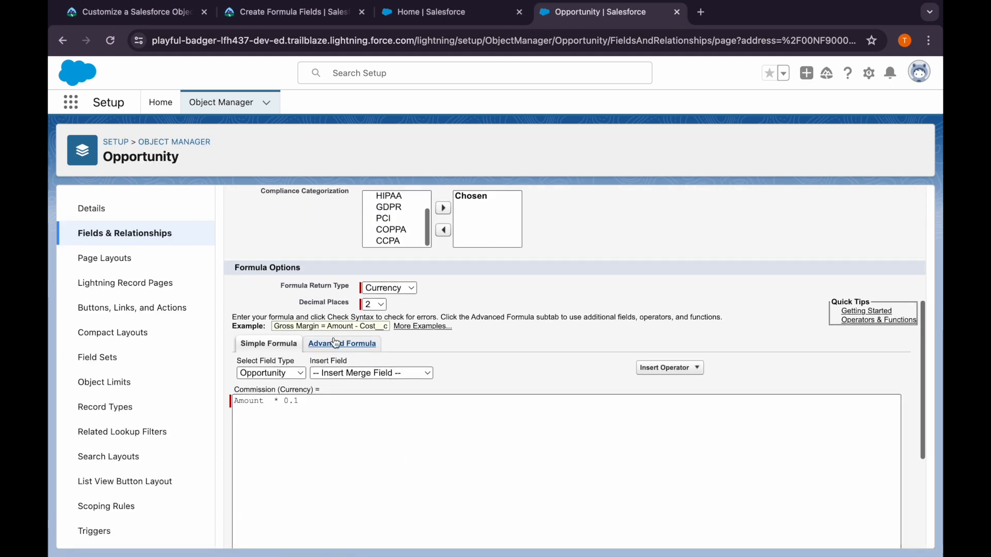
click(389, 355)
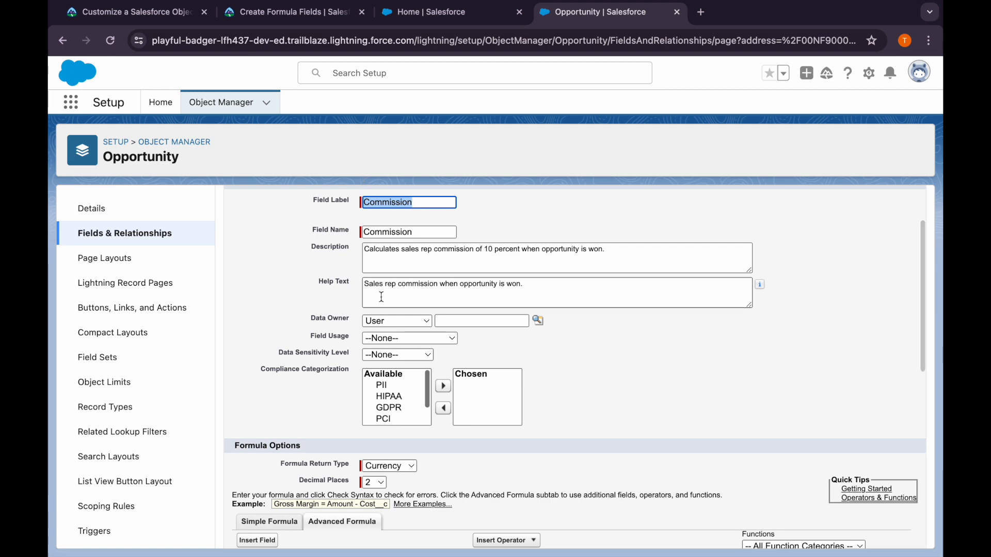
Check Trailhead's formula modification instructions and insert the IF function before Amount in the Commission formula
click(289, 11)
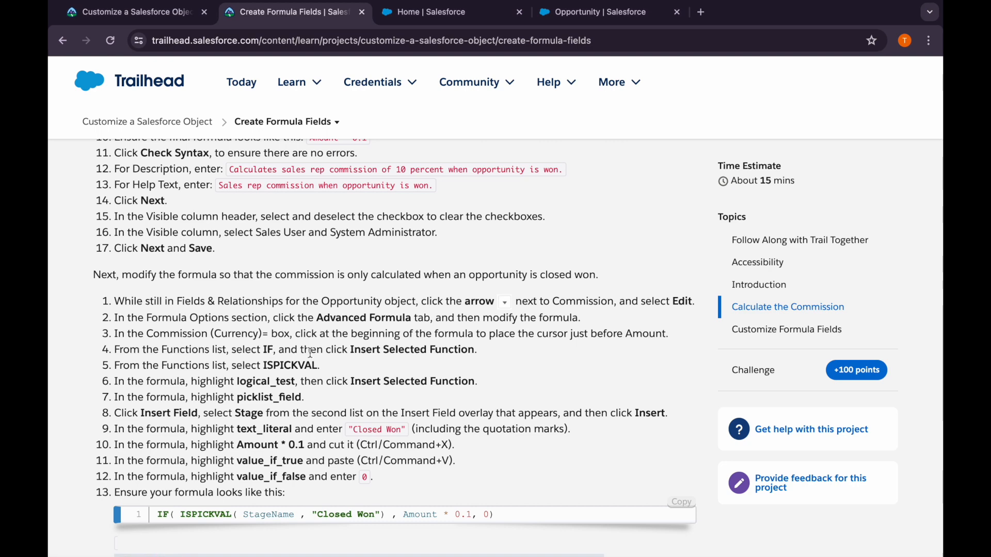
click(563, 13)
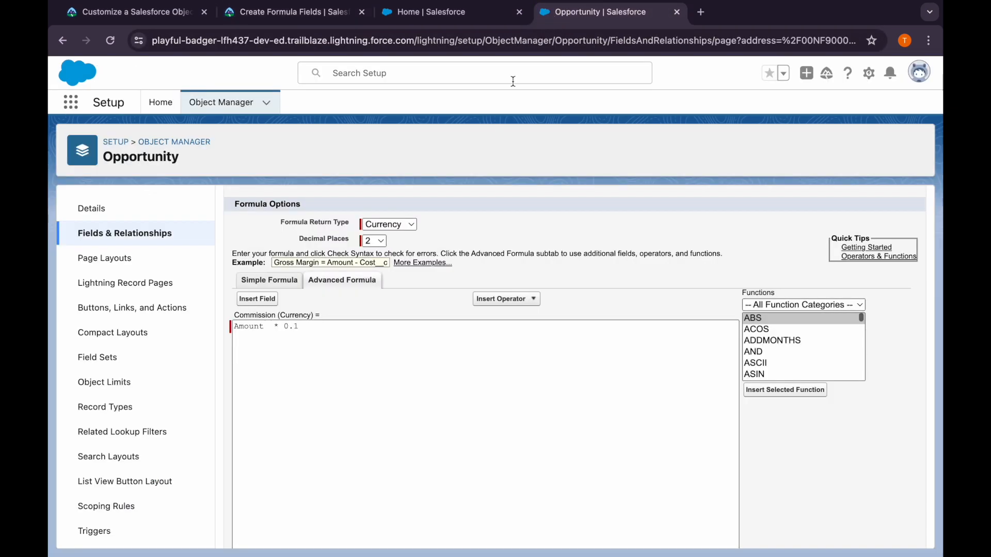
click(233, 327)
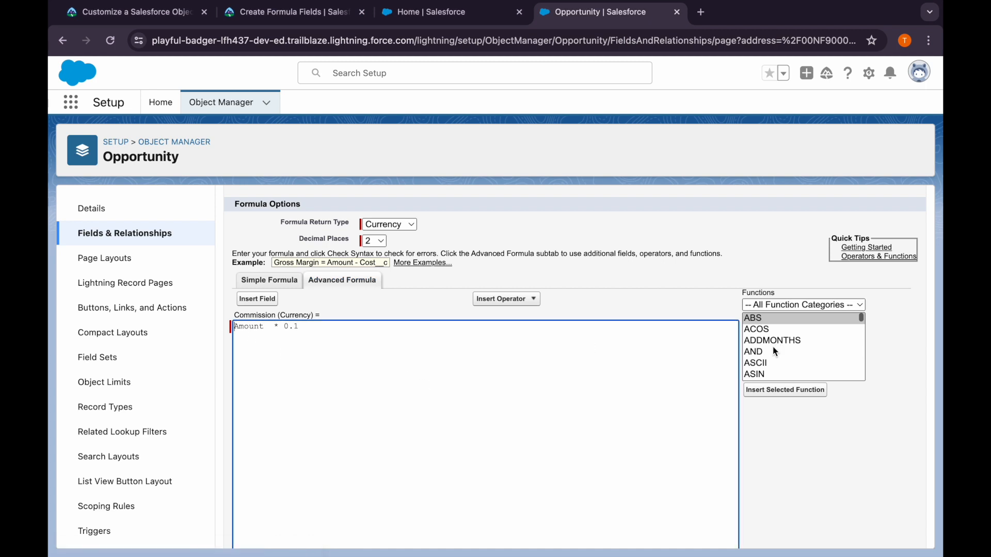
scroll(772, 354, down, 5)
scroll(772, 354, down, 5)
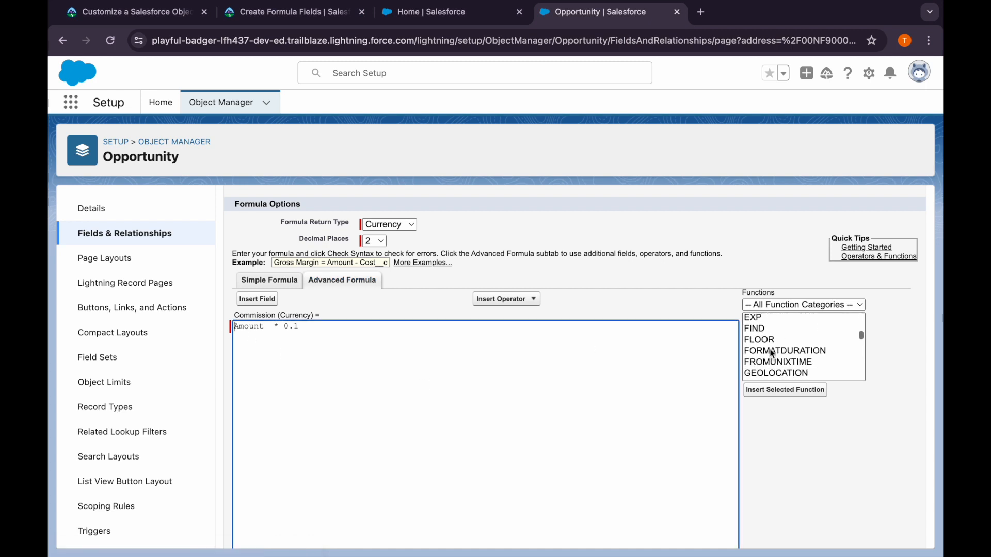
scroll(764, 345, down, 1)
click(763, 345)
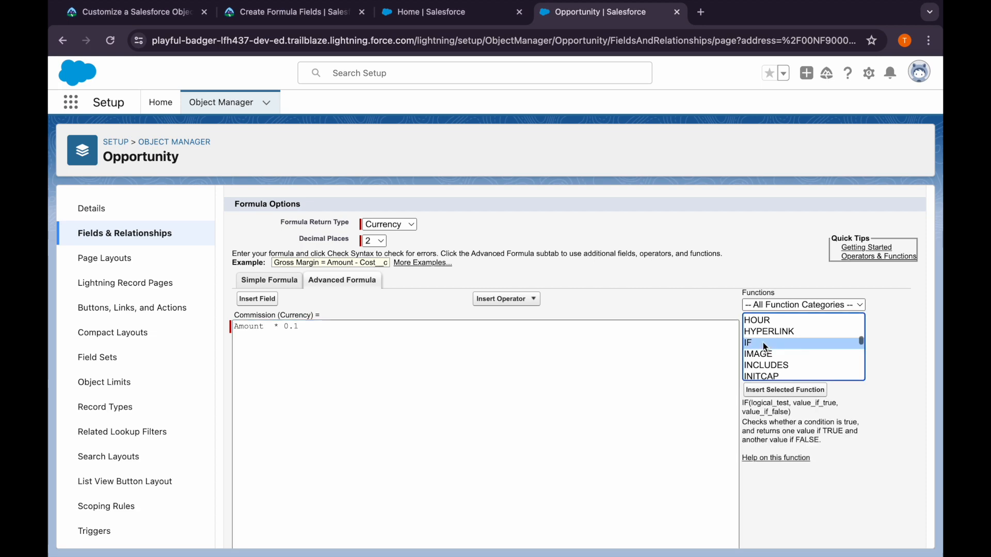
click(781, 391)
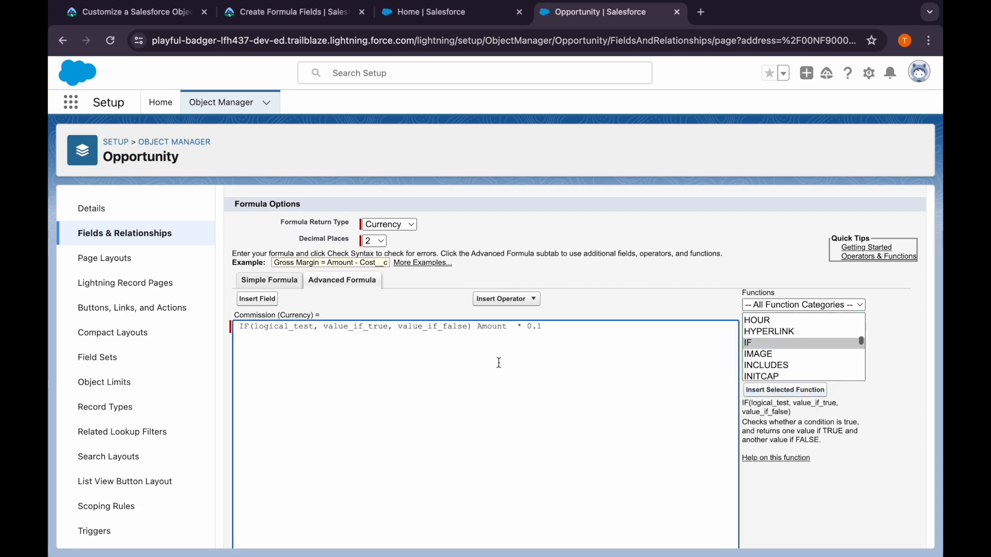
Copy the finished formula from Trailhead and replace the Commission formula with IF( ISPICKVAL( StageName , "Closed Won") , Amount * 0.1, 0)
click(325, 15)
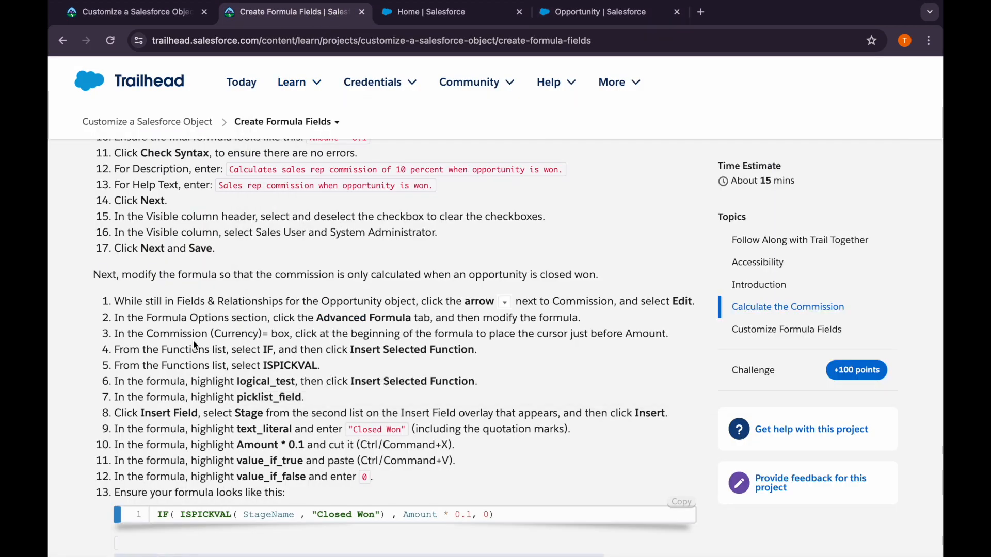
scroll(255, 392, down, 1)
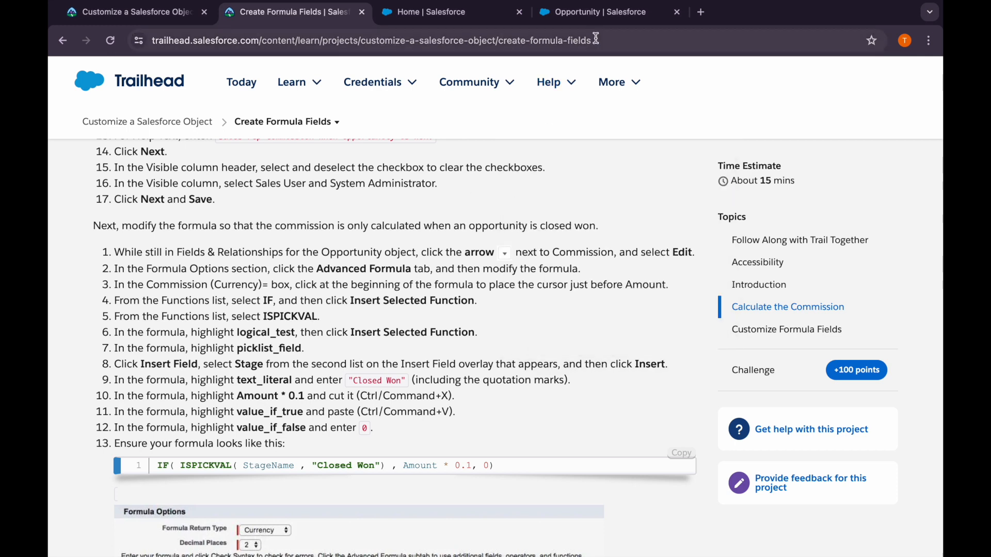
click(674, 457)
click(579, 17)
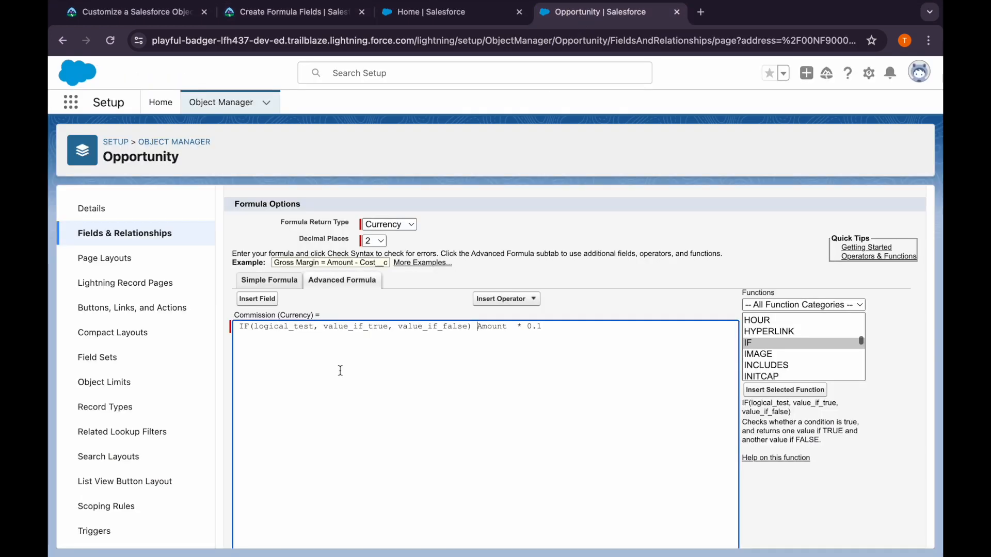
drag(237, 326, 577, 327)
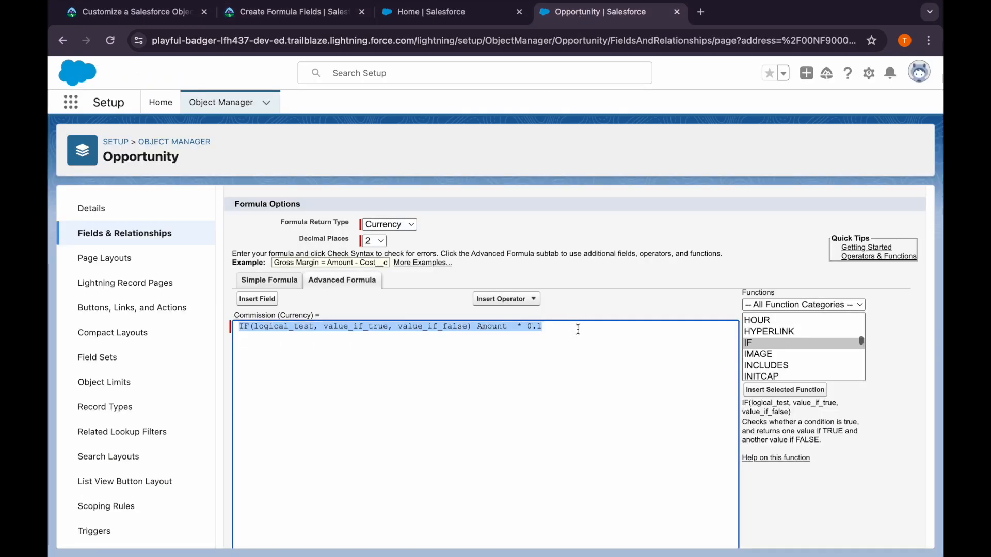
key(ctrl+v)
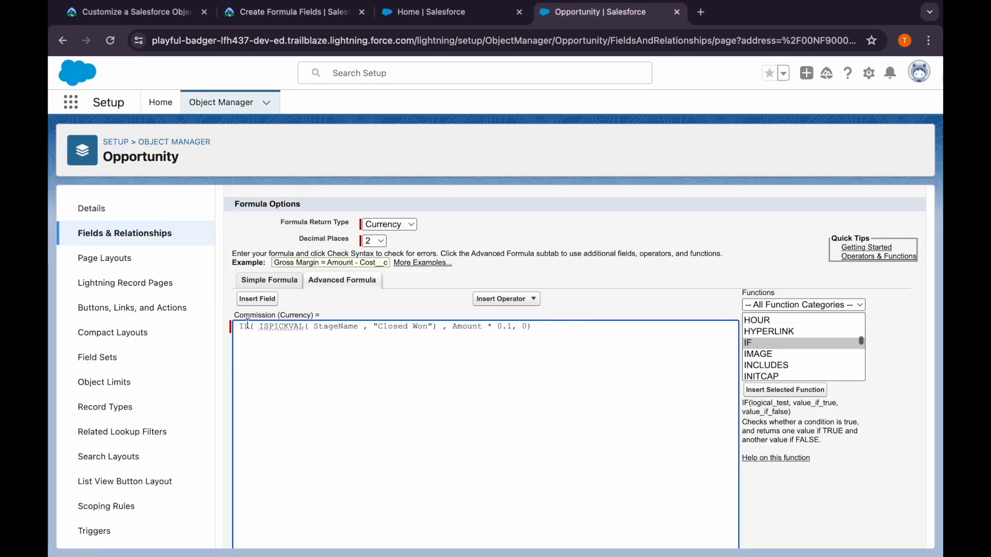
Review the StageName condition and the Amount * 0.1 part of the formula, and save the Commission field
double_click(335, 327)
click(354, 345)
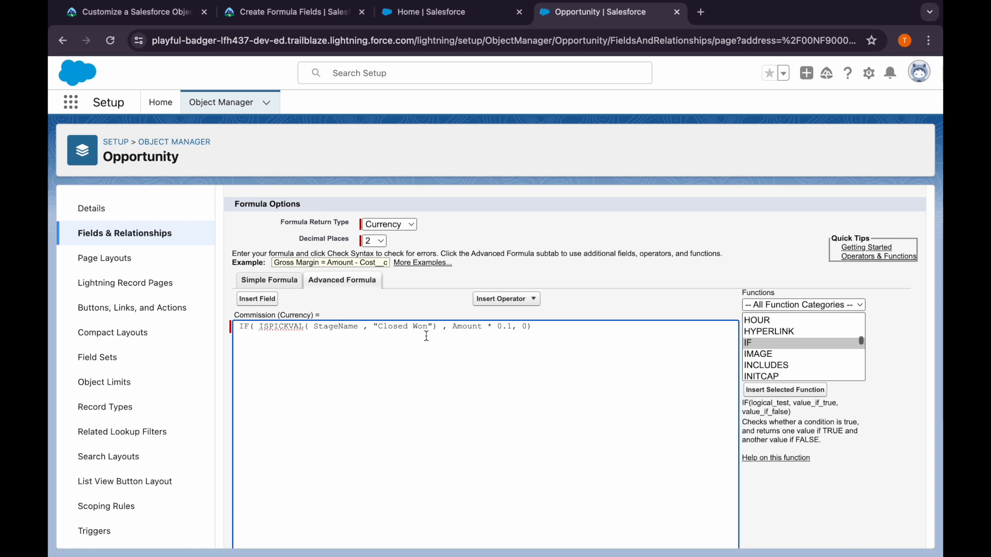
drag(508, 328, 452, 328)
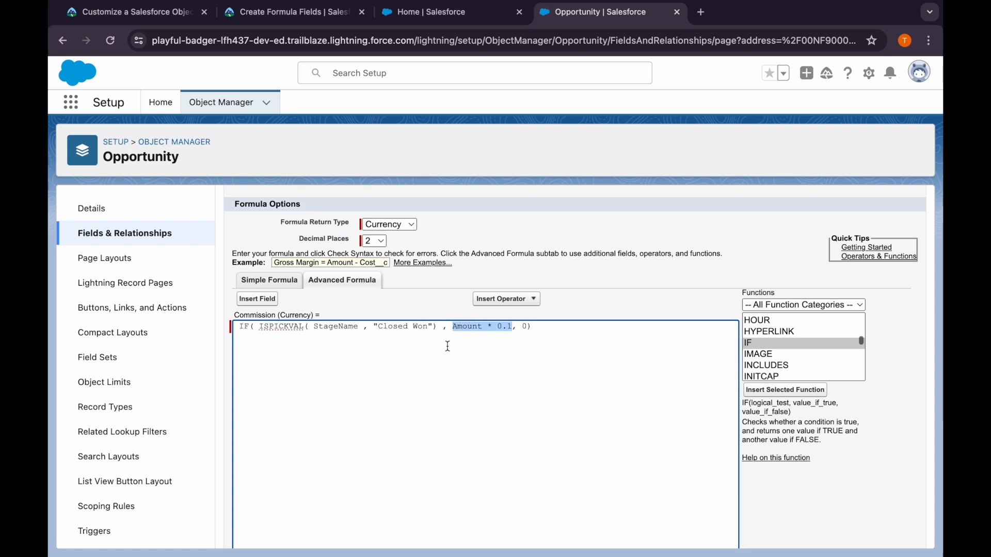
click(448, 346)
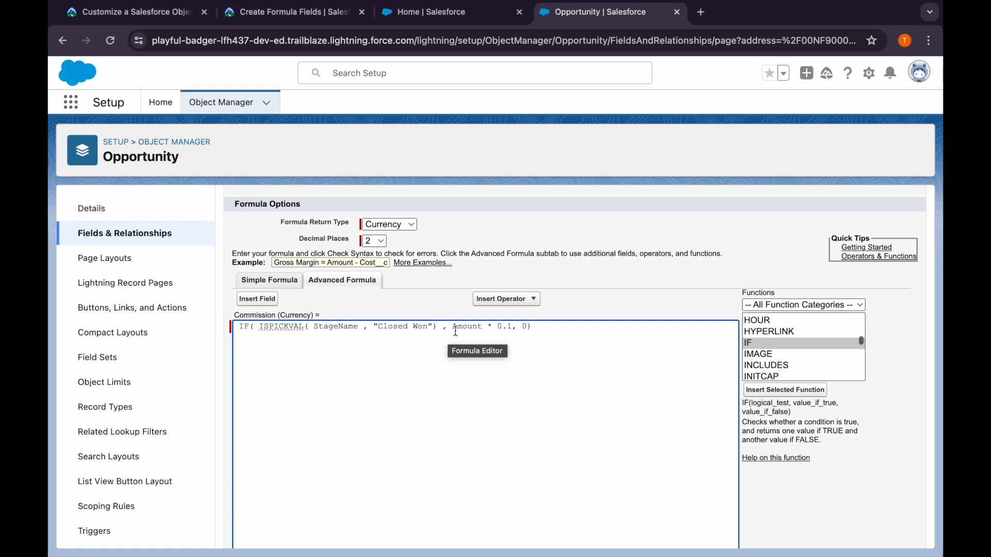
drag(453, 328, 482, 329)
click(483, 328)
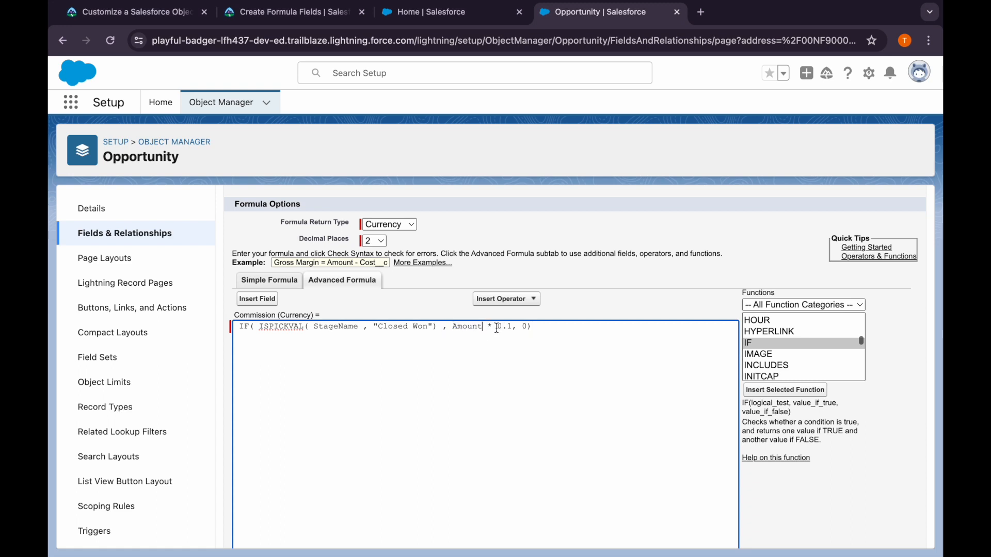
scroll(509, 328, down, 4)
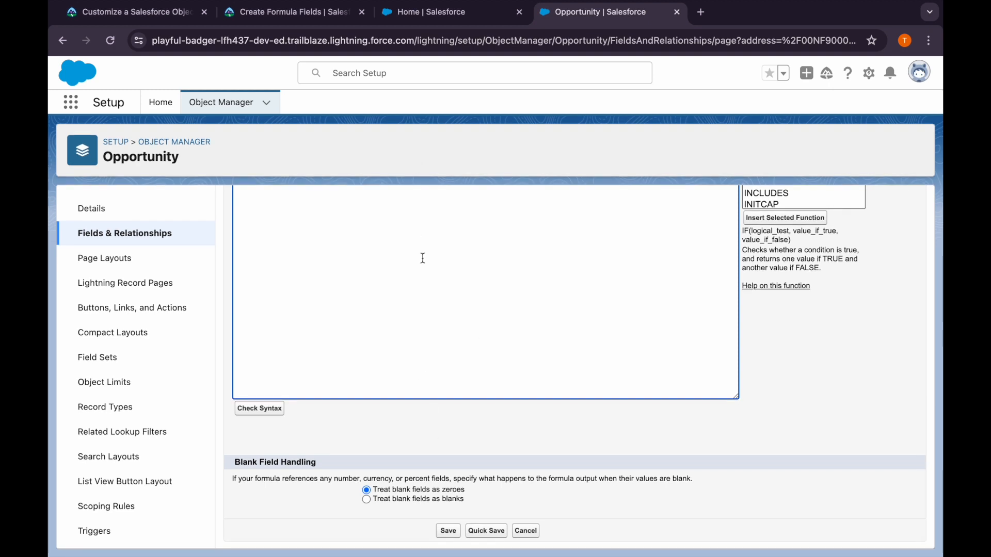
scroll(422, 258, up, 2)
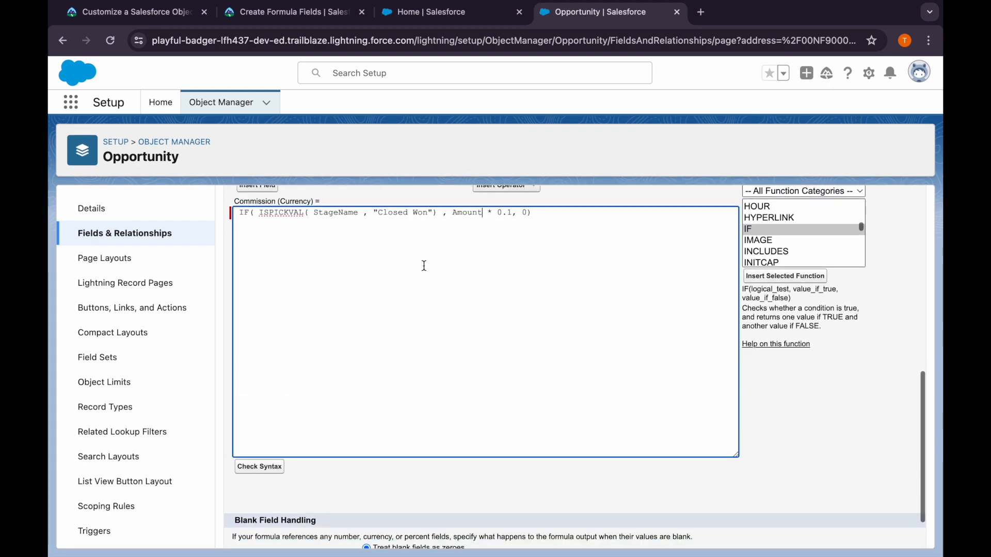
scroll(424, 265, down, 2)
click(448, 531)
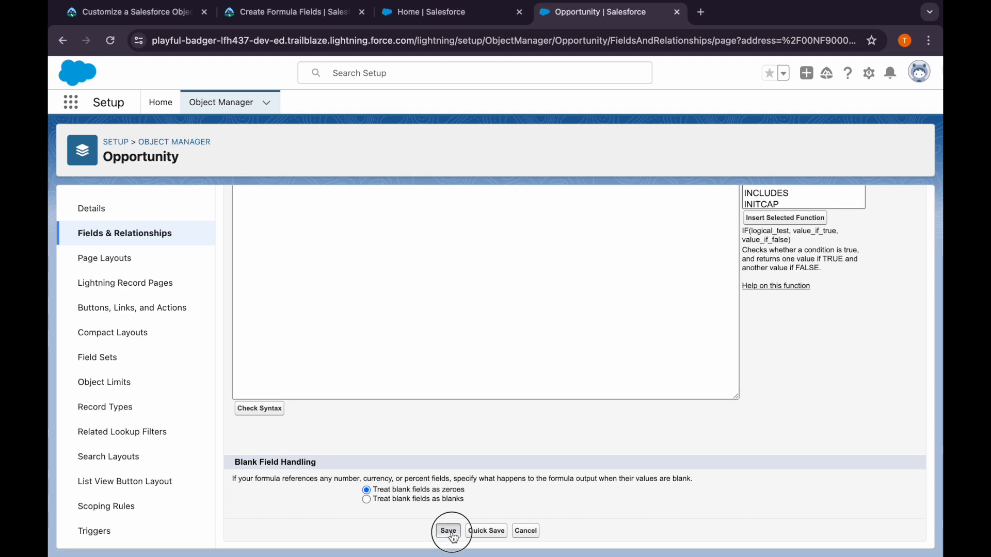
Read Trailhead's Customize Formula Fields instructions and copy the field label Region/Zone
click(321, 17)
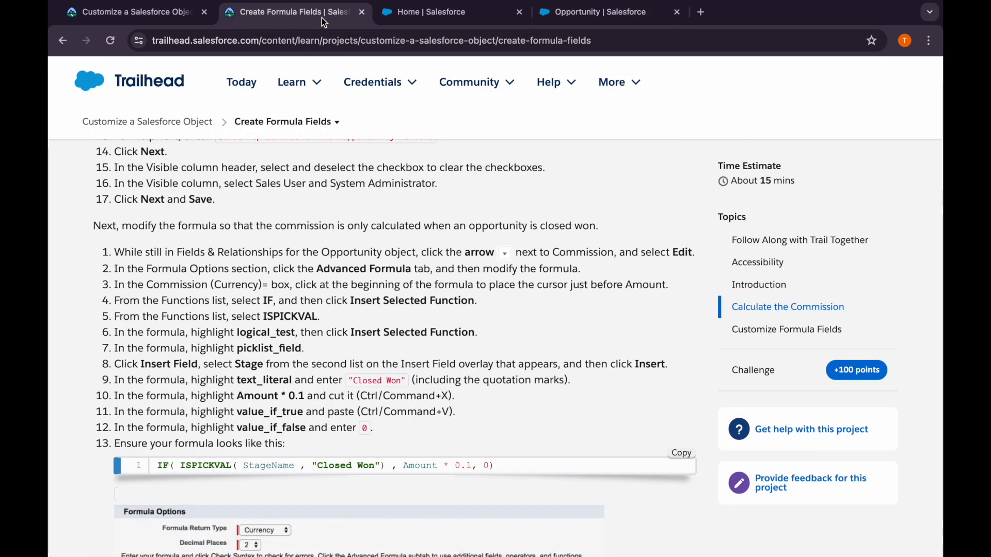
scroll(254, 320, down, 7)
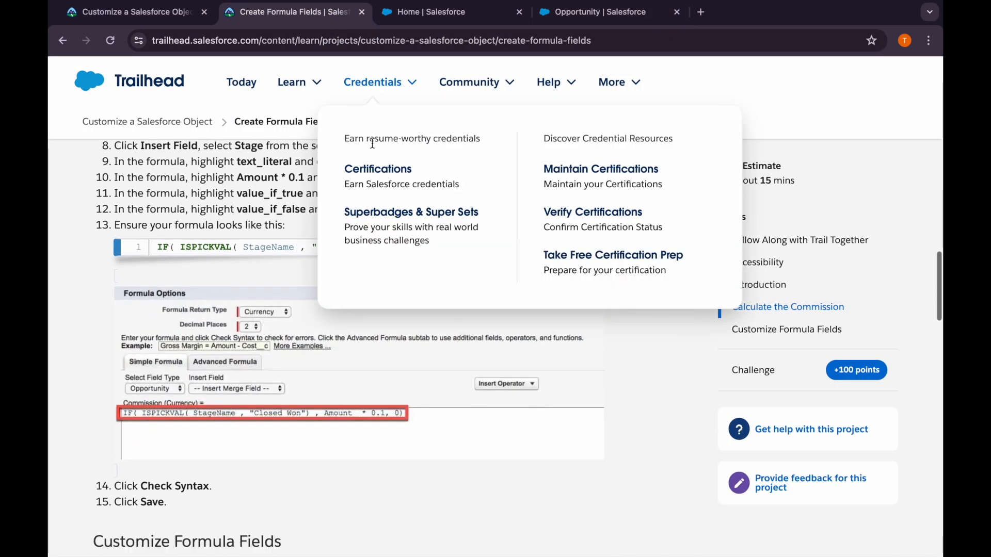
scroll(252, 317, down, 4)
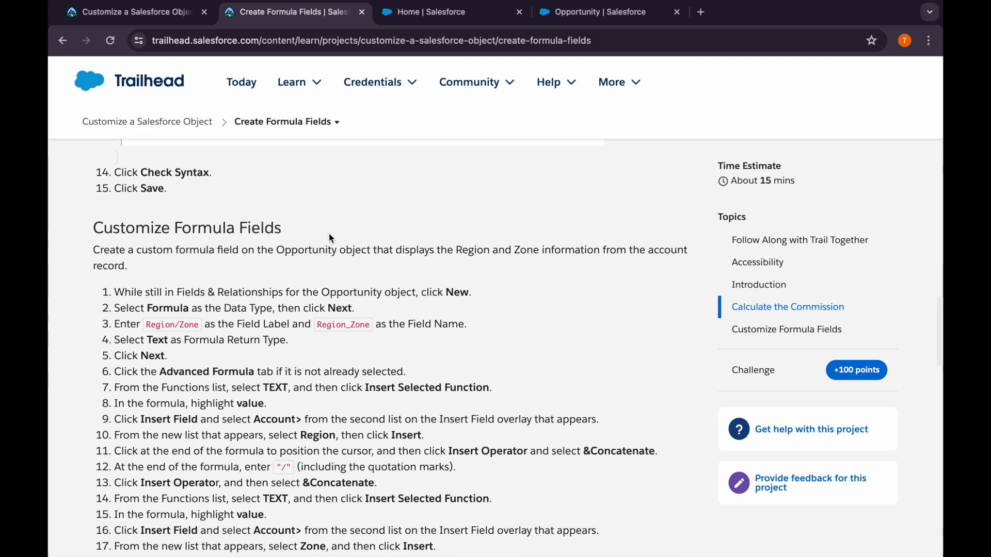
scroll(252, 318, down, 1)
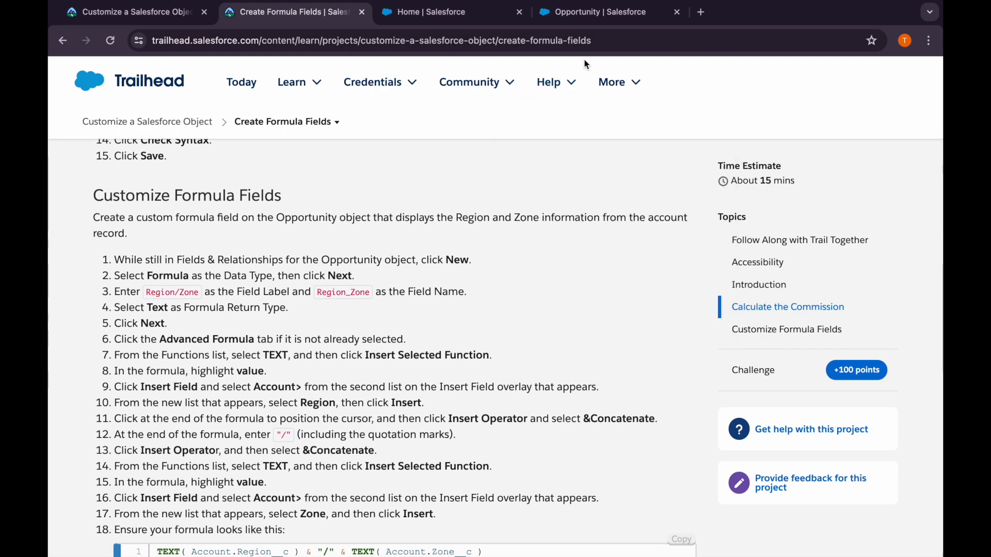
click(563, 19)
click(313, 9)
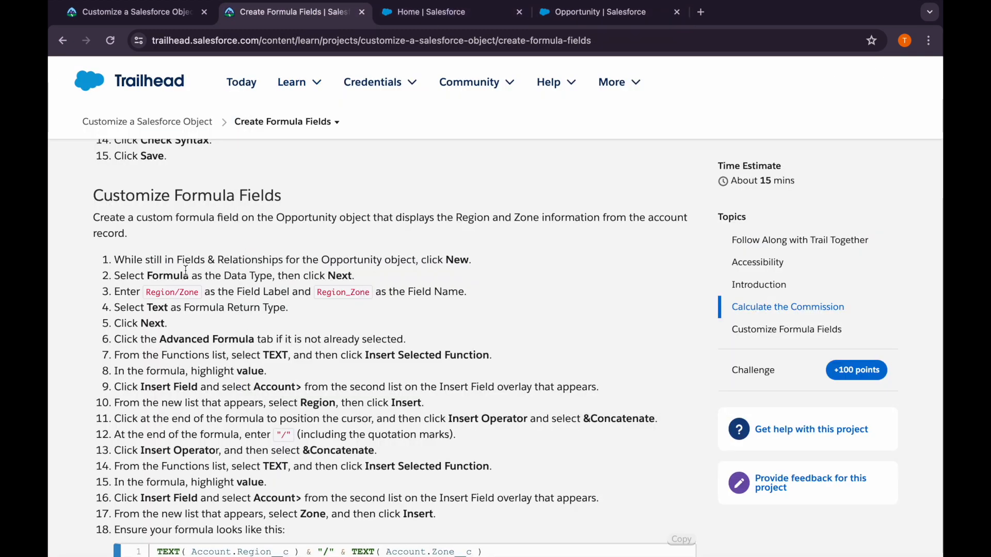
drag(145, 292, 199, 295)
key(super+c)
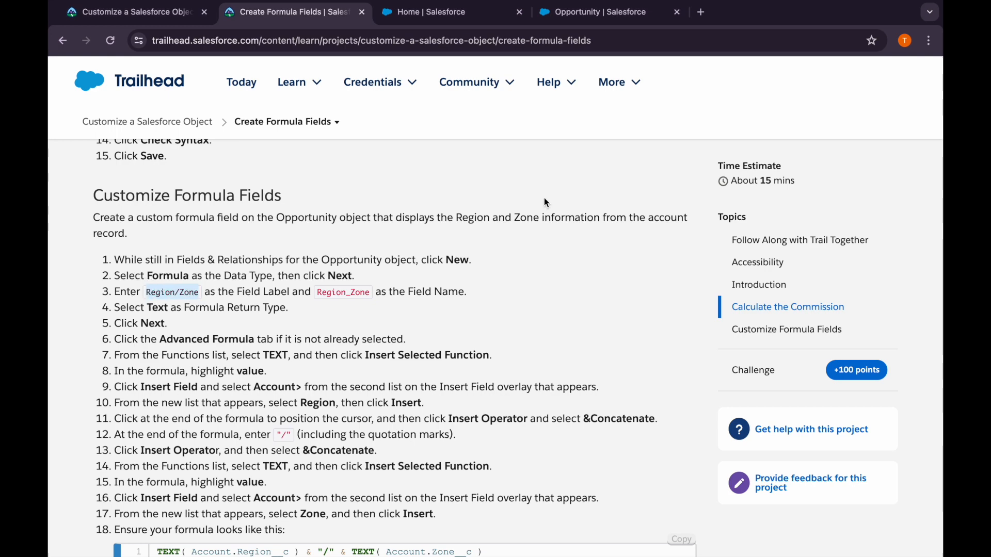
Create a new Opportunity field of type Formula labelled Region/Zone with the Text return type, and continue to the formula editor
click(562, 16)
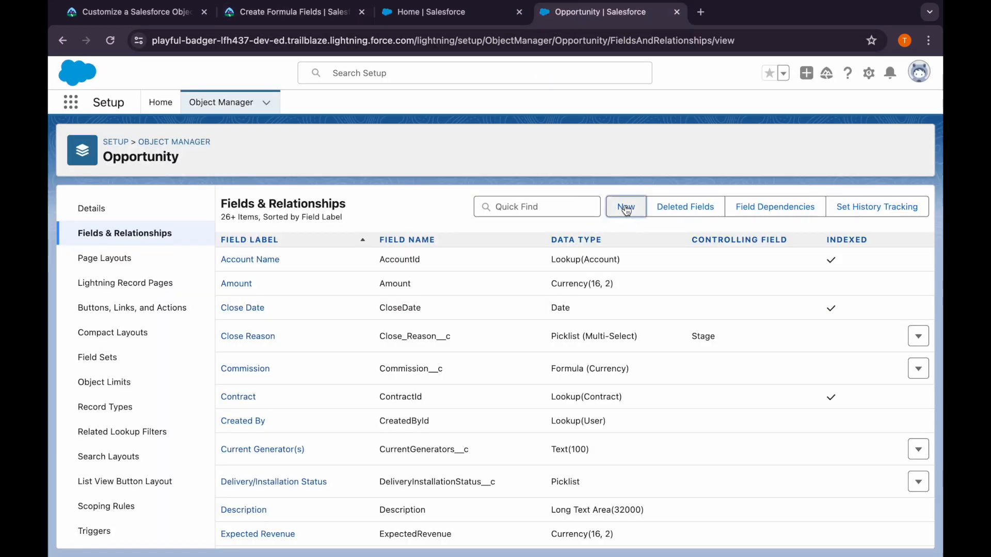
click(626, 208)
click(261, 402)
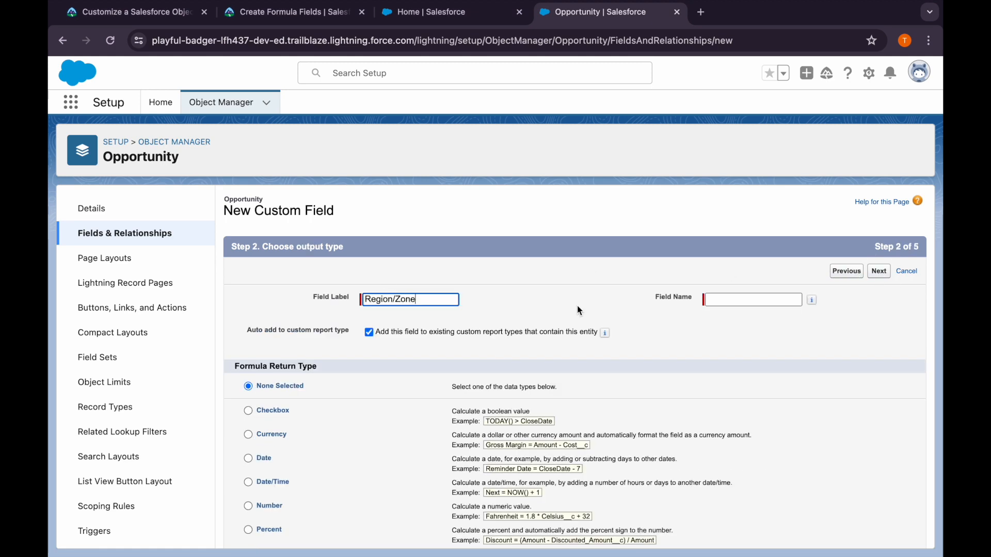
key(Tab)
scroll(325, 454, down, 2)
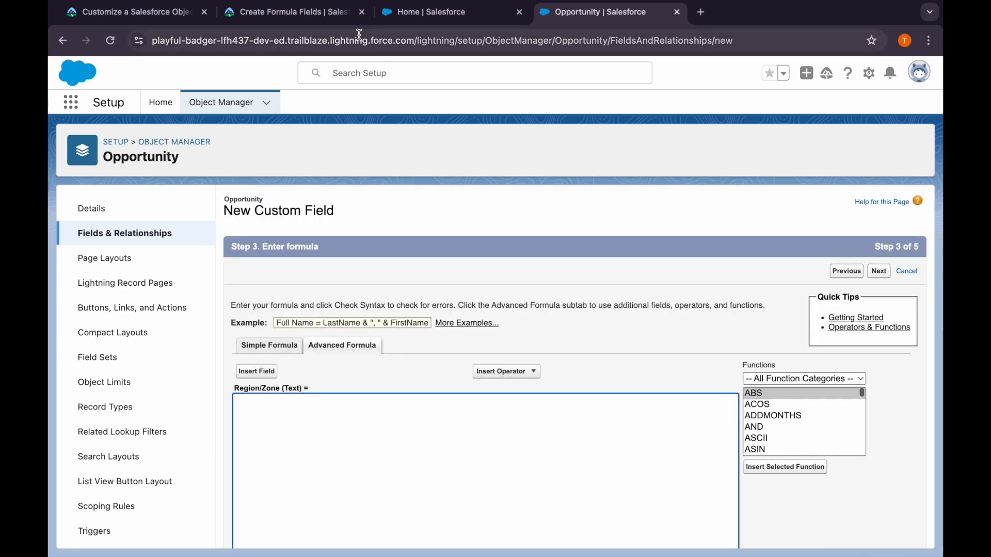
Review Trailhead's instructions for the Region/Zone formula, including its Account.Region__c reference
click(322, 18)
scroll(341, 304, down, 3)
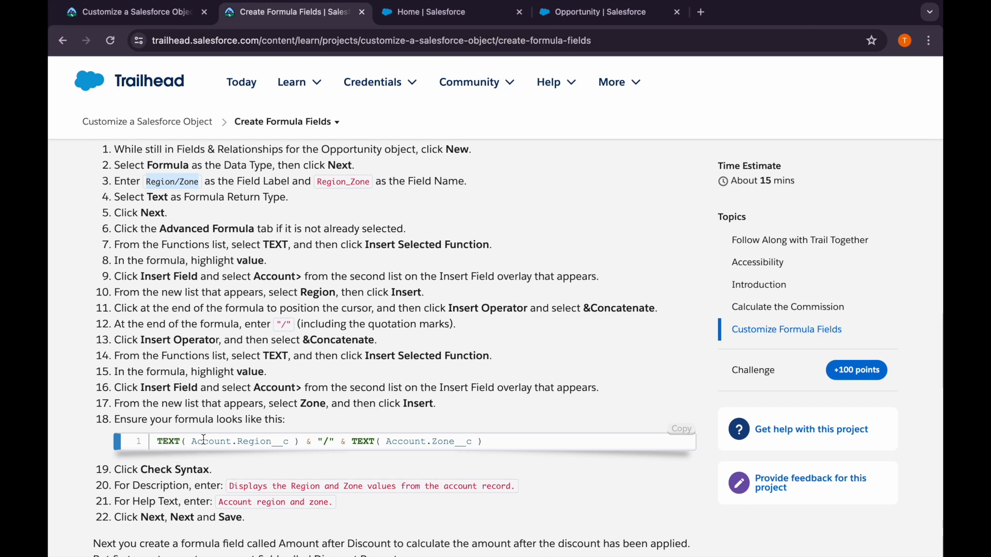
drag(189, 442, 291, 443)
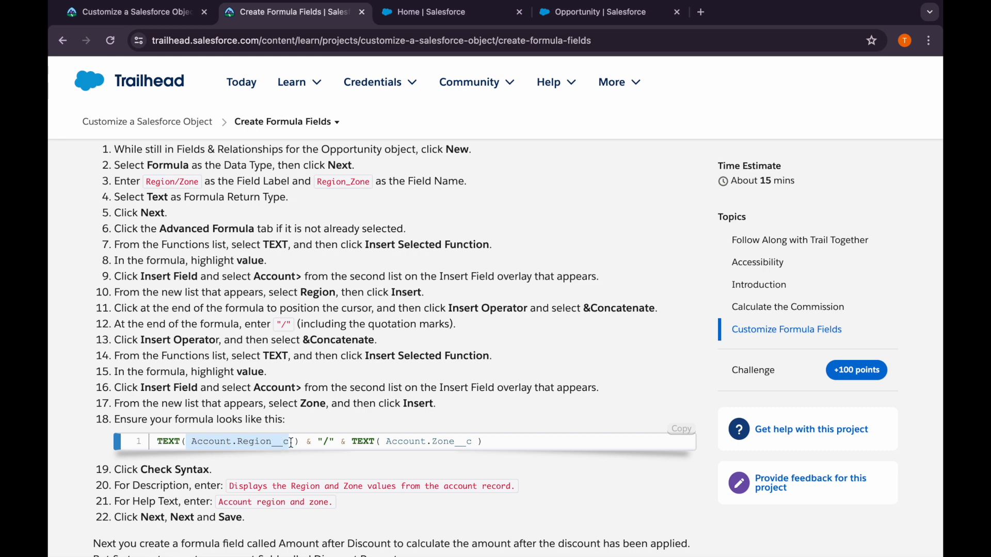
click(246, 459)
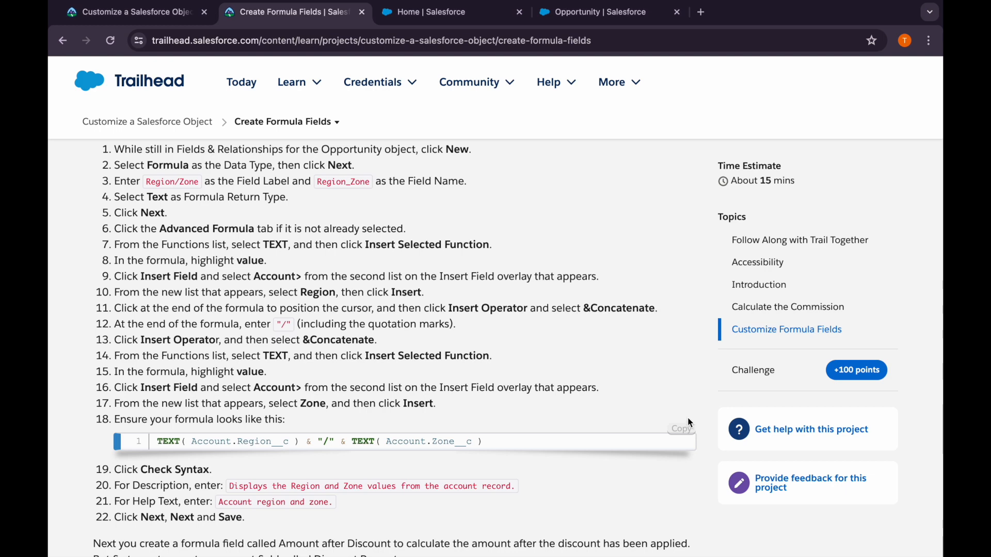
Try to paste the Trailhead formula into the Region/Zone formula editor, and clear the pasted text
click(610, 18)
key(super+v)
scroll(371, 422, down, 2)
key(super+a)
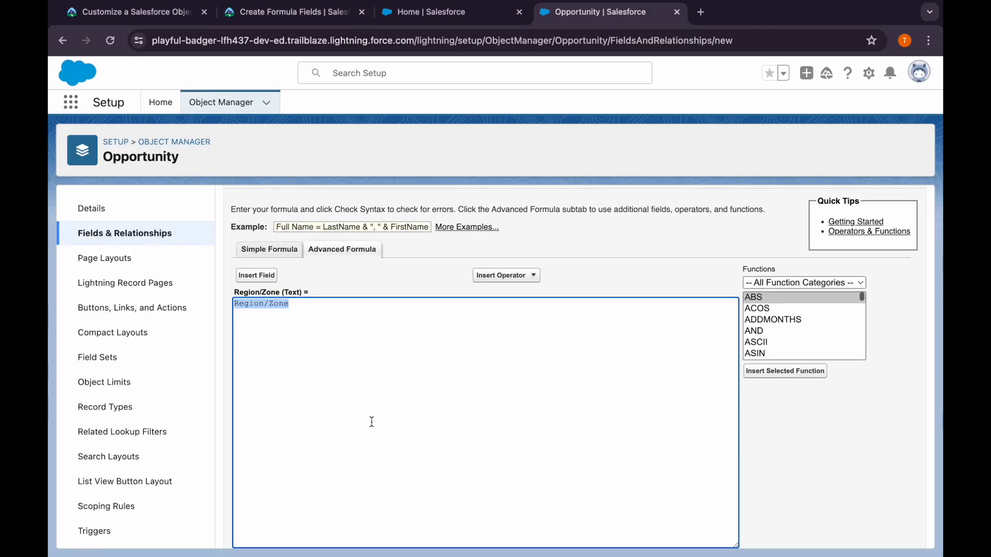
key(BackSpace)
Copy the formula TEXT( Account.Region__c ) & "/" & TEXT( Account.Zone__c ) from Trailhead and paste it into the Region/Zone formula editor
click(289, 11)
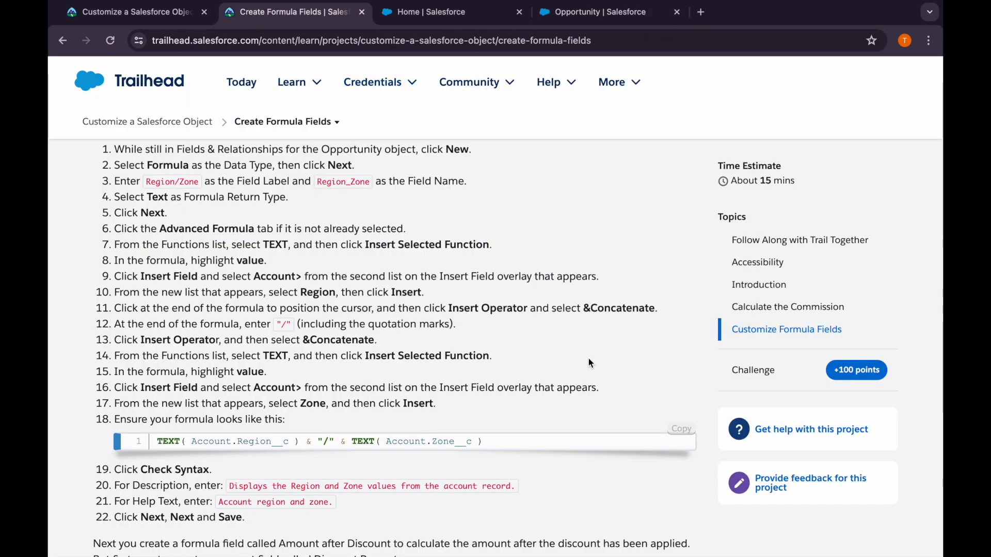
click(677, 428)
click(567, 10)
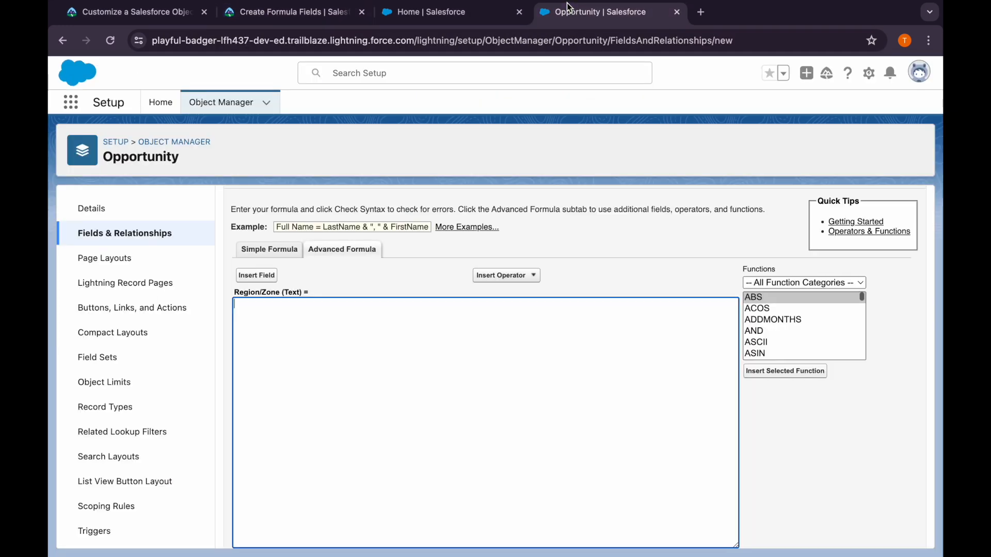
key(super+v)
scroll(366, 385, down, 5)
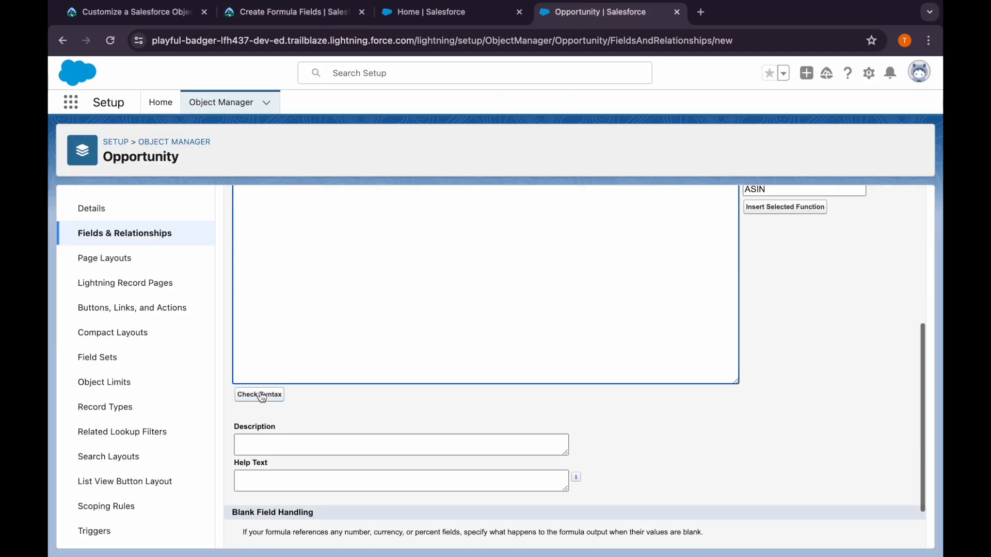
scroll(331, 300, up, 5)
Copy "Displays the Region and Zone values from the account record." from Trailhead and paste it as the Region/Zone field's description
click(257, 15)
scroll(355, 382, down, 1)
scroll(355, 382, down, 2)
drag(229, 379, 516, 381)
key(super+c)
click(571, 15)
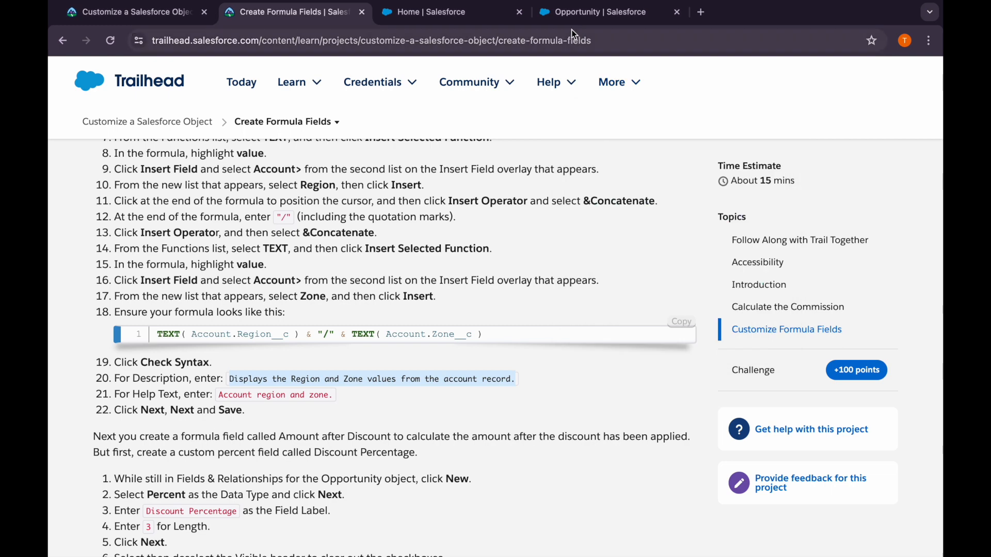
scroll(379, 424, down, 5)
click(369, 457)
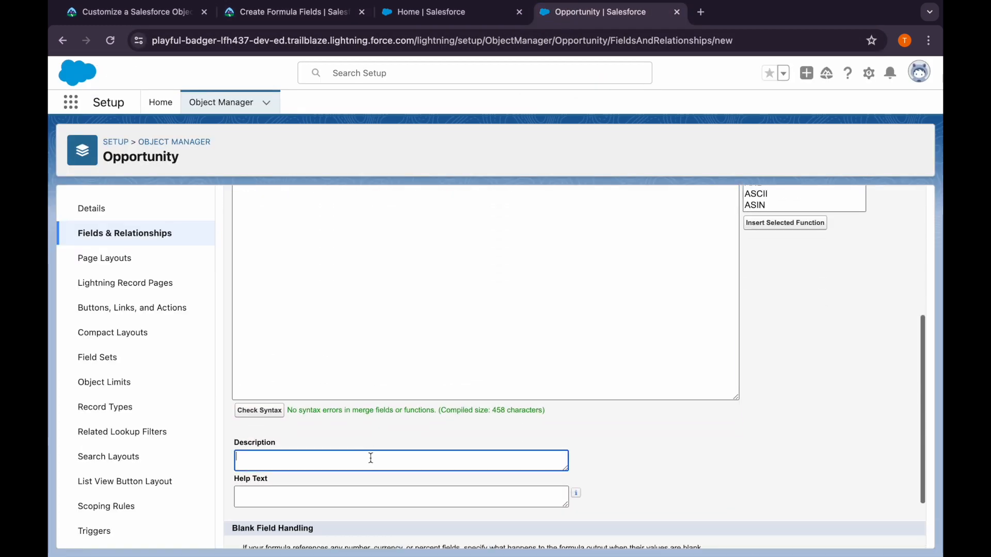
key(super+v)
Copy "Account region and zone." from Trailhead into the Region/Zone field's help text, and continue to field-level security
click(292, 12)
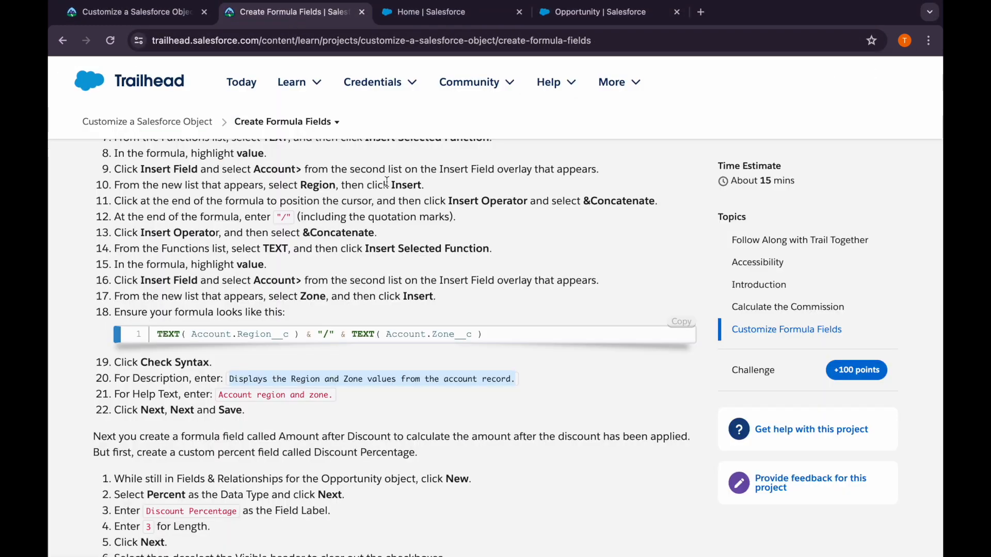
scroll(268, 221, down, 3)
drag(218, 246, 333, 250)
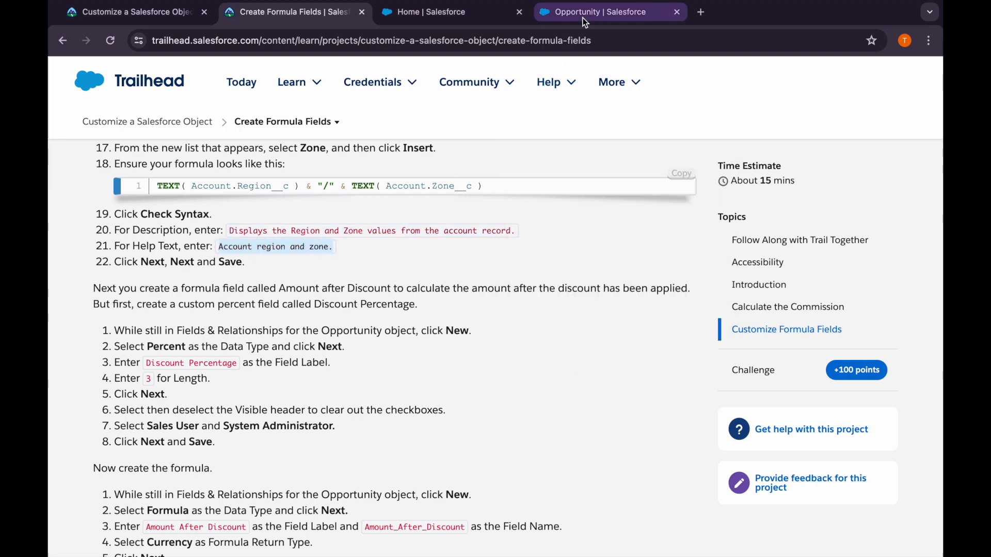
click(593, 12)
scroll(308, 444, down, 2)
click(308, 444)
key(ctrl+v)
scroll(361, 475, down, 1)
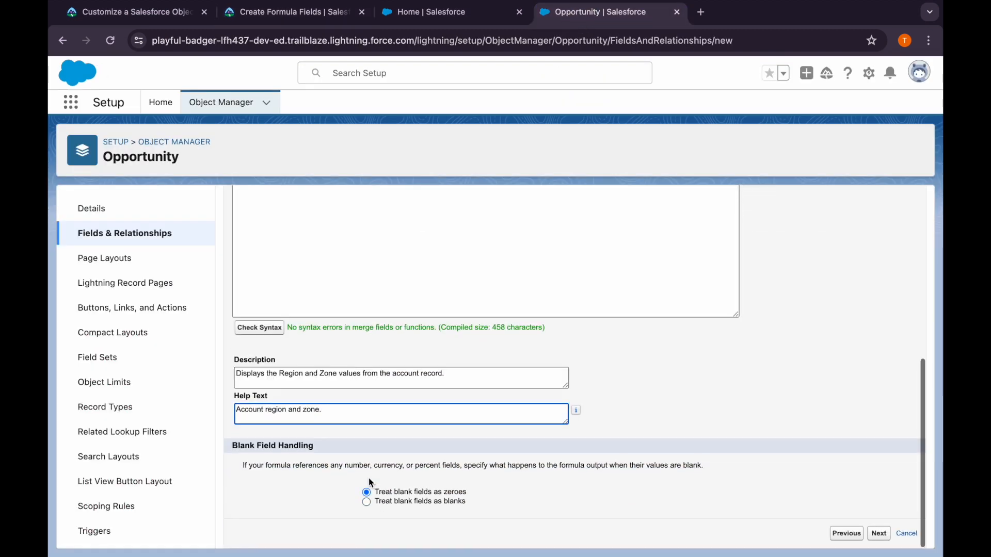
click(880, 534)
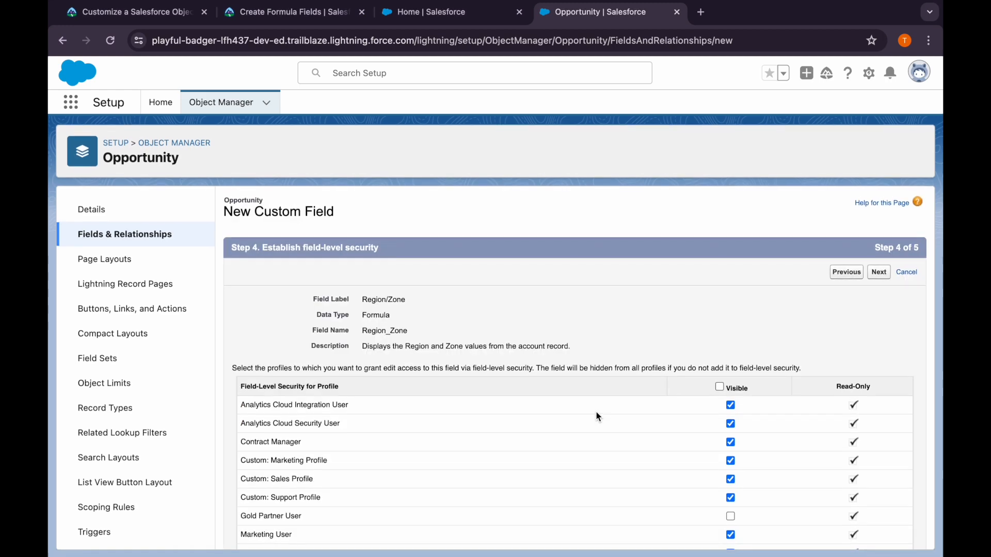
Make the Region/Zone field visible only to Sales User and System Administrator, and save it with all page layouts included
click(302, 13)
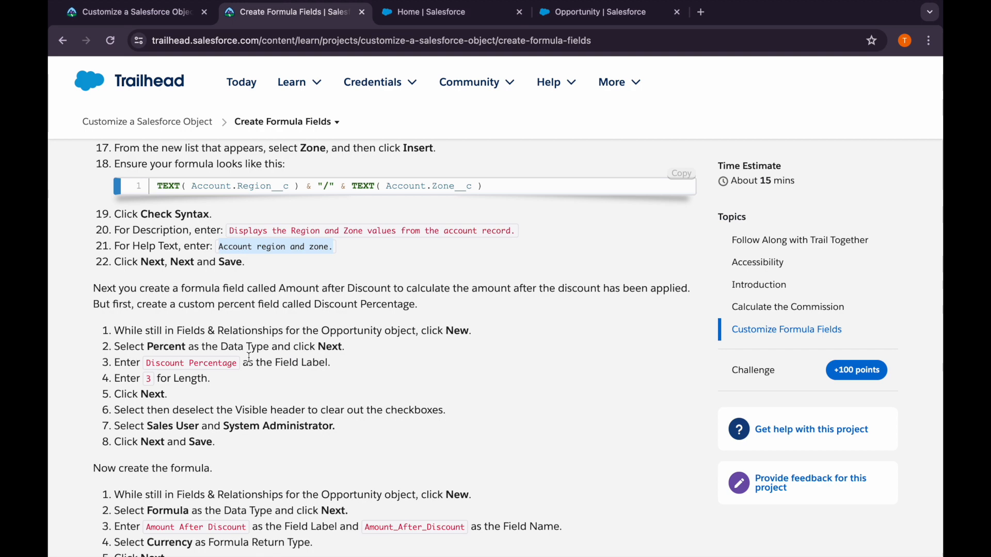
scroll(486, 351, down, 1)
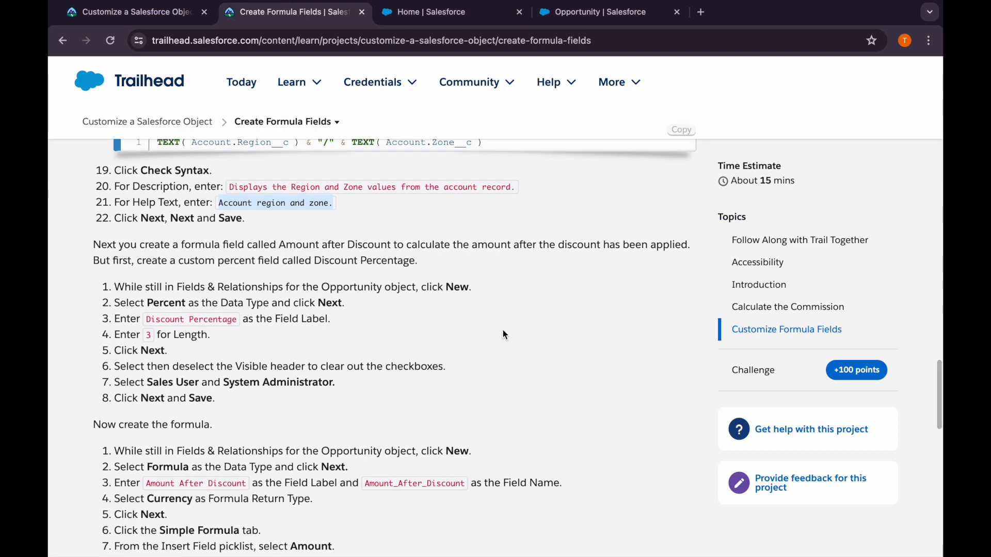
click(594, 12)
click(719, 386)
click(719, 386)
scroll(720, 385, down, 5)
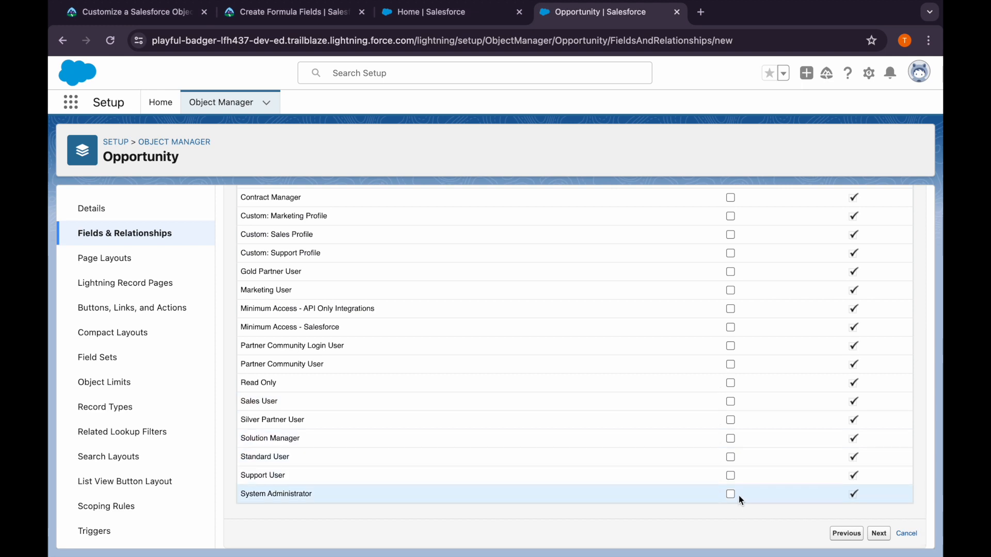
click(730, 402)
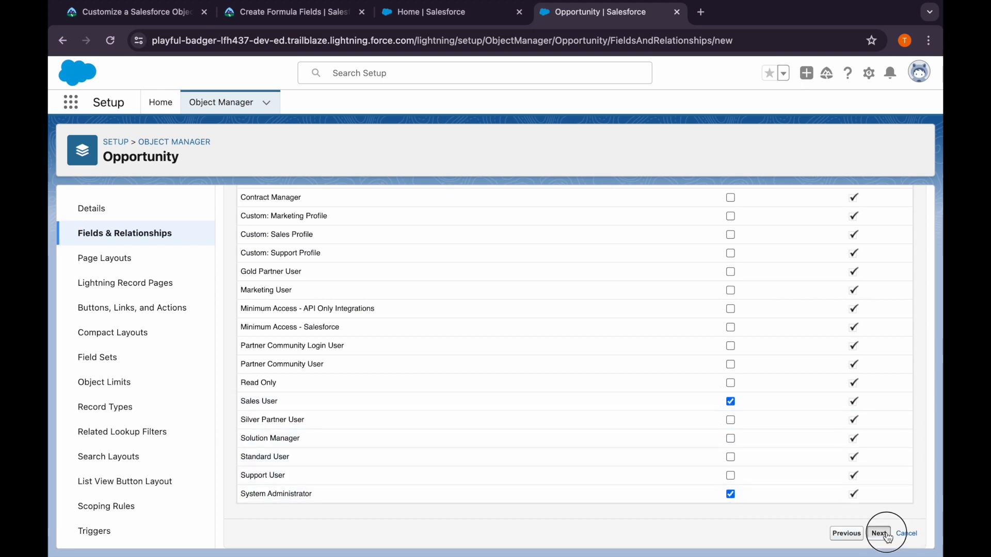
click(886, 275)
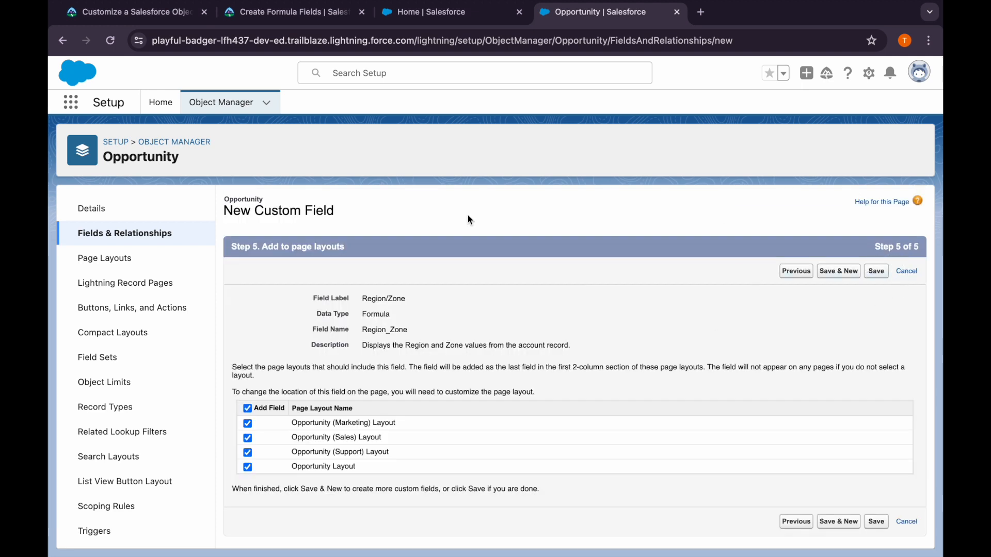
Copy the field label Amount After Discount from Trailhead's formula instructions, and return to the Opportunity fields
click(296, 12)
scroll(322, 407, down, 5)
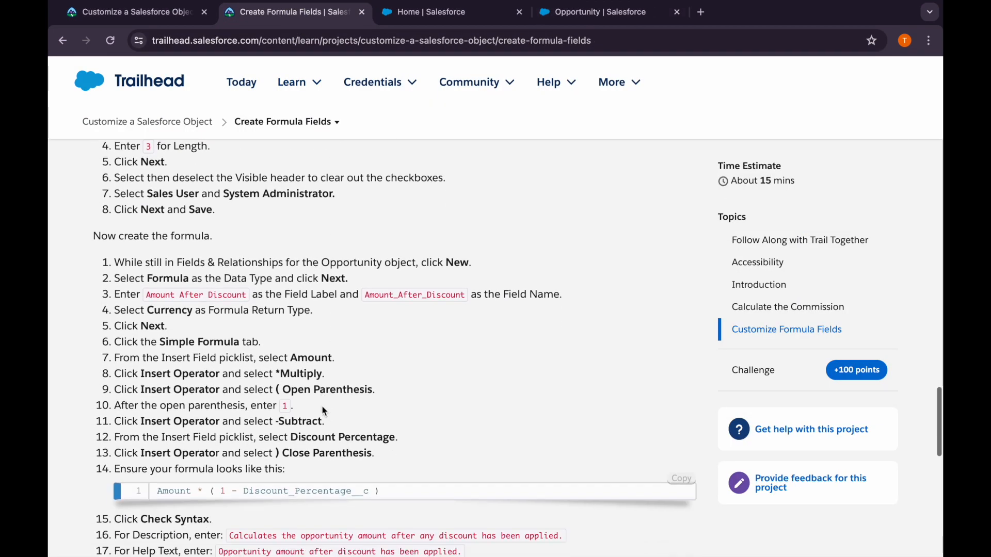
scroll(322, 407, up, 1)
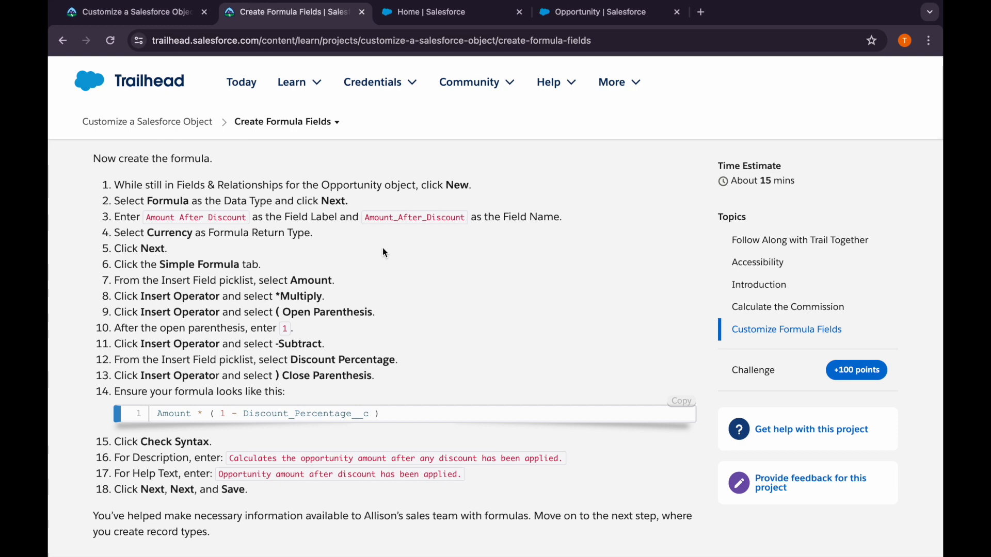
drag(249, 217, 147, 219)
key(ctrl+c)
click(574, 19)
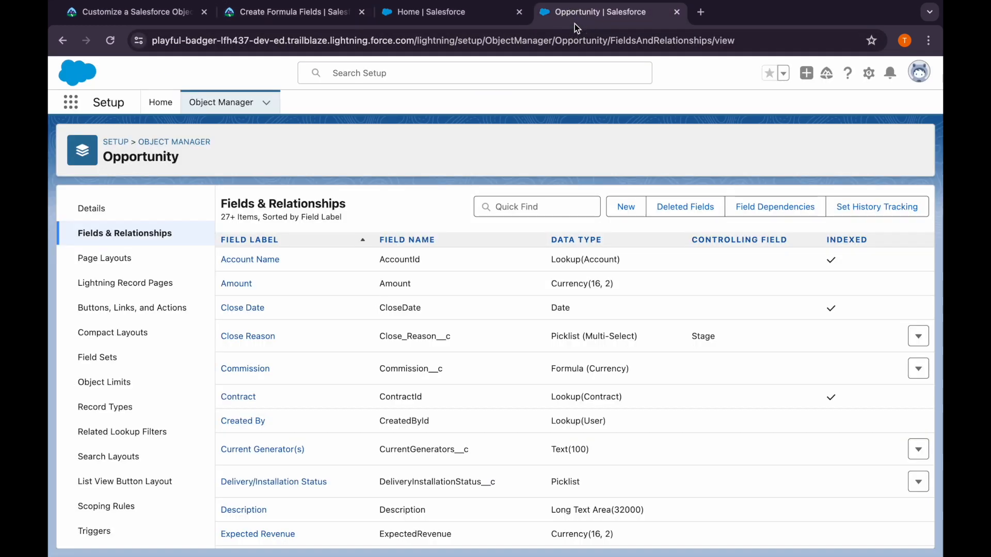
Start a new custom field on Opportunity with Formula as its data type
click(626, 206)
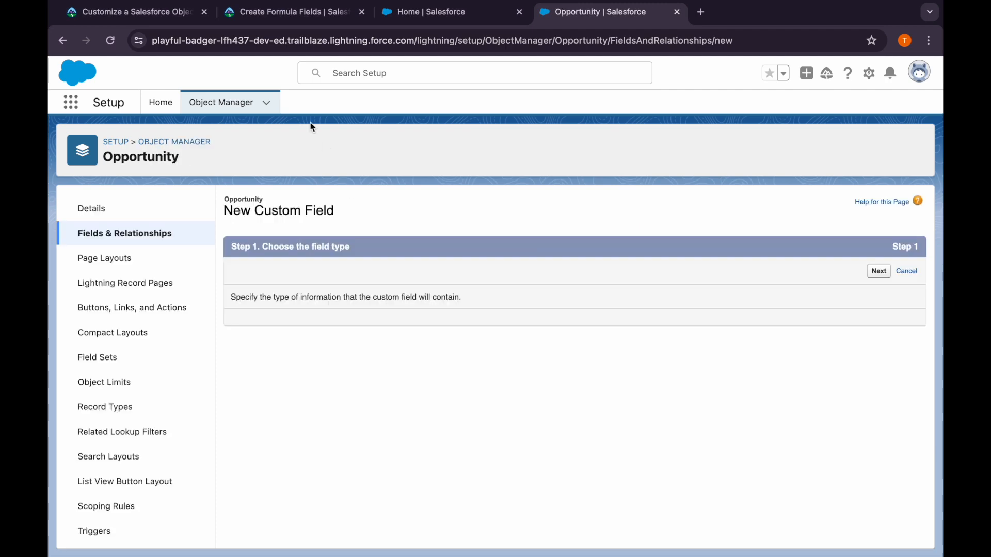
click(275, 14)
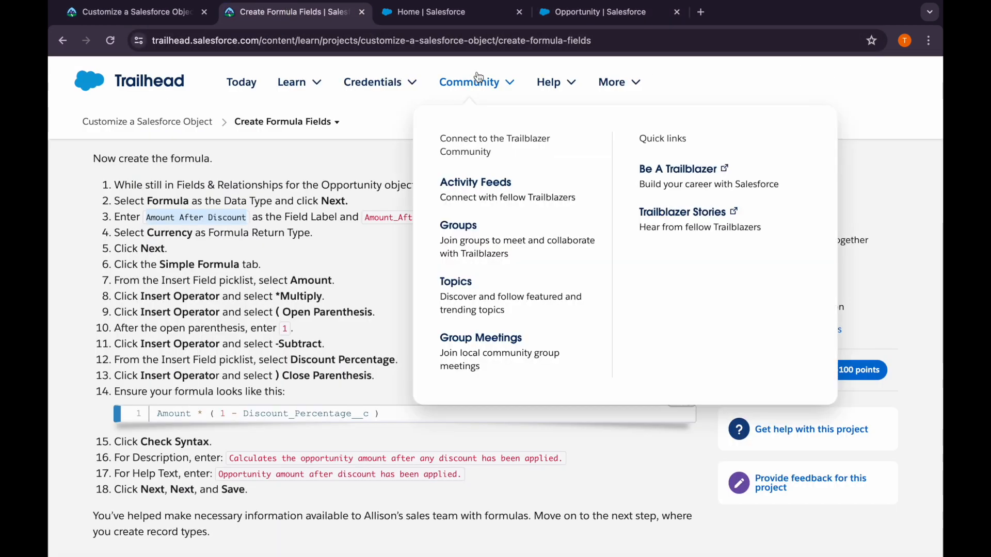
click(557, 18)
click(262, 398)
click(878, 271)
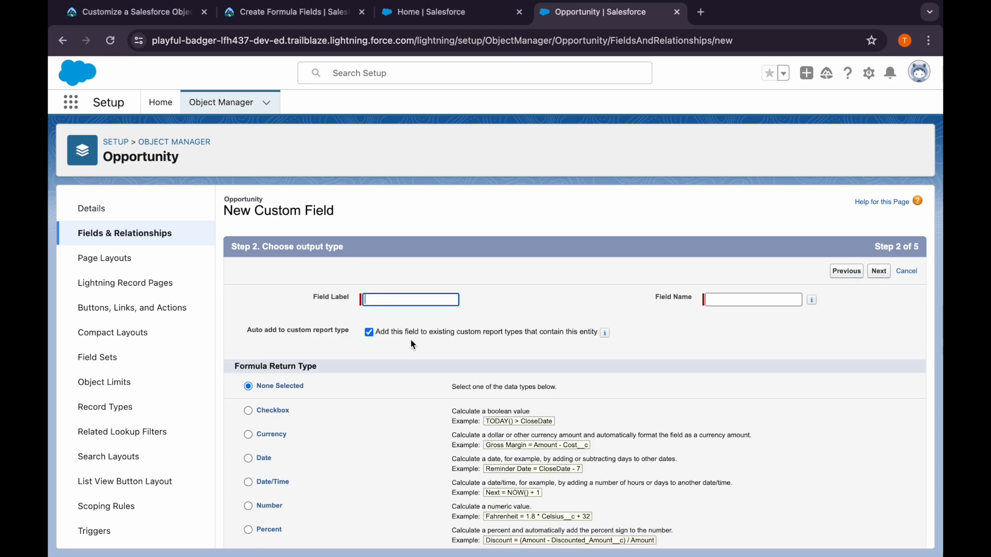
Label the new formula field Amount After Discount, choose the Currency return type, and continue to the formula editor
key(ctrl+v)
key(Tab)
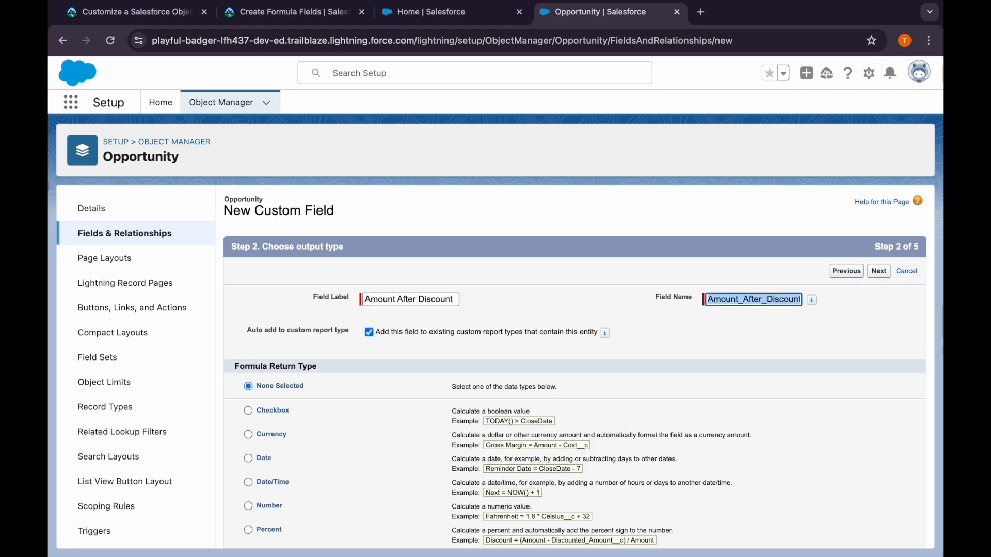
click(278, 433)
click(876, 279)
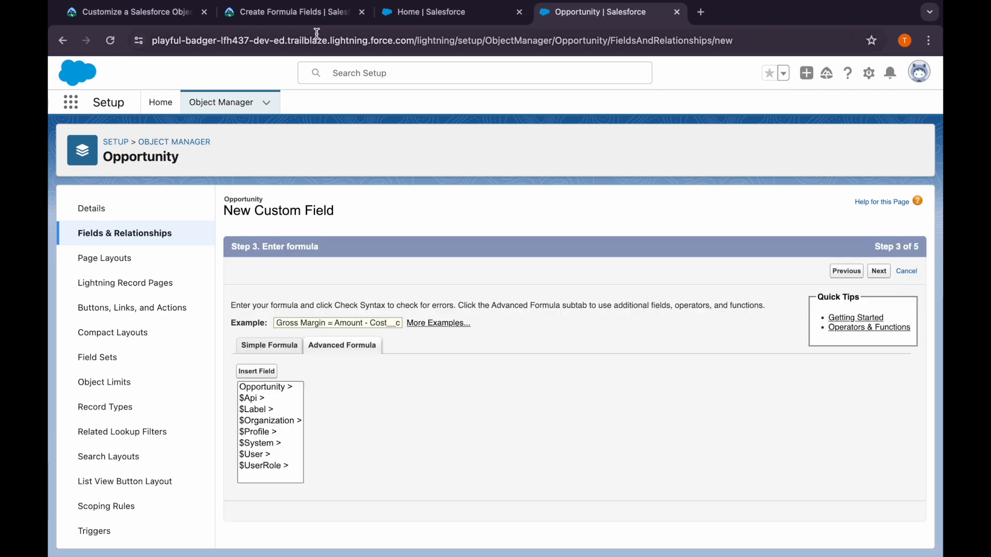
Copy Amount * ( 1 - Discount_Percentage__c ) from Trailhead into the Amount After Discount formula, and check its syntax
click(310, 13)
scroll(319, 333, down, 1)
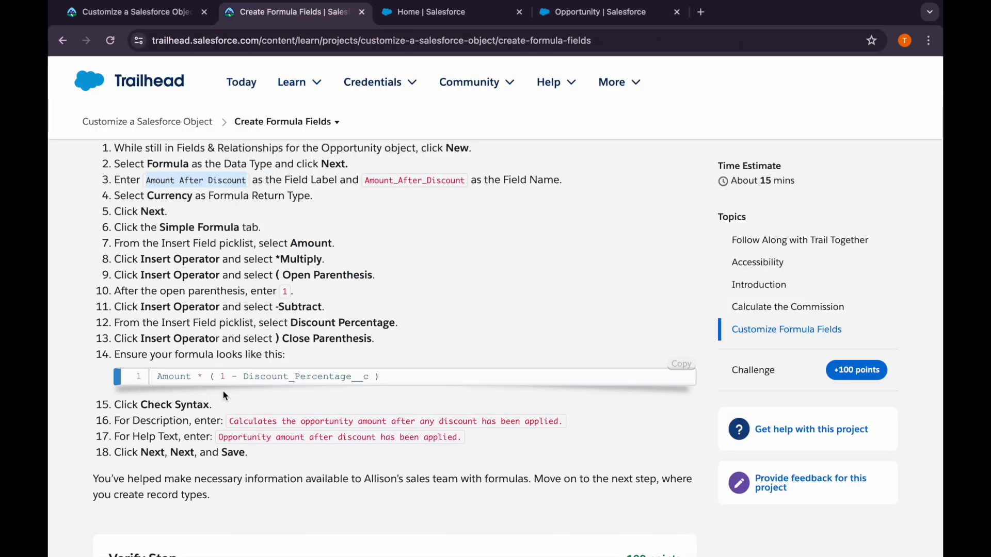
click(681, 364)
click(563, 13)
key(ctrl+v)
scroll(336, 439, down, 5)
click(248, 428)
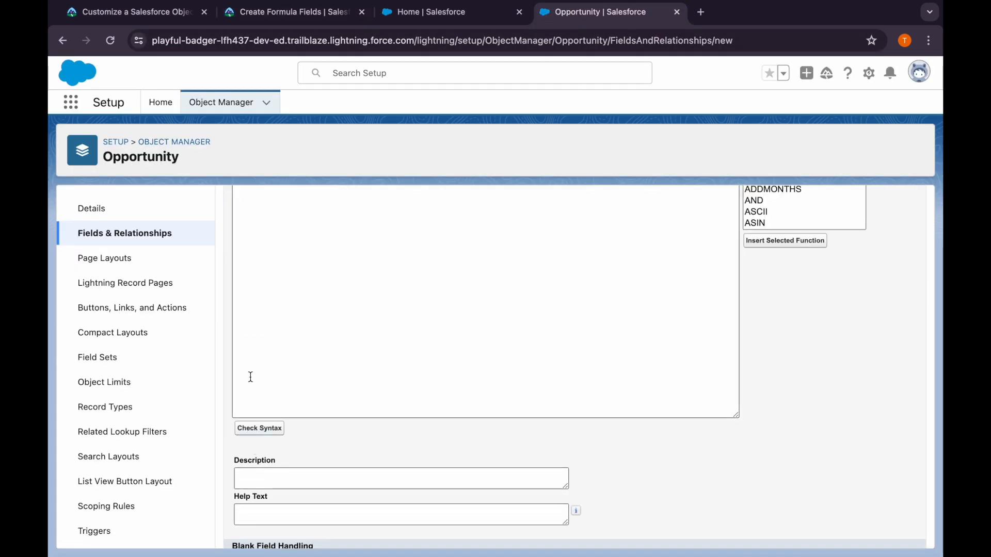
scroll(251, 377, down, 6)
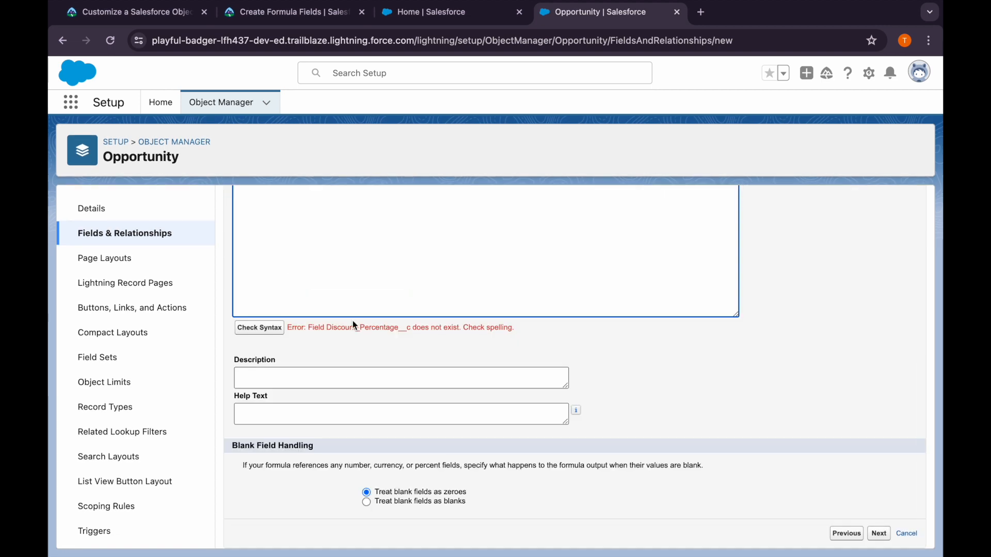
Remove Discount_Percentage__c from the formula and look for the Discount Percentage field among the insertable Opportunity fields
scroll(356, 322, up, 5)
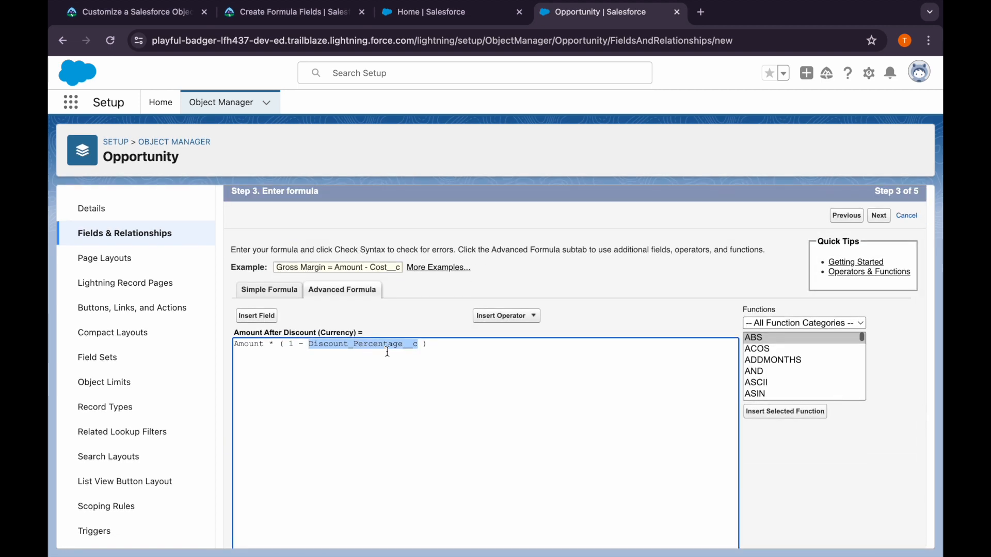
key(BackSpace)
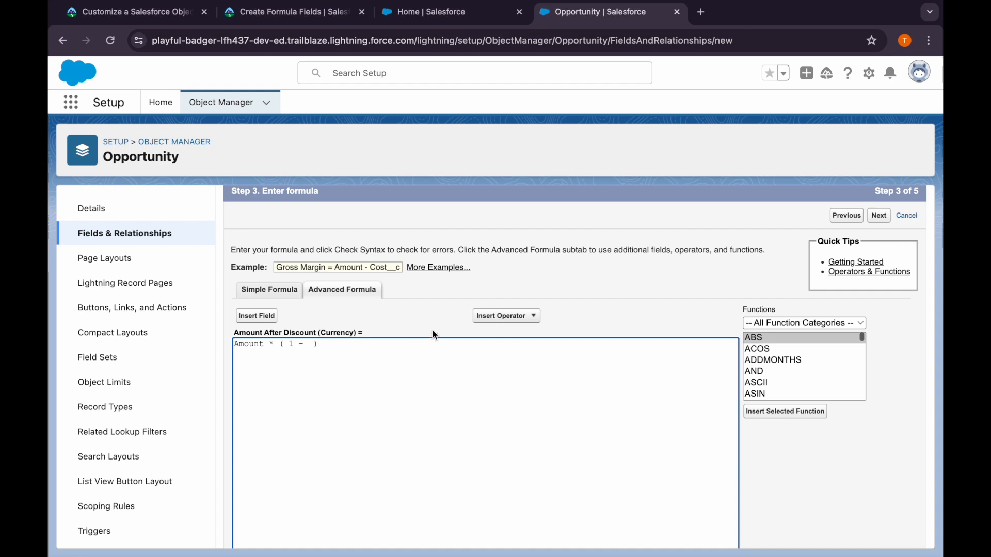
click(250, 313)
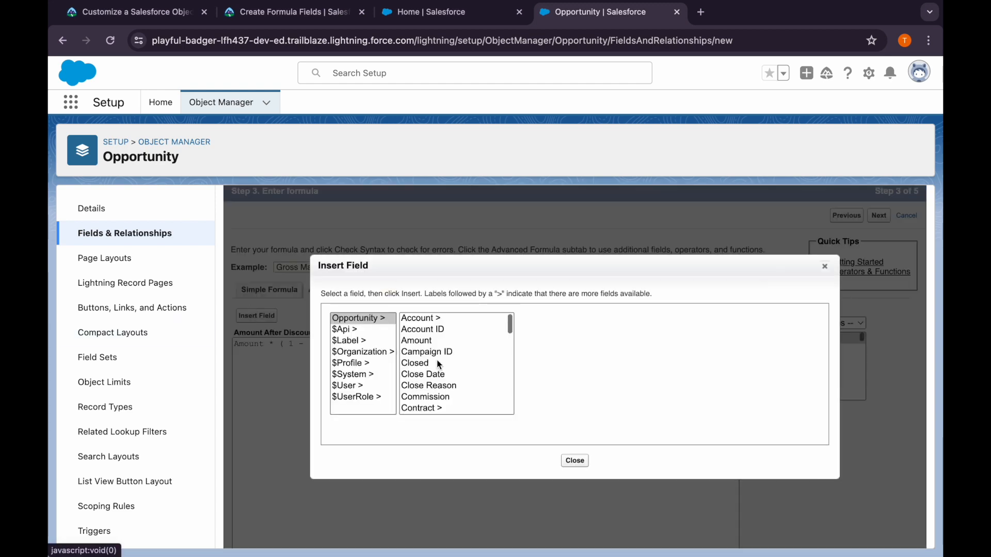
scroll(442, 366, down, 4)
scroll(442, 365, down, 6)
scroll(441, 366, down, 4)
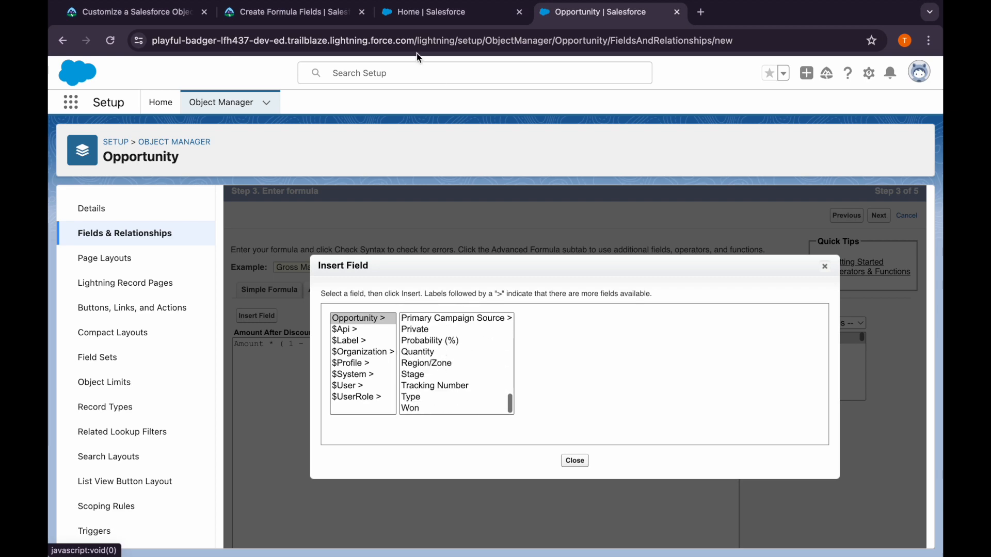
Check the discount field's name in Trailhead's instructions and look through the insertable Opportunity fields for it again
click(308, 13)
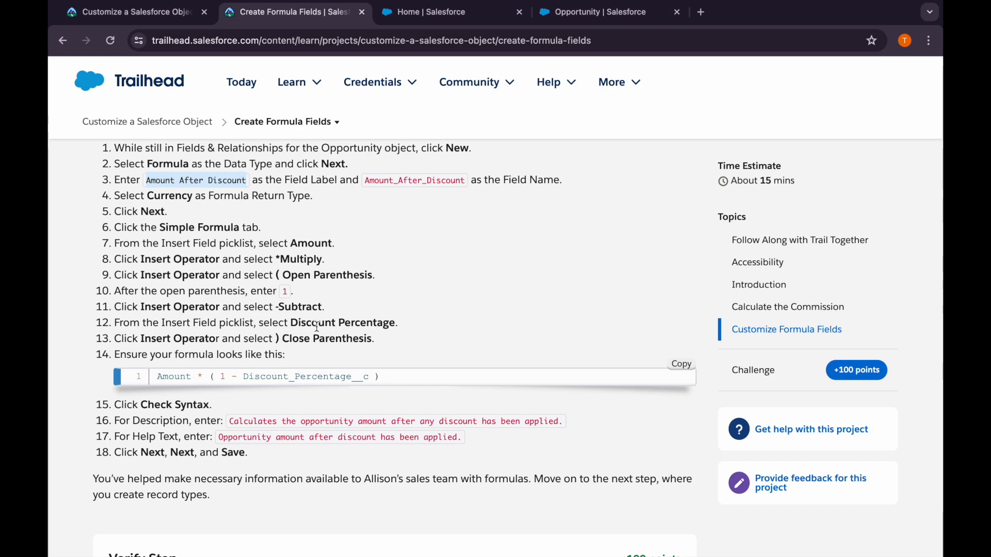
click(566, 12)
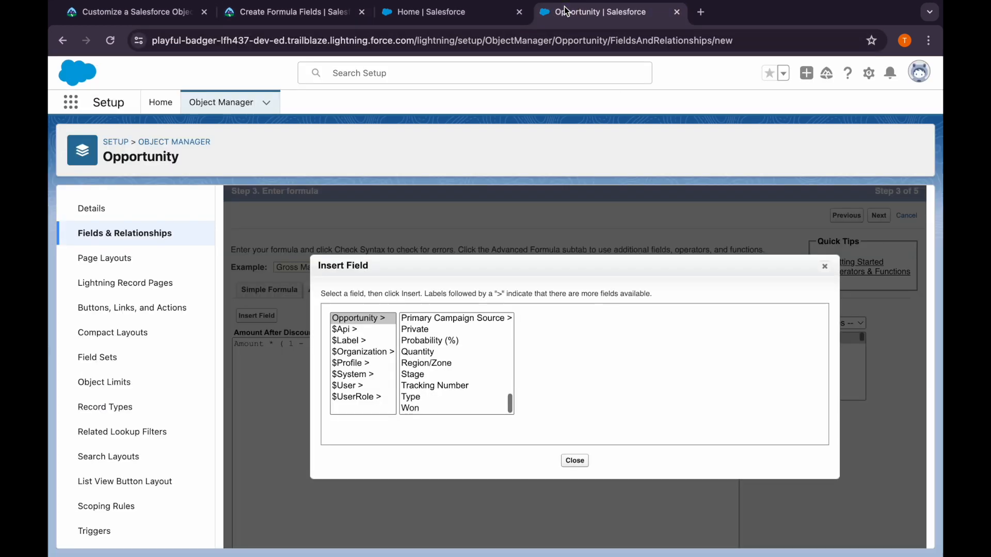
scroll(423, 373, up, 8)
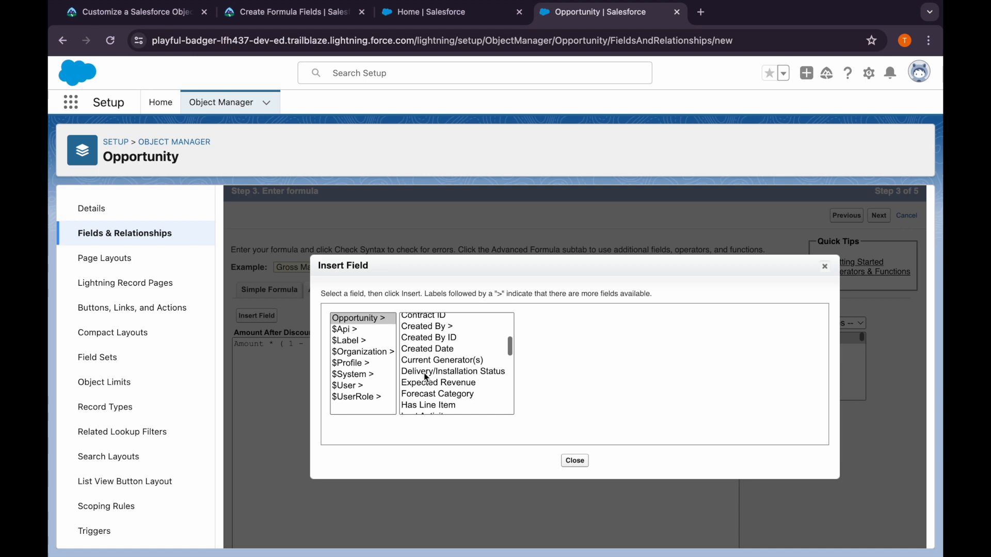
scroll(445, 397, up, 3)
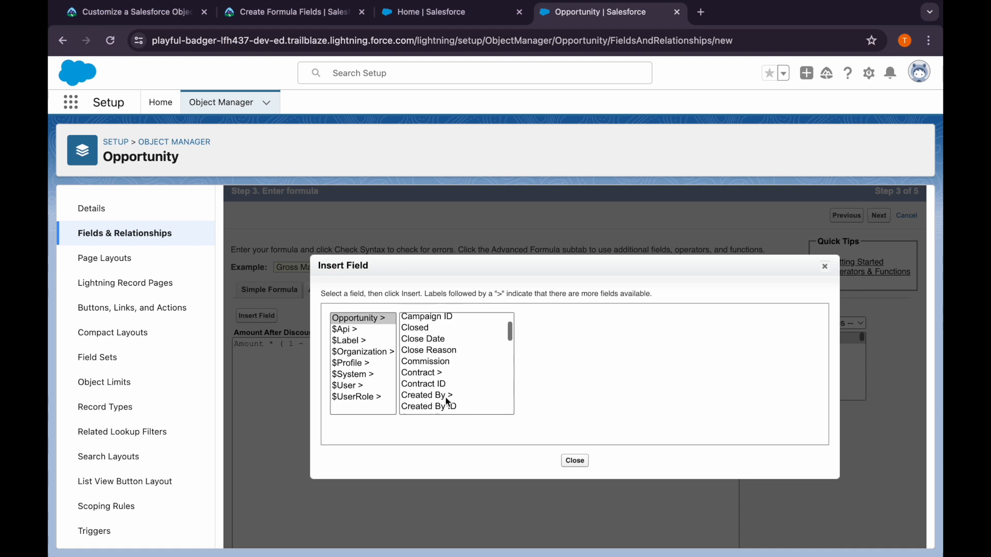
scroll(445, 398, down, 5)
scroll(445, 398, down, 5)
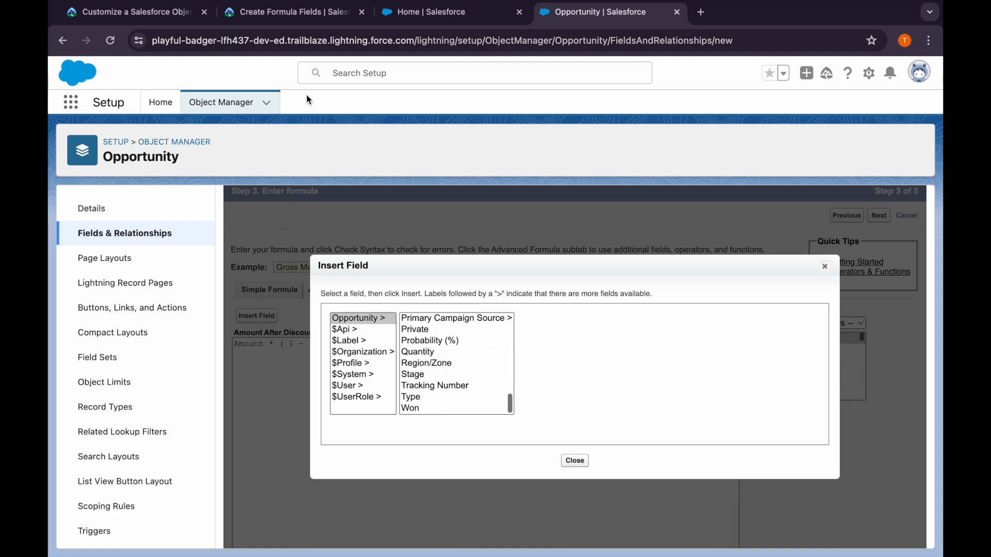
Search Trailhead's Create Formula Fields instructions for Discount Percentage and read how that custom field has to be created
click(288, 13)
scroll(242, 380, down, 1)
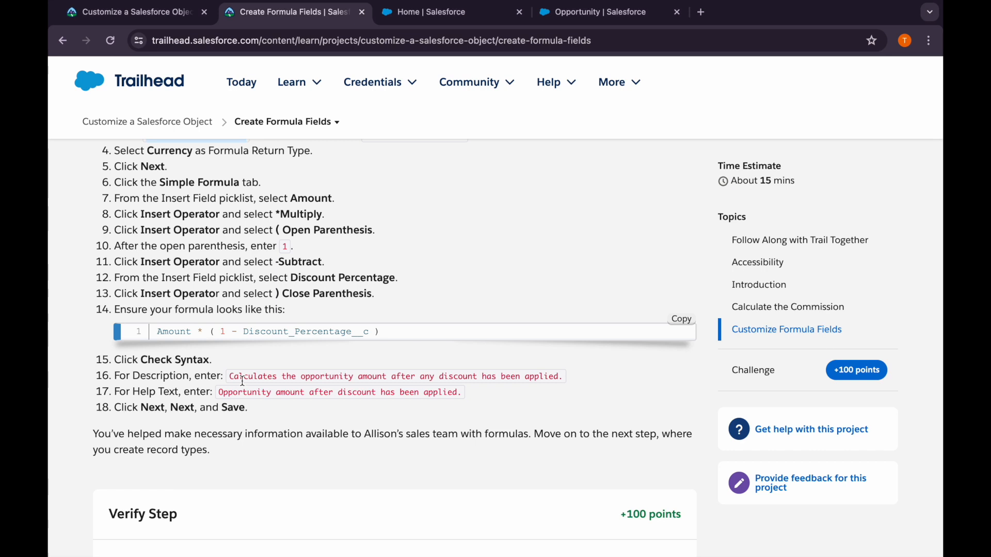
drag(245, 329, 345, 327)
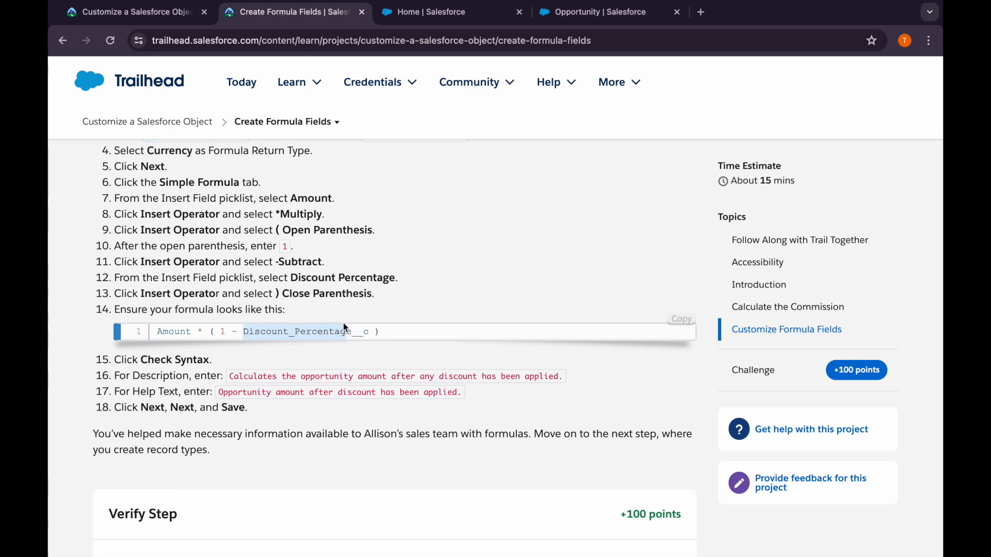
drag(292, 274, 447, 287)
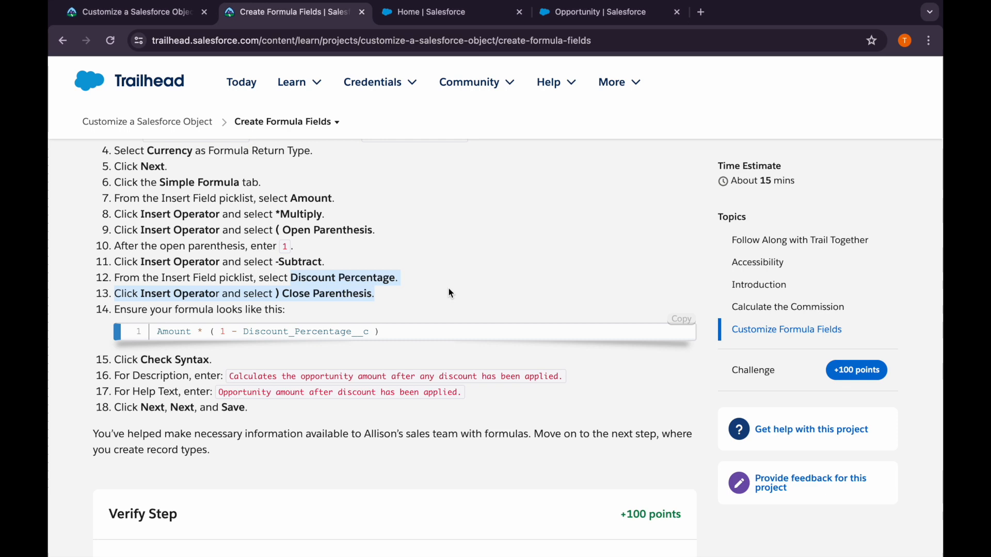
key(super+f)
key(super+v)
key(super+a)
key(BackSpace)
text(Discount )
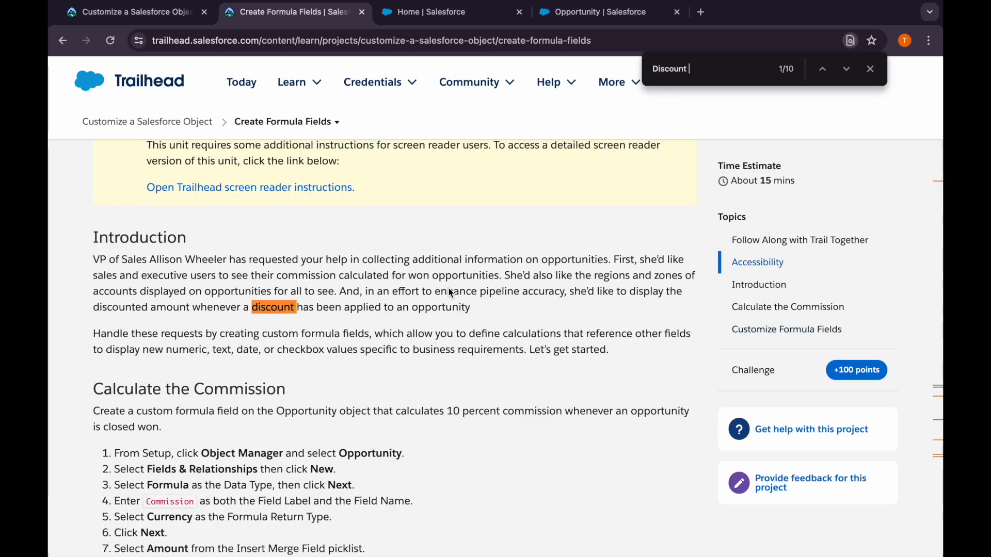
text(PErce)
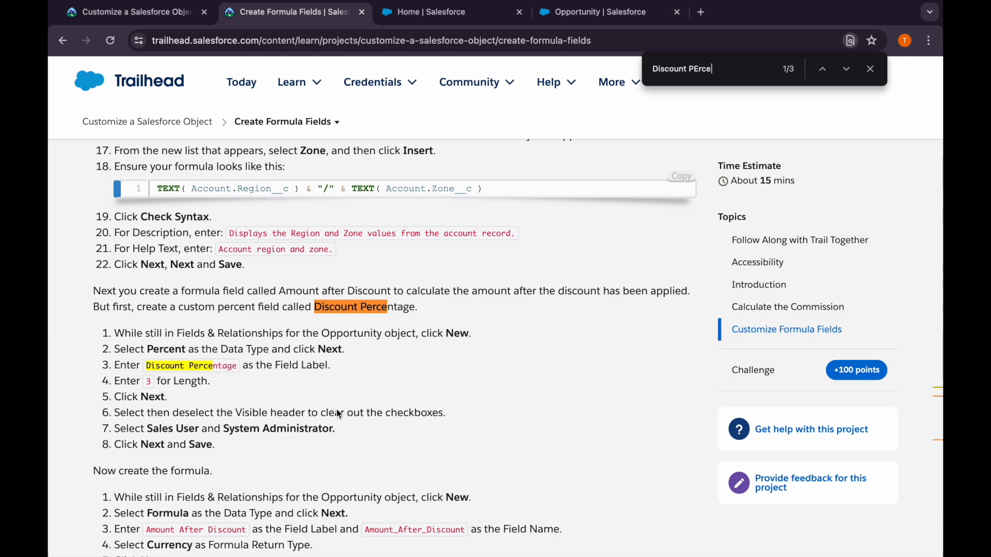
scroll(316, 423, down, 1)
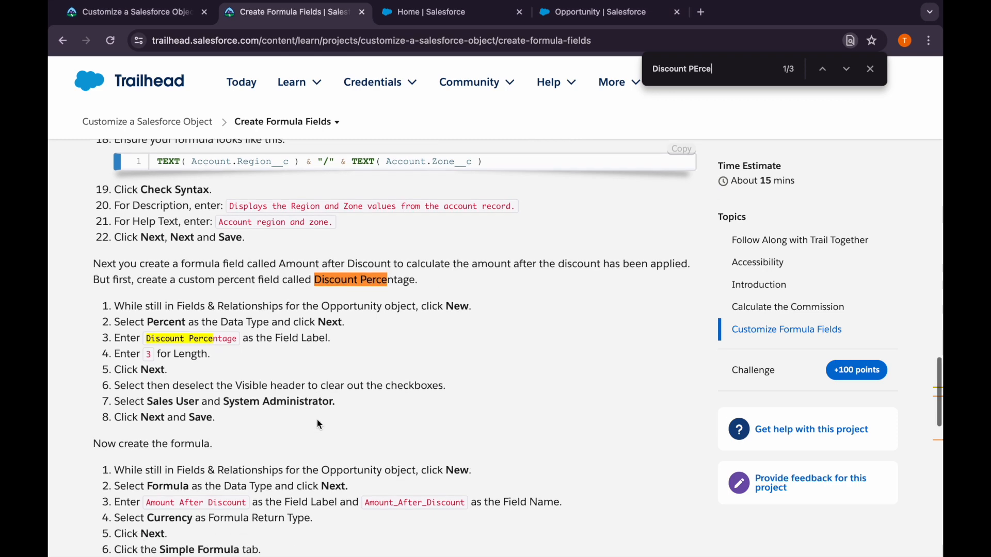
Duplicate the Opportunity setup tab for a second new field, and copy the Discount Percentage label from Trailhead
click(598, 13)
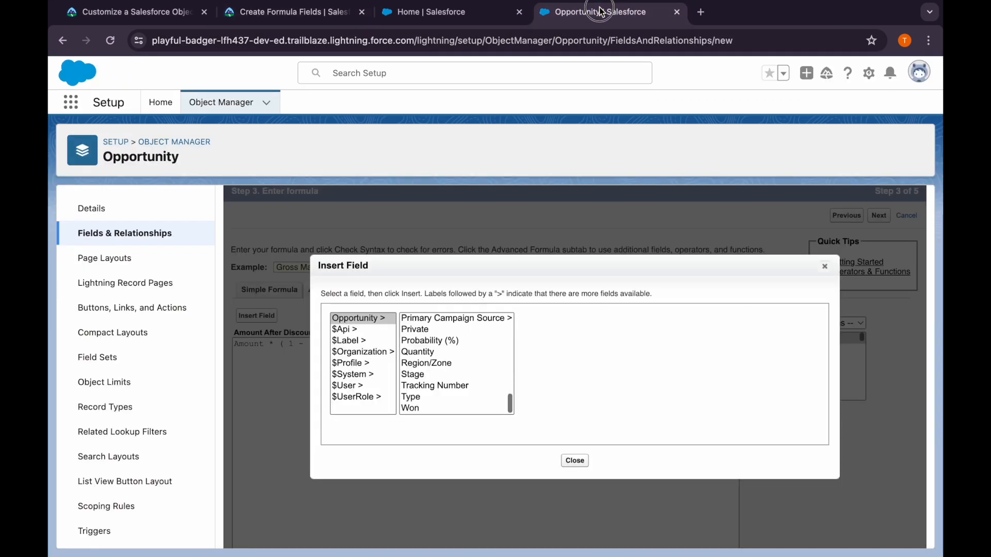
right_click(587, 20)
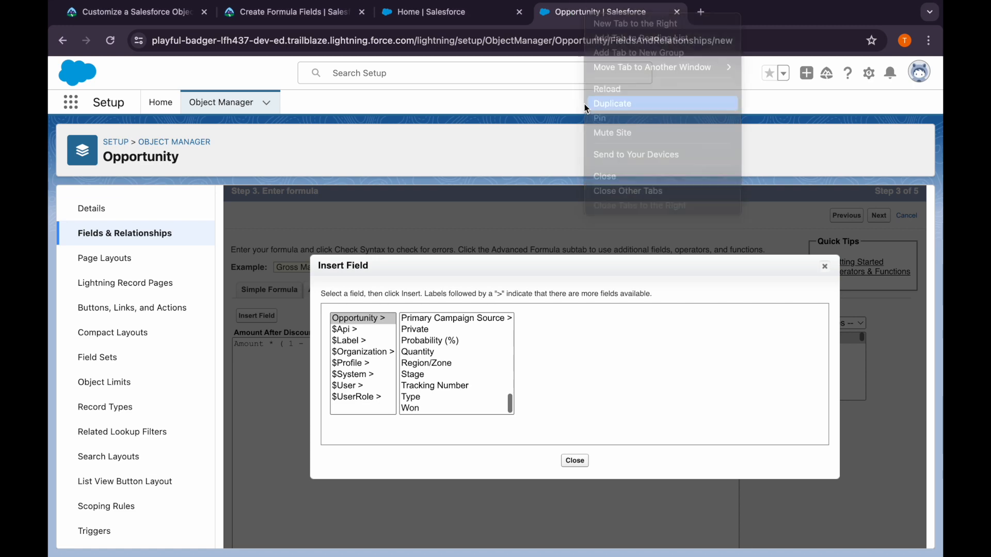
click(602, 104)
click(254, 12)
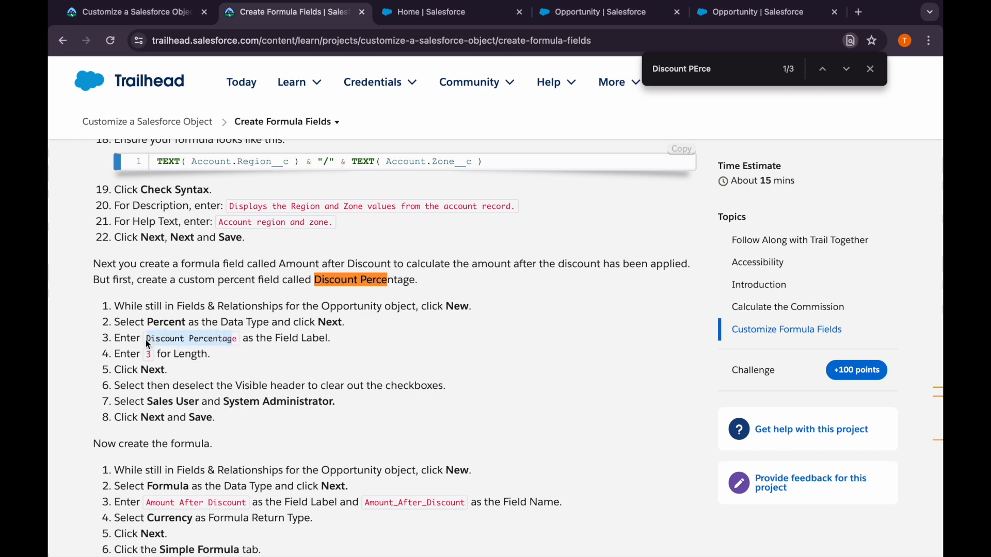
drag(147, 344, 240, 346)
key(ctrl+c)
click(748, 11)
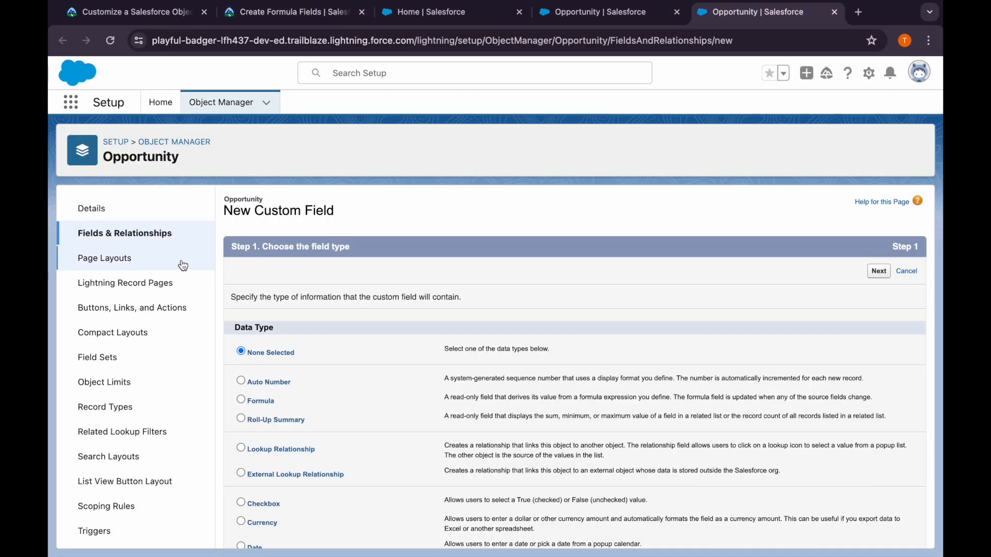
Check the required data type in Trailhead, choose Percent for the new Opportunity field, and continue to its details
scroll(294, 470, down, 3)
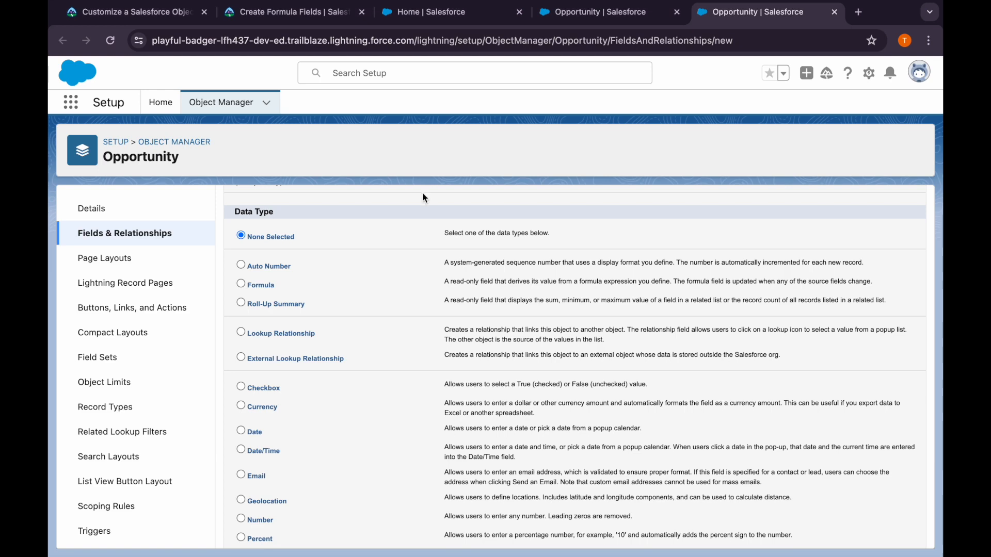
click(281, 17)
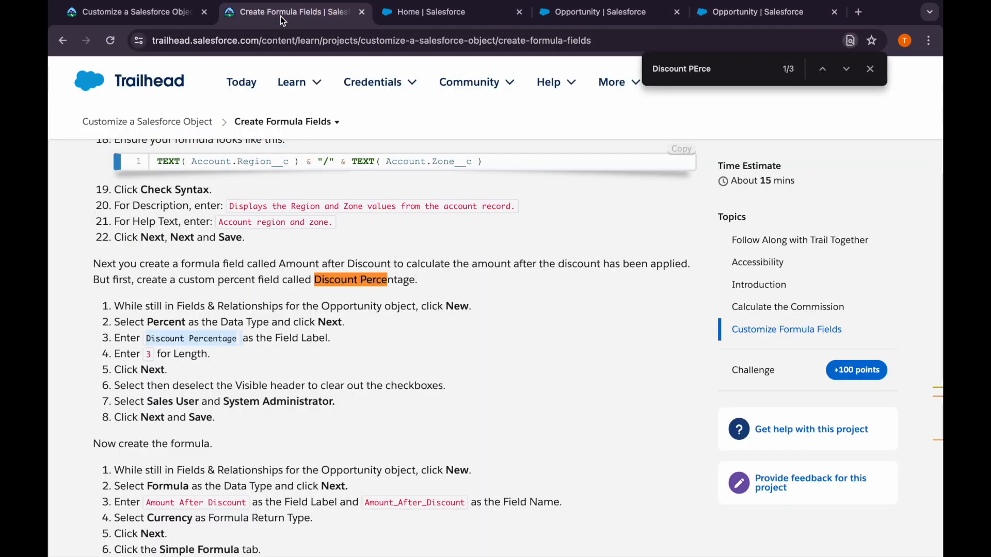
click(748, 14)
scroll(279, 485, down, 2)
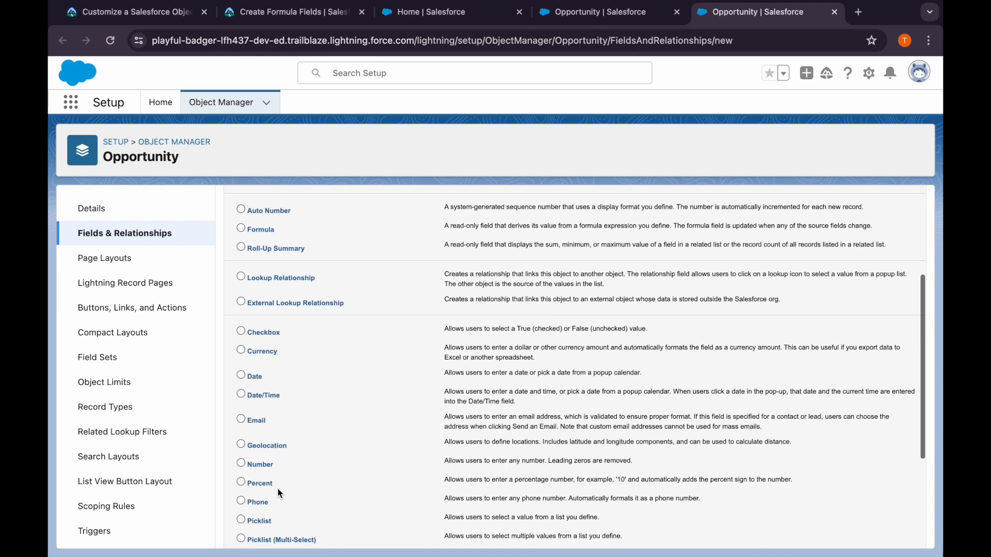
scroll(534, 439, up, 4)
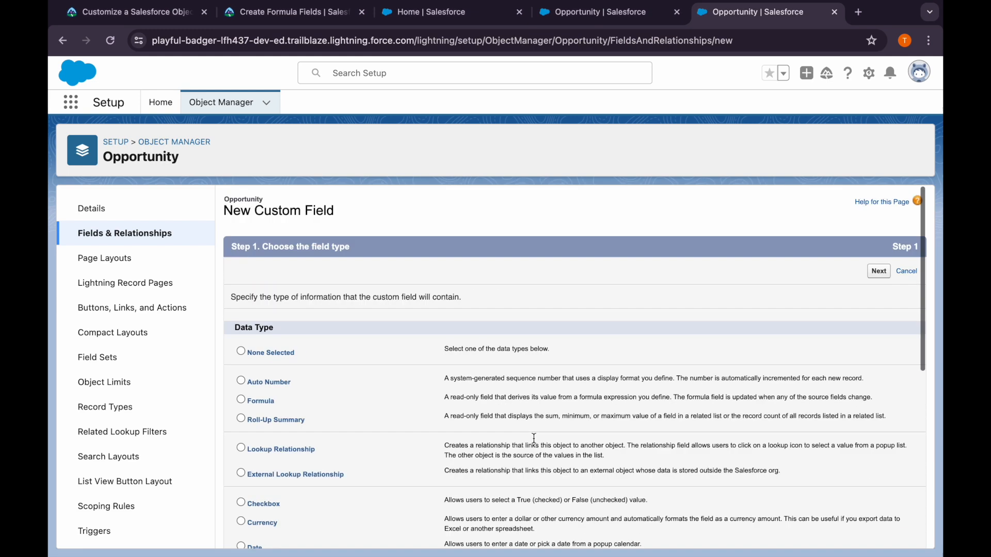
click(879, 271)
Label the percent field Discount Percentage, let its field name fill in, and set its length to 3
key(ctrl+v)
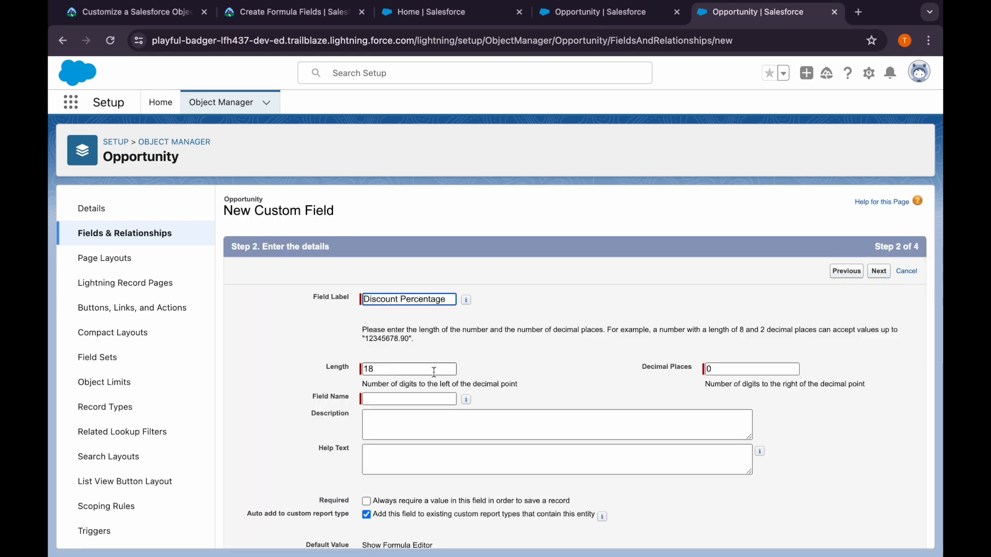
key(Tab)
click(310, 12)
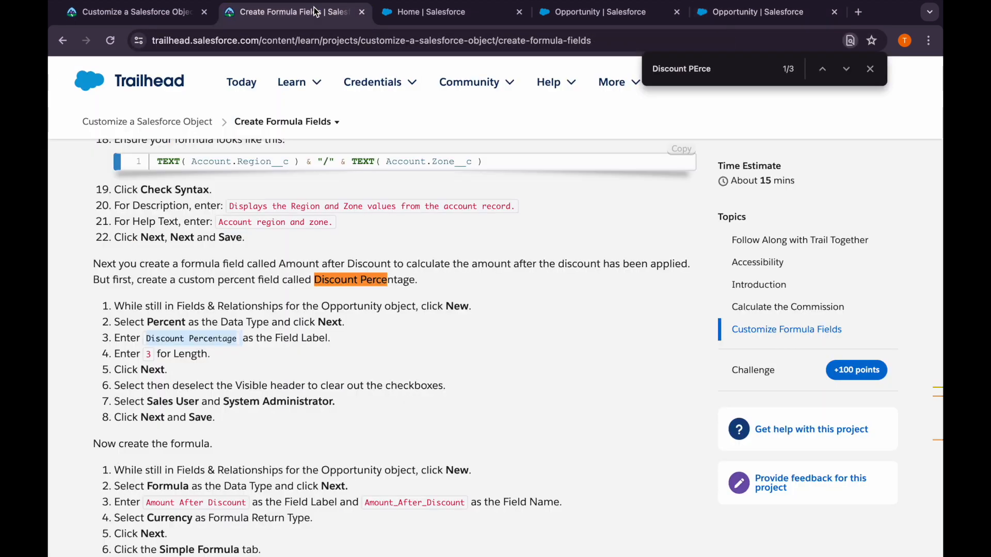
click(751, 11)
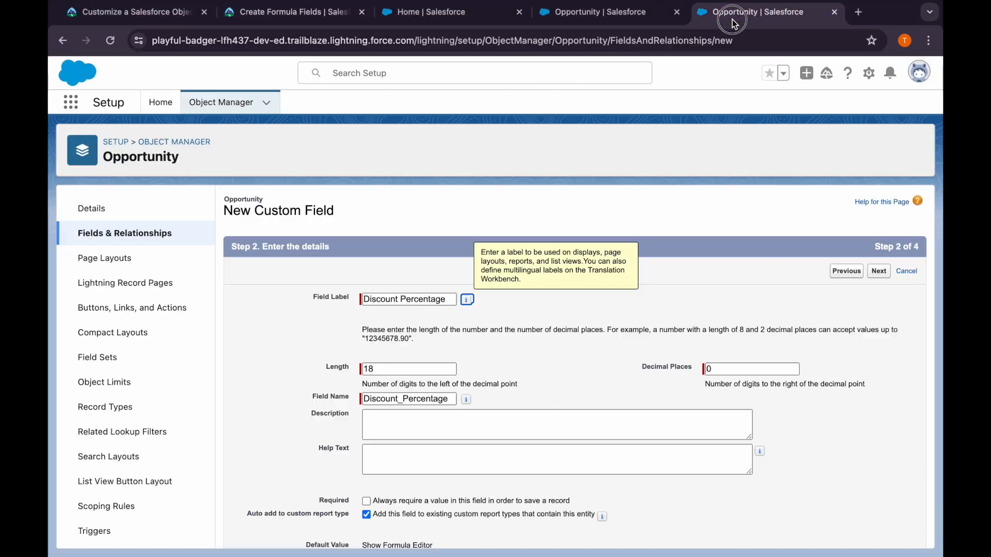
click(388, 363)
key(BackSpace)
key(BackSpace)
text(3)
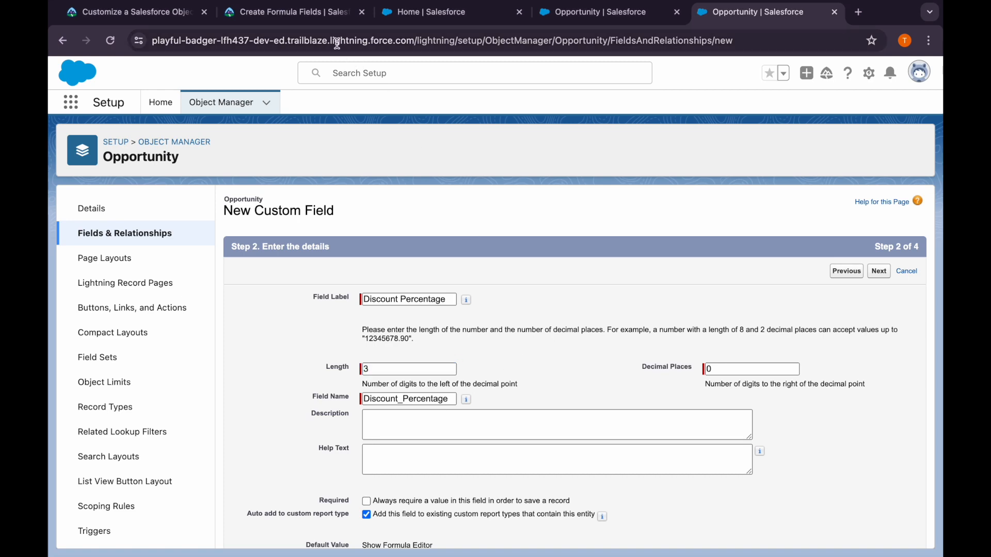
Read Trailhead's visibility instructions for Discount Percentage and continue to the field-level security settings
click(317, 22)
scroll(341, 389, down, 3)
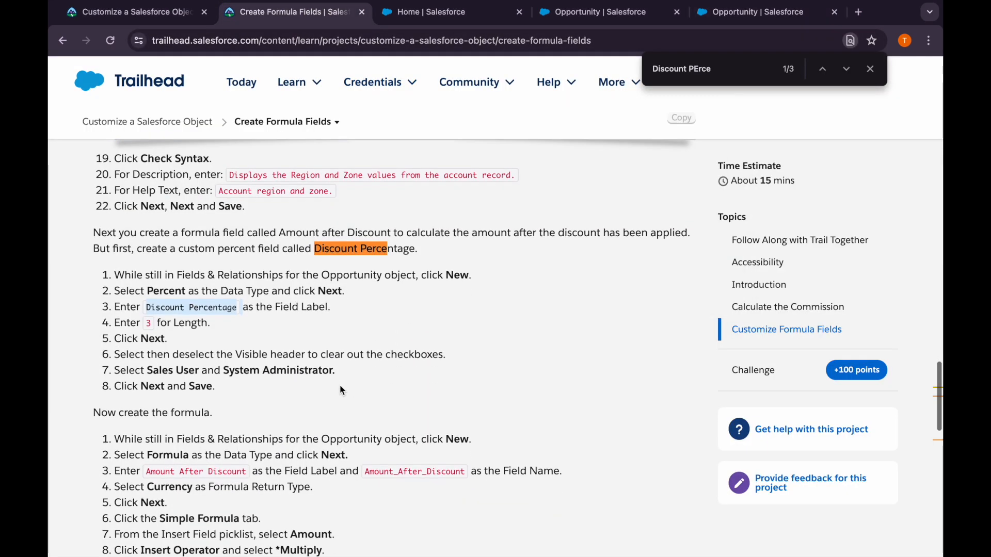
scroll(399, 328, down, 1)
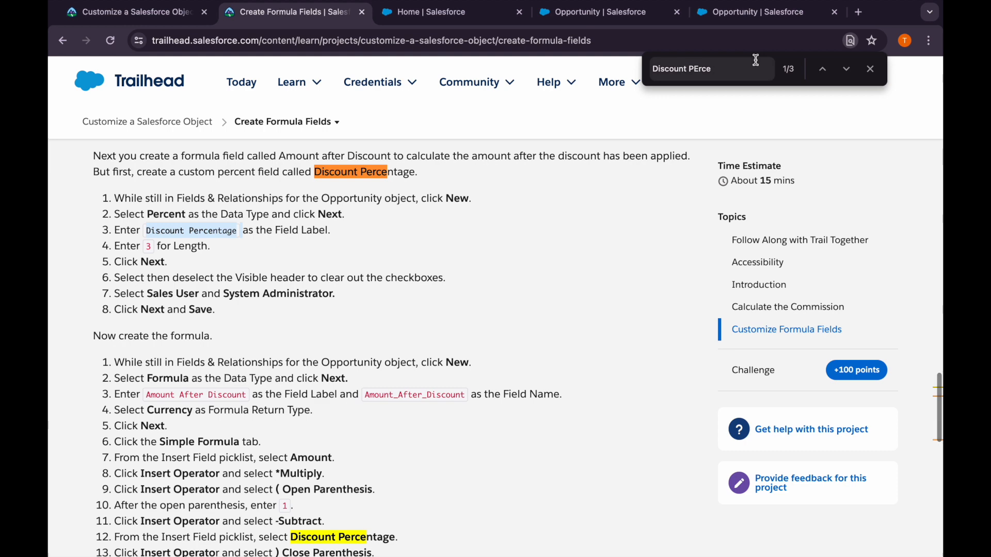
click(738, 13)
click(882, 533)
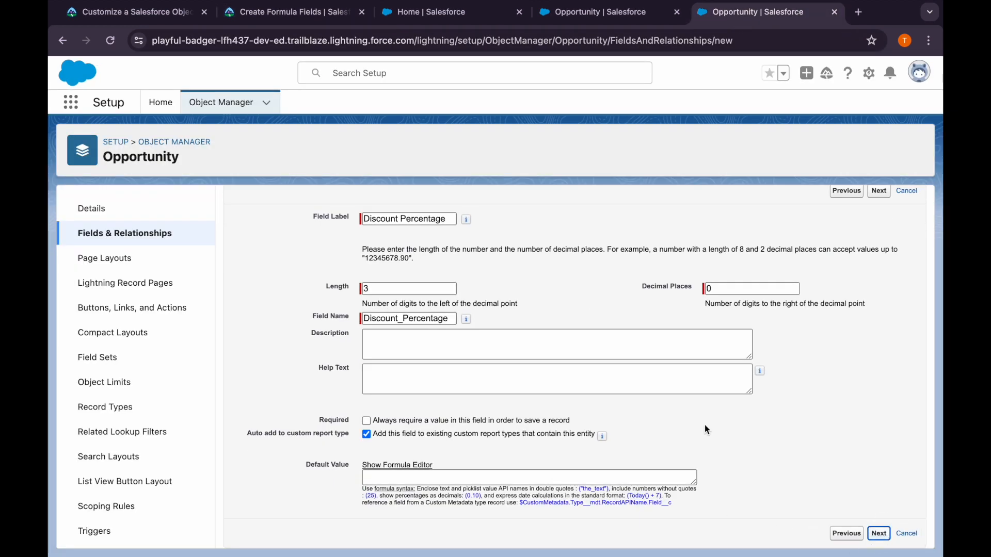
Make Discount Percentage visible to Sales User and System Administrator, keep all page layouts selected, and save the field
click(690, 385)
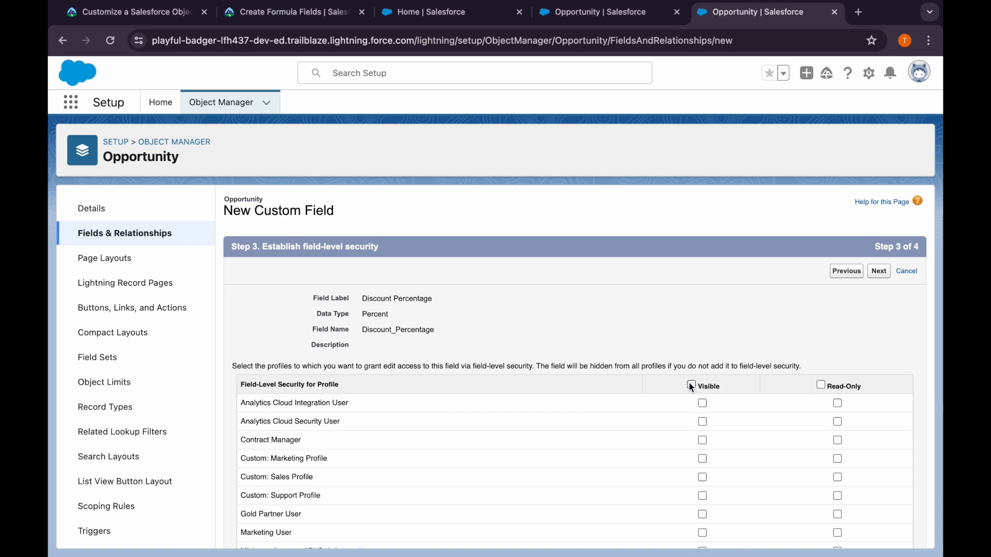
scroll(689, 383, down, 5)
click(702, 494)
click(701, 402)
click(879, 534)
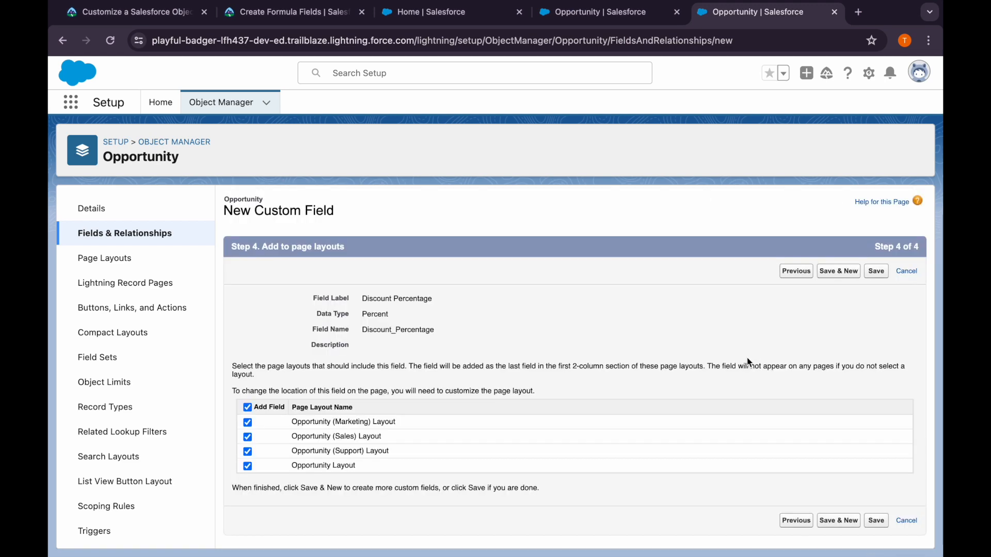
click(877, 272)
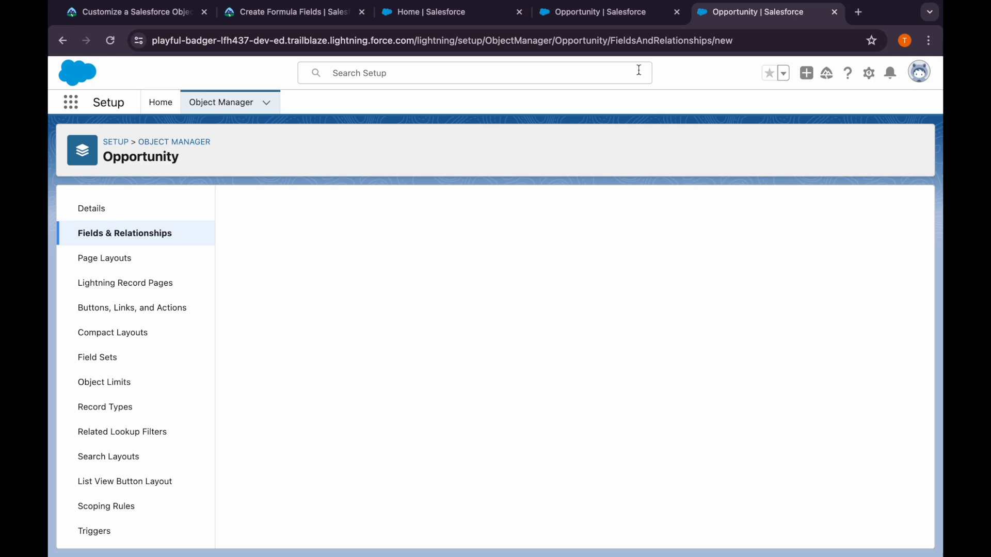
Reopen the insertable Opportunity fields in the Amount After Discount formula editor and look for Discount Percentage
click(596, 22)
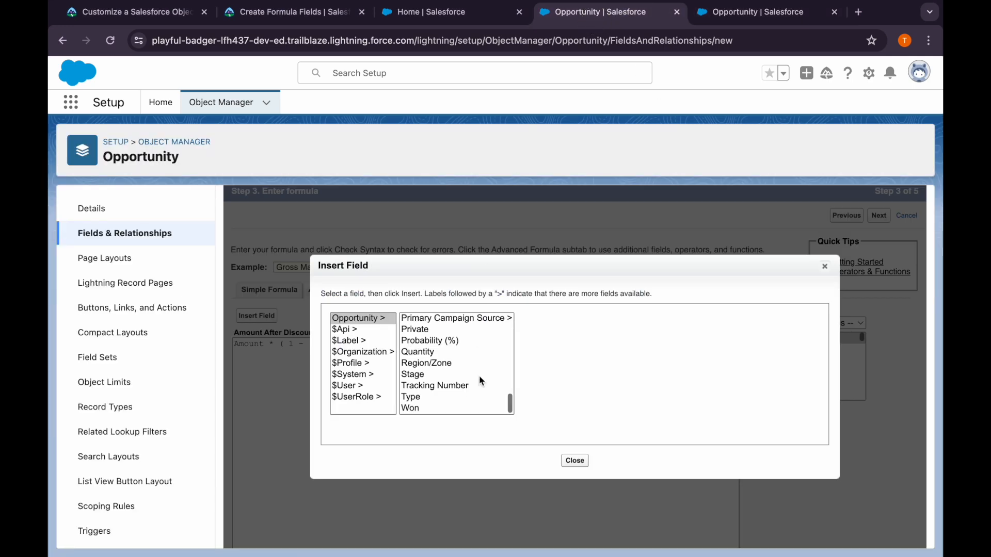
click(575, 460)
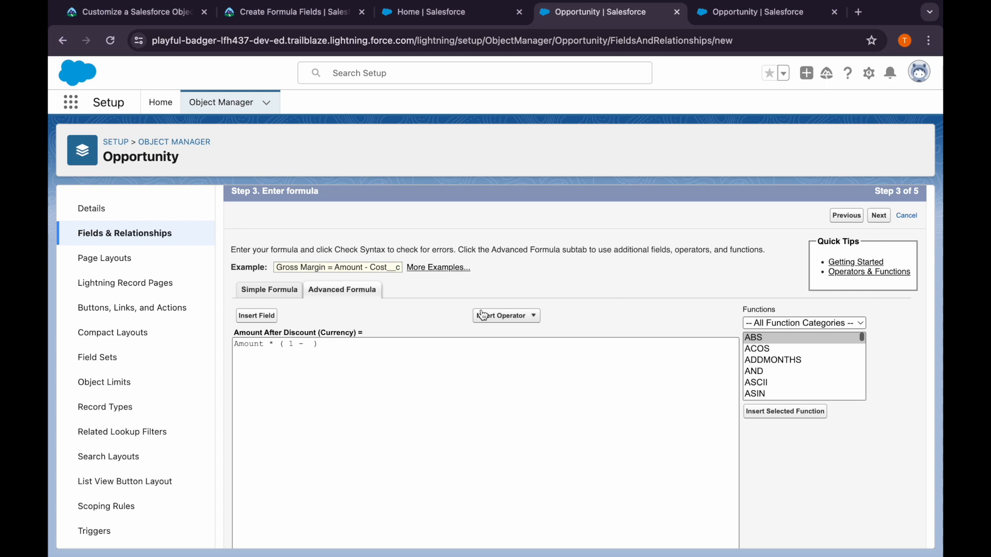
click(266, 317)
scroll(454, 367, down, 3)
scroll(454, 366, down, 5)
click(574, 460)
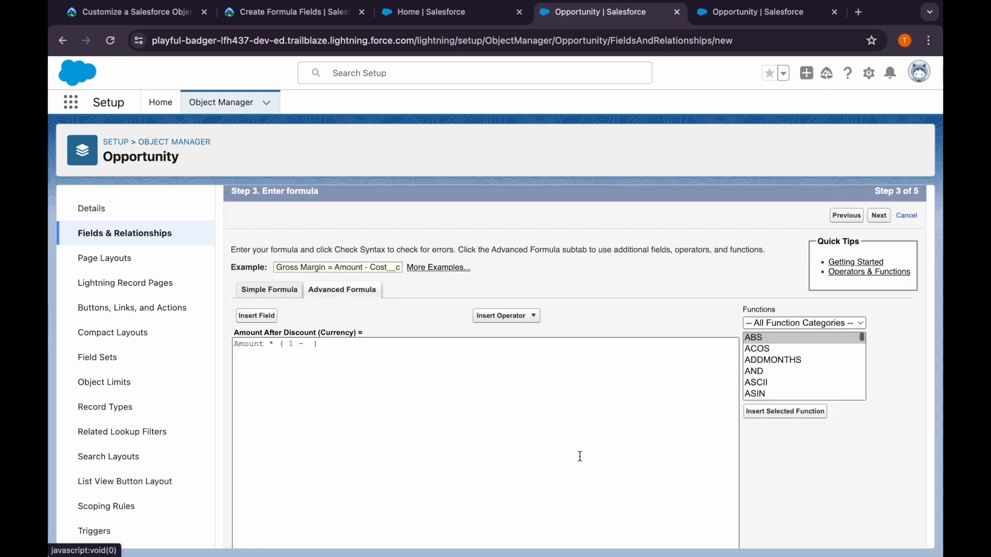
Cancel the unfinished Amount After Discount field, start a new Opportunity field with the Formula data type, and continue
scroll(580, 456, up, 2)
click(910, 274)
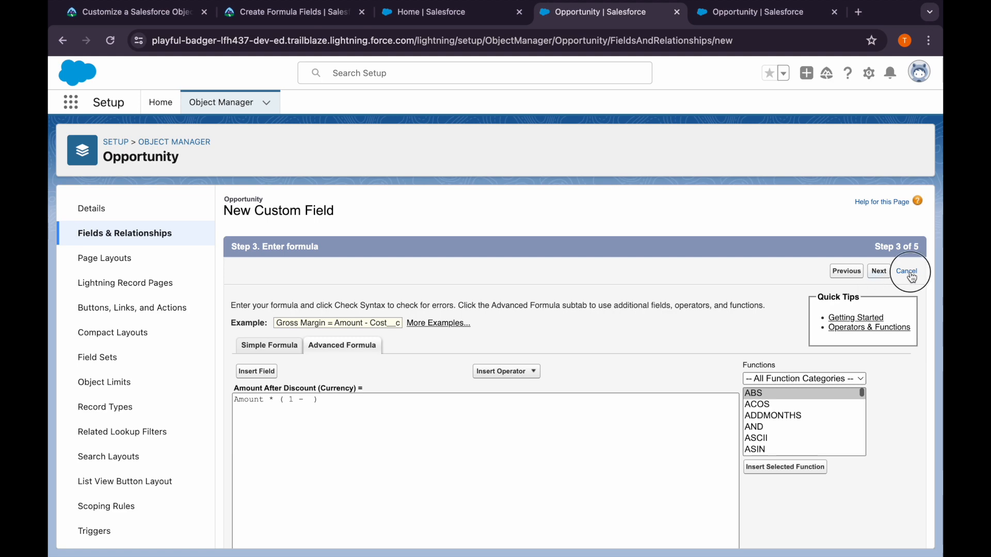
click(626, 207)
click(260, 402)
scroll(260, 401, down, 5)
scroll(260, 410, up, 5)
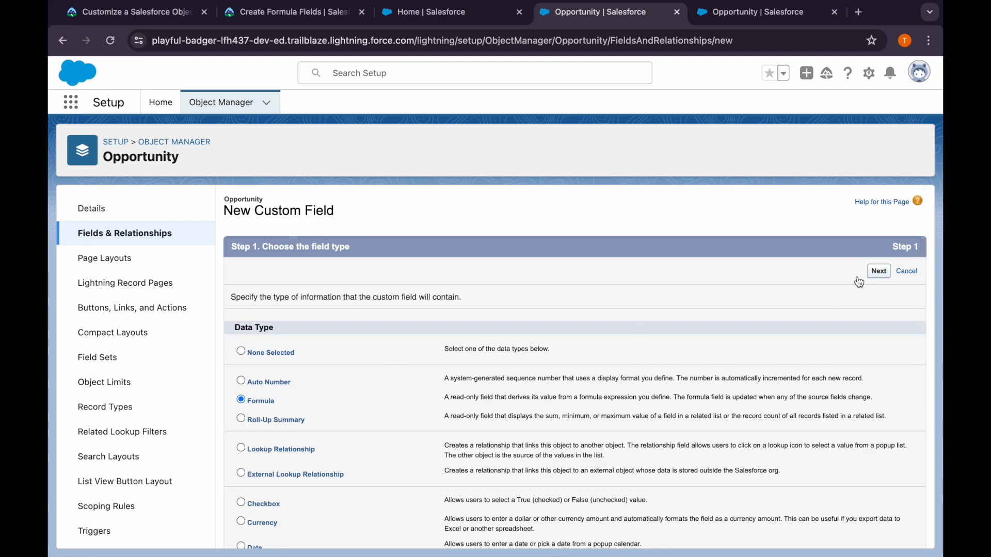
click(878, 271)
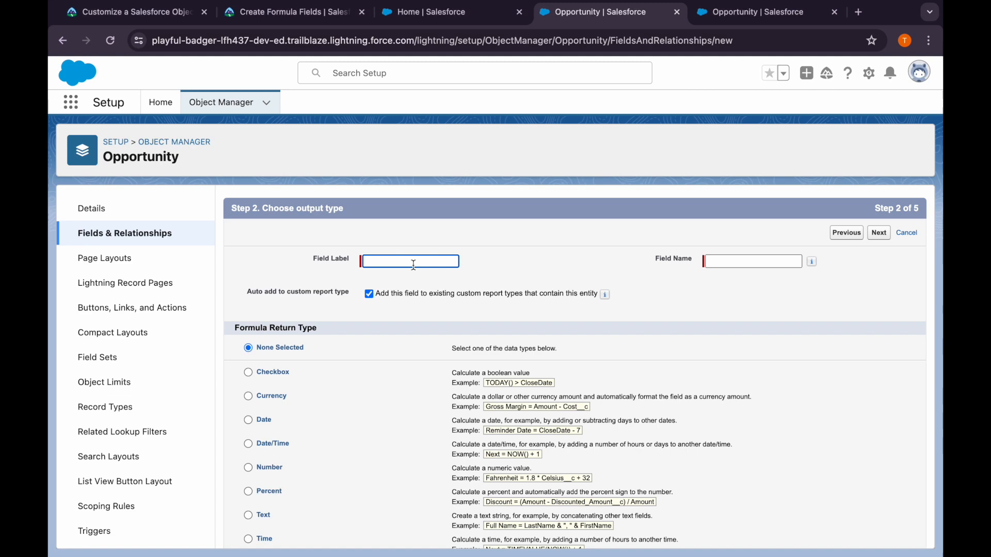
Copy Amount After Discount from Trailhead as the formula field's label, fill in its field name, and choose the Currency return type
click(405, 262)
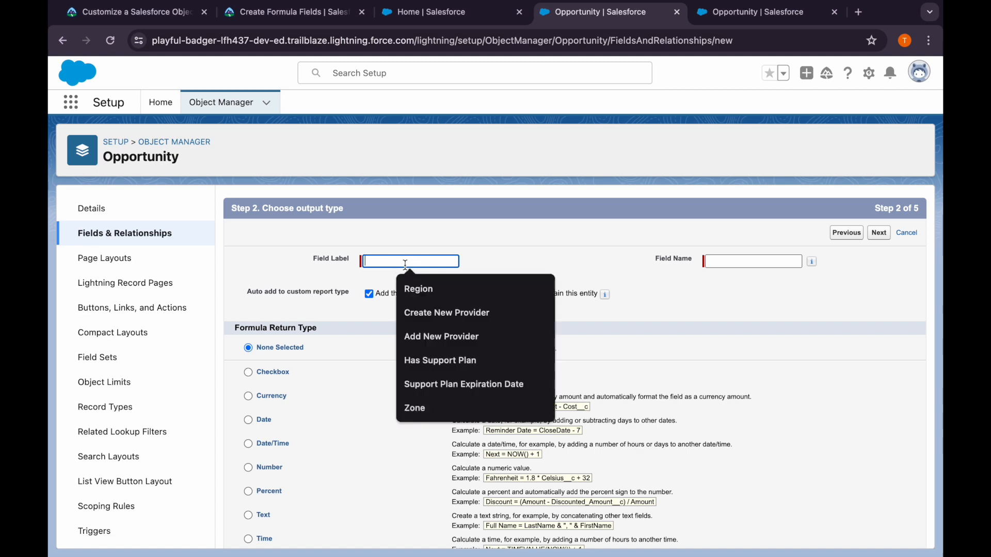
click(283, 24)
scroll(331, 420, down, 1)
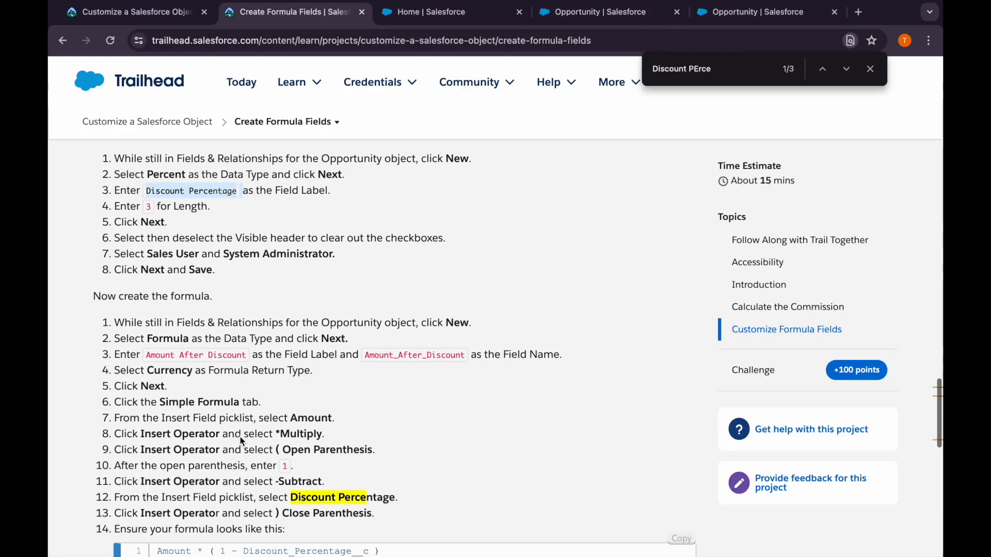
drag(160, 353, 246, 356)
key(ctrl+c)
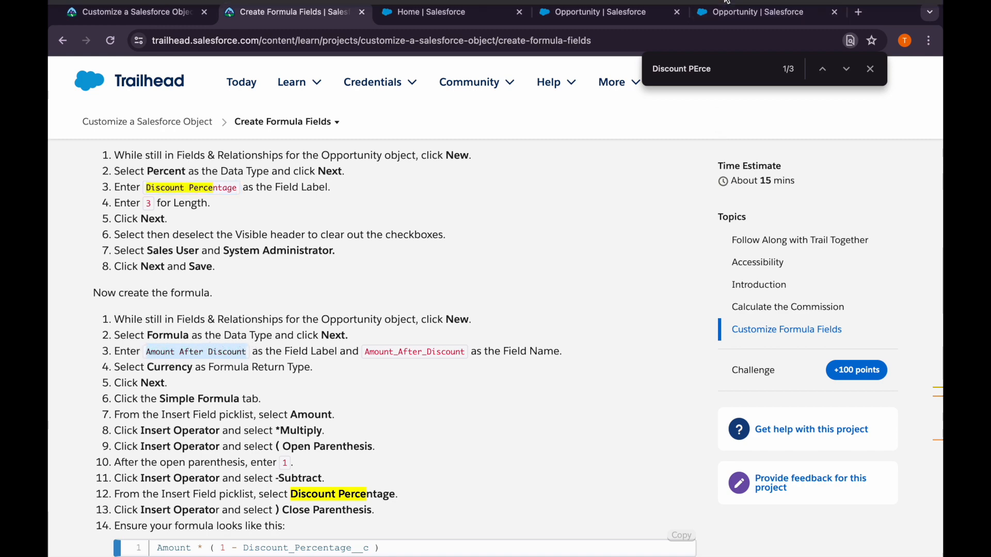
click(750, 12)
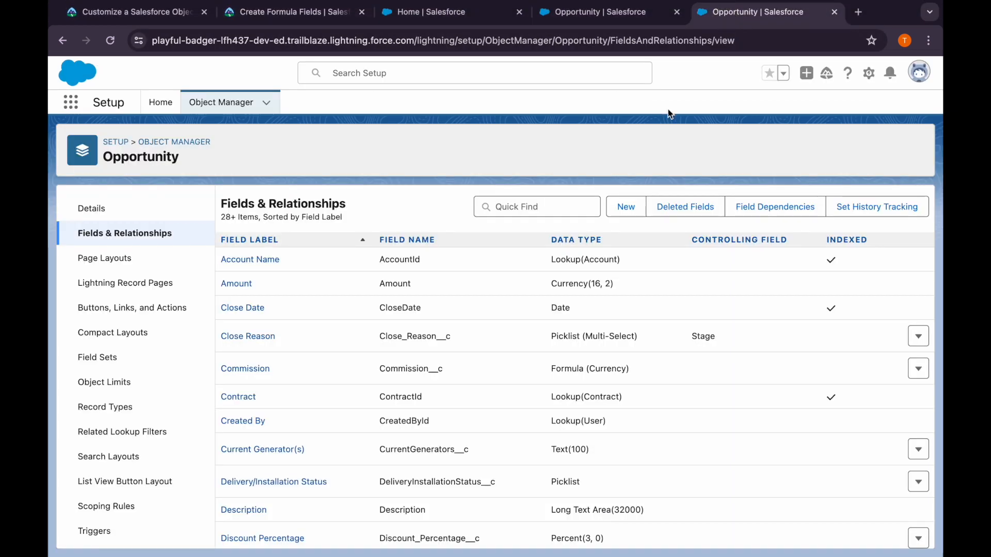
click(636, 17)
click(389, 261)
key(ctrl+v)
key(Tab)
scroll(397, 382, down, 3)
click(259, 323)
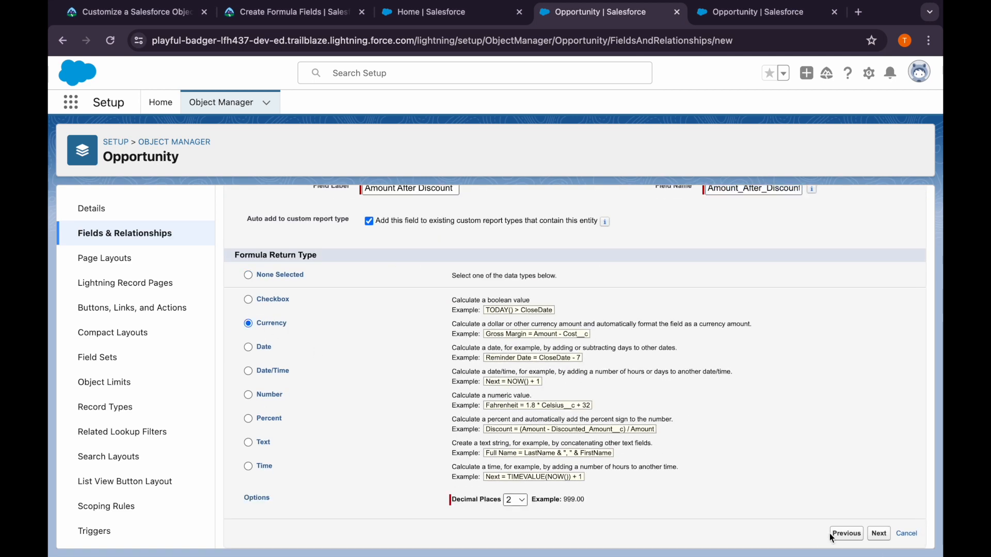
Copy the formula Amount * ( 1 - Discount_Percentage__c ) from Trailhead into the Amount After Discount formula editor and check its syntax
click(881, 533)
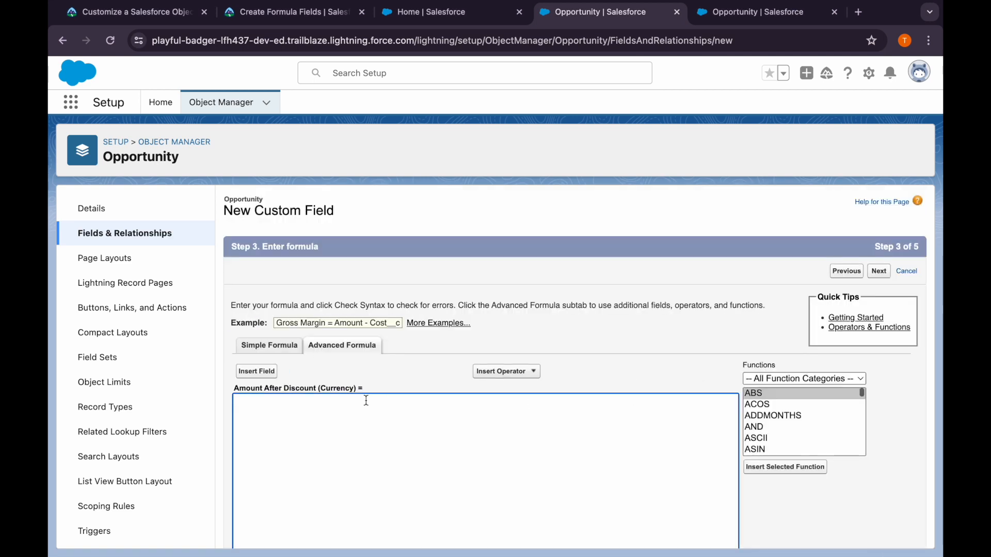
click(292, 13)
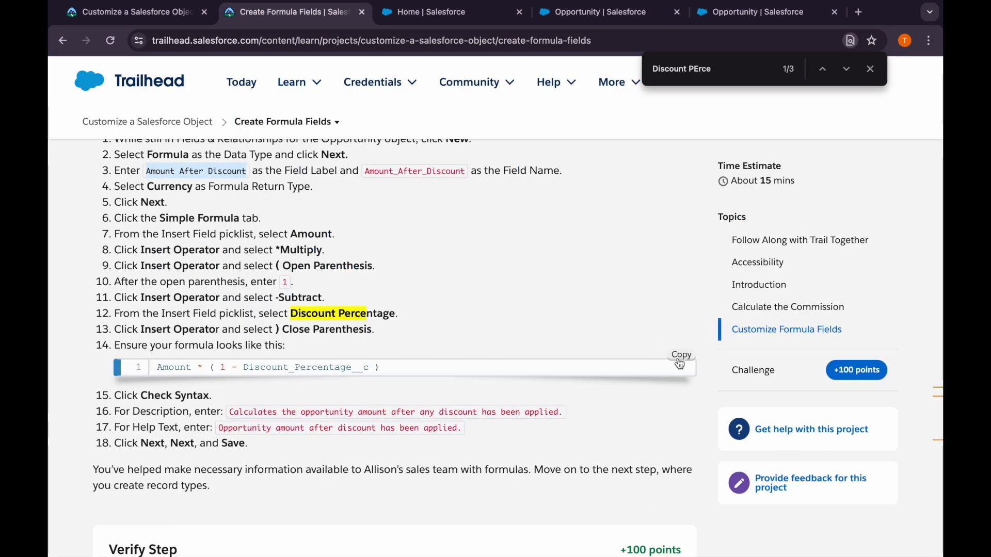
click(679, 364)
click(614, 12)
key(ctrl+v)
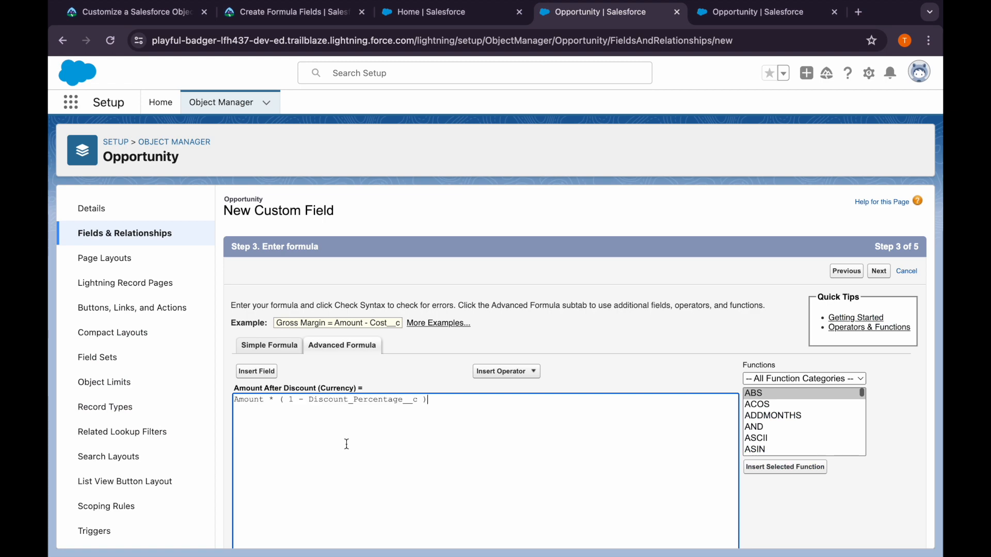
scroll(348, 443, down, 3)
click(260, 511)
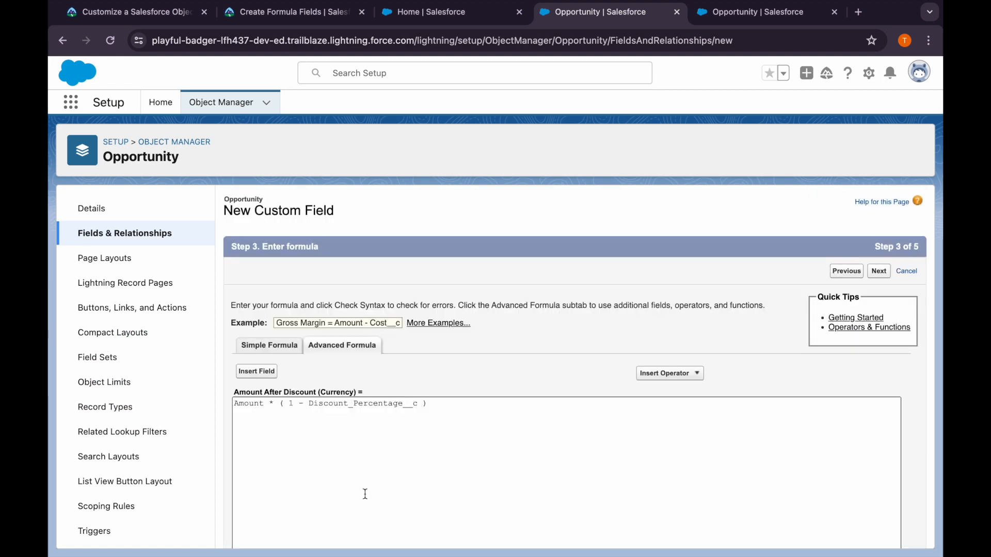
scroll(366, 498, down, 6)
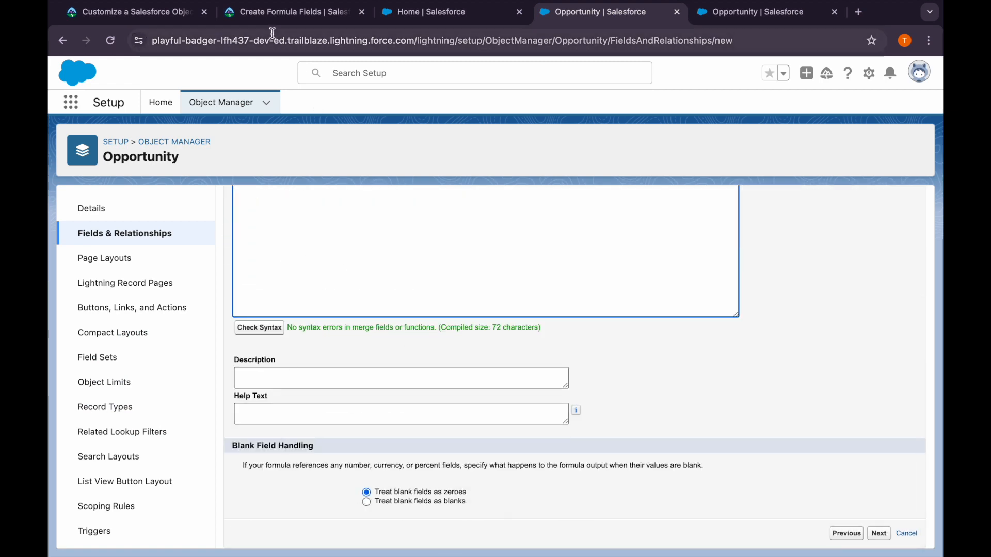
Copy "Calculates the opportunity amount after any discount has been applied." from Trailhead into the formula field's description
click(260, 12)
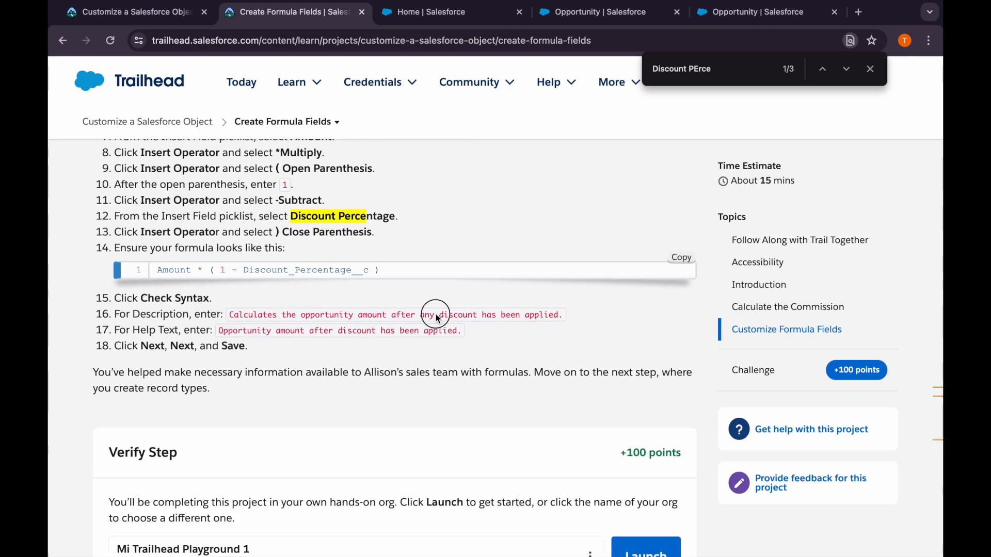
drag(564, 316, 231, 314)
click(549, 15)
click(278, 381)
key(ctrl+v)
Copy "Opportunity amount after discount has been applied." from Trailhead into the field's help text and continue to field-level security
click(284, 414)
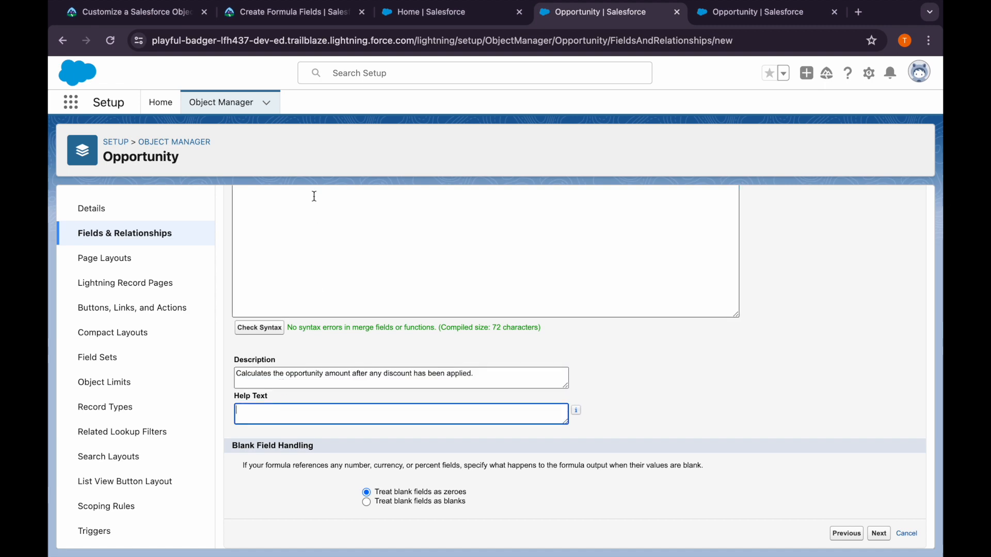
click(277, 16)
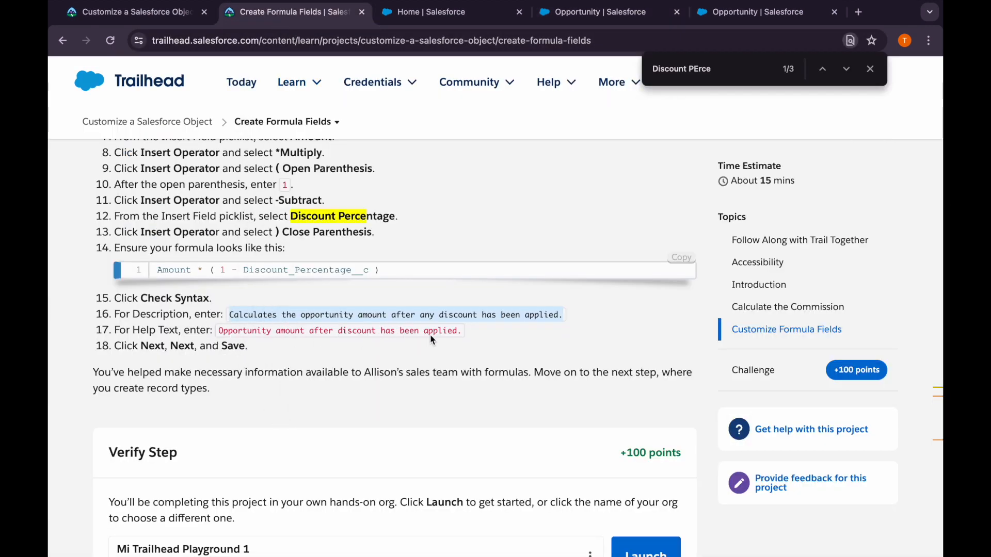
drag(462, 332, 215, 335)
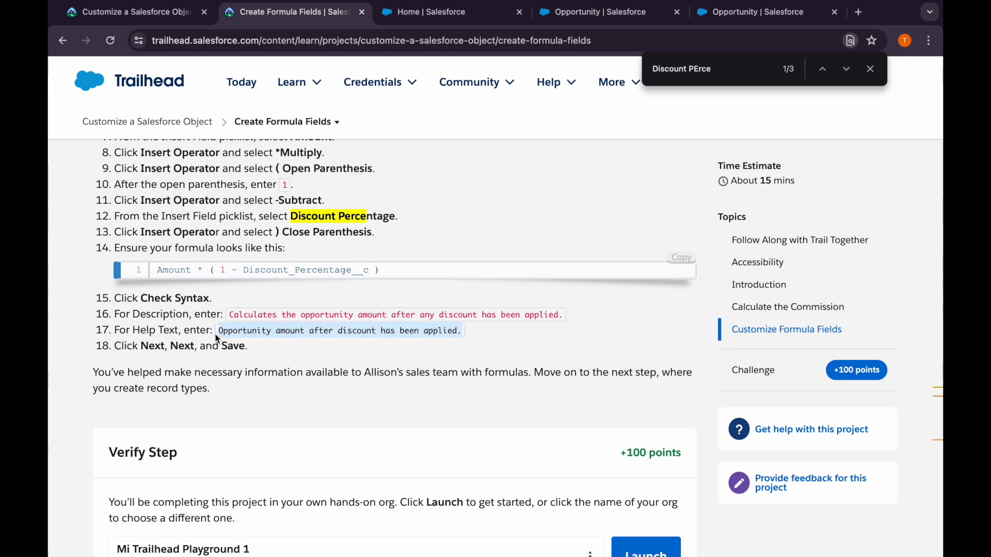
click(434, 11)
click(598, 11)
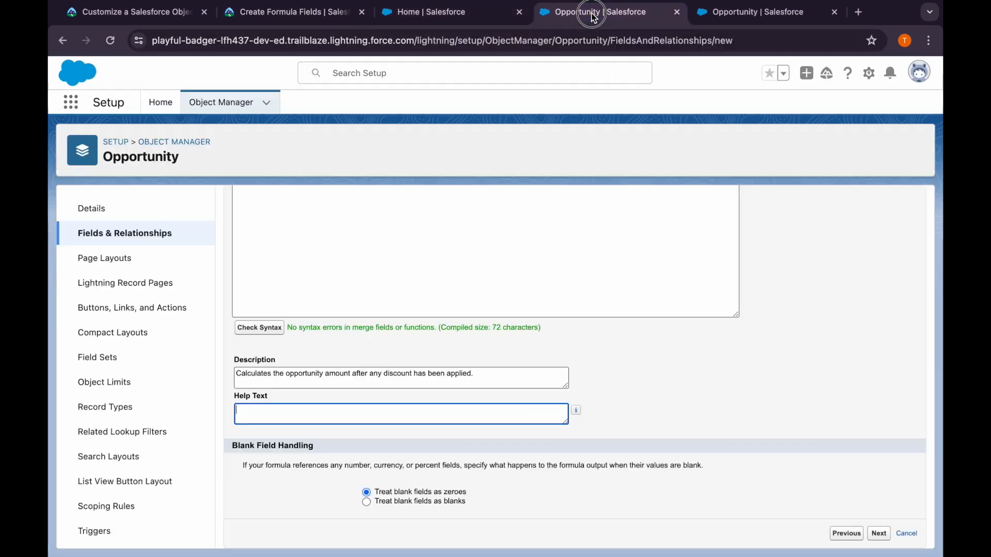
key(ctrl+v)
click(883, 536)
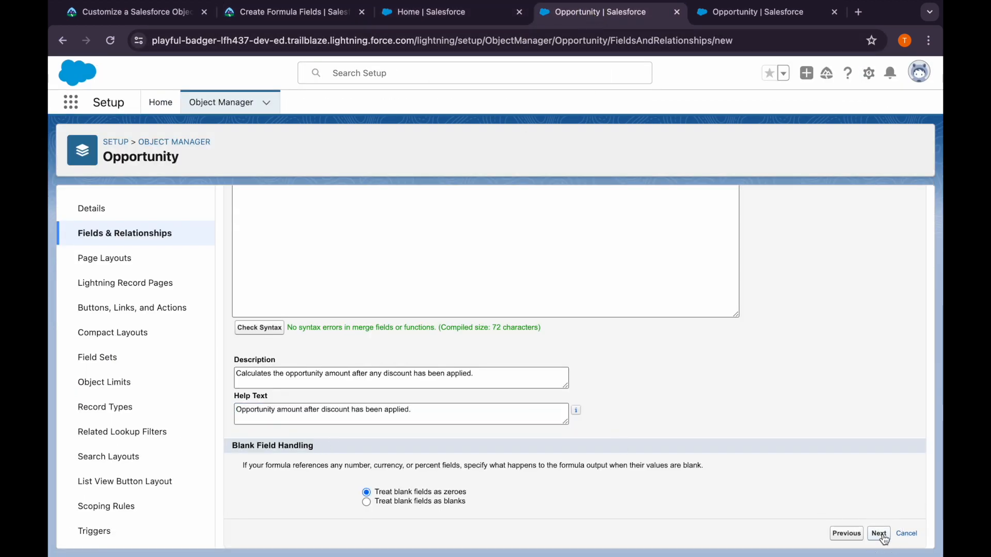
Check Trailhead's closing instructions, accept the default field-level security and page layouts, and save the Amount After Discount field
click(264, 13)
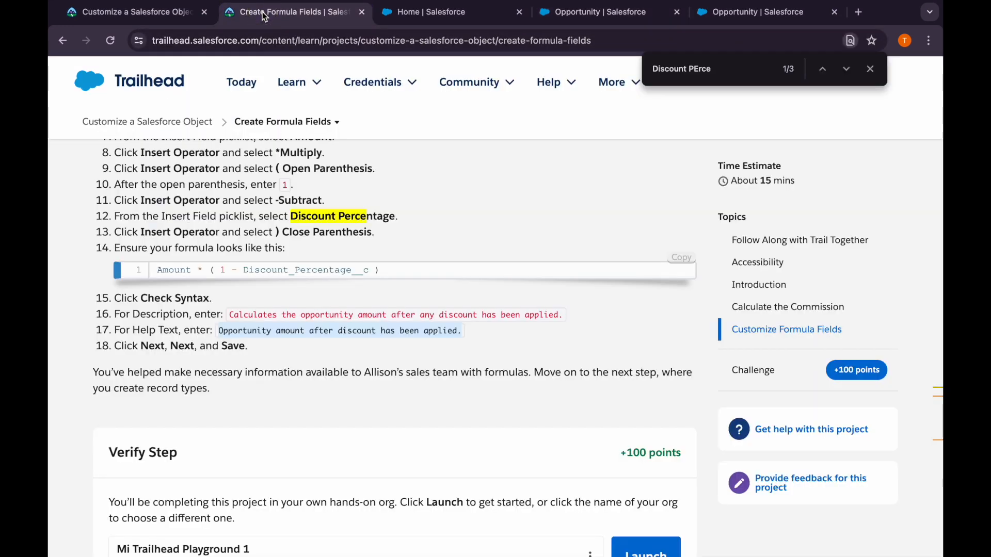
scroll(338, 320, down, 1)
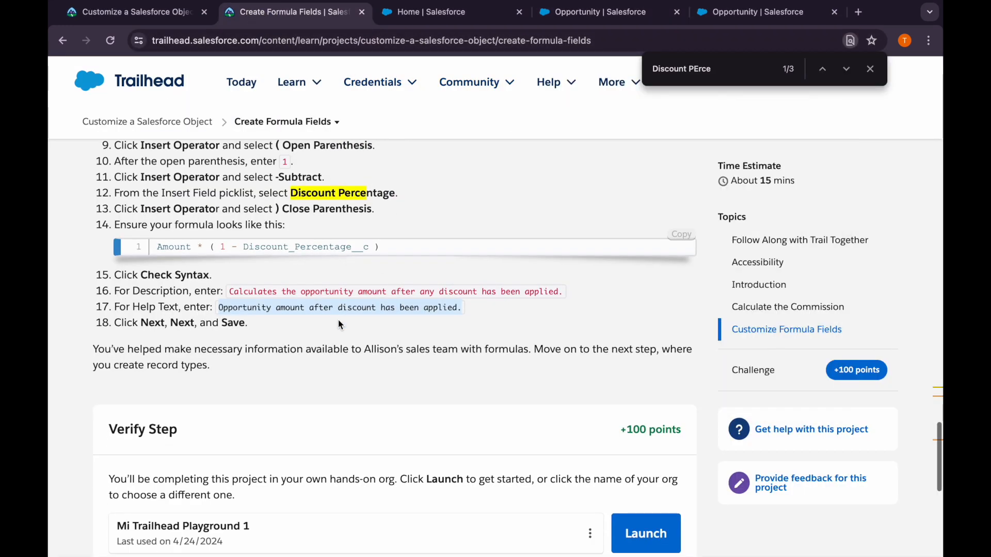
click(593, 12)
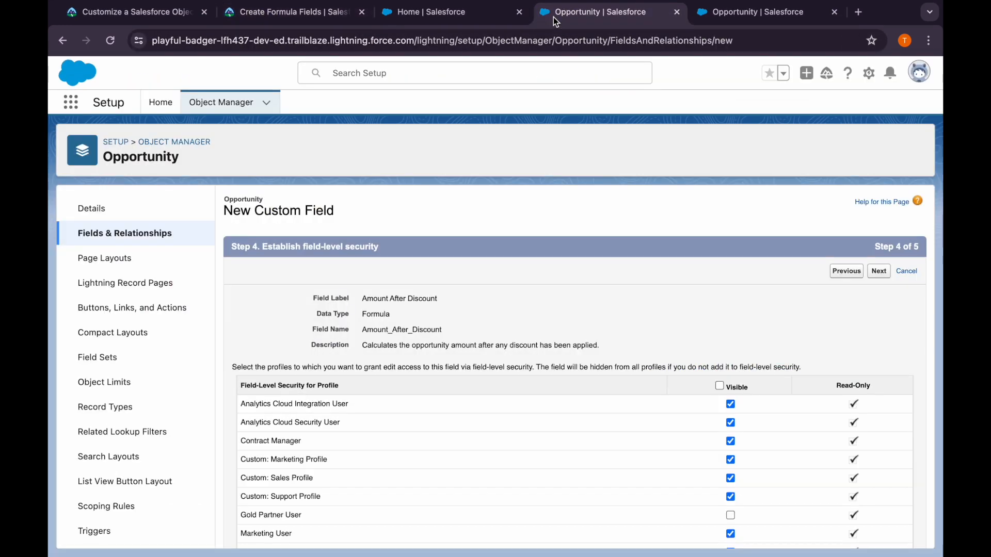
click(879, 272)
click(877, 272)
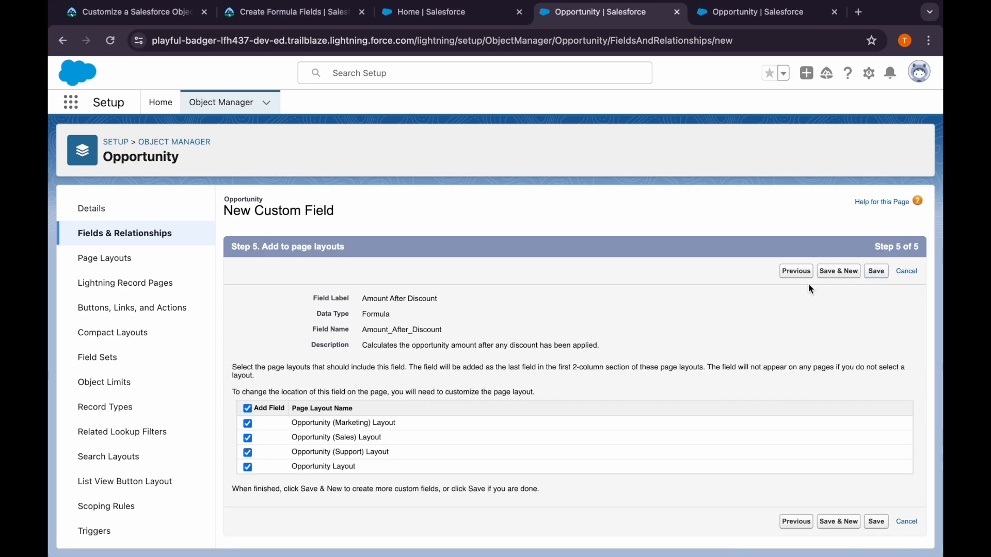
Submit Trailhead's Create Formula Fields step for verification to earn 100 points, and close the page's text search
click(304, 13)
scroll(336, 332, down, 3)
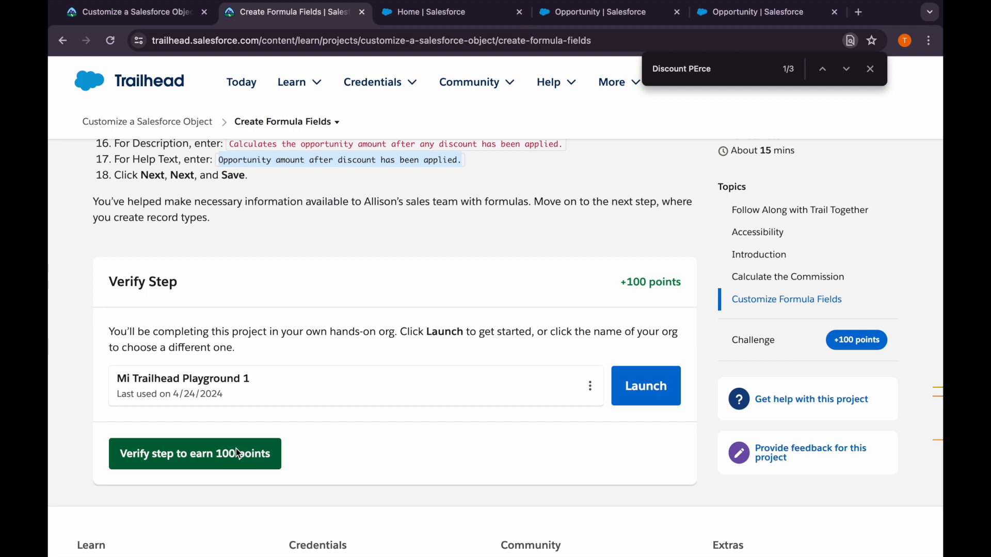
click(251, 455)
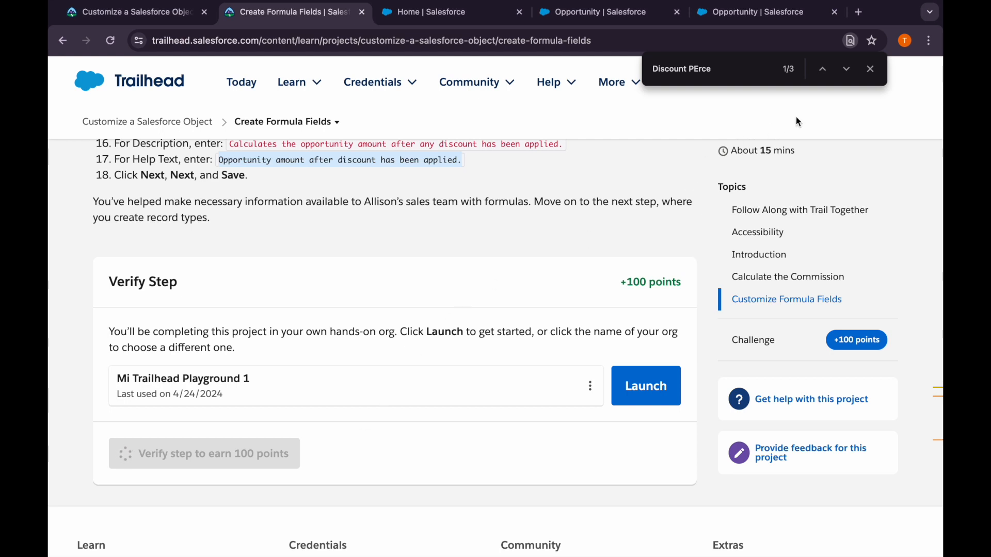
click(871, 69)
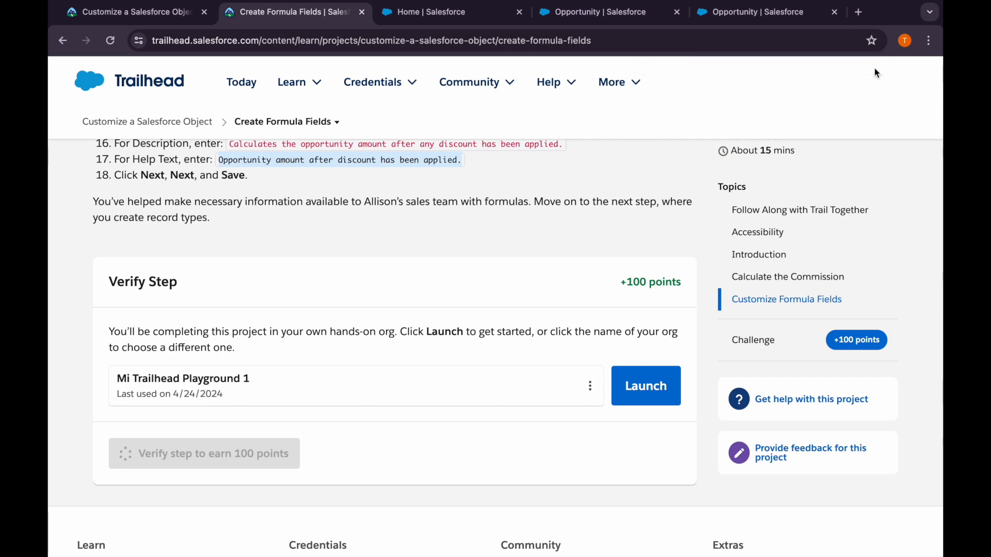
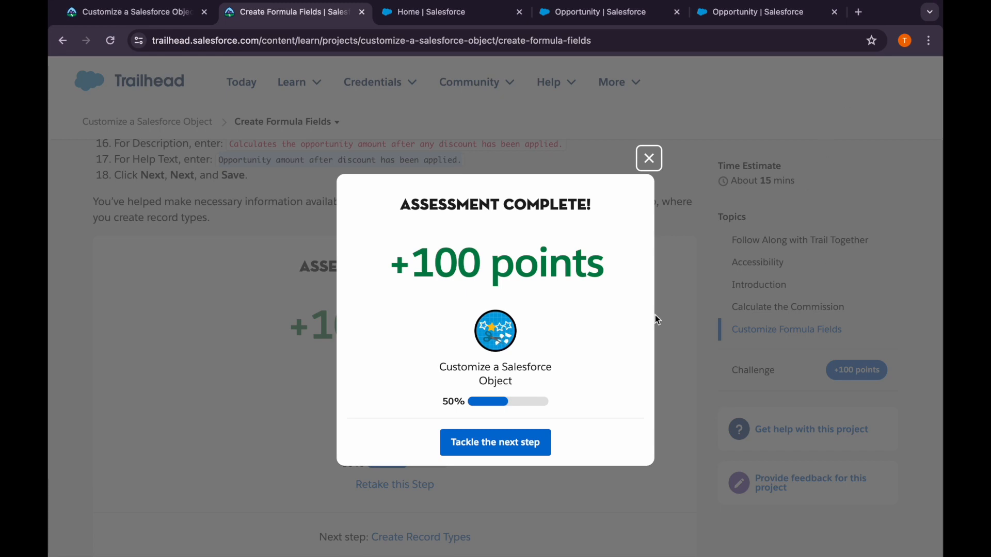
Continue to Trailhead's Create Record Types step, close the spare Salesforce page, and open the Account object in Object Manager
click(526, 451)
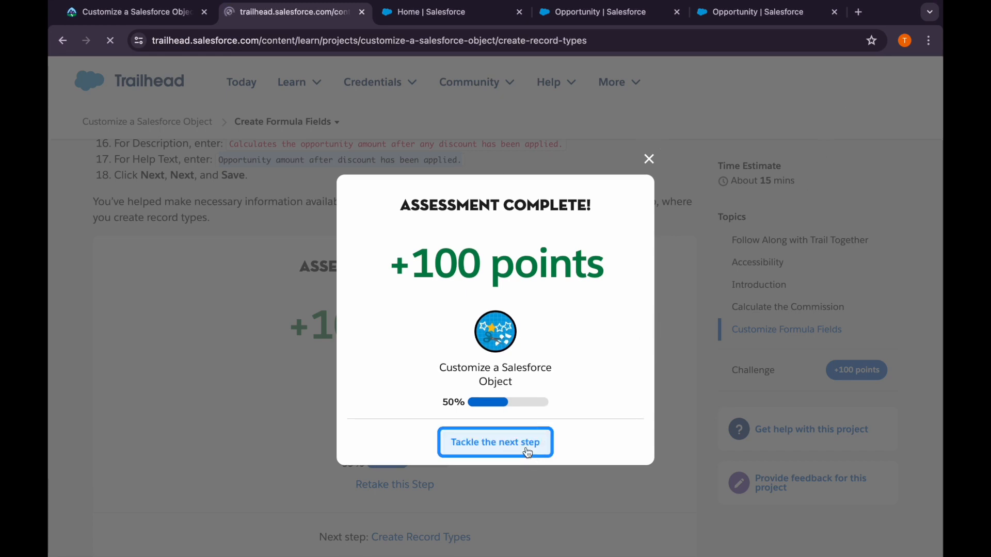
scroll(437, 454, down, 10)
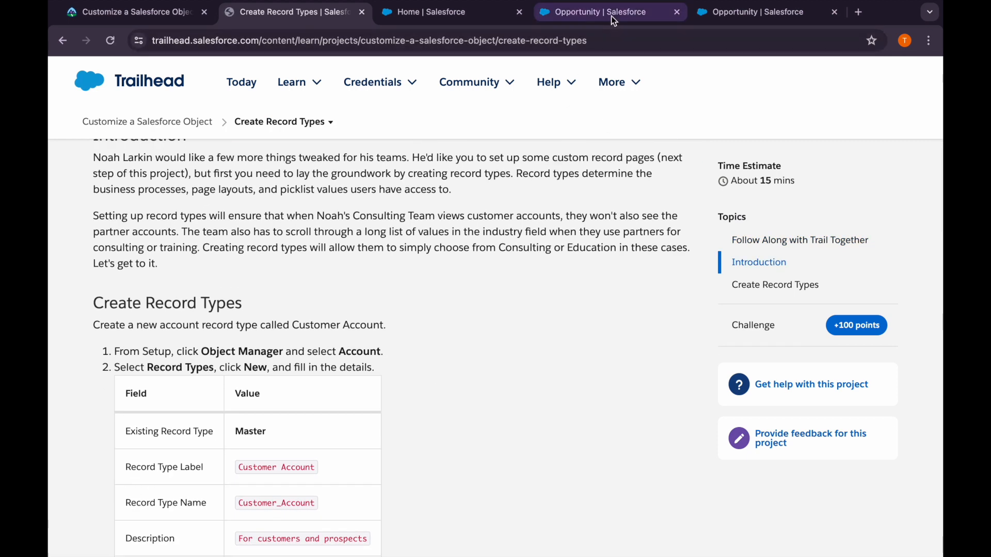
click(611, 16)
click(221, 102)
click(834, 12)
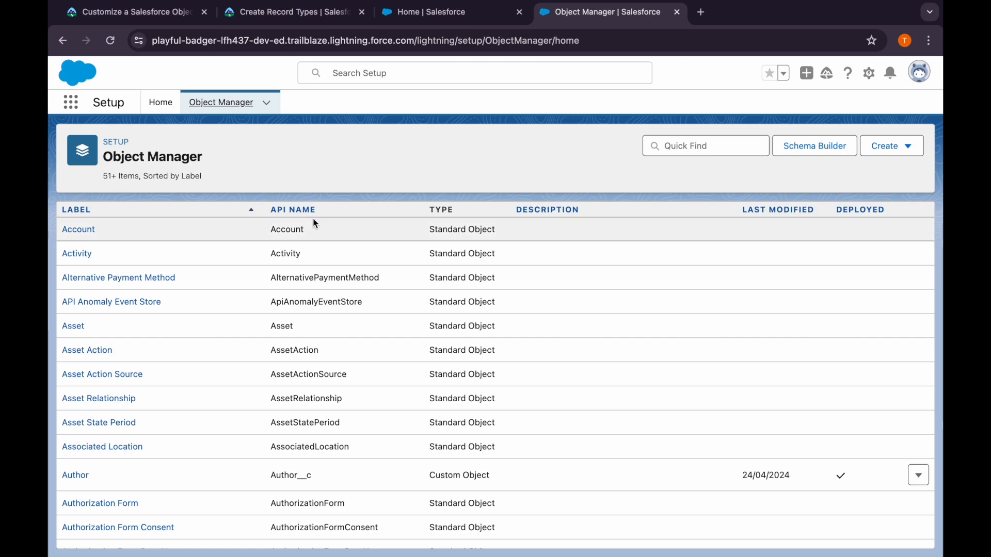
click(78, 229)
Copy the record type label Customer Account from Trailhead's instructions, and open the Account object's record types
click(336, 15)
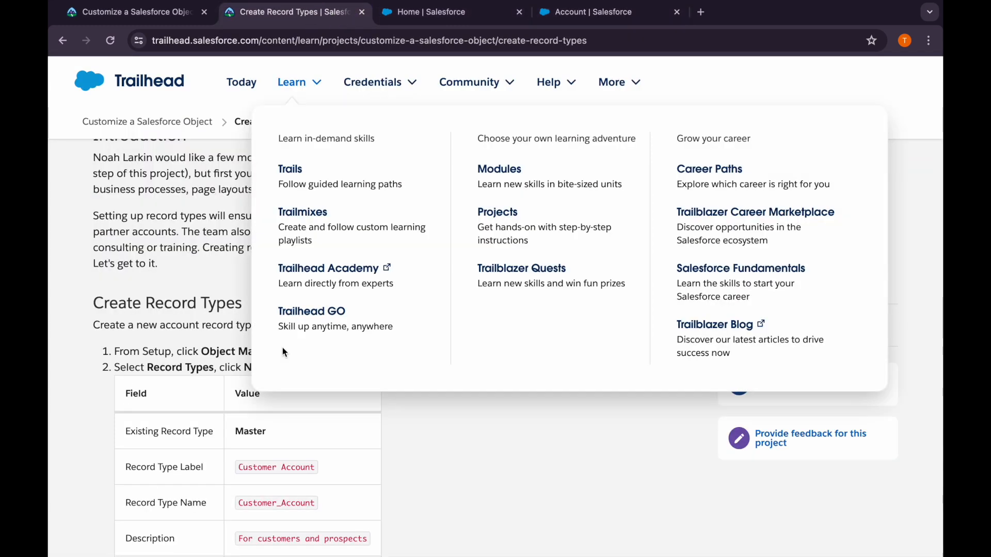
scroll(282, 347, down, 3)
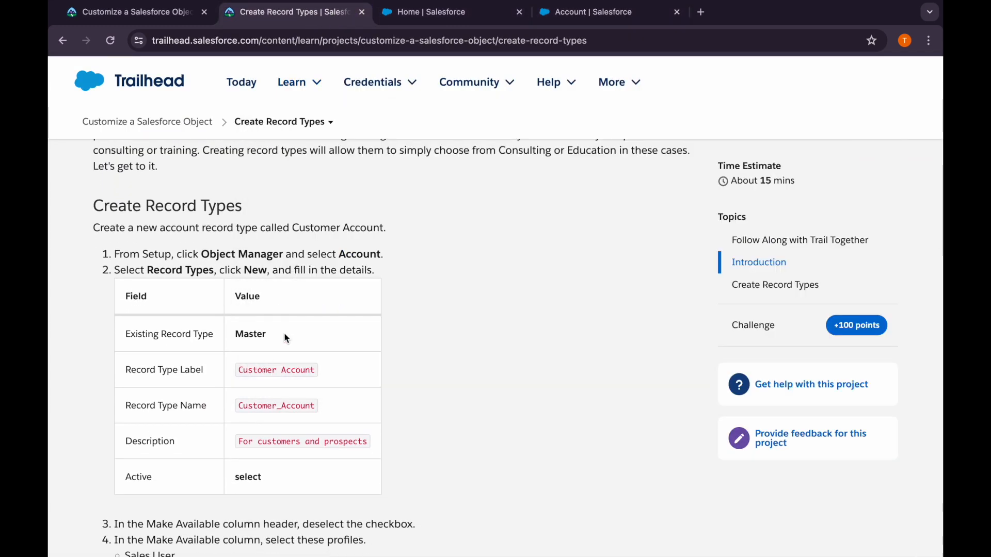
scroll(260, 363, down, 1)
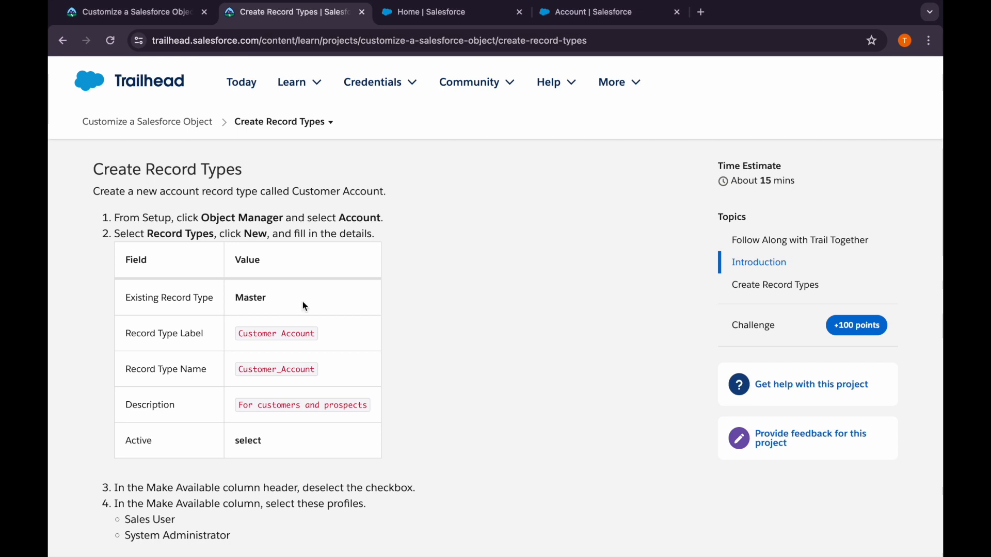
drag(238, 334, 316, 334)
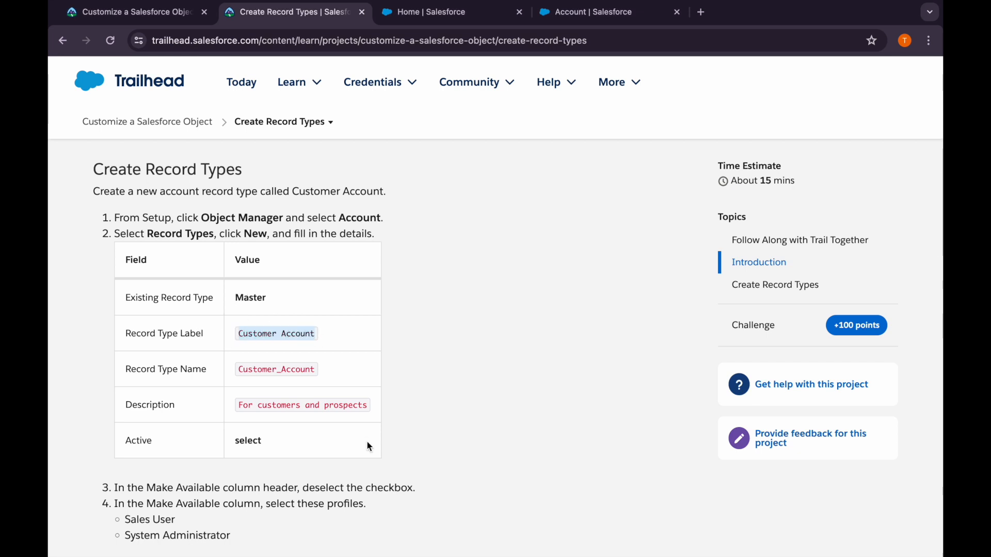
scroll(369, 446, down, 2)
click(579, 20)
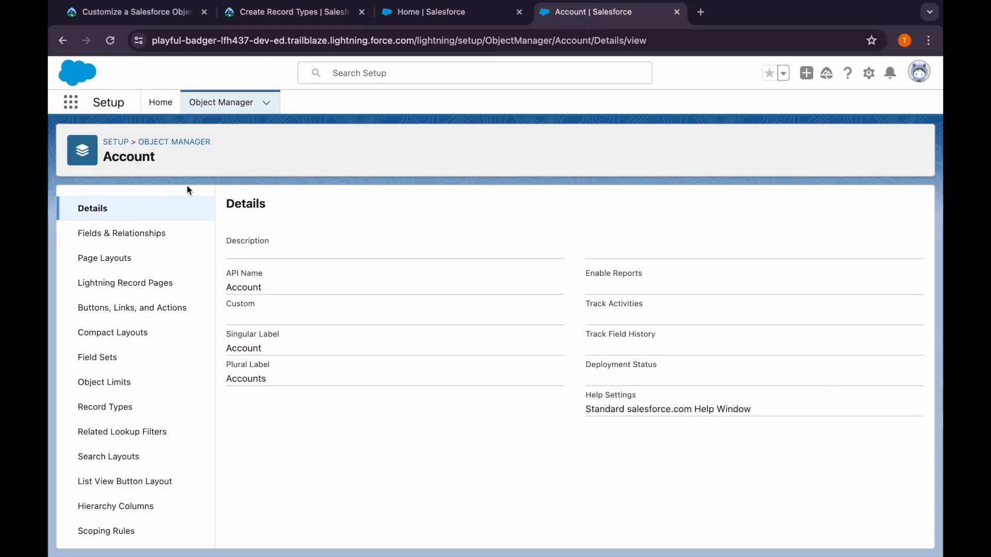
click(106, 407)
Start a new Account record type based on Master, with the label Customer Account and the name Customer_Account
click(801, 209)
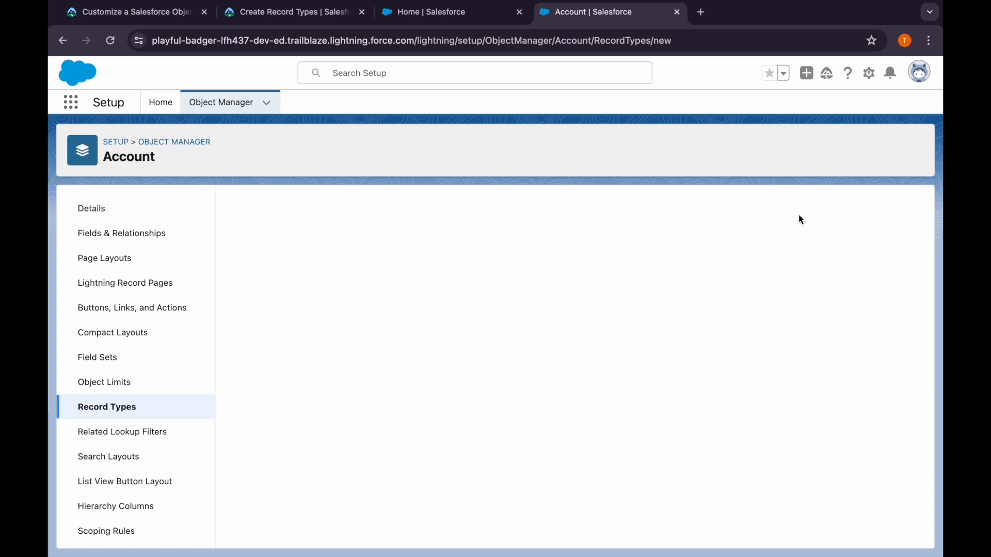
click(394, 328)
click(388, 323)
click(404, 342)
text(Customer Account)
key(Tab)
scroll(404, 342, down, 1)
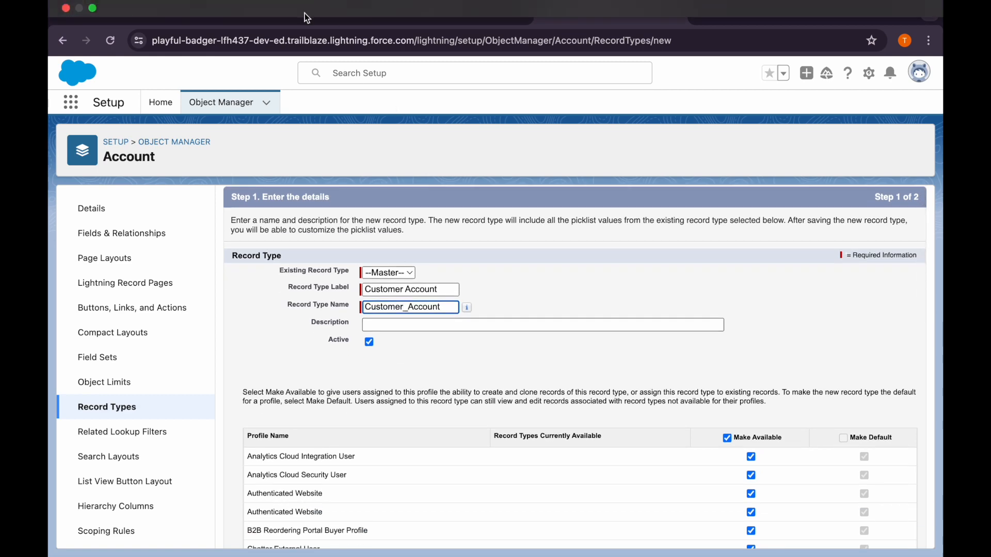
Copy "For customers and prospects" from Trailhead into the new record type's description
click(305, 14)
drag(240, 374, 371, 375)
key(ctrl+c)
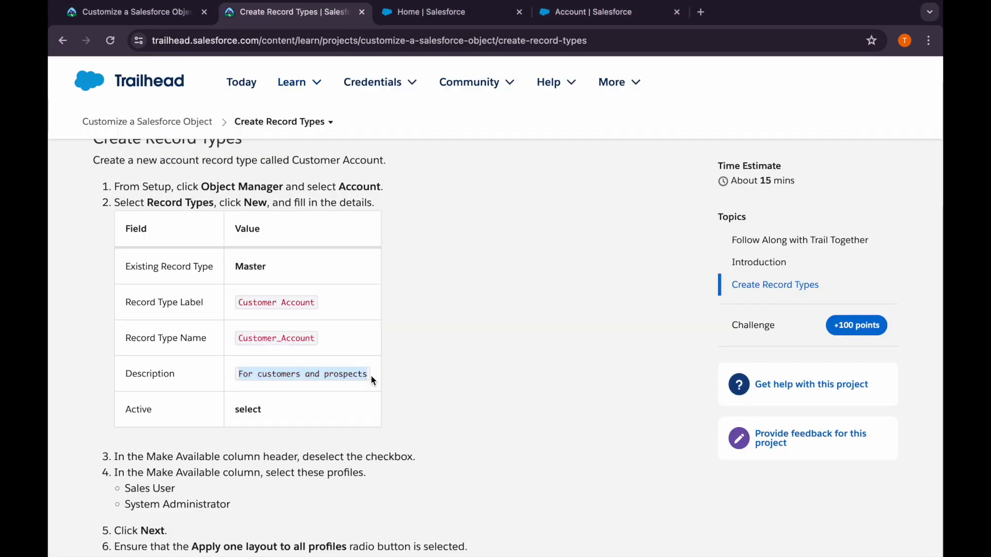
click(588, 12)
click(413, 324)
key(ctrl+v)
scroll(757, 357, down, 10)
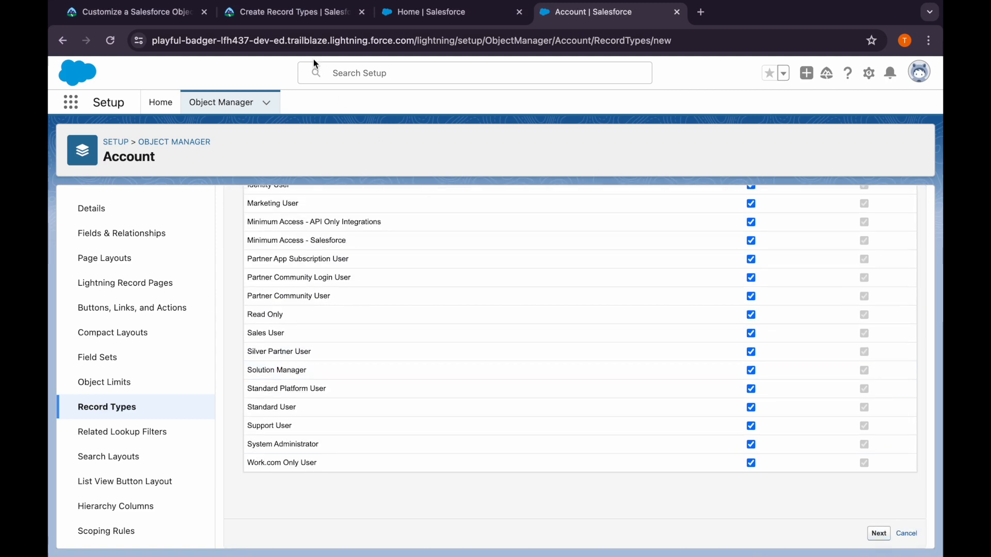
Check Trailhead's instructions on which profiles get the record type and which page layout it uses
click(298, 14)
scroll(352, 397, down, 3)
scroll(309, 395, down, 2)
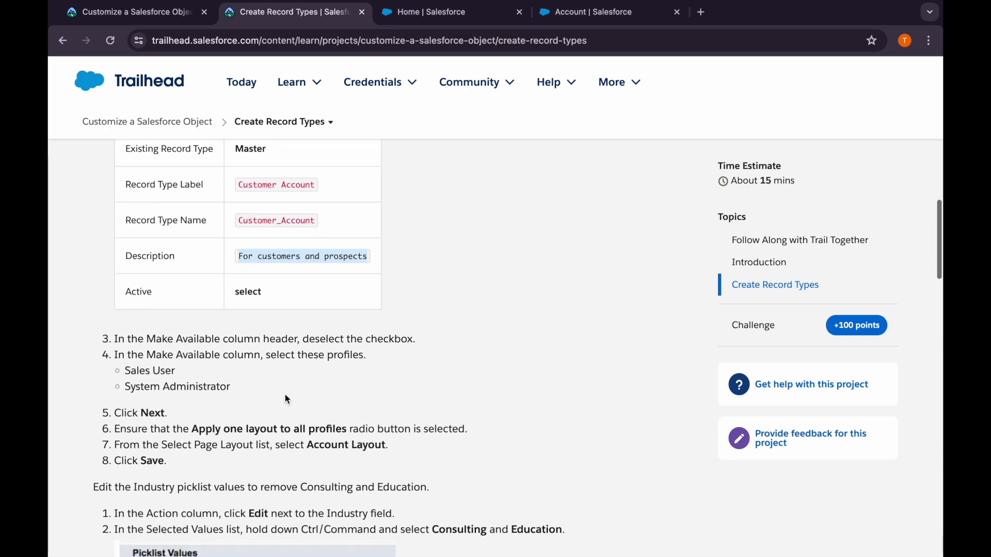
click(553, 15)
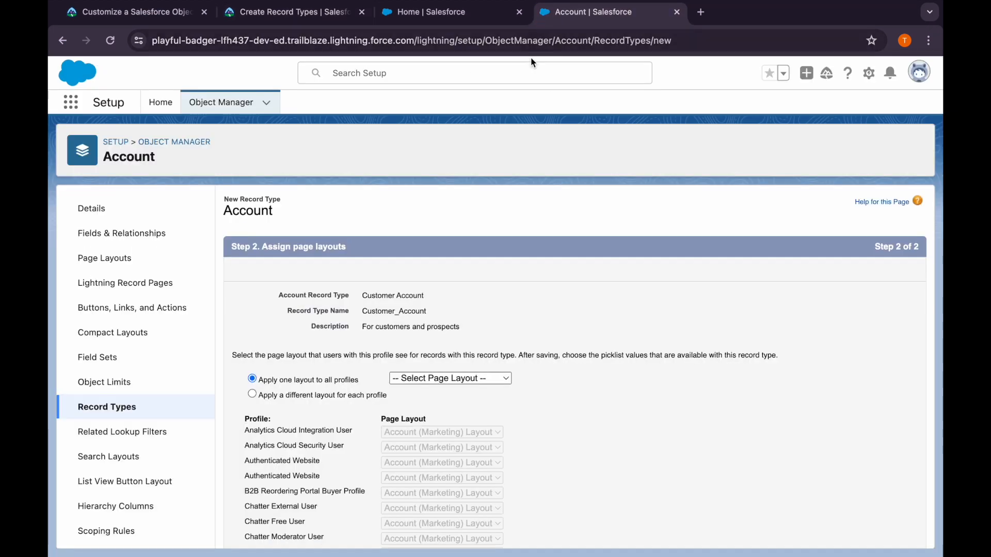
Try to clear Make Available for all profiles, and cancel the new record type
scroll(547, 370, down, 10)
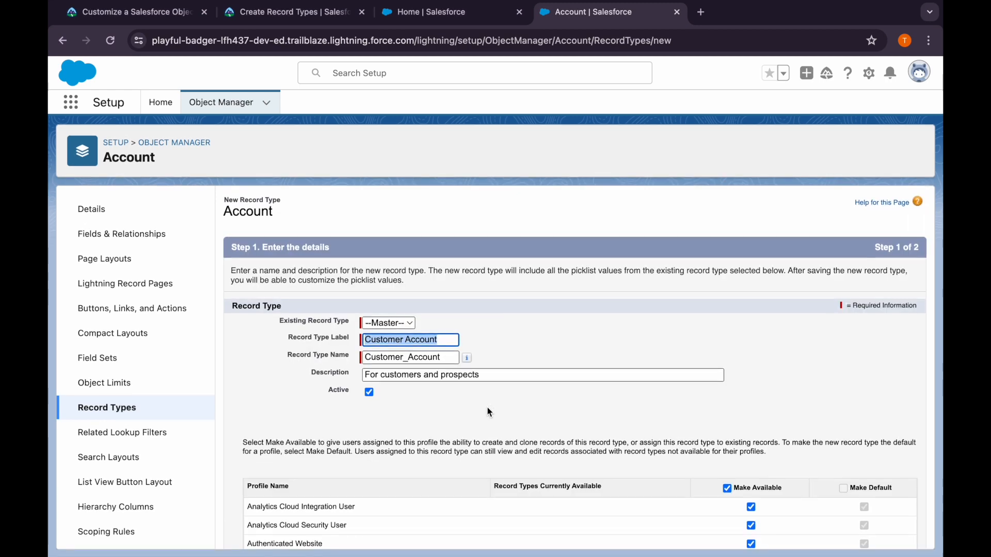
click(727, 382)
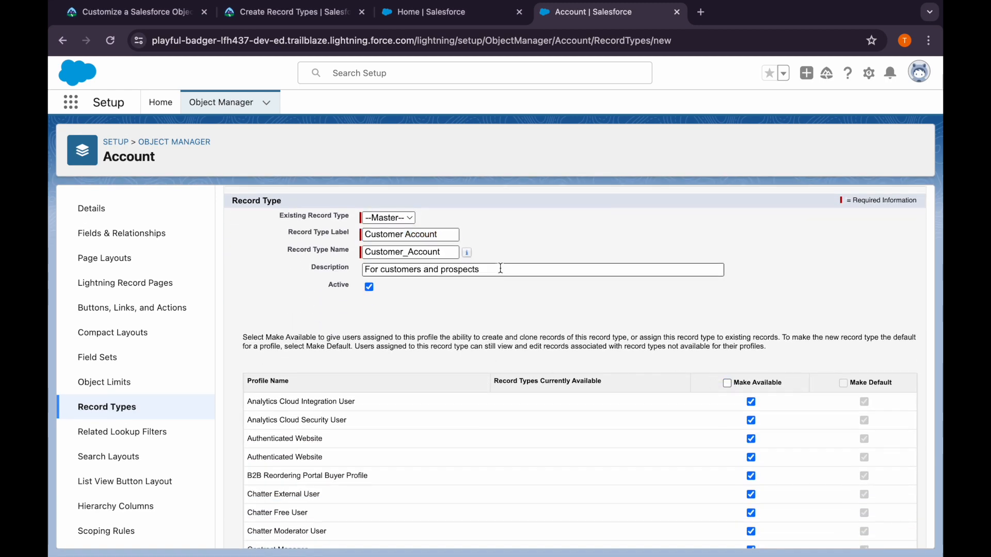
scroll(733, 398, down, 2)
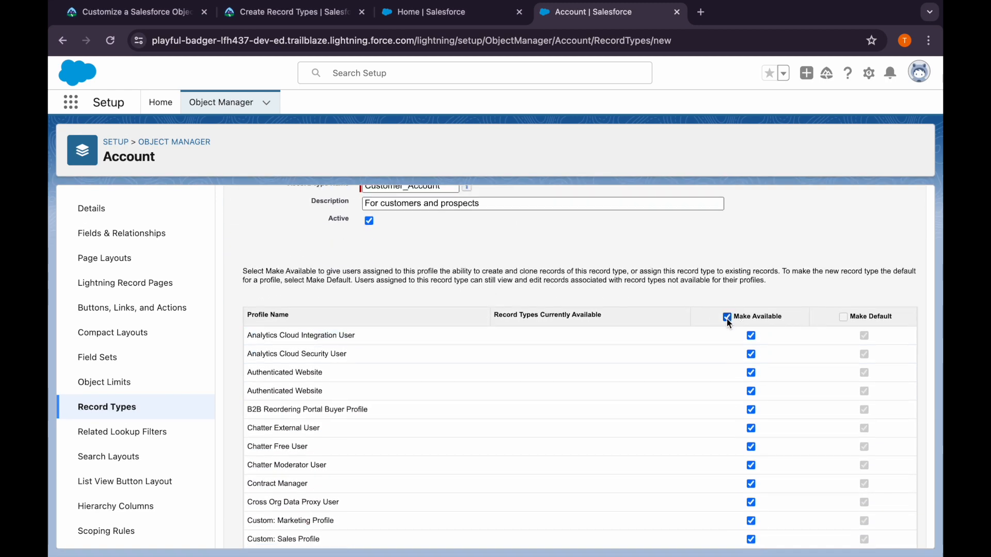
scroll(727, 321, down, 10)
scroll(727, 321, up, 15)
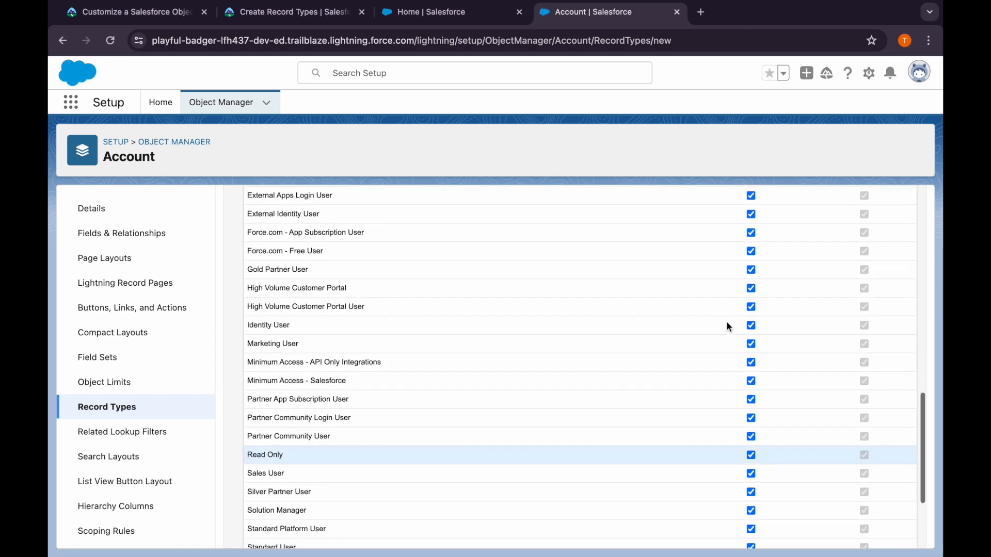
scroll(727, 323, down, 10)
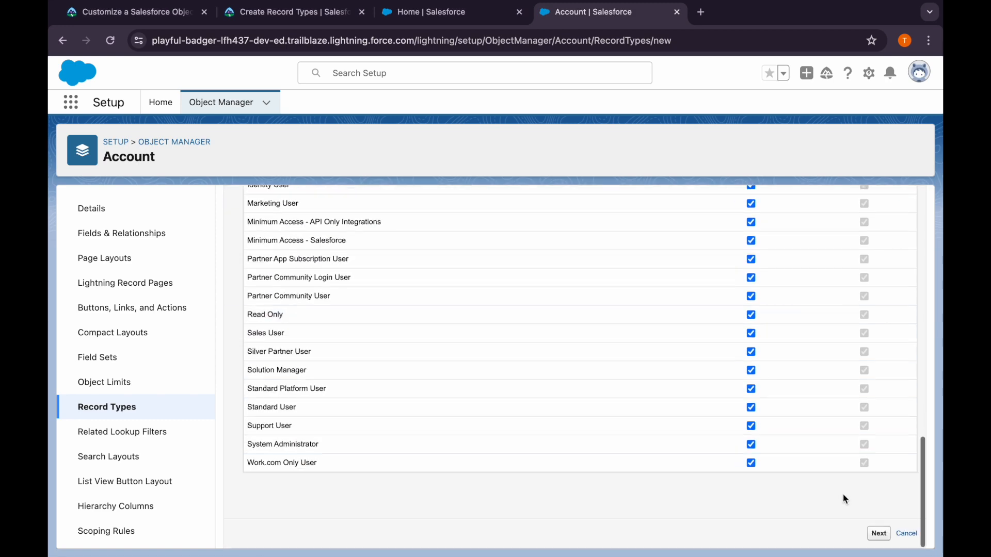
click(907, 534)
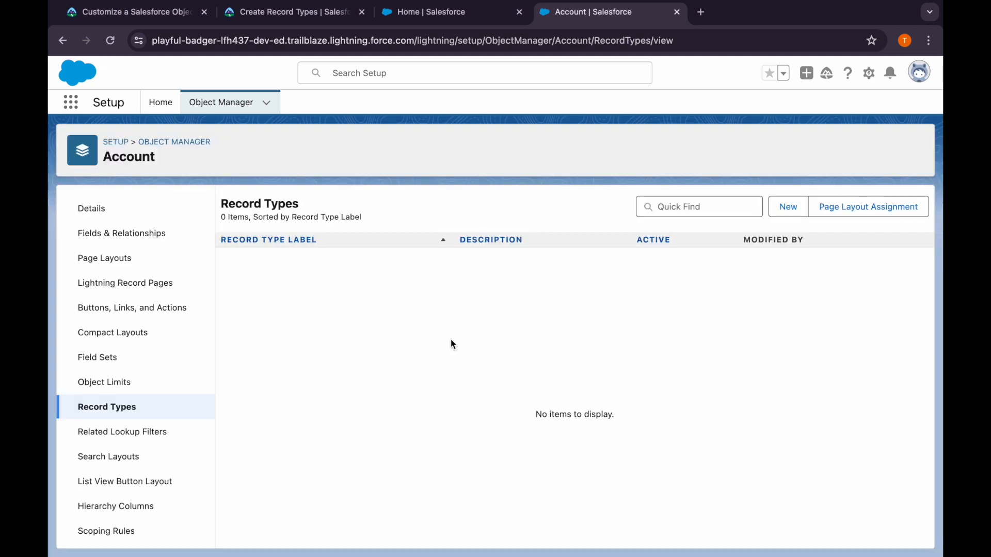
Start another Account record type with the label Customer Account and the description "For customers and prospects"
click(780, 205)
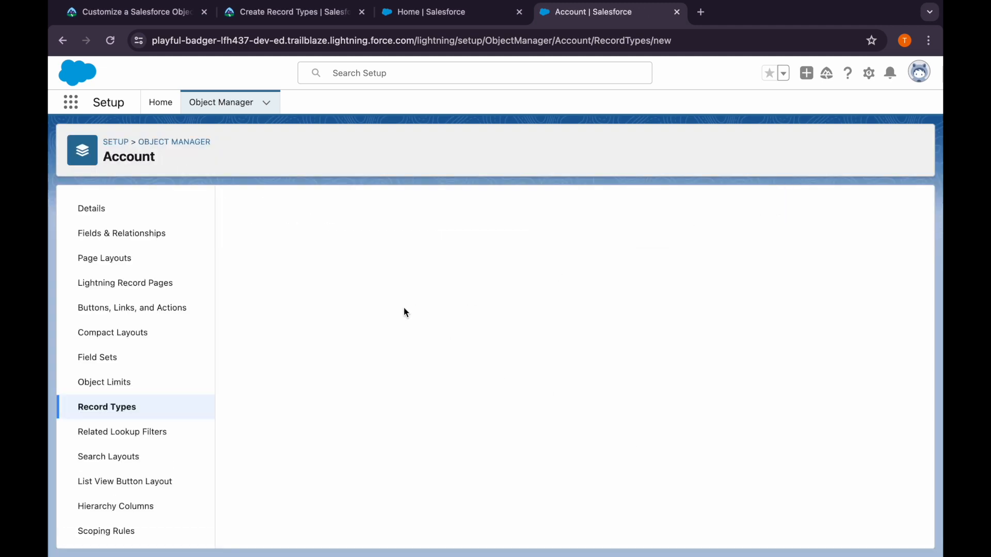
click(382, 358)
key(super+v)
click(397, 341)
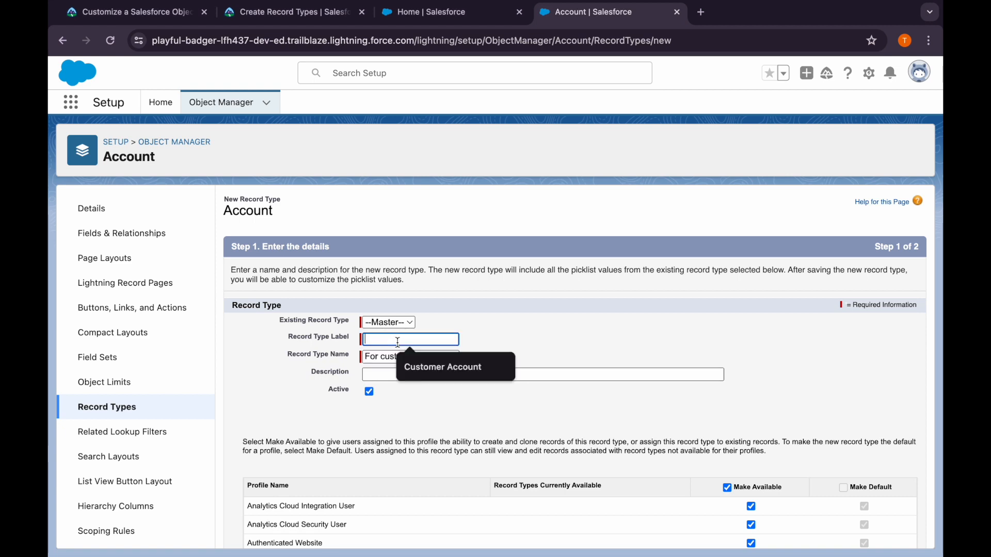
click(413, 362)
click(410, 374)
click(466, 402)
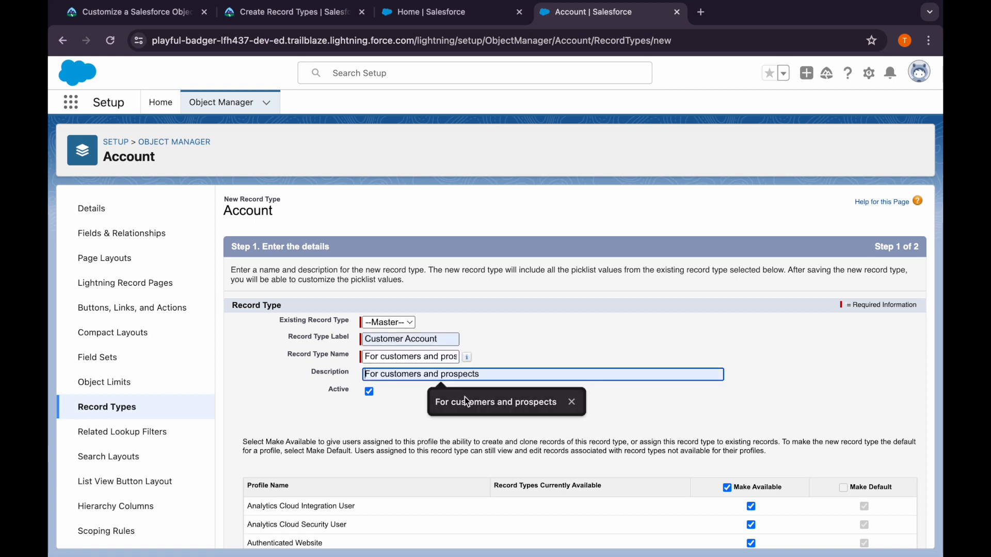
Replace the wrongly pasted record type name with Customer_Account
triple_click(433, 357)
key(BackSpace)
click(447, 340)
click(447, 357)
click(504, 356)
Clear Make Available for all profiles of the new record type
scroll(710, 261, down, 7)
scroll(712, 260, up, 3)
click(728, 196)
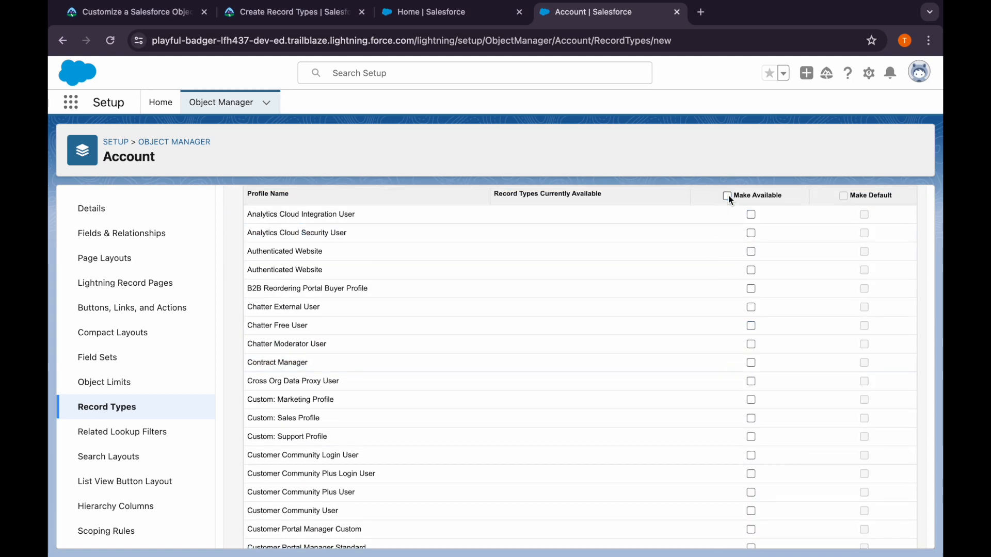
Check Trailhead's list of required profiles, and dismiss the Personalize your navigation guide on the Salesforce home page
click(320, 16)
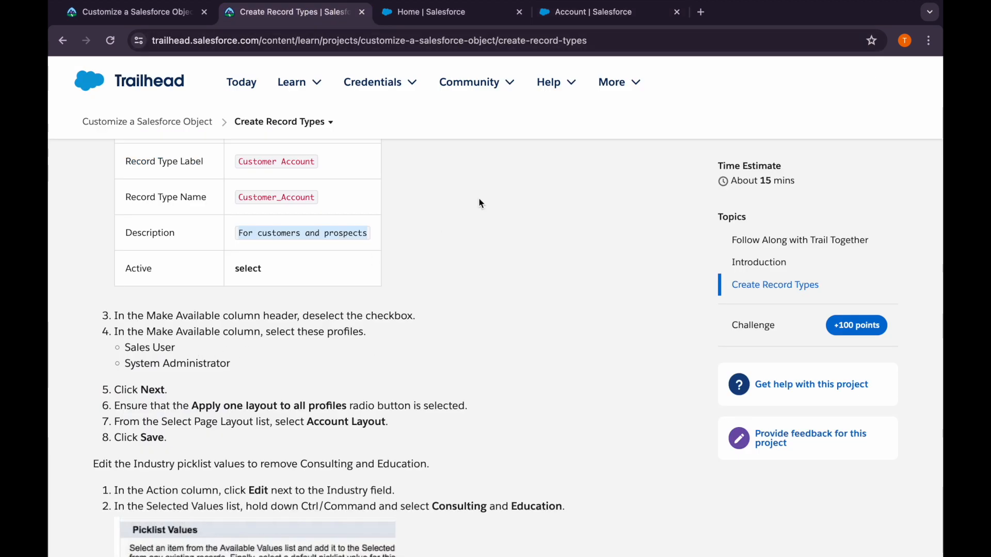
click(454, 13)
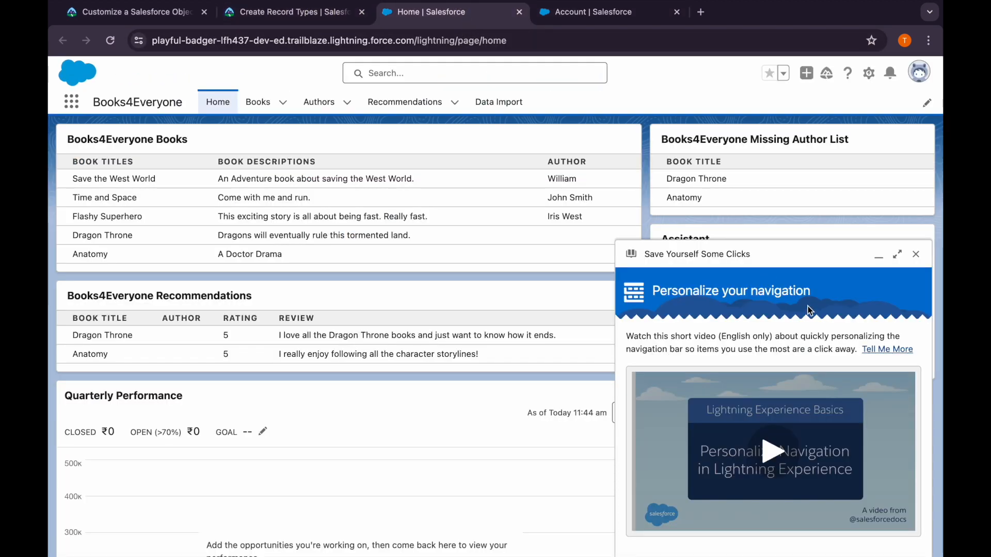
click(916, 255)
click(588, 12)
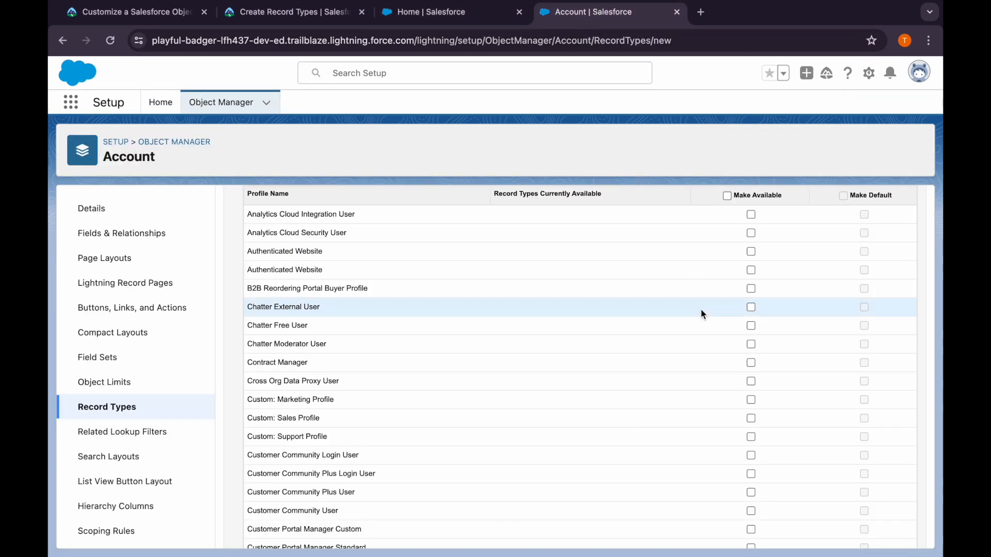
Make the record type available to the Sales User and System Administrator profiles
scroll(707, 362, down, 10)
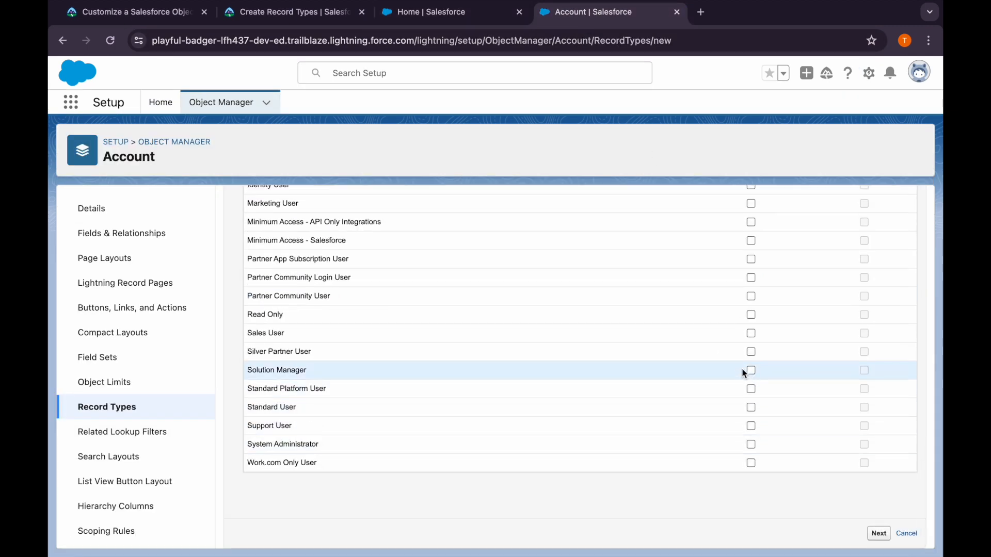
click(751, 333)
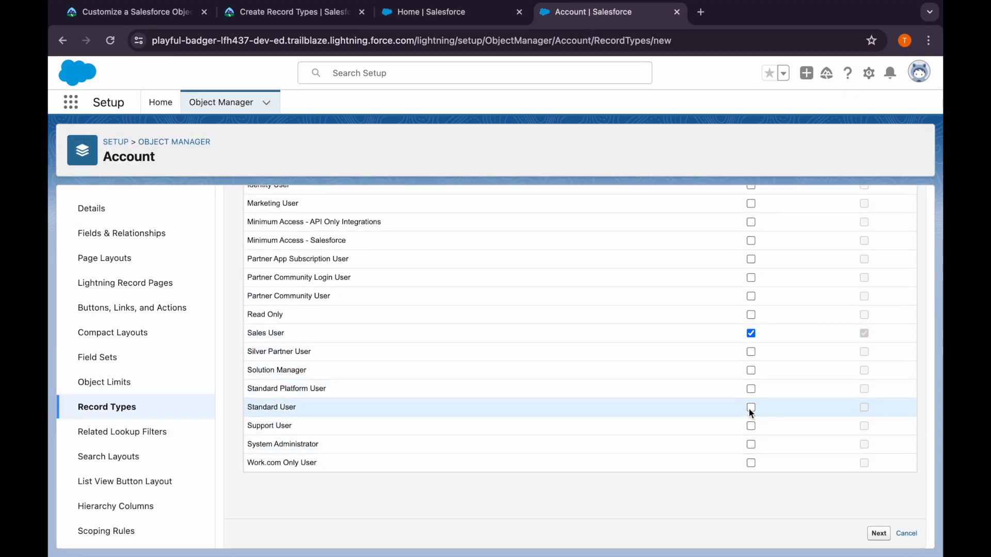
click(750, 445)
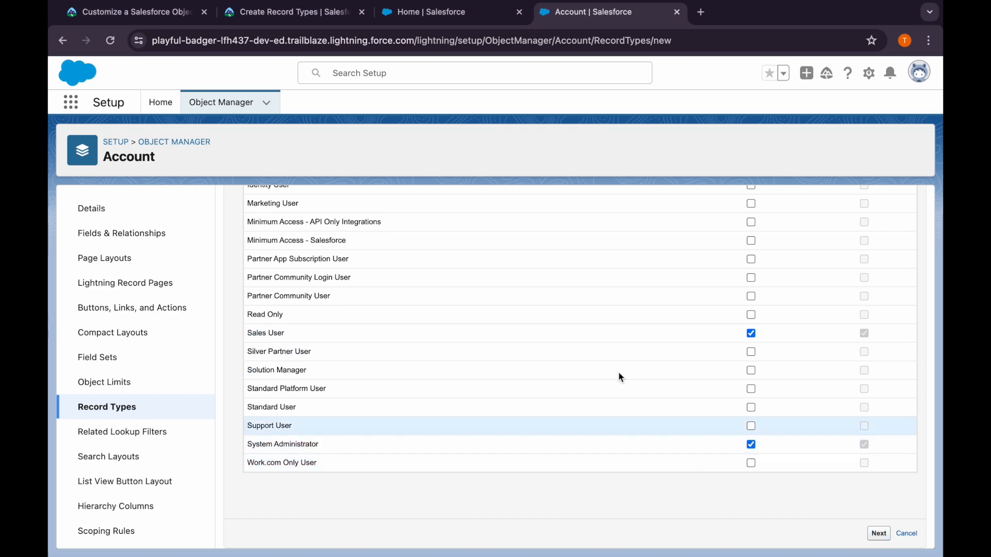
Continue to page layout assignment for Customer Account and apply Account Layout to all profiles, following Trailhead's instructions
click(286, 15)
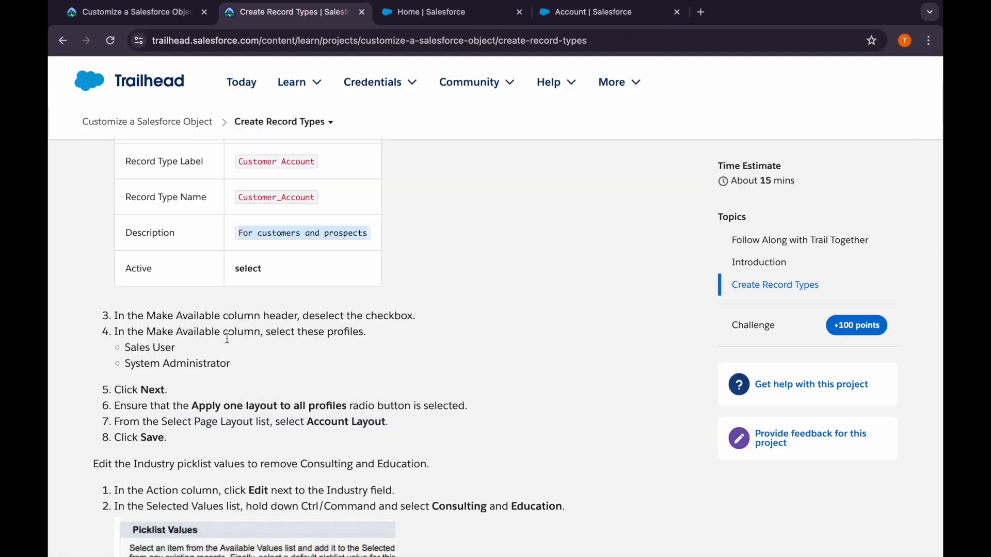
scroll(223, 351, down, 1)
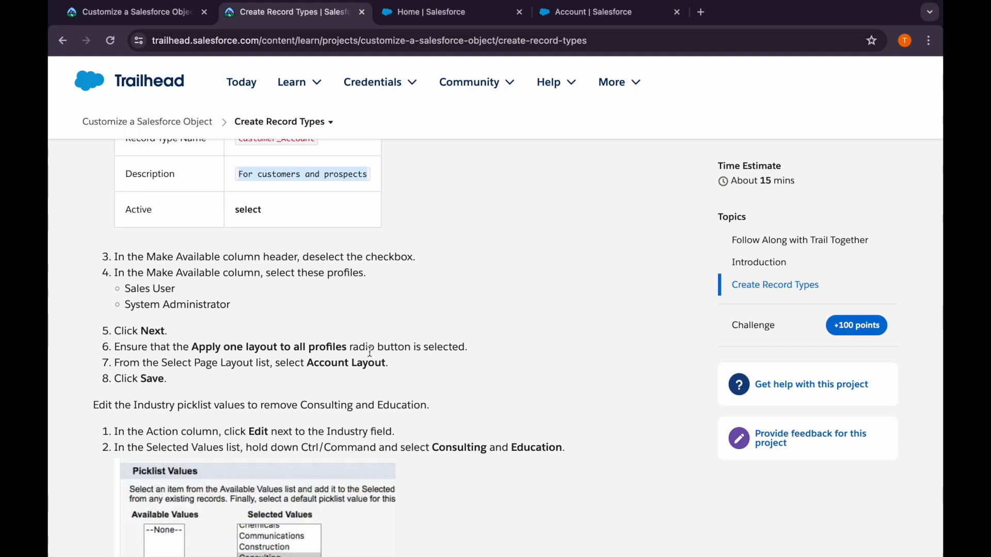
click(565, 16)
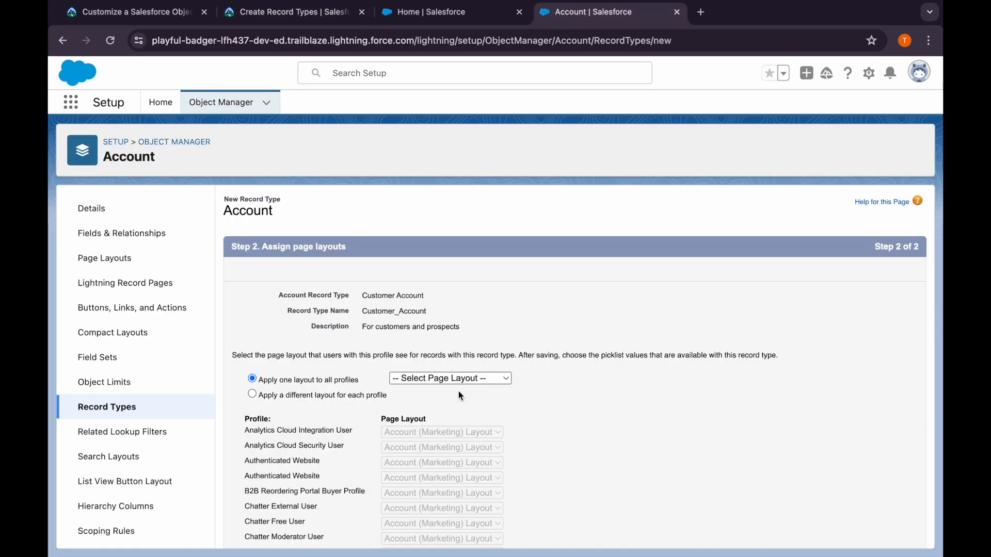
scroll(459, 387, down, 1)
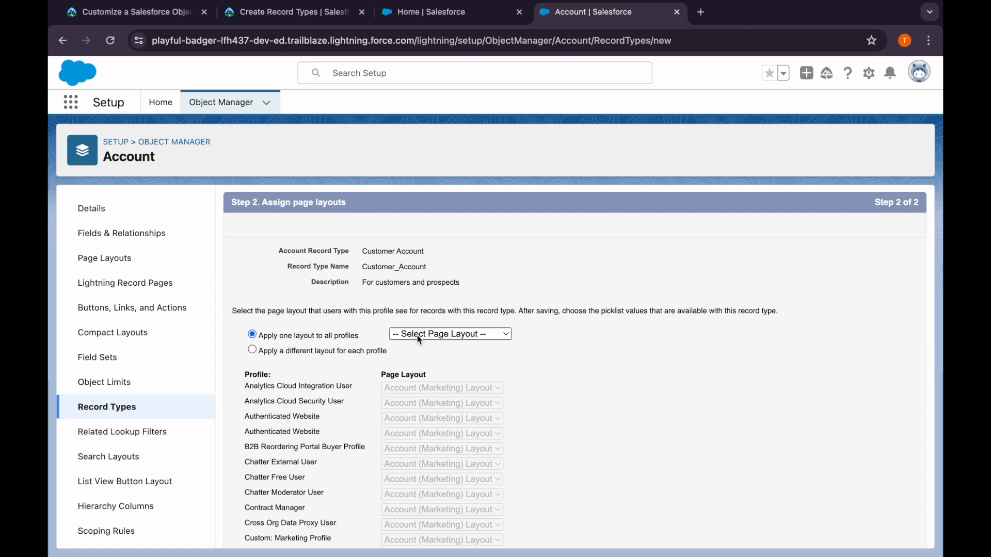
click(399, 336)
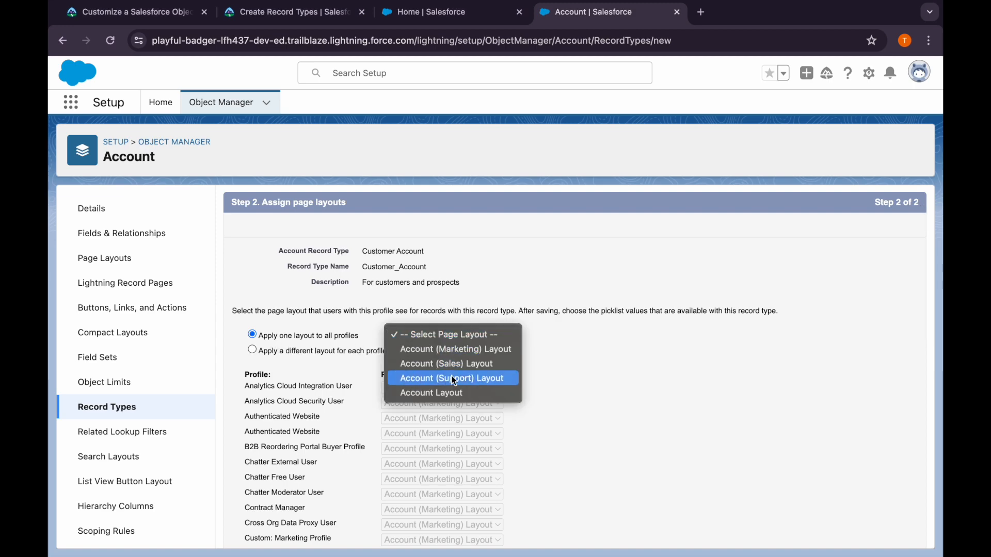
click(457, 394)
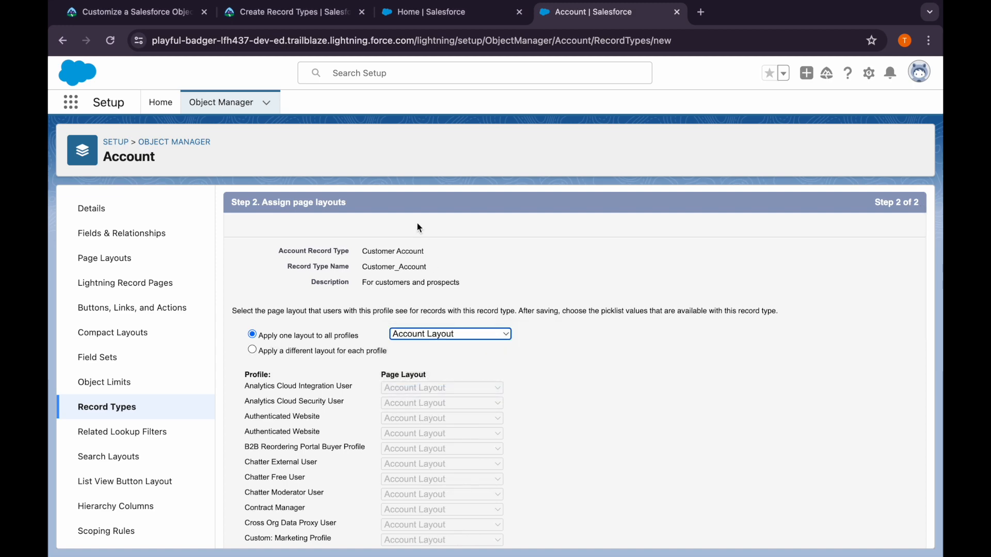
Recheck Trailhead's layout instructions and save the Customer Account record type
click(274, 22)
click(609, 12)
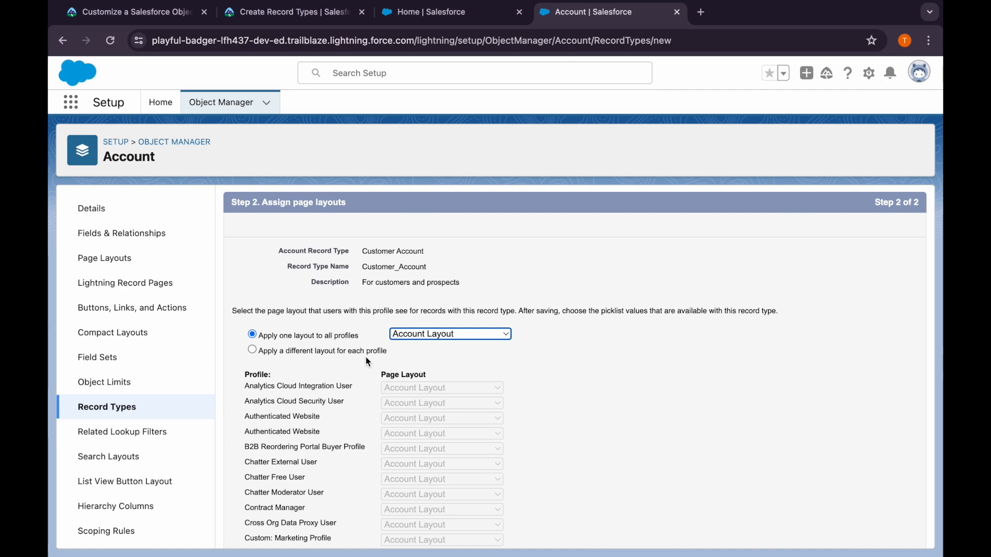
scroll(365, 356, down, 10)
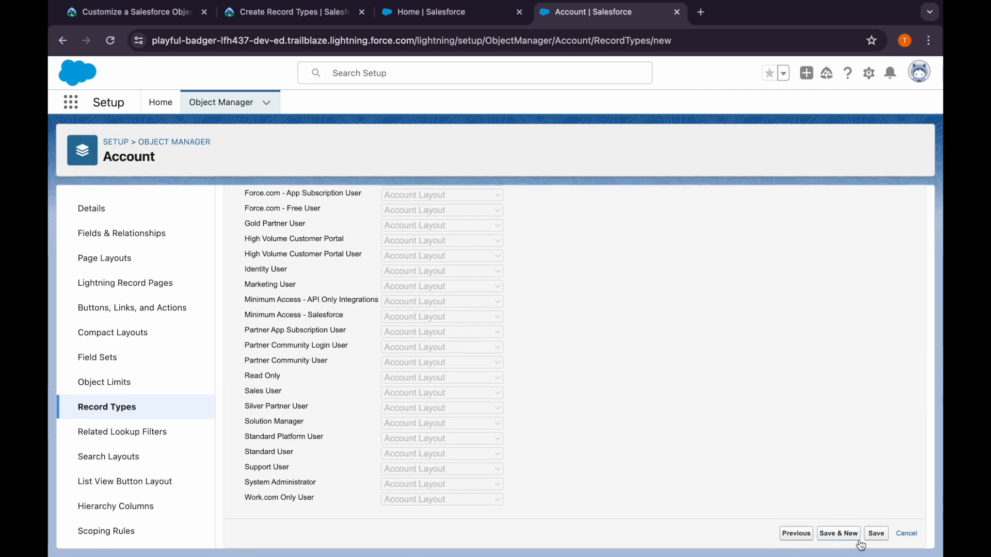
Review Trailhead's instructions for editing the Industry picklist and examine the picklists available for editing on Customer Account
click(325, 16)
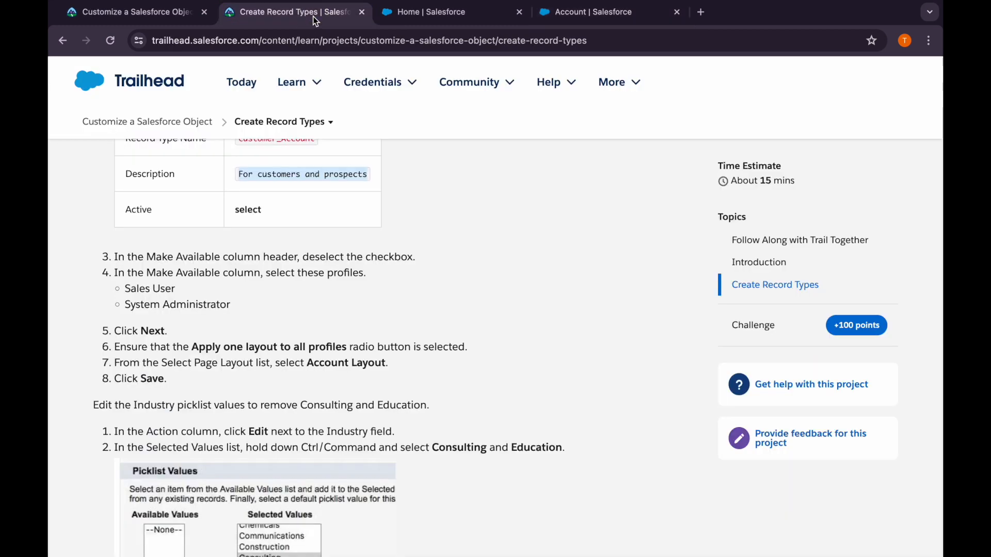
scroll(321, 433, down, 3)
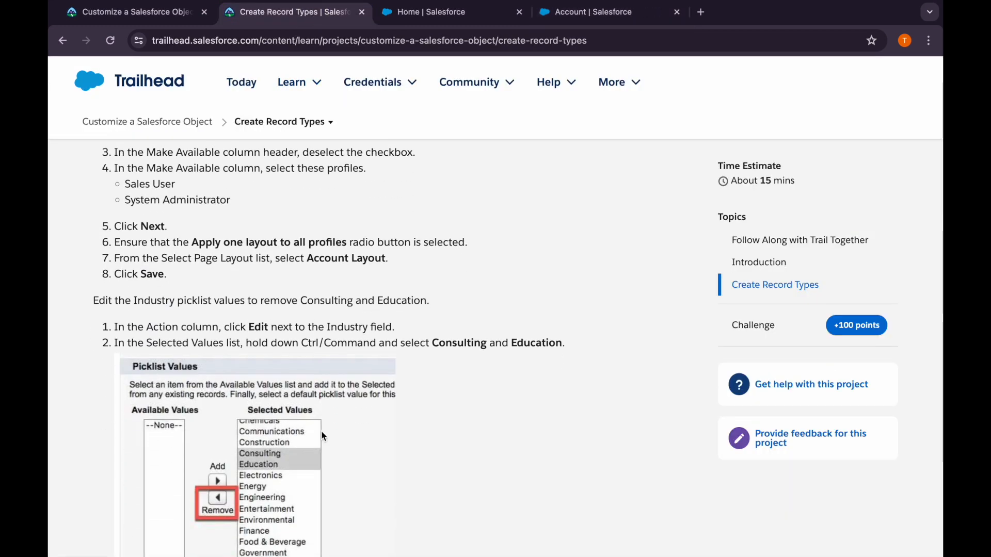
scroll(322, 436, down, 2)
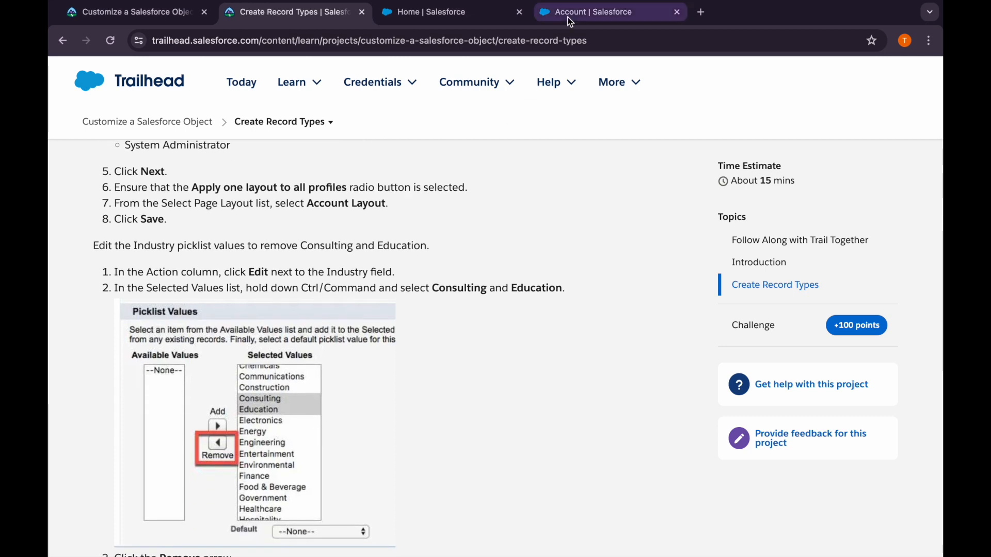
click(570, 15)
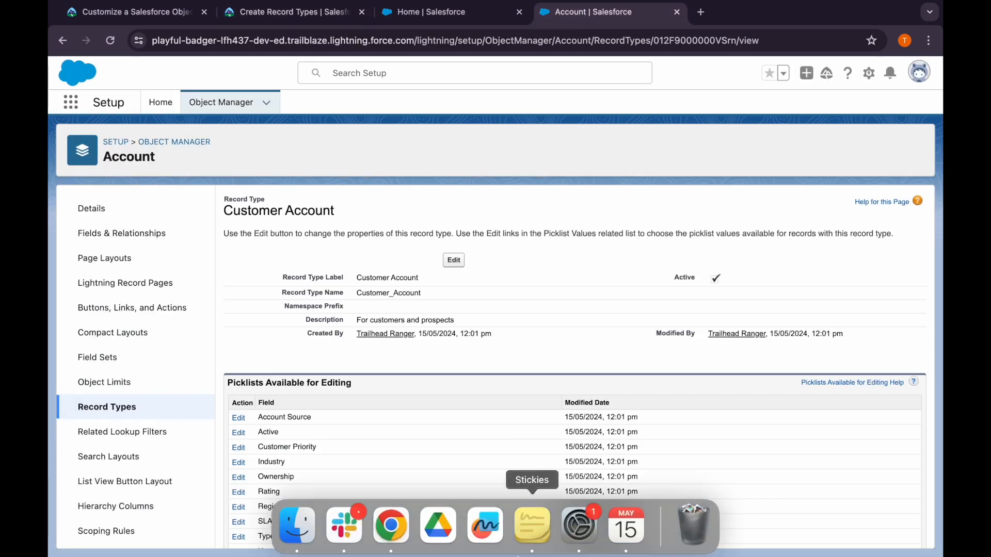
scroll(492, 432, down, 1)
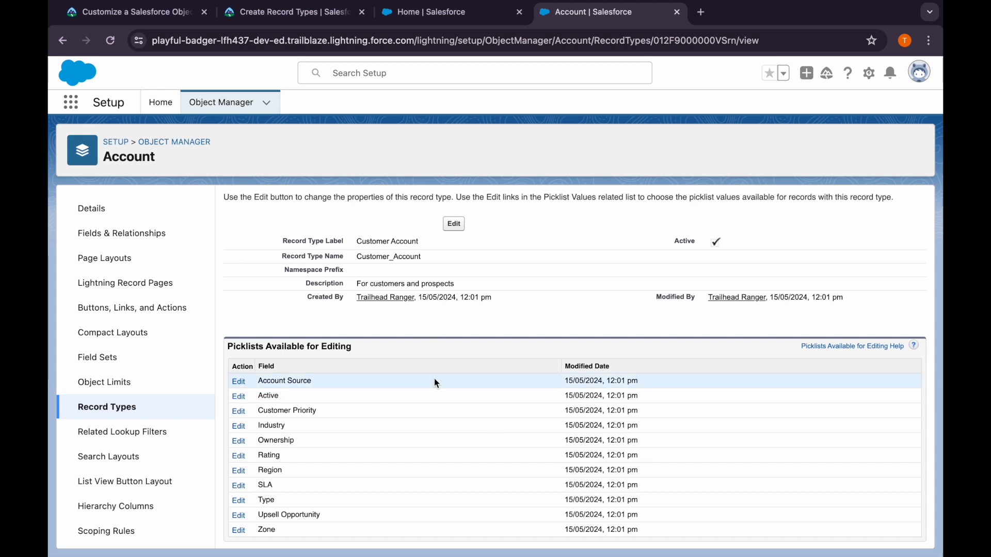
click(329, 14)
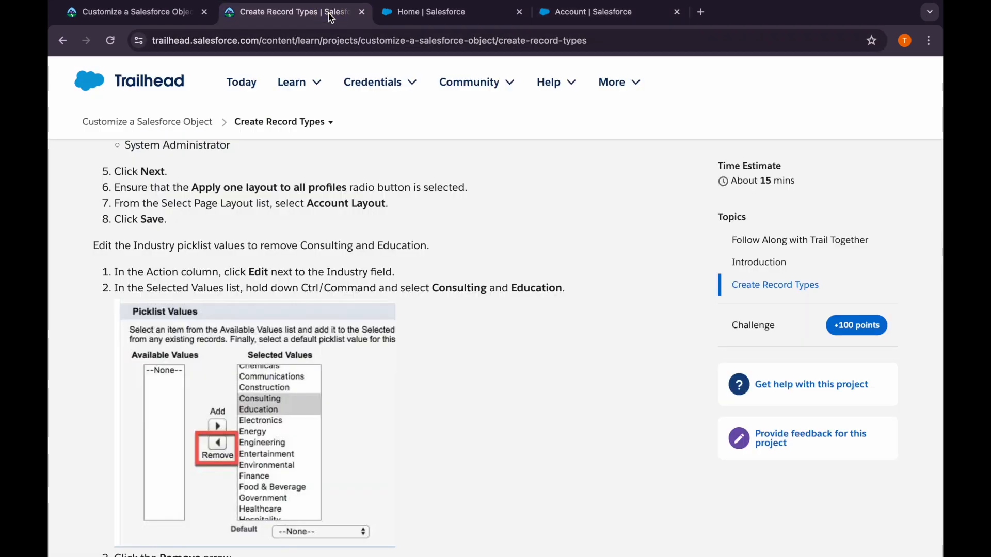
scroll(299, 263, down, 1)
scroll(300, 267, down, 1)
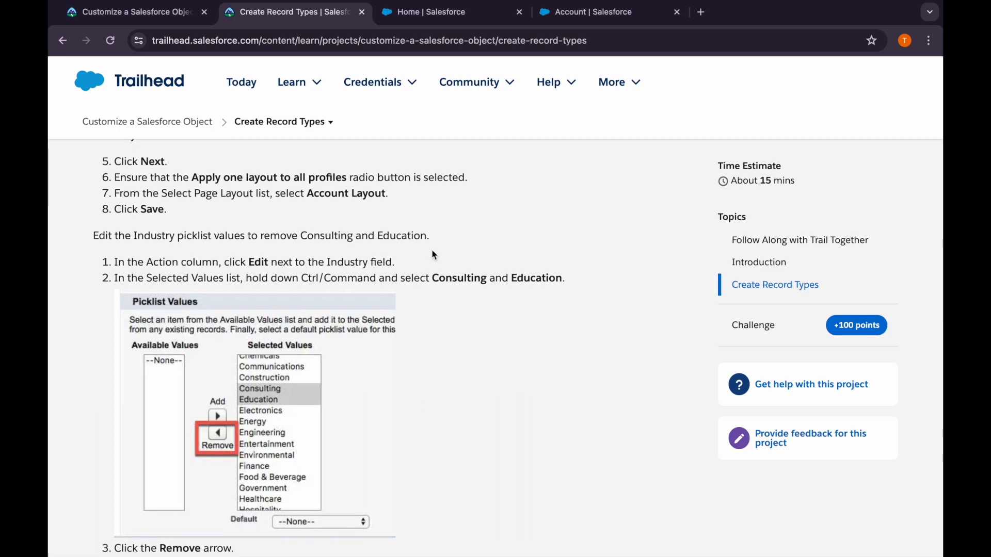
Edit the Industry picklist of Customer Account, removing Consulting and Education from its selected values
click(583, 12)
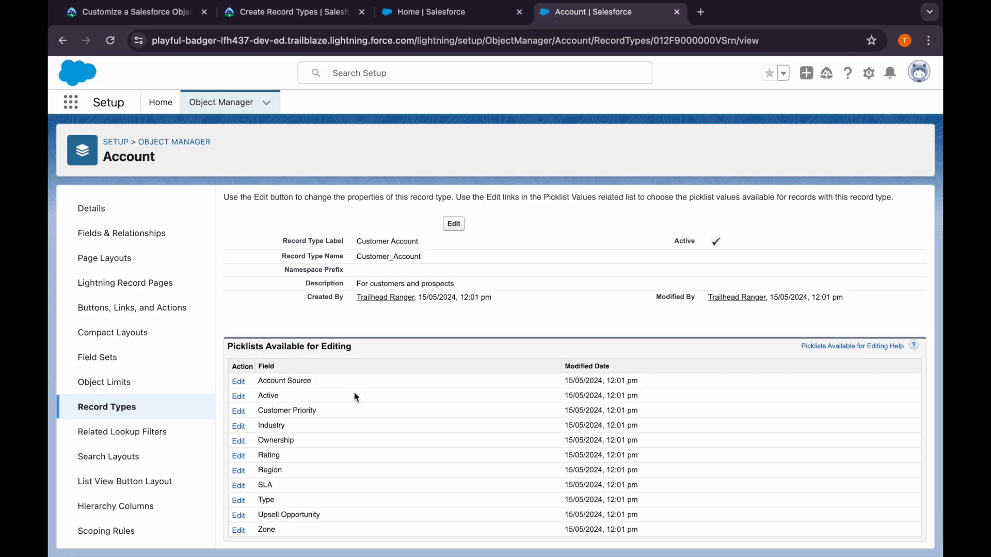
click(241, 427)
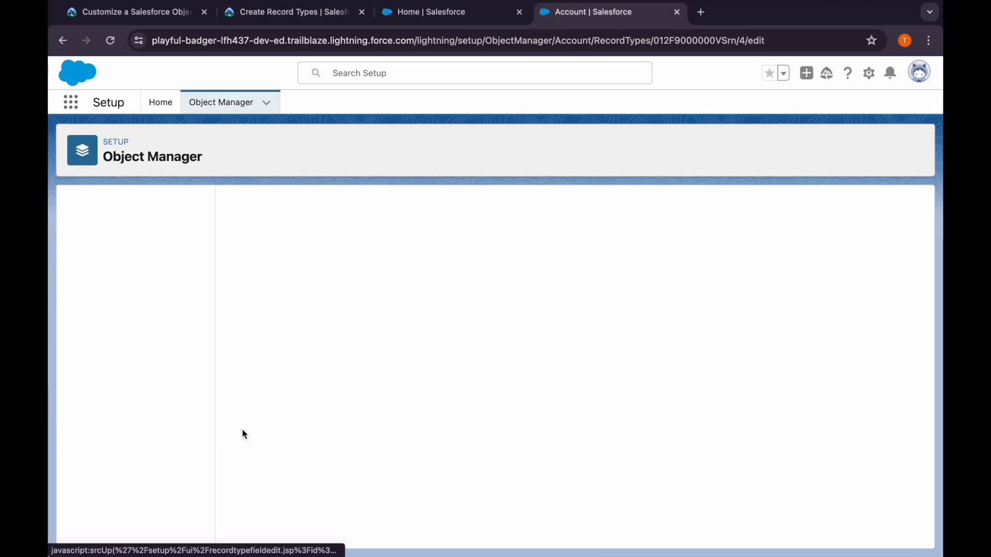
click(296, 18)
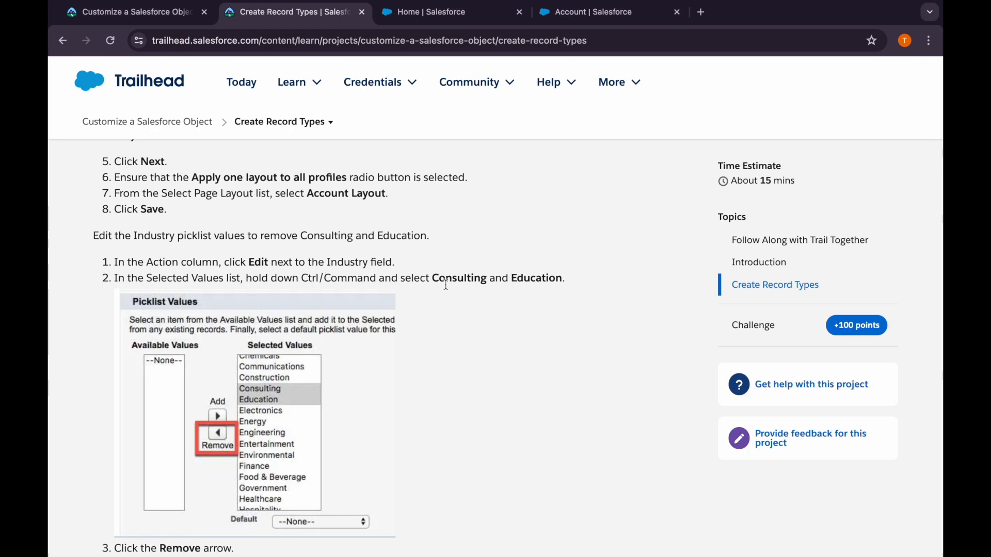
click(558, 13)
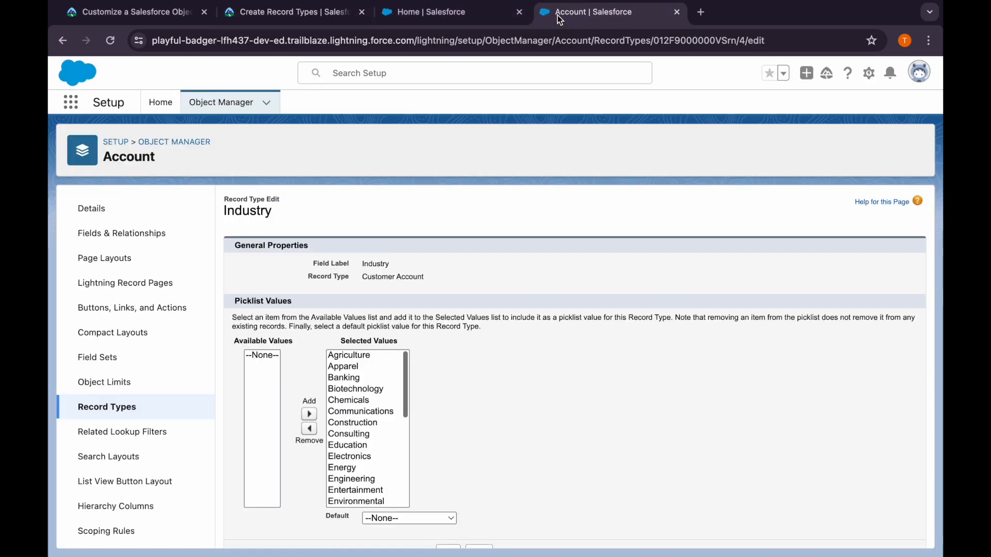
click(358, 436)
shift+click(358, 445)
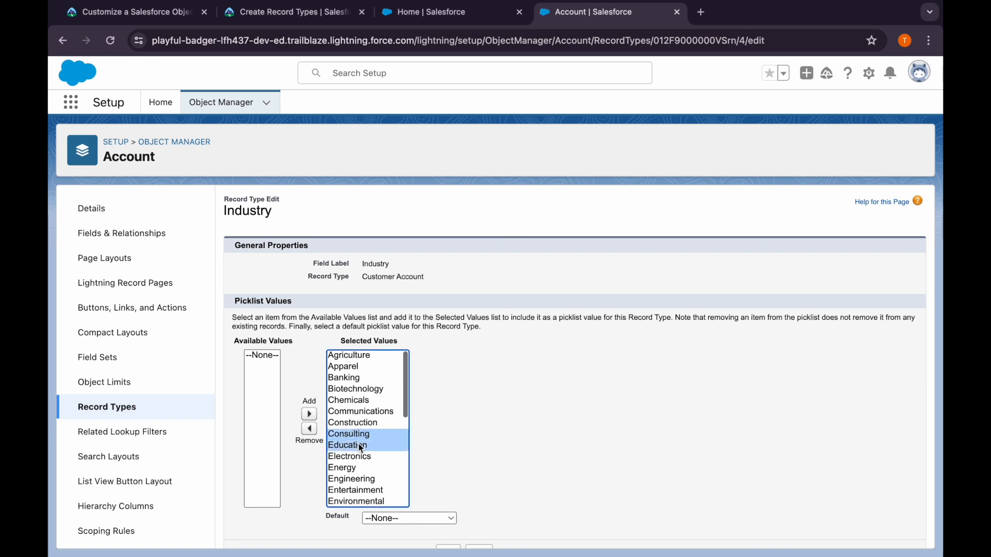
click(310, 428)
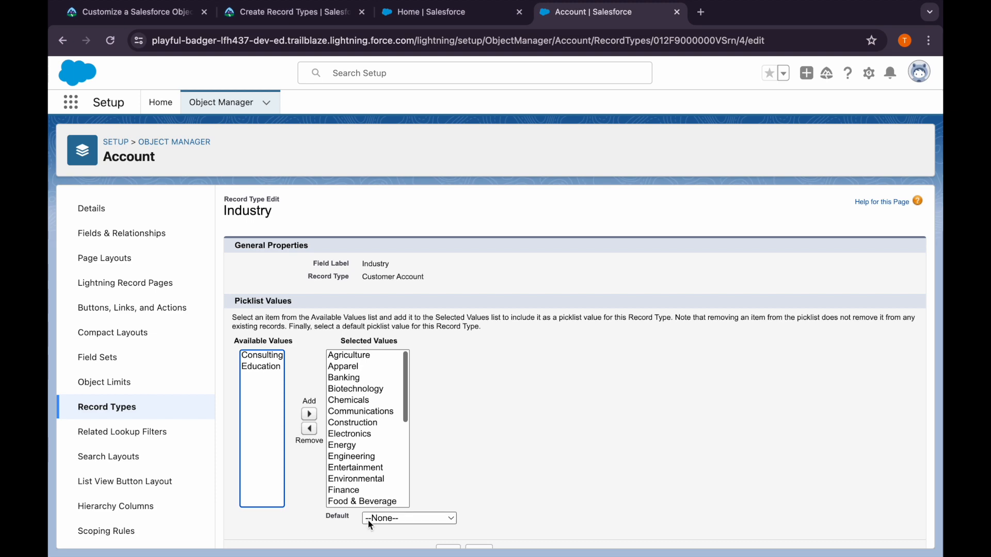
Check Trailhead's remaining Industry picklist instructions and save the picklist changes for Customer Account
click(296, 13)
mouse_move(292, 82)
scroll(314, 377, down, 5)
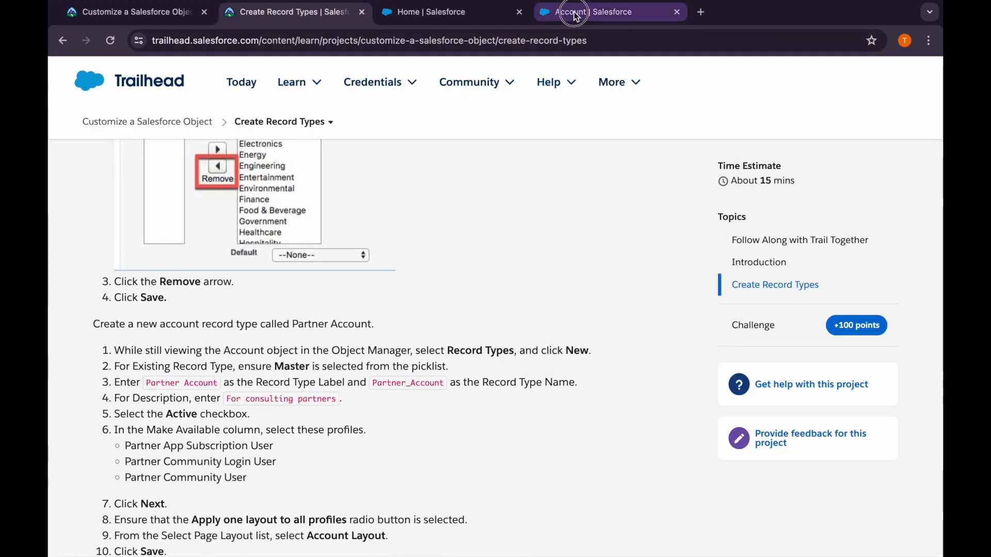
click(593, 12)
scroll(361, 413, down, 3)
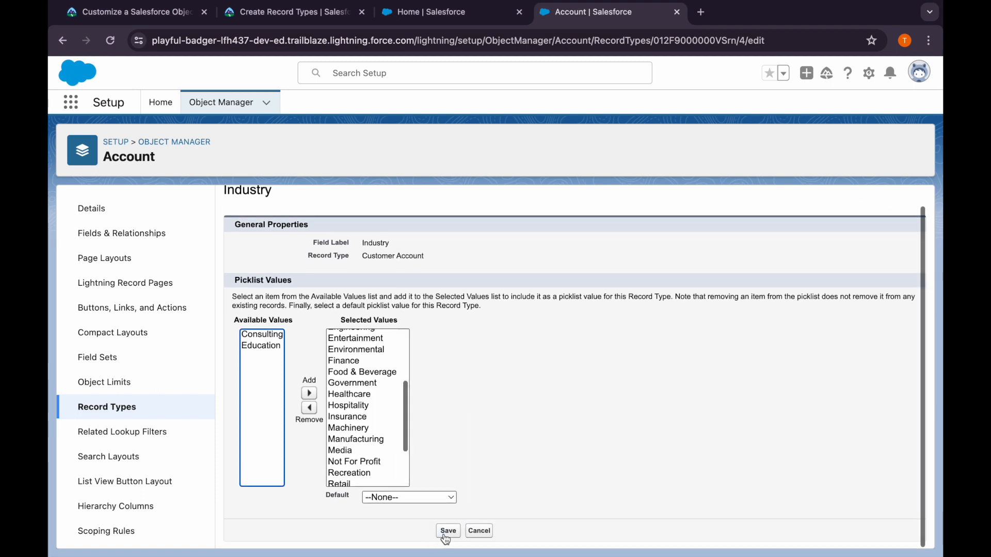
click(447, 532)
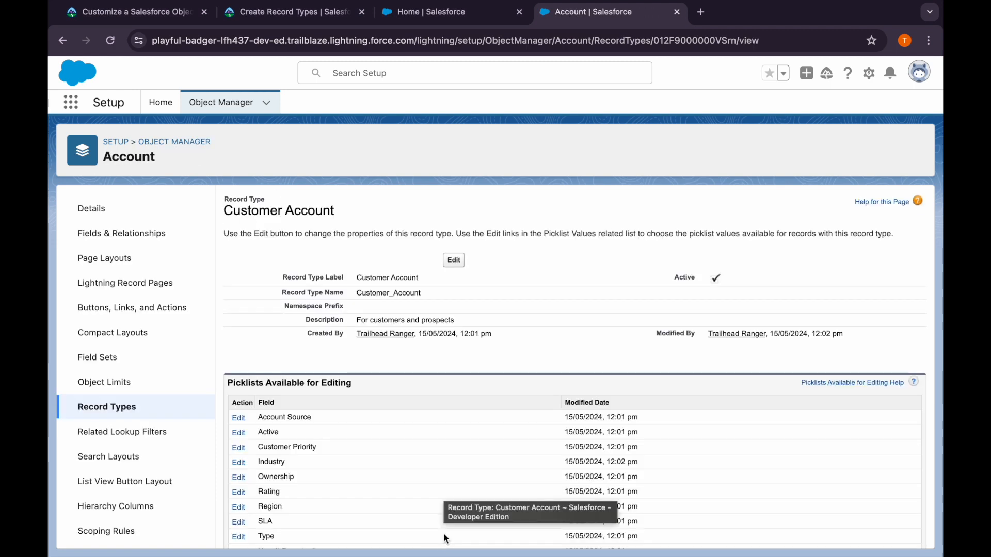
scroll(450, 466, down, 1)
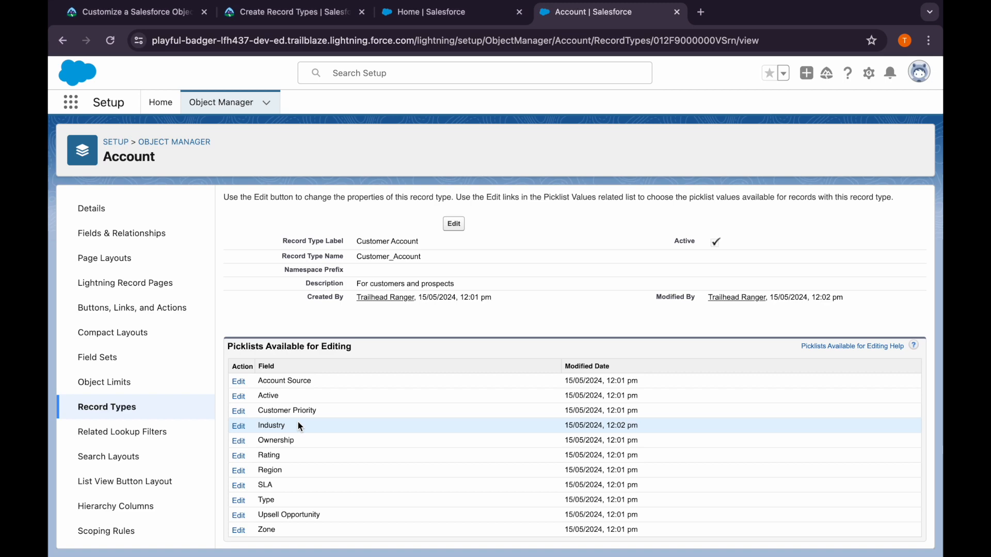
Start a new Account record type based on Master, with label Partner Account and name Partner_Account, as Trailhead specifies
click(284, 15)
scroll(289, 387, down, 1)
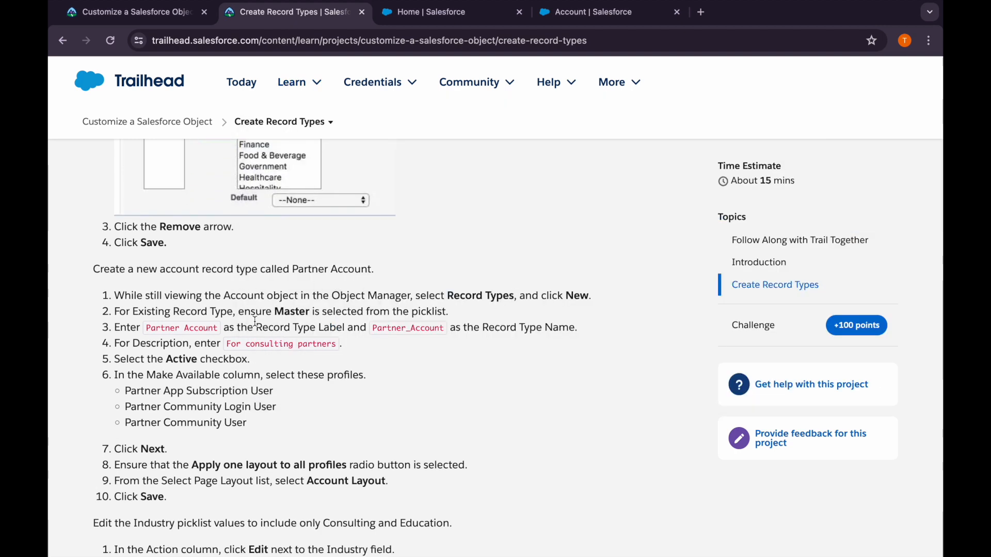
drag(219, 329, 147, 333)
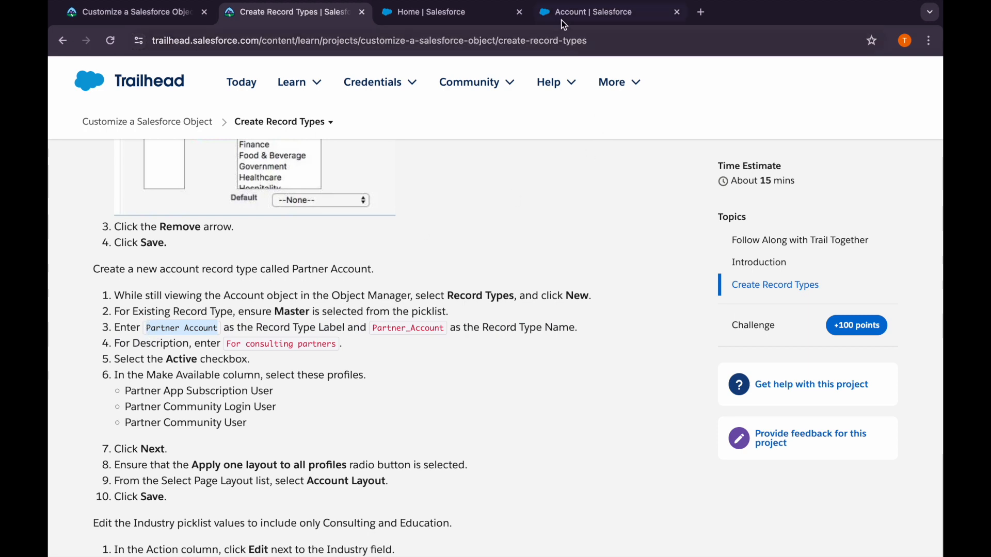
click(589, 12)
click(126, 410)
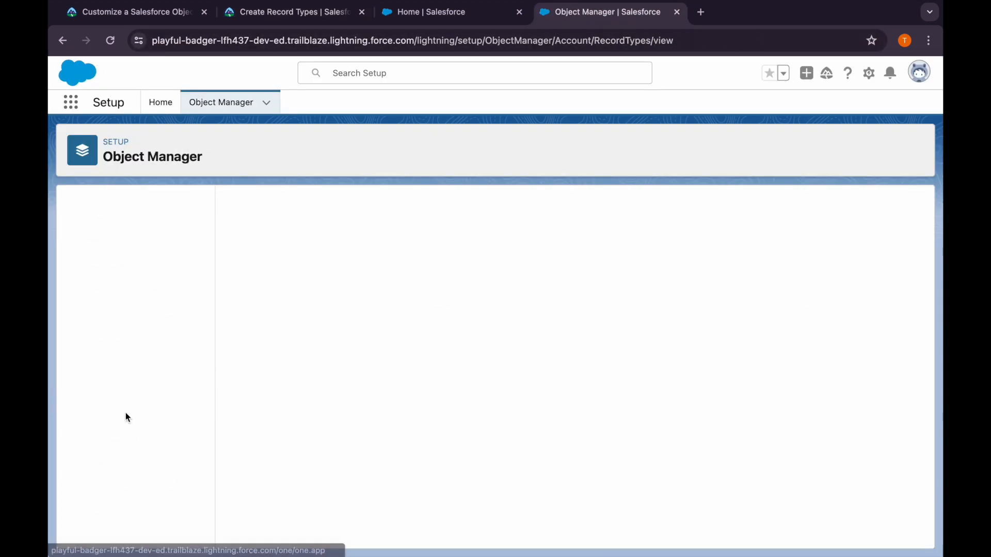
click(788, 207)
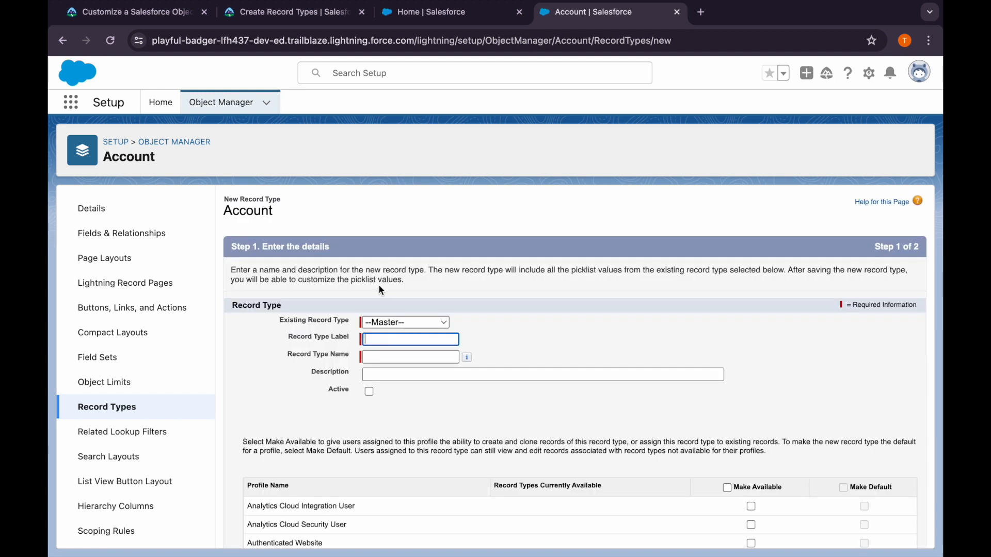
click(389, 339)
text(Partner Account)
click(389, 360)
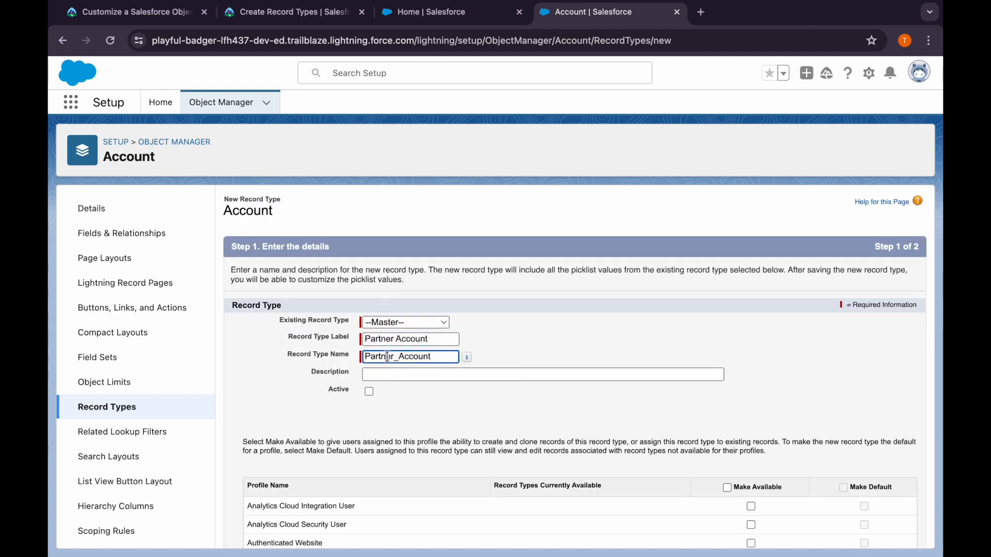
Copy the description from Trailhead, enter it as "For consulting partner" for the new record type, and mark the record type active
click(389, 375)
click(297, 17)
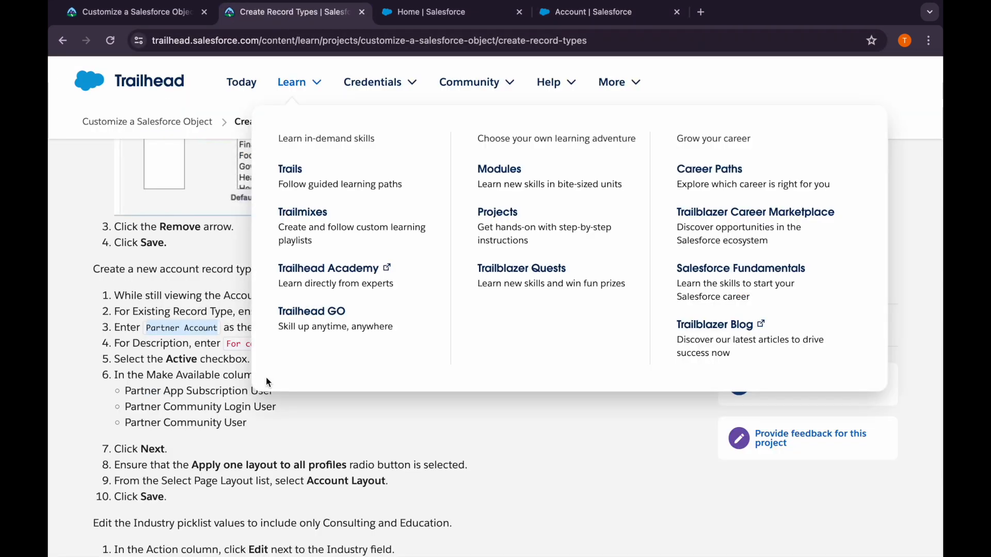
drag(225, 345, 334, 348)
key(ctrl+c)
click(459, 16)
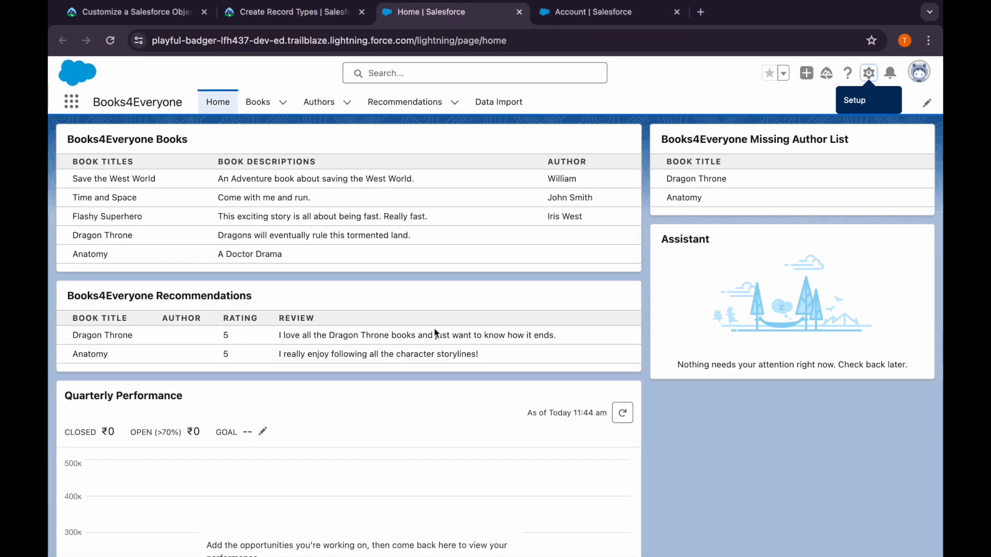
click(590, 15)
click(400, 375)
key(ctrl+v)
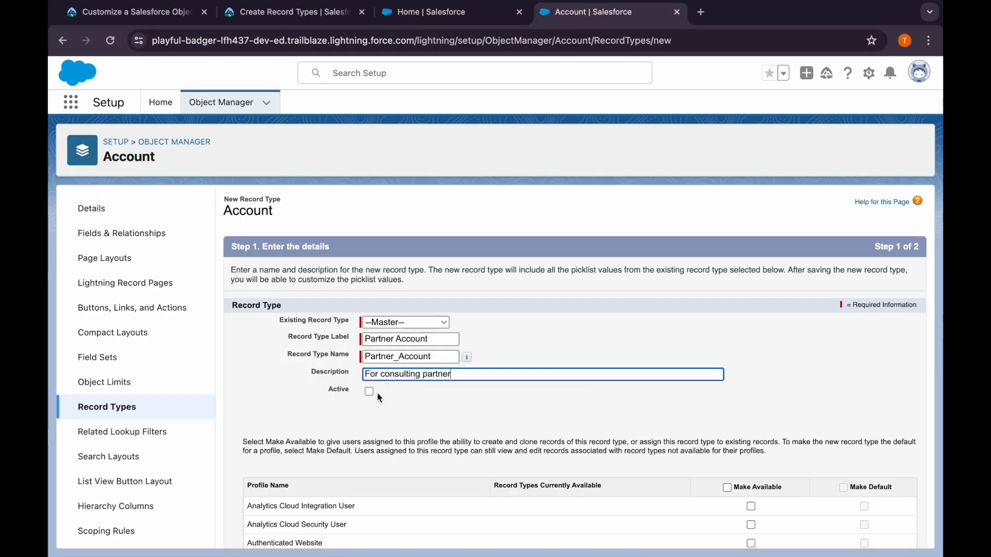
scroll(430, 412, down, 2)
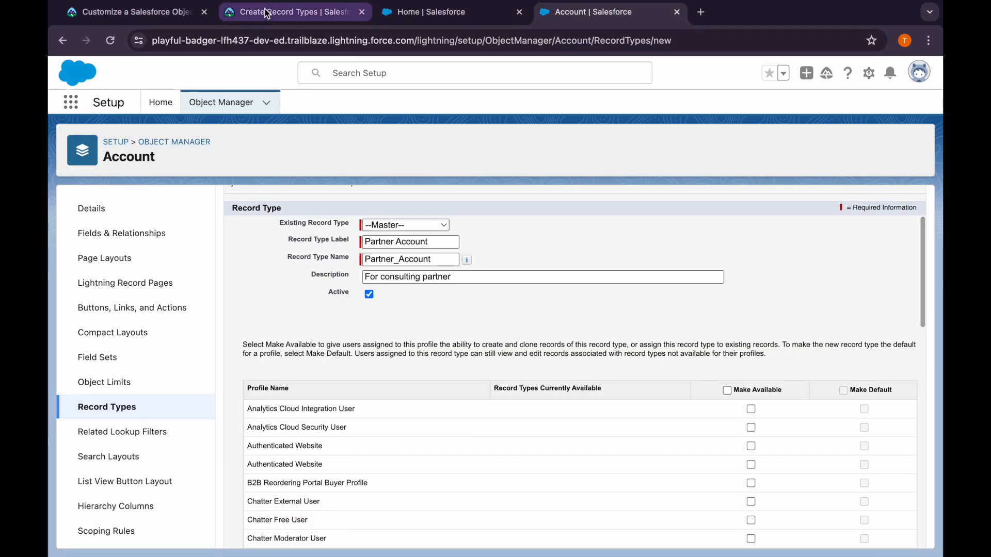
click(282, 12)
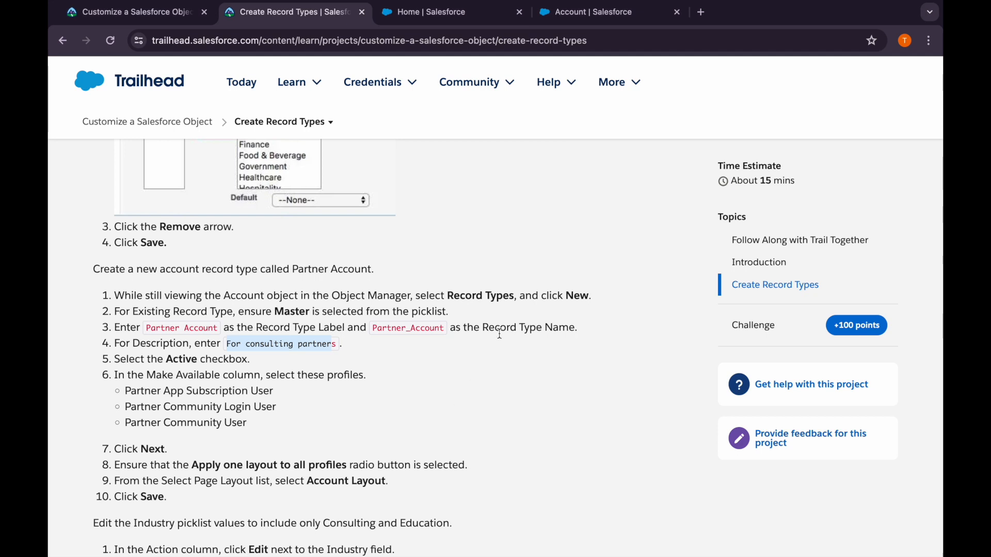
click(589, 12)
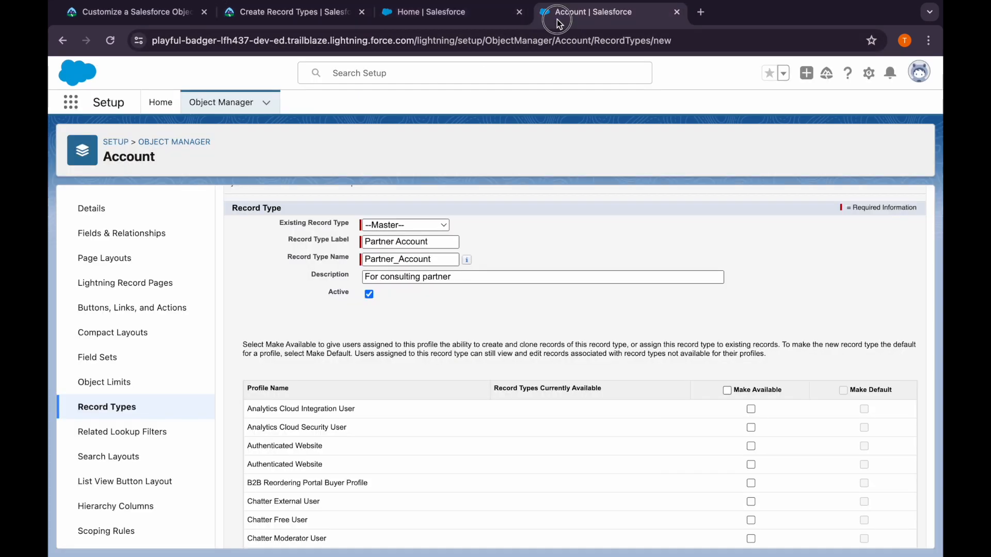
scroll(639, 416, down, 10)
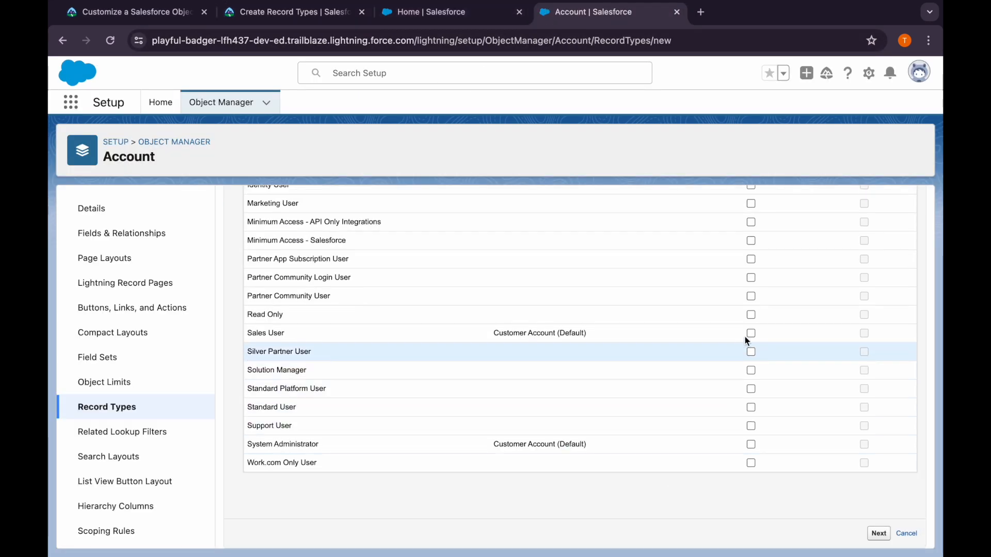
click(750, 279)
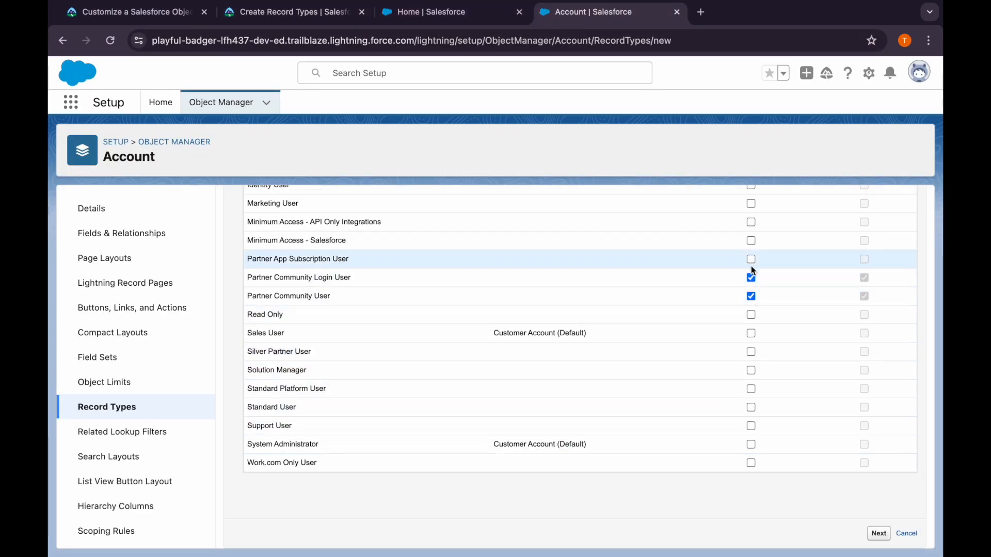
click(751, 260)
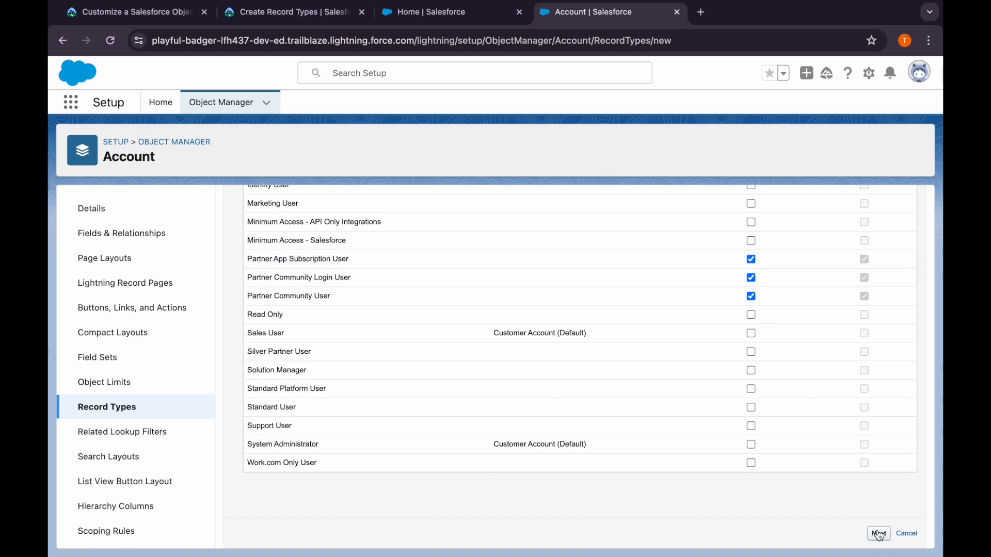
Following Trailhead's page layout instructions, apply Account Layout to all profiles for Partner Account and save the record type
click(284, 16)
mouse_move(296, 82)
scroll(339, 361, down, 3)
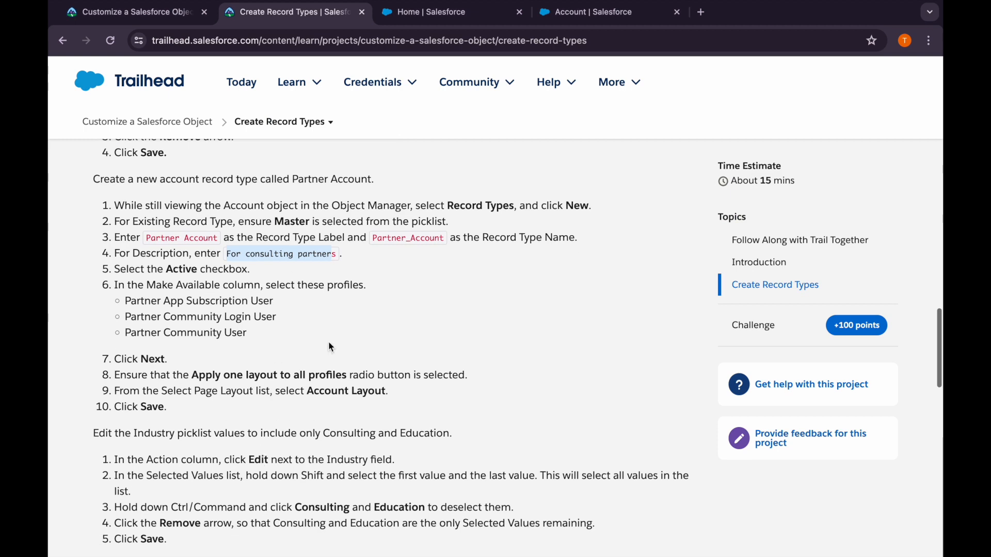
click(559, 13)
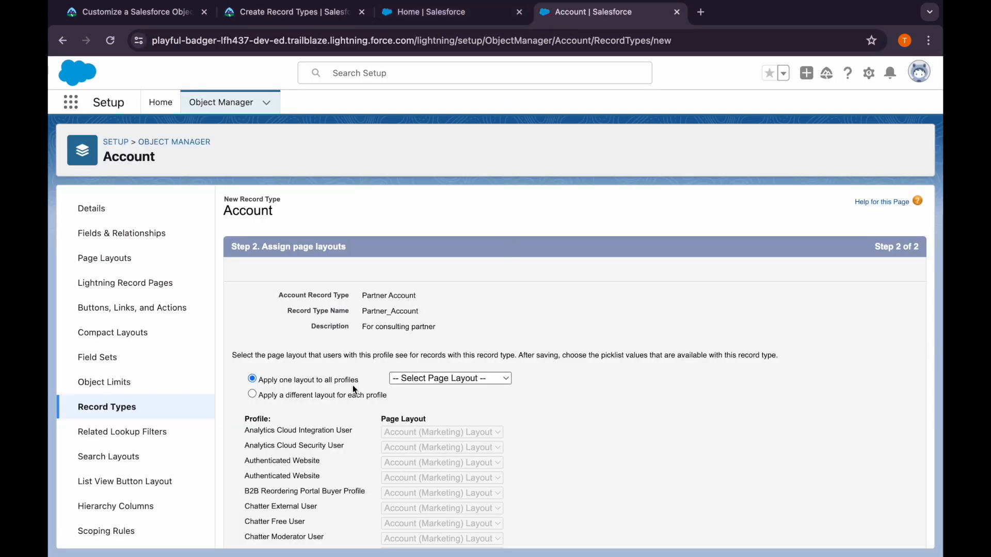
click(480, 373)
click(443, 437)
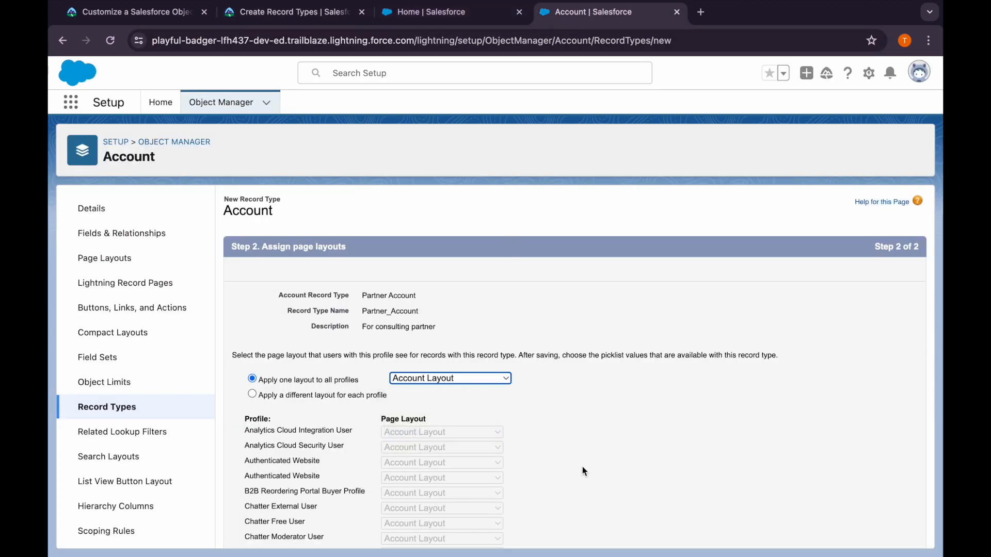
scroll(582, 466, down, 10)
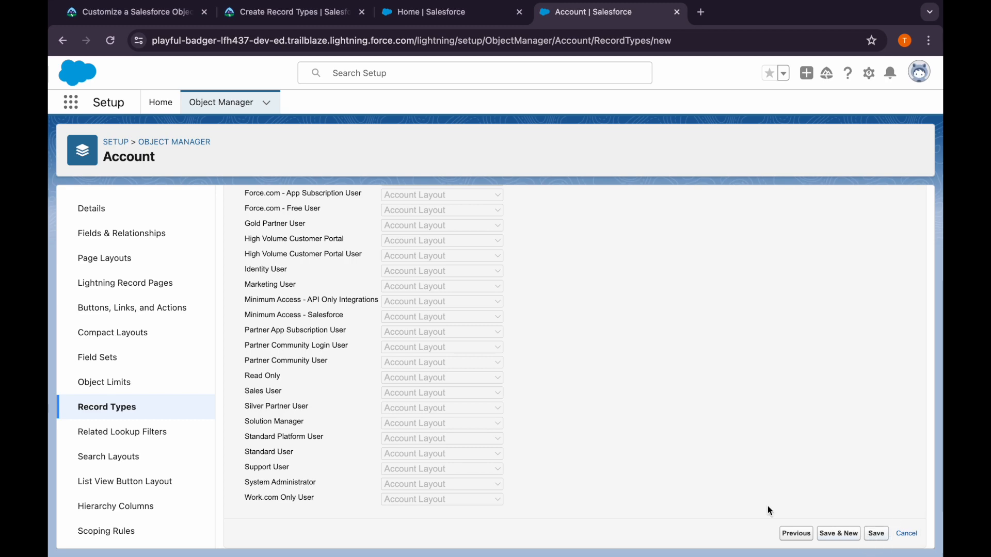
Edit Partner Account's Industry picklist as Trailhead instructs, leaving only Consulting and Education as selected values
click(269, 15)
scroll(299, 375, down, 3)
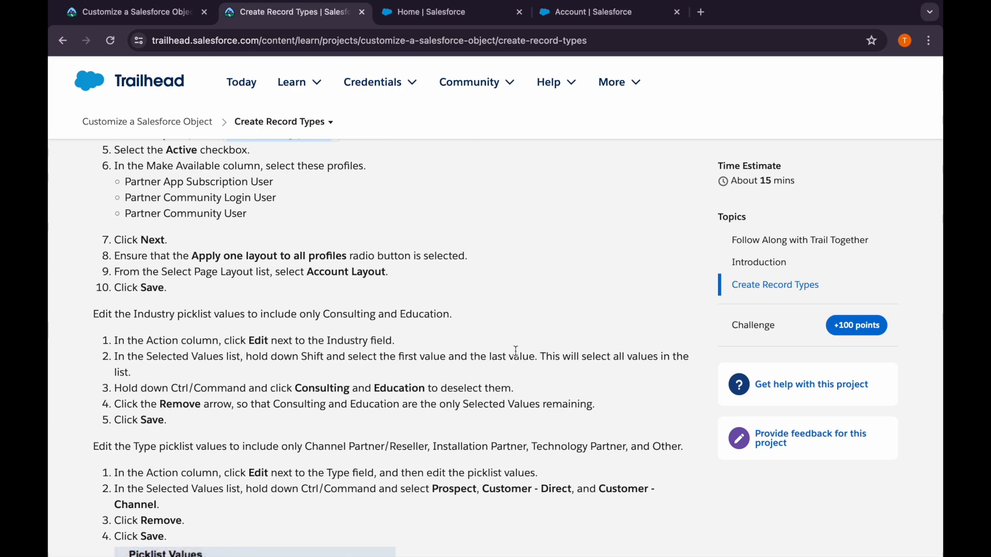
click(586, 13)
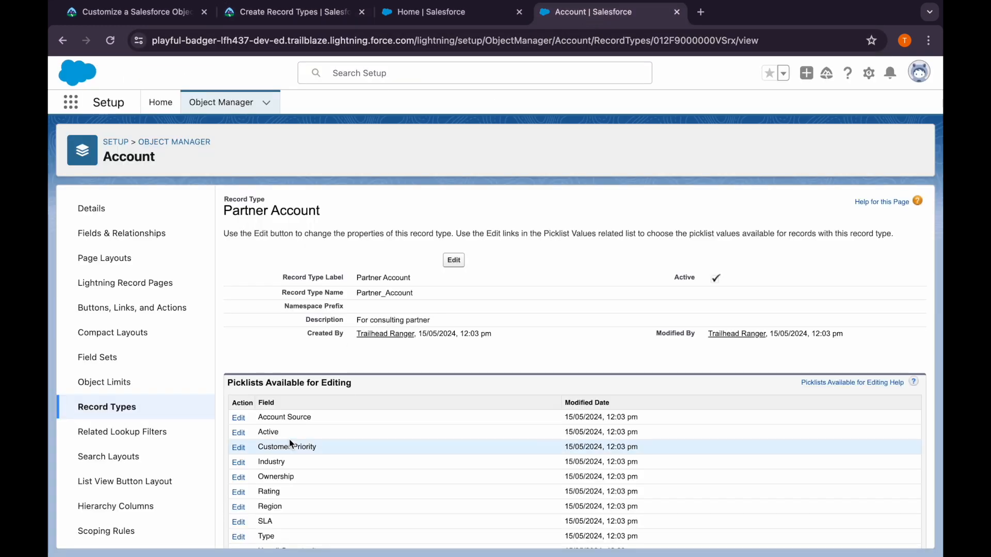
scroll(289, 439, down, 1)
click(239, 454)
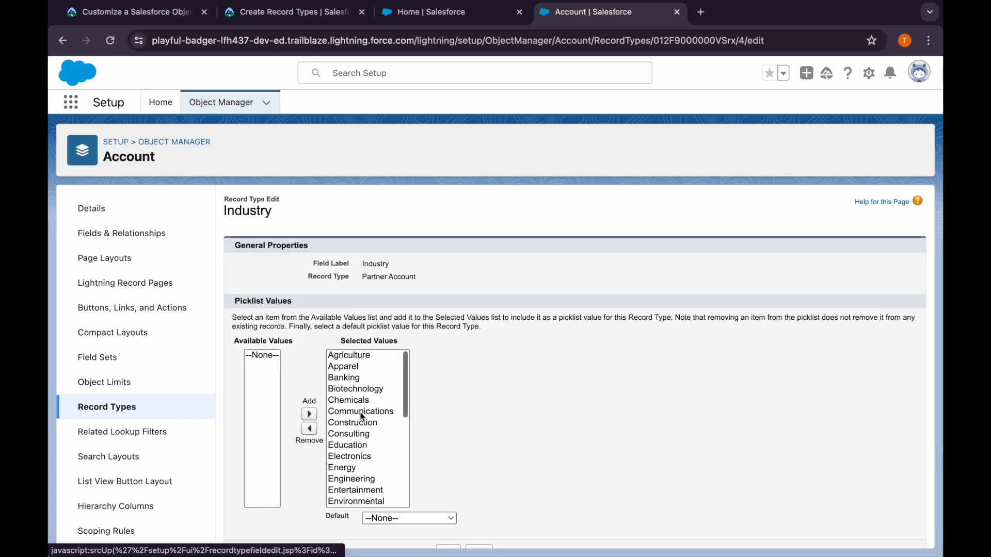
click(362, 412)
key(shift+End)
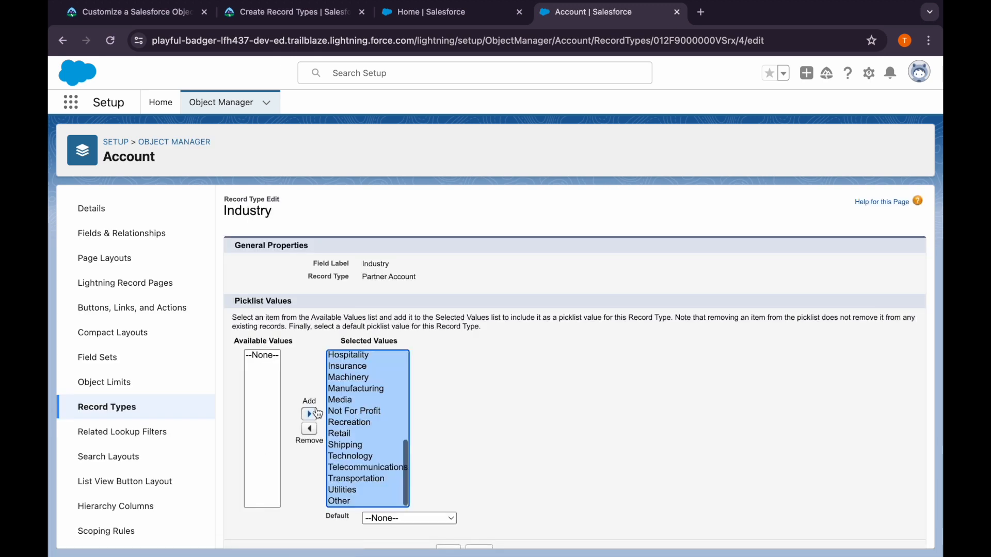
click(308, 429)
click(273, 434)
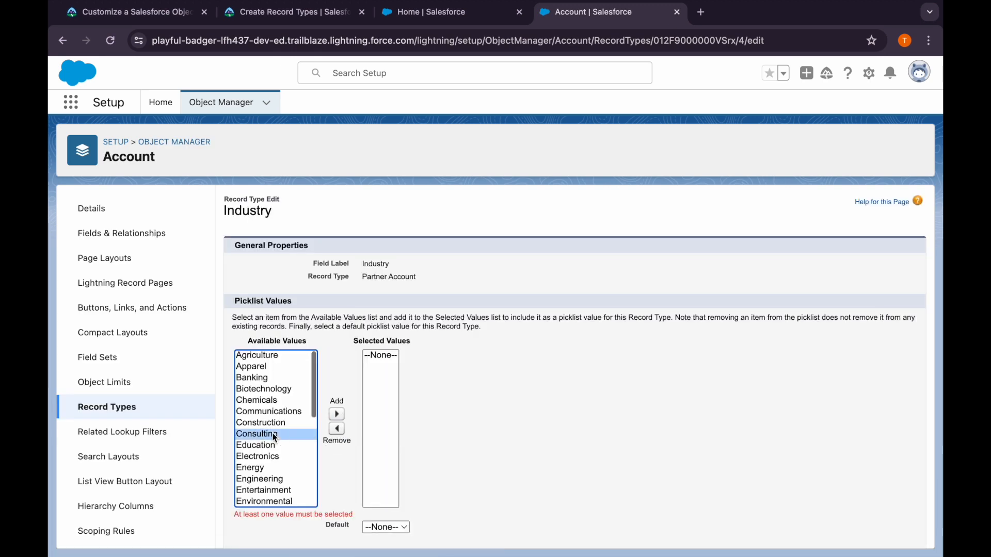
shift+click(273, 445)
click(336, 414)
click(324, 480)
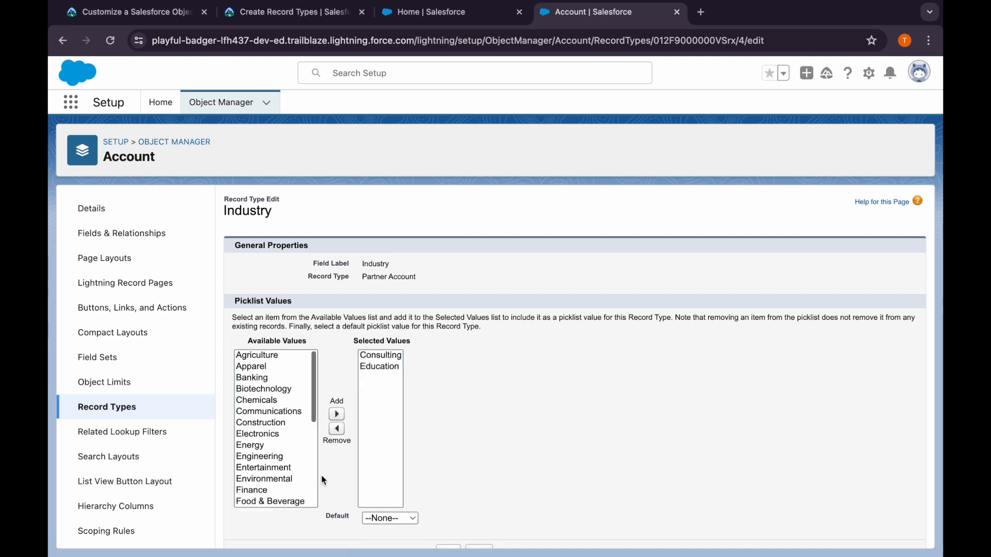
Compare the Industry selection with Trailhead's instructions and save the picklist for Partner Account
click(280, 14)
scroll(303, 342, down, 2)
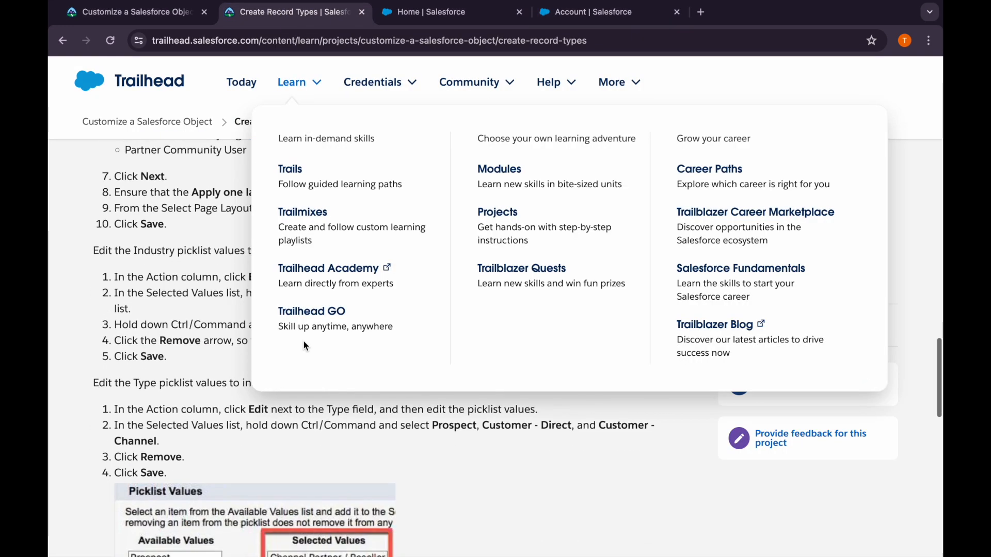
scroll(236, 385, down, 3)
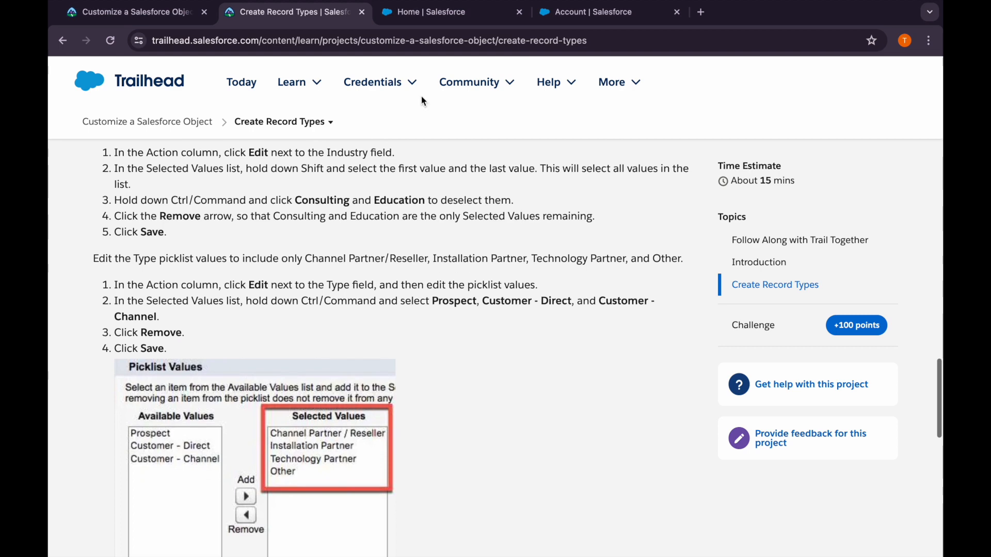
click(544, 15)
scroll(453, 522, down, 1)
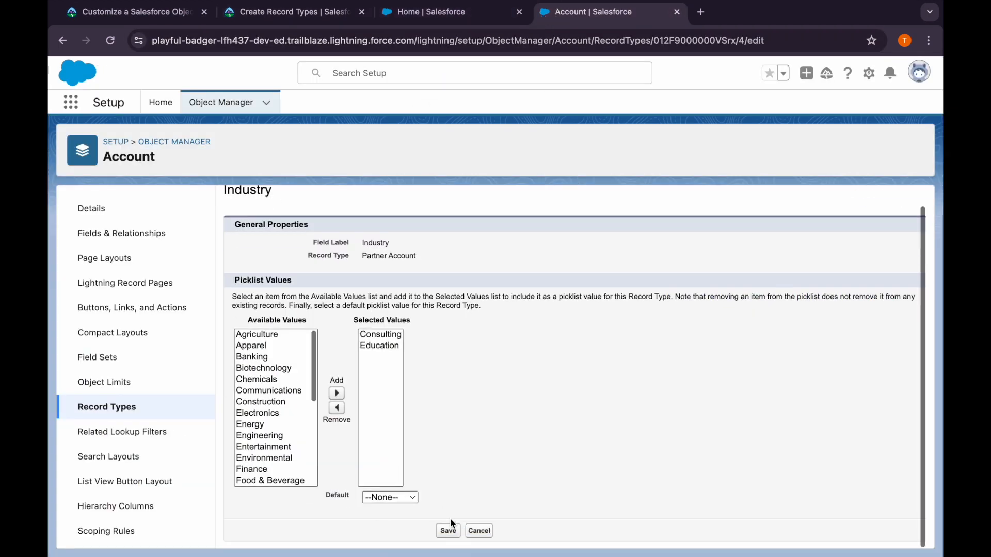
Following Trailhead, remove Prospect, Customer - Direct and Customer - Channel from the selected Type picklist values of Partner Account and save
click(289, 14)
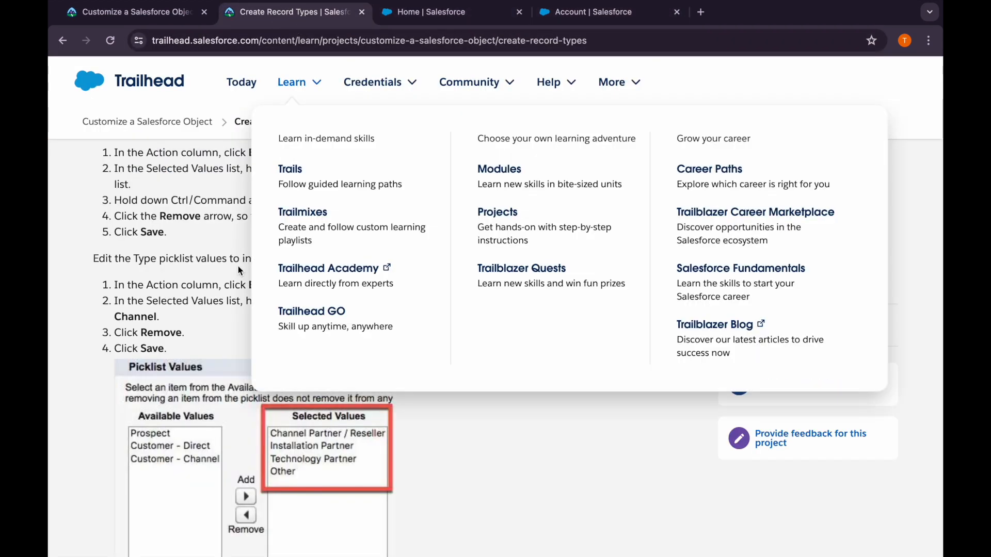
scroll(172, 307, down, 1)
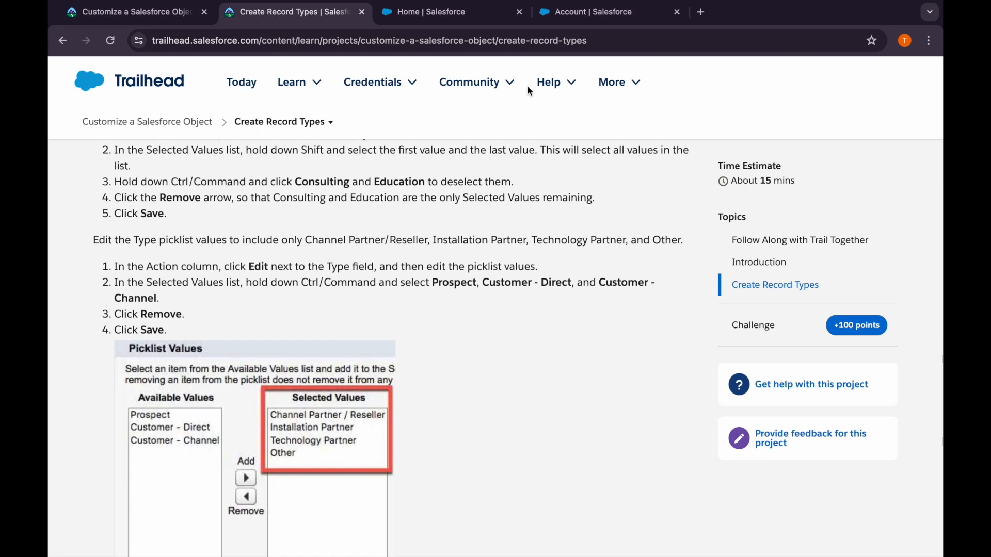
click(562, 12)
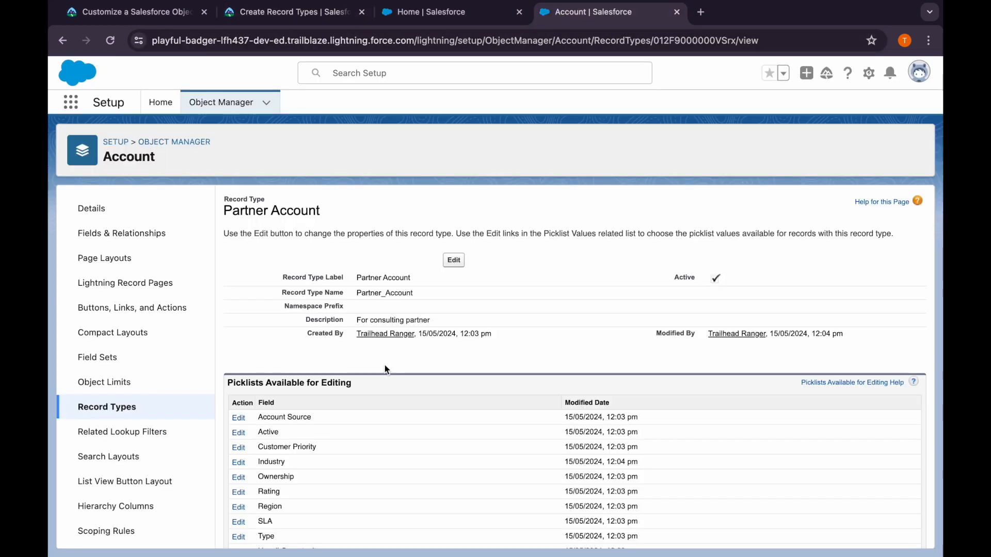
scroll(385, 364, down, 1)
click(238, 499)
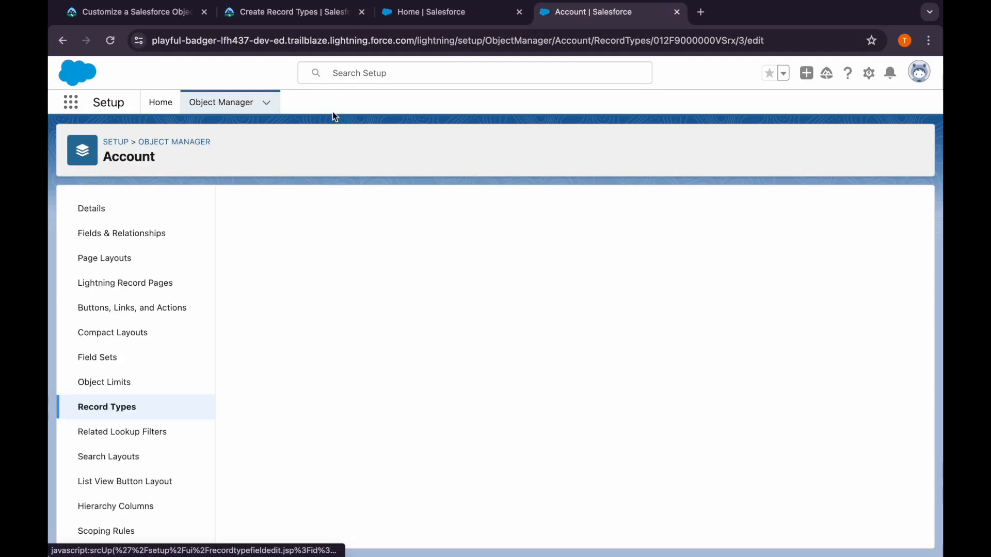
click(307, 17)
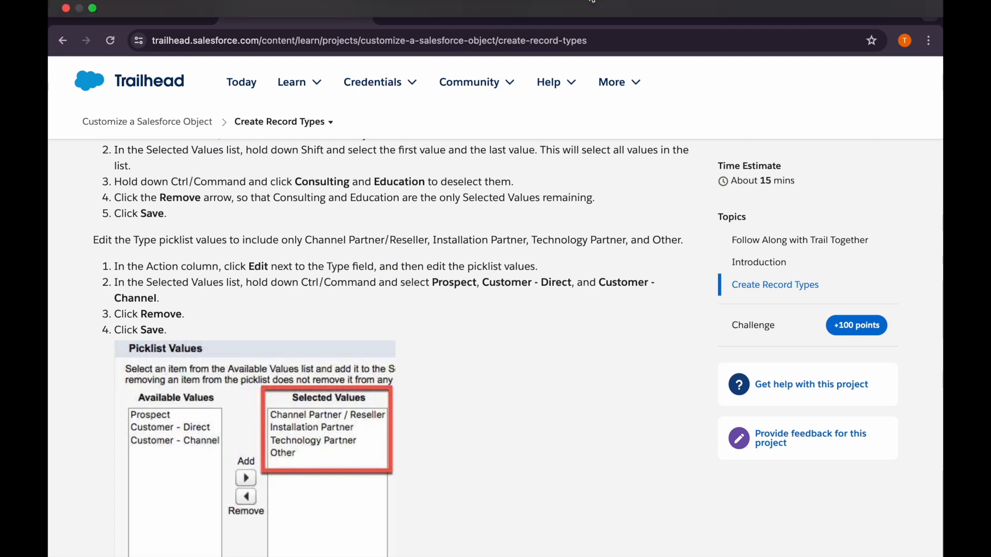
click(583, 16)
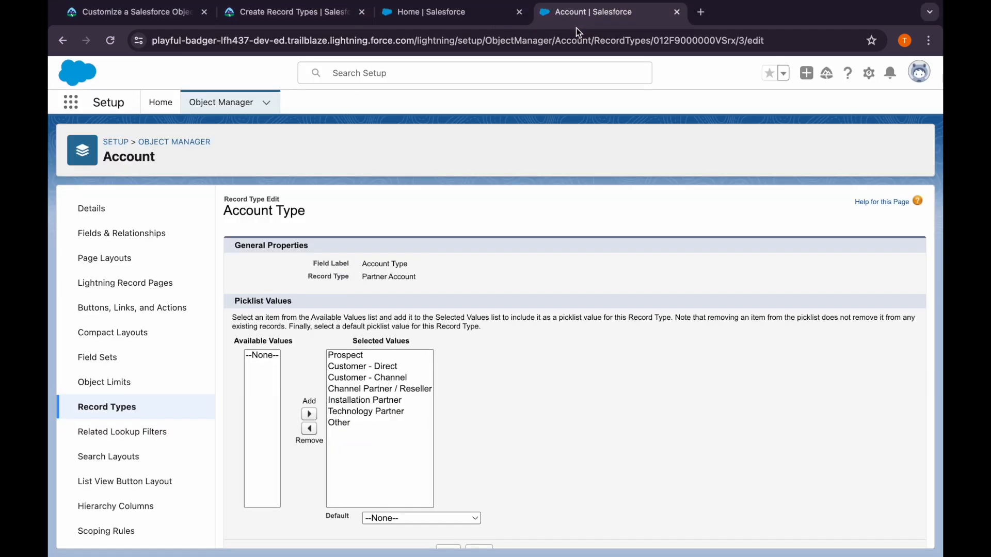
click(371, 355)
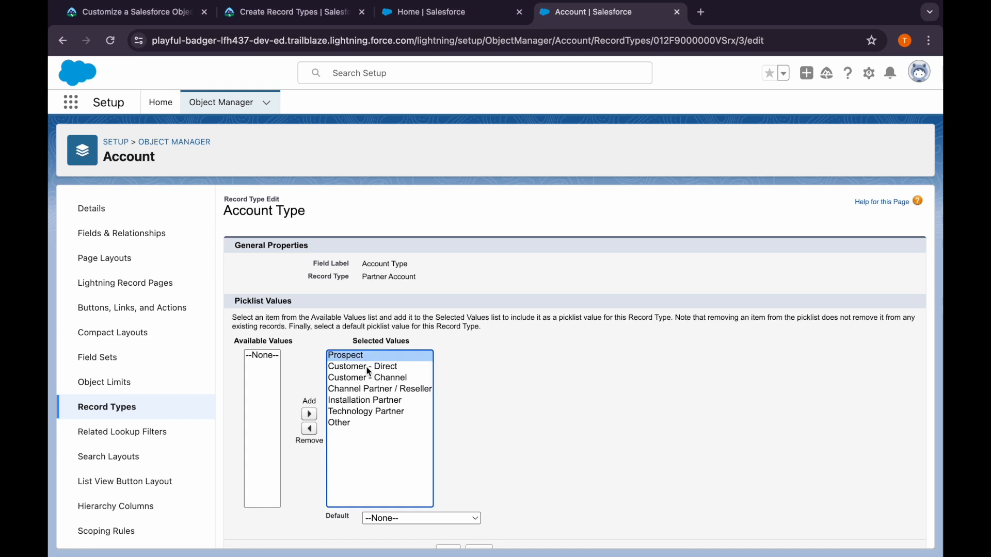
shift+click(364, 367)
shift+click(364, 377)
click(309, 430)
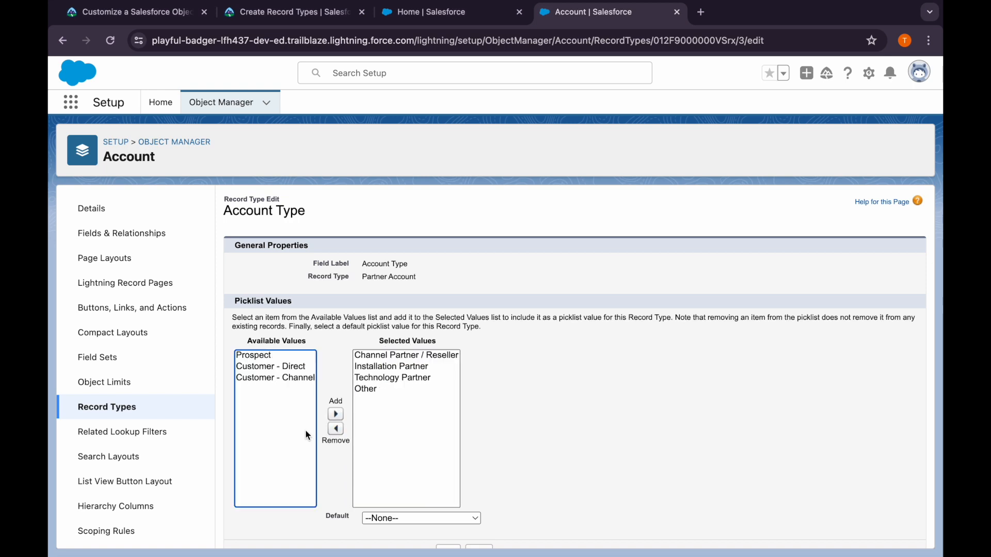
scroll(361, 465, down, 1)
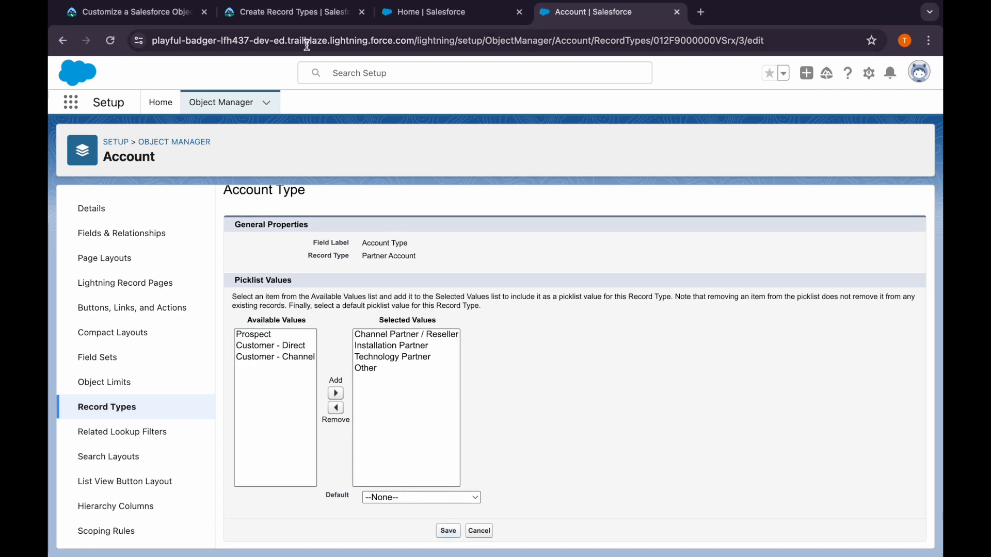
Return to Trailhead's Create Record Types page and verify the step to earn its 100 points
click(296, 15)
scroll(305, 416, down, 10)
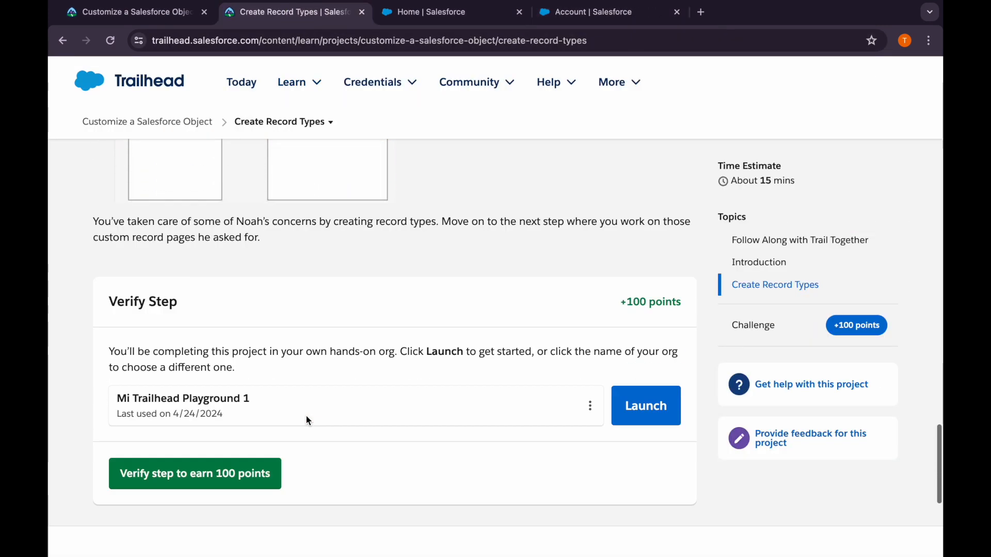
scroll(305, 420, down, 1)
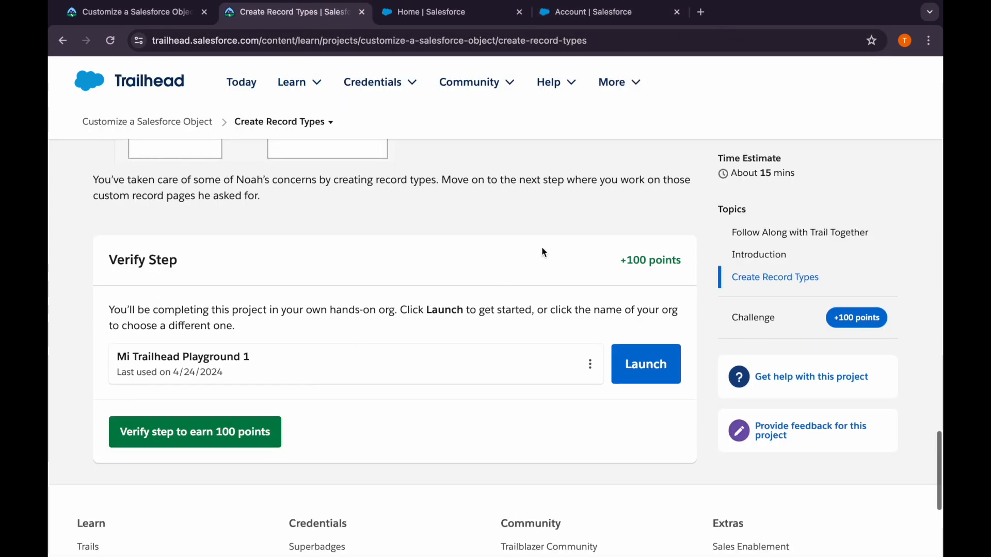
click(275, 445)
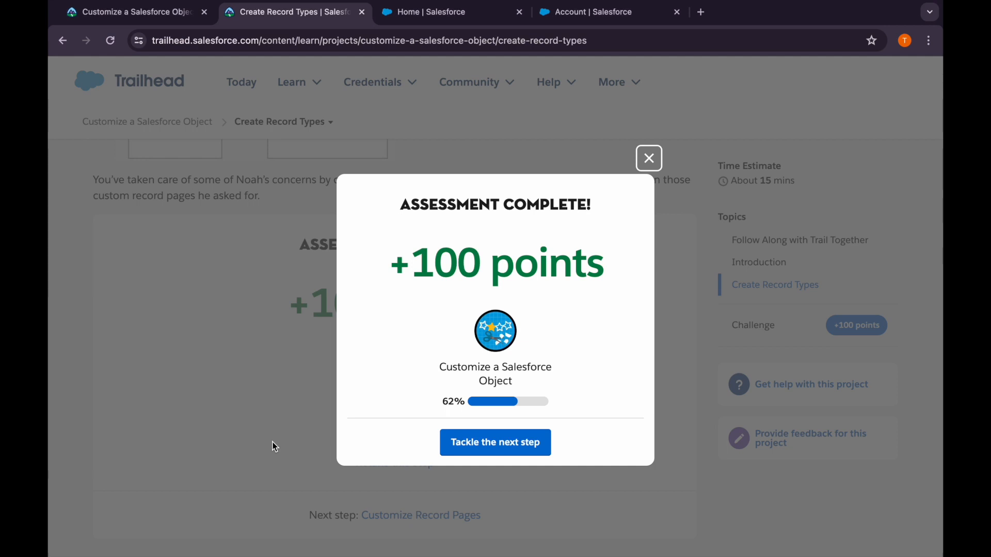
Open Trailhead's next step, Customize Record Pages, review the Adjust the Fields on the Page instructions, and switch to the Salesforce home page
click(488, 447)
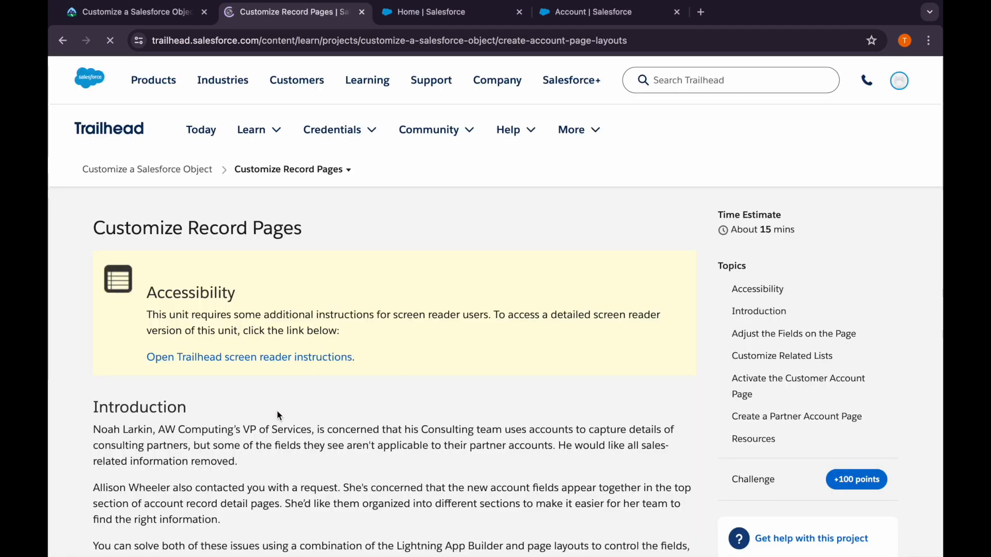
scroll(276, 410, down, 6)
scroll(277, 411, down, 1)
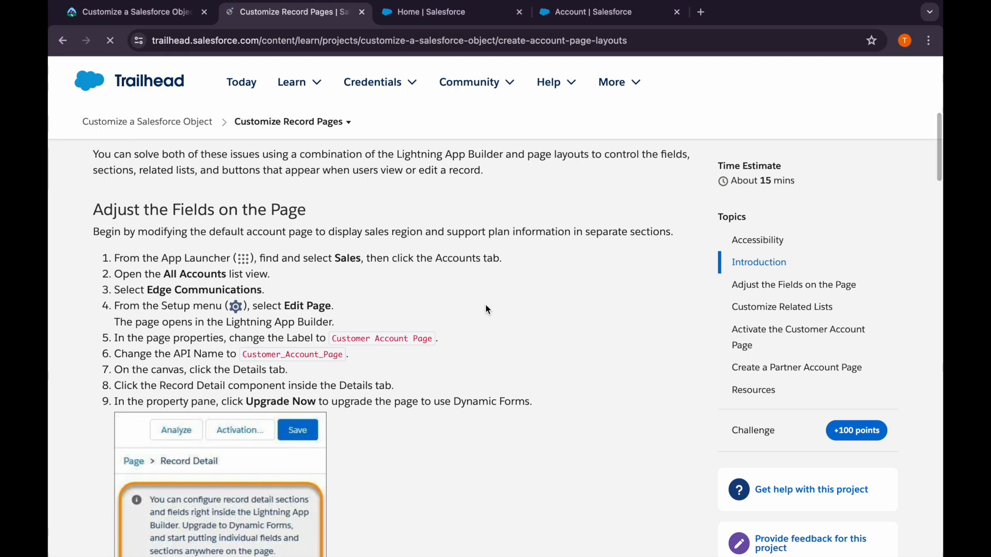
click(562, 14)
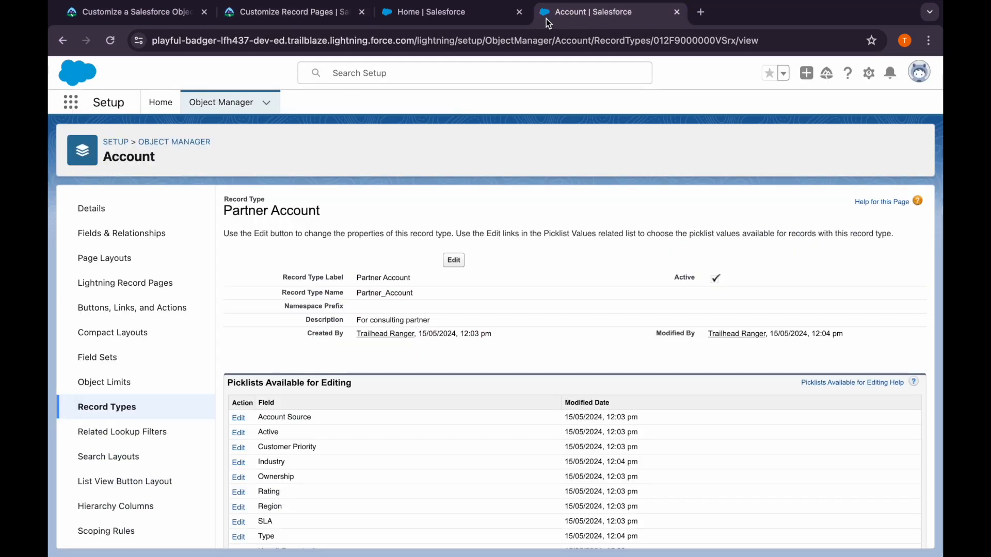
click(408, 15)
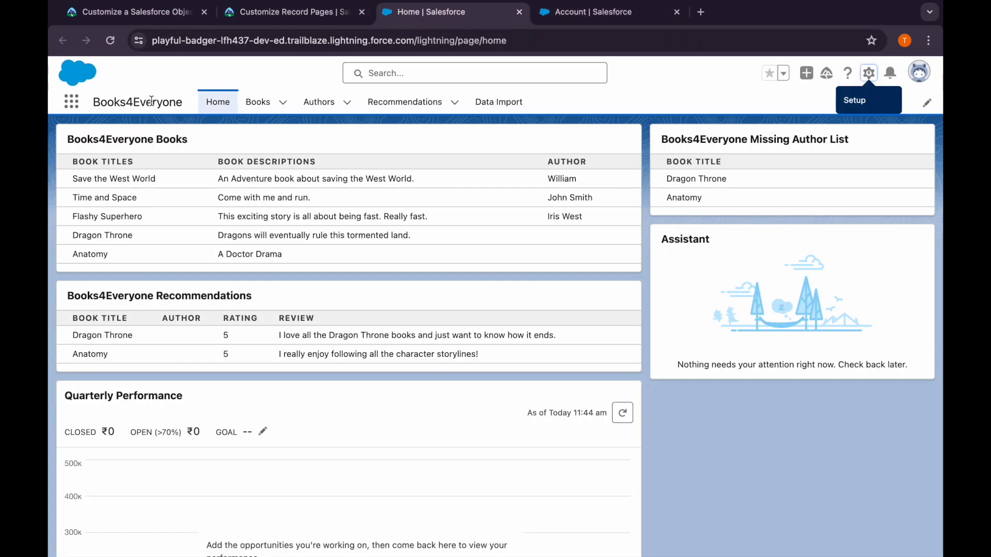
Find the Sales app among the available Salesforce apps and open it in place of Books4Everyone
click(76, 106)
text(sa)
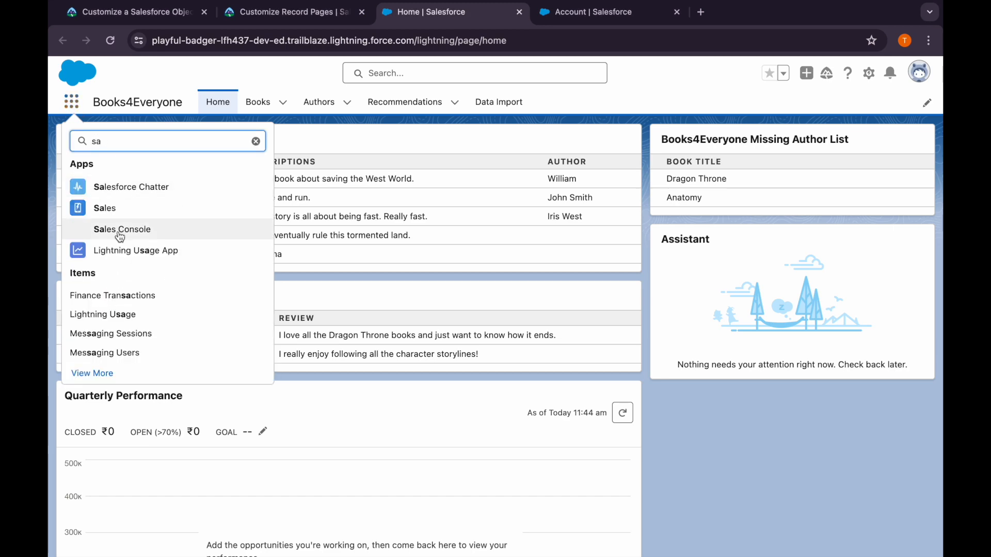
click(98, 208)
In Trailhead, review the account and page editing instructions and copy the label Customer Account Page
click(285, 14)
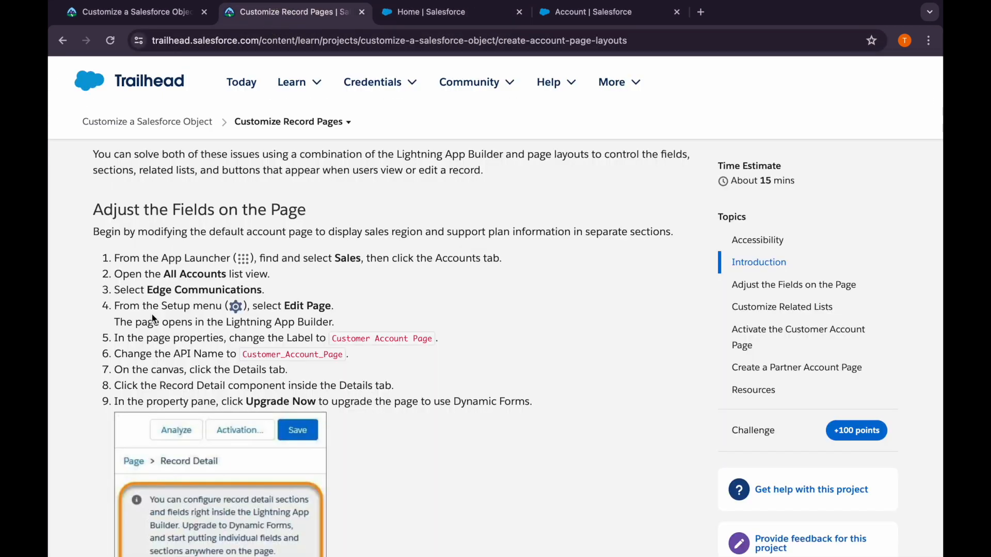
drag(146, 289, 289, 290)
drag(333, 341, 430, 338)
key(super+c)
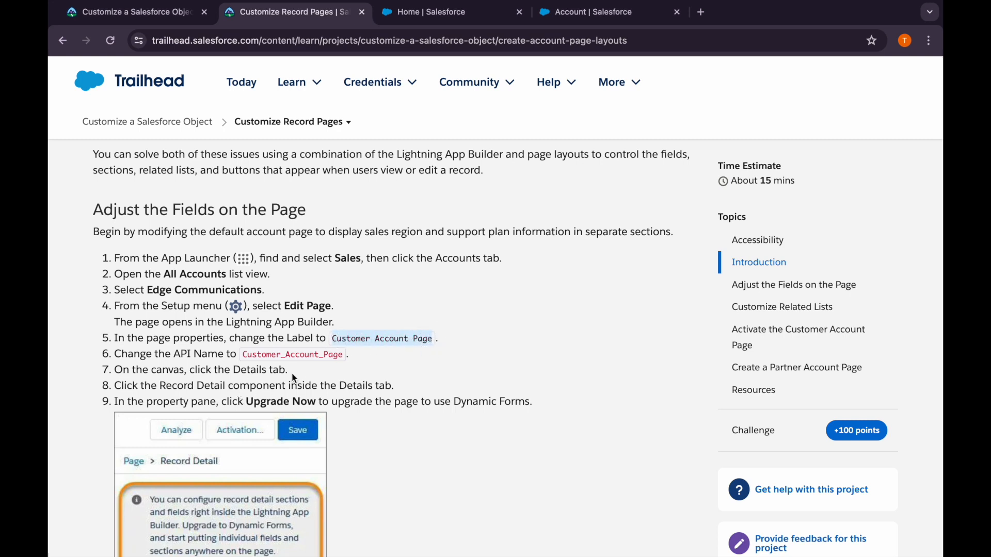
Return to the Sales app and open the Edge Communications record from the All Accounts list view
click(573, 13)
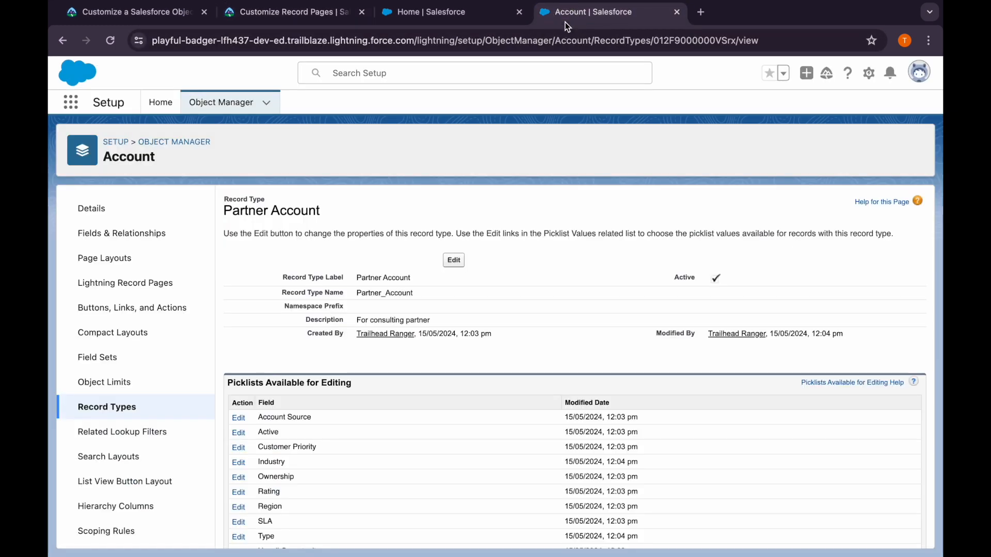
click(413, 13)
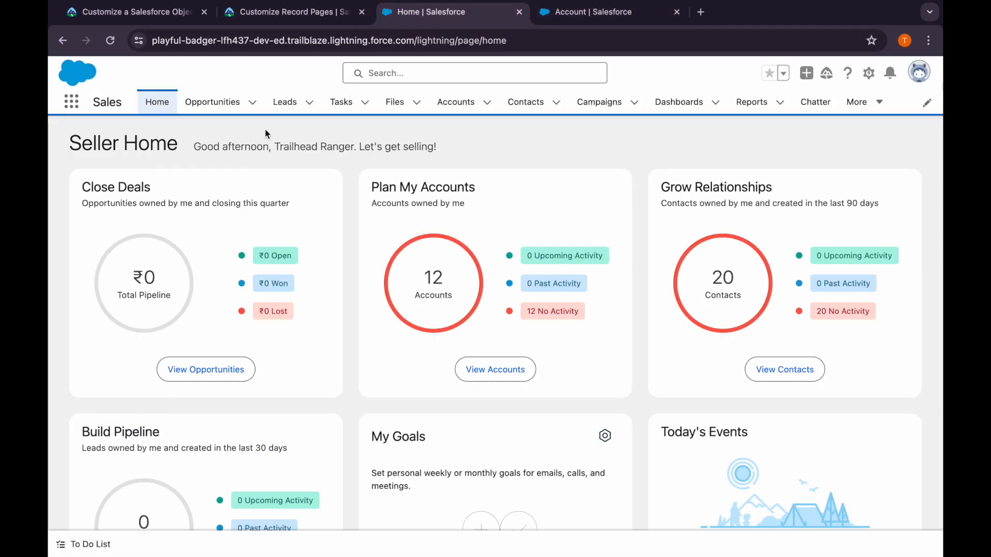
click(452, 102)
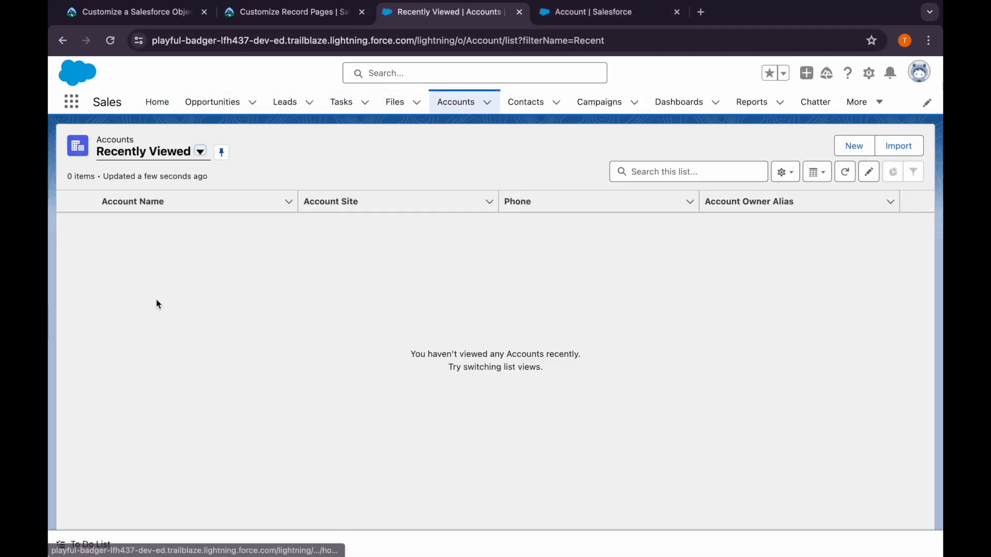
click(151, 158)
click(140, 202)
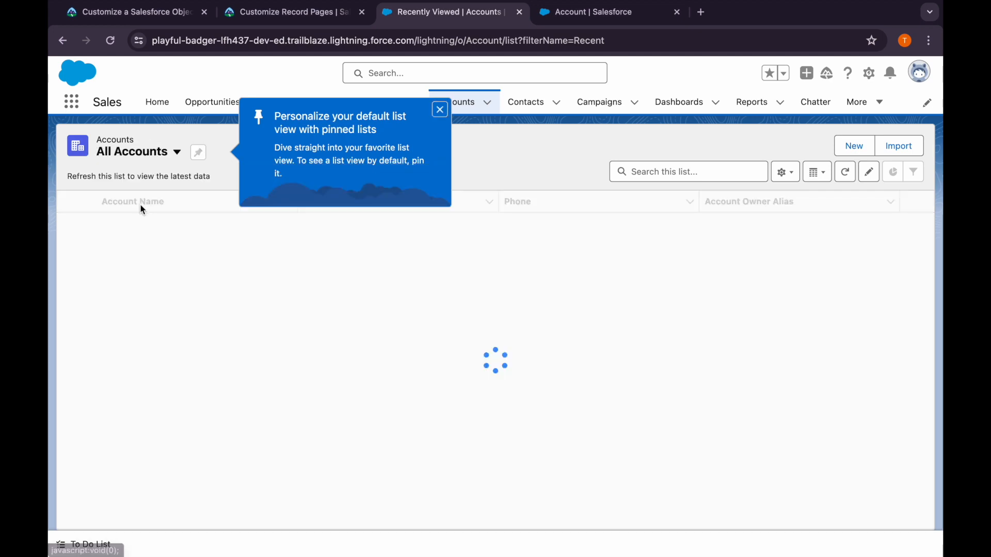
click(199, 261)
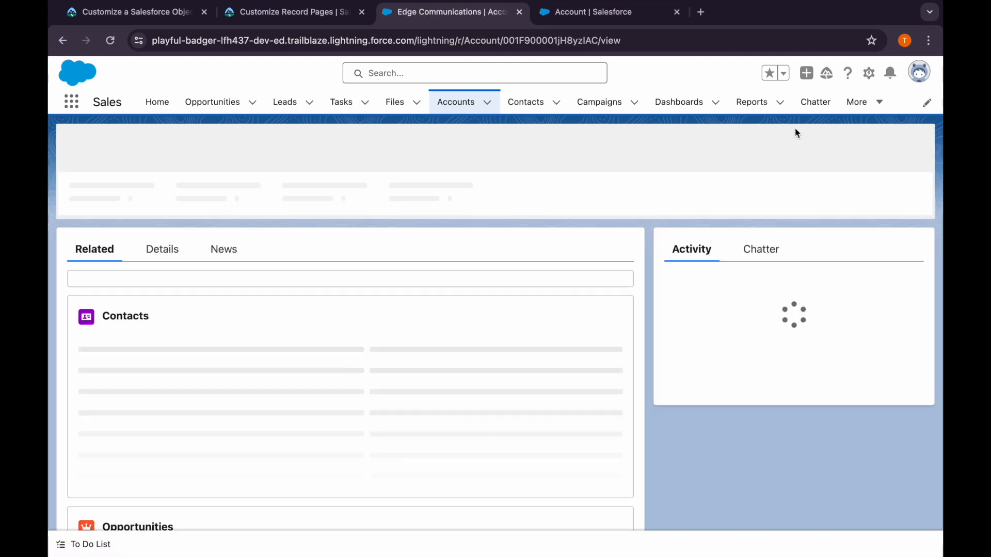
Open the Edge Communications record page for editing in the Lightning App Builder and close the Important Changes window
click(869, 73)
click(822, 233)
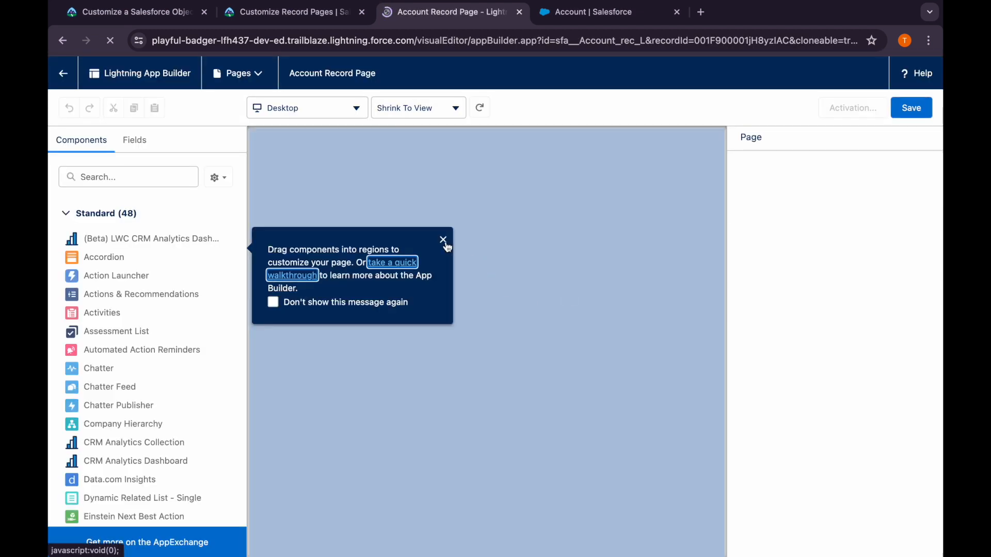
click(443, 240)
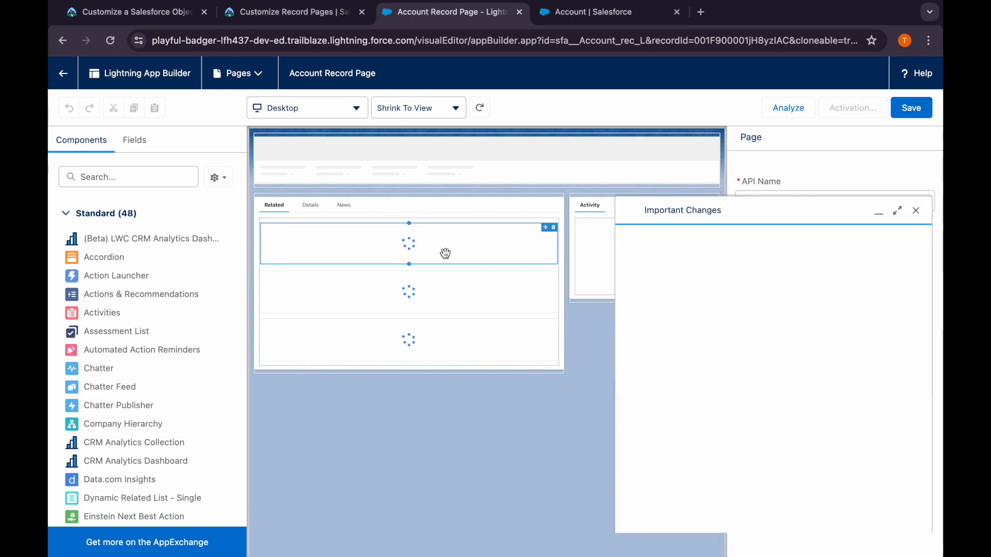
click(916, 255)
Set the page's Label to Customer Account Page and its API Name to Customer_Account_Page
click(841, 191)
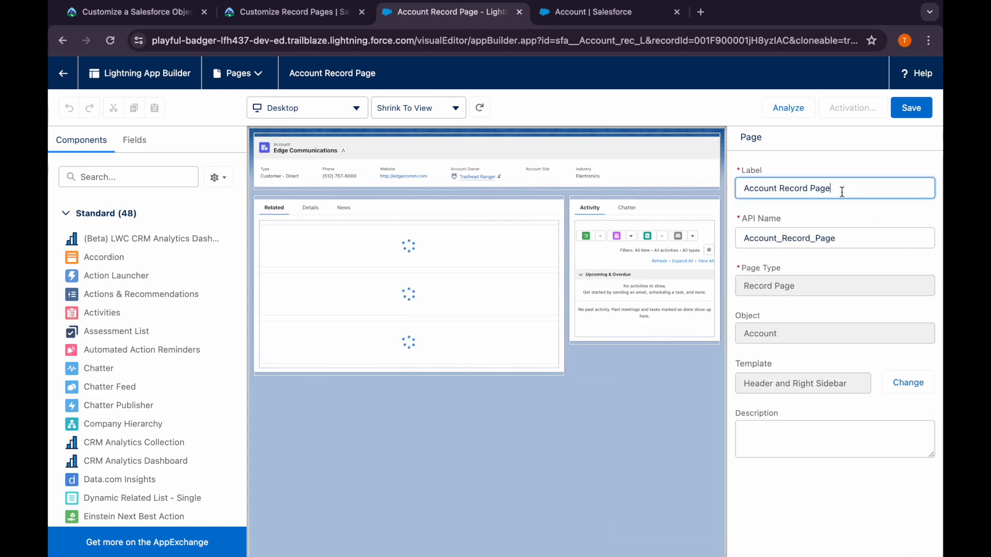
key(super+a)
key(super+v)
click(853, 241)
key(super+a)
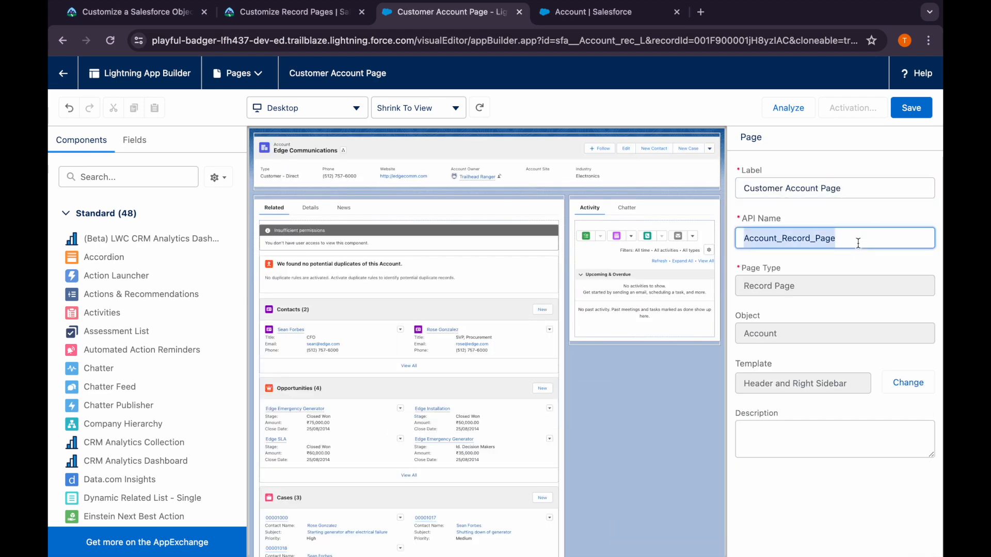
key(super+v)
click(786, 237)
key(BackSpace)
text(_)
click(823, 237)
key(BackSpace)
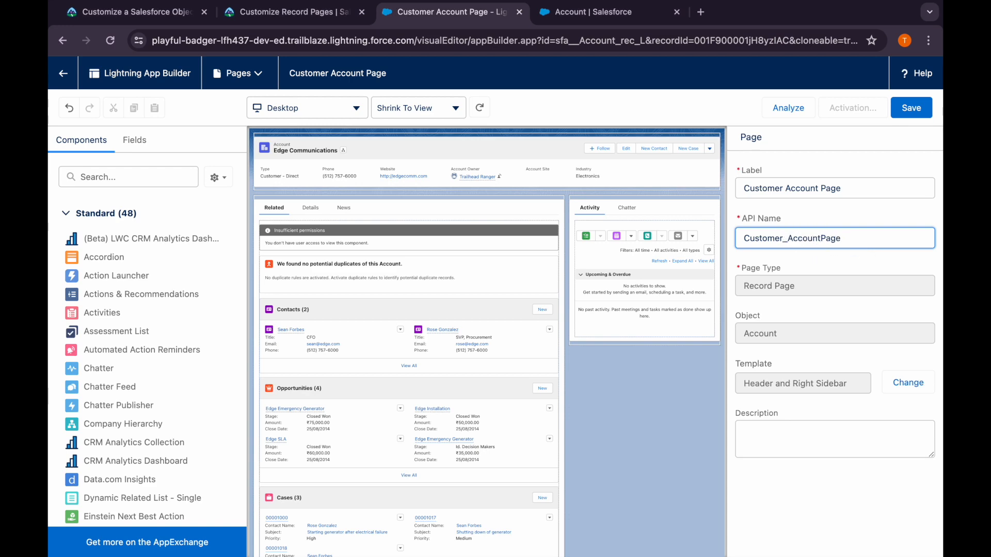
Read Trailhead's instructions for upgrading the Record Detail component to Dynamic Forms and return to the Lightning App Builder
click(299, 15)
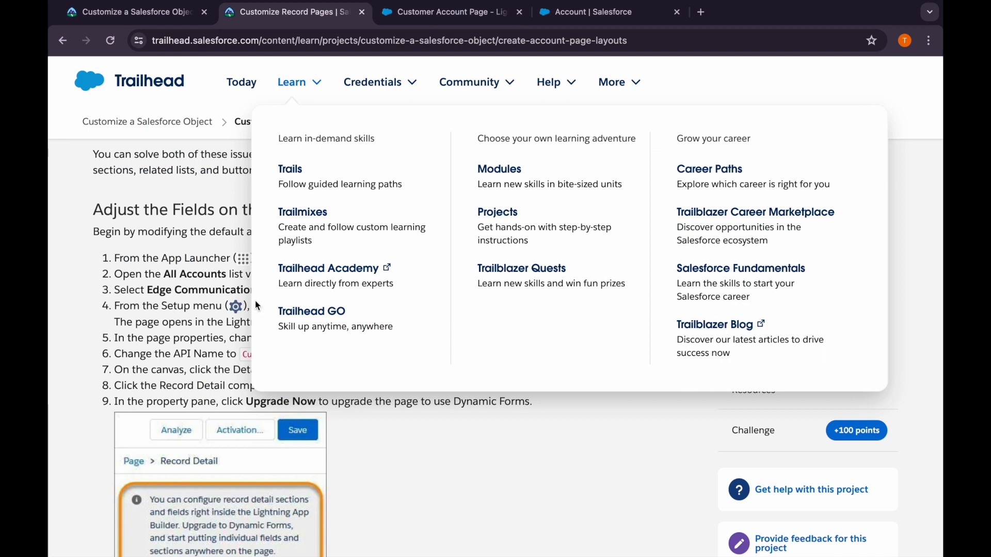
scroll(218, 350, down, 1)
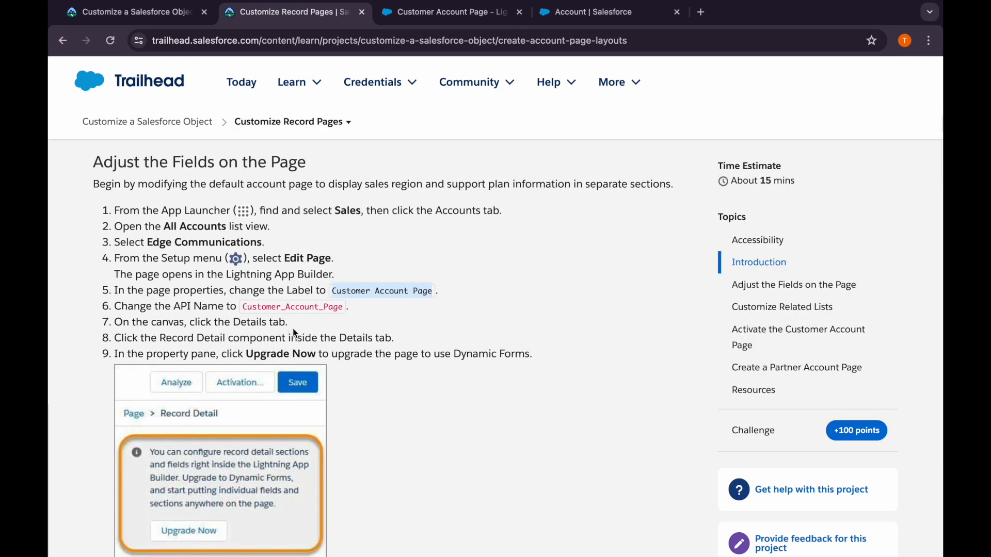
scroll(295, 333, down, 2)
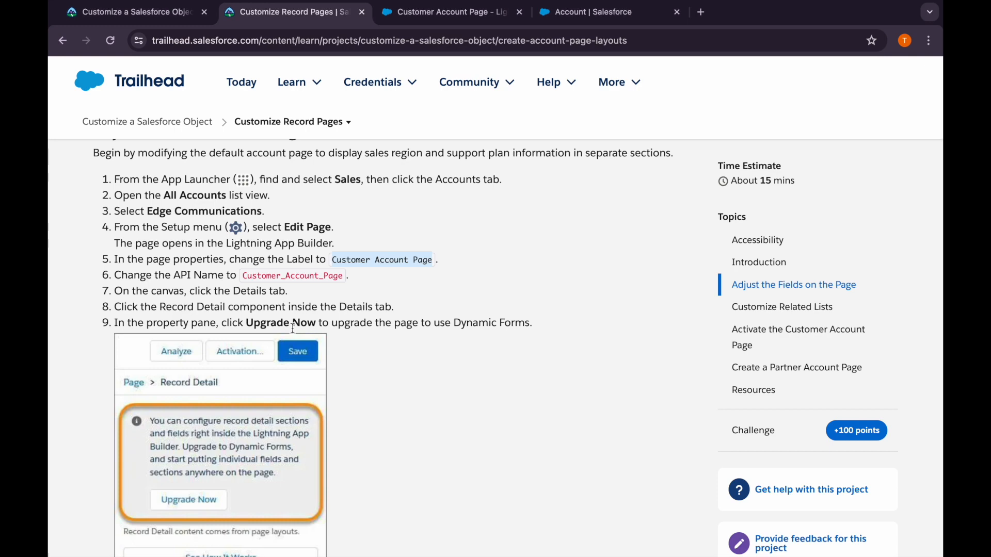
click(592, 15)
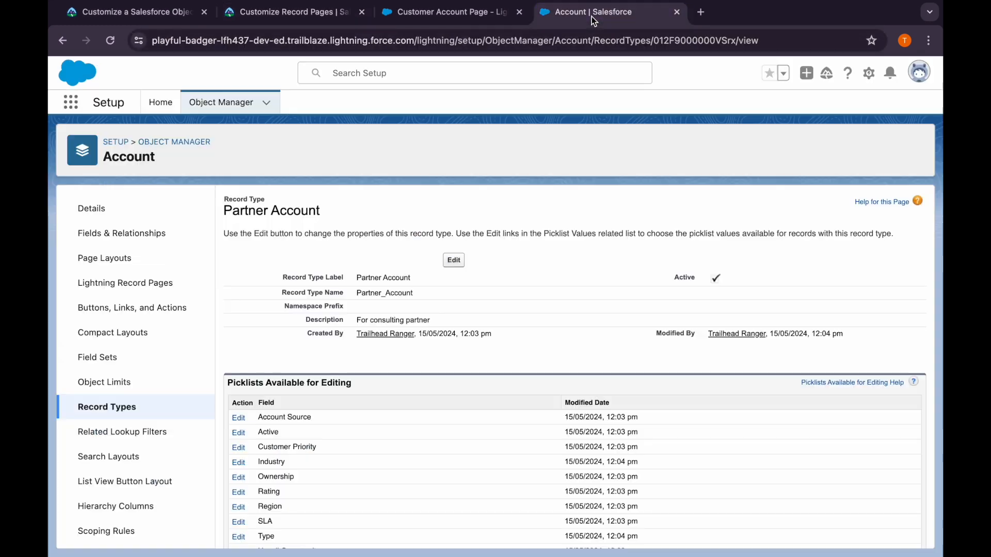
click(415, 13)
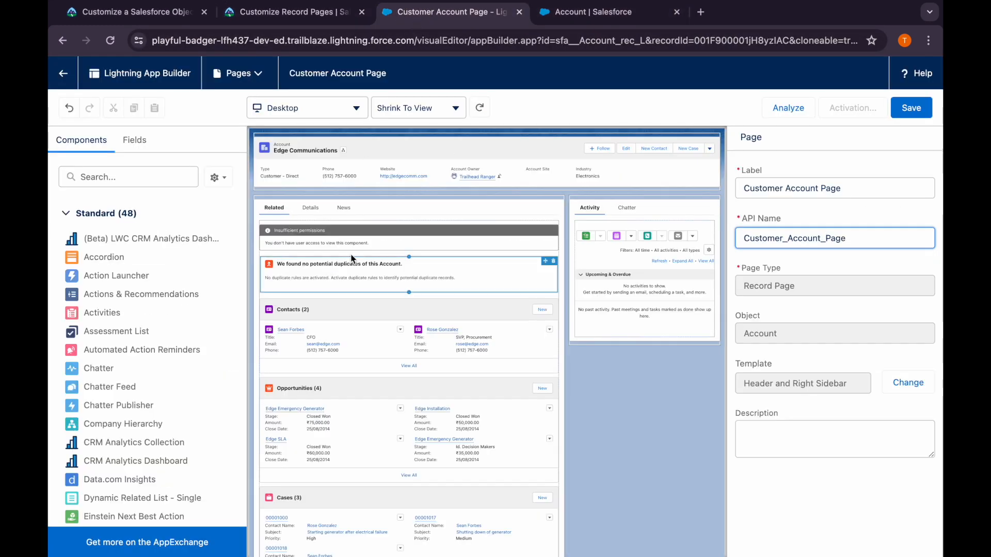
Select the Record Detail component inside the canvas's Details tab and start its Dynamic Forms upgrade, continuing to the source layout choice
click(310, 207)
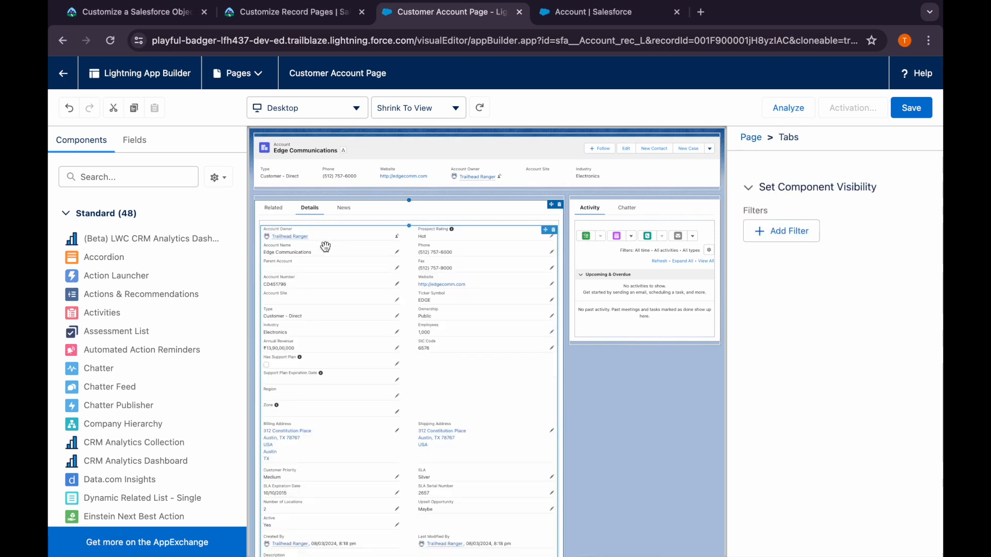
click(325, 246)
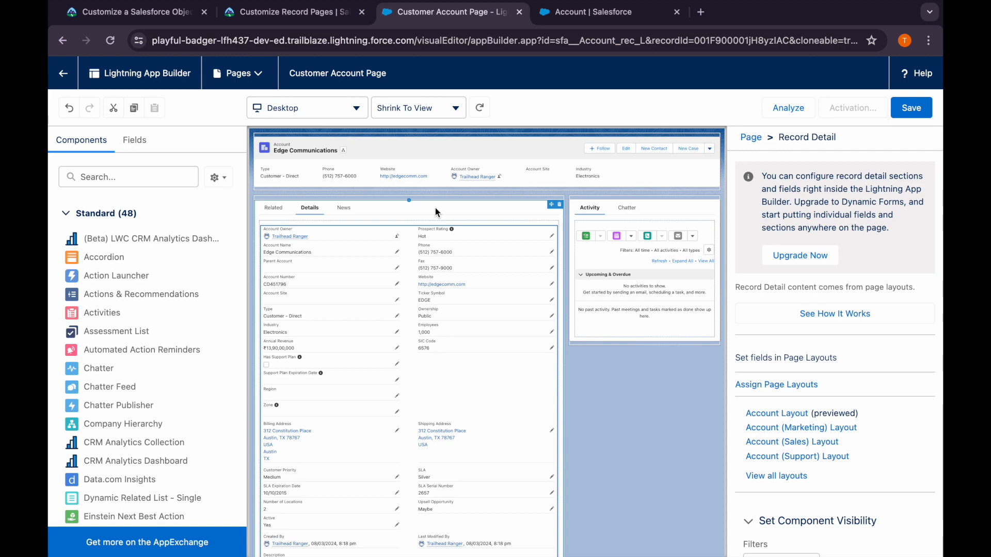
click(819, 261)
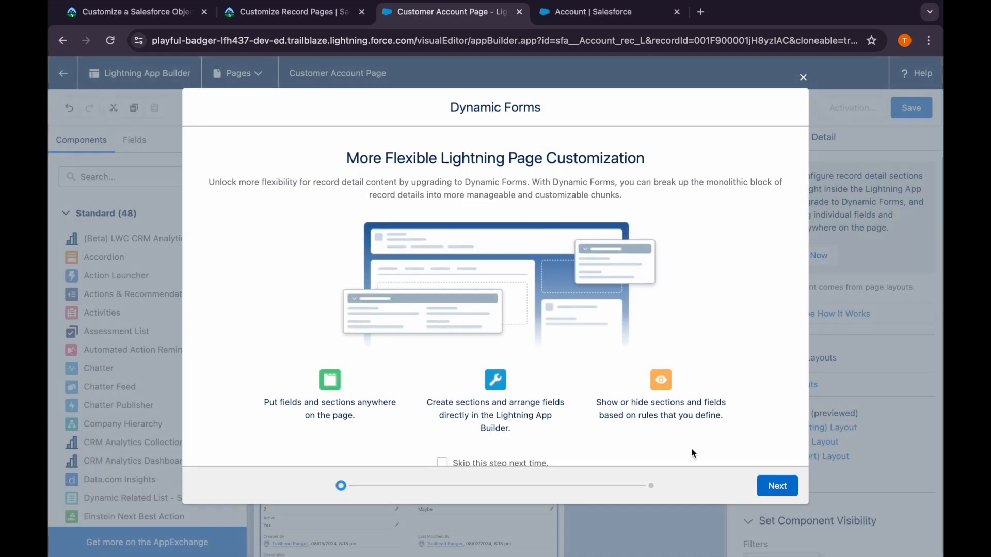
click(770, 486)
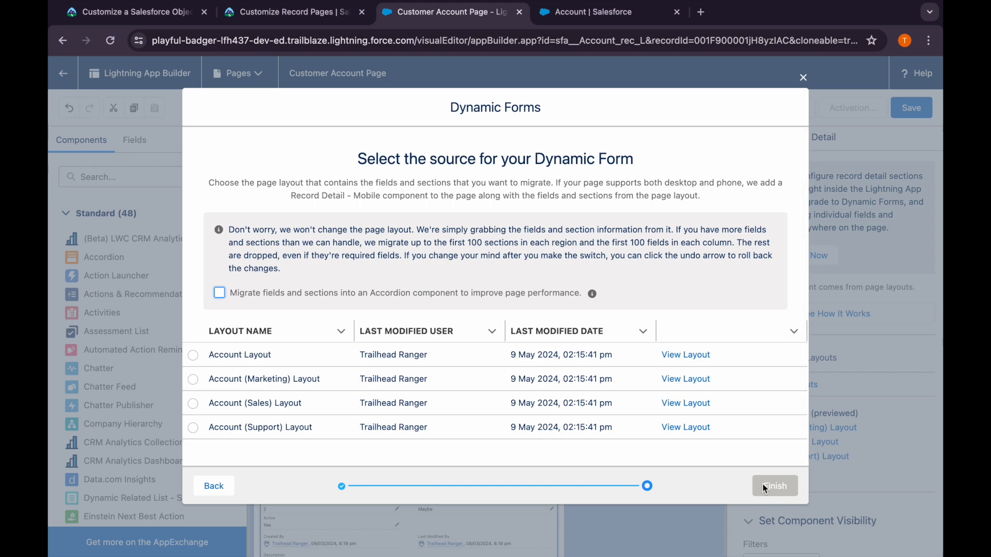
Check Trailhead for the source layout and finish the Dynamic Forms upgrade using Account Layout
click(311, 15)
scroll(327, 361, down, 3)
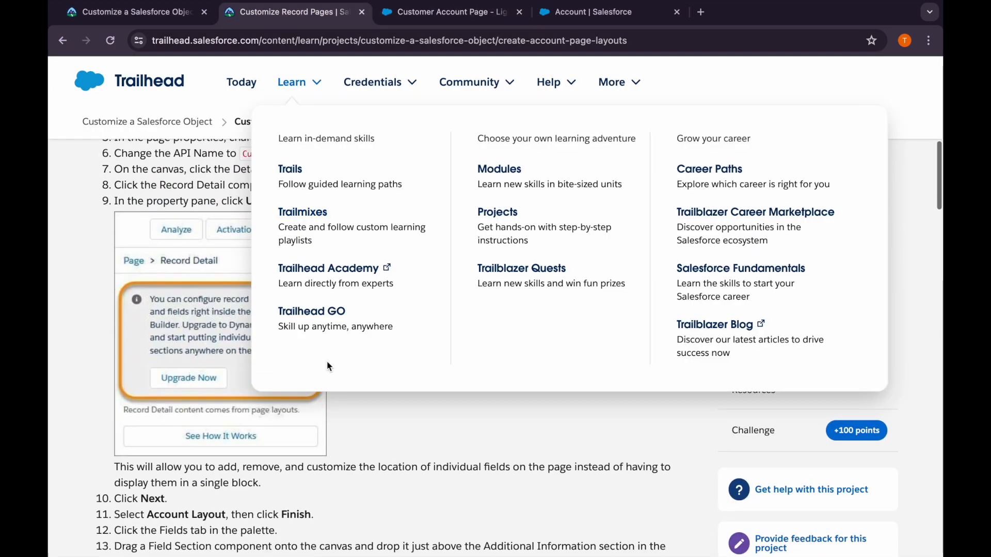
scroll(345, 455, down, 3)
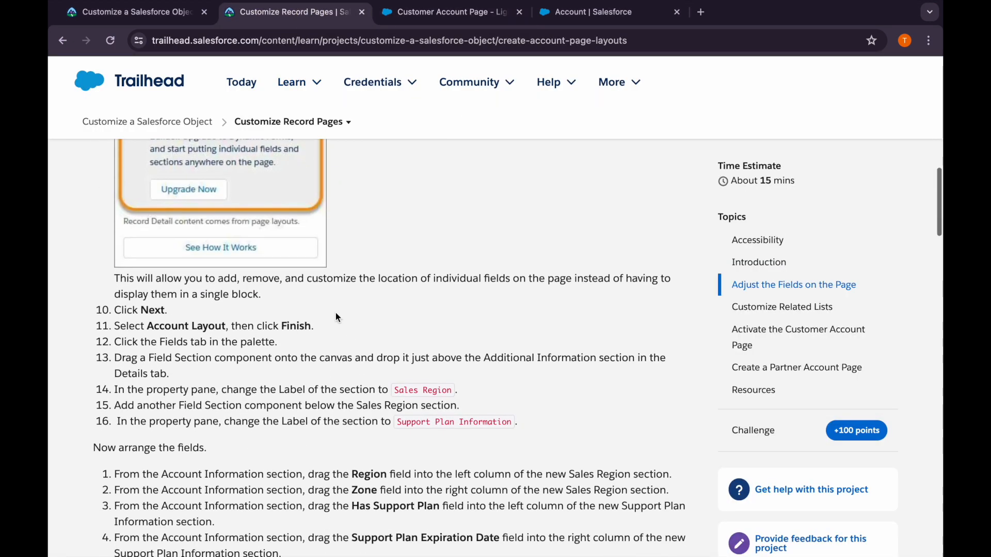
mouse_move(485, 103)
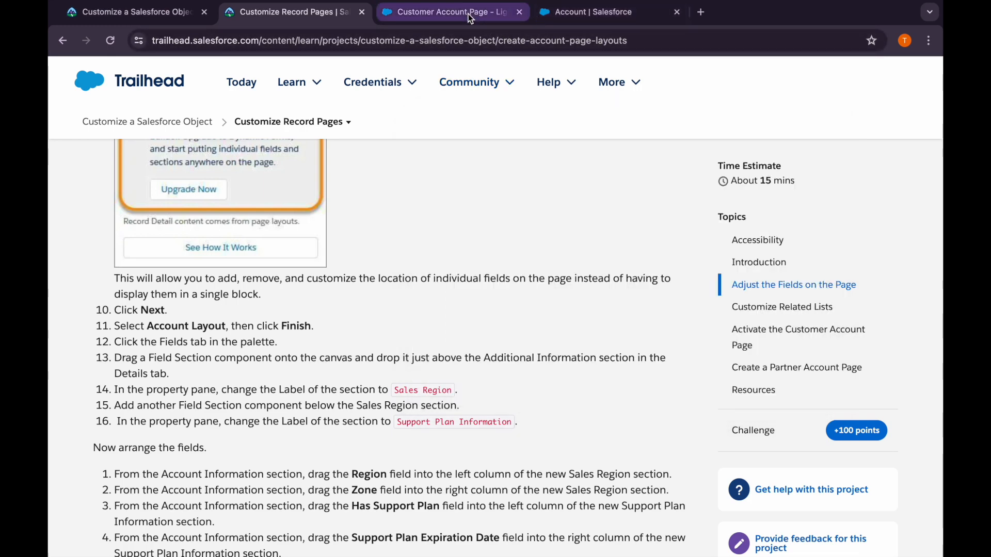
click(471, 16)
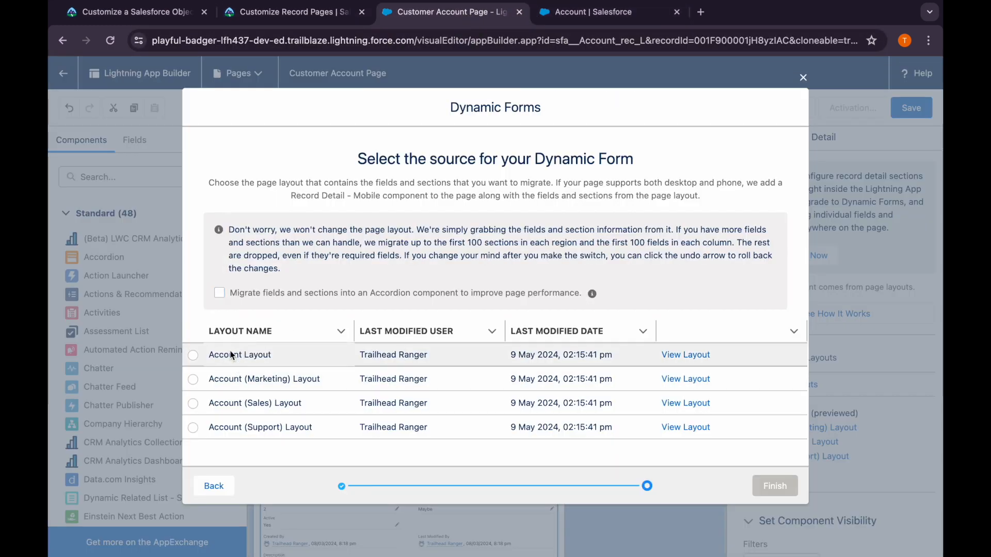
click(193, 355)
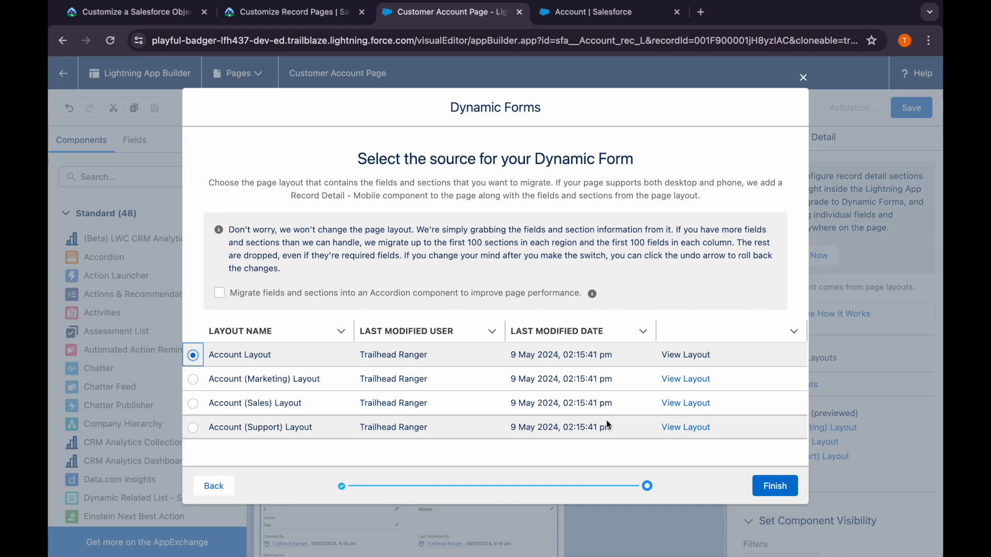
click(775, 487)
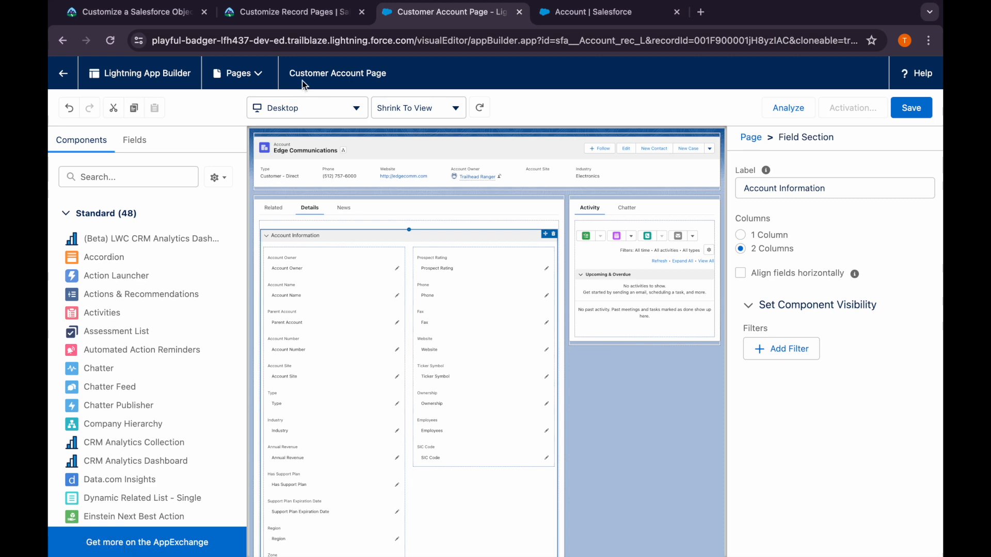
Review Trailhead's instructions for adding the Sales Region and Support Plan Information field sections and return to the page builder
click(271, 15)
scroll(296, 341, down, 2)
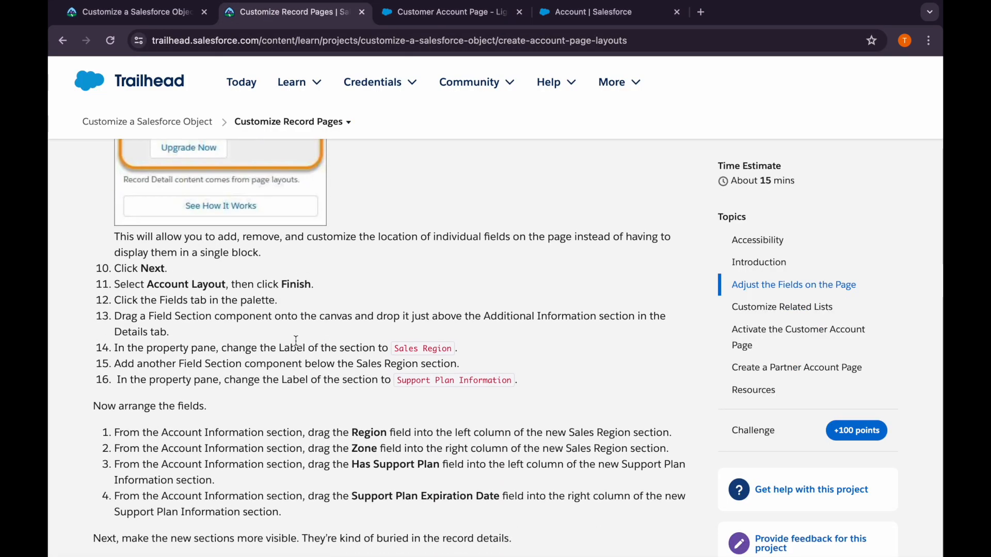
click(480, 22)
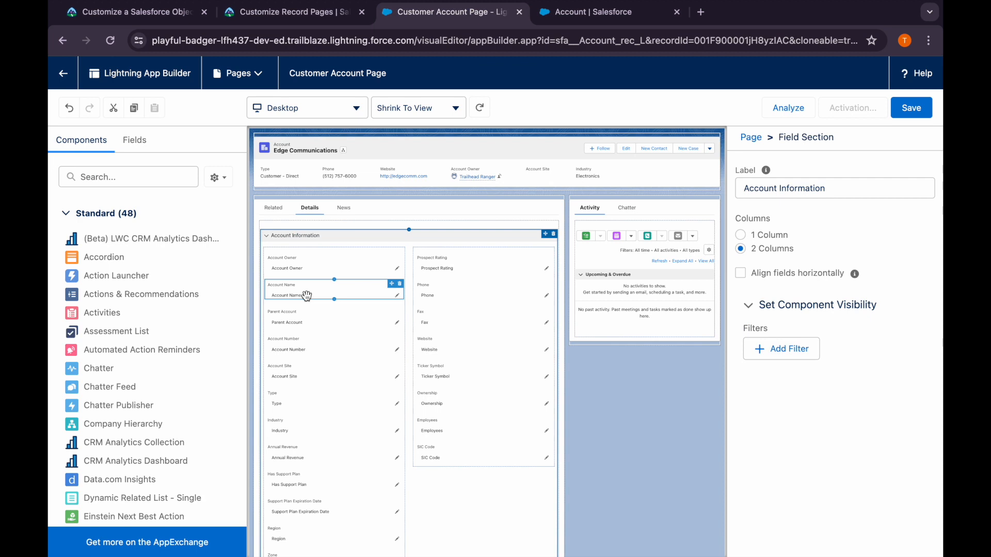
Add a Field Section component to the Details tab between the Address Information and Additional Information sections
scroll(292, 386, down, 3)
scroll(292, 386, down, 2)
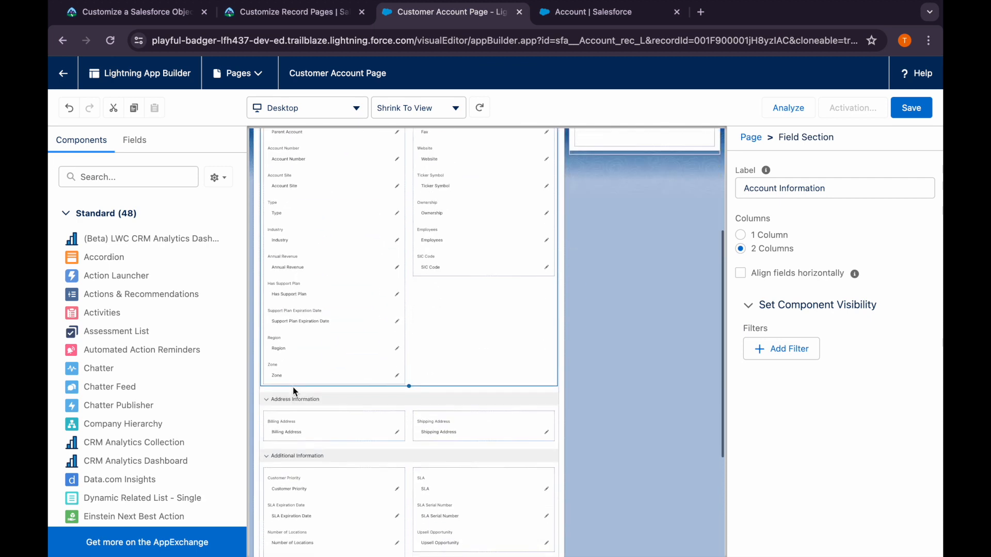
scroll(145, 346, down, 4)
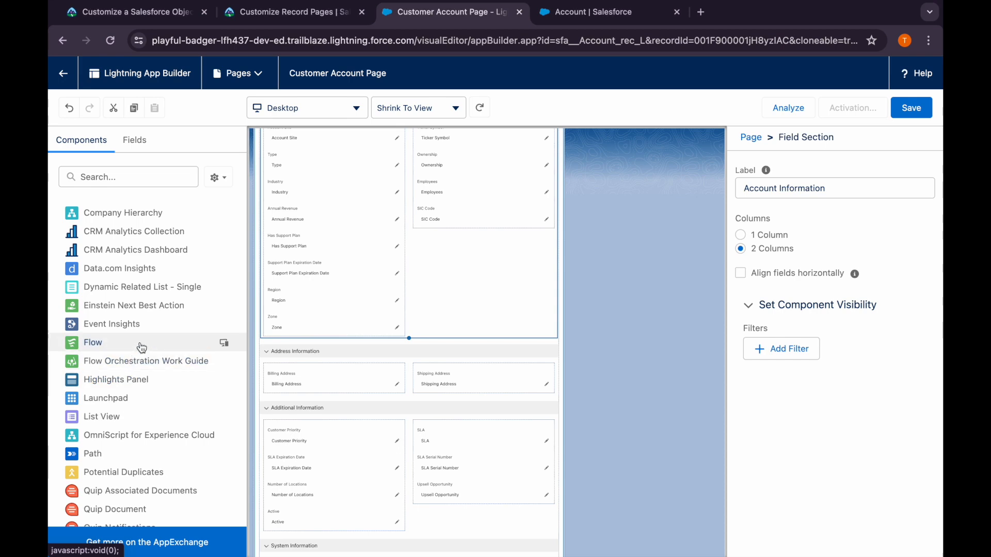
scroll(141, 347, up, 4)
scroll(356, 305, up, 5)
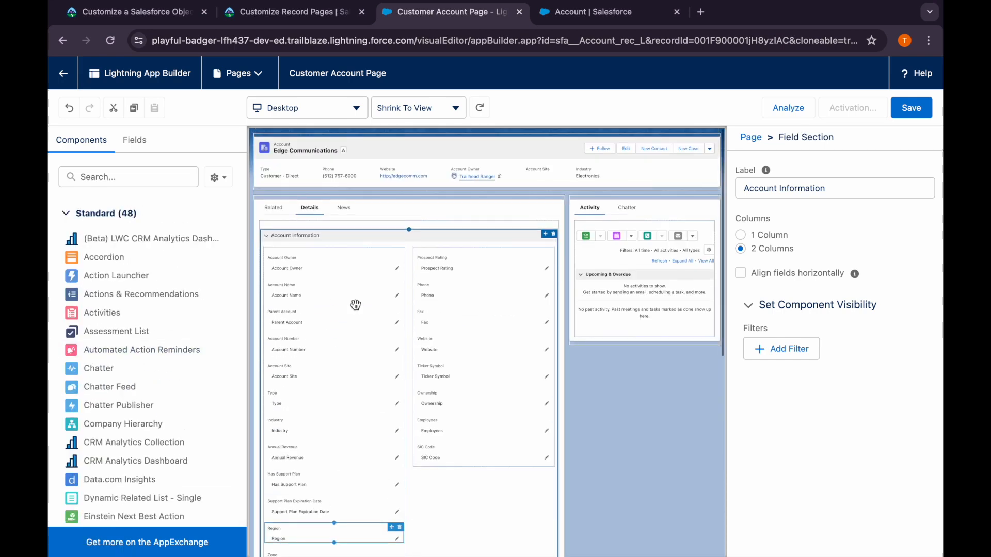
scroll(355, 305, down, 5)
scroll(355, 307, up, 5)
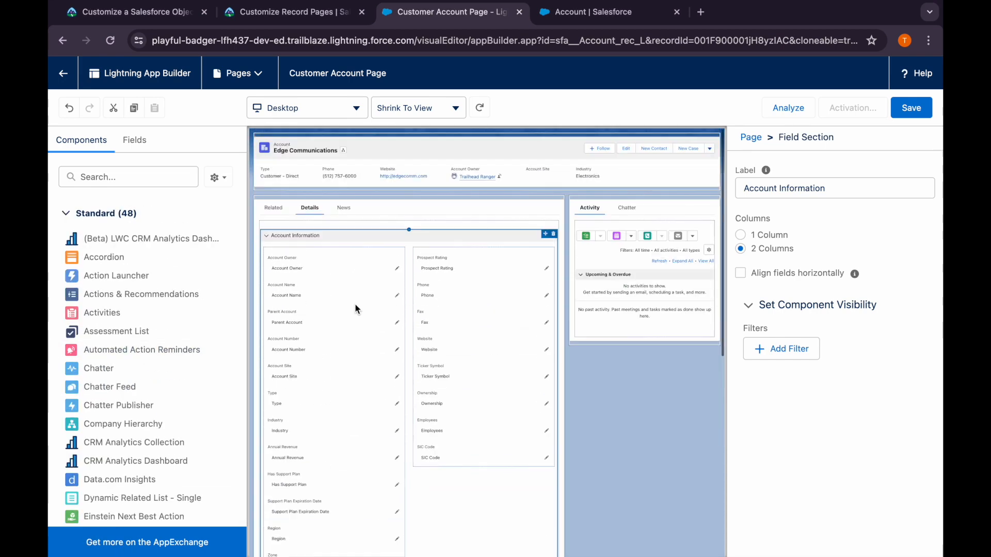
click(134, 140)
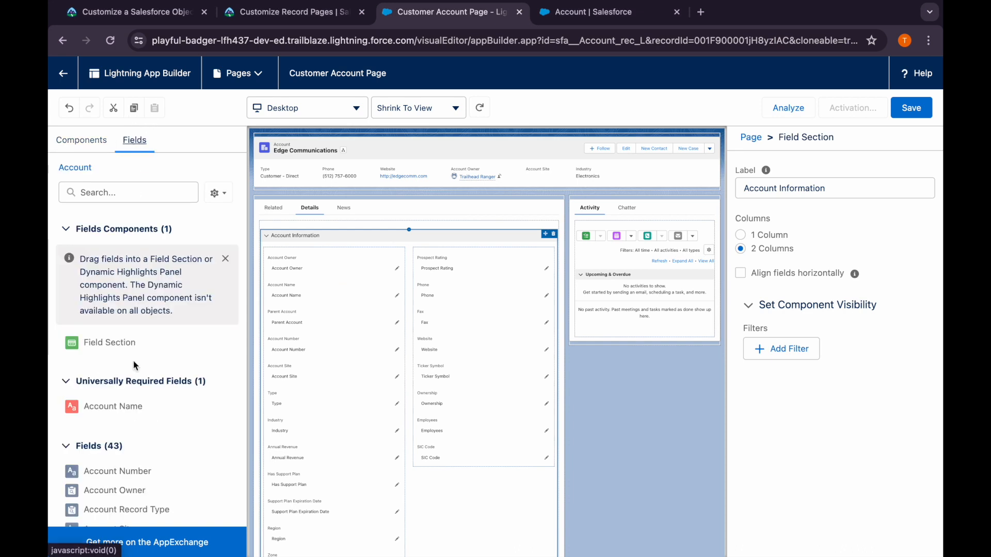
scroll(133, 360, down, 1)
scroll(309, 377, down, 3)
scroll(309, 439, down, 2)
drag(133, 308, 313, 422)
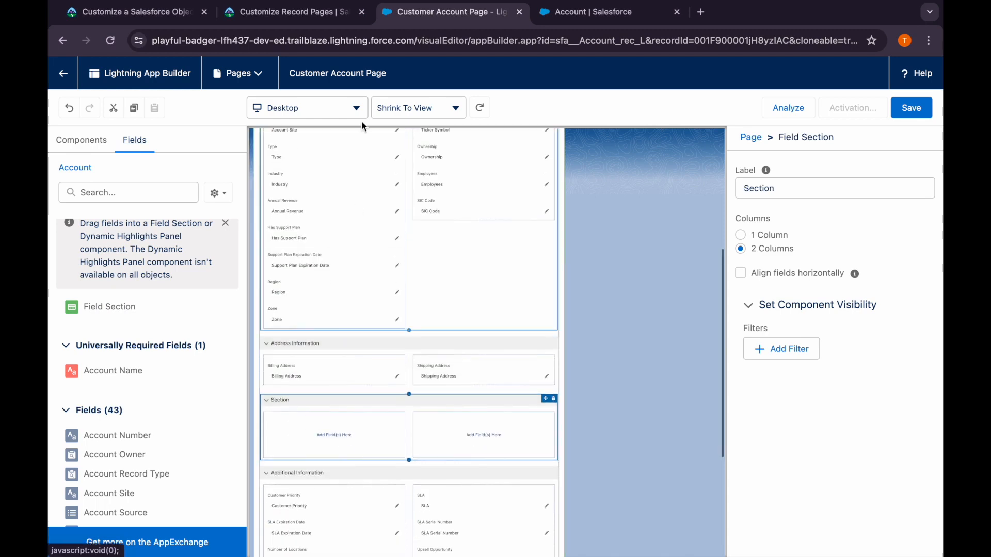
Copy the first section name from Trailhead and set the new field section's label to Sales Region
click(314, 14)
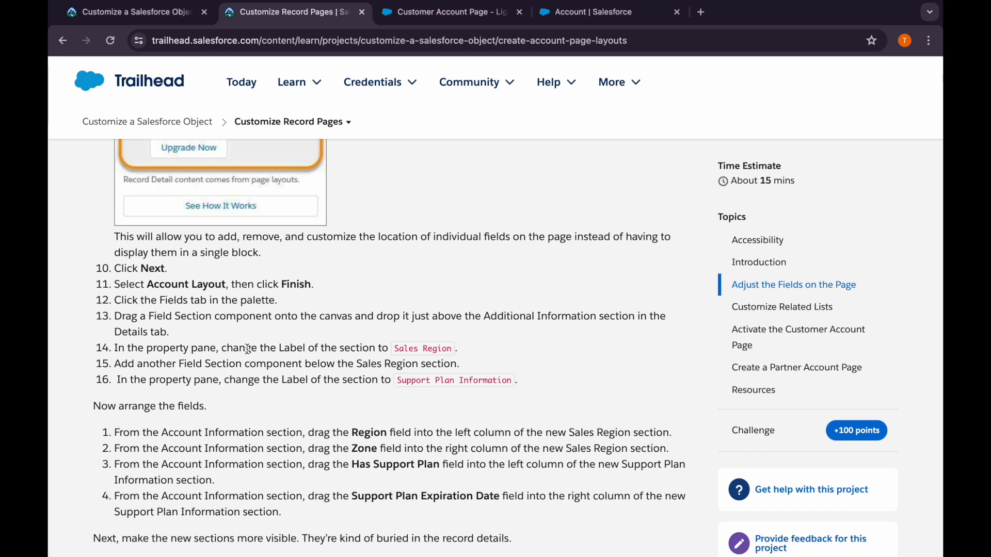
drag(450, 349, 395, 350)
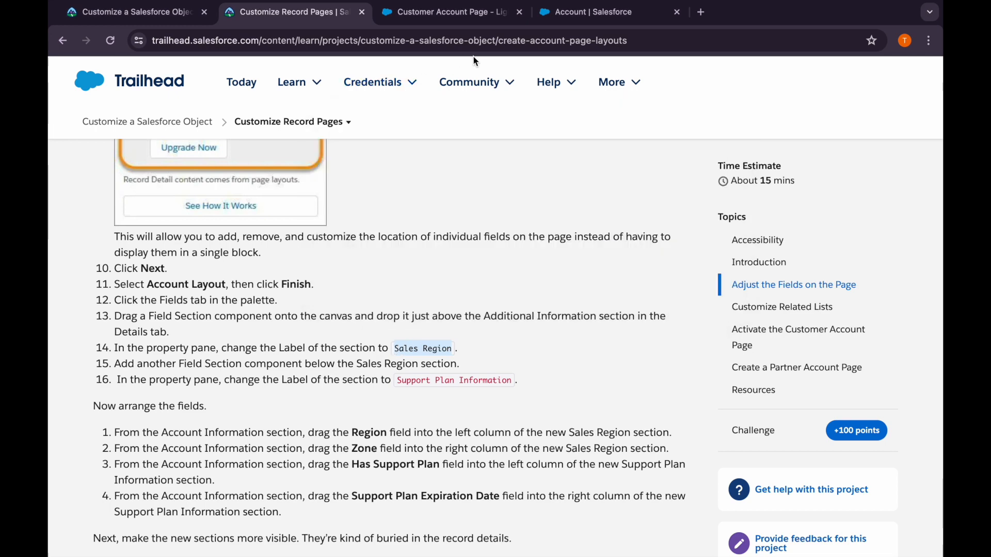
click(455, 12)
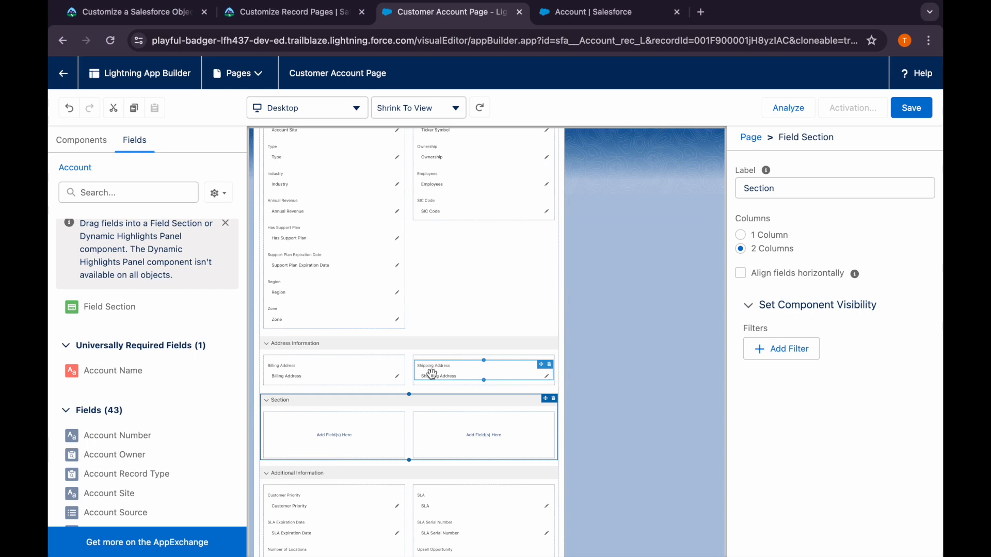
double_click(771, 193)
text(Sales Region)
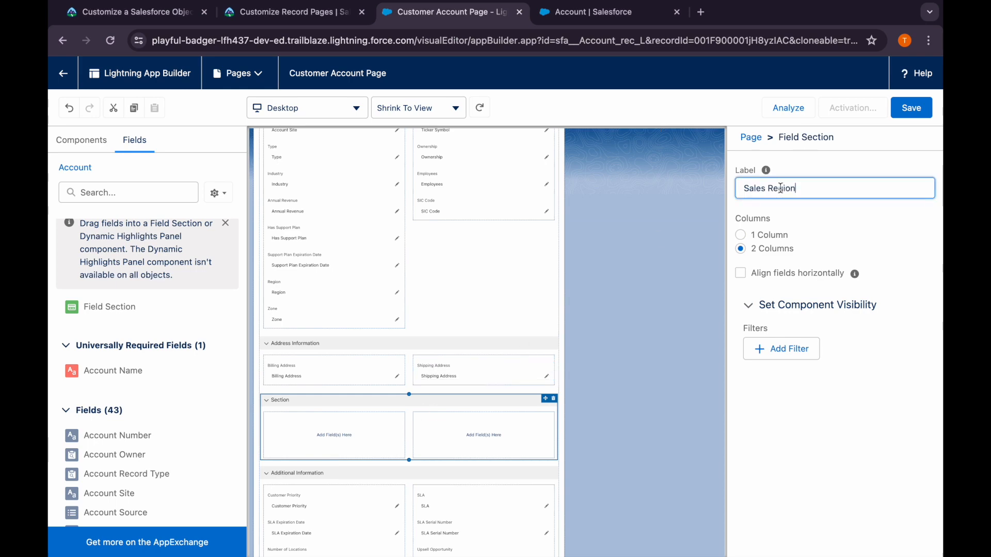
click(658, 249)
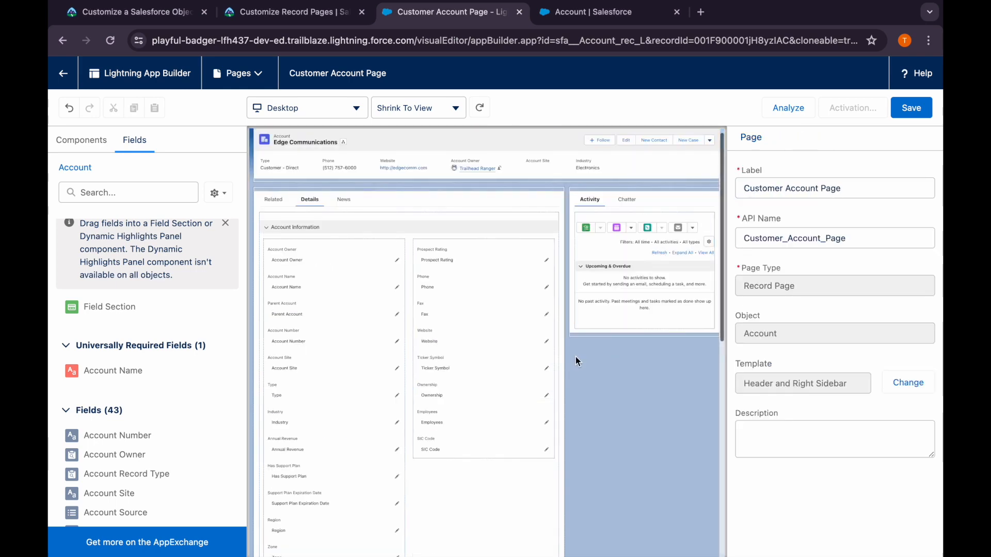
Add another Field Section component directly below the Sales Region section
scroll(454, 420, down, 5)
click(427, 387)
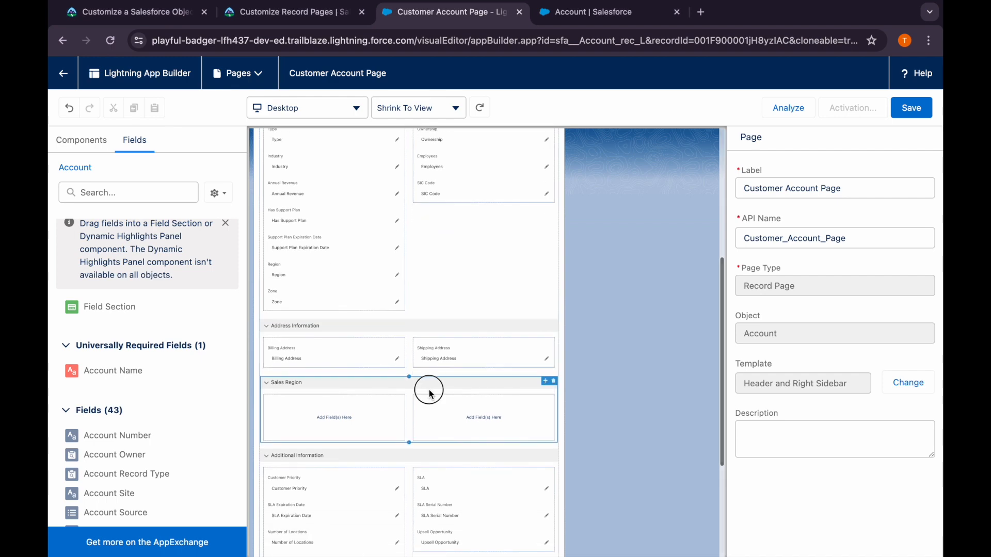
drag(111, 306, 289, 444)
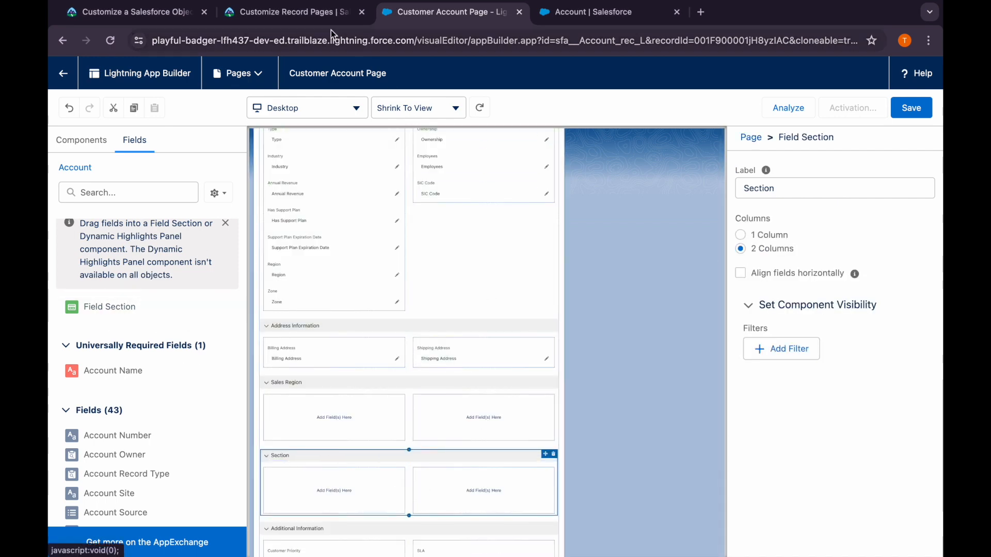
Copy the second section name from Trailhead and label the field section below Sales Region as Support Plan Information
key(ctrl+shift+Tab)
drag(397, 381, 520, 386)
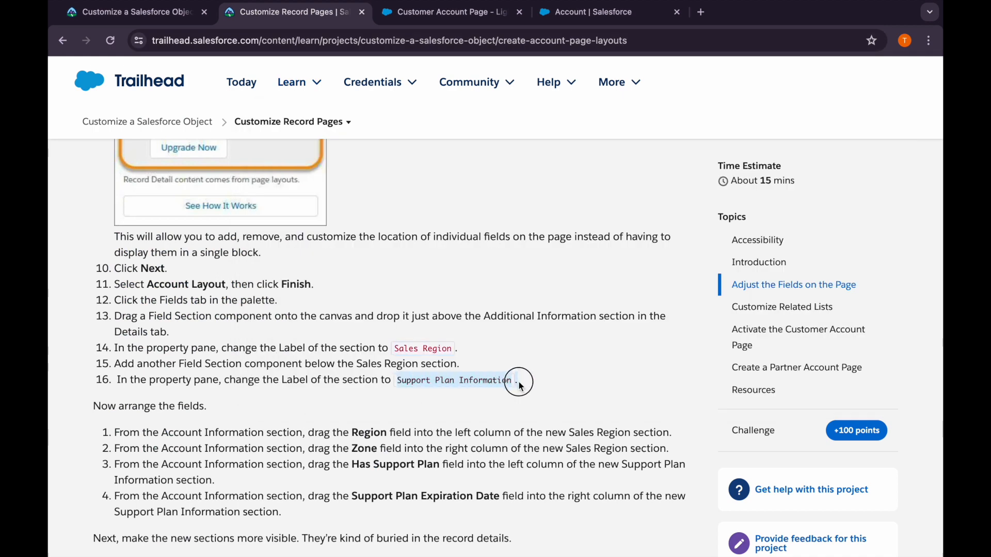
click(439, 11)
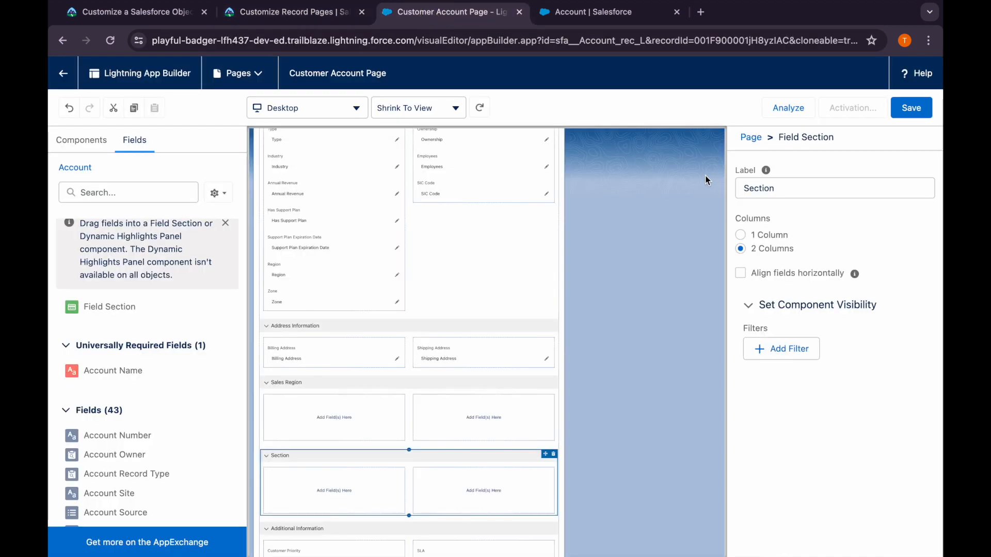
click(780, 187)
text(Support Plan Information.)
key(ctrl+a)
text(Support Plan Information.)
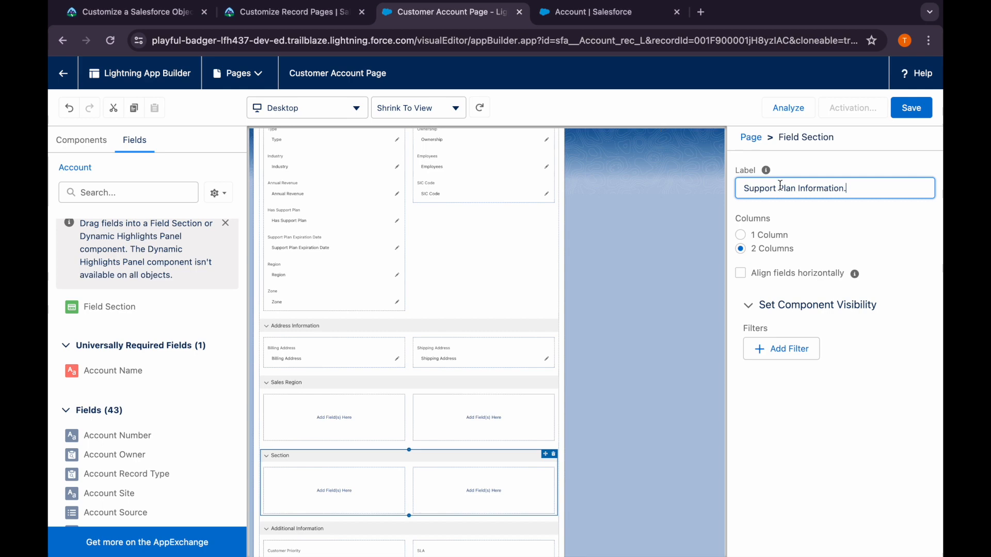
click(619, 290)
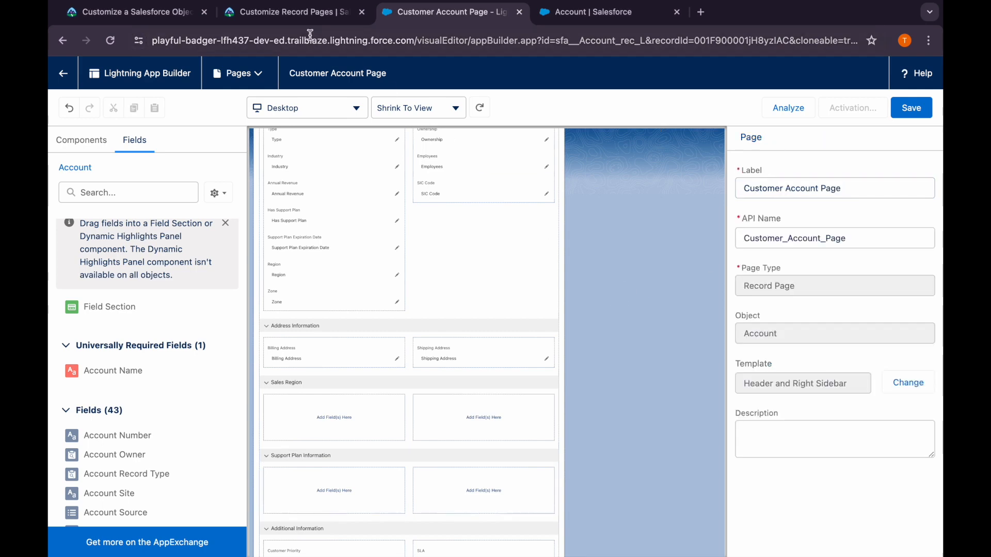
Read Trailhead's instructions for arranging fields in the two new sections and return to the page builder
click(297, 11)
scroll(341, 436, down, 2)
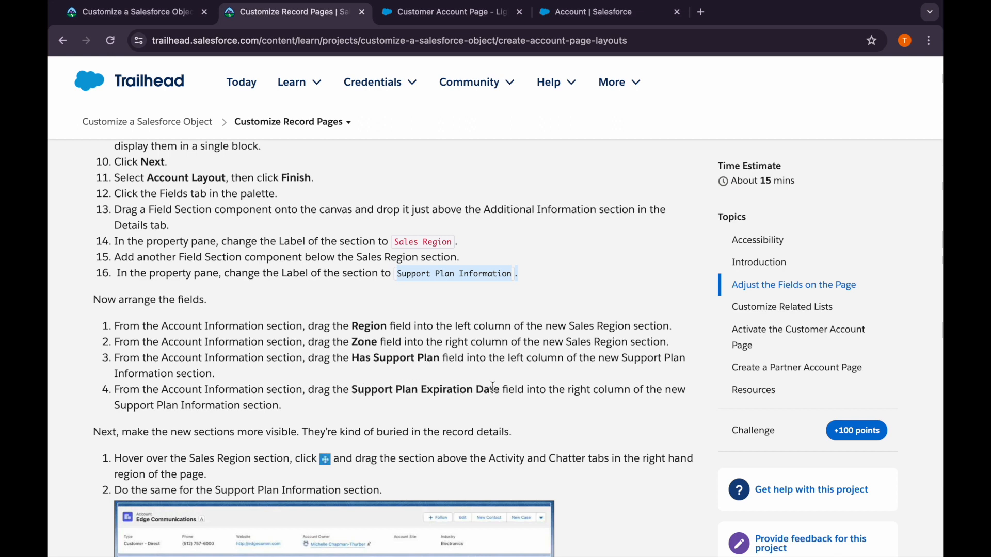
scroll(392, 398, down, 3)
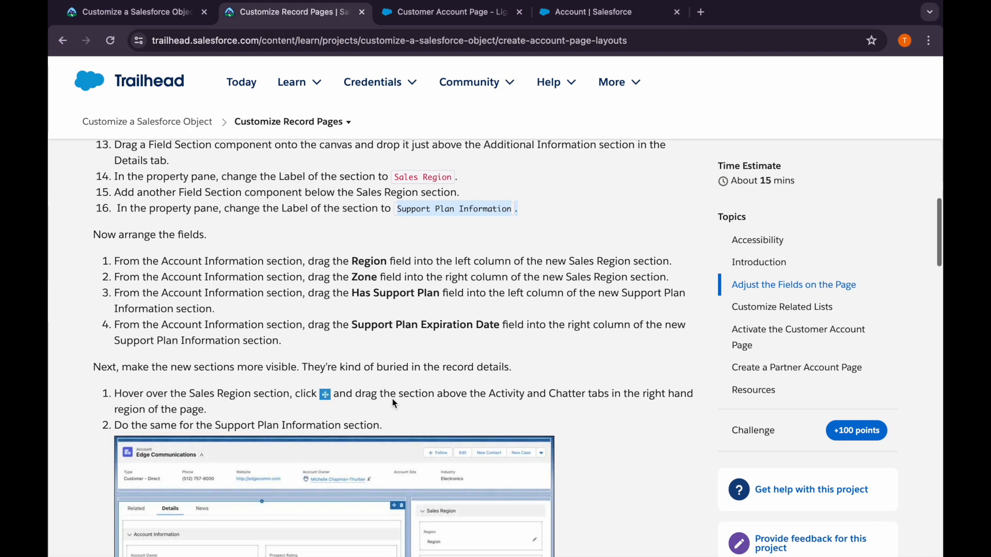
click(452, 23)
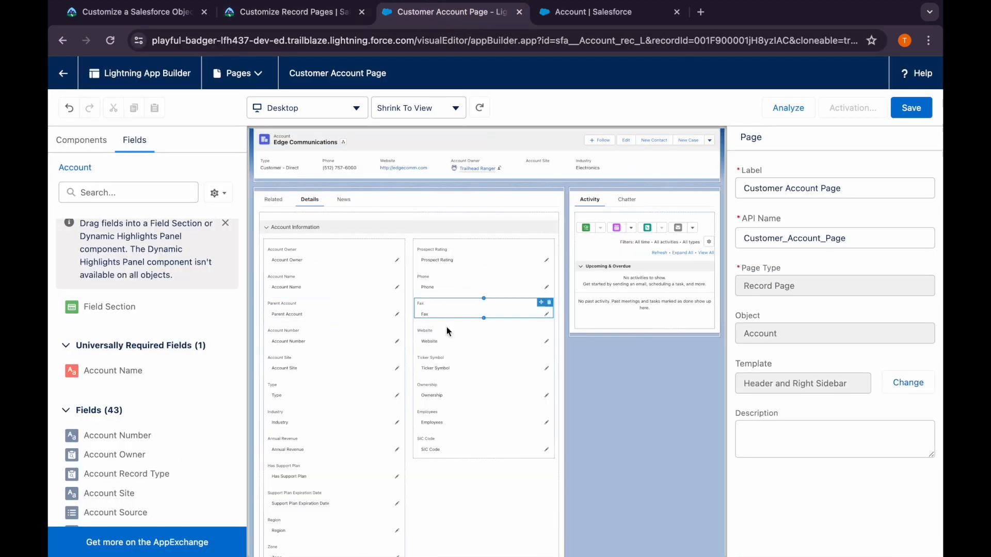
Move Region and Zone into Sales Region's left and right columns, and Has Support Plan and Support Plan Expiration Date into Support Plan Information's left and right columns
scroll(338, 466, down, 2)
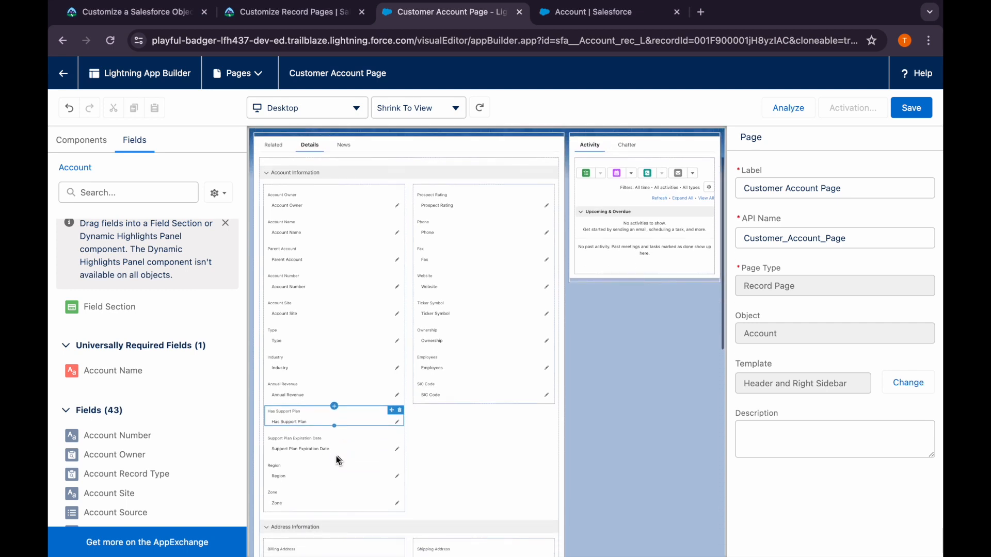
click(336, 456)
scroll(330, 439, down, 2)
scroll(323, 416, down, 1)
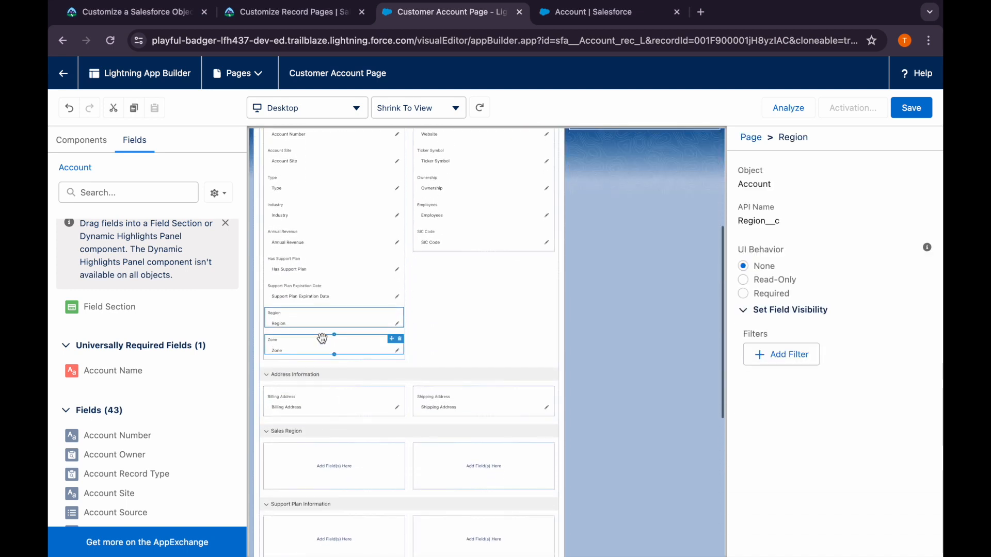
drag(316, 324, 312, 470)
drag(294, 322, 458, 437)
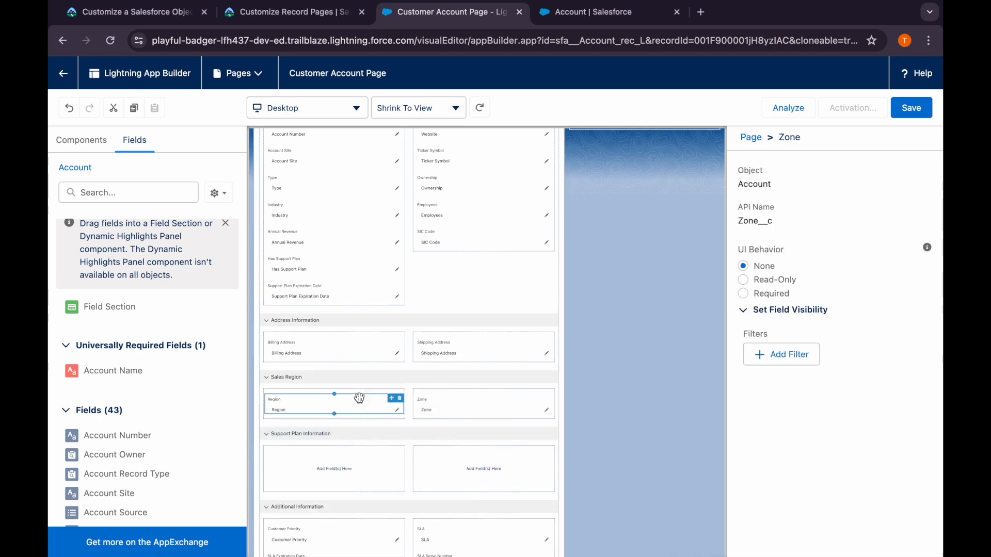
drag(456, 485, 487, 460)
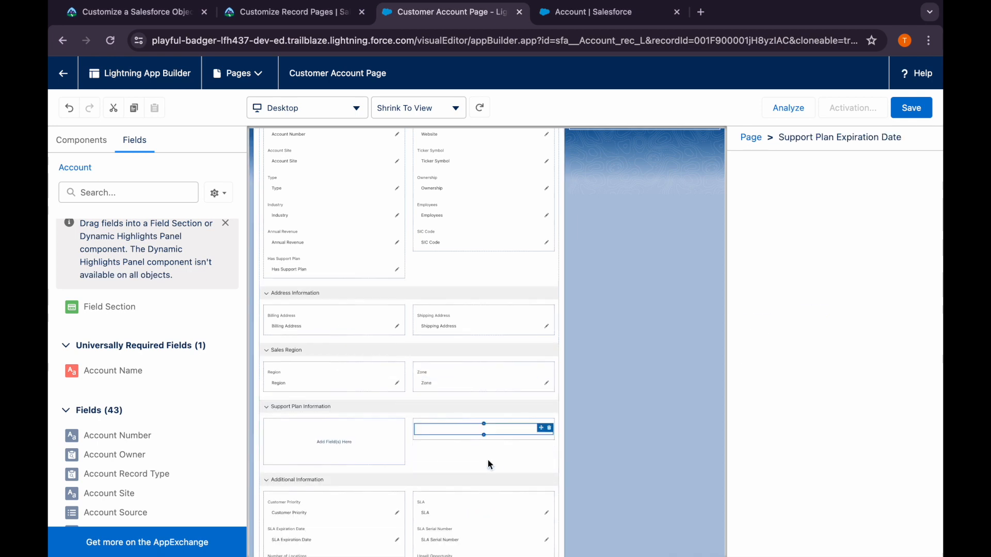
drag(289, 265, 292, 421)
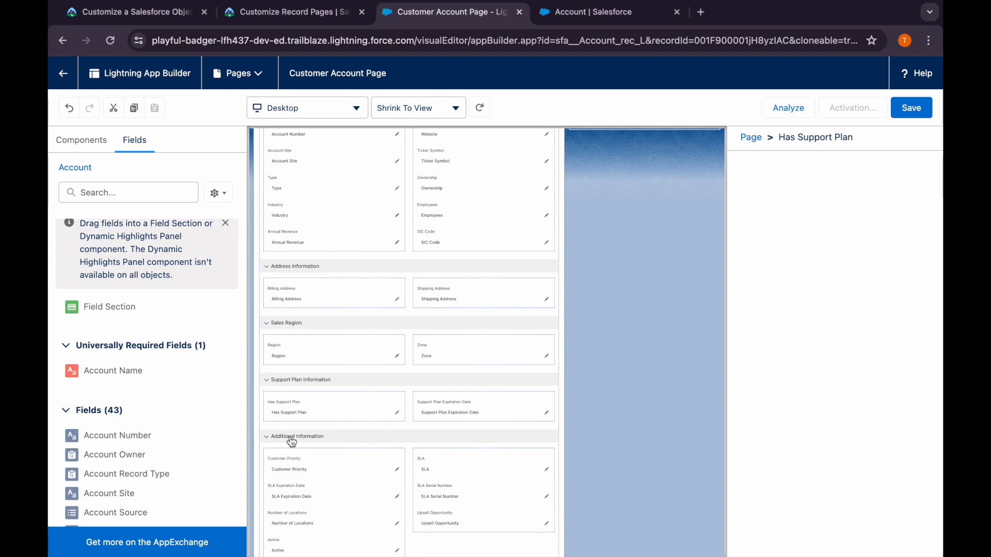
Review how Trailhead places the Sales Region and Support Plan Information sections above the Activity and Chatter tabs, returning to the page builder
click(265, 18)
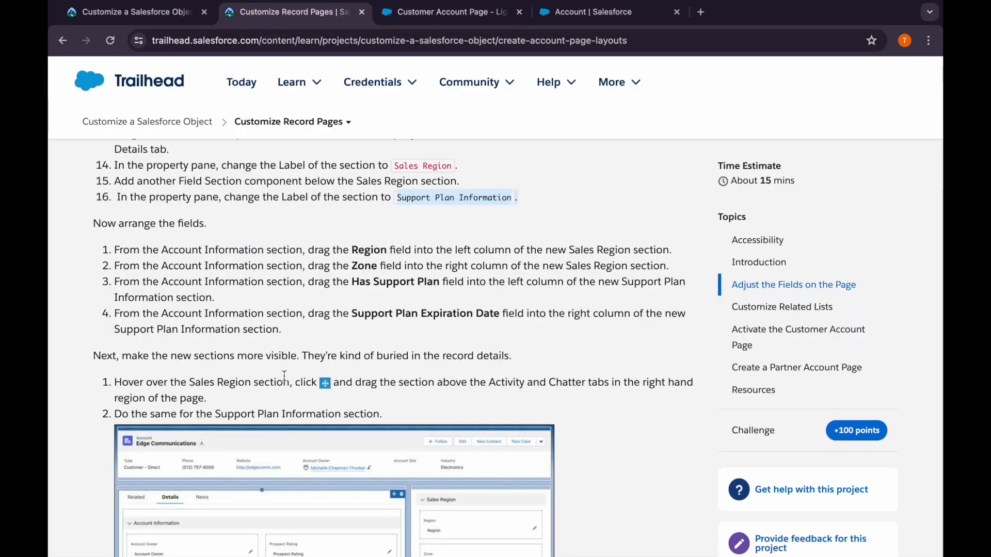
scroll(379, 328, down, 3)
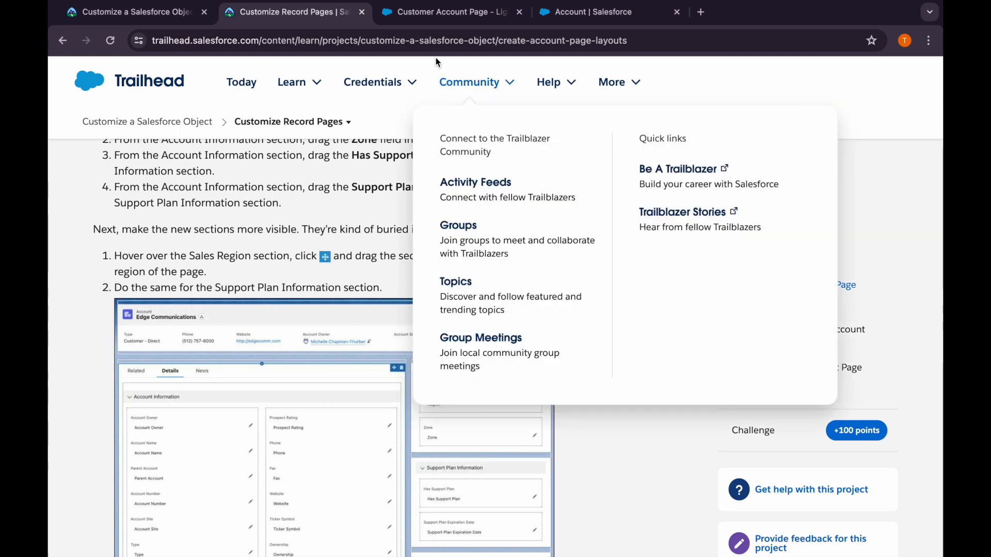
click(444, 11)
Try to pick up the Sales Region section in the Details tab to relocate it
scroll(370, 330, up, 1)
click(365, 346)
click(625, 163)
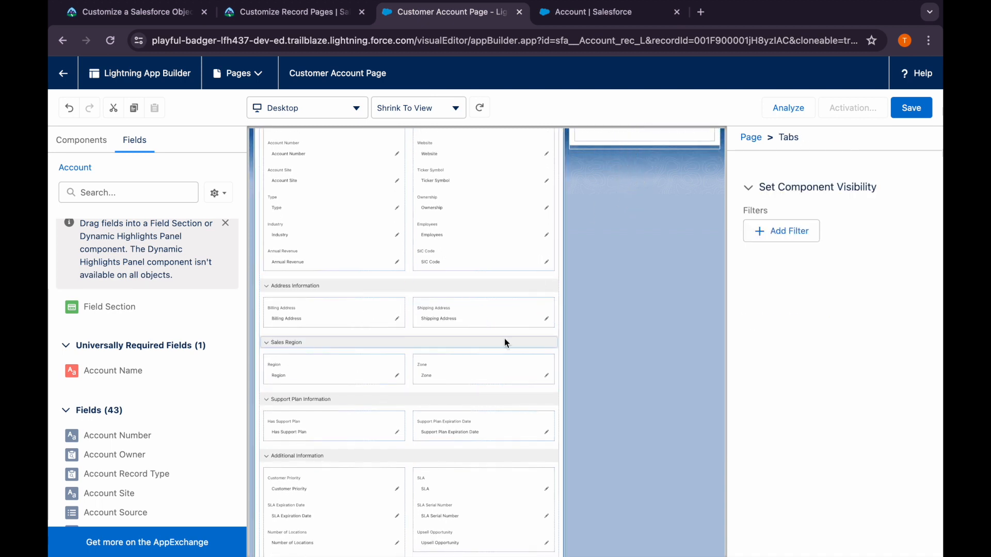
click(540, 342)
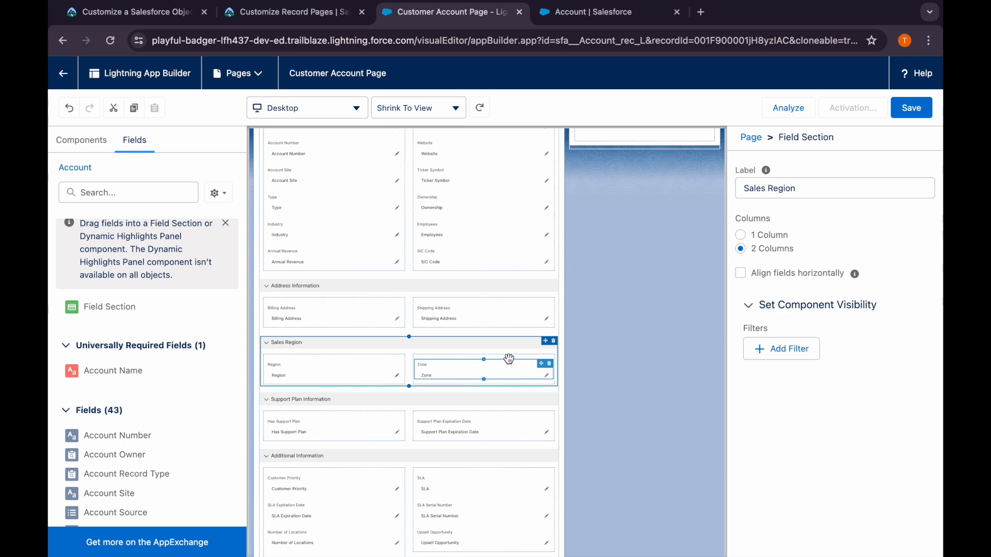
mouse_move(390, 341)
mouse_down()
mouse_move(447, 341)
mouse_move(402, 351)
mouse_up()
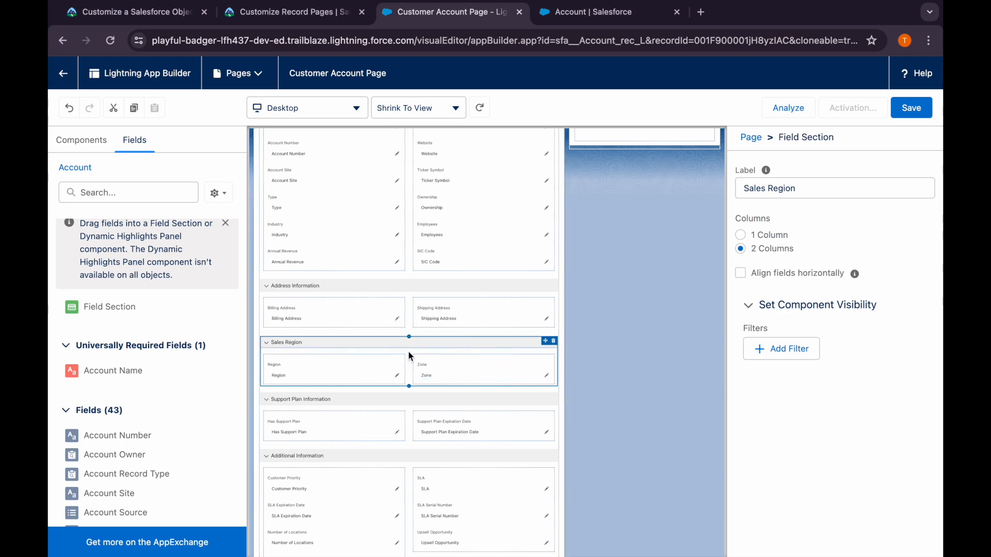
click(545, 286)
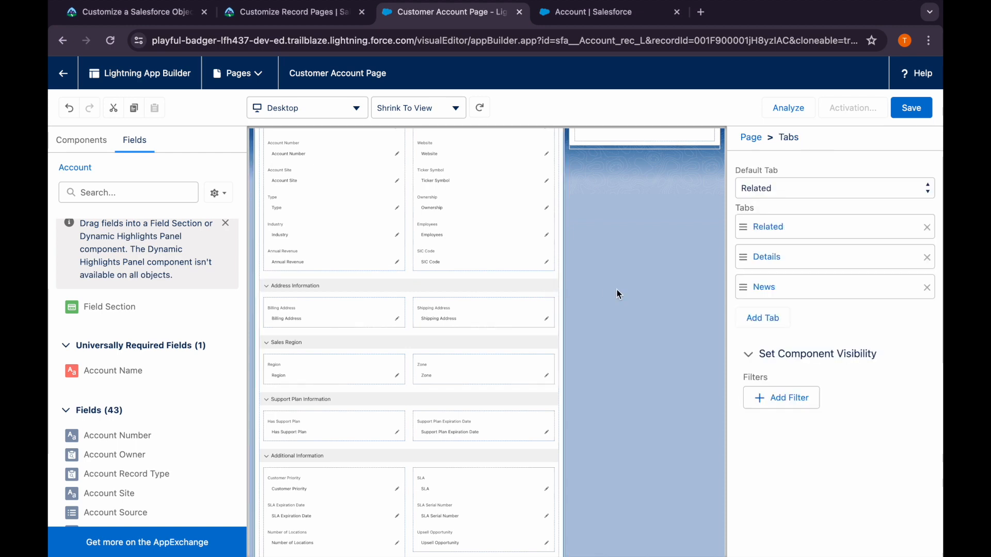
Move the Address Information section out of the Details tab into the page header, above the account highlights
scroll(593, 362, up, 5)
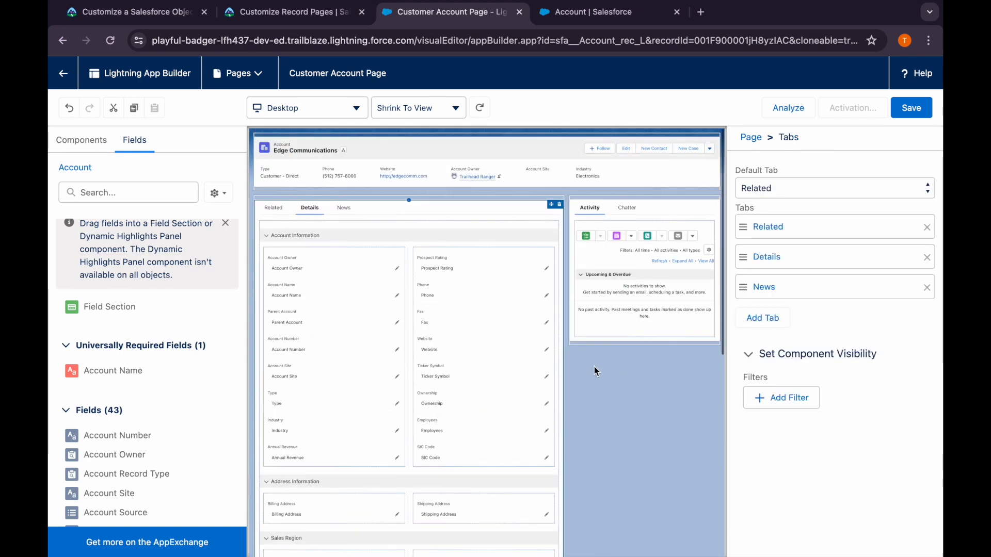
scroll(467, 433, down, 2)
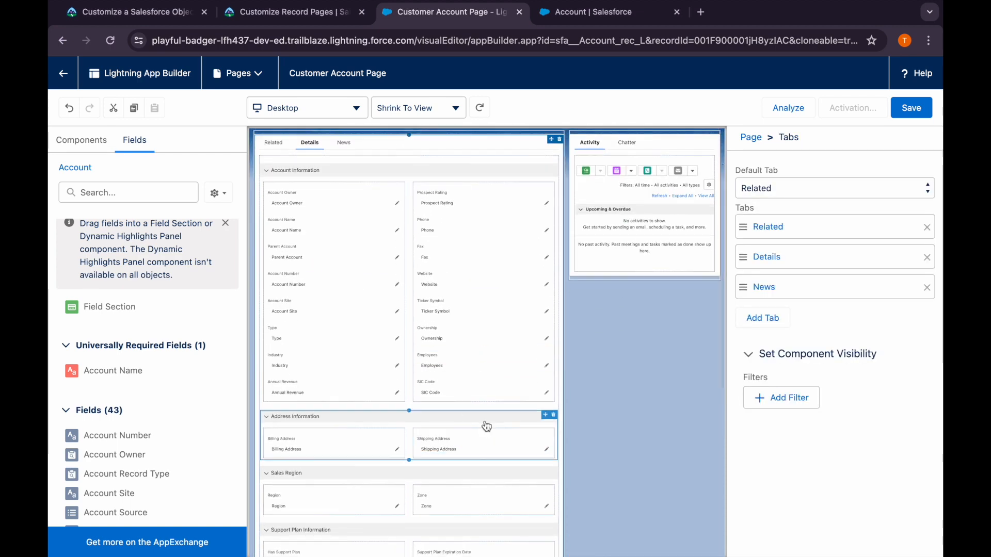
drag(543, 410, 712, 135)
Move the Sales Region section above the Activity and Chatter tabs, and place Support Plan Information directly beneath it
scroll(443, 422, down, 1)
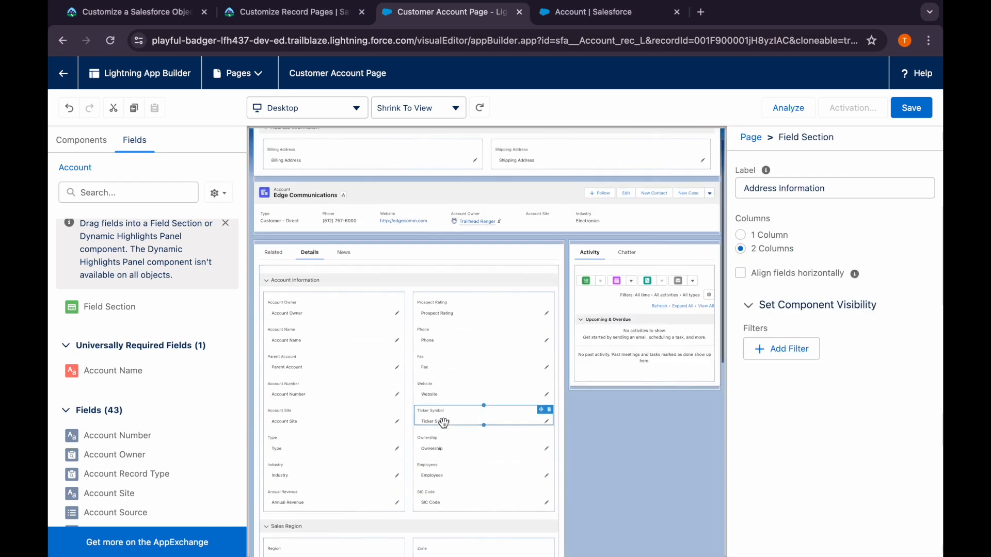
scroll(443, 423, down, 2)
click(545, 455)
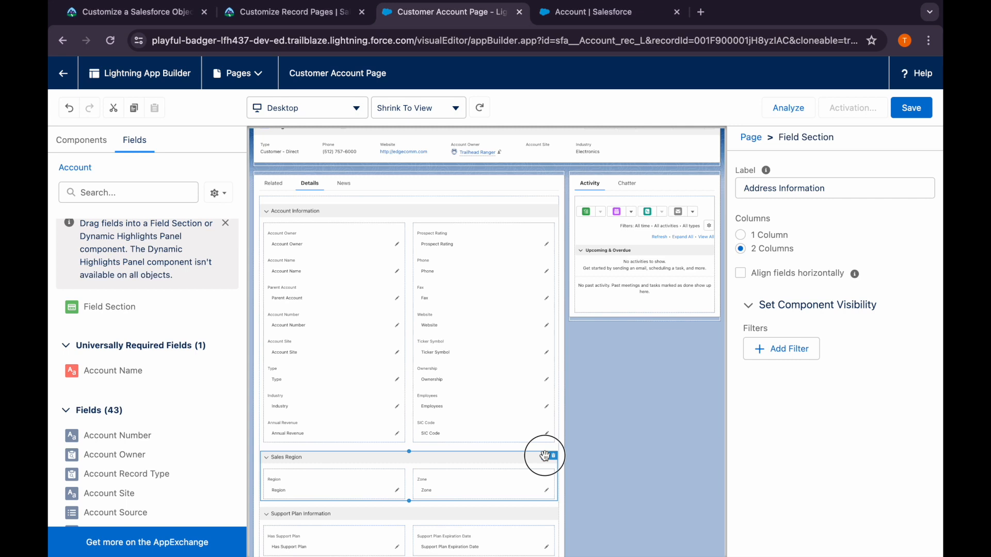
drag(545, 455, 671, 195)
scroll(514, 430, down, 1)
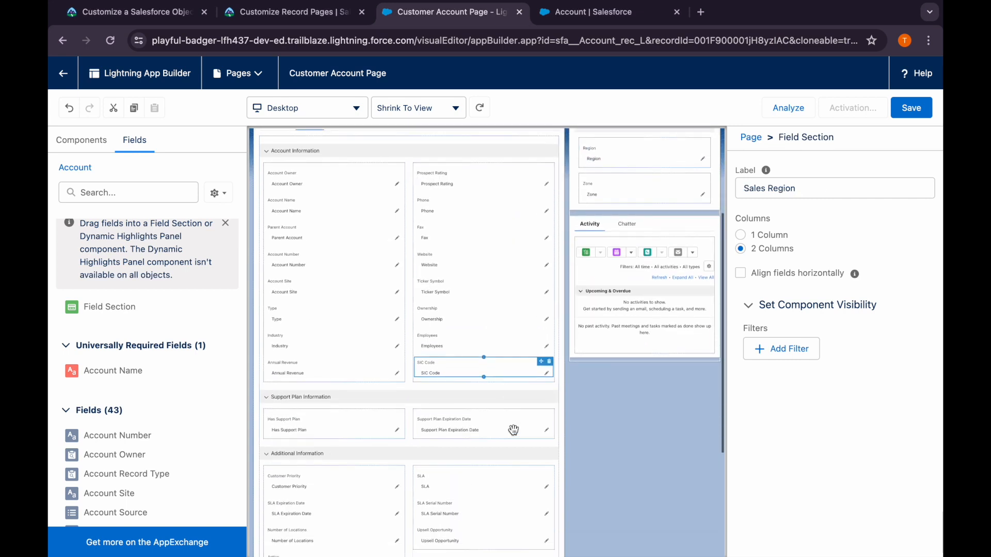
click(526, 413)
drag(541, 394, 661, 216)
Check Trailhead's next instructions and make the Prospect Rating field in Account Information required on the Customer Account Page
click(330, 13)
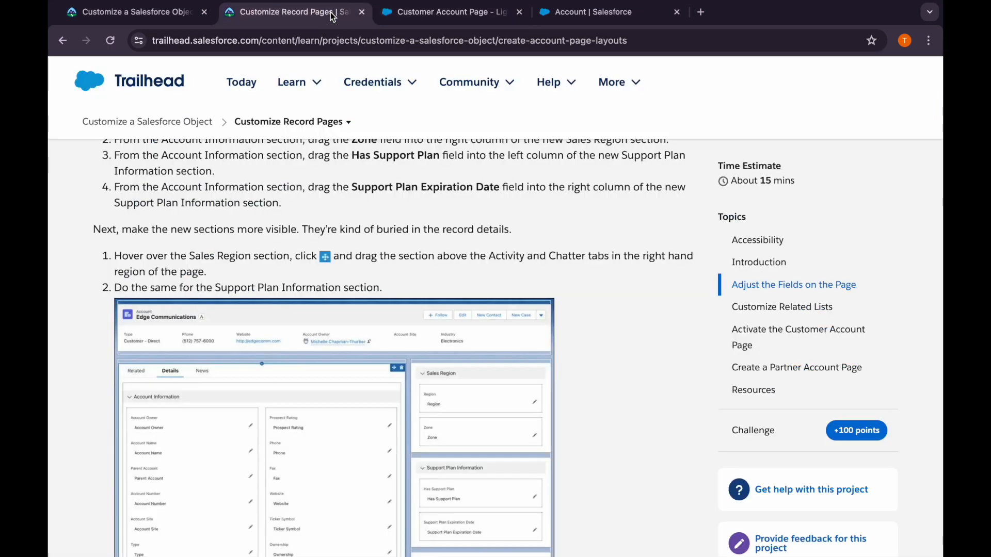
scroll(430, 457, down, 5)
scroll(431, 457, down, 1)
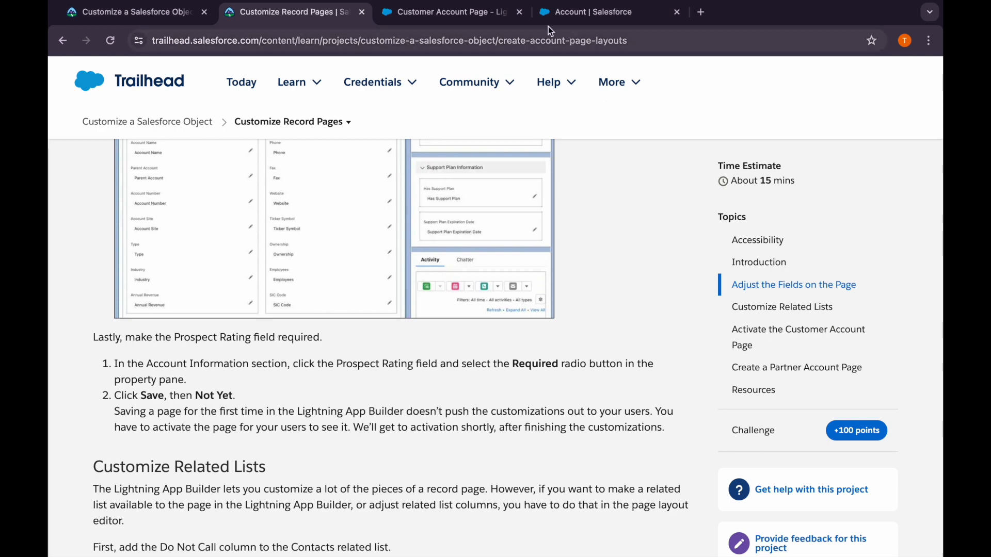
click(470, 17)
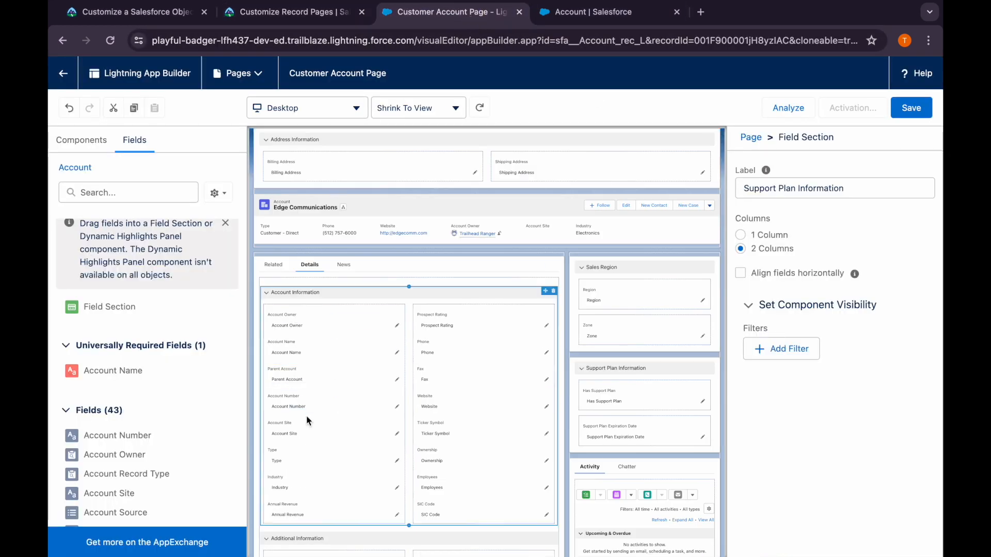
click(461, 320)
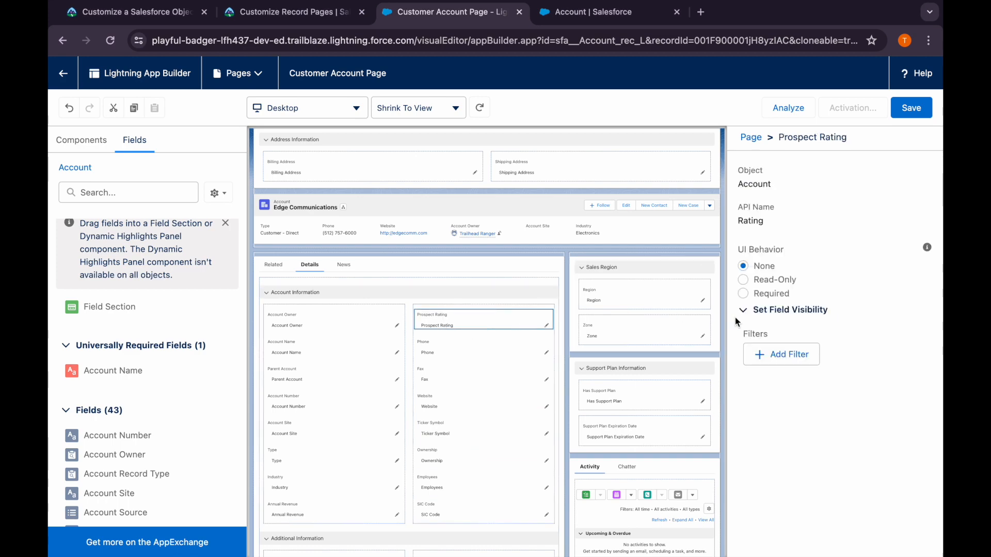
click(743, 293)
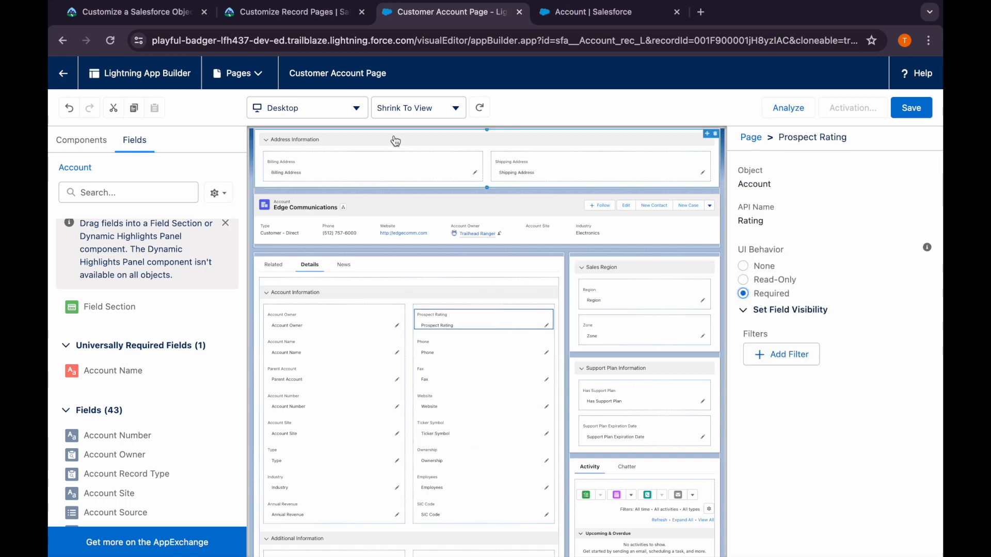
Check the saving instructions in Trailhead, then save the Customer Account Page without activating it yet
click(333, 18)
scroll(312, 405, down, 1)
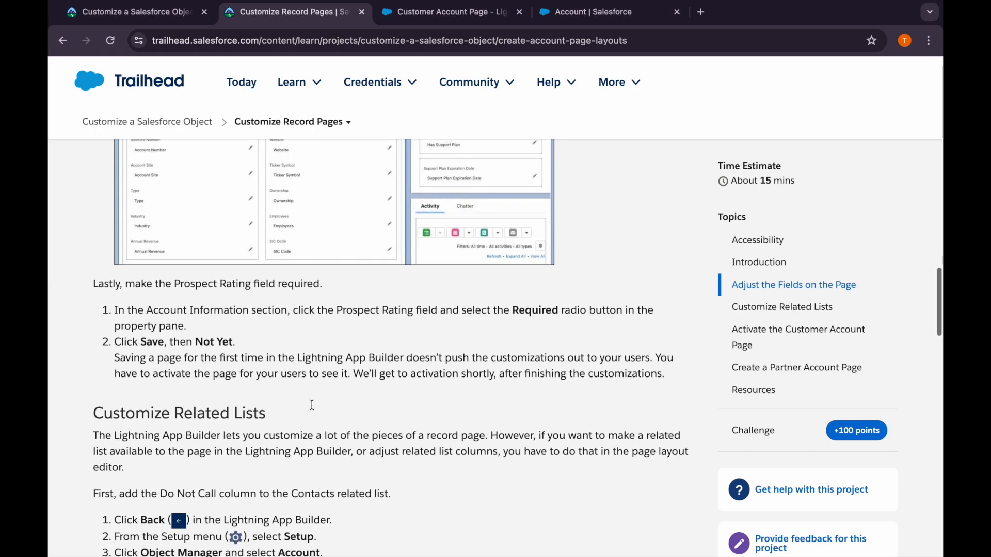
click(448, 12)
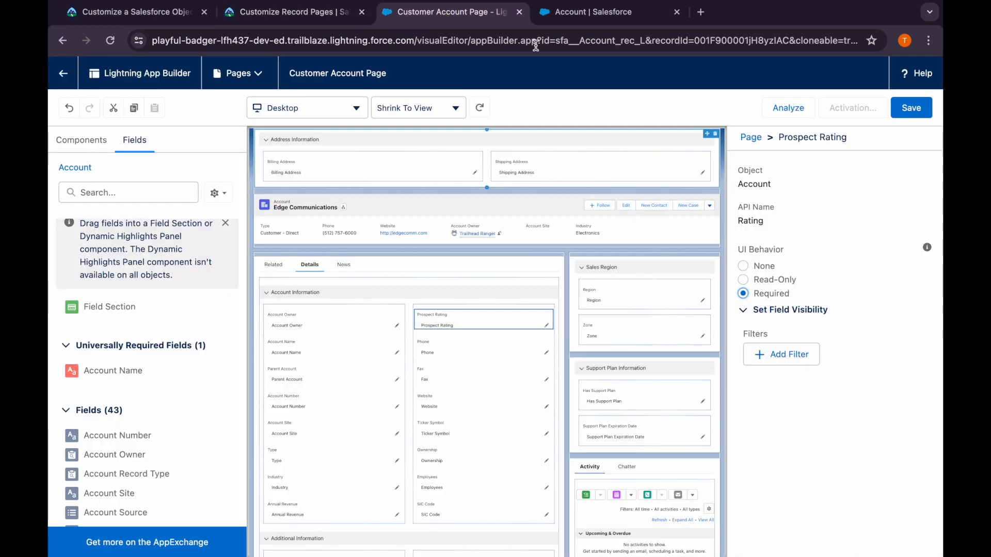
click(922, 109)
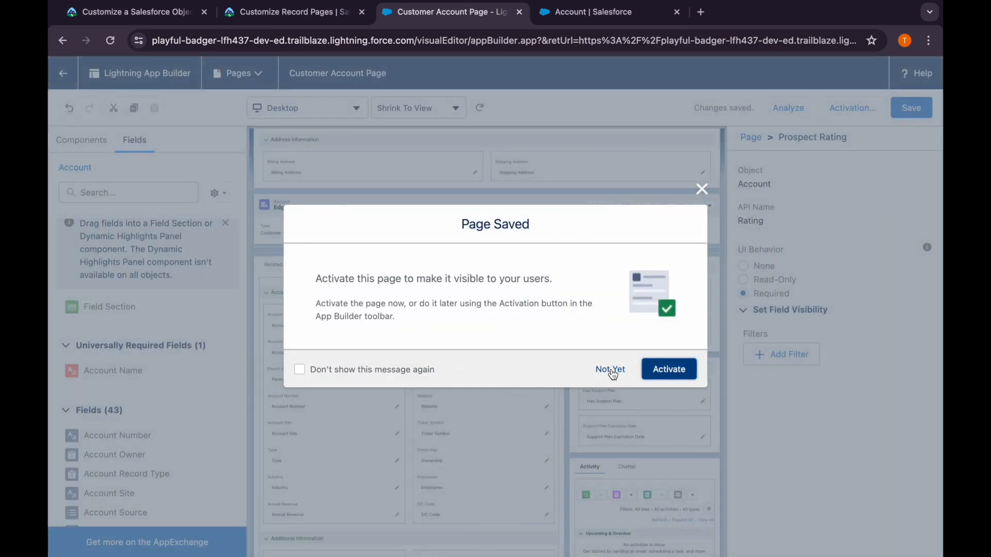
click(612, 372)
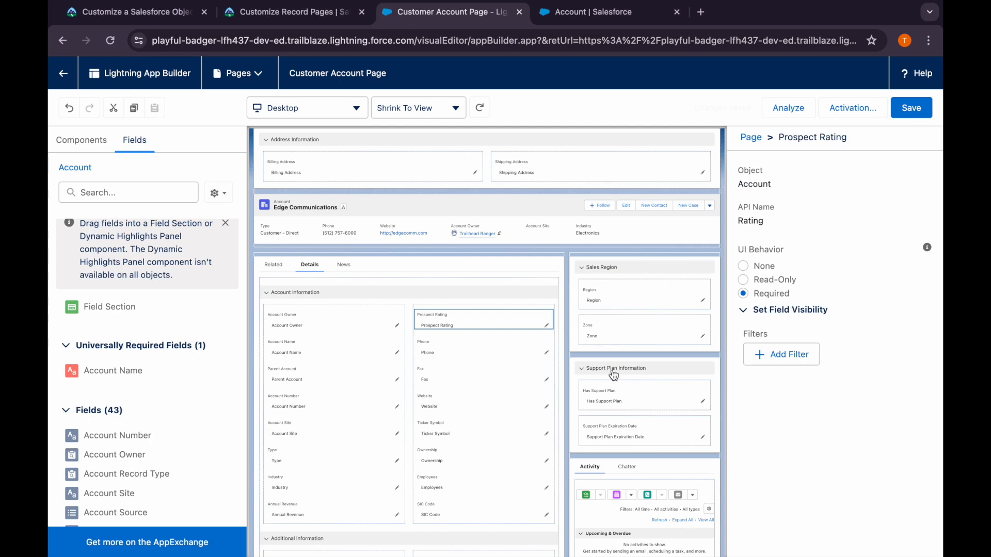
Read Trailhead's Customize Related Lists instructions and open the Account object's Account Layout for editing in Salesforce Setup
click(299, 13)
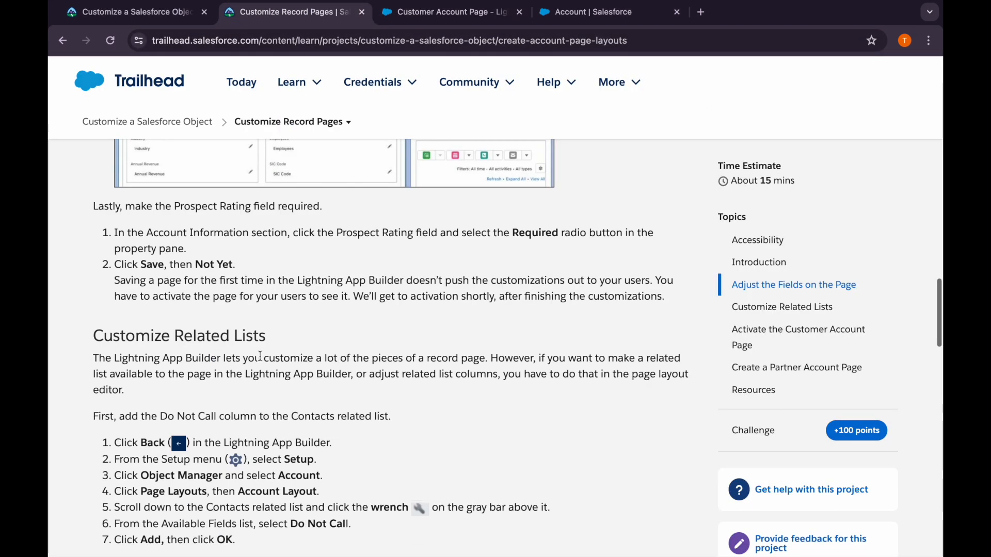
scroll(260, 356, down, 4)
scroll(260, 356, up, 1)
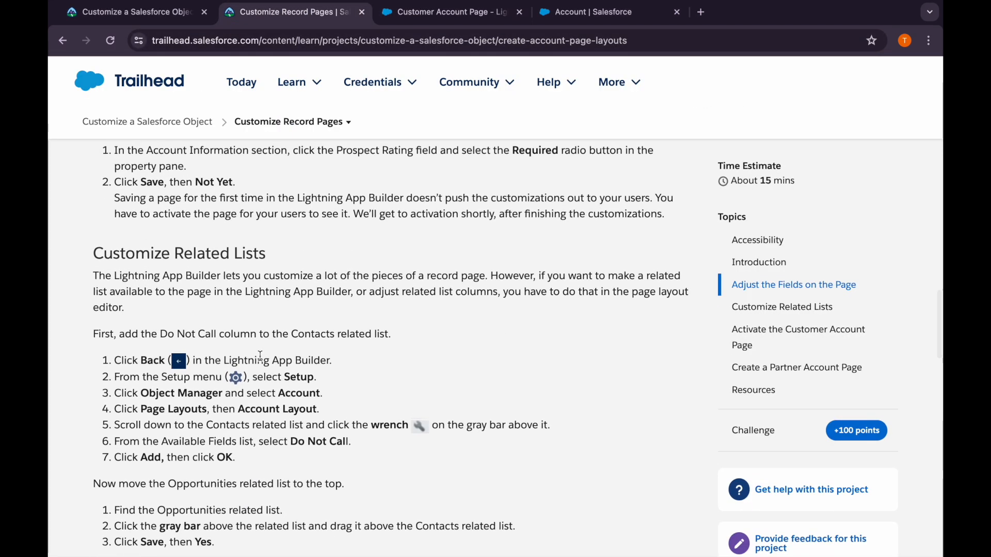
scroll(260, 356, down, 3)
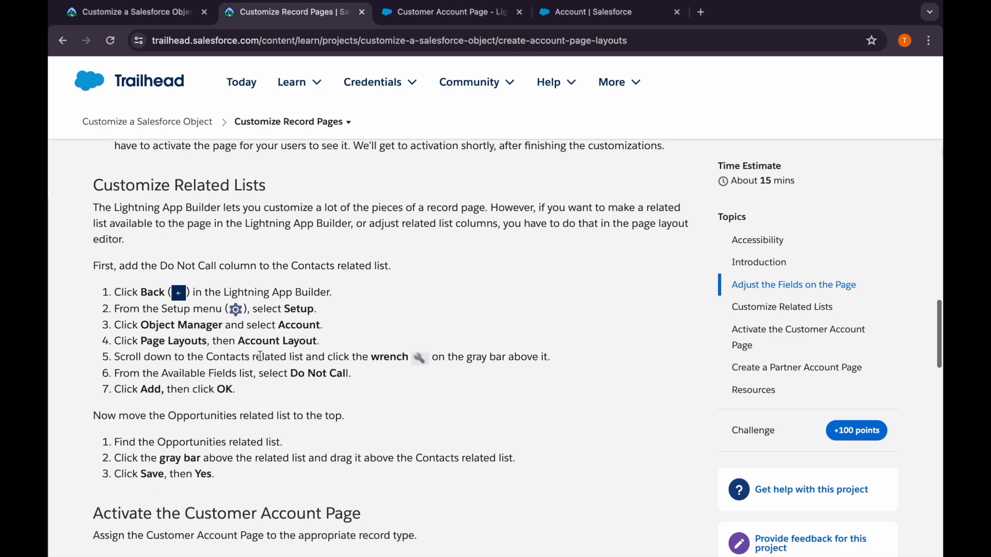
scroll(260, 356, down, 1)
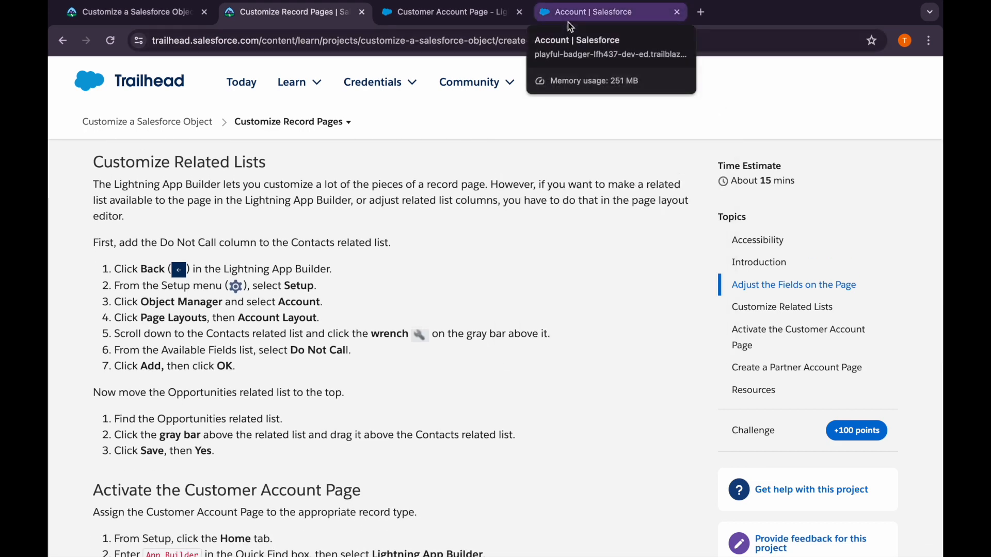
click(568, 21)
click(223, 104)
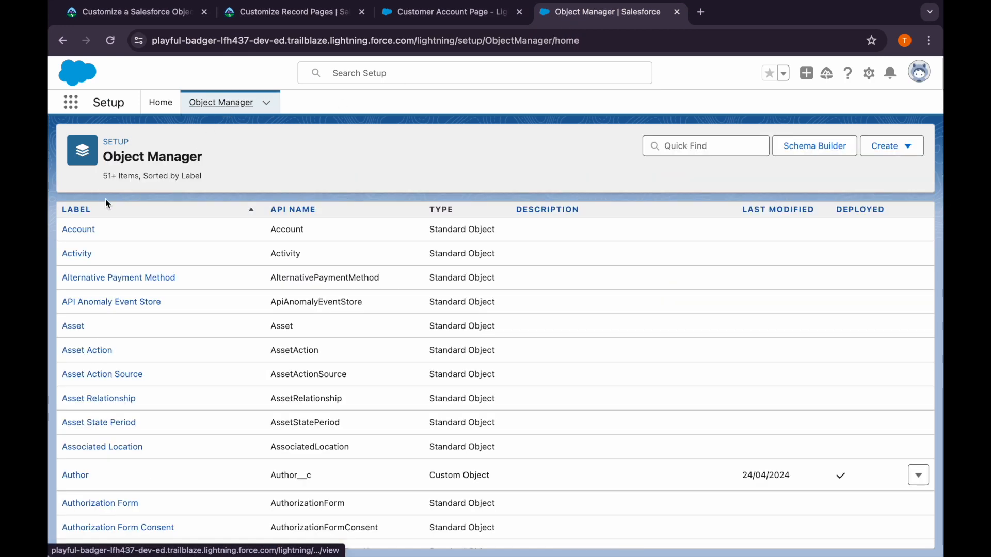
click(75, 229)
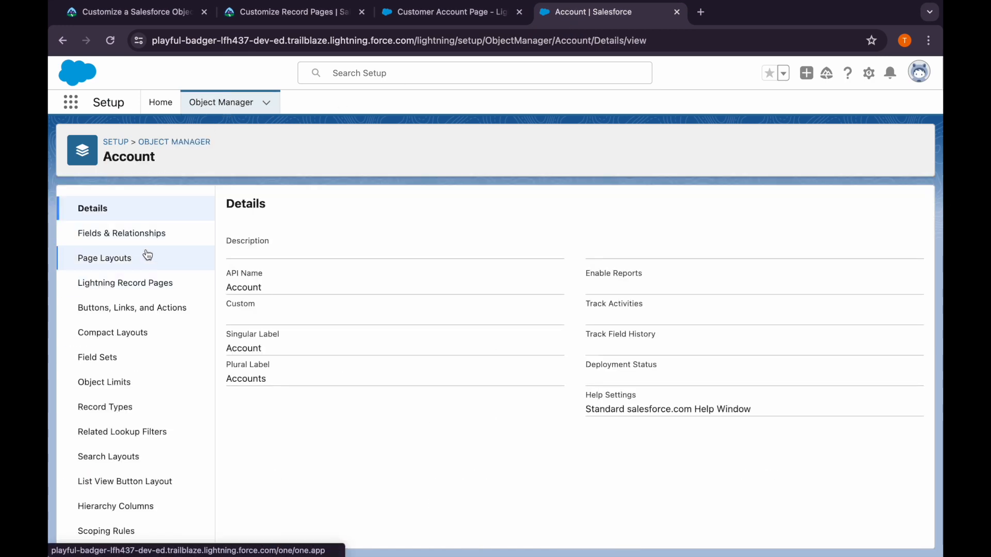
click(149, 257)
click(263, 361)
Following Trailhead's instructions, add the Do Not Call column to the Contacts related list in the Account Layout
click(291, 14)
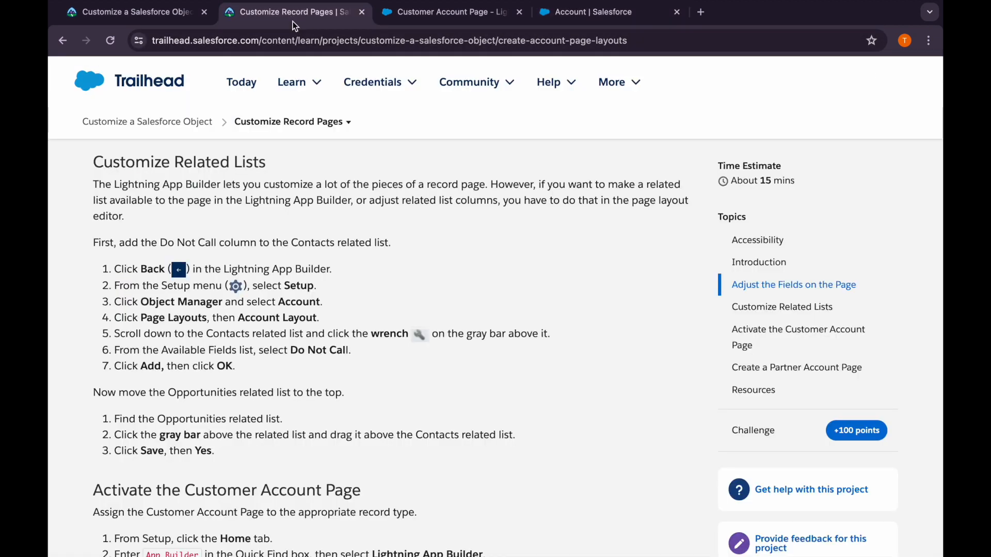
scroll(258, 336, down, 1)
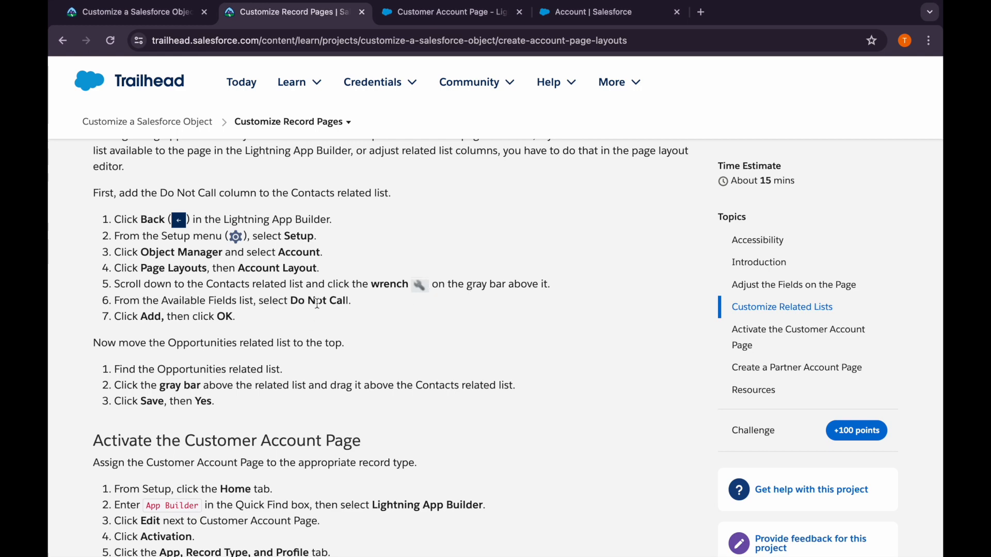
scroll(317, 304, down, 1)
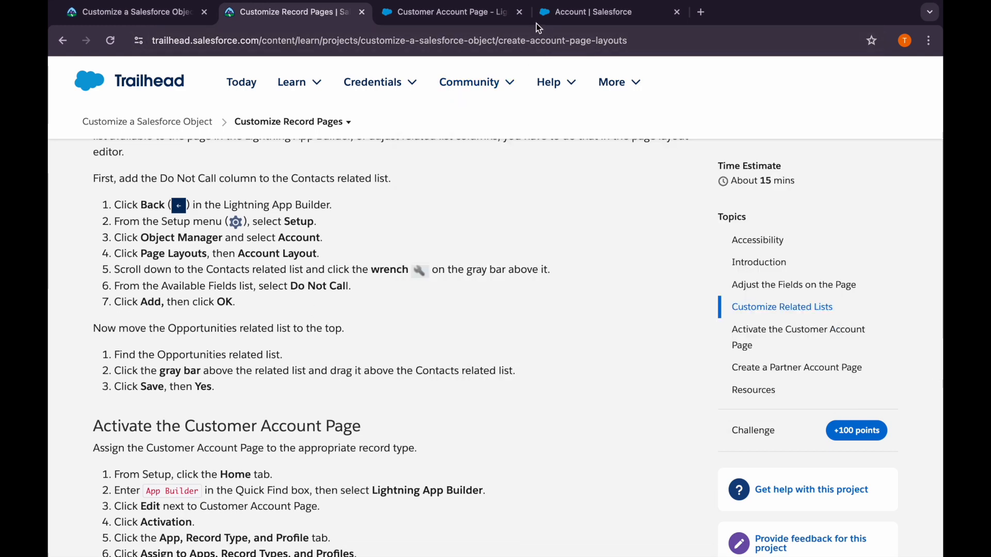
click(566, 14)
scroll(376, 376, down, 10)
scroll(376, 376, down, 10)
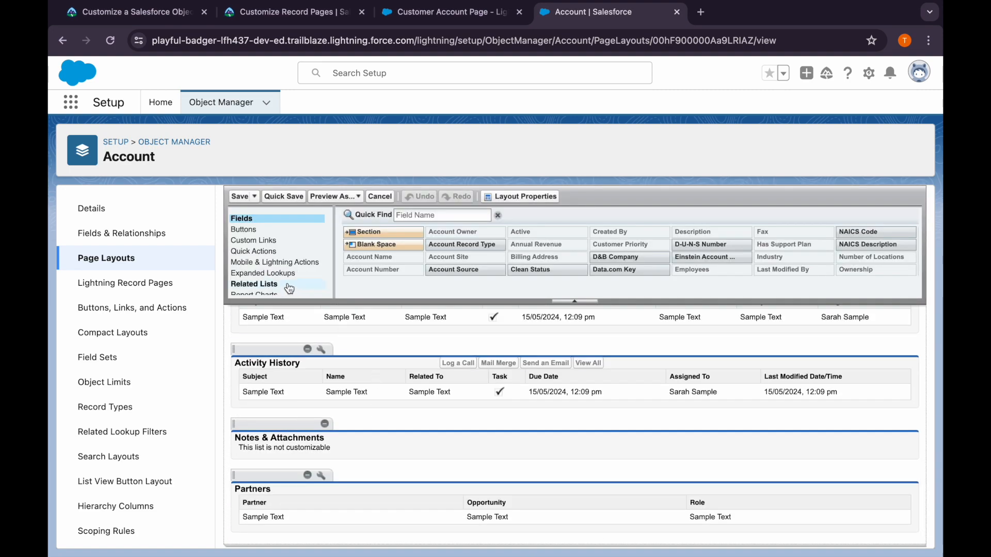
click(290, 287)
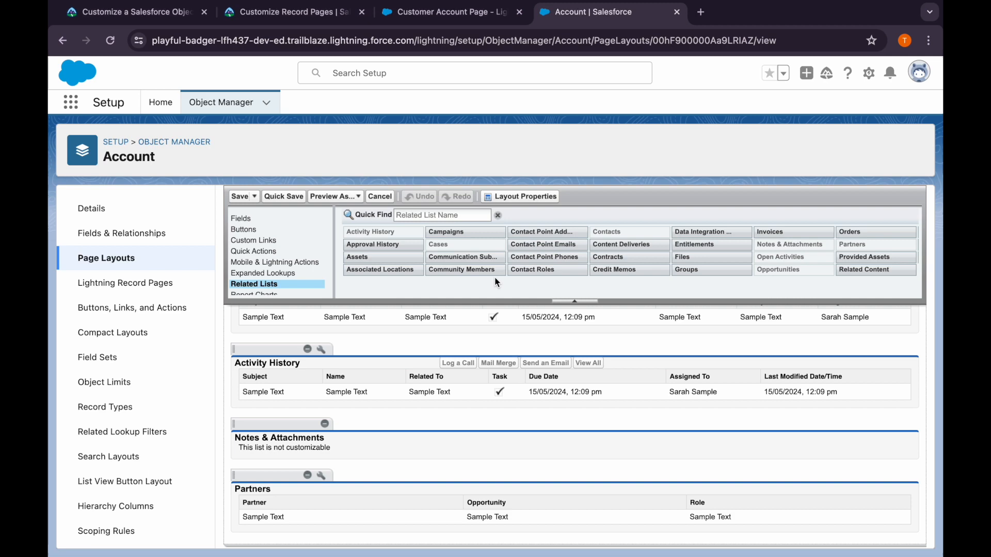
scroll(428, 433, up, 8)
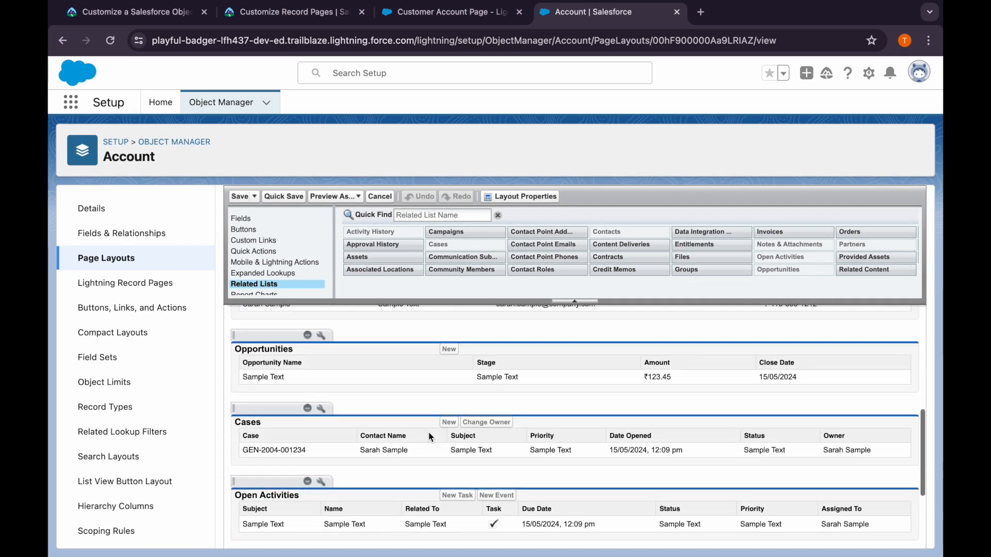
scroll(428, 436, up, 1)
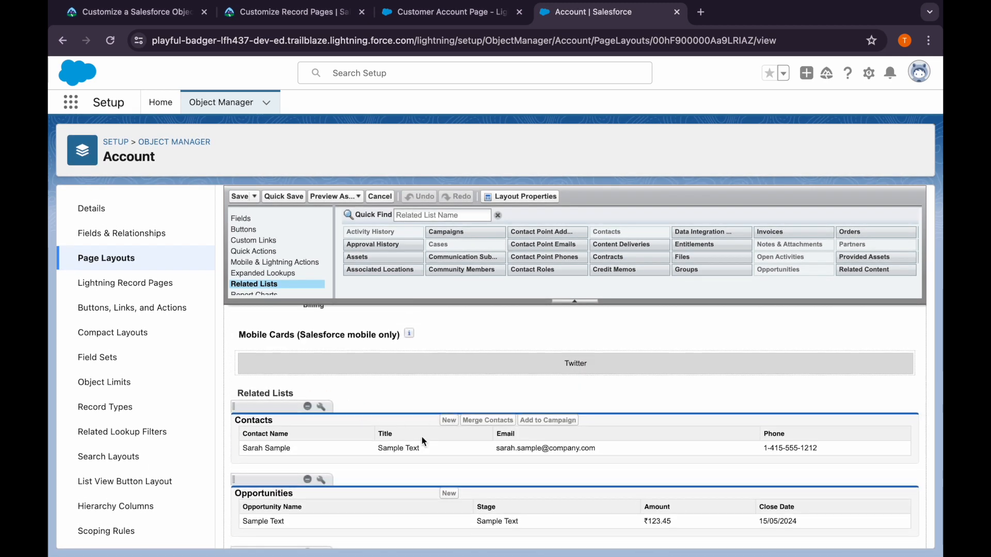
click(327, 410)
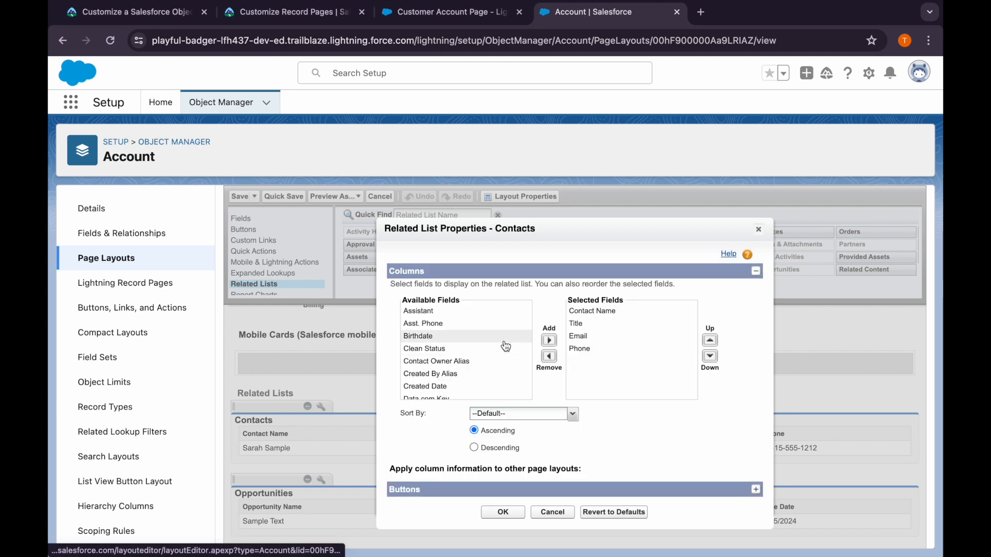
scroll(487, 375, down, 1)
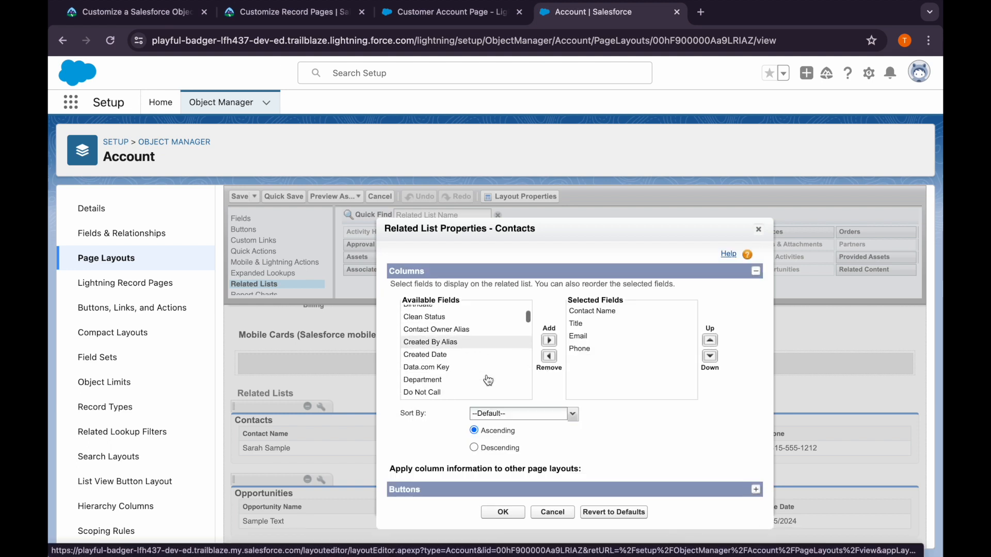
click(477, 391)
click(549, 341)
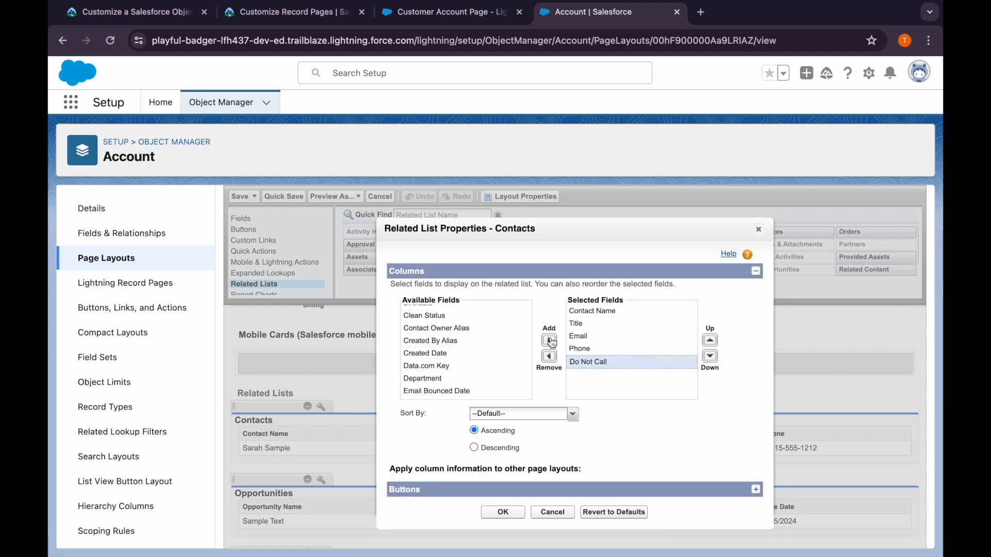
click(496, 512)
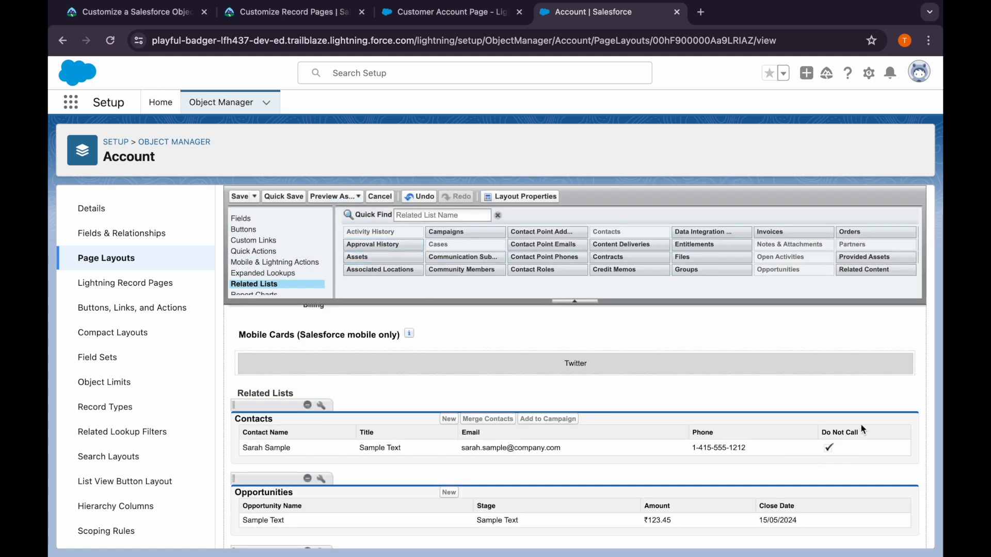
Move the Opportunities related list above Contacts and save the Account Layout, overwriting users' personal related list customizations
click(270, 12)
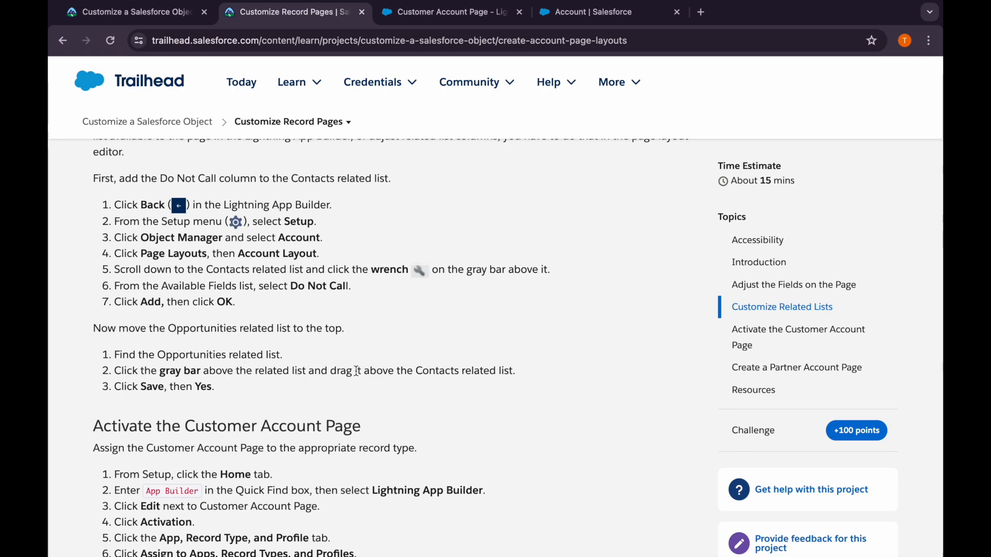
click(449, 12)
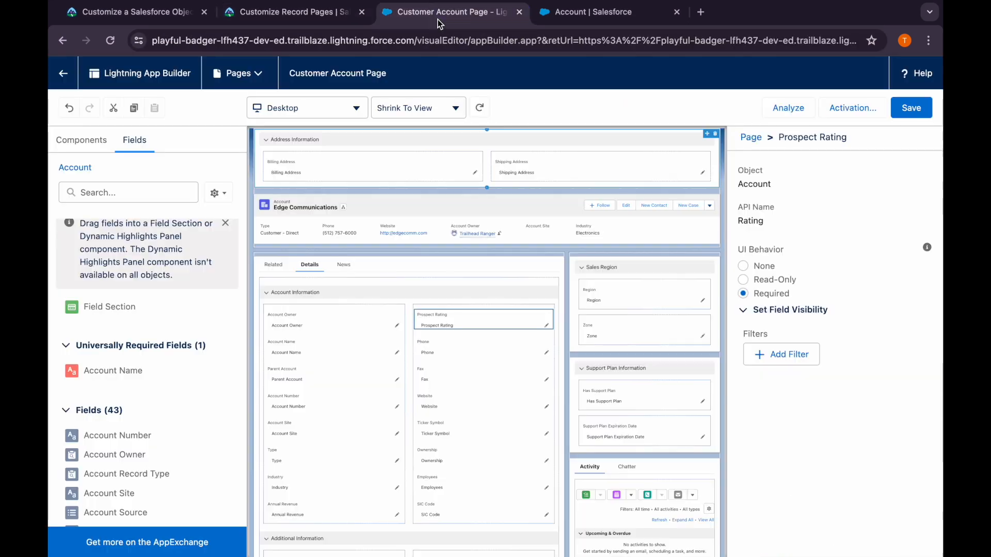
click(583, 12)
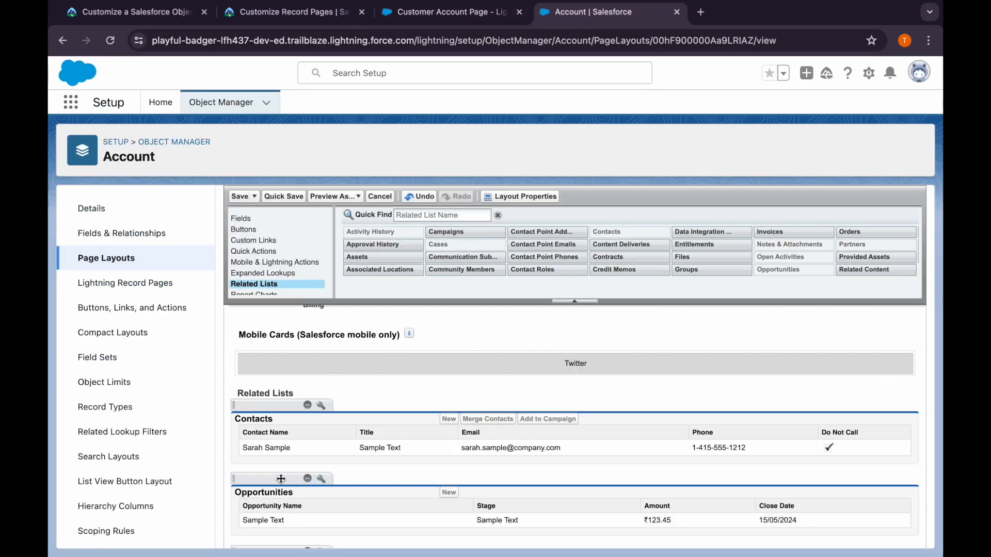
drag(278, 479, 290, 399)
drag(276, 479, 330, 407)
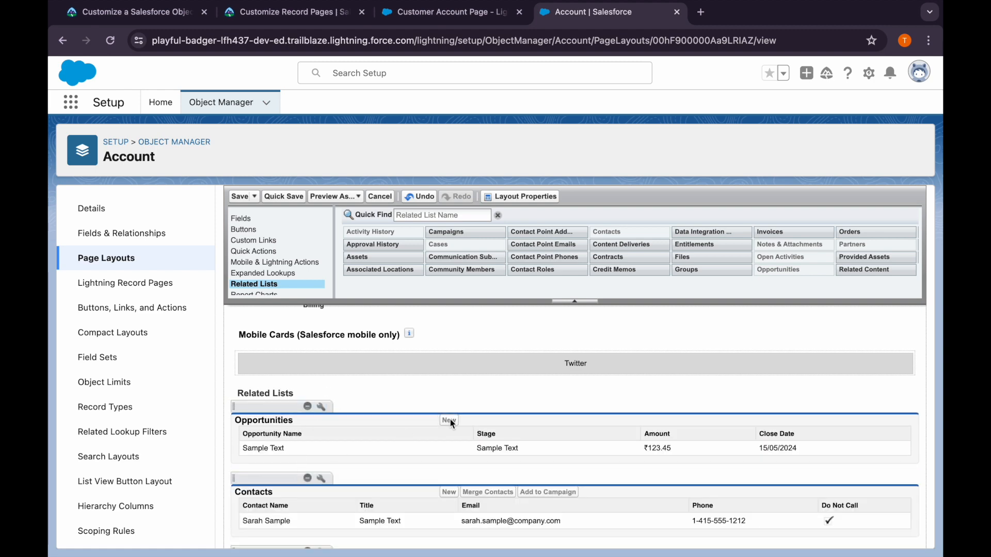
click(240, 197)
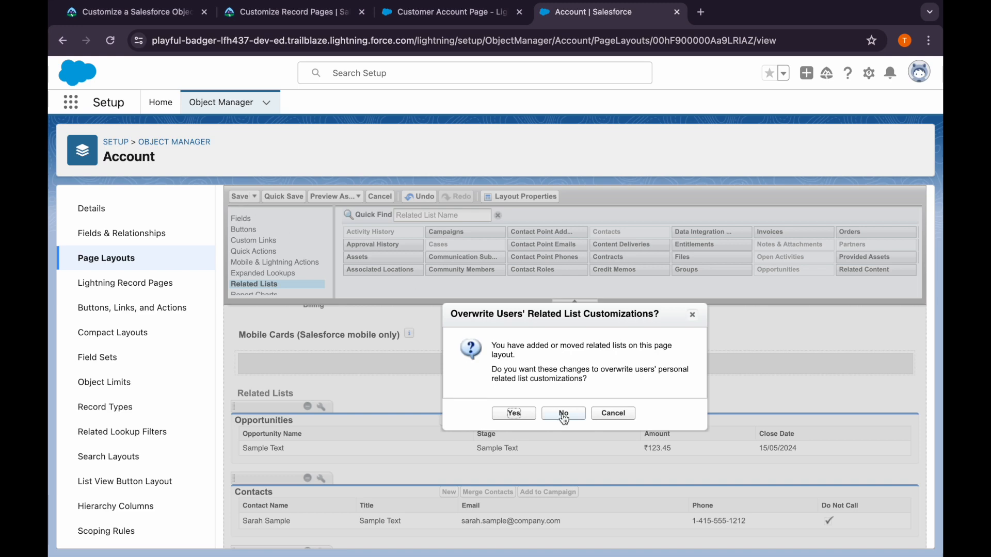
click(516, 416)
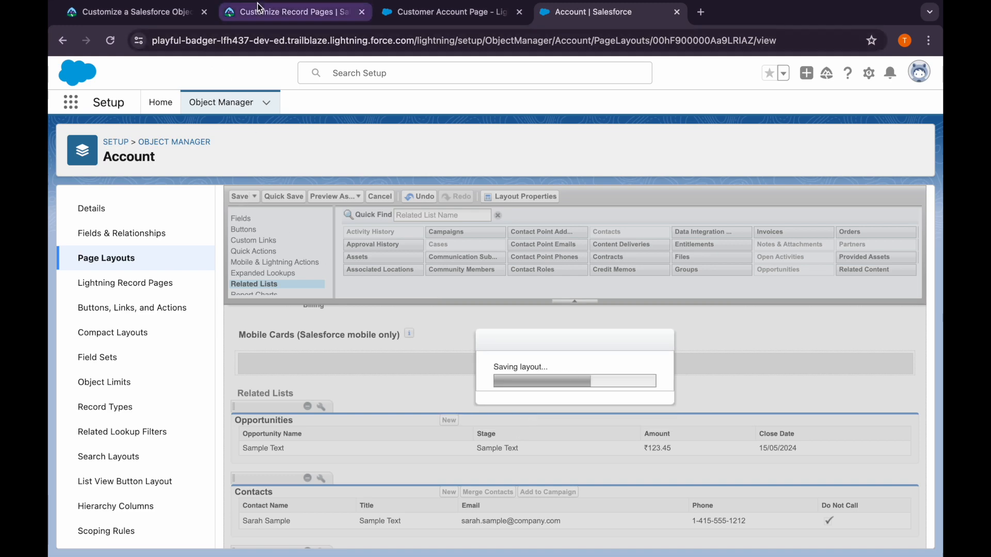
Read Trailhead's Activate the Customer Account Page instructions, then search Salesforce Setup for "lightning" and open Lightning App Builder
click(261, 14)
scroll(271, 349, down, 3)
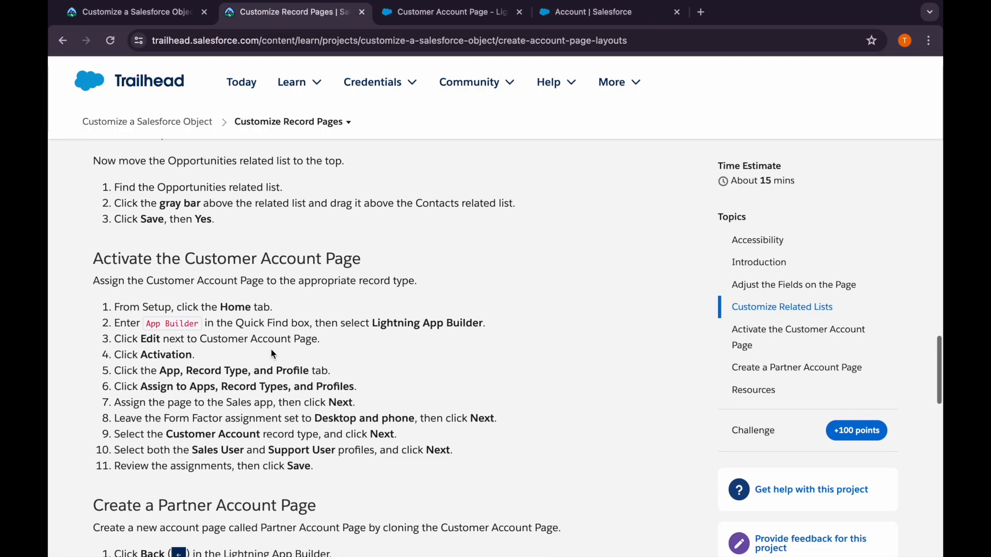
scroll(271, 354, down, 1)
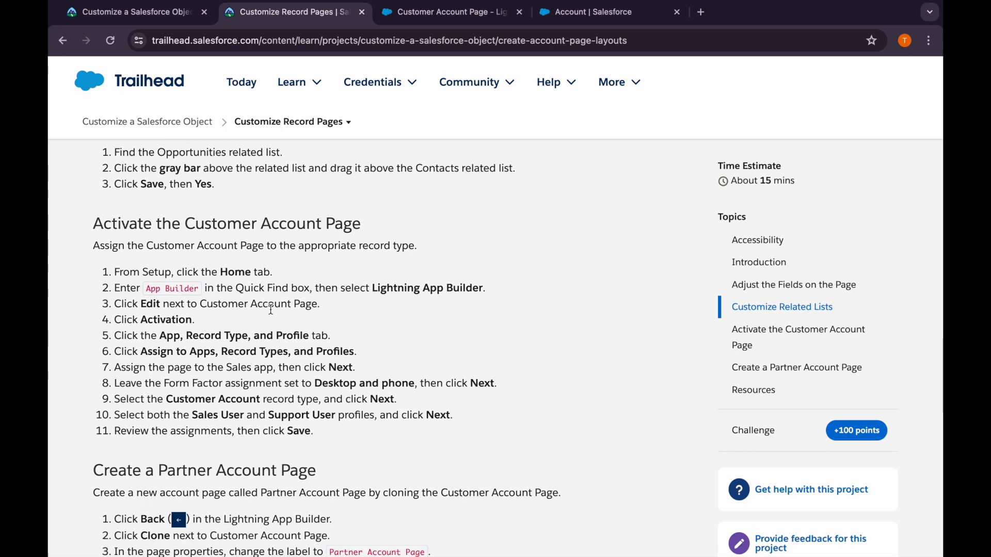
click(584, 14)
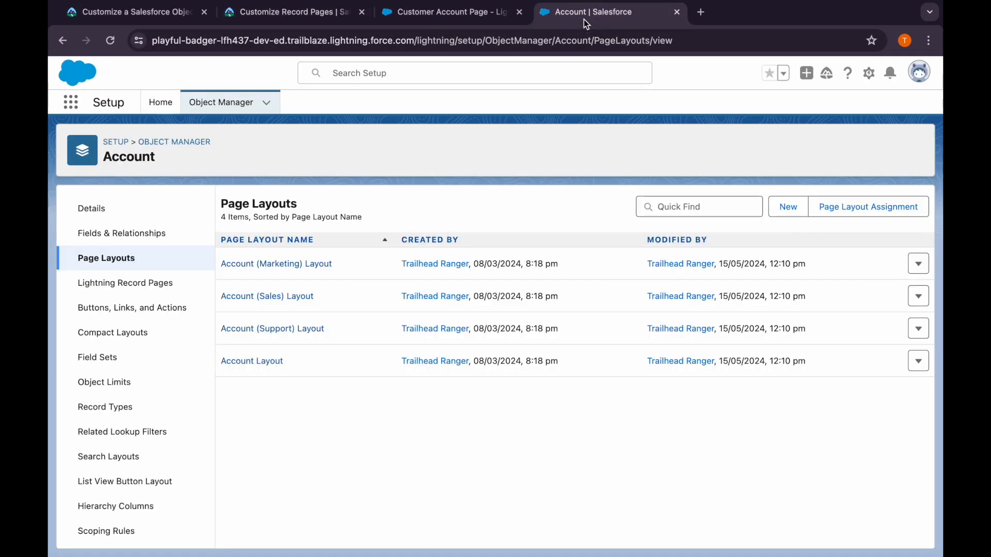
click(120, 135)
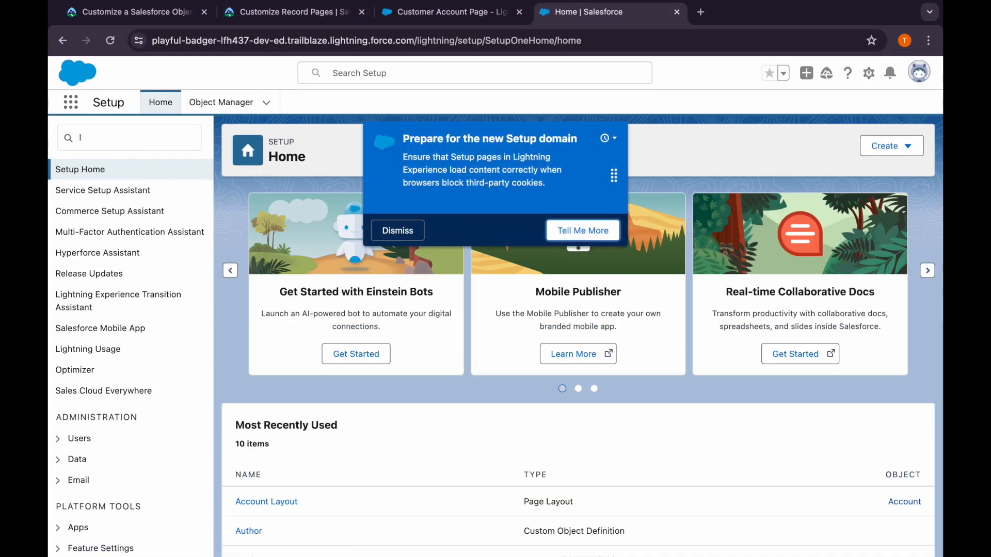
click(113, 134)
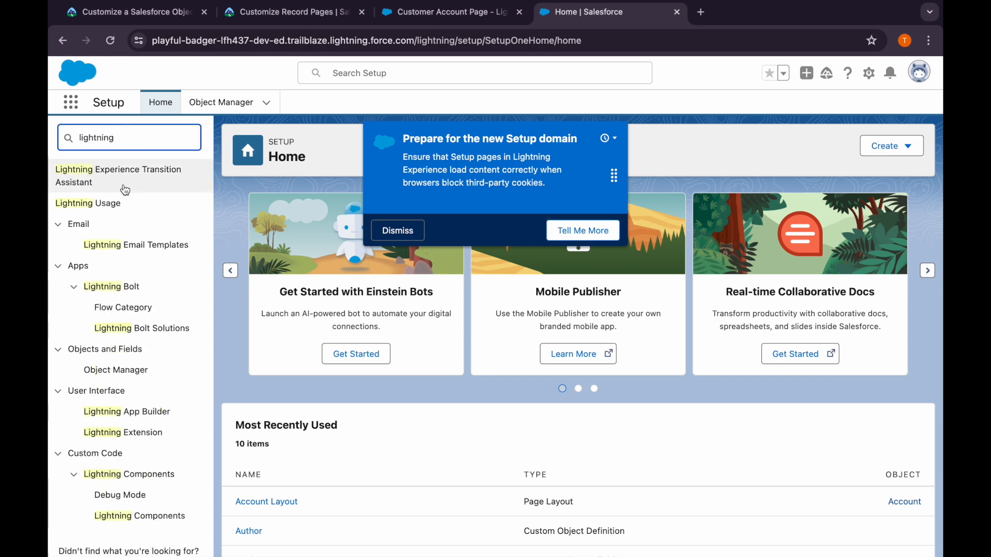
click(132, 412)
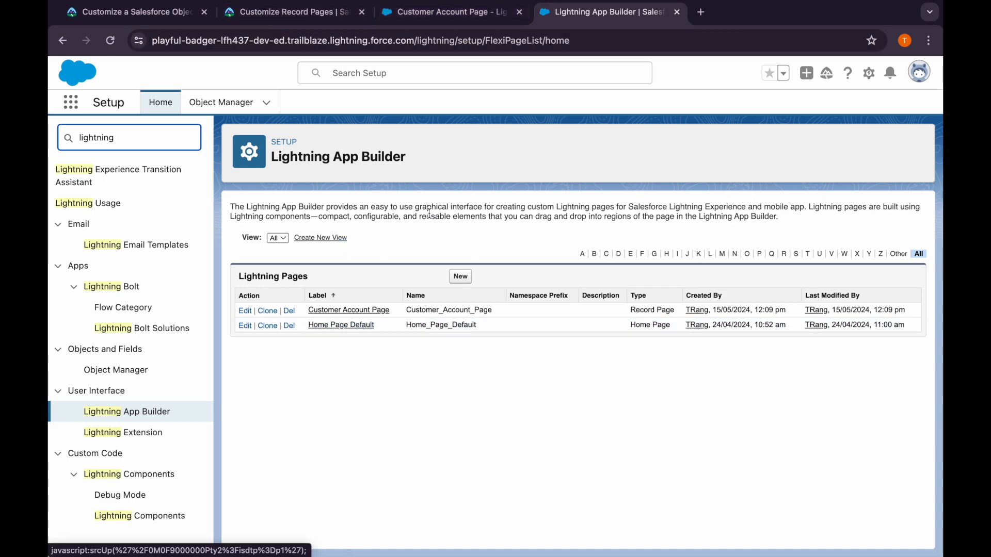
Check the Trailhead instructions and open the Customer Account Page for editing from the list of Lightning pages
click(302, 15)
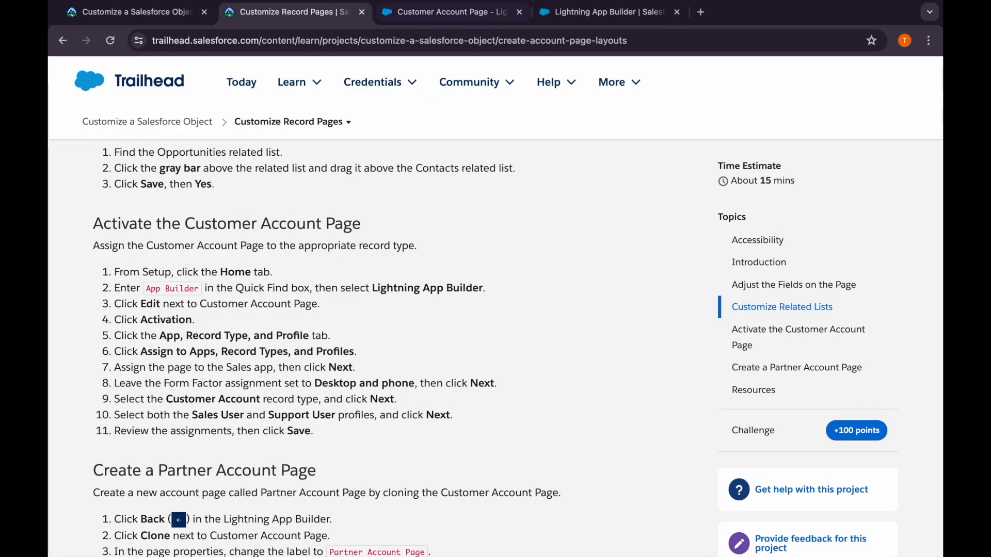
click(482, 21)
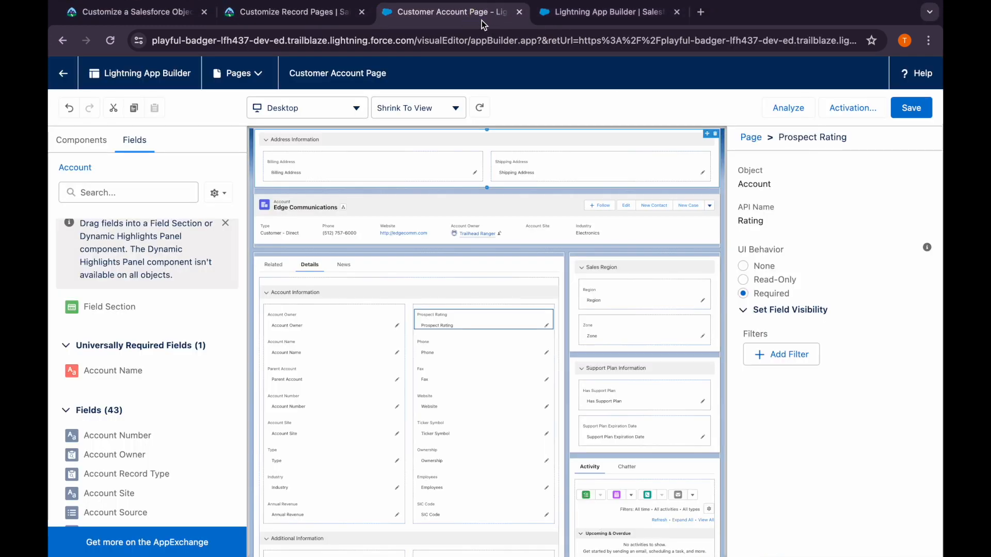
click(548, 15)
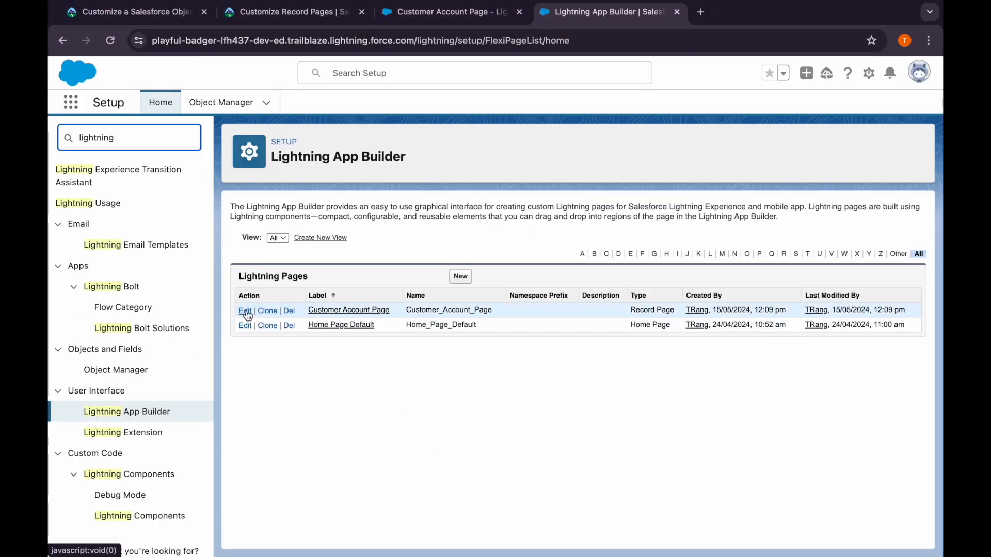
click(327, 313)
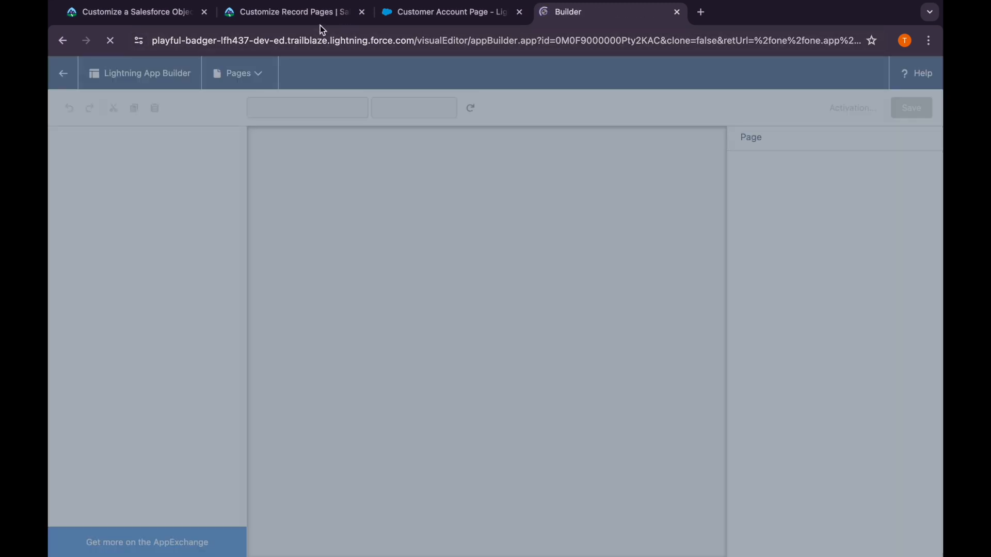
click(314, 15)
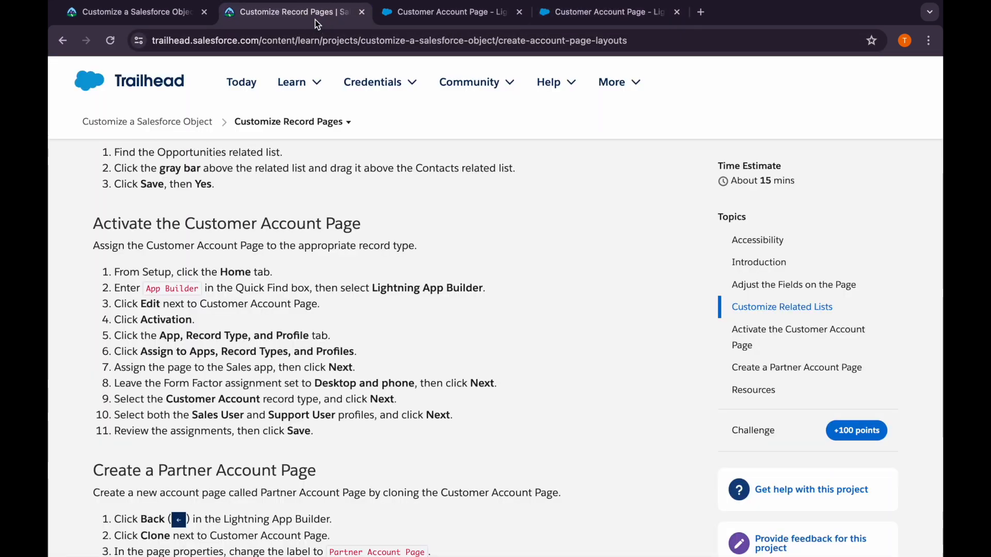
click(555, 14)
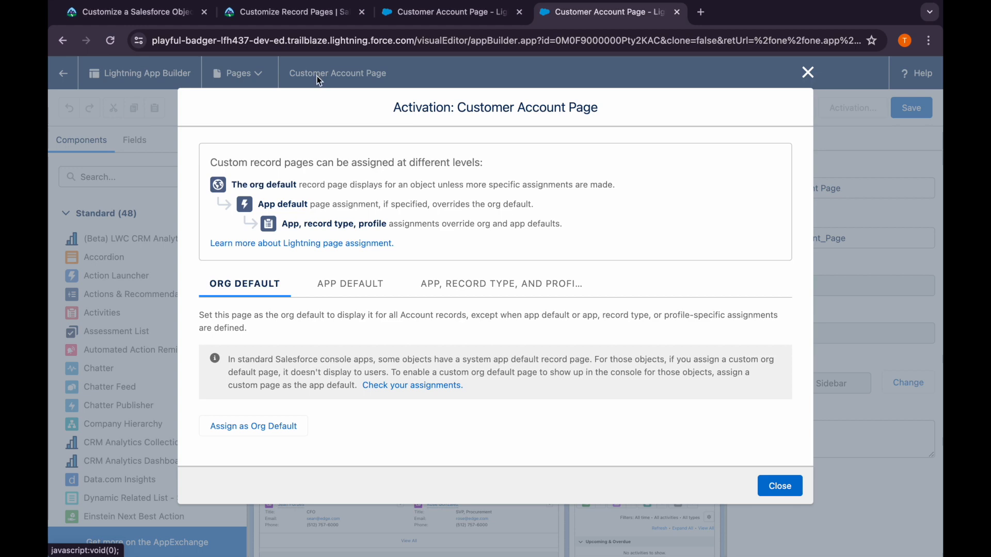
Review Trailhead's assignment steps, then open the Customer Account Page's activation settings for app, record type, and profile
click(291, 12)
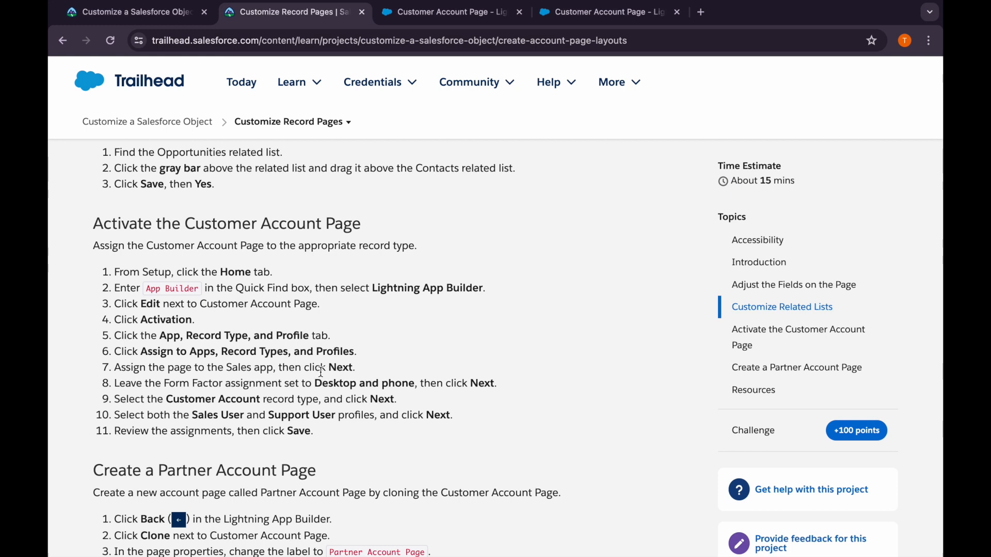
drag(167, 369, 279, 369)
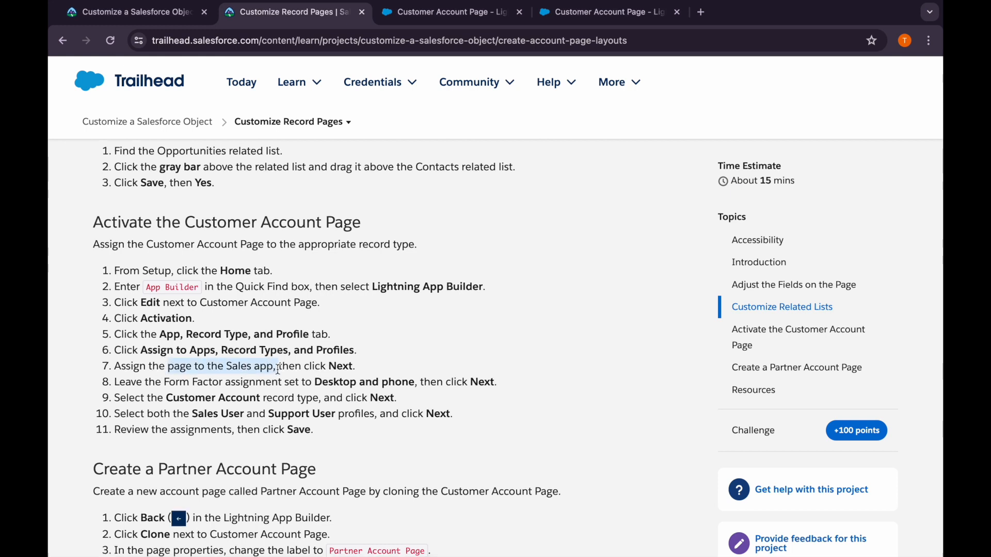
scroll(421, 361, down, 2)
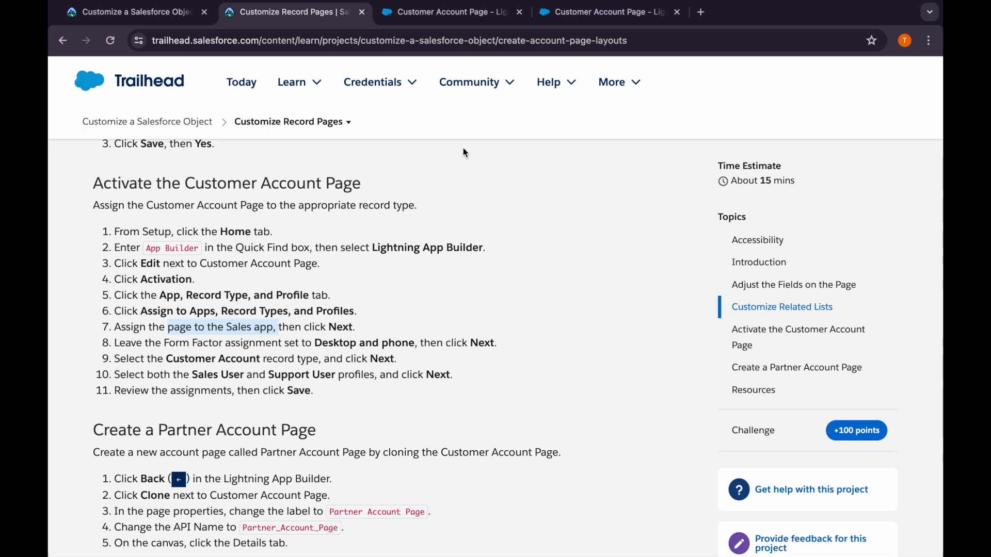
click(455, 13)
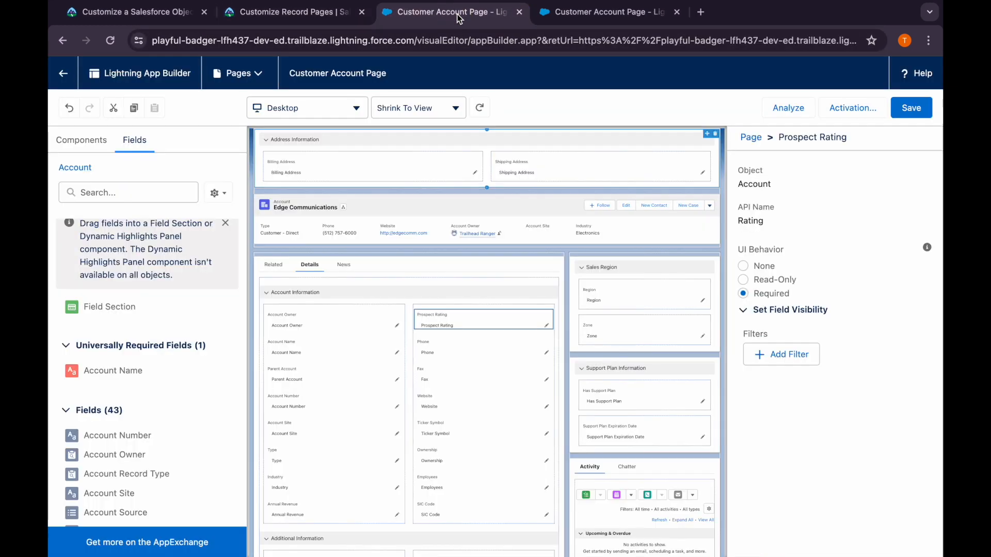
click(551, 16)
scroll(328, 370, down, 1)
click(450, 283)
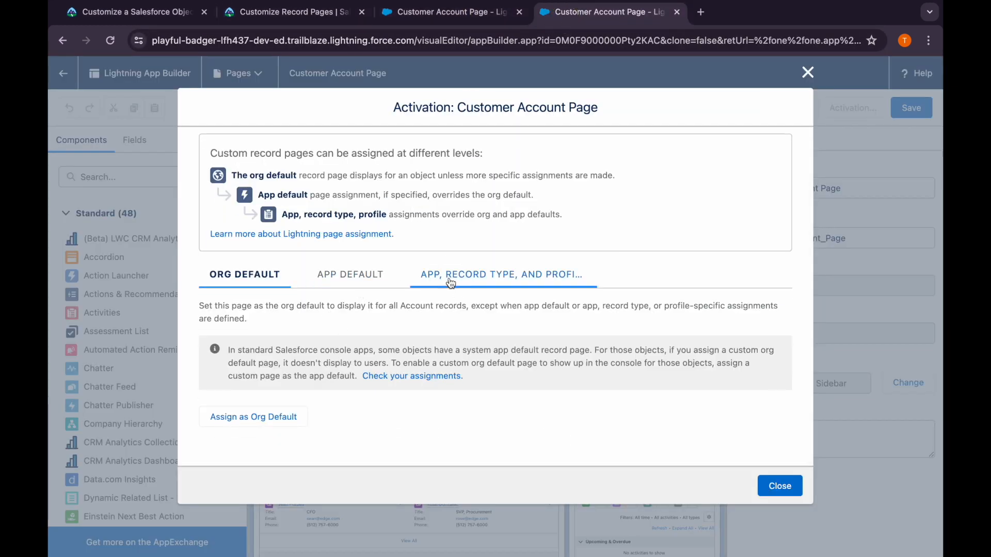
Assign the page to the Sales app, keeping the Desktop and phone form factor, and select the Customer Account record type
click(306, 346)
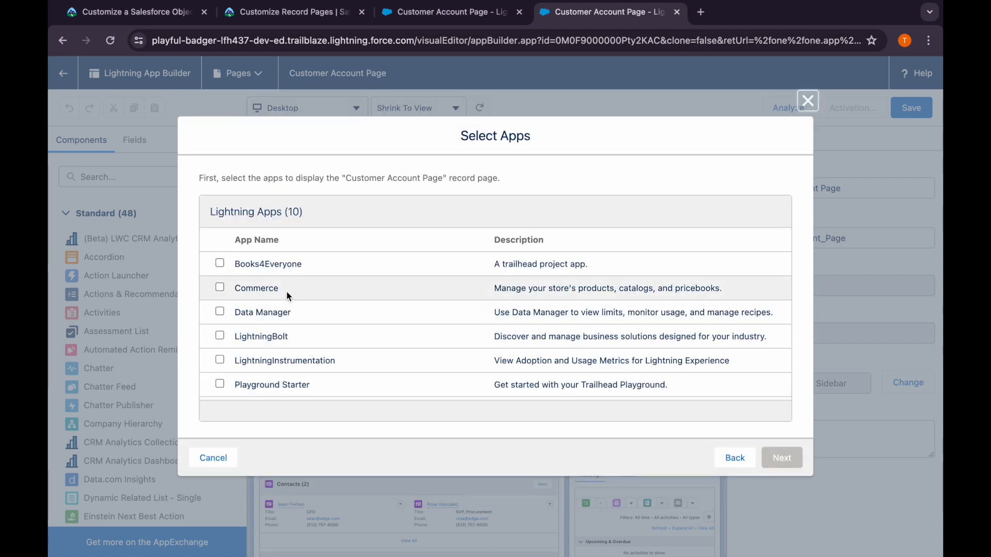
scroll(306, 358, down, 3)
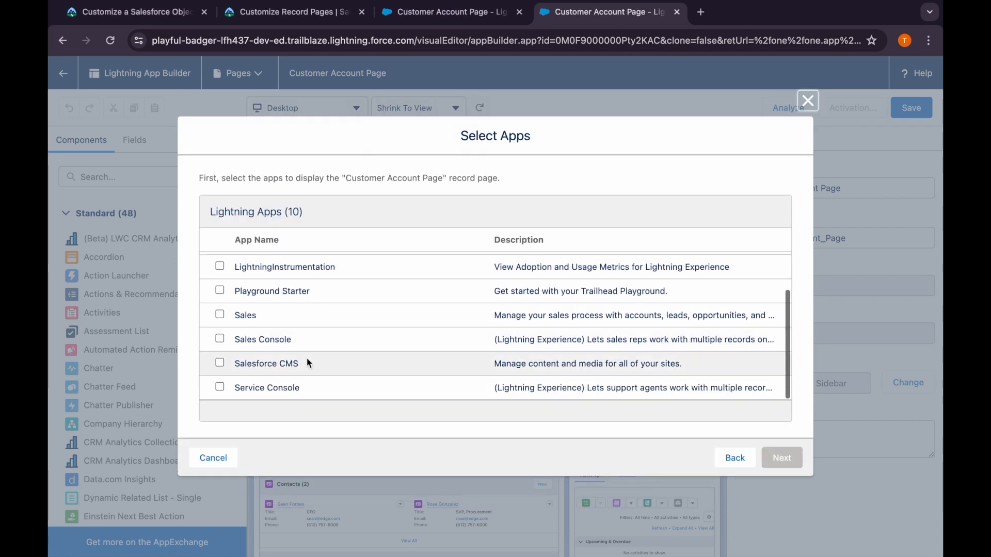
click(220, 314)
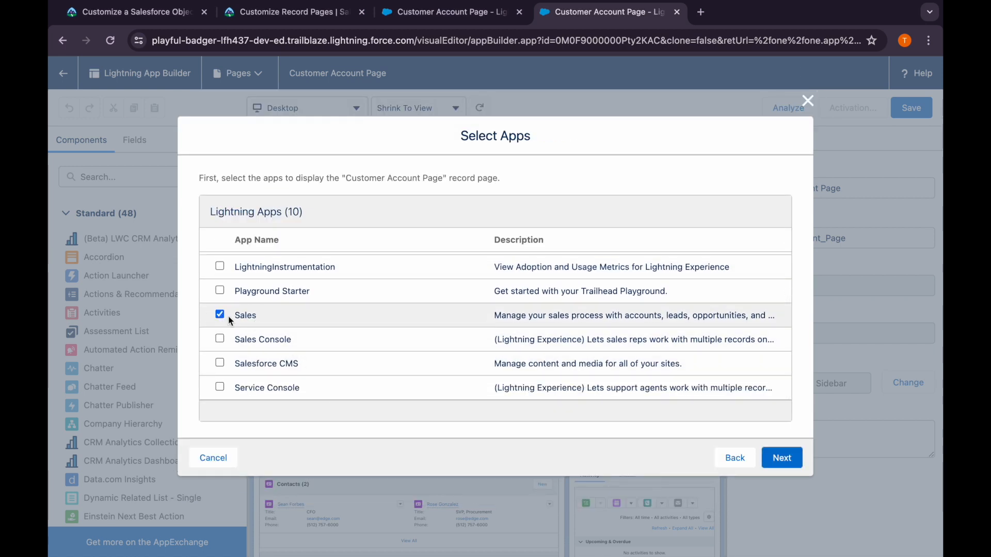
click(782, 459)
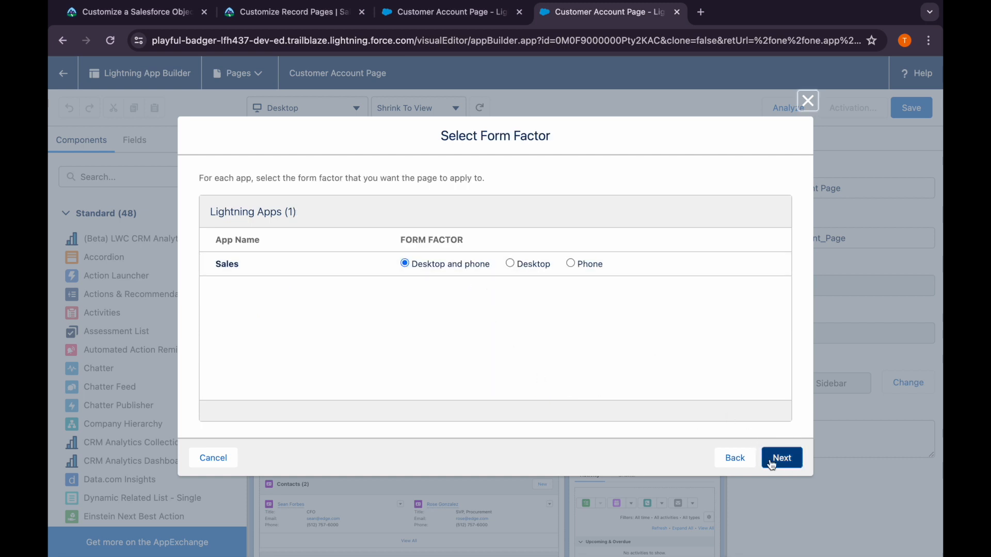
click(780, 458)
click(220, 287)
click(781, 458)
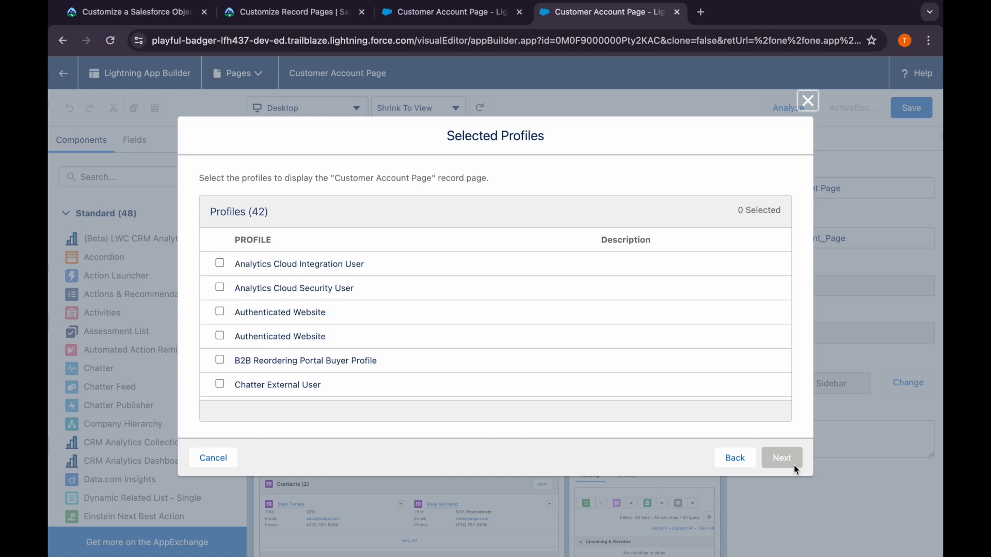
Select the Support User and Sales User profiles, review the assignments, and save the activation
scroll(336, 257, down, 15)
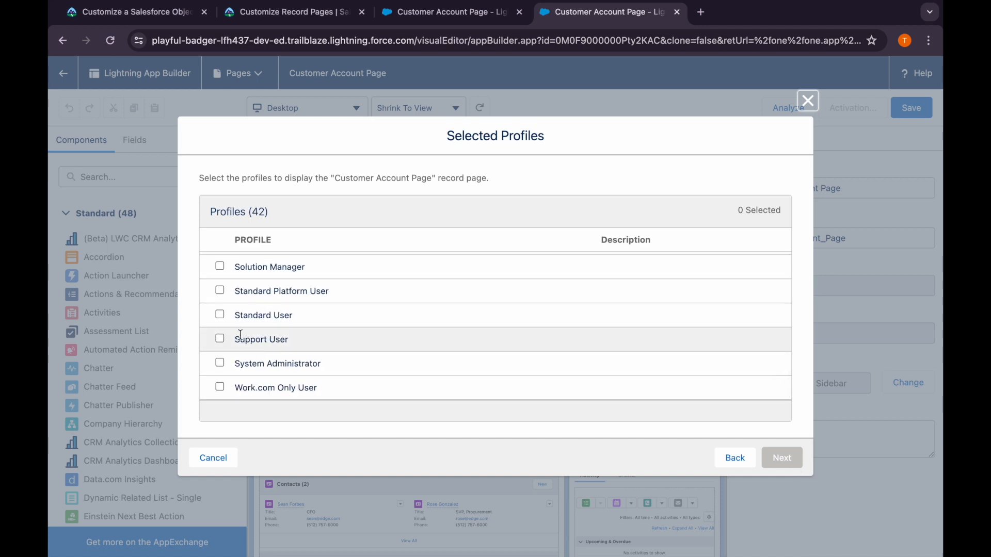
click(220, 339)
scroll(220, 325, up, 2)
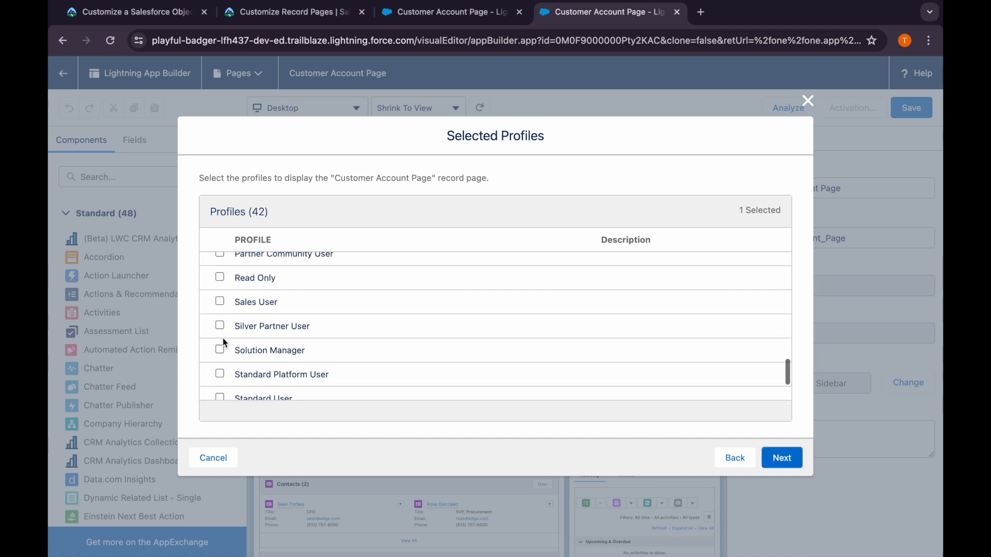
click(220, 303)
scroll(354, 332, down, 3)
click(781, 457)
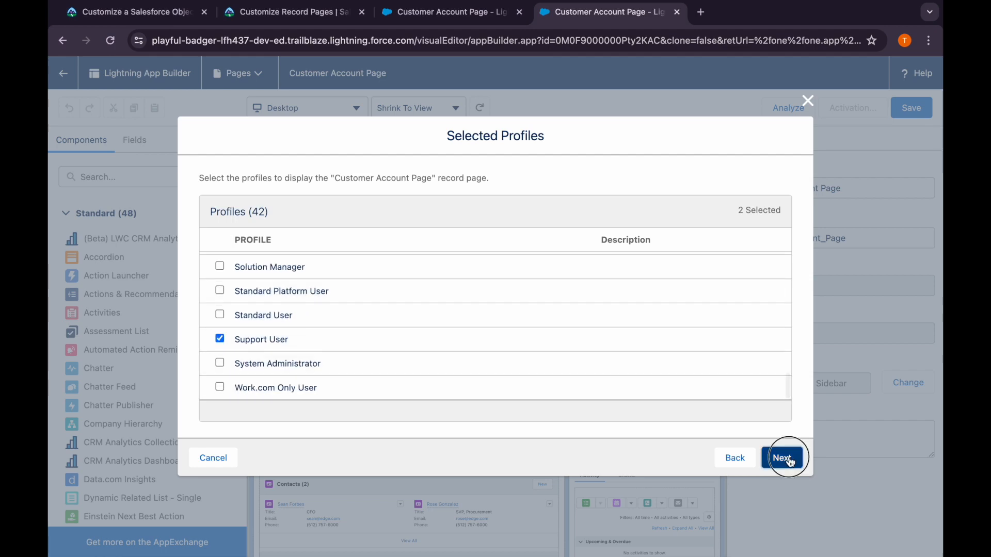
click(767, 450)
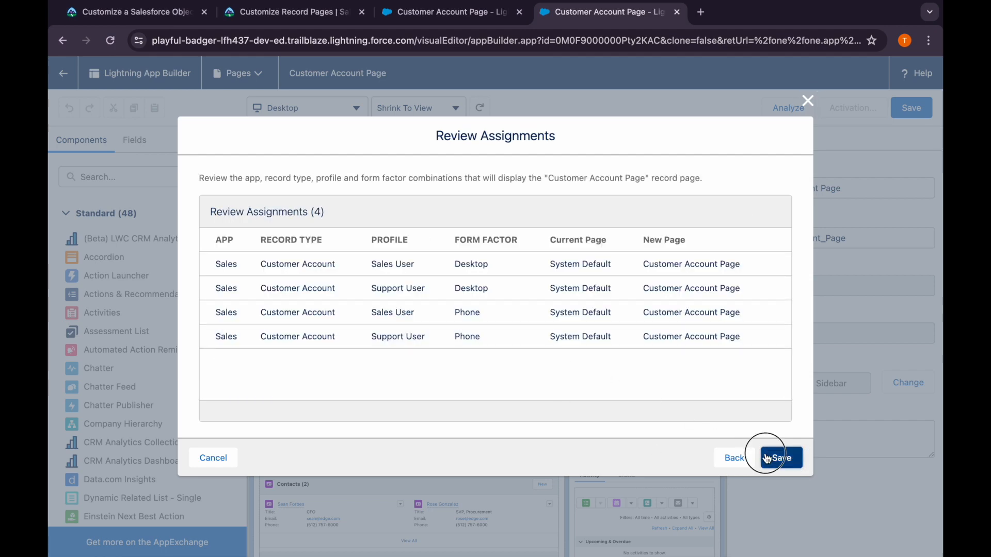
Review the page's App Default activation settings against Trailhead's instructions, then close them and save the Customer Account Page
click(853, 108)
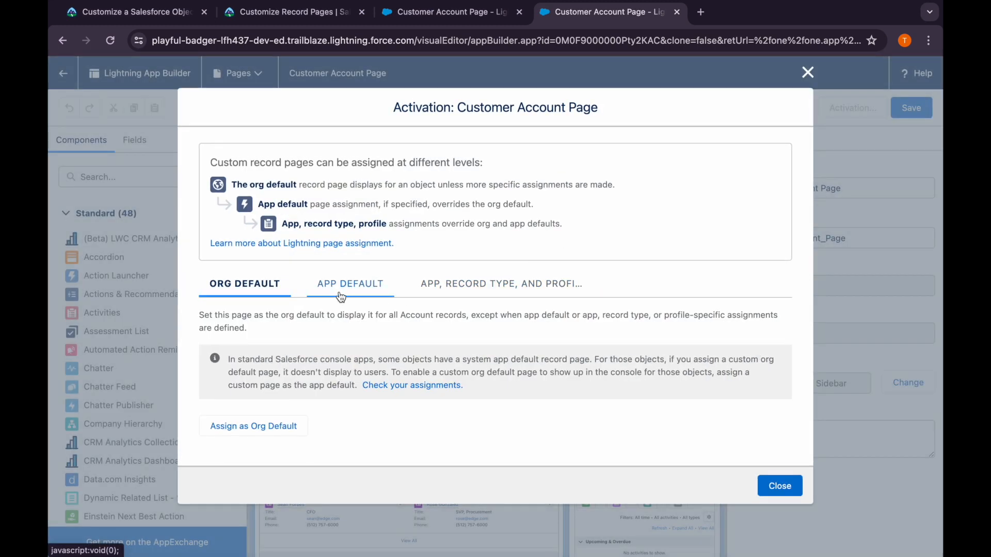
click(340, 296)
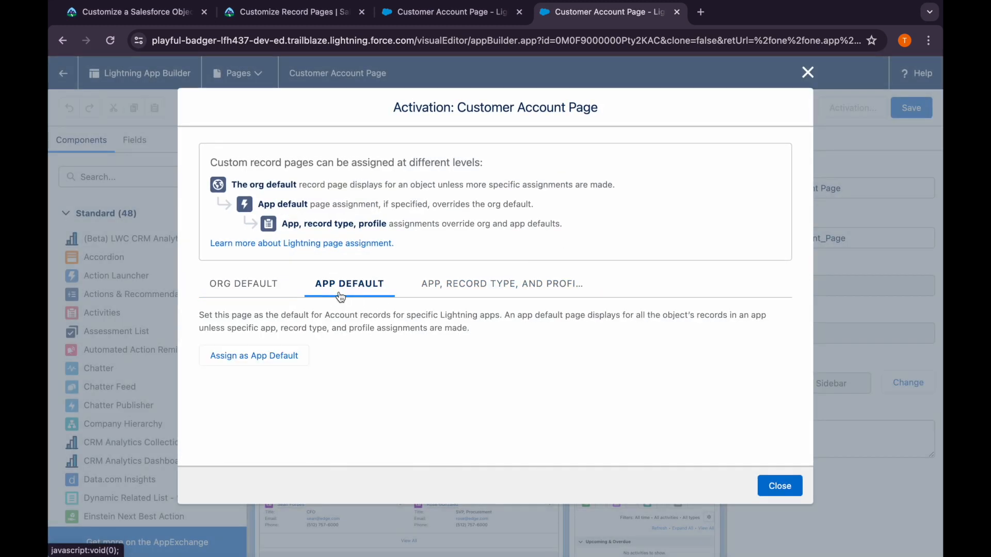
click(266, 21)
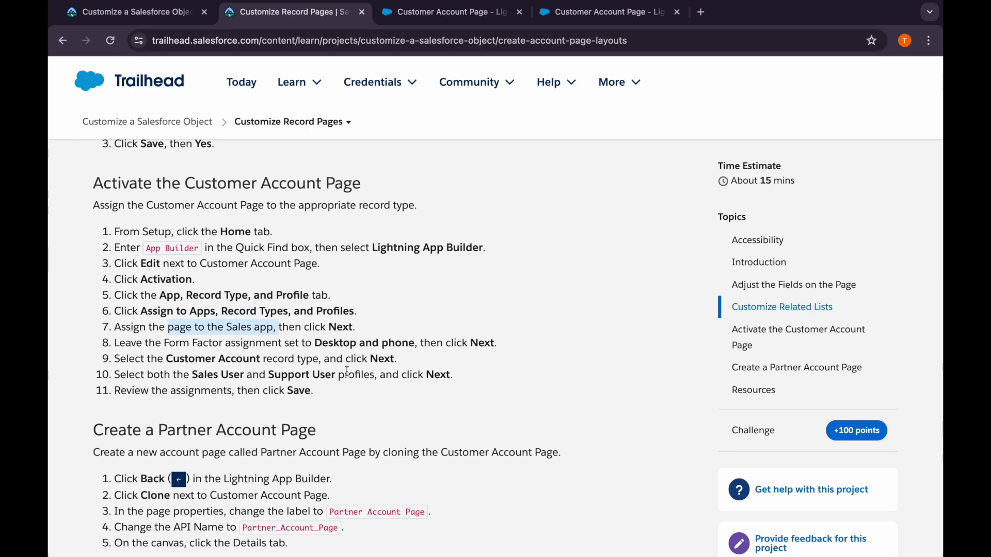
scroll(346, 372, down, 3)
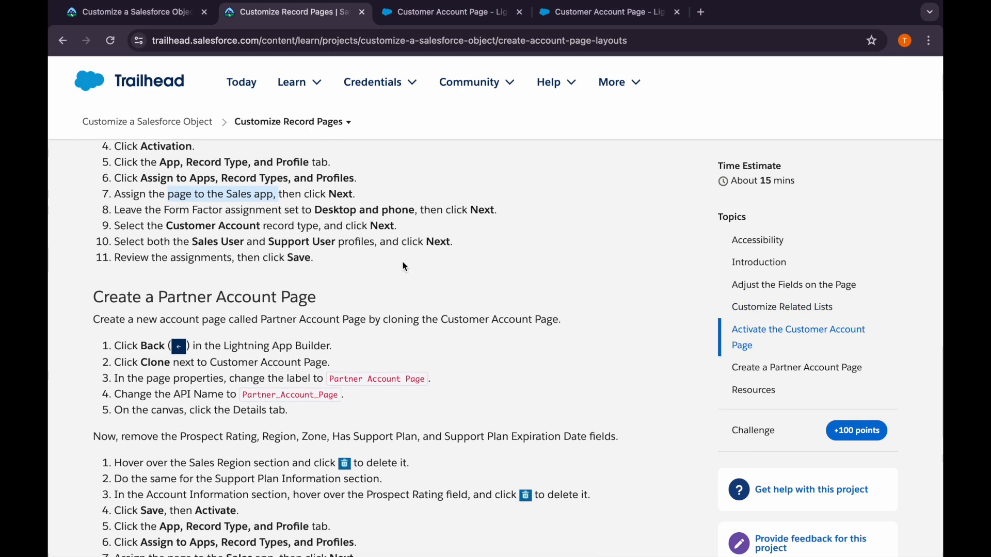
click(567, 13)
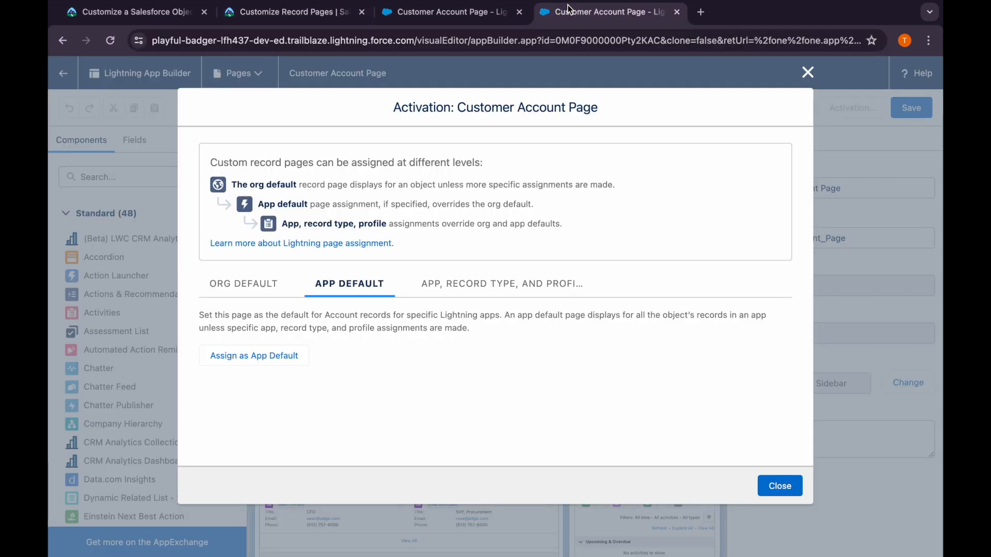
click(769, 477)
click(909, 109)
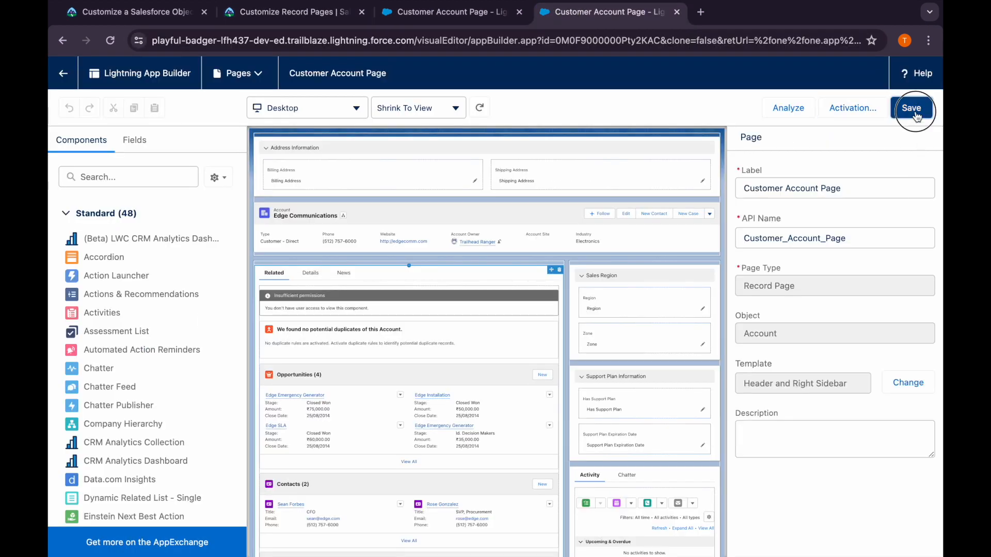
Following Trailhead's Create a Partner Account Page instructions, clone the Customer Account Page and set the clone's label to Partner Account Page
click(331, 14)
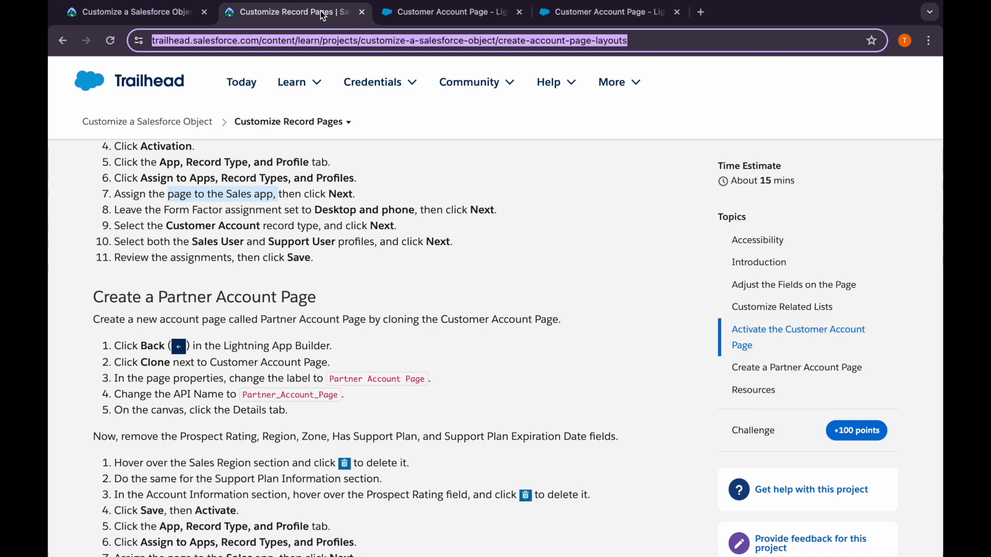
drag(328, 380, 424, 388)
key(ctrl+c)
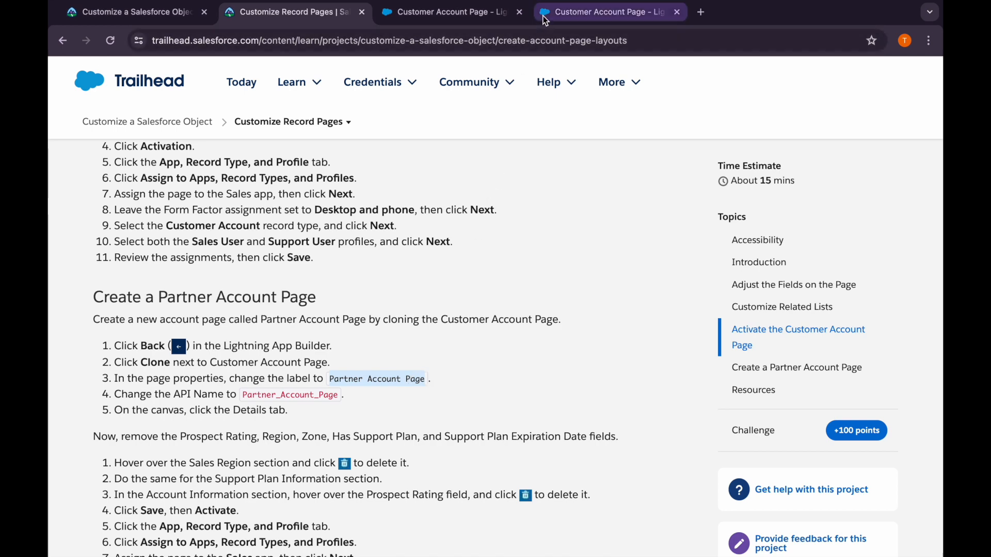
click(556, 16)
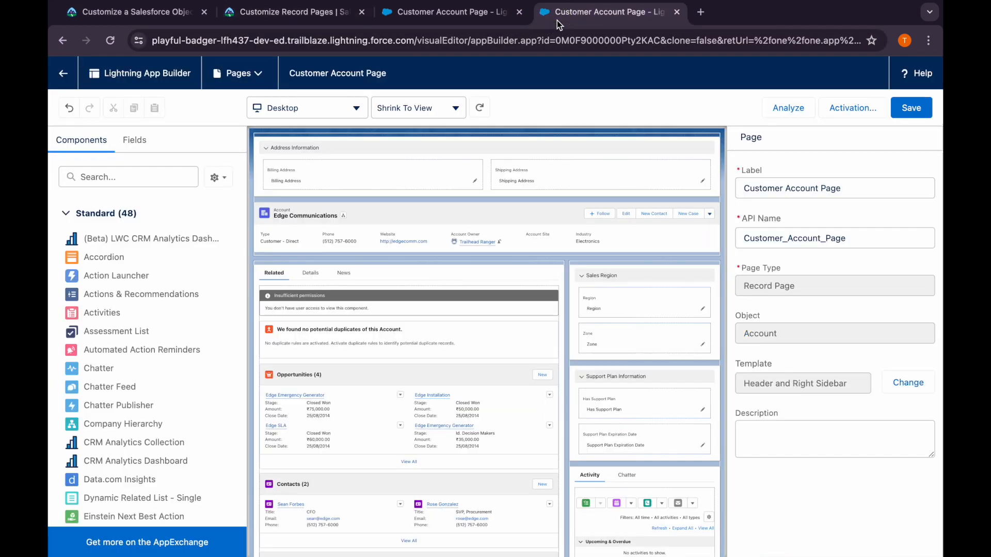
click(63, 74)
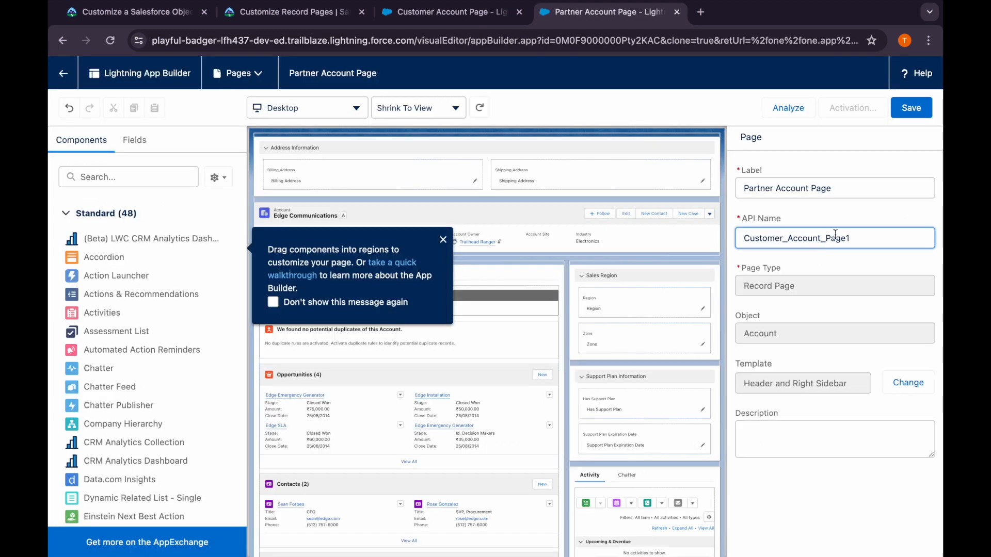
Set the cloned page's API Name to Partner_Account_Page
double_click(835, 236)
key(BackSpace)
key(ctrl+v)
click(777, 238)
key(BackSpace)
text(_)
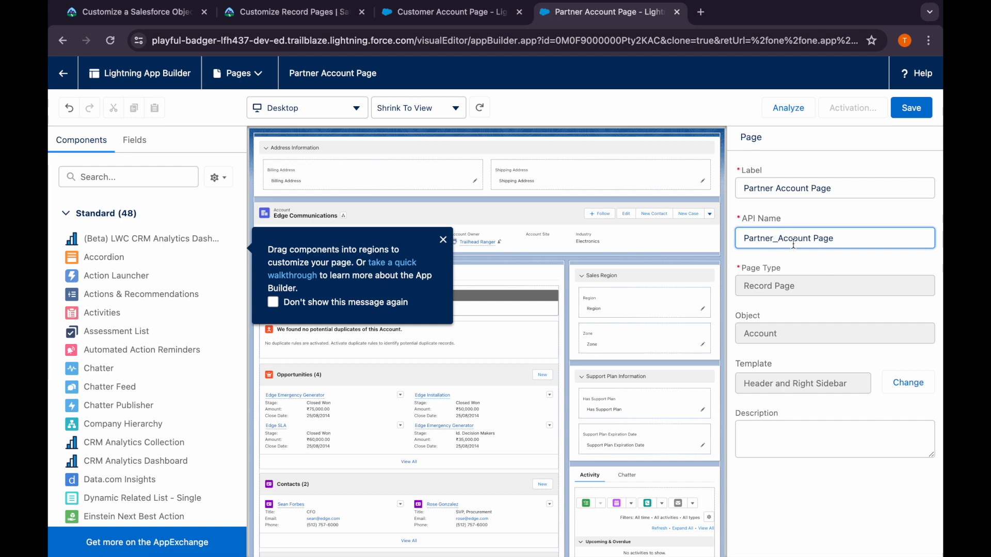
click(815, 238)
key(BackSpace)
text(_)
Check Trailhead's field-removal instructions, then dismiss the App Builder walkthrough tip and show the Details tab on the canvas
click(310, 14)
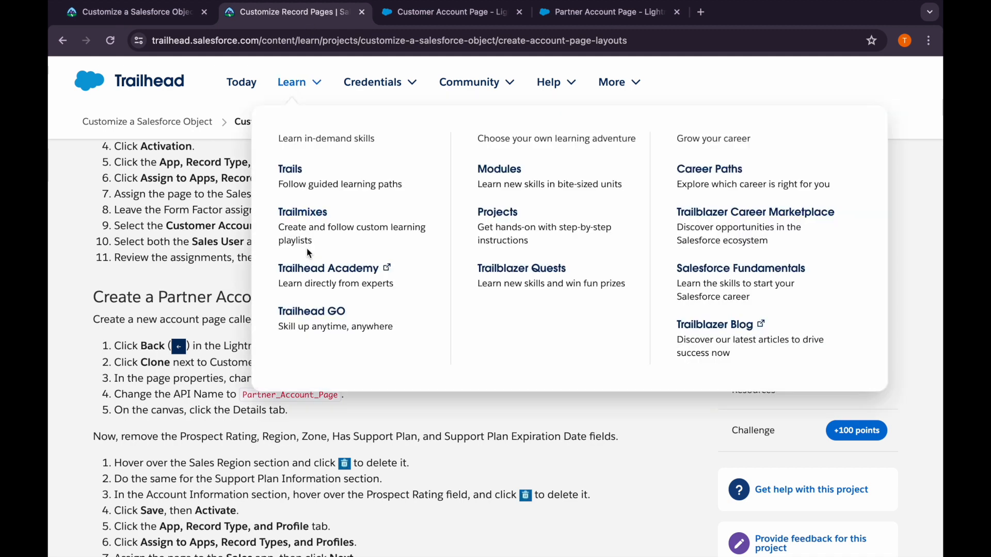
scroll(276, 392, down, 2)
scroll(276, 392, down, 1)
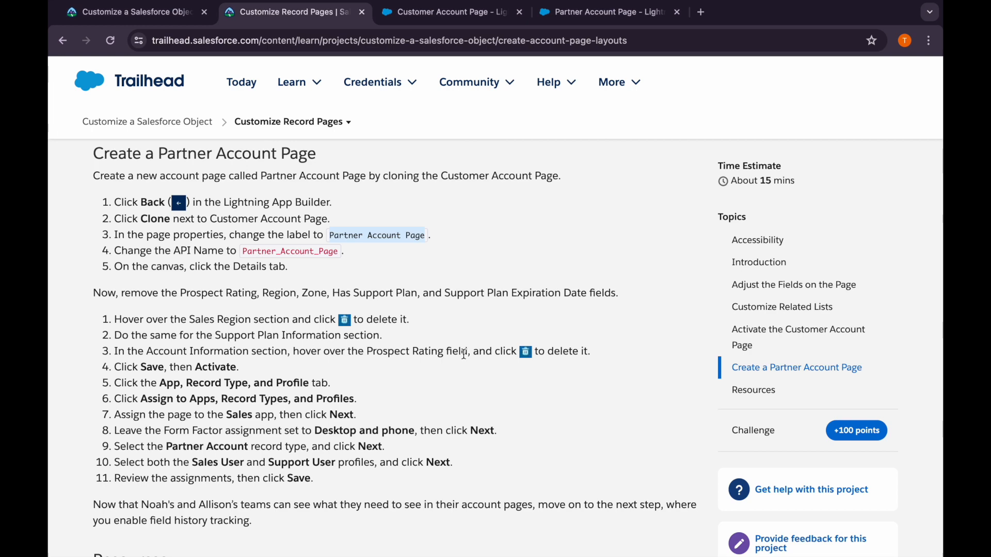
click(575, 17)
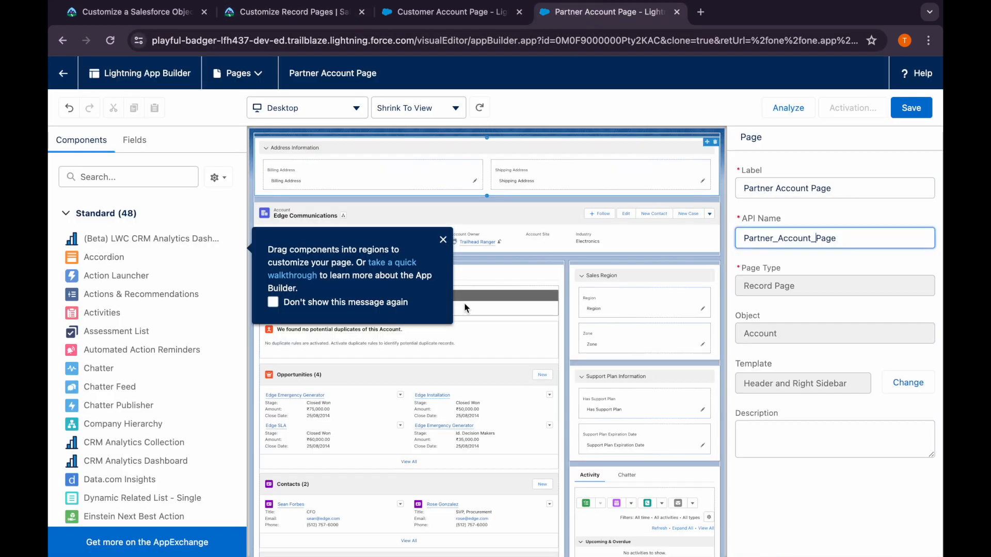
click(443, 240)
click(316, 275)
Delete the Sales Region and Support Plan Information sections, and the Prospect Rating field under Account Information
scroll(393, 404, down, 5)
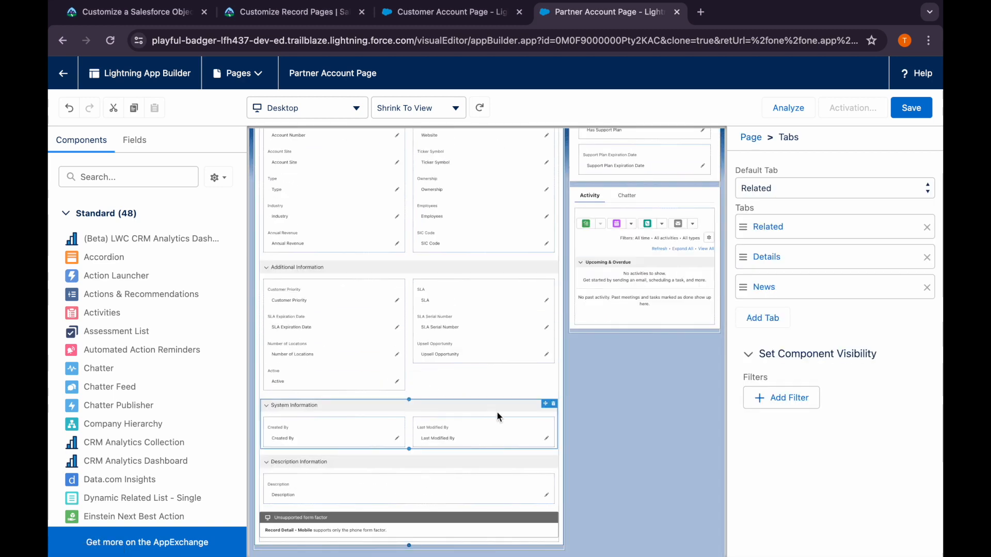
scroll(497, 415, up, 2)
scroll(497, 413, down, 2)
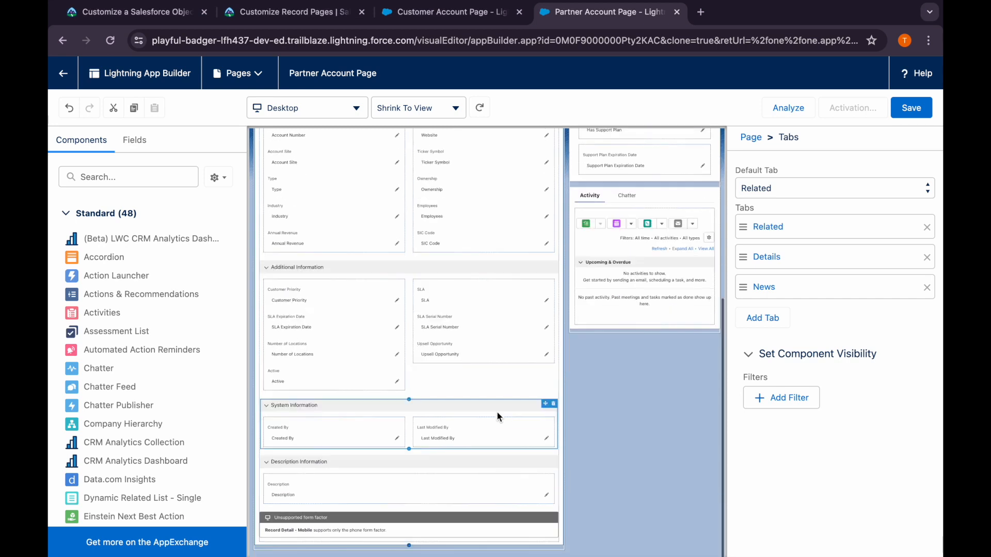
scroll(503, 344, up, 6)
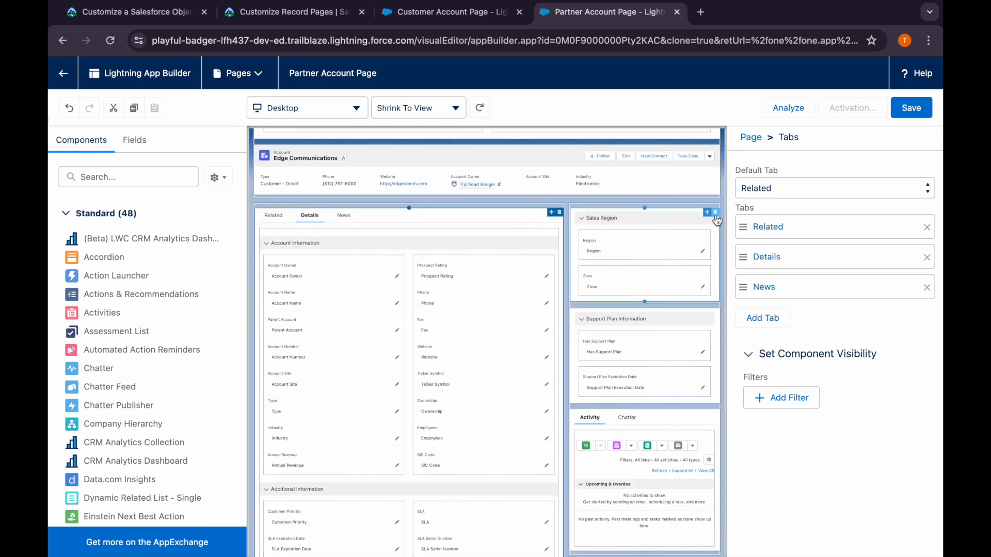
click(715, 212)
click(715, 212)
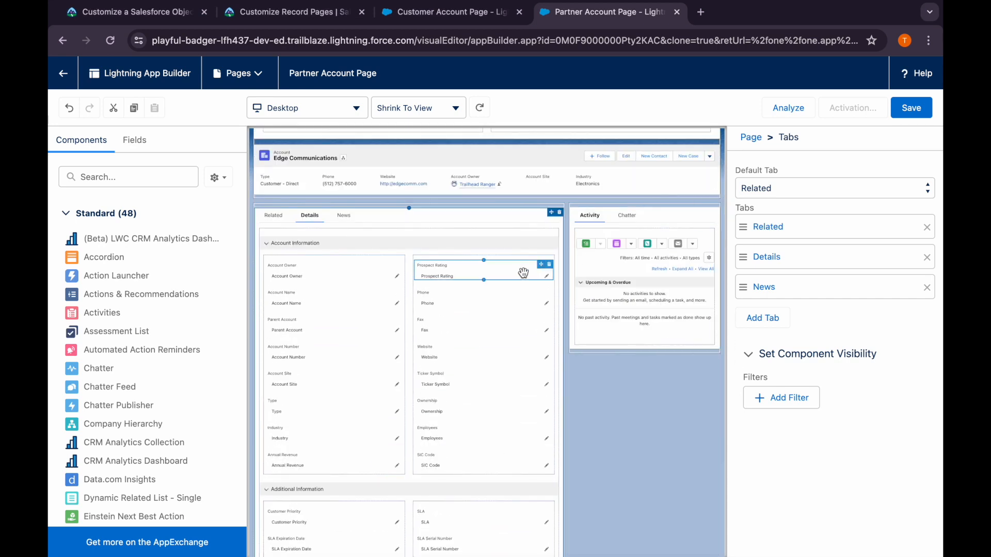
click(552, 270)
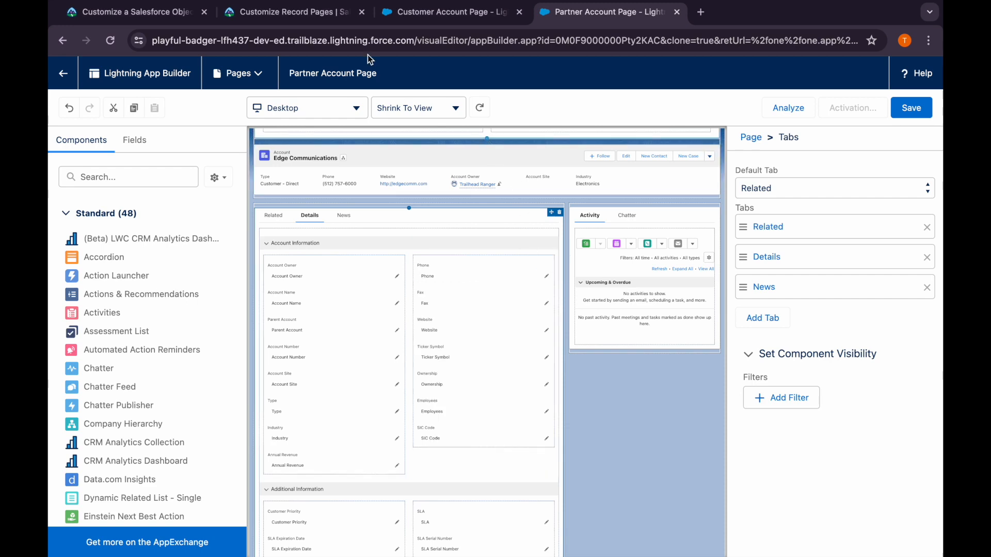
Save the Partner Account Page after checking Trailhead's instructions, and start its activation by app, record type, and profile
click(332, 13)
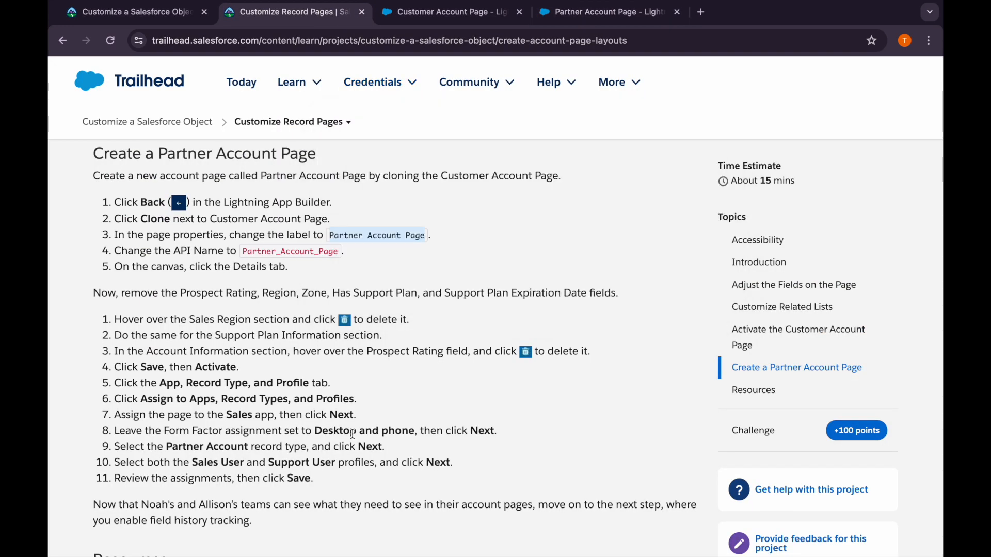
click(578, 12)
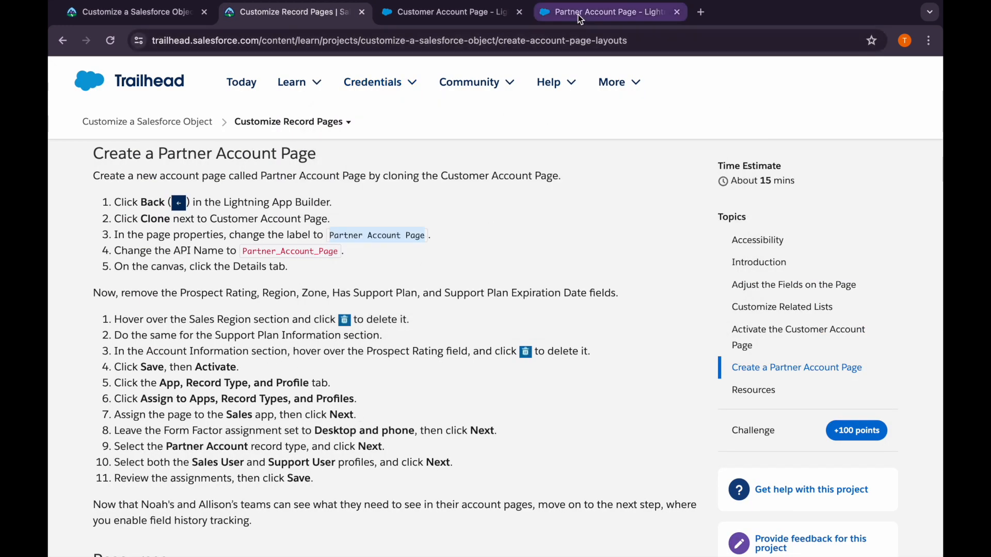
click(911, 108)
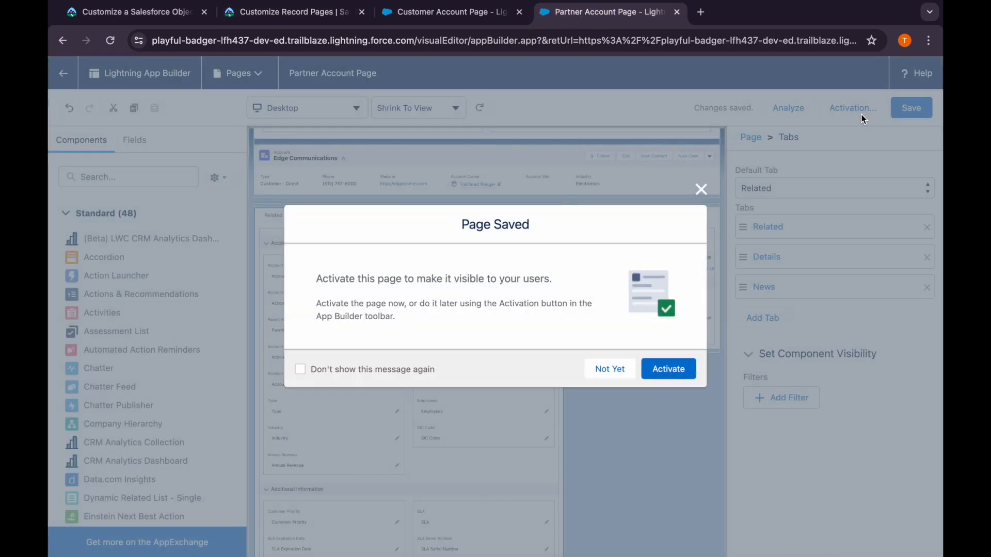
click(668, 369)
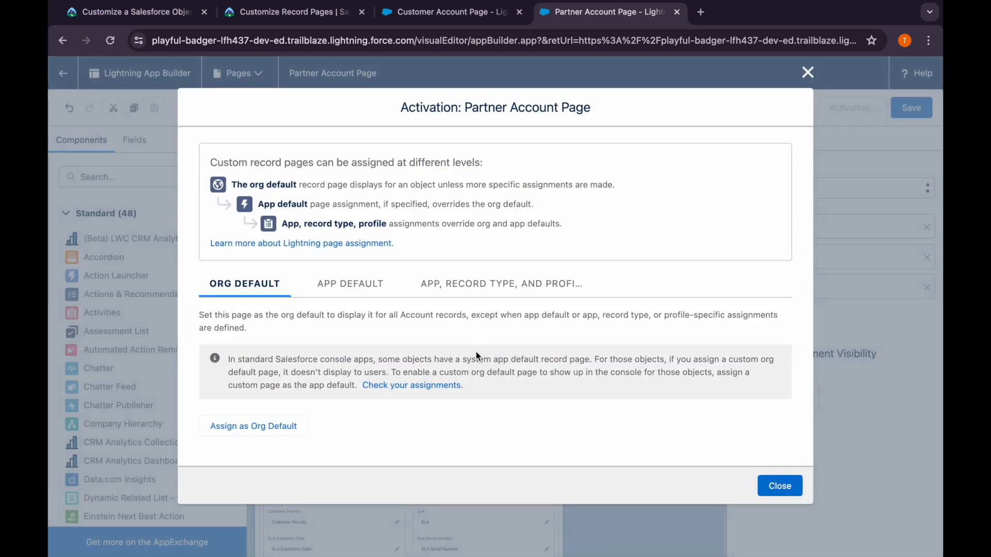
click(440, 288)
click(318, 356)
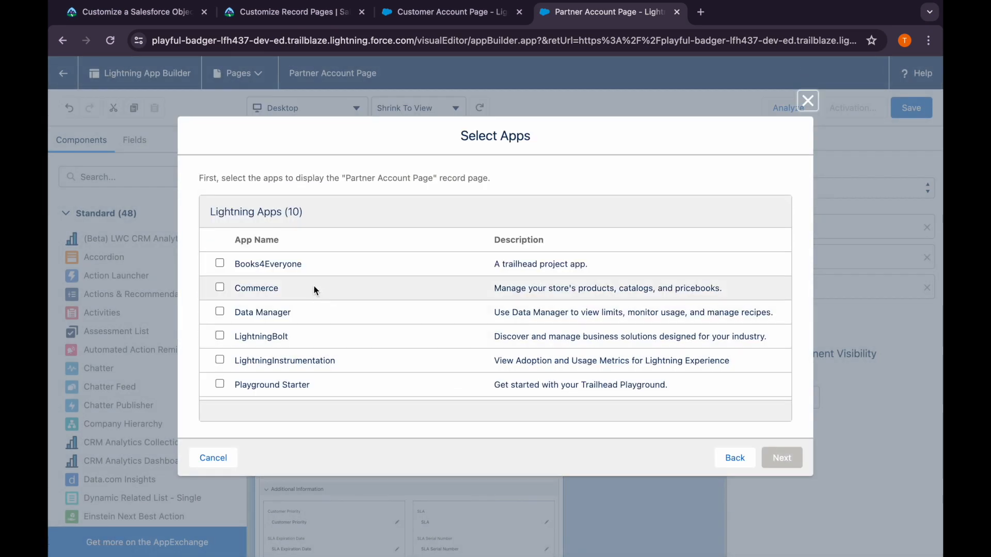
Assign the Partner Account Page to the Sales app, keep the Desktop and phone form factor, and select the Partner Account record type
scroll(278, 358, down, 3)
click(279, 13)
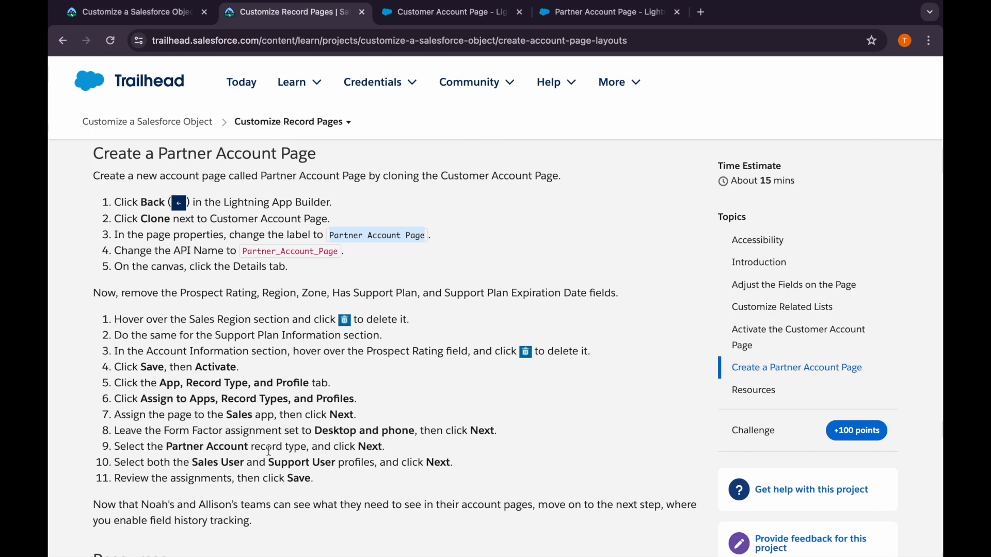
click(579, 14)
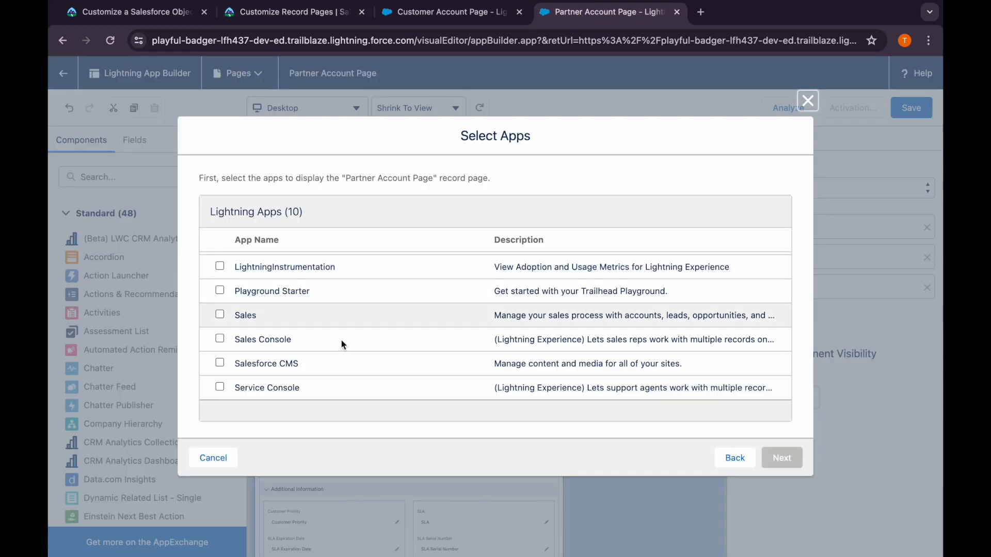
click(219, 315)
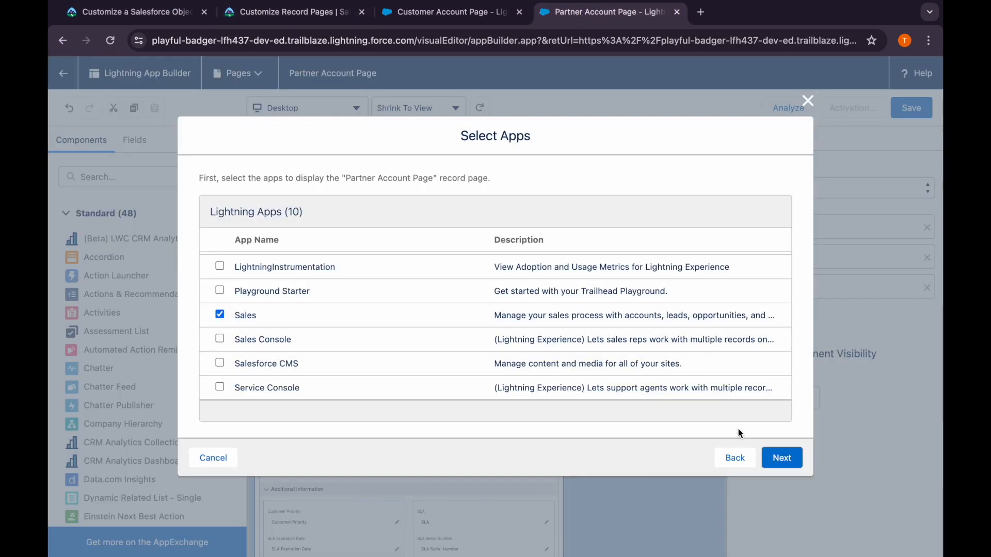
click(768, 457)
click(771, 464)
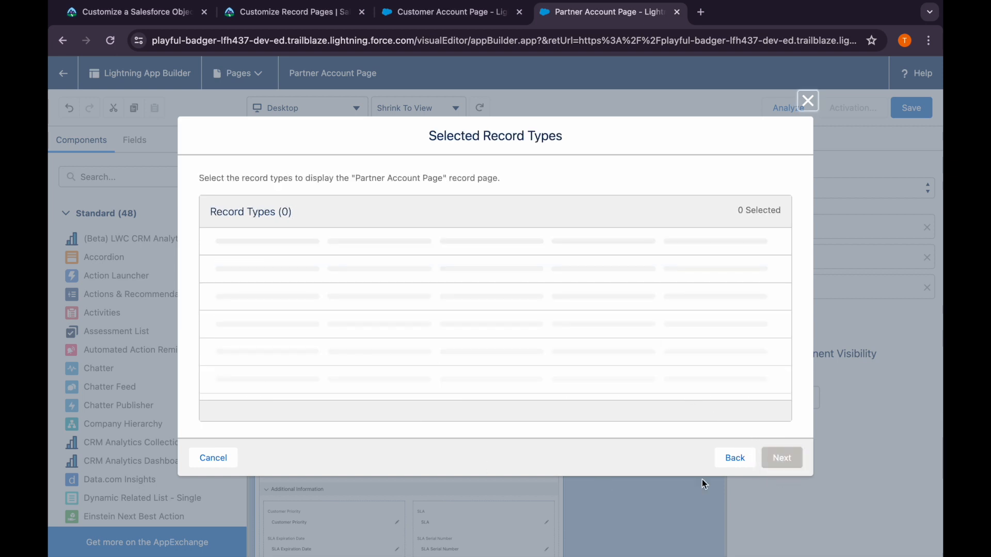
click(219, 311)
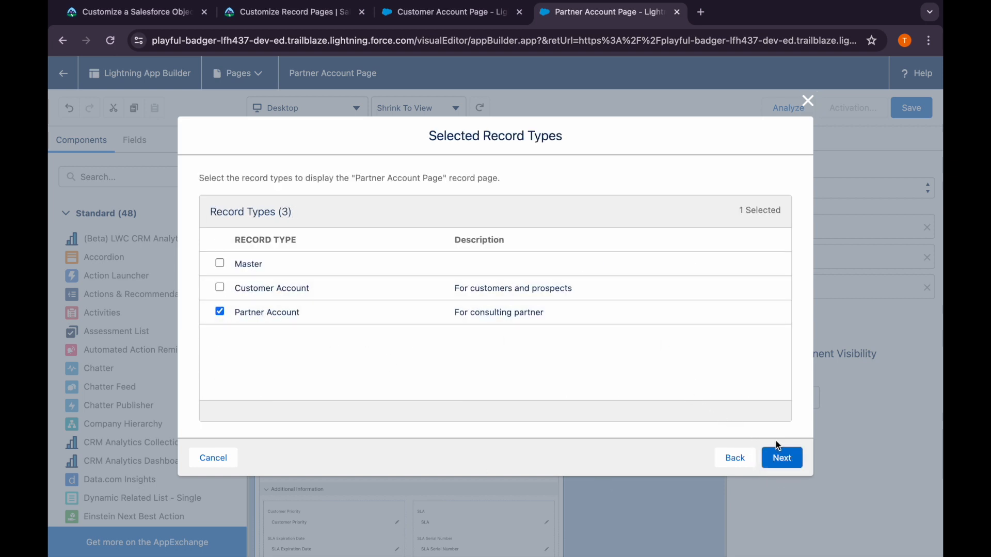
click(785, 459)
Choose the Support User and Sales User profiles for the Partner Account Page, review its assignments, and save them
scroll(308, 368, down, 2)
scroll(308, 367, down, 5)
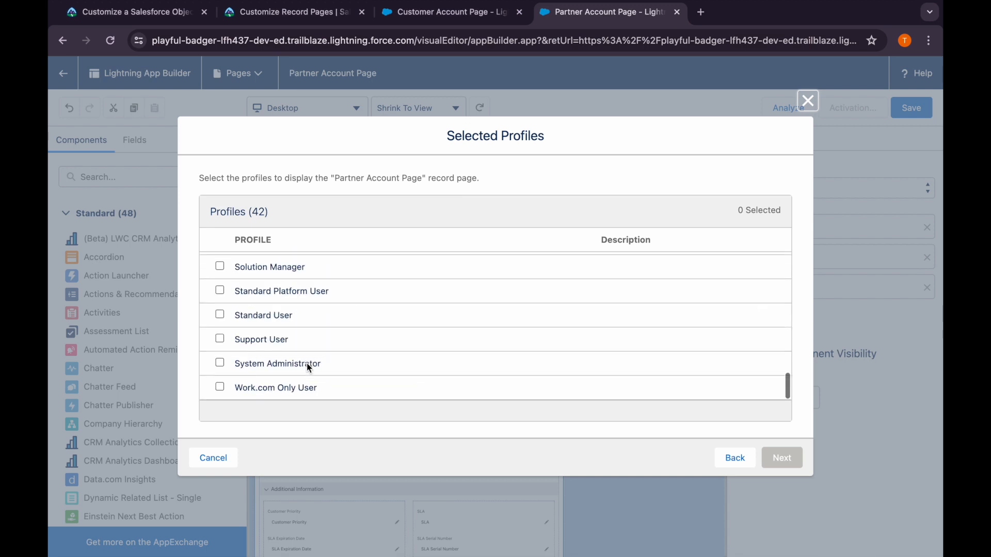
click(220, 338)
scroll(224, 339, up, 1)
scroll(223, 338, up, 1)
click(220, 275)
click(795, 467)
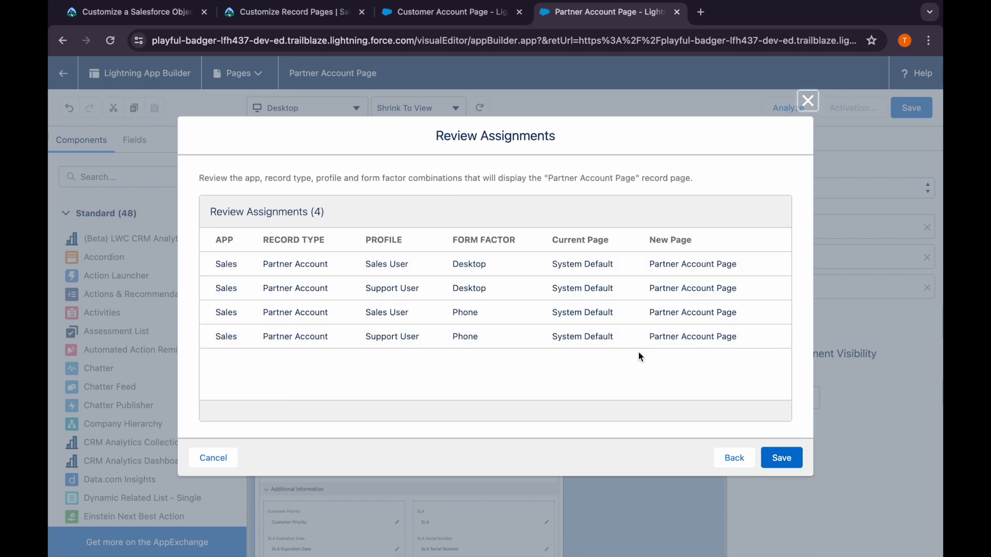
click(781, 455)
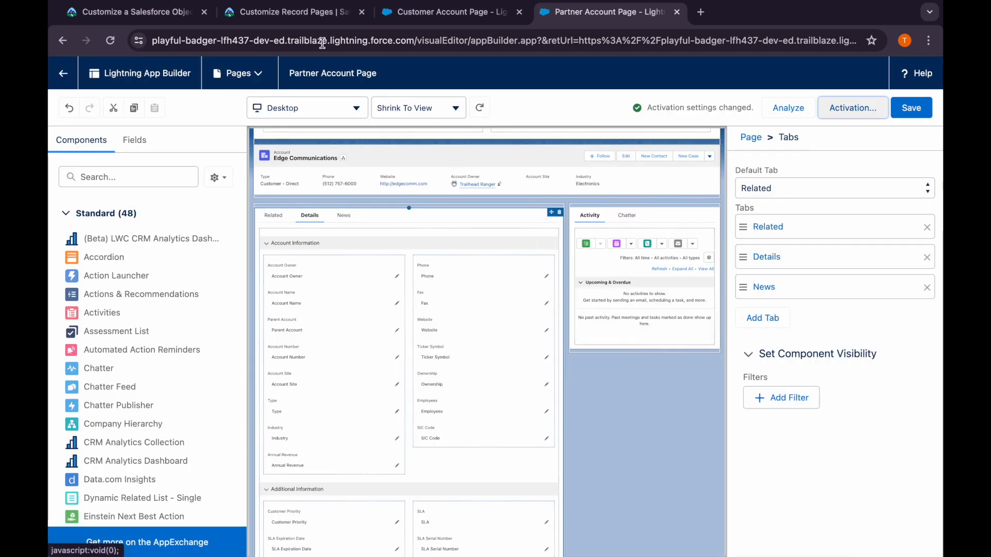
Return to Trailhead's Customize Record Pages step and submit it for verification to earn 100 points
click(296, 19)
scroll(221, 440, down, 10)
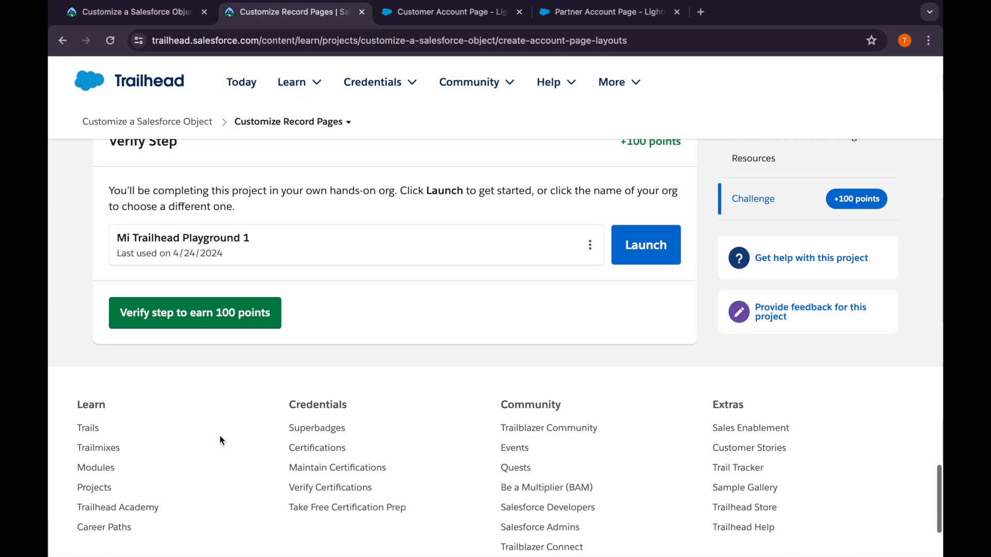
click(212, 333)
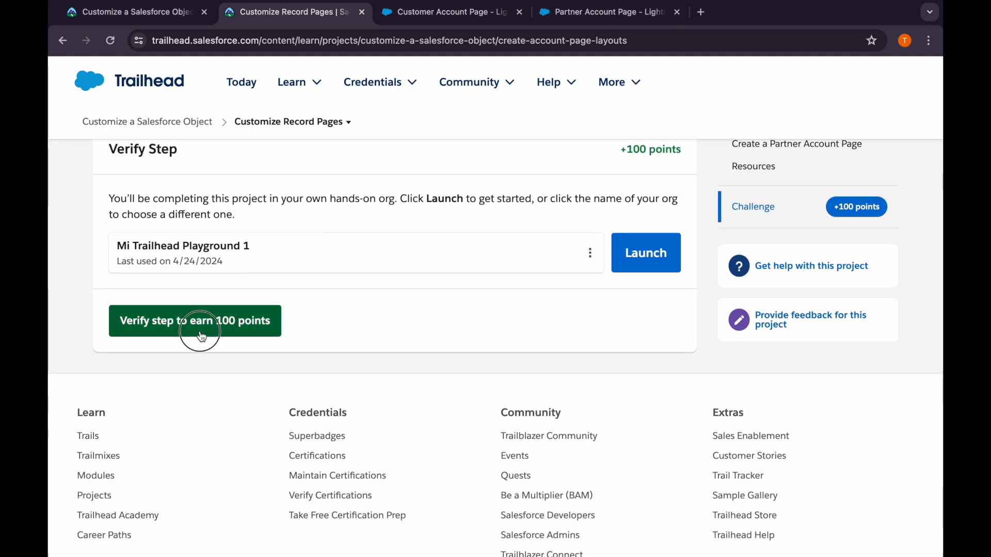
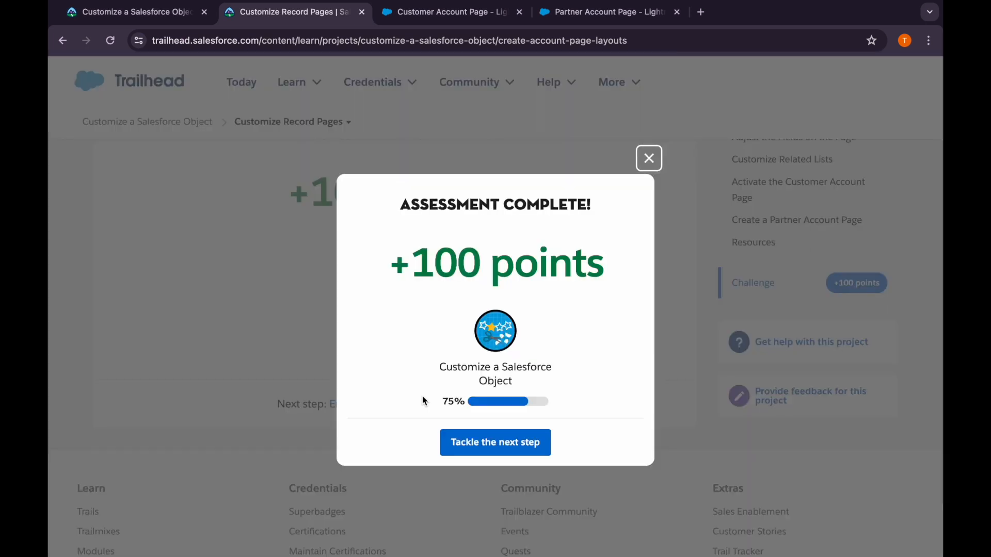
Continue to Trailhead's Enable Account Field History Tracking step and read the instructions for enabling field history tracking
click(457, 444)
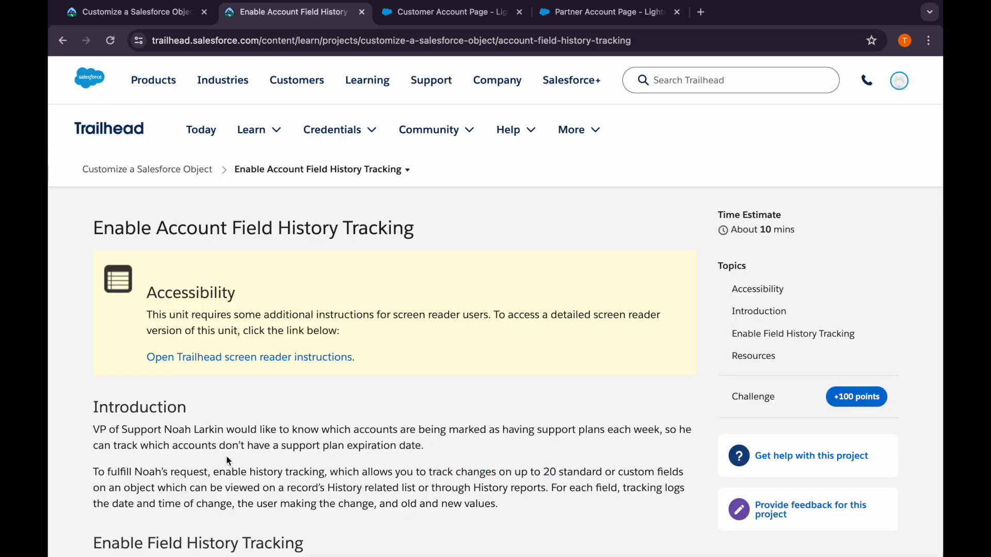
scroll(228, 461, down, 3)
scroll(227, 460, down, 3)
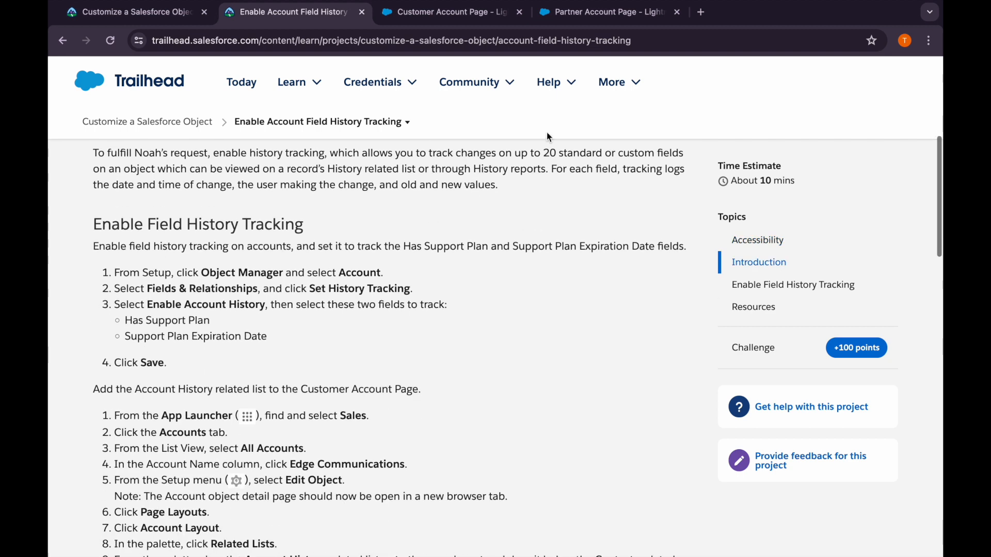
In the Salesforce org, open the Account object's field history tracking settings and enable Account History
click(562, 16)
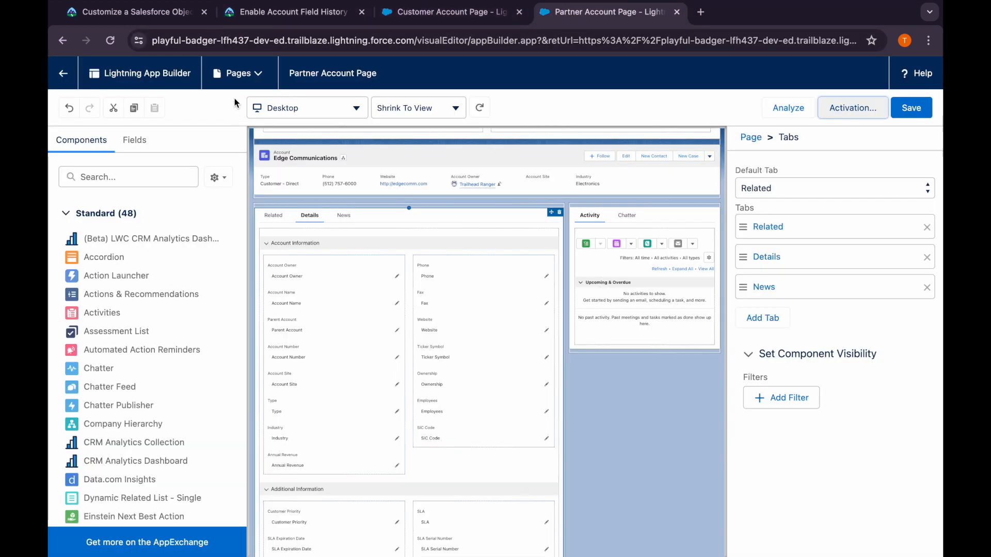
click(65, 84)
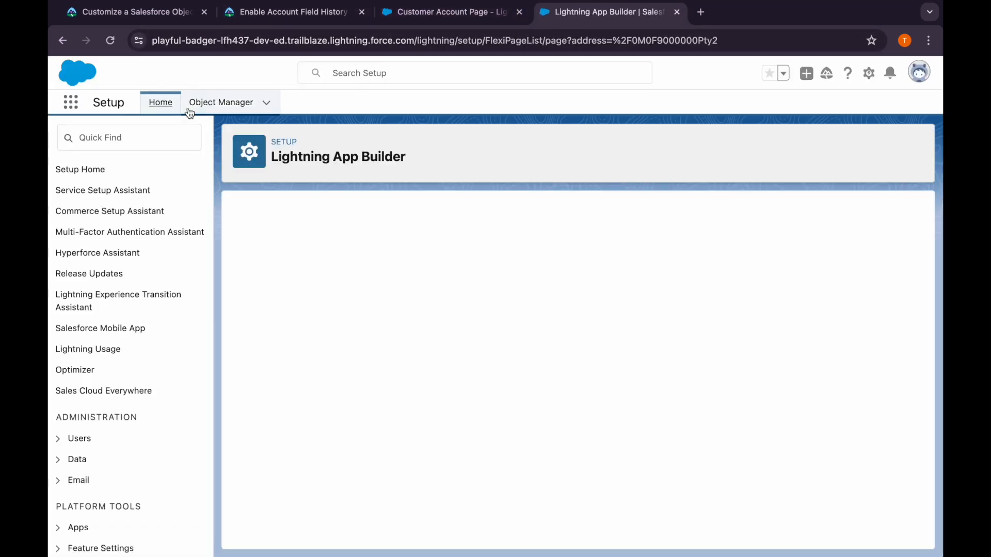
click(195, 111)
click(84, 235)
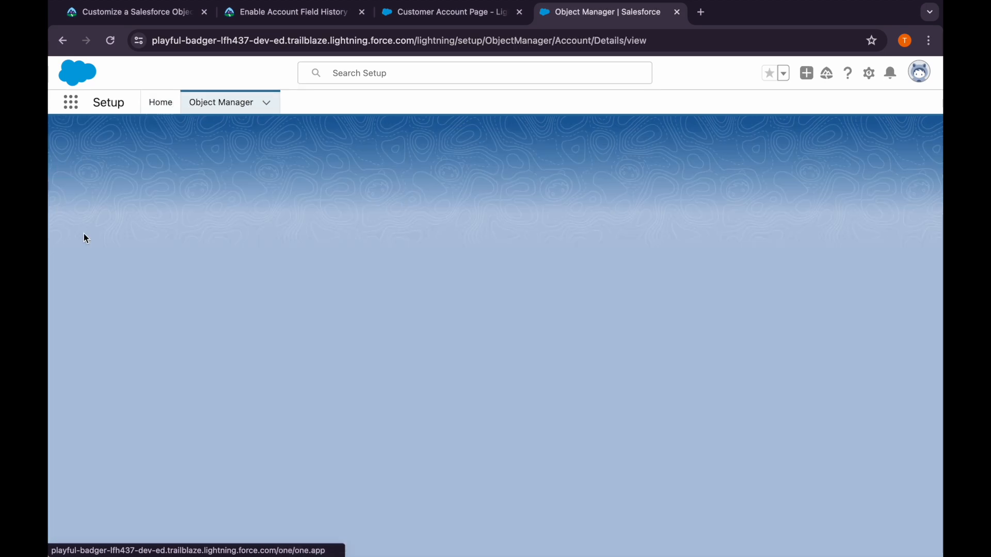
click(85, 236)
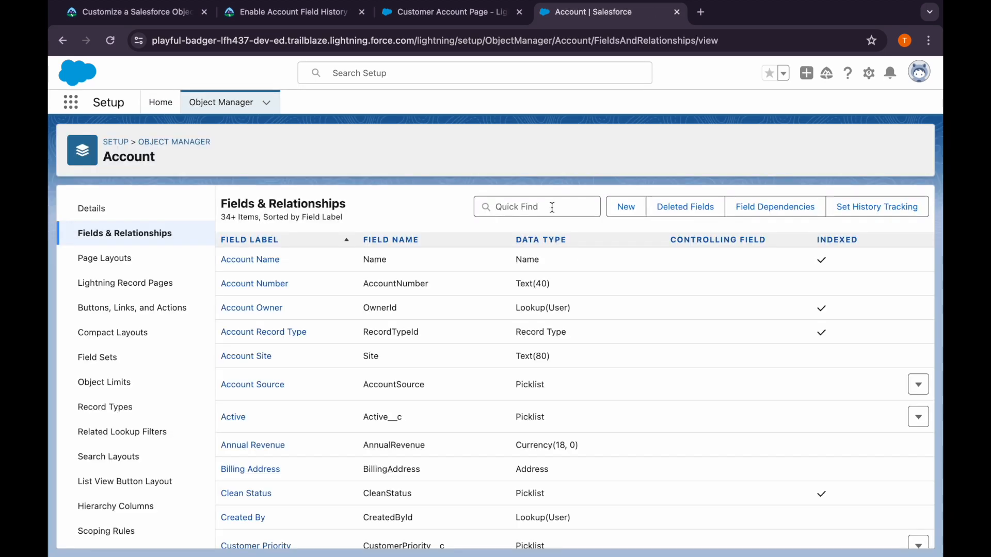
click(857, 208)
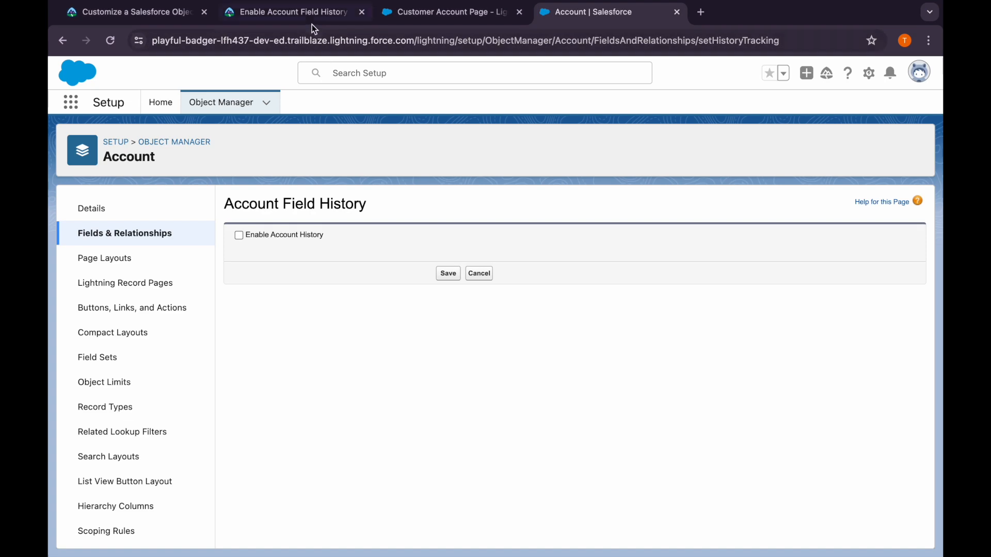
click(239, 235)
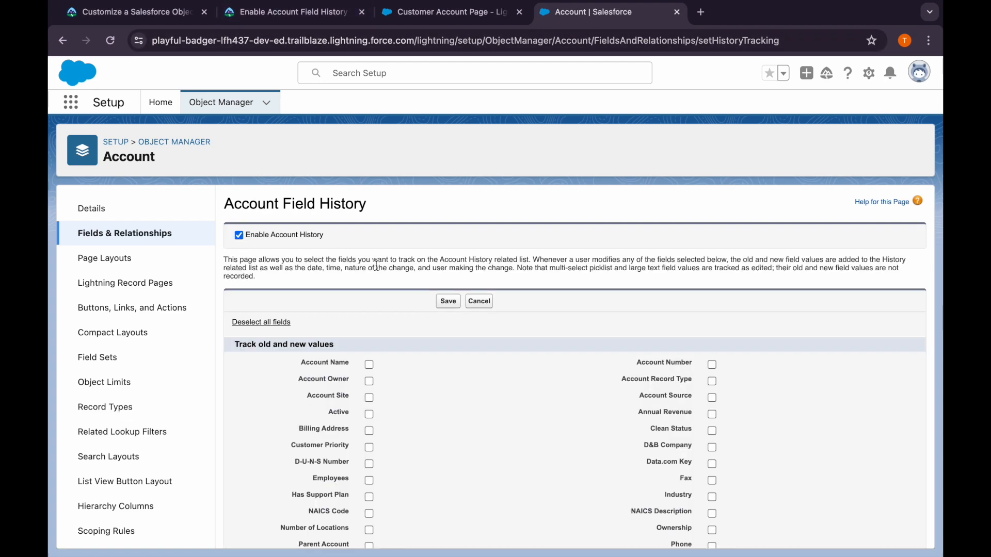
Select Has Support Plan and Support Plan Expiration Date as tracked Account fields and save the history tracking settings
click(275, 15)
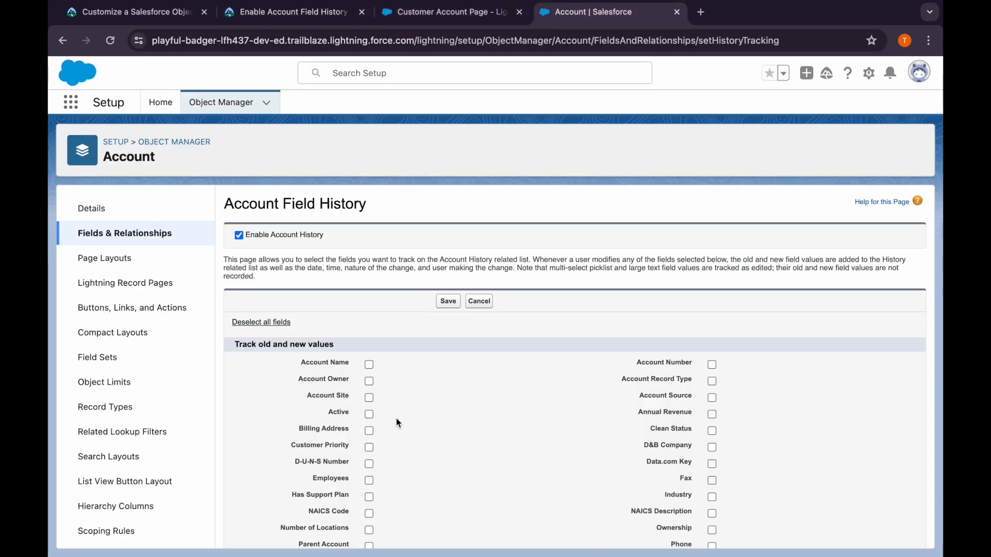
scroll(396, 422, down, 3)
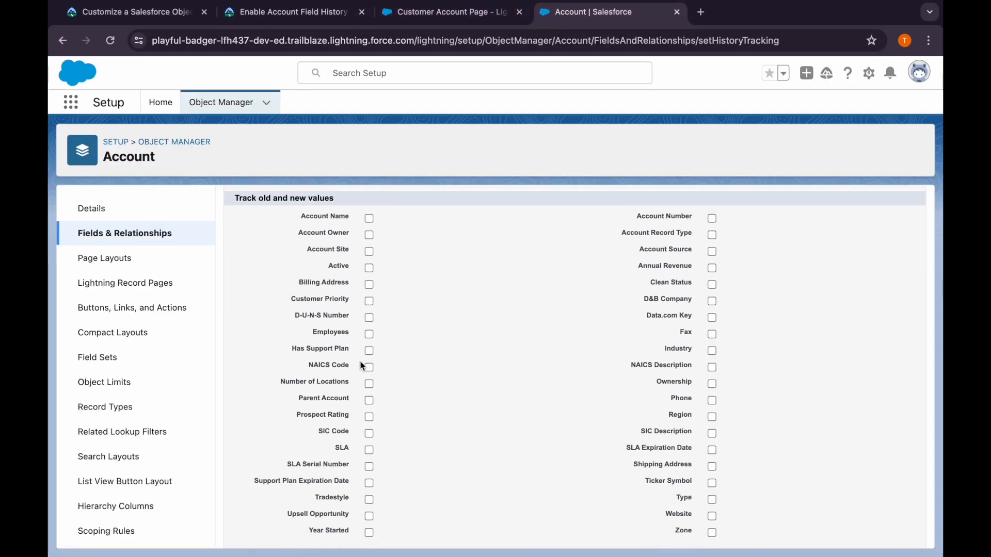
click(369, 350)
scroll(600, 454, down, 1)
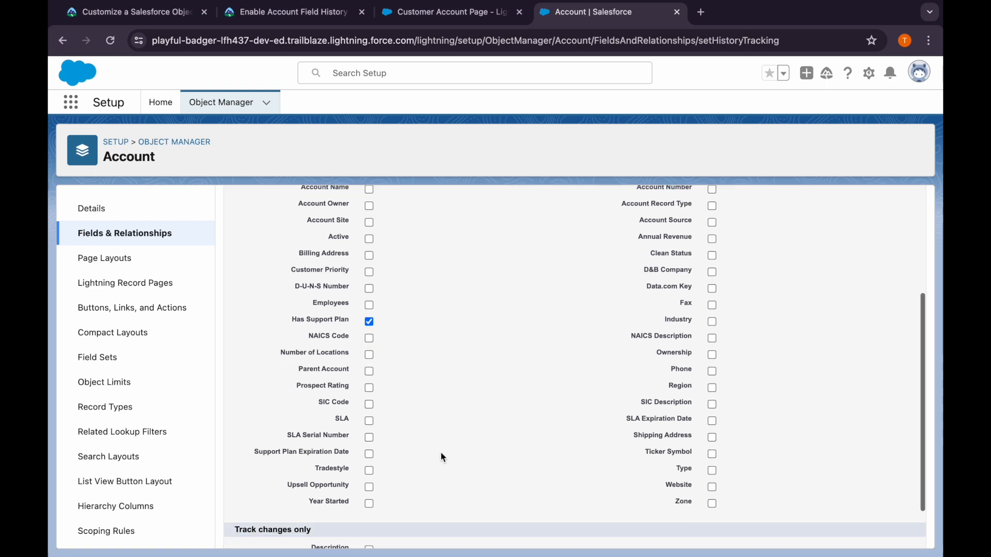
click(369, 453)
scroll(403, 472, down, 2)
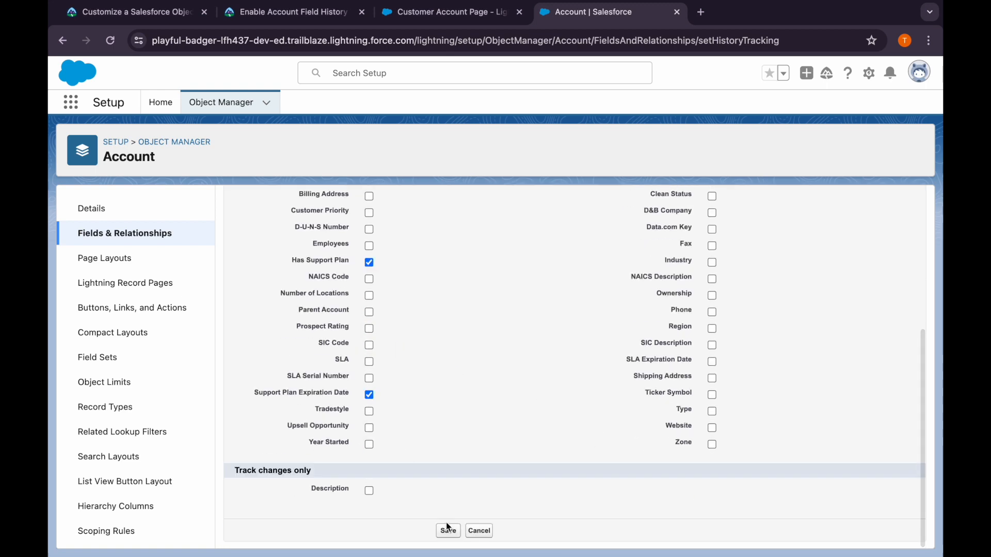
Read Trailhead's instructions for adding the Account History related list to the Customer Account Page
click(279, 17)
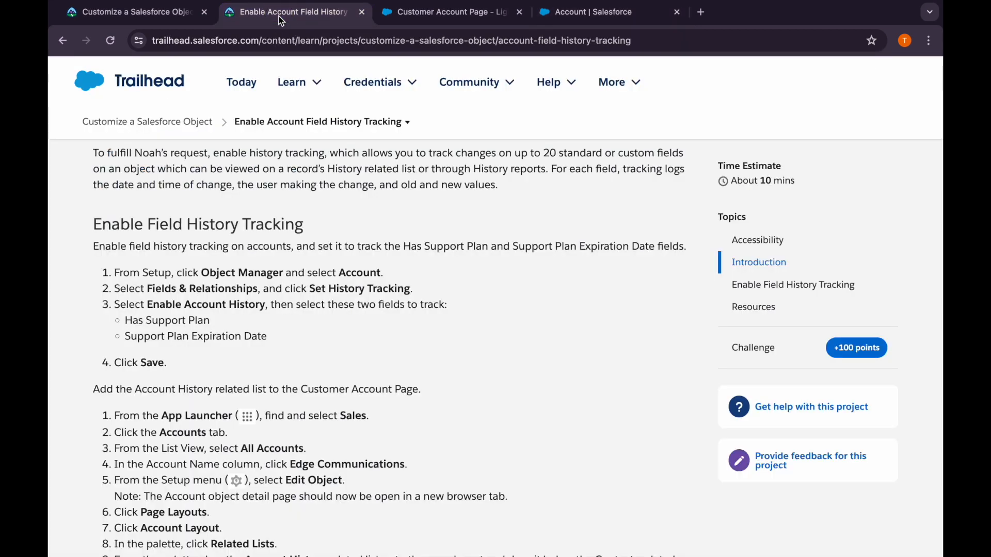
scroll(199, 367, down, 3)
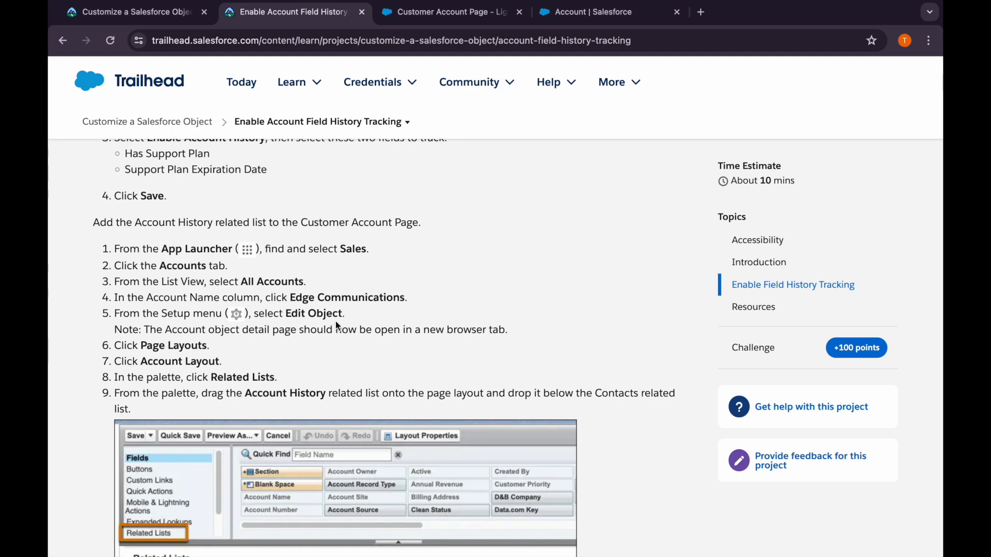
scroll(291, 353, down, 1)
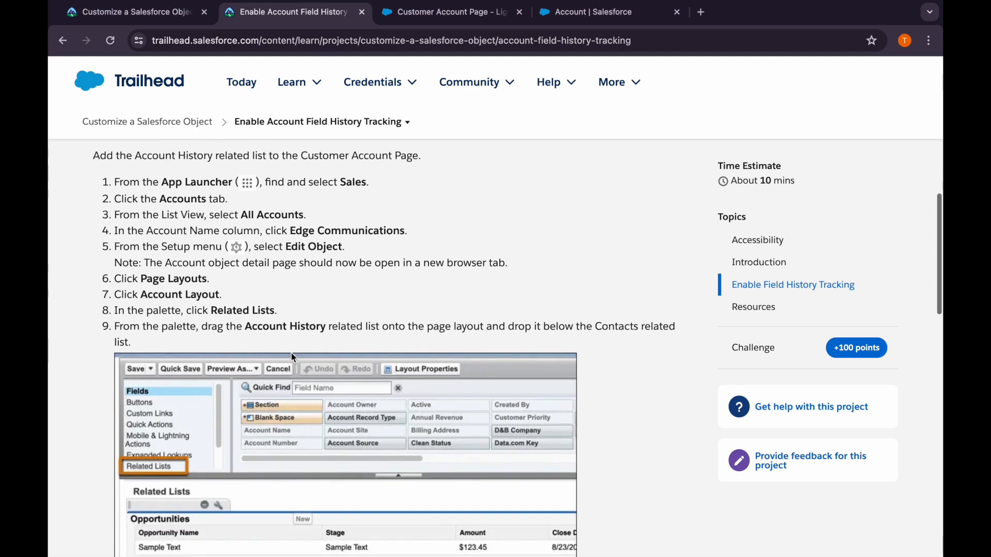
scroll(292, 355, down, 1)
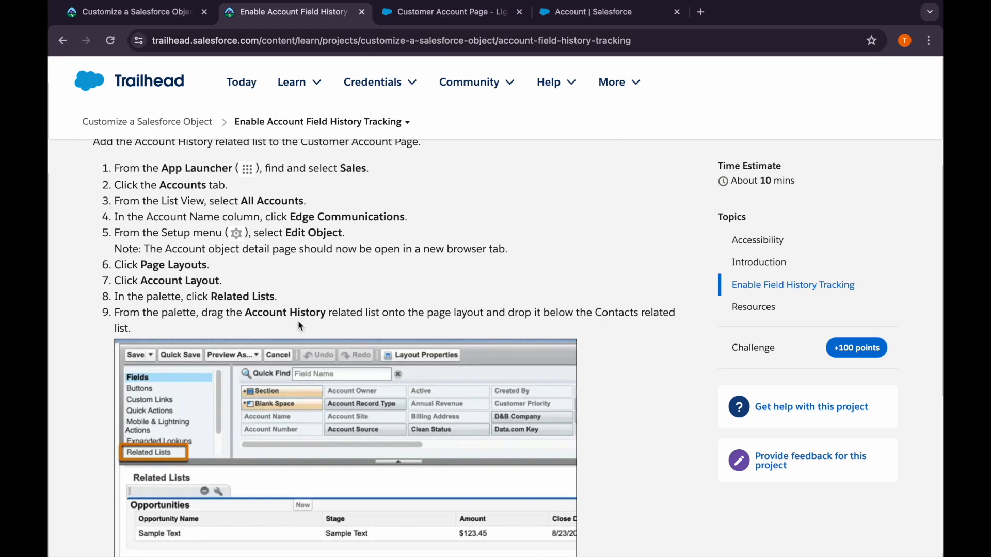
scroll(317, 324, down, 3)
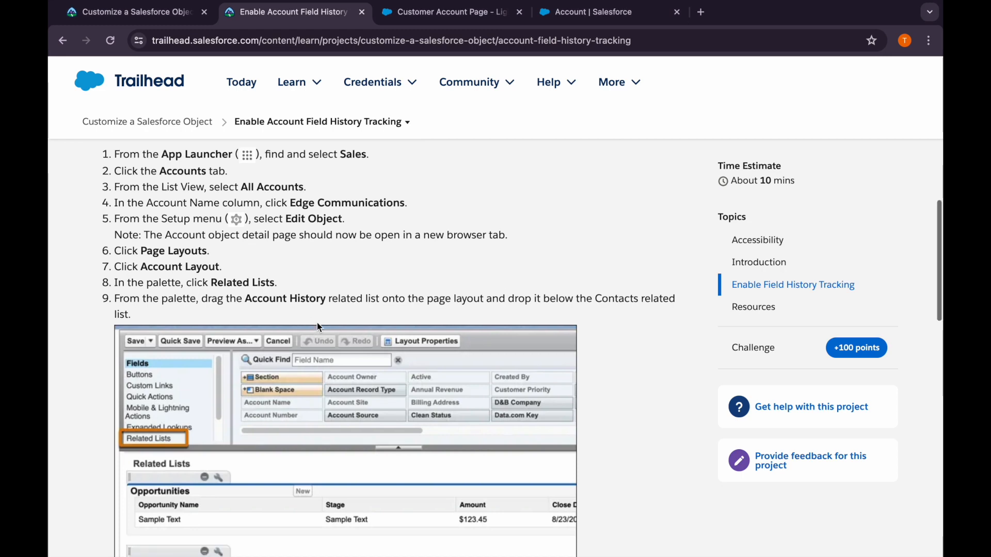
scroll(317, 326, down, 10)
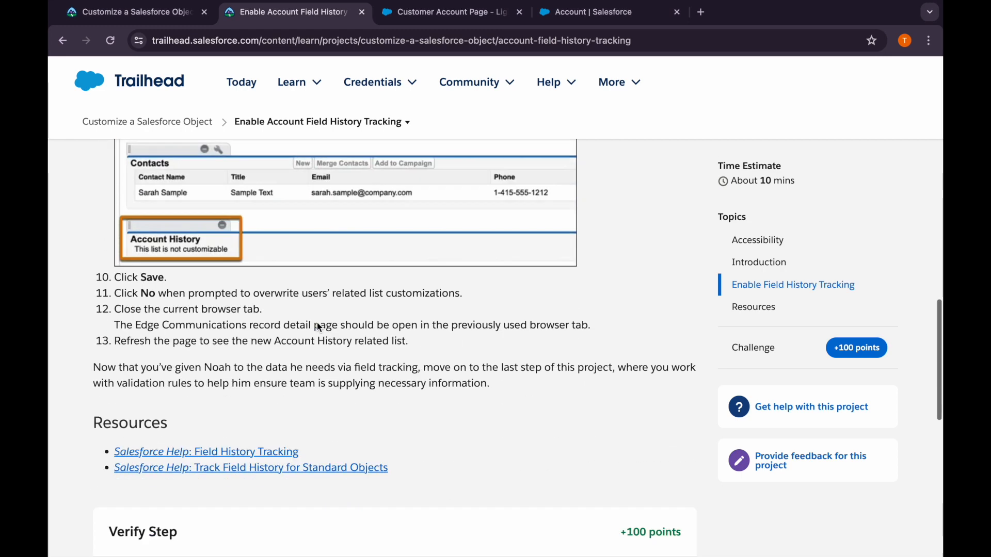
click(567, 20)
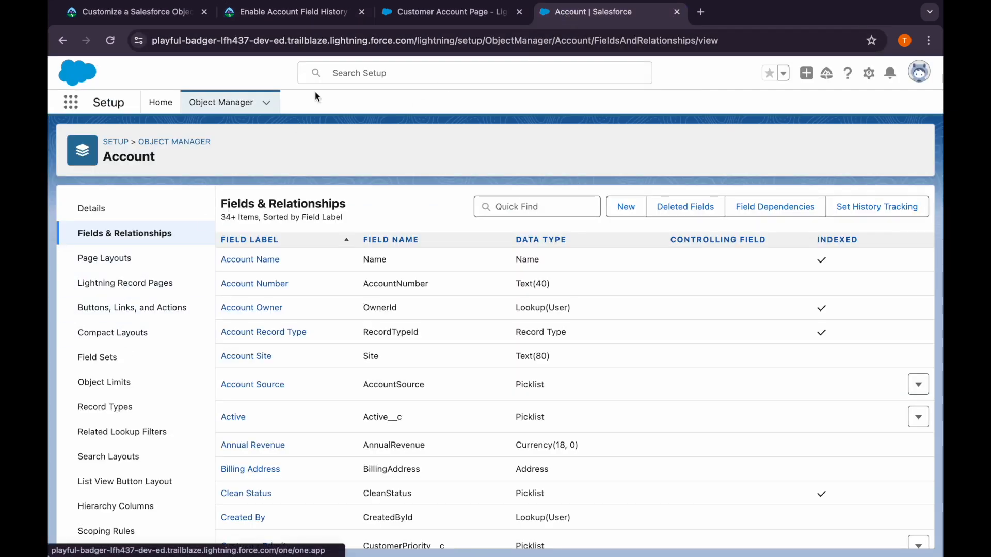
click(279, 23)
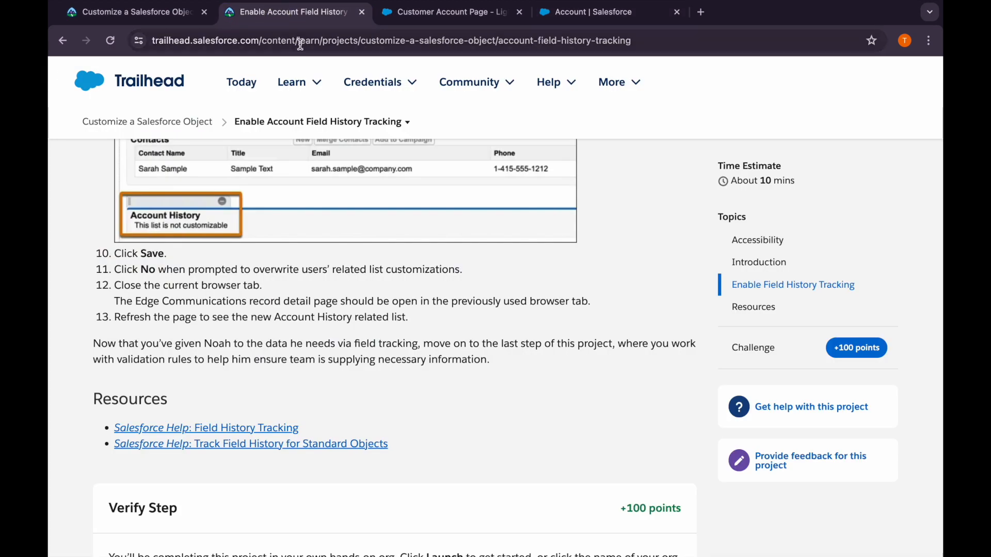
Add the Account History related list below Contacts on the Account object's Account Layout and save the layout
click(588, 12)
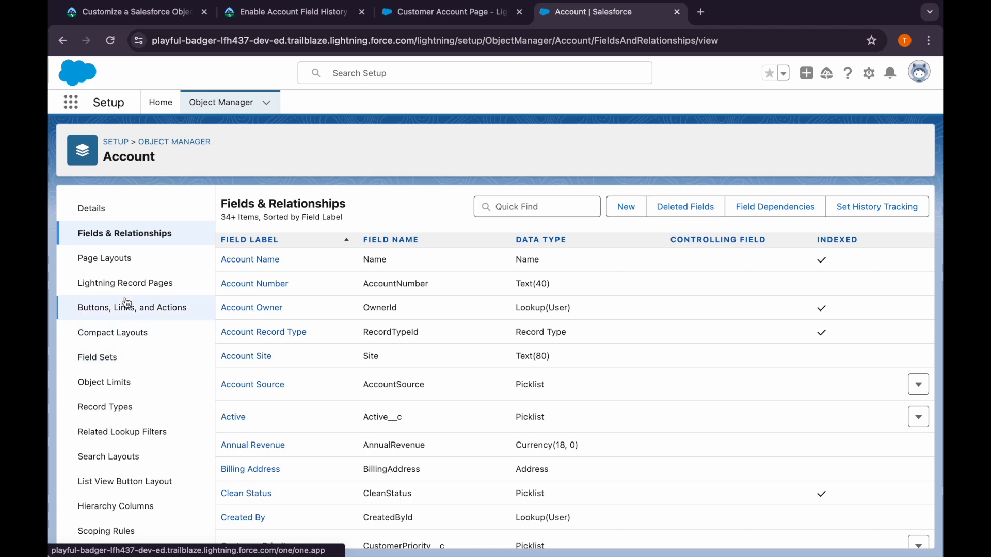
click(98, 258)
click(255, 364)
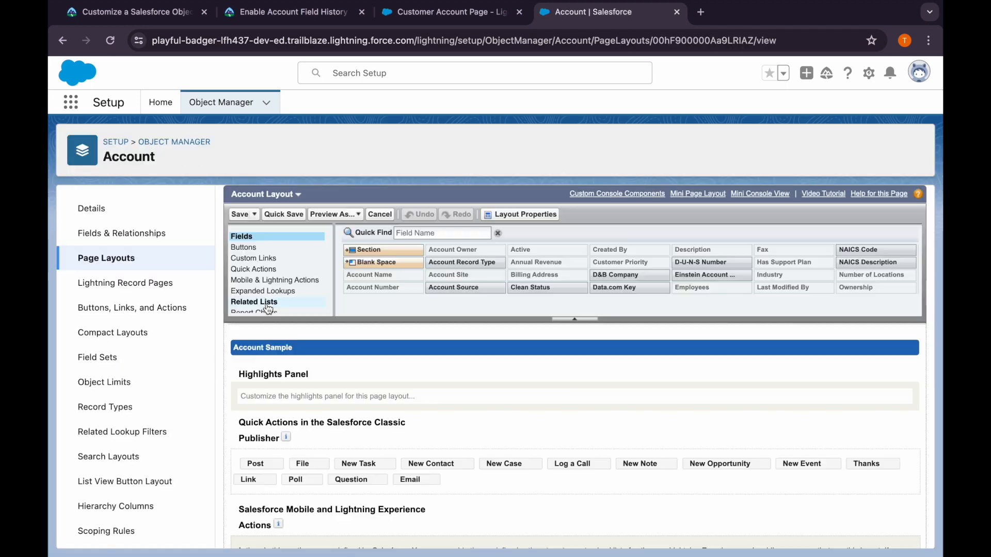
scroll(271, 291, down, 1)
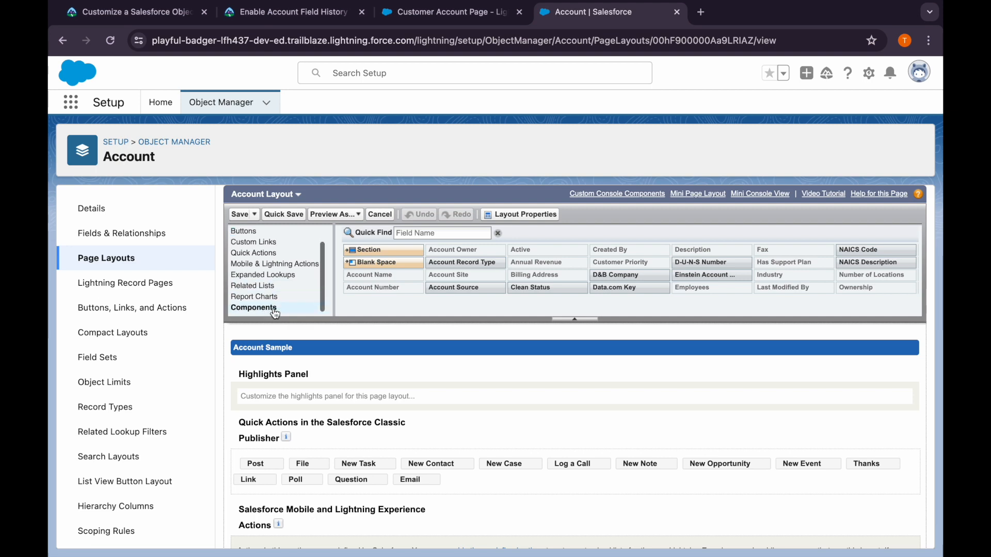
click(273, 288)
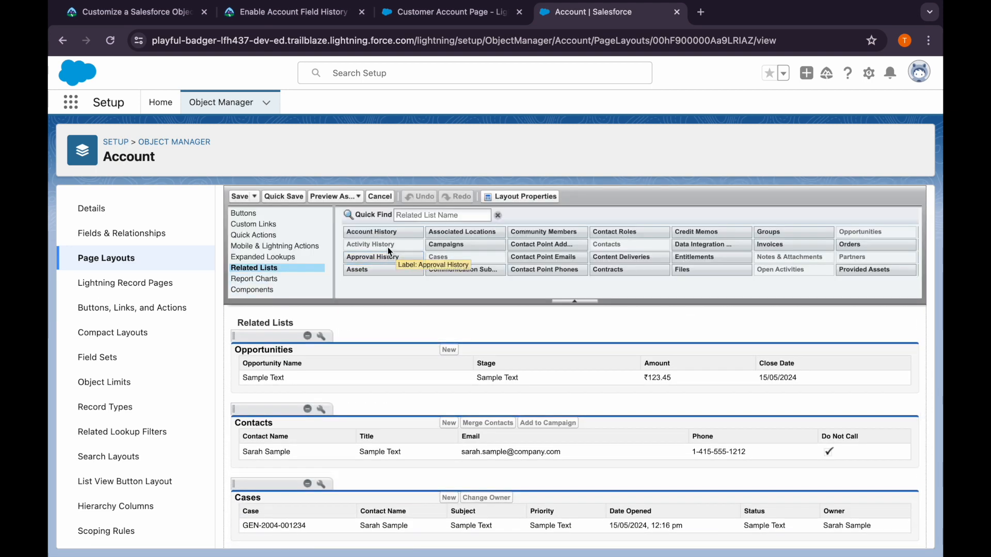
drag(379, 232, 304, 466)
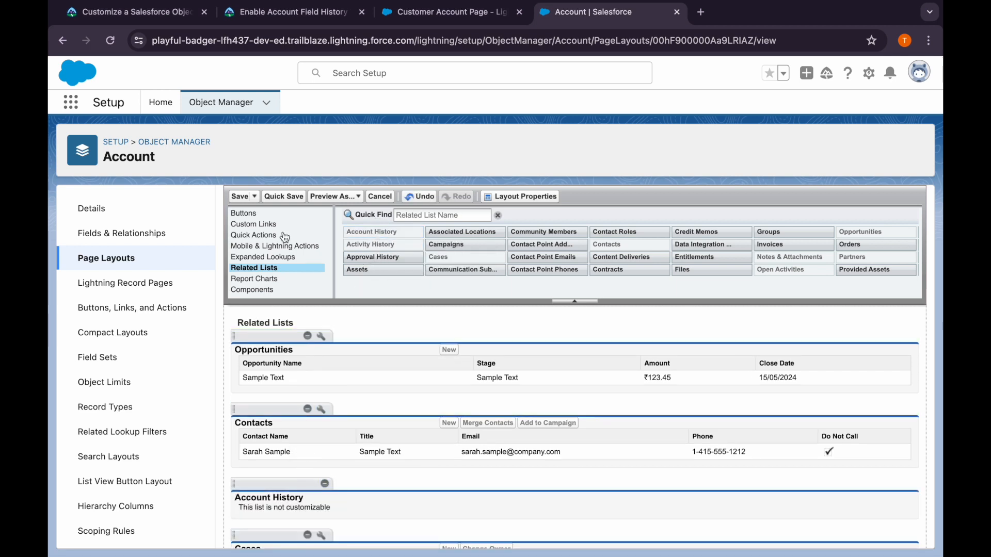
click(242, 198)
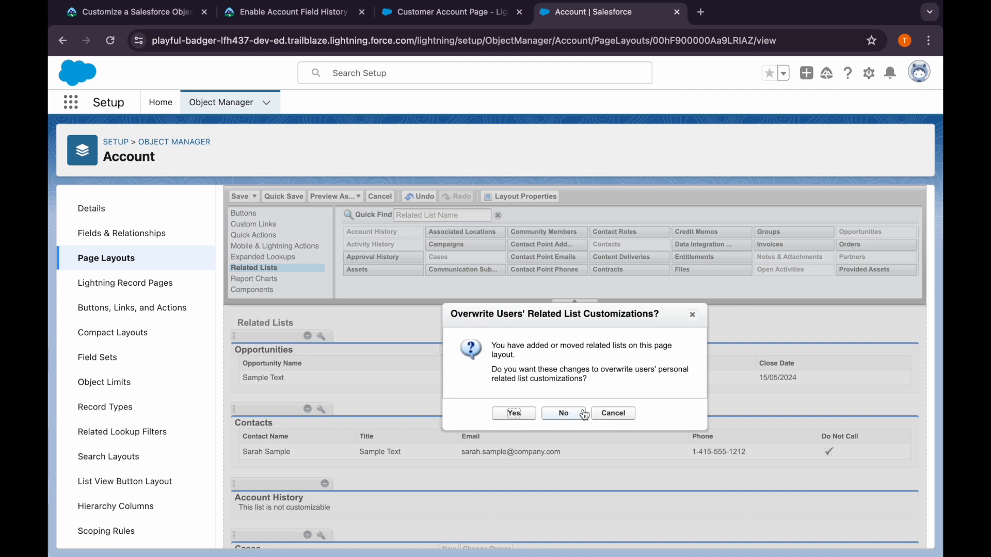
click(513, 413)
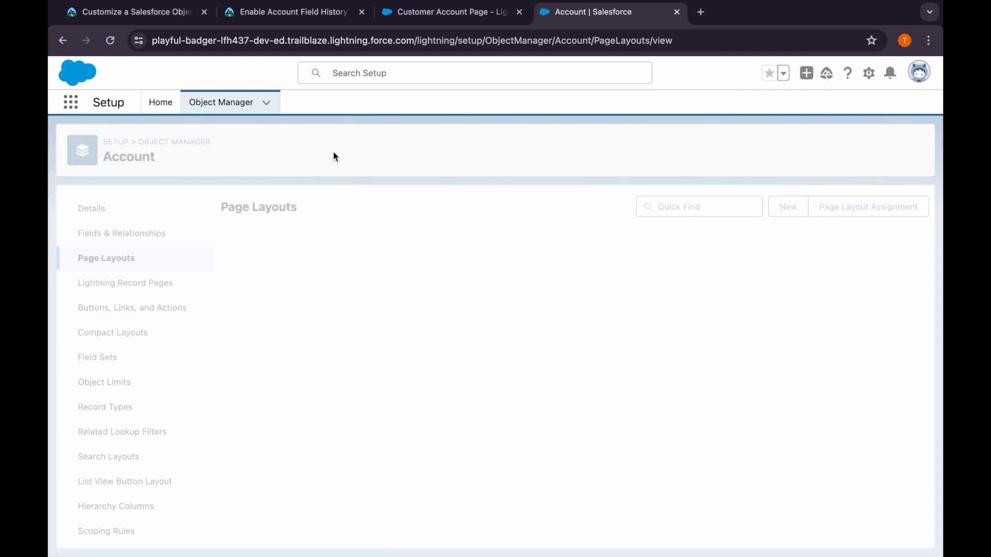
Return to Trailhead's Enable Account Field History Tracking step and submit it for verification to earn 100 points
click(265, 22)
scroll(265, 343, down, 5)
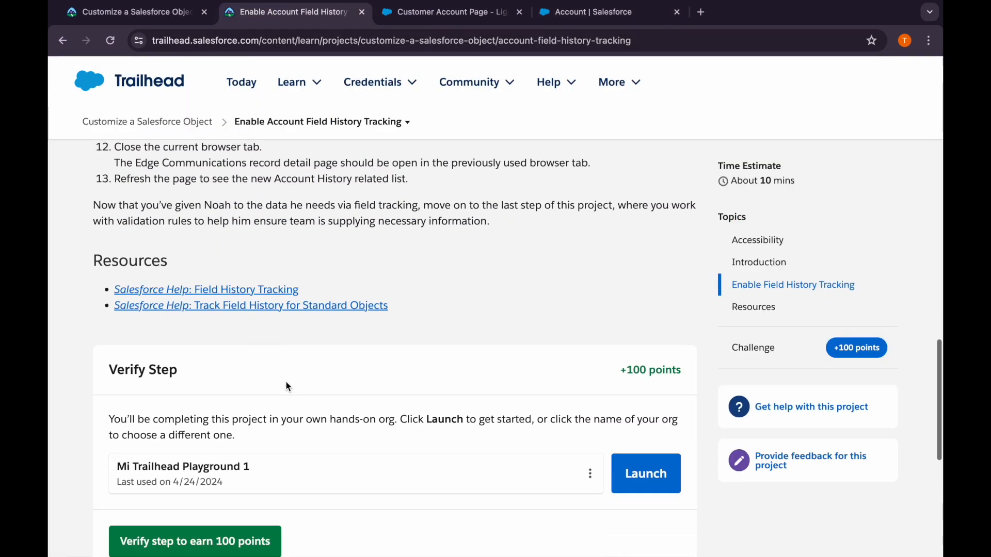
click(242, 442)
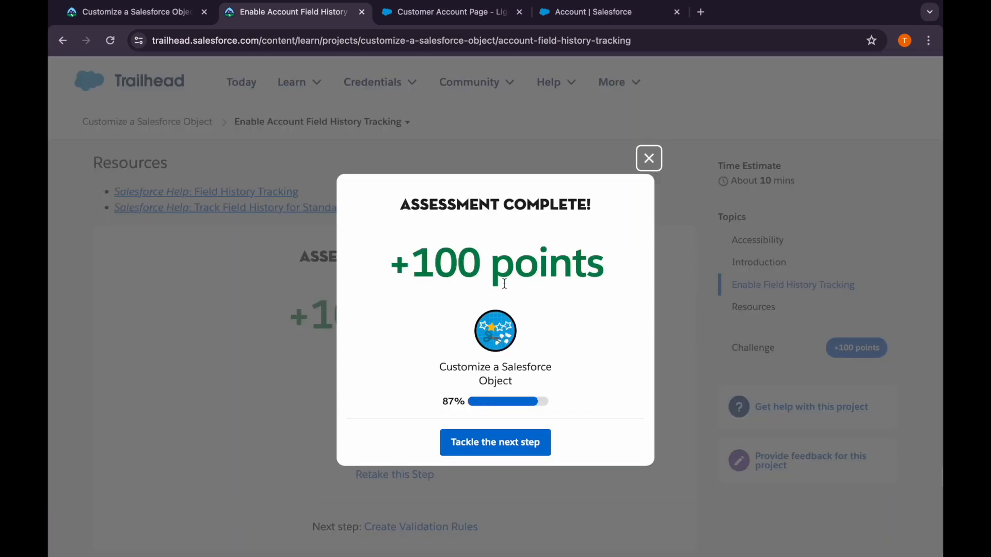
Continue to Trailhead's Create Validation Rules step and copy the rule name Support_plan_expiration_date_required from its instructions
click(486, 454)
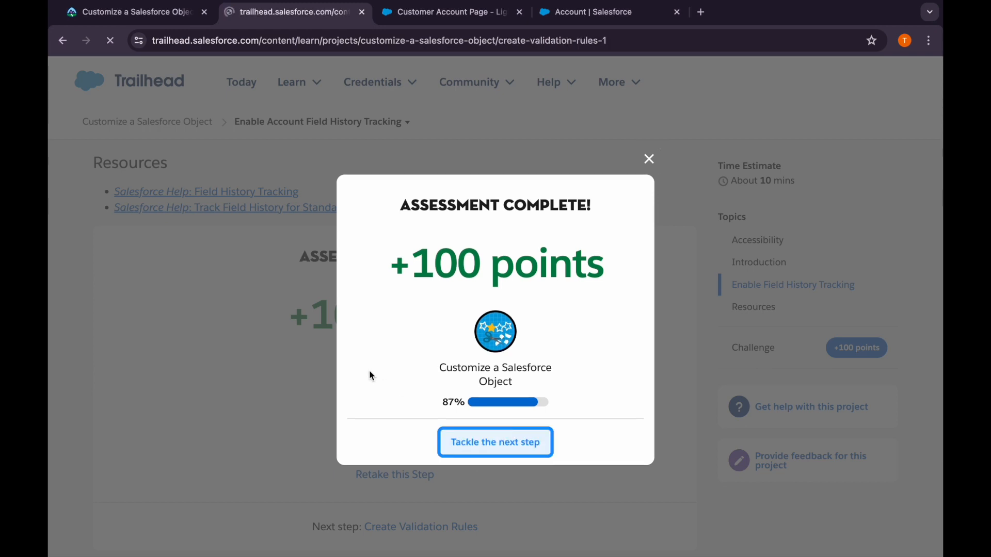
scroll(258, 410, down, 15)
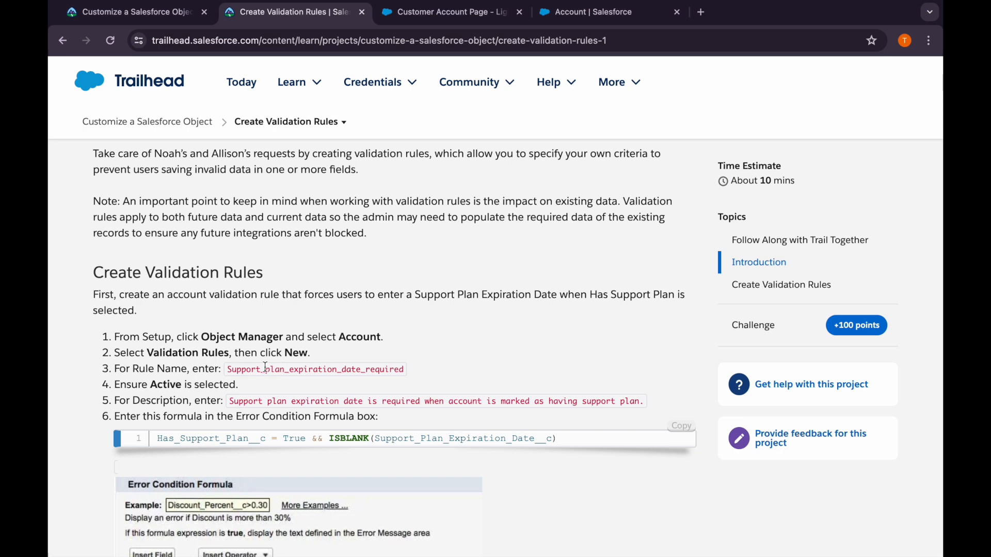
drag(228, 371, 401, 371)
key(ctrl+c)
scroll(360, 398, down, 1)
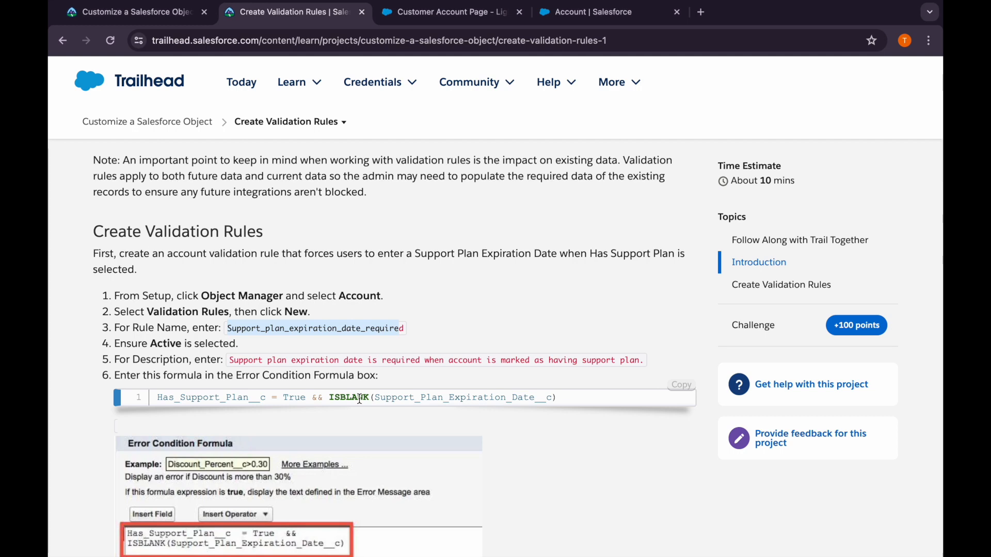
Start a new validation rule for the Account object in Salesforce and name it Support_plan_expiration_date_required
click(585, 18)
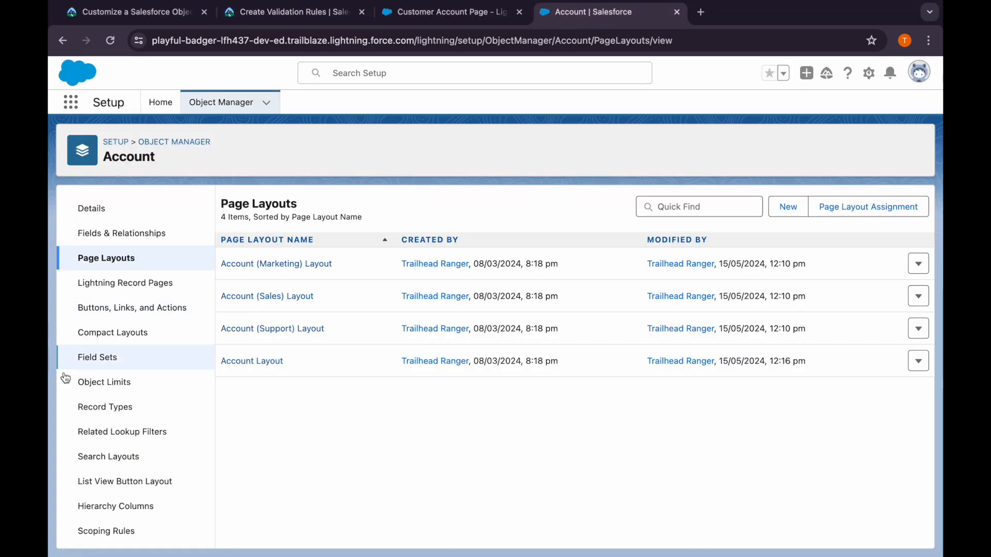
scroll(75, 419, down, 3)
click(95, 525)
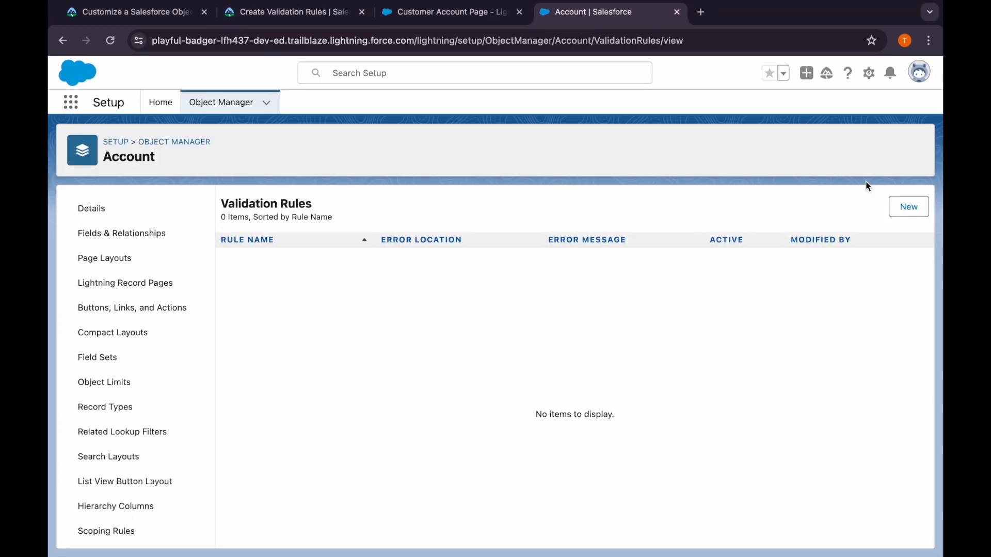
click(907, 208)
click(304, 292)
key(ctrl+v)
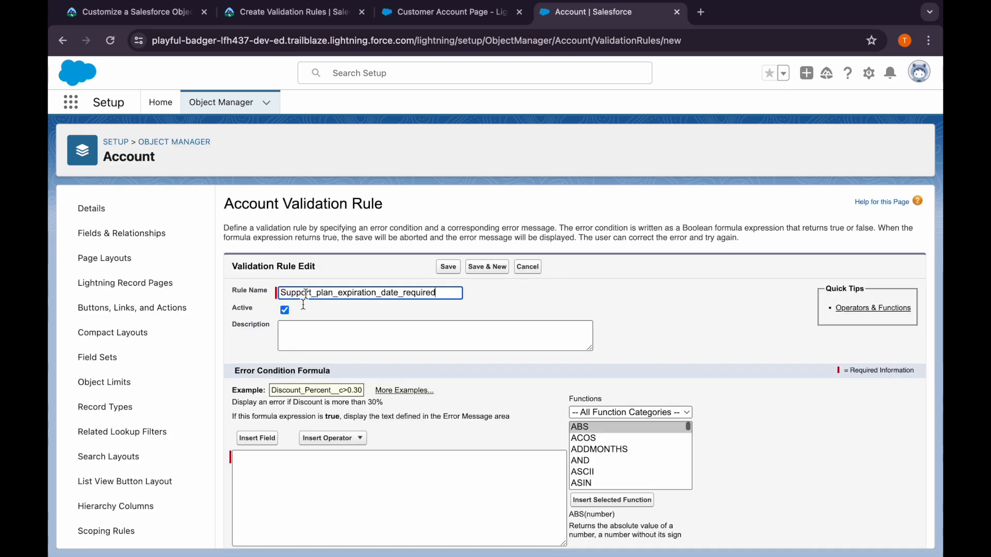
Copy the description "Support plan expiration date is required when account is marked as having support plan." from Trailhead into the Account rule's description
click(313, 340)
click(274, 13)
scroll(292, 375, down, 1)
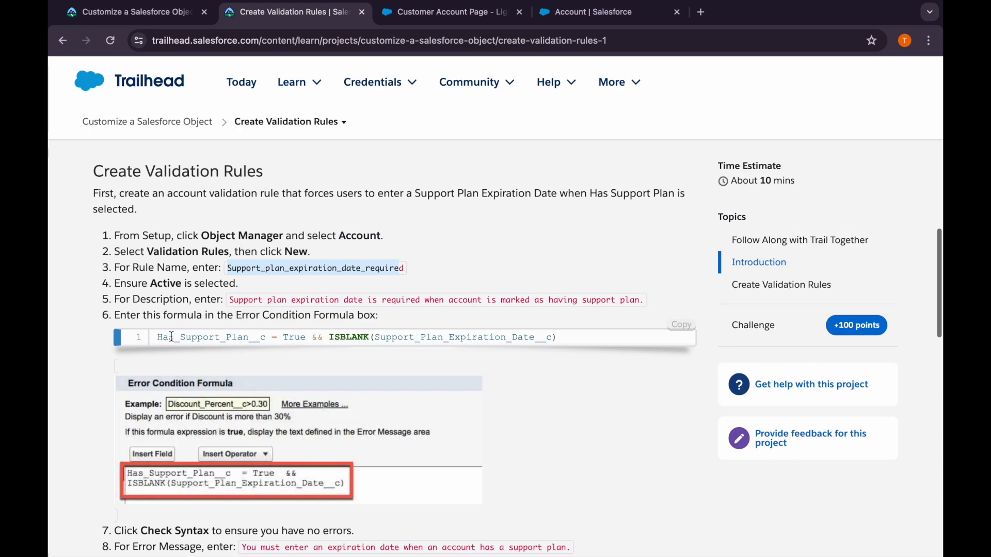
mouse_move(231, 302)
mouse_down()
mouse_move(644, 301)
mouse_move(228, 304)
mouse_up()
key(ctrl+c)
click(577, 19)
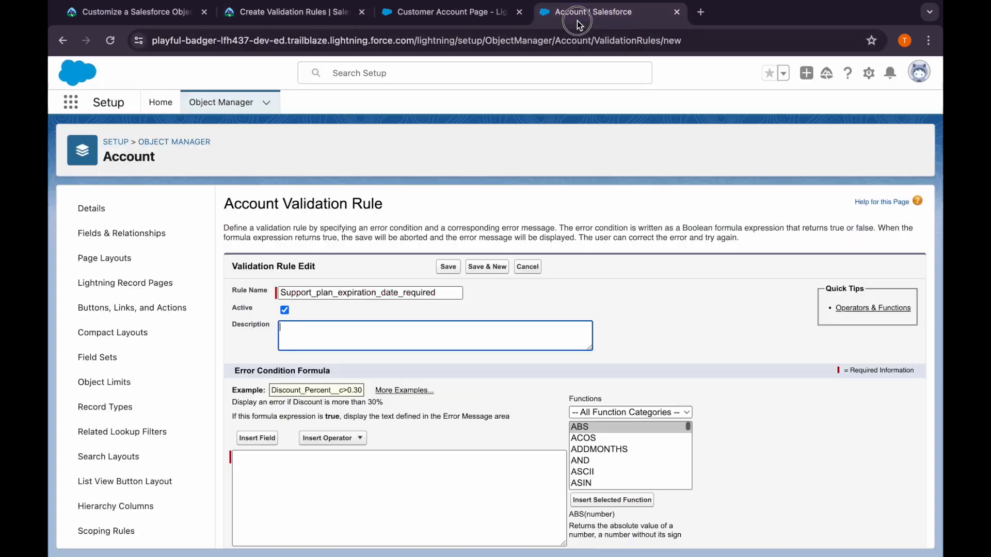
click(314, 330)
key(ctrl+v)
Copy the formula Has_Support_Plan__c = True && ISBLANK(Support_Plan_Expiration_Date__c) from Trailhead into the Account rule's error condition
scroll(314, 331, down, 2)
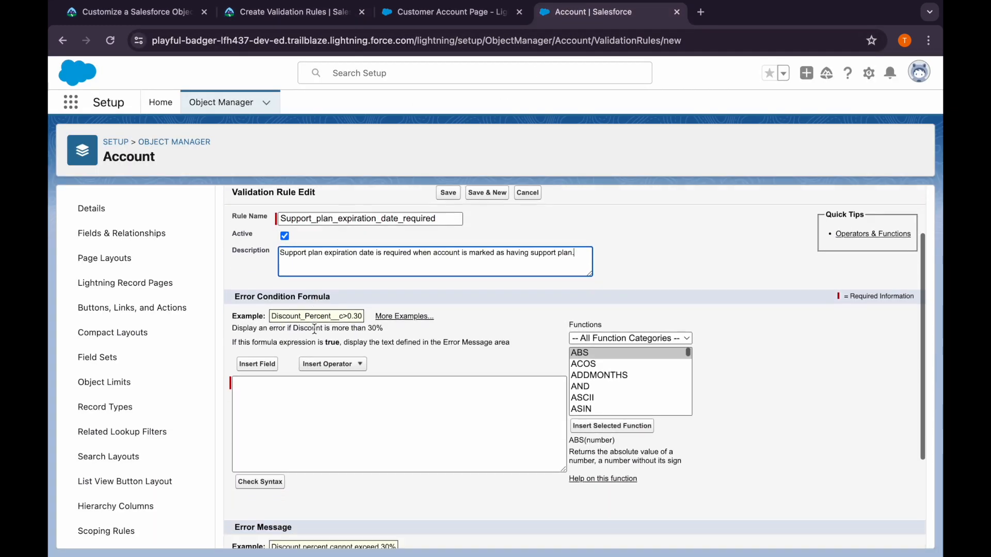
click(254, 16)
scroll(310, 387, down, 1)
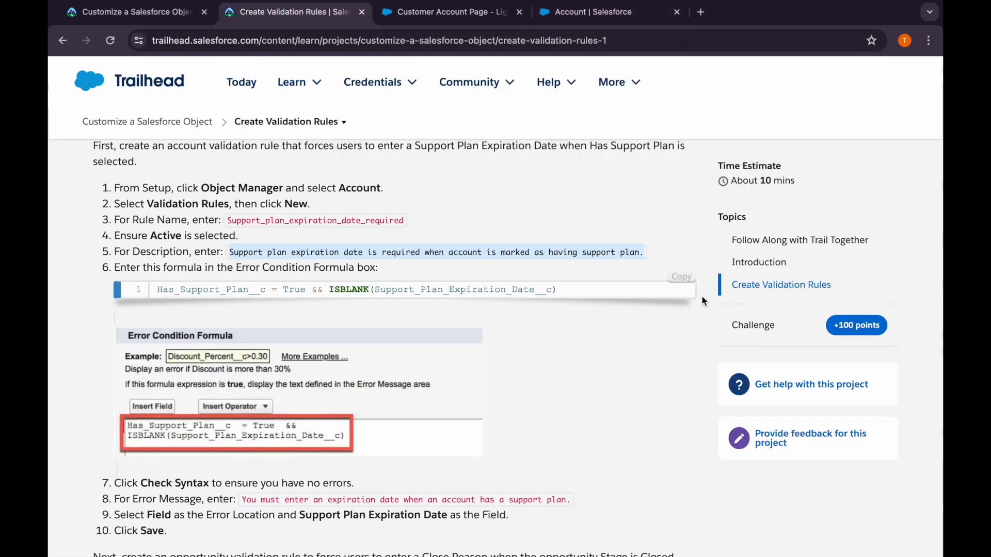
click(683, 283)
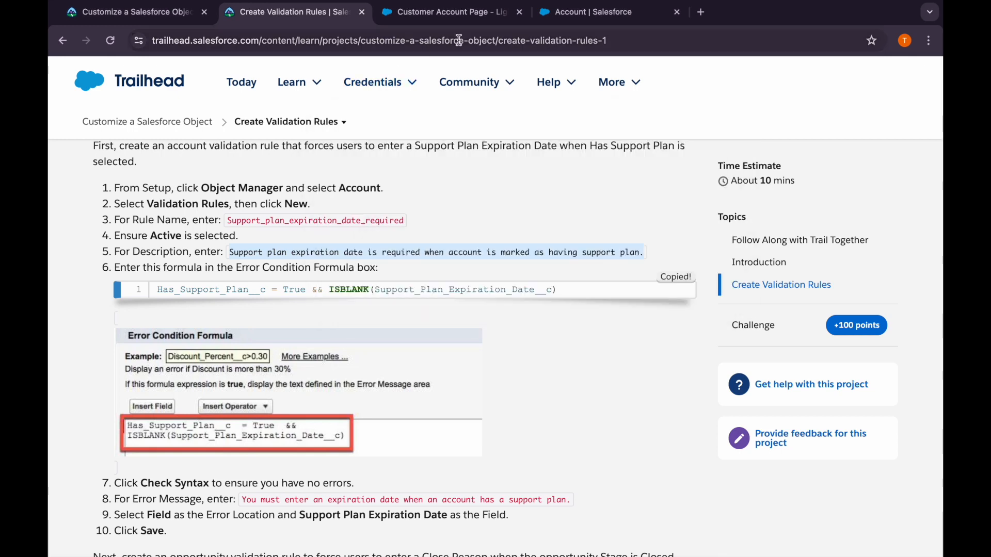
click(565, 11)
click(303, 424)
key(ctrl+v)
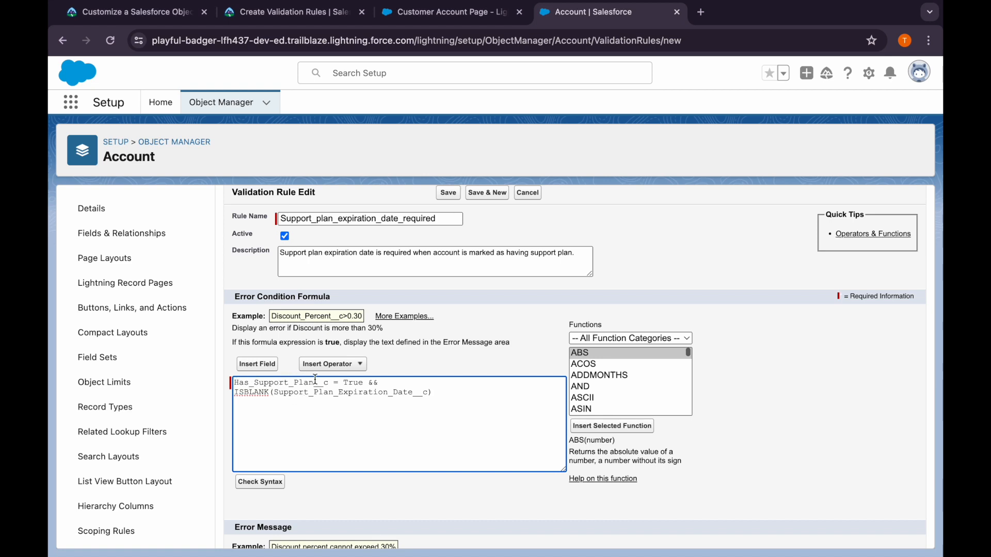
Check the syntax of the Account rule's error condition formula and review its field references
drag(274, 393, 404, 405)
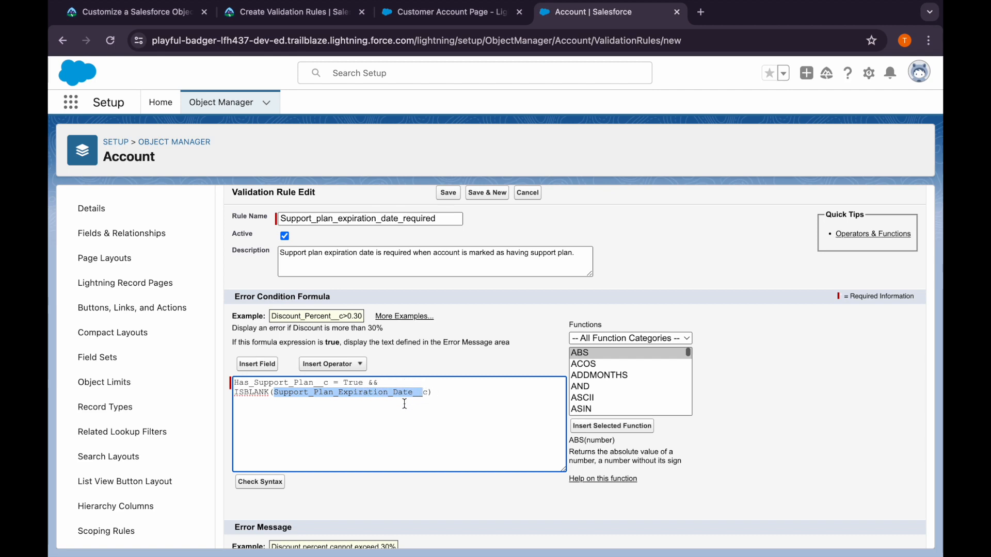
click(389, 414)
click(260, 482)
scroll(348, 474, down, 5)
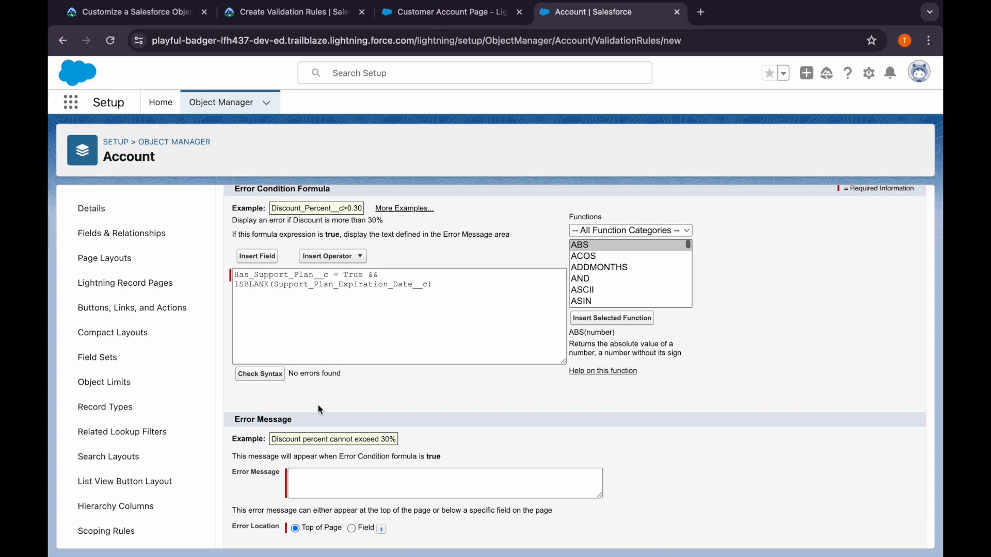
drag(235, 275, 489, 297)
click(489, 297)
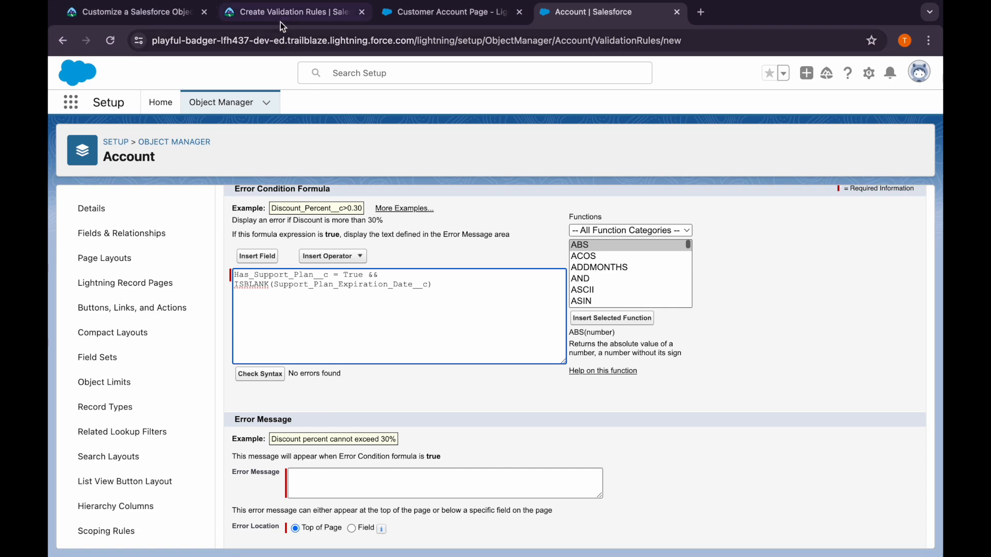
Copy "You must enter an expiration date when an account has a support plan." from Trailhead into the Account rule's error message
click(281, 23)
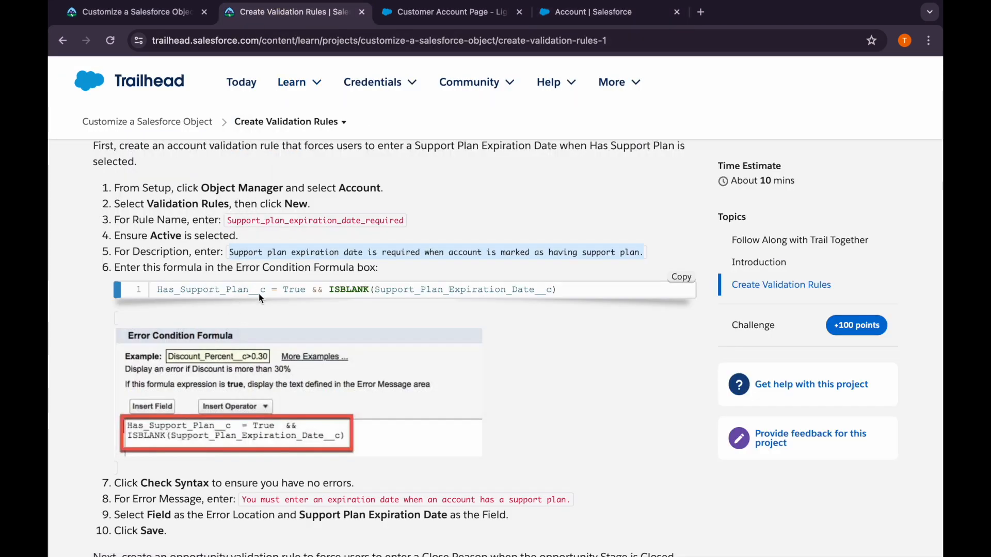
scroll(485, 297, down, 3)
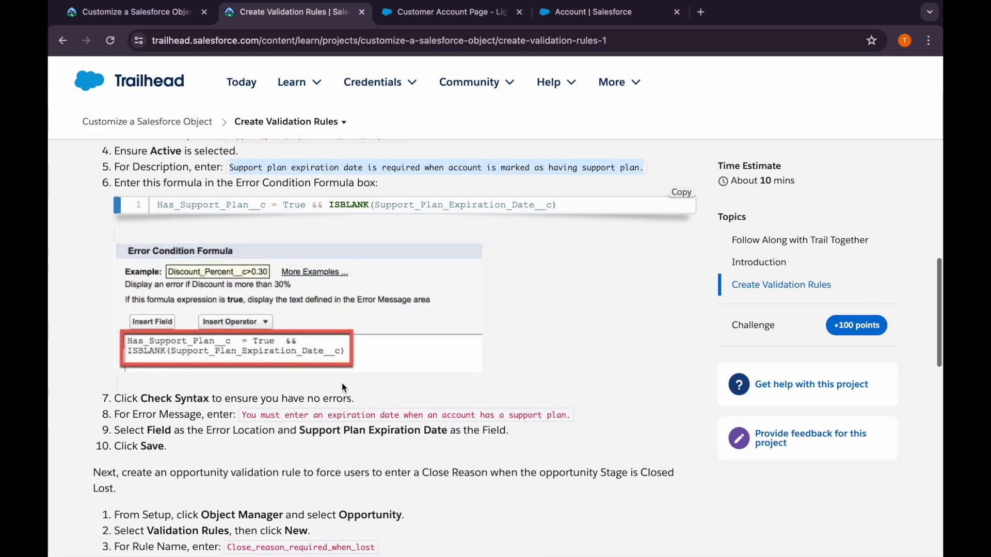
drag(572, 379, 241, 386)
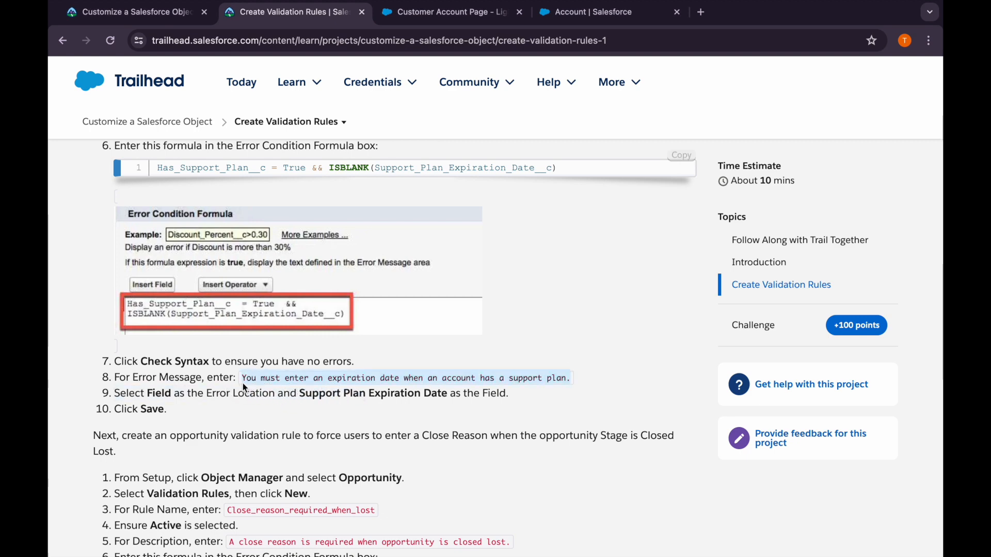
click(571, 17)
click(342, 470)
key(ctrl+v)
Set the Account rule's error location to the field Support Plan Expiration Date, as Trailhead instructs, and save the rule
scroll(340, 485, down, 1)
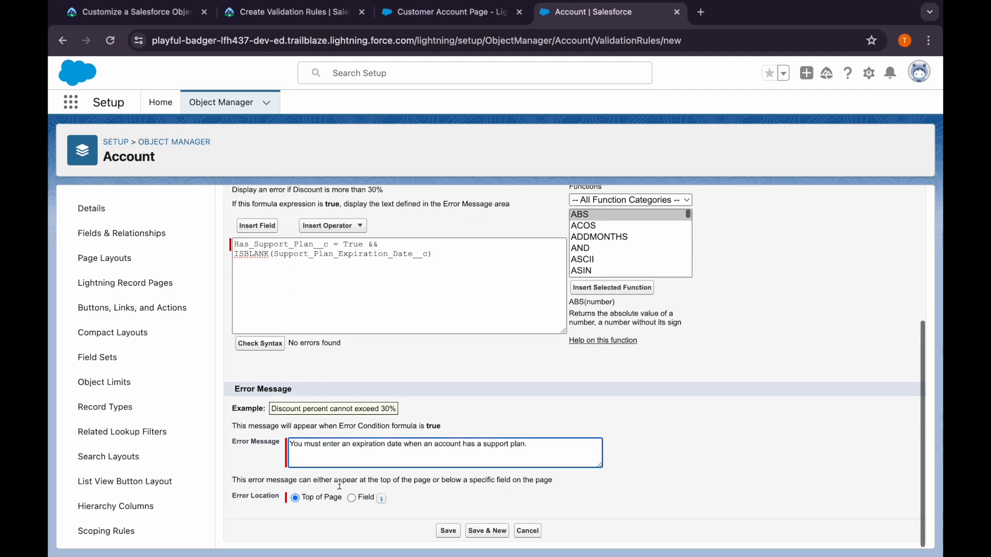
click(268, 17)
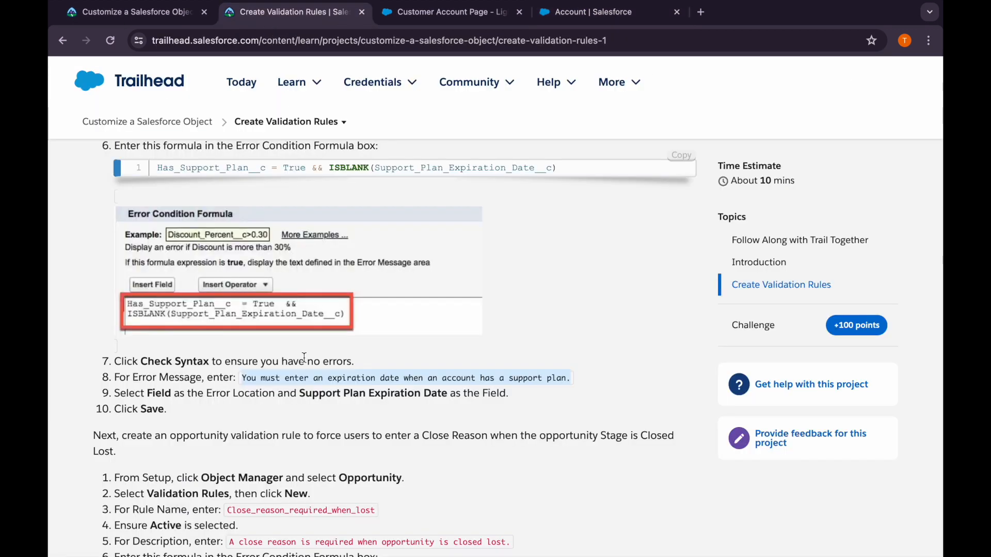
scroll(304, 358, down, 2)
click(571, 16)
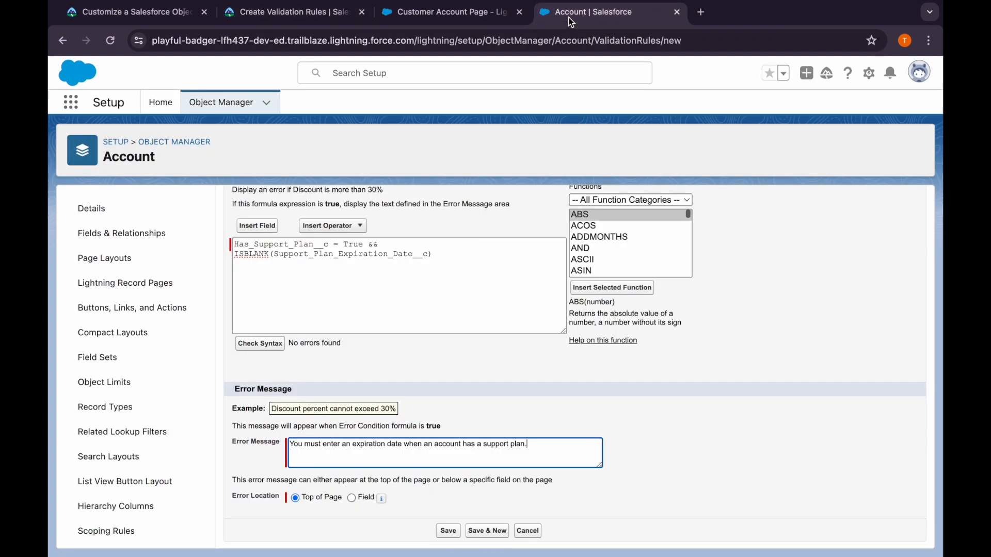
click(351, 498)
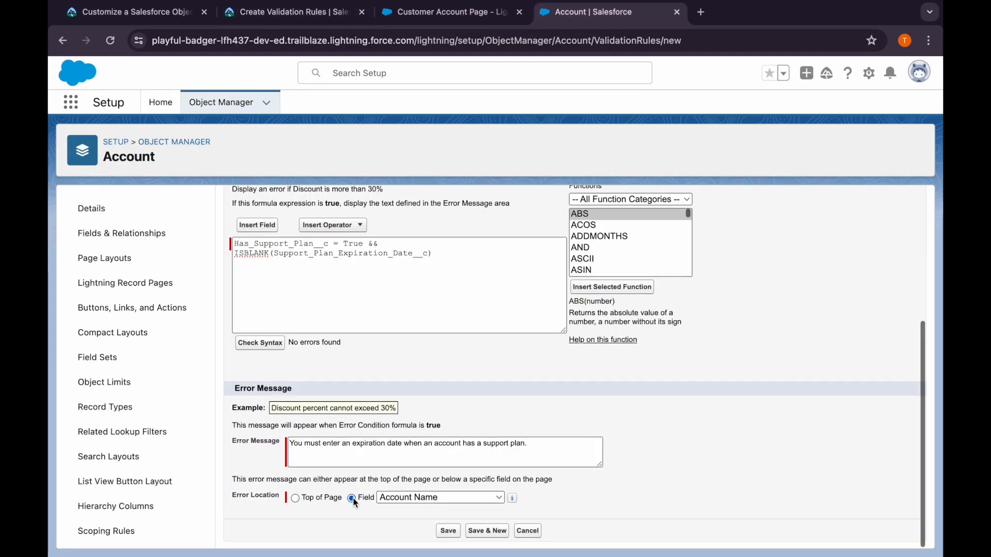
click(387, 498)
scroll(417, 523, down, 5)
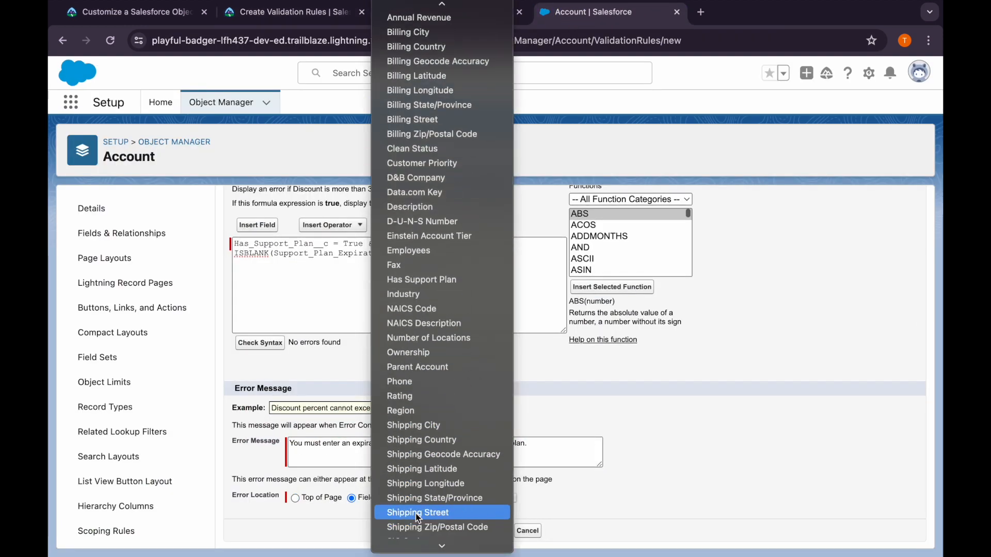
scroll(419, 521, down, 5)
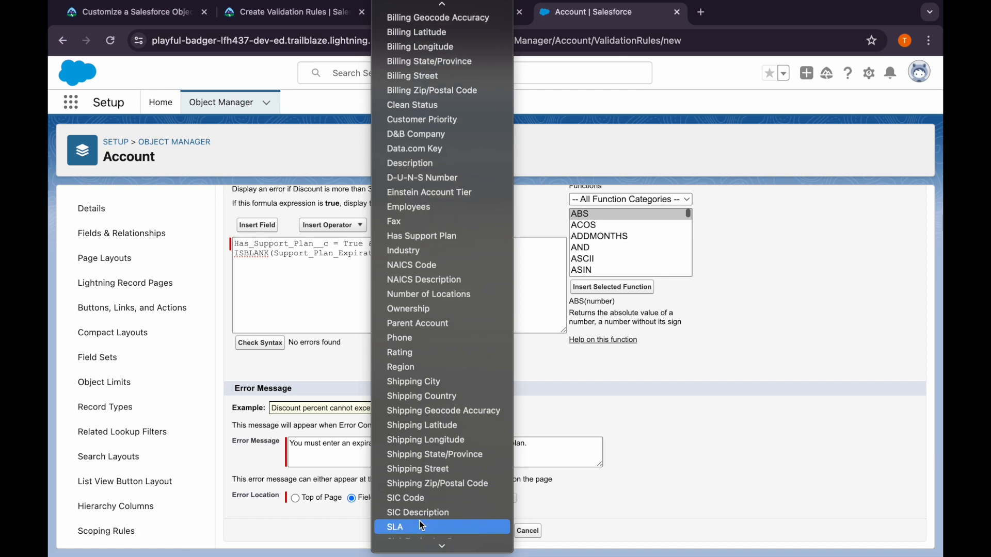
click(426, 441)
click(445, 531)
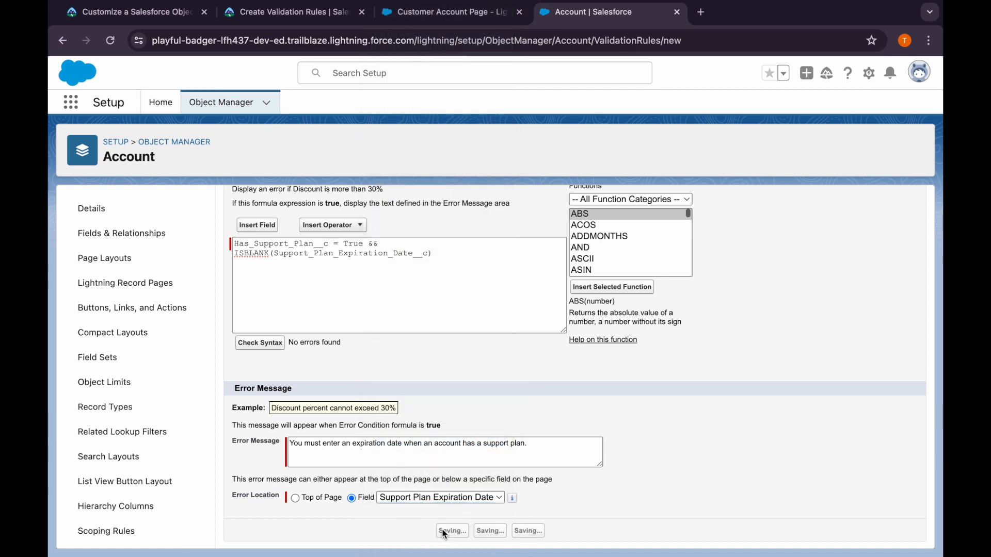
Copy the opportunity rule name Close_reason_required_when_lost from the Trailhead instructions and return to Salesforce Setup
click(292, 12)
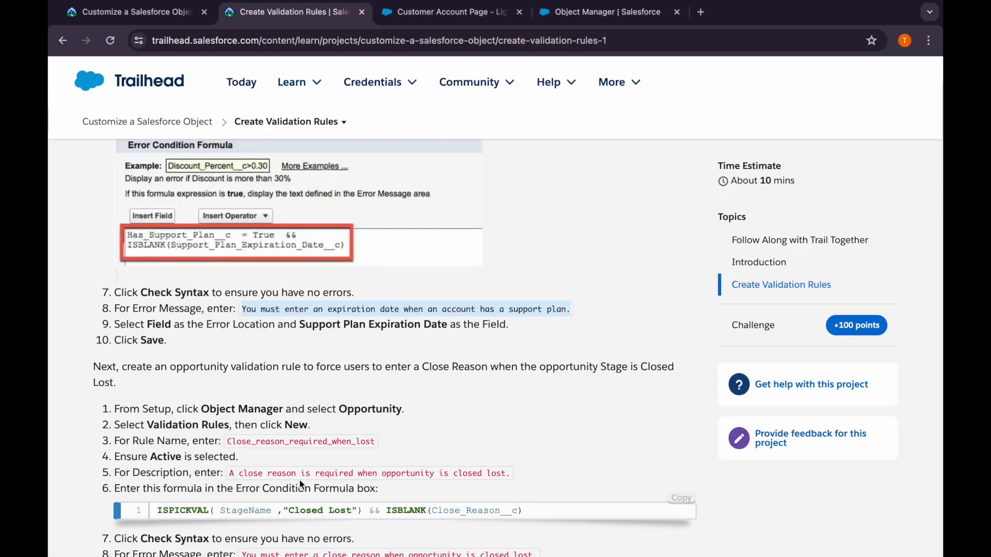
scroll(240, 287, down, 4)
drag(226, 325, 379, 332)
click(562, 16)
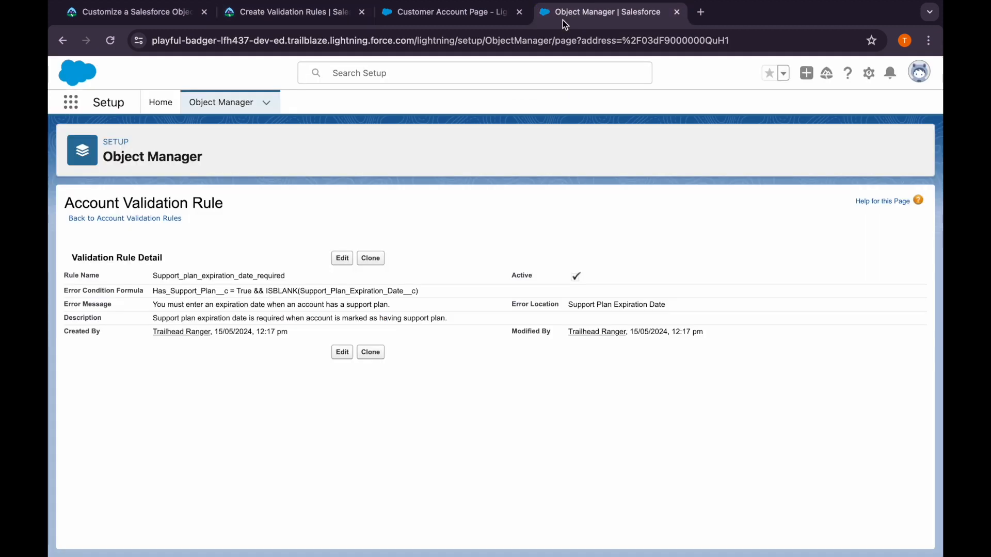
Start a new validation rule for the Opportunity object and name it Close_reason_required_when_lost
click(222, 102)
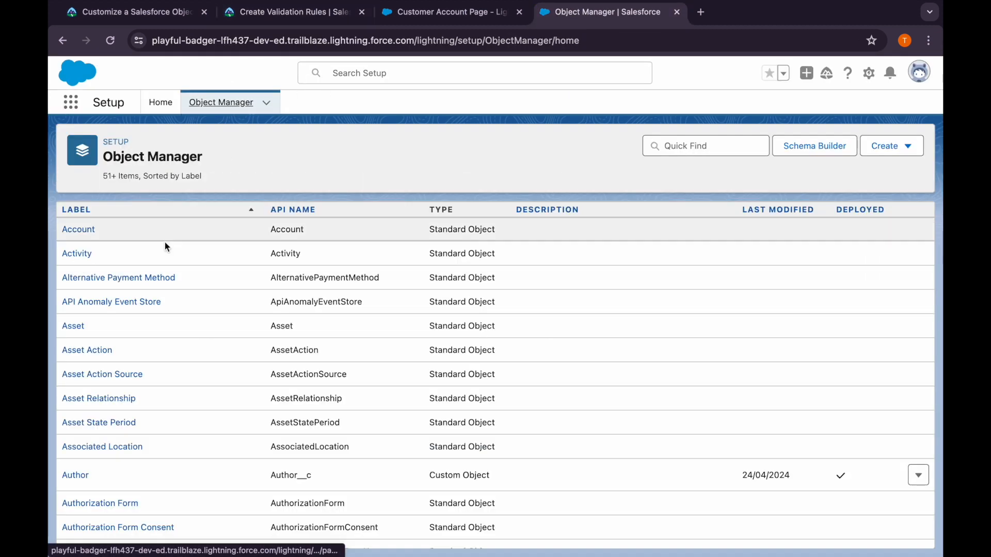
click(660, 146)
text(oppo)
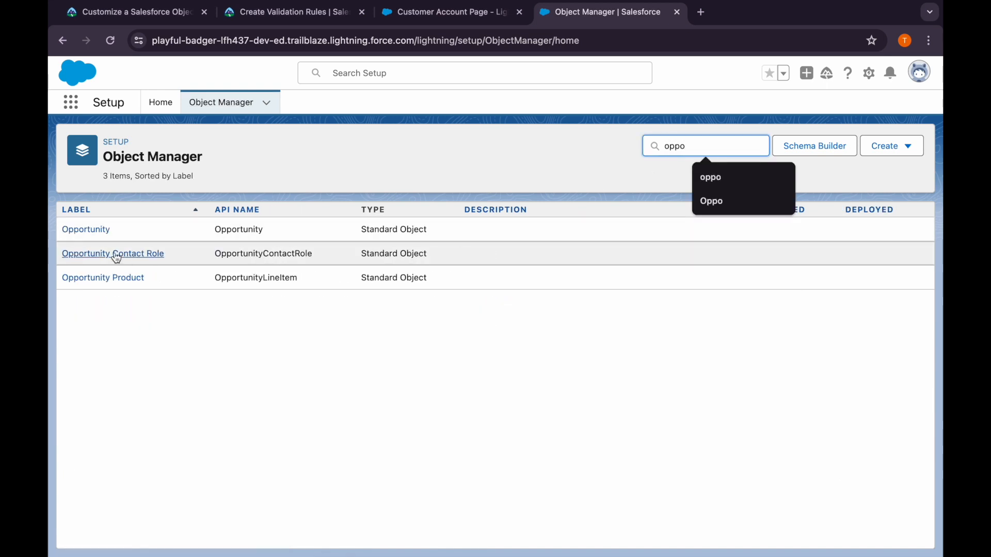
click(85, 231)
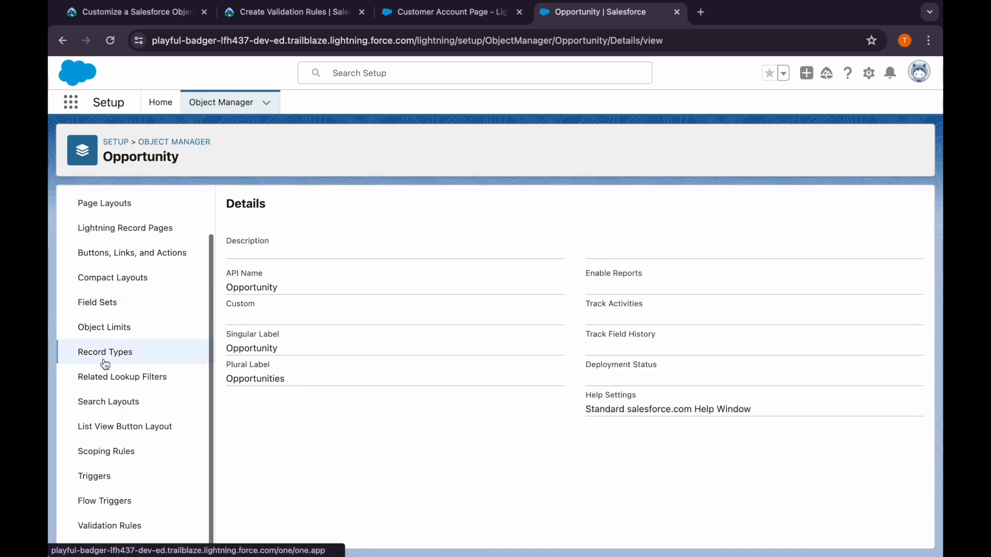
click(113, 525)
click(908, 206)
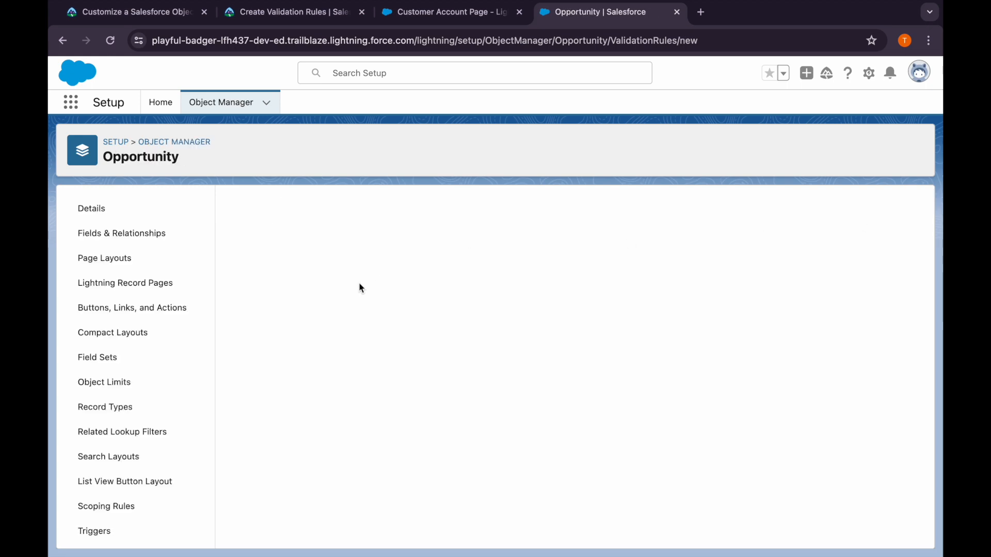
click(351, 292)
key(ctrl+v)
Copy the description "A close reason is required when opportunity is closed lost." from Trailhead into the Opportunity rule's description
click(346, 325)
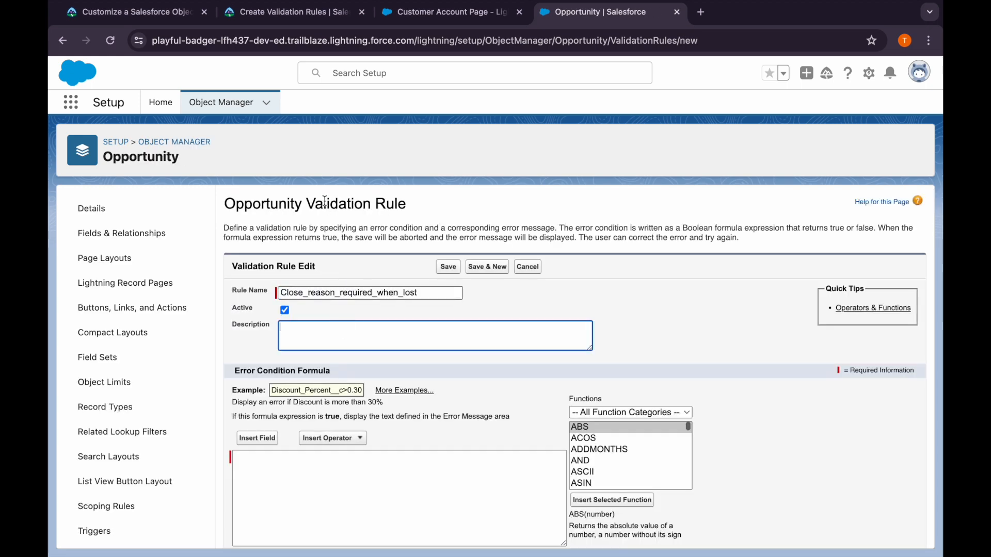
click(281, 12)
scroll(268, 232, down, 2)
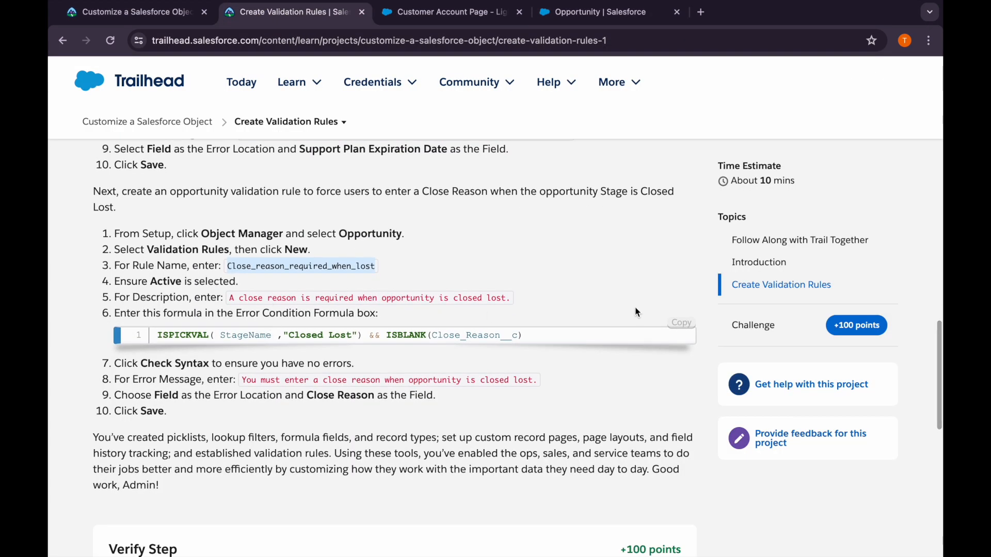
drag(509, 299, 227, 298)
key(ctrl+c)
click(566, 19)
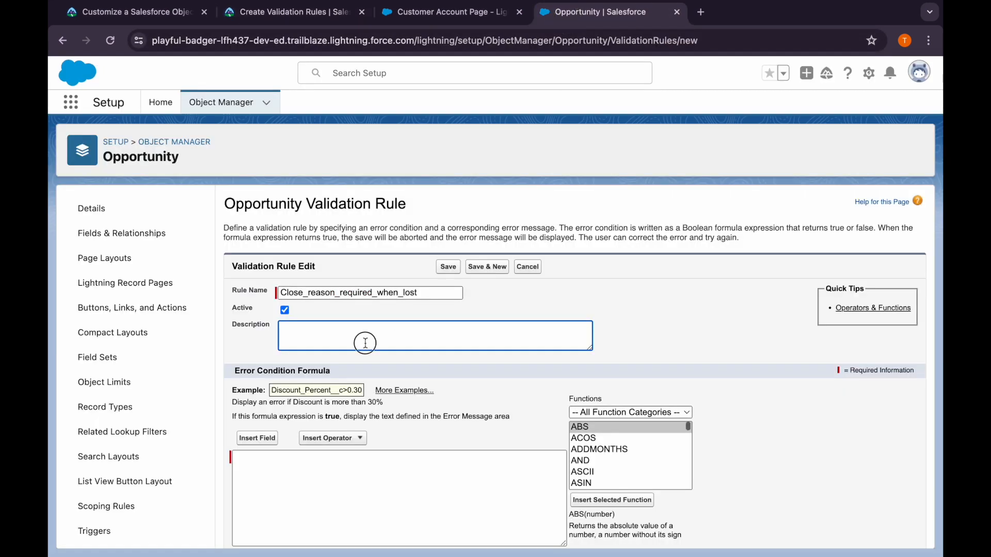
key(ctrl+v)
Copy the formula ISPICKVAL( StageName ,"Closed Lost") && ISBLANK(Close_Reason__c) from Trailhead into the Opportunity rule's error condition
click(281, 13)
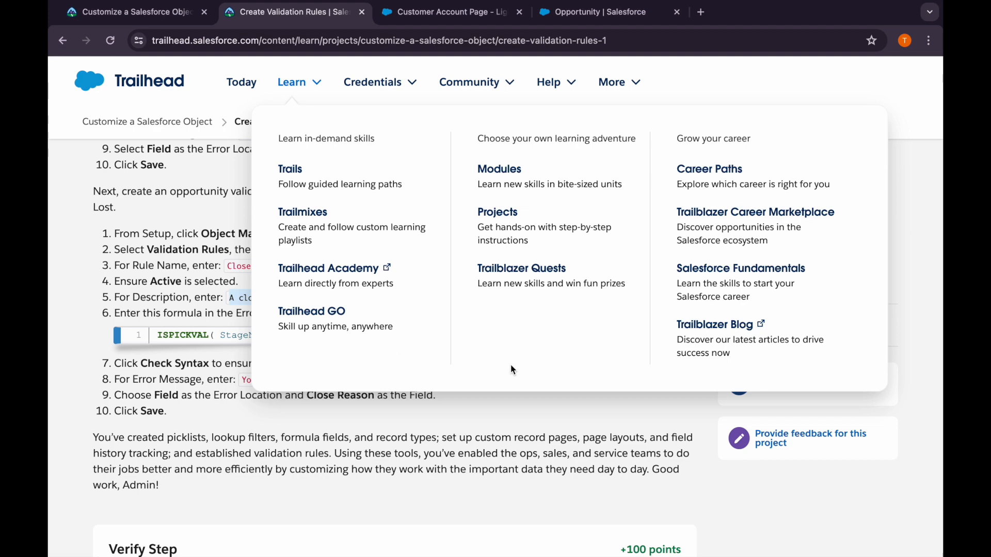
click(689, 329)
click(578, 15)
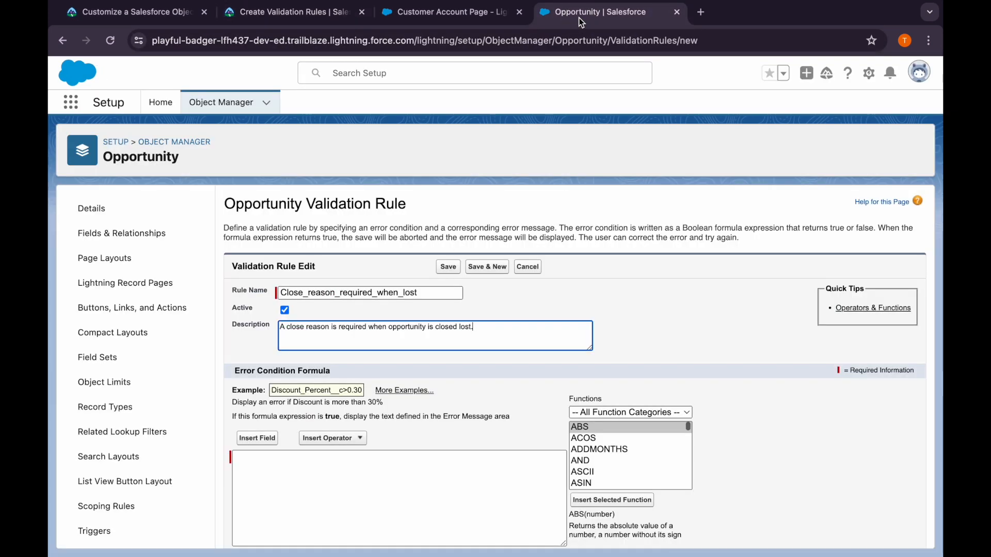
click(340, 488)
key(ctrl+v)
Check the syntax of the Opportunity rule's error condition formula
scroll(339, 488, down, 1)
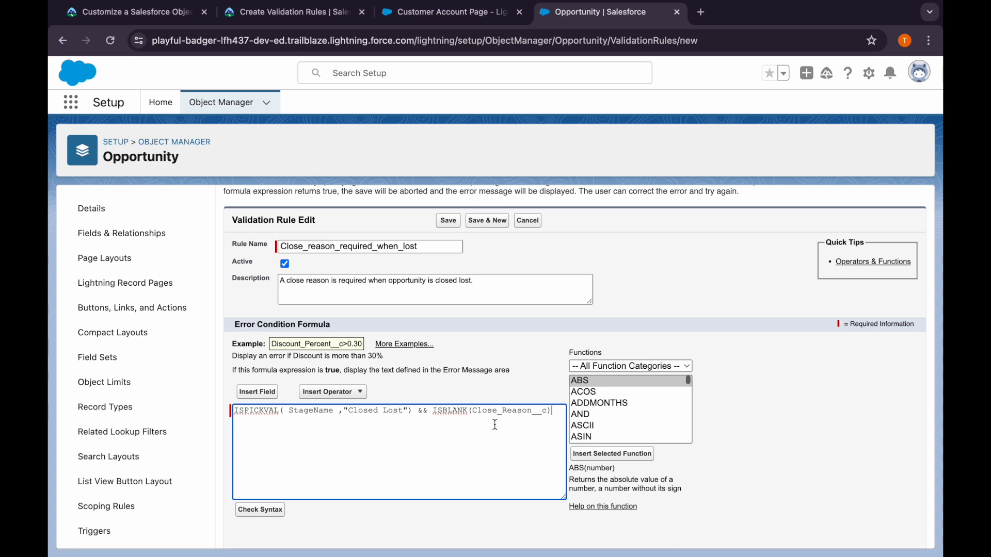
scroll(495, 424, down, 3)
click(262, 377)
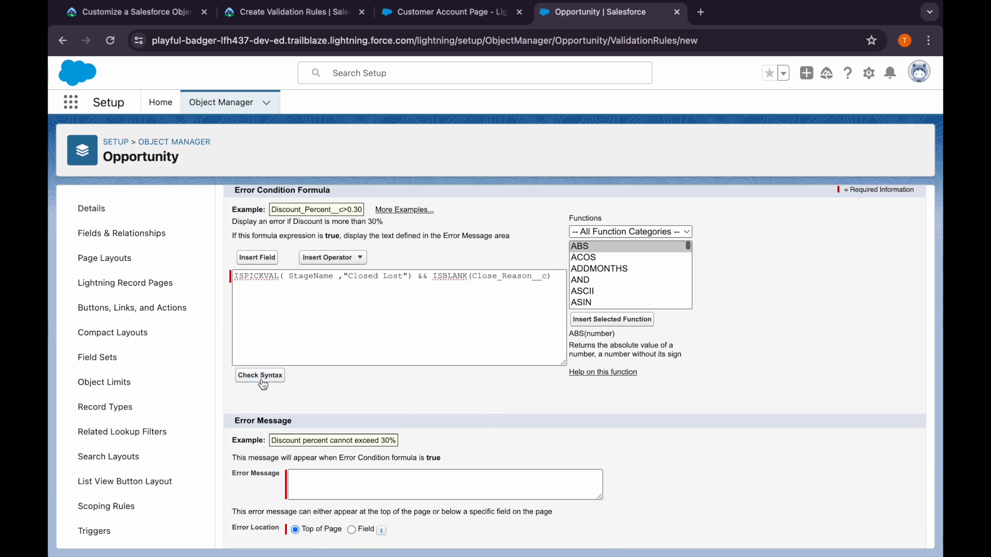
Copy "You must enter a close reason when opportunity is closed lost." from Trailhead into the Opportunity rule's error message
click(289, 11)
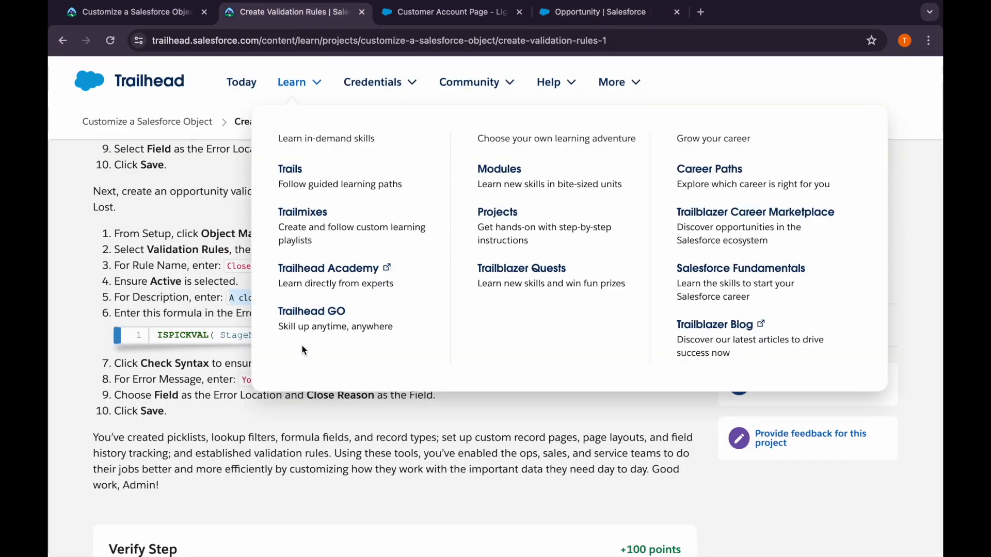
scroll(303, 350, down, 1)
drag(244, 330, 535, 332)
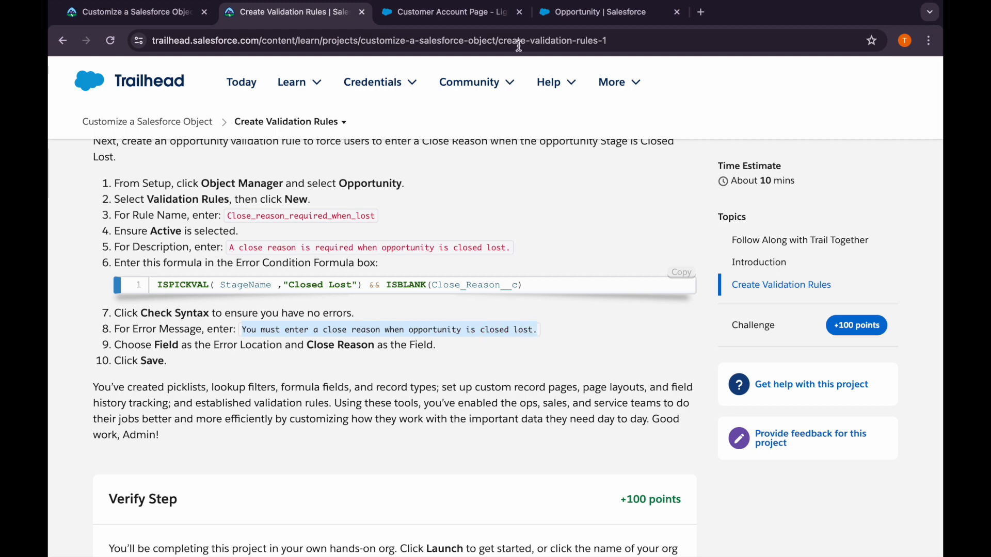
click(593, 12)
scroll(371, 485, down, 5)
click(371, 482)
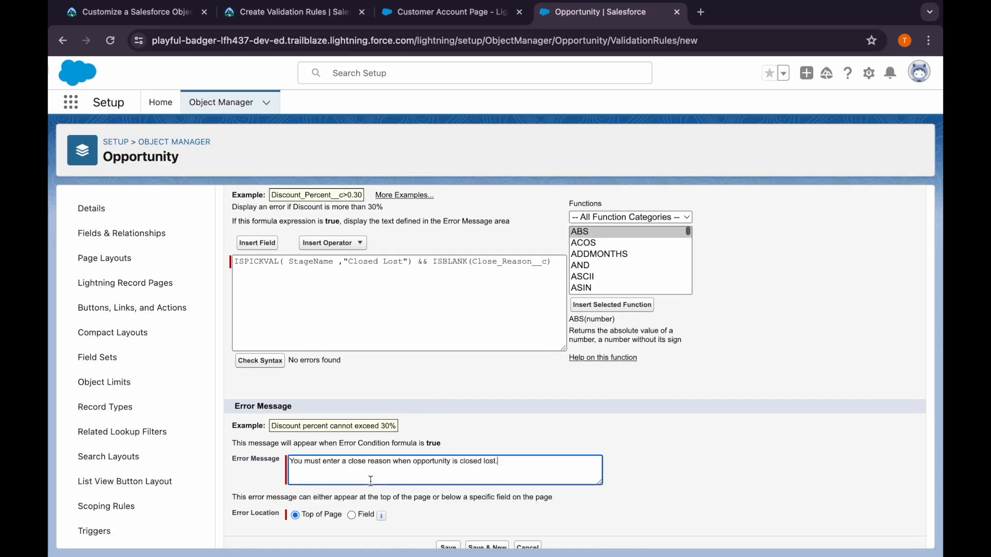
Set the Opportunity rule's error location to the Close Reason field, following the Trailhead instructions, and save the validation rule
key(super+v)
click(292, 12)
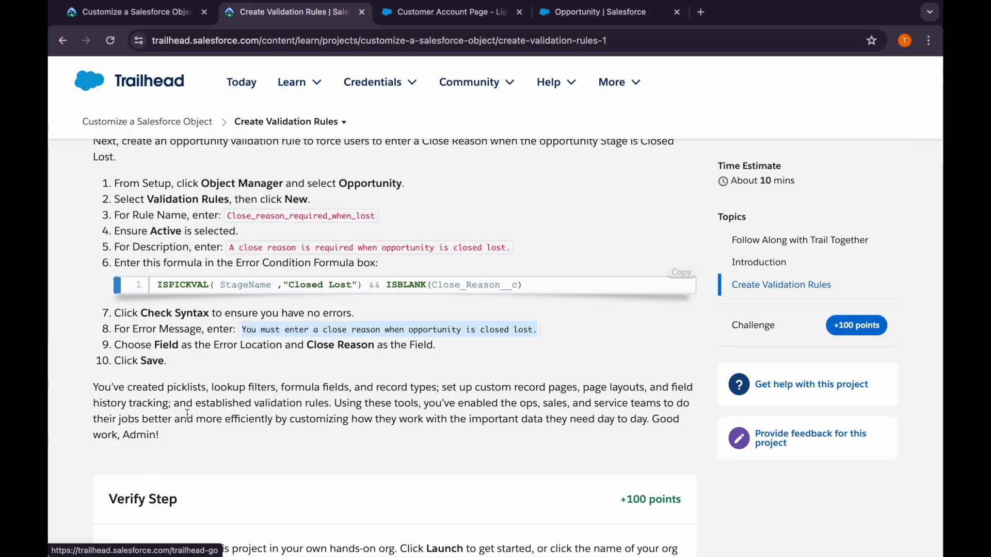
scroll(201, 386, down, 2)
click(594, 12)
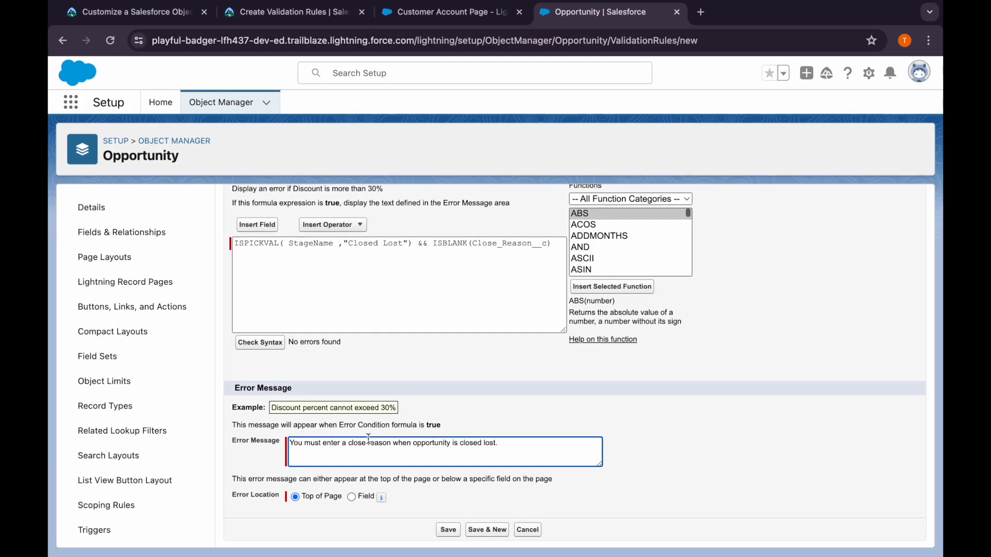
click(353, 497)
click(396, 499)
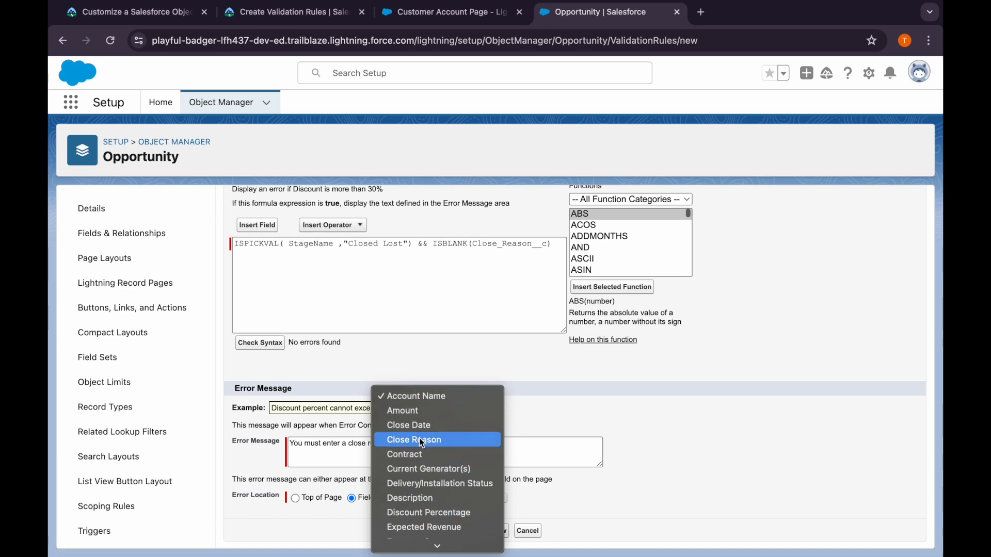
click(422, 440)
click(452, 534)
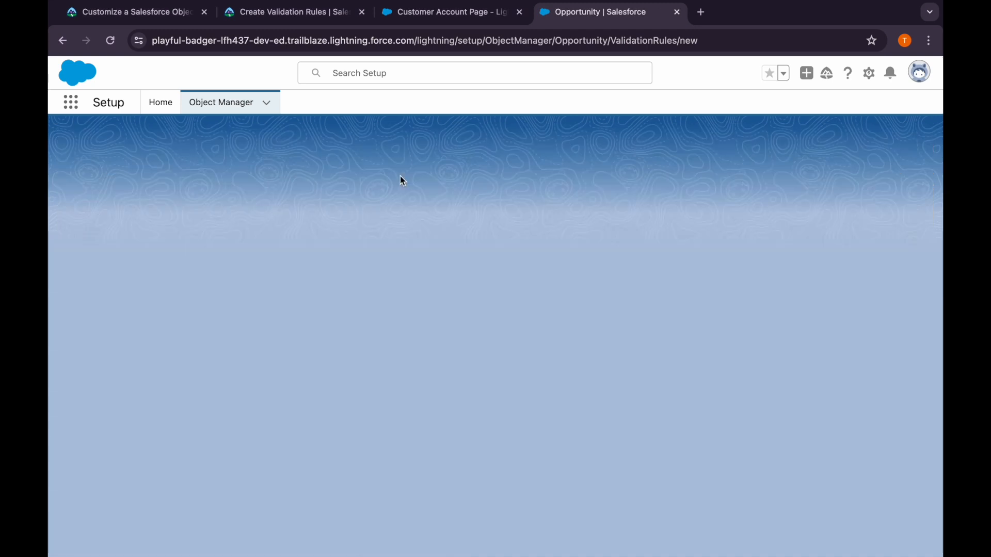
Return to Trailhead's Create Validation Rules unit and verify the step to earn 100 points
click(285, 13)
scroll(248, 418, down, 1)
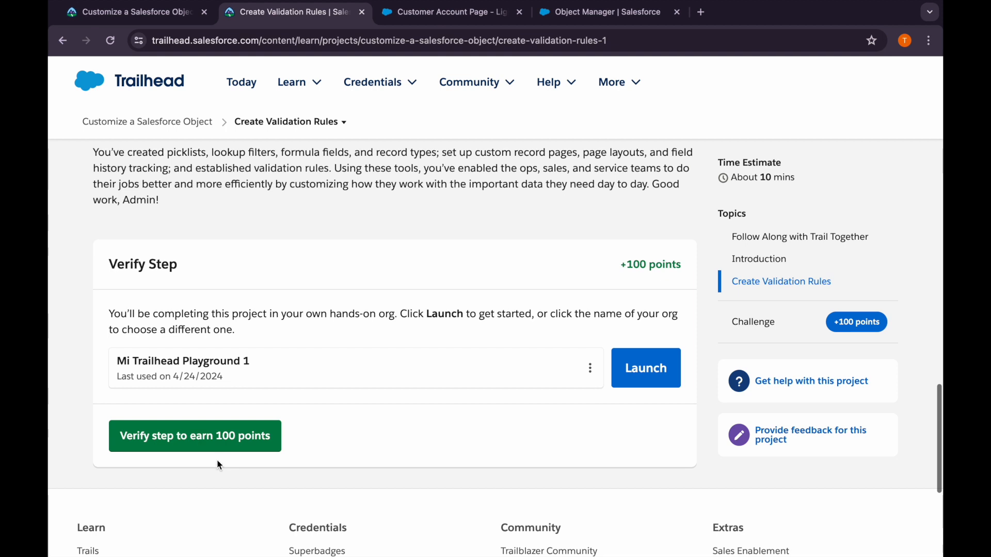
click(217, 443)
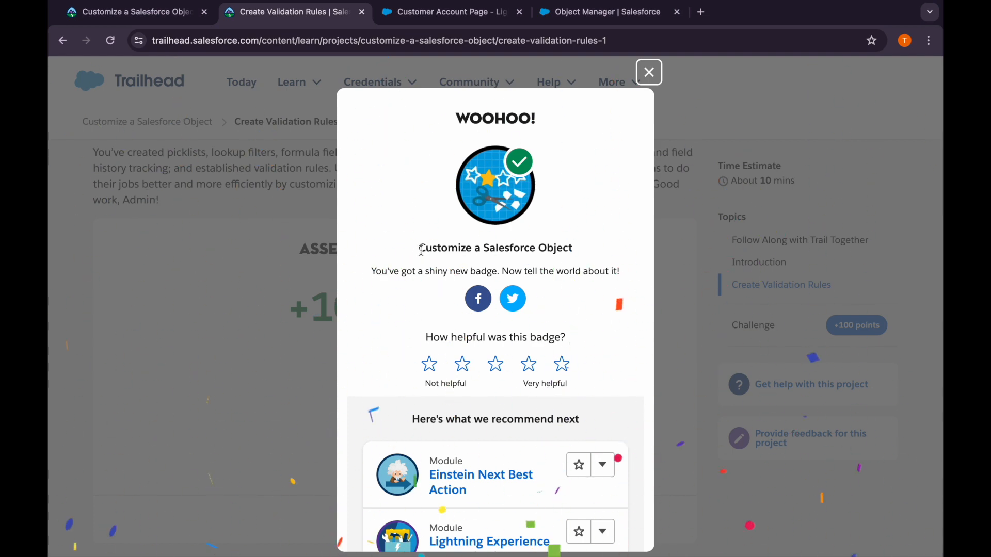
Reload the Customize a Salesforce Object project overview and check the completion status of all its units
click(160, 23)
click(110, 41)
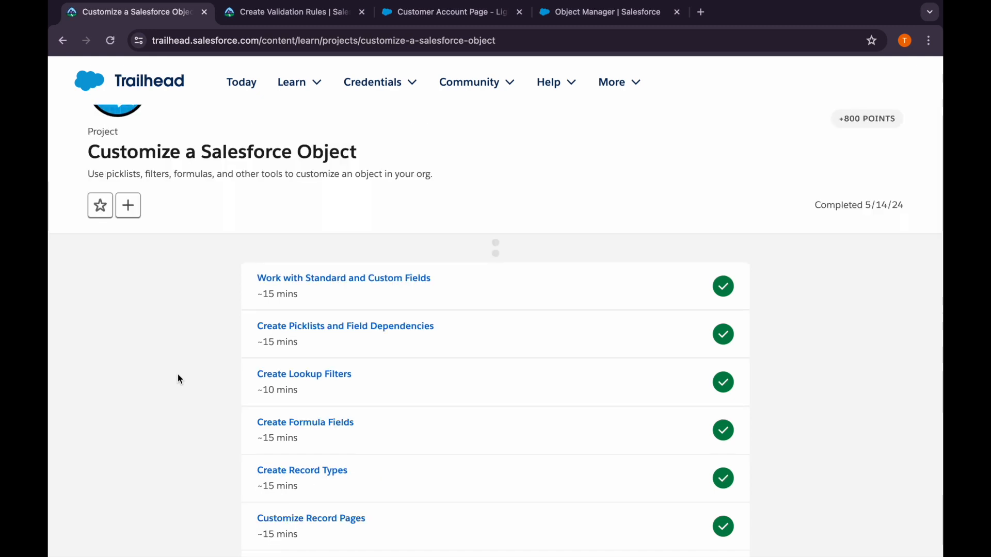
scroll(179, 380, down, 2)
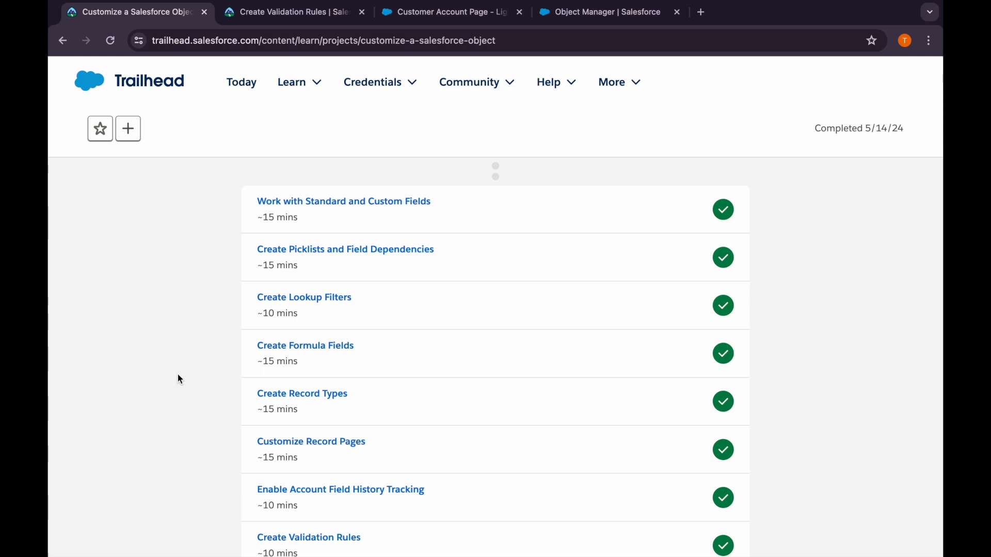
scroll(179, 379, down, 2)
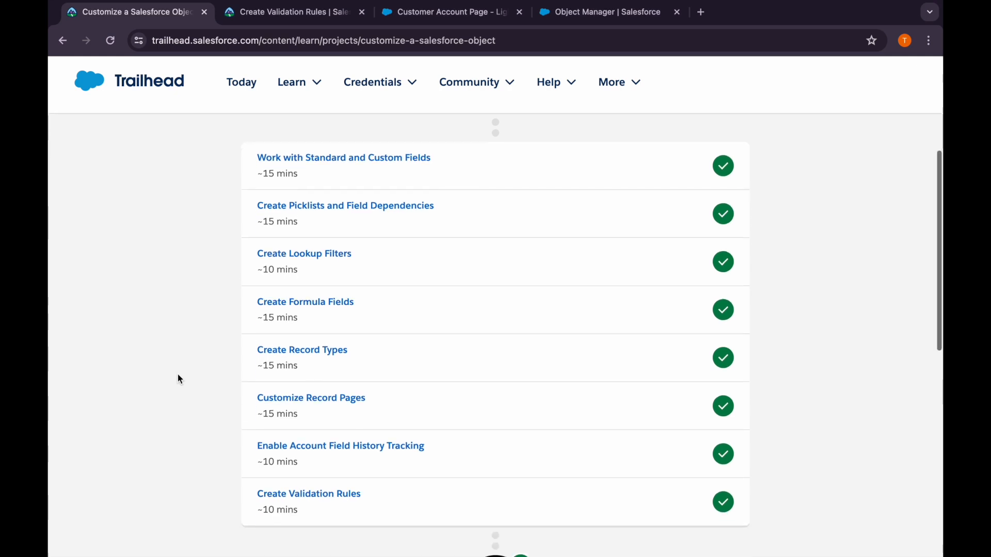